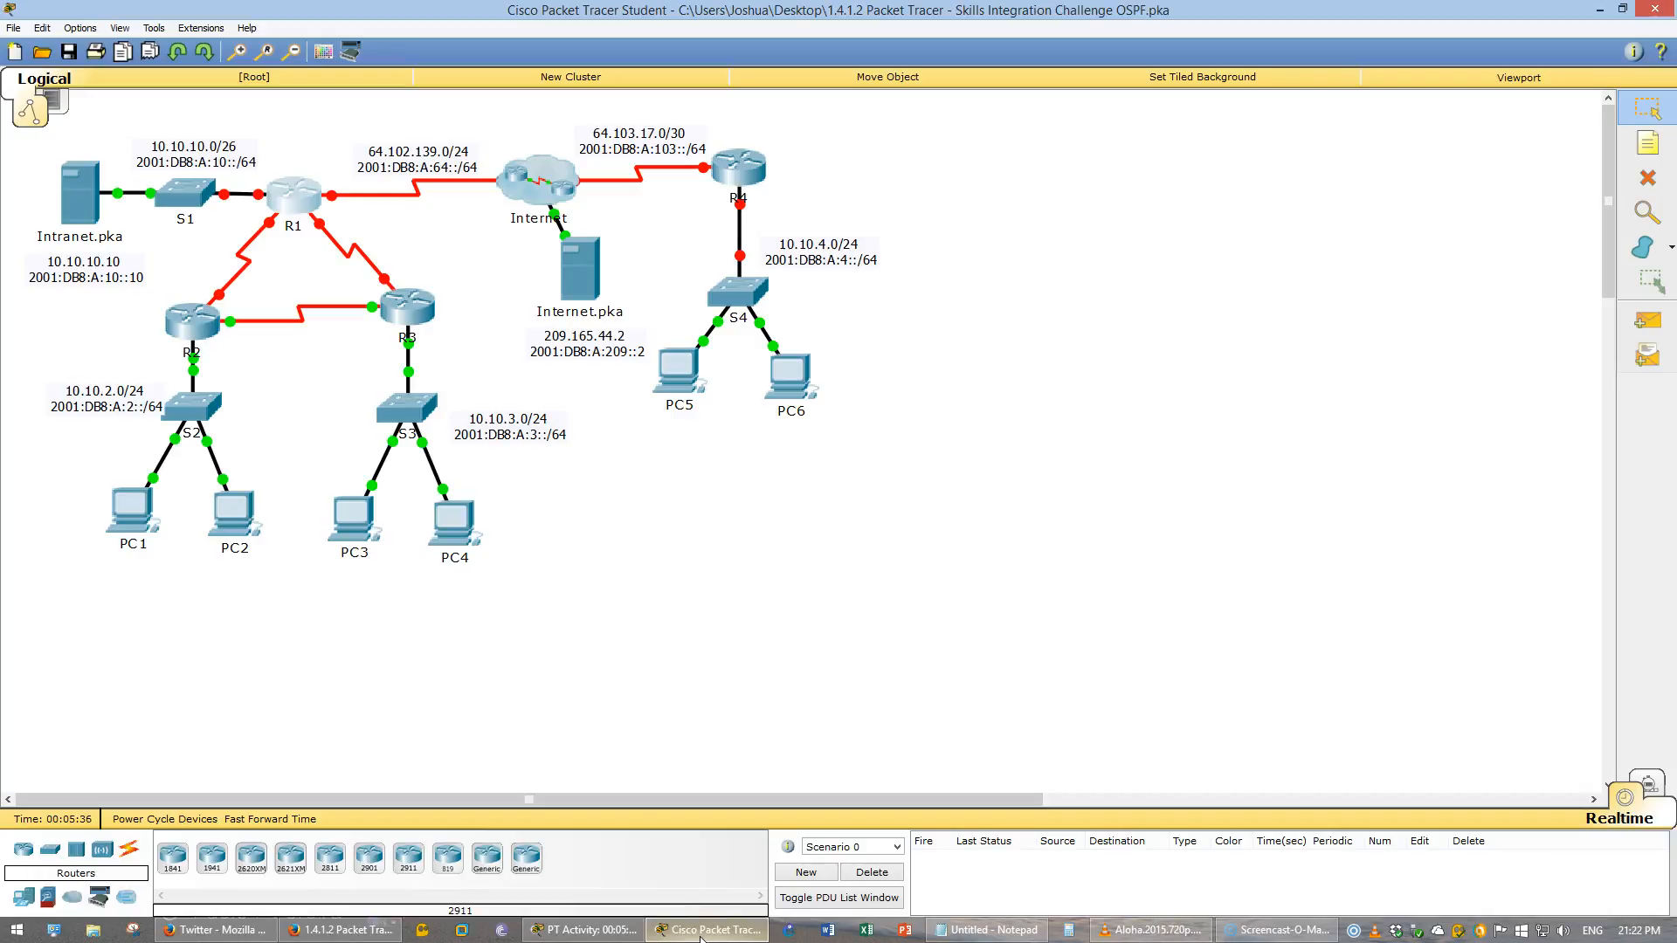
left_click(623, 931)
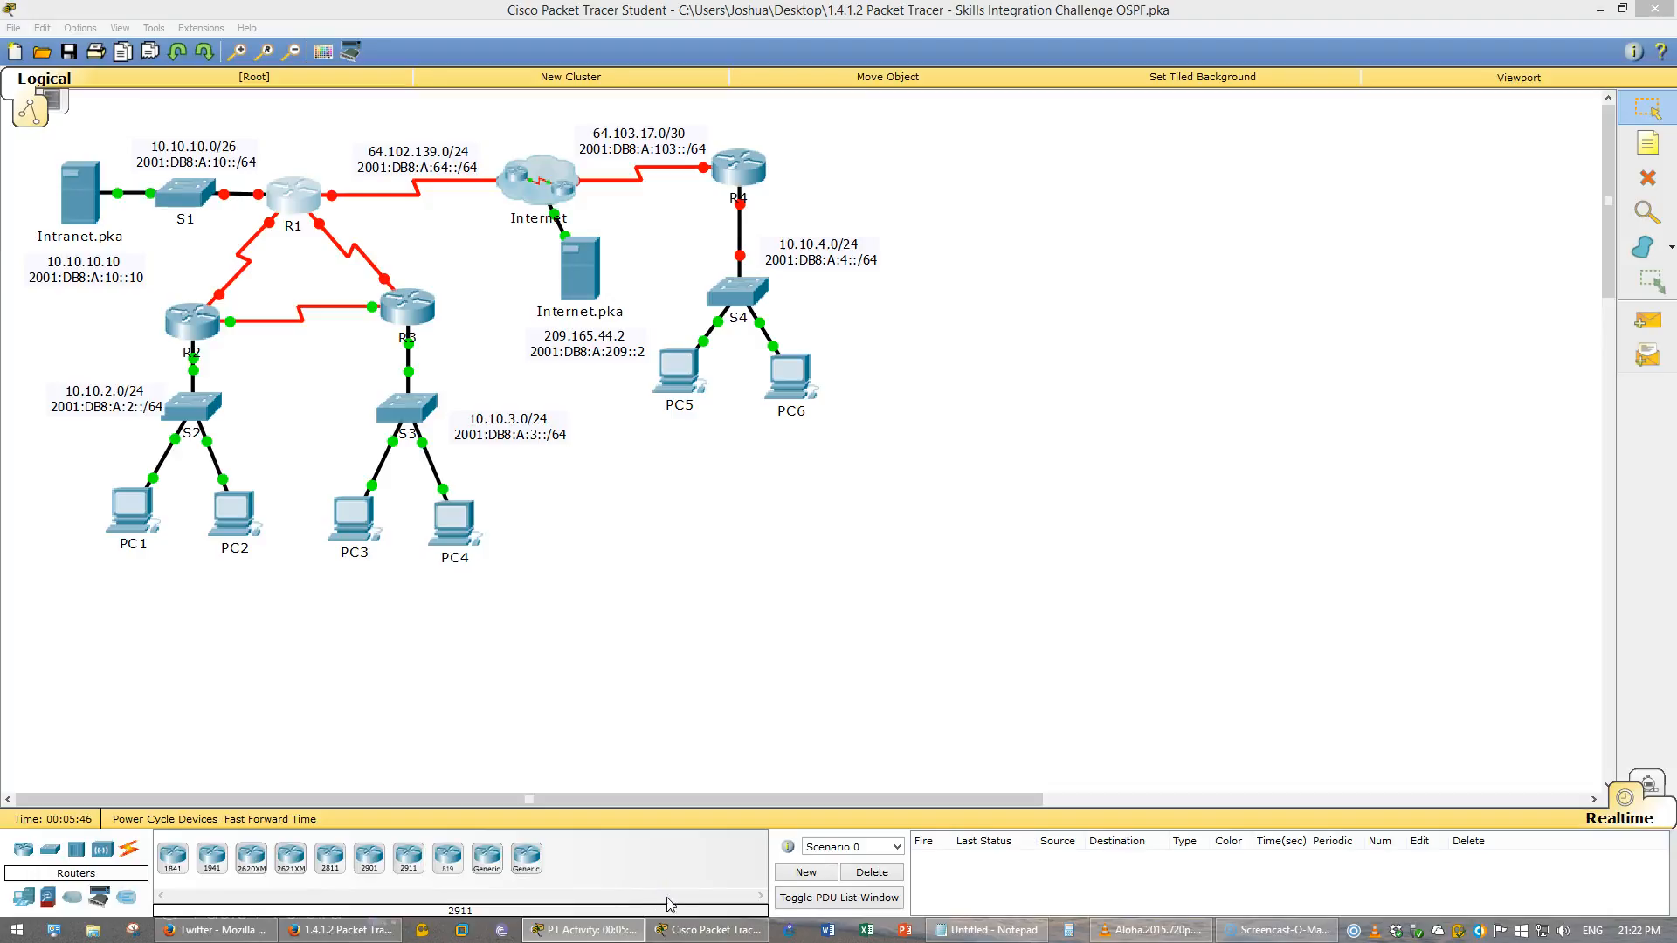
left_click(703, 930)
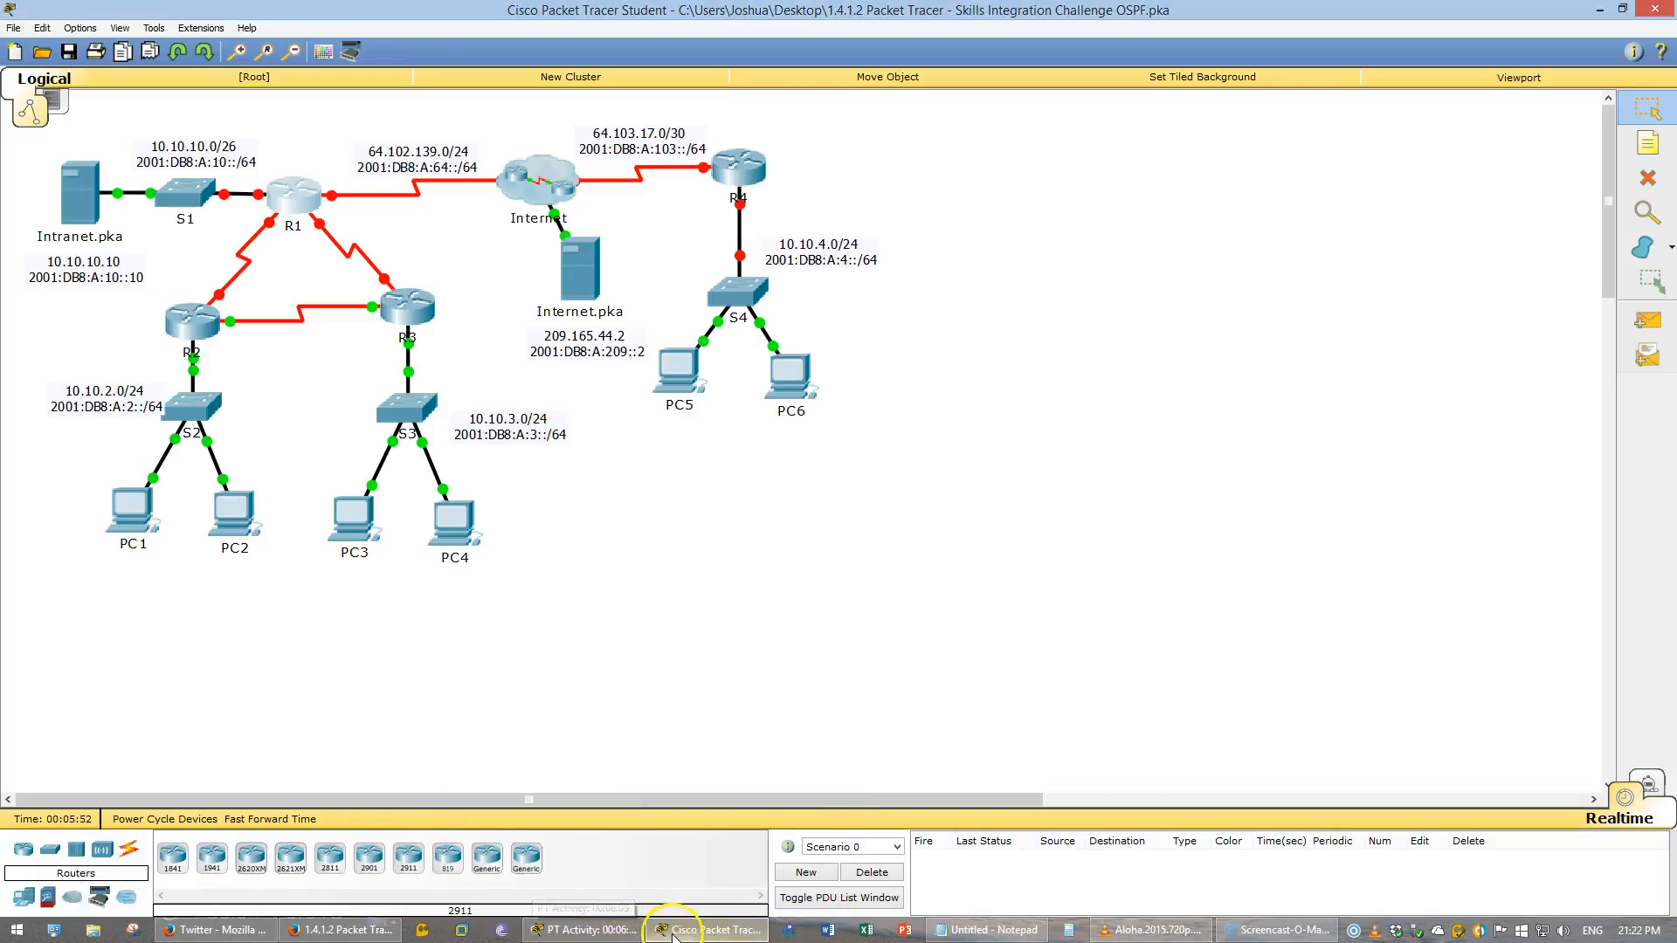
left_click(954, 931)
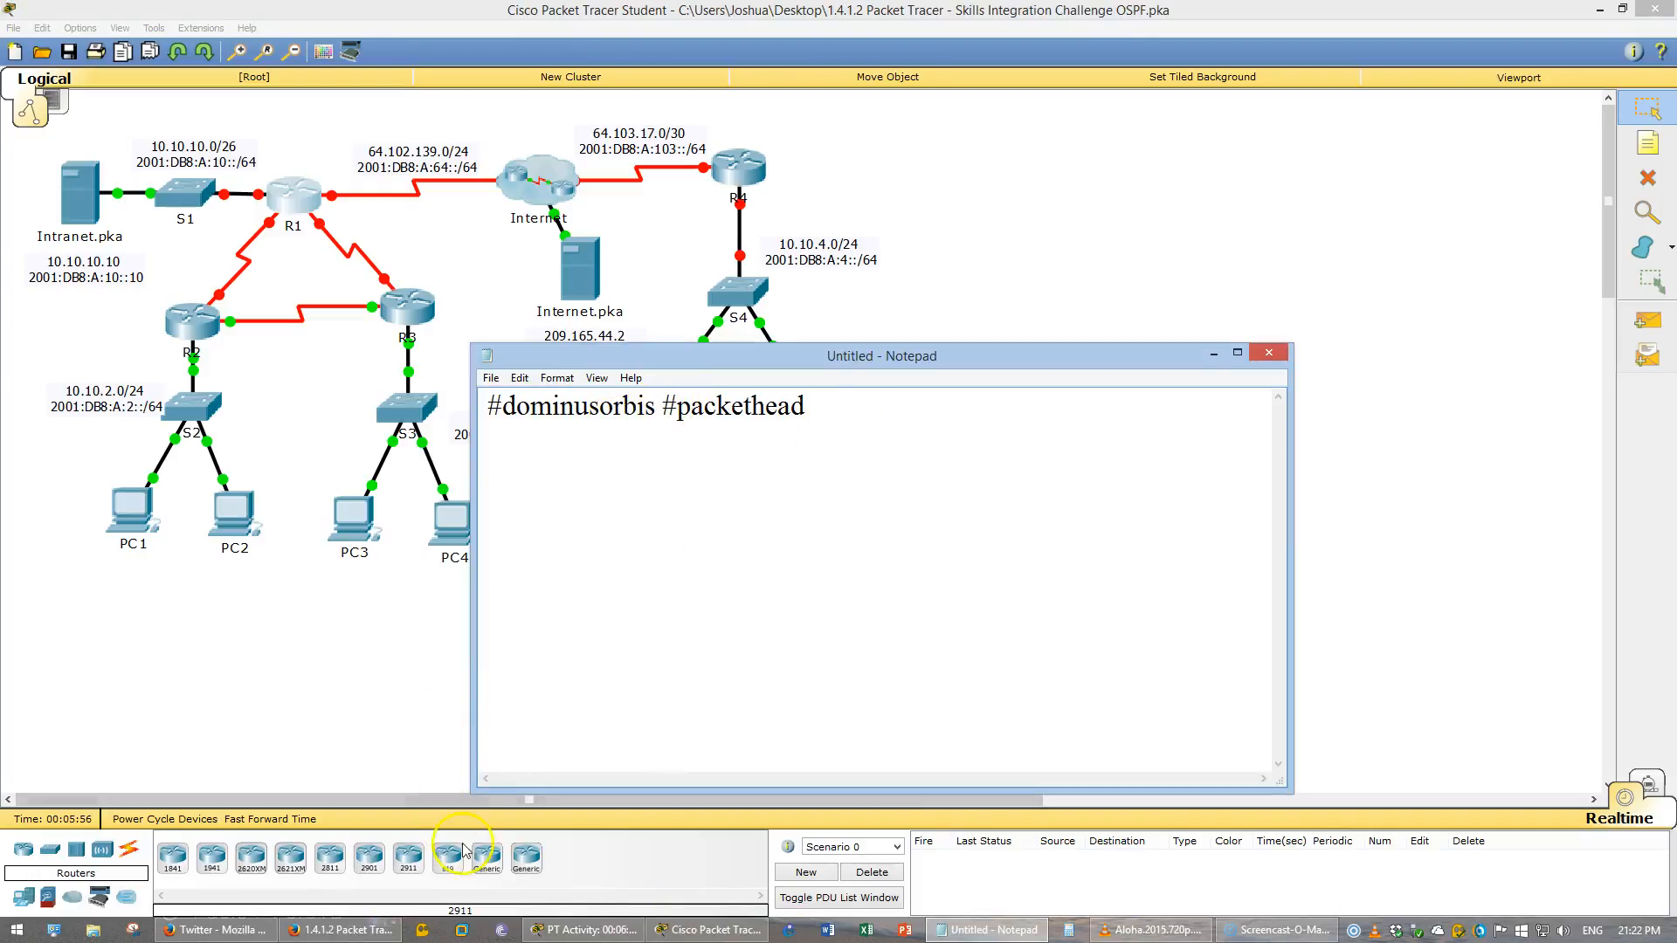
left_click(370, 931)
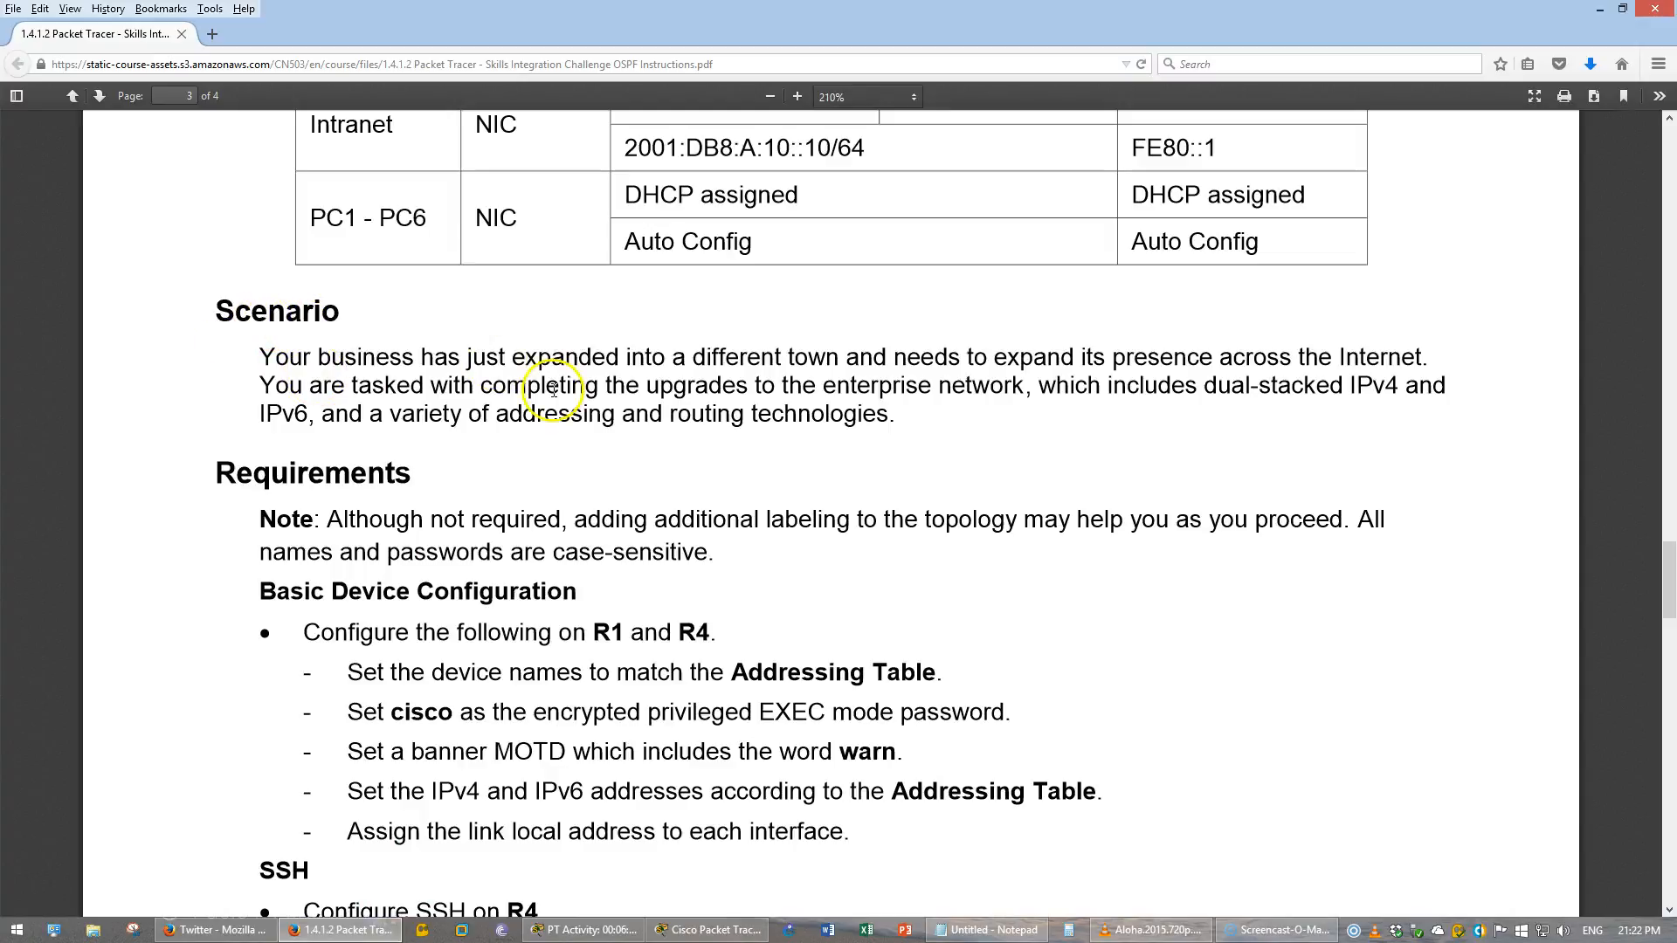
- Read the Scenario and Requirements sections of the skills integration challenge instructions
left_click_drag(685, 369, 1414, 412)
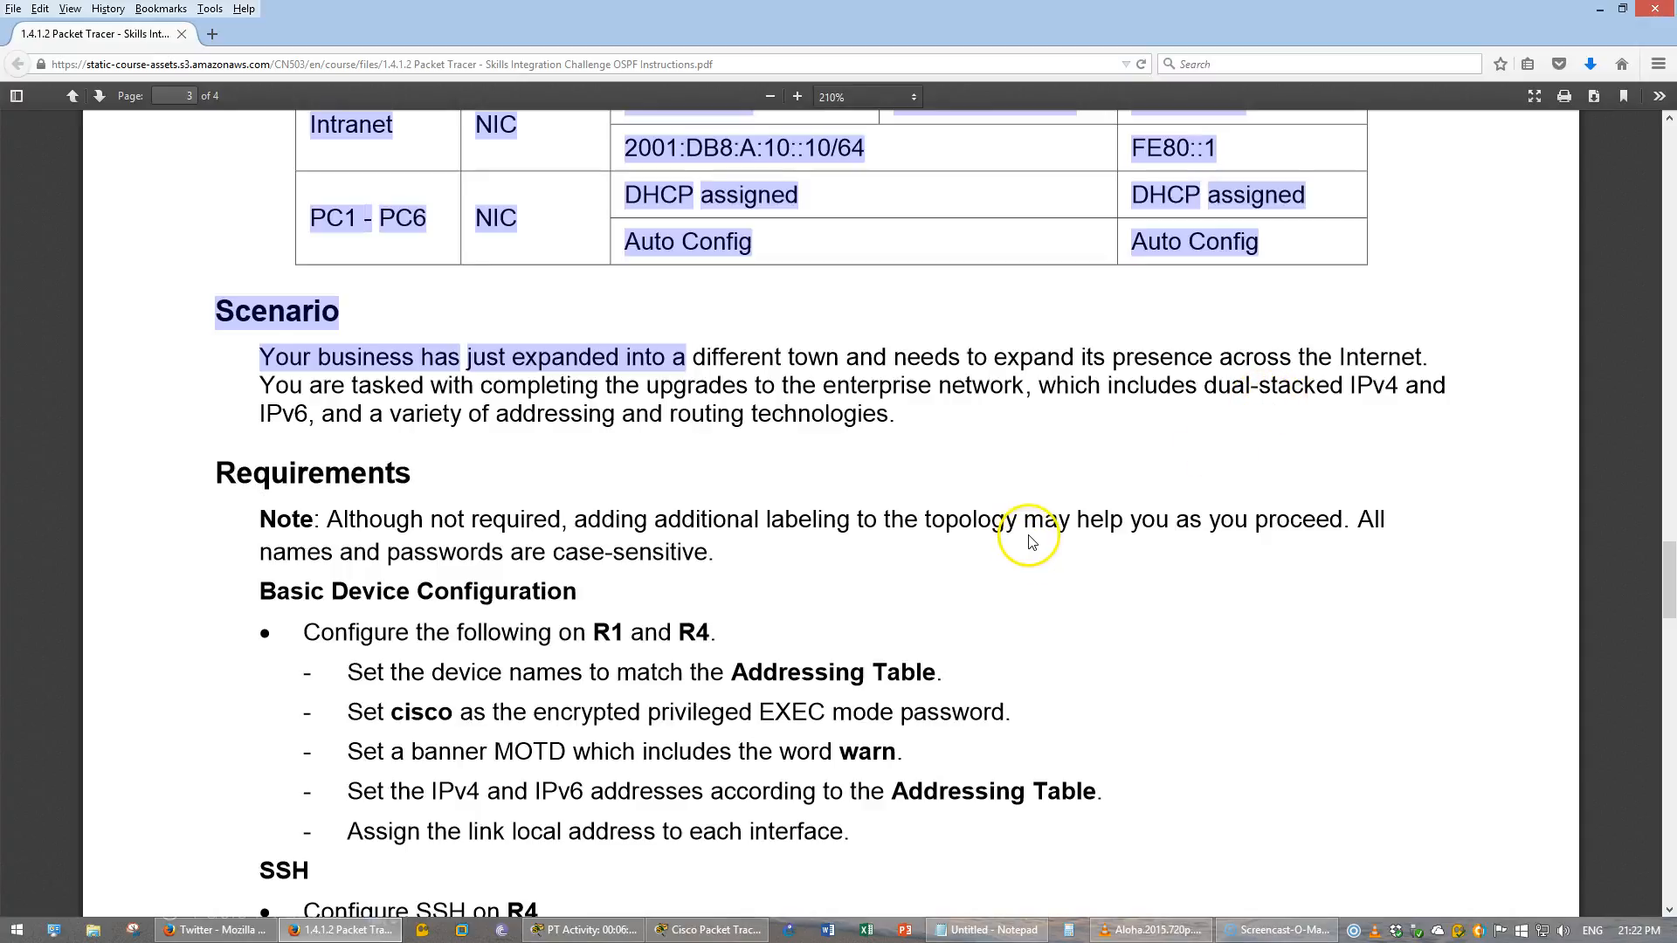
left_click(933, 581)
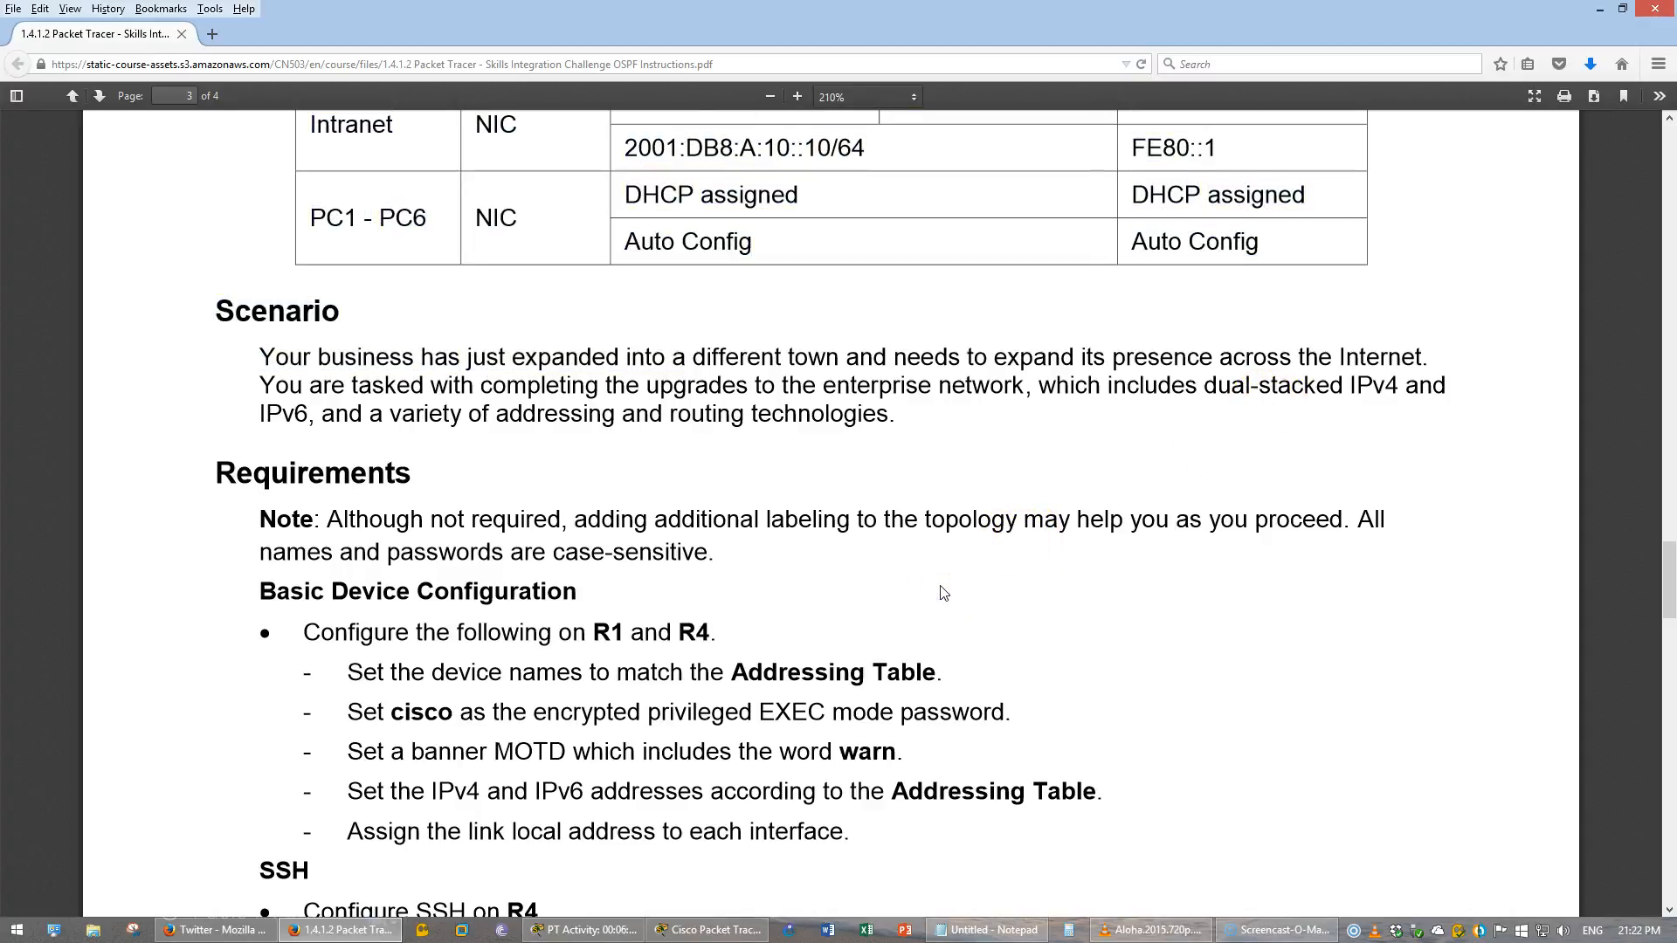
scroll(943, 593, "down", 1)
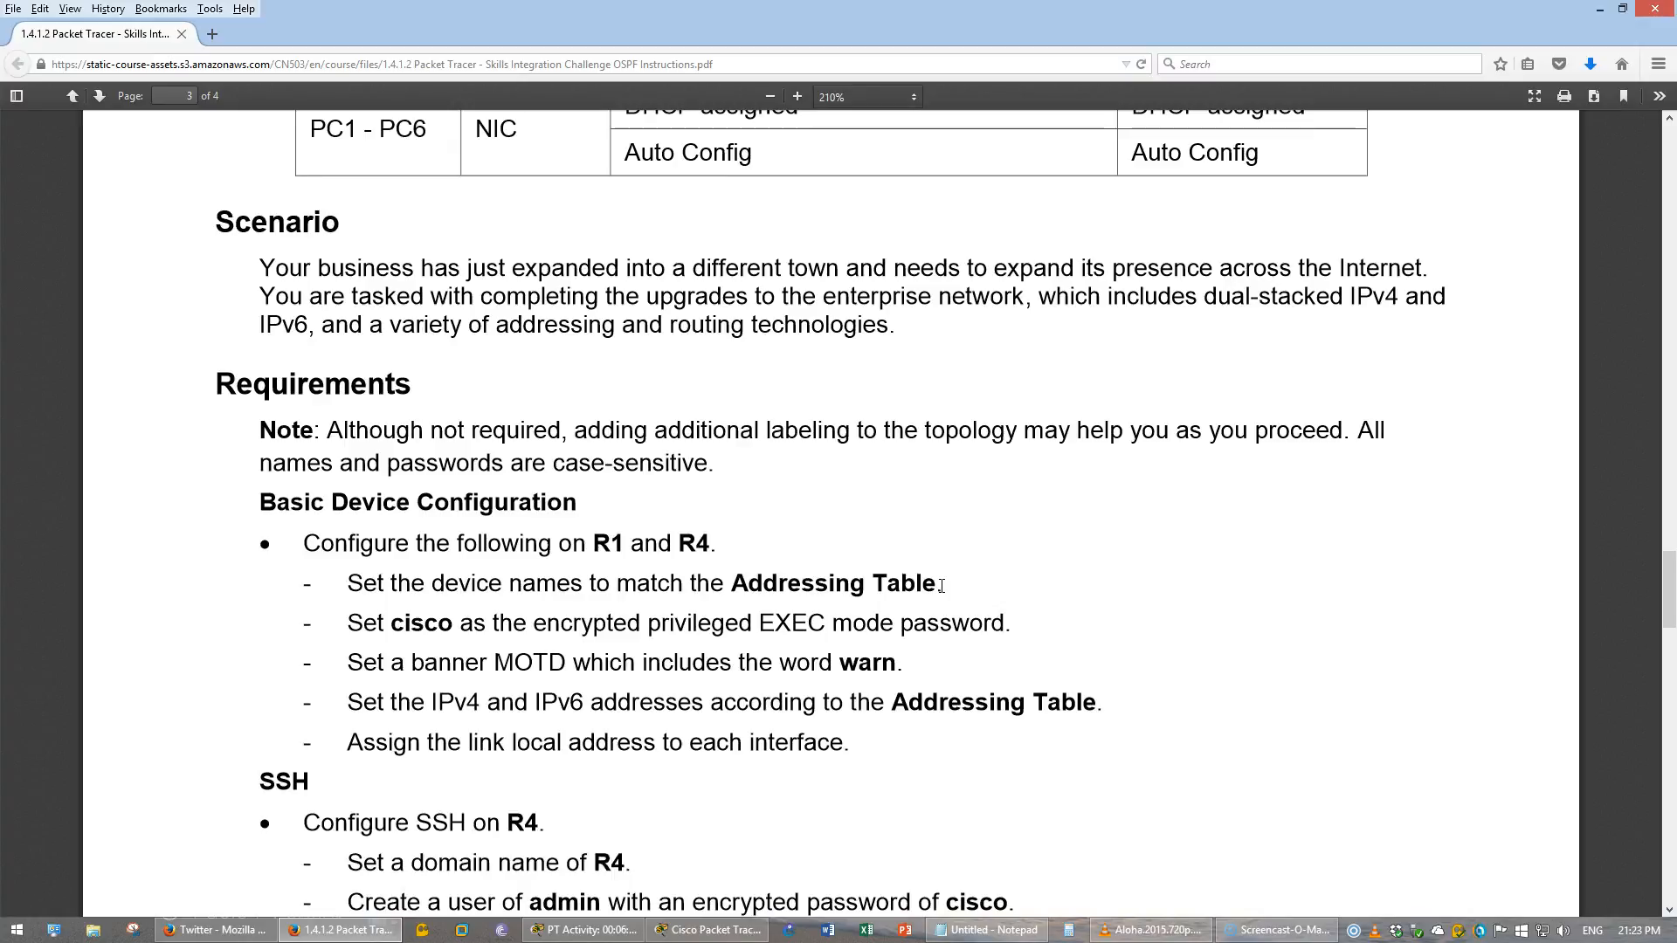
scroll(942, 585, "up", 10)
scroll(942, 591, "up", 10)
scroll(941, 583, "up", 3)
scroll(942, 585, "down", 10)
scroll(943, 591, "down", 10)
scroll(943, 590, "down", 7)
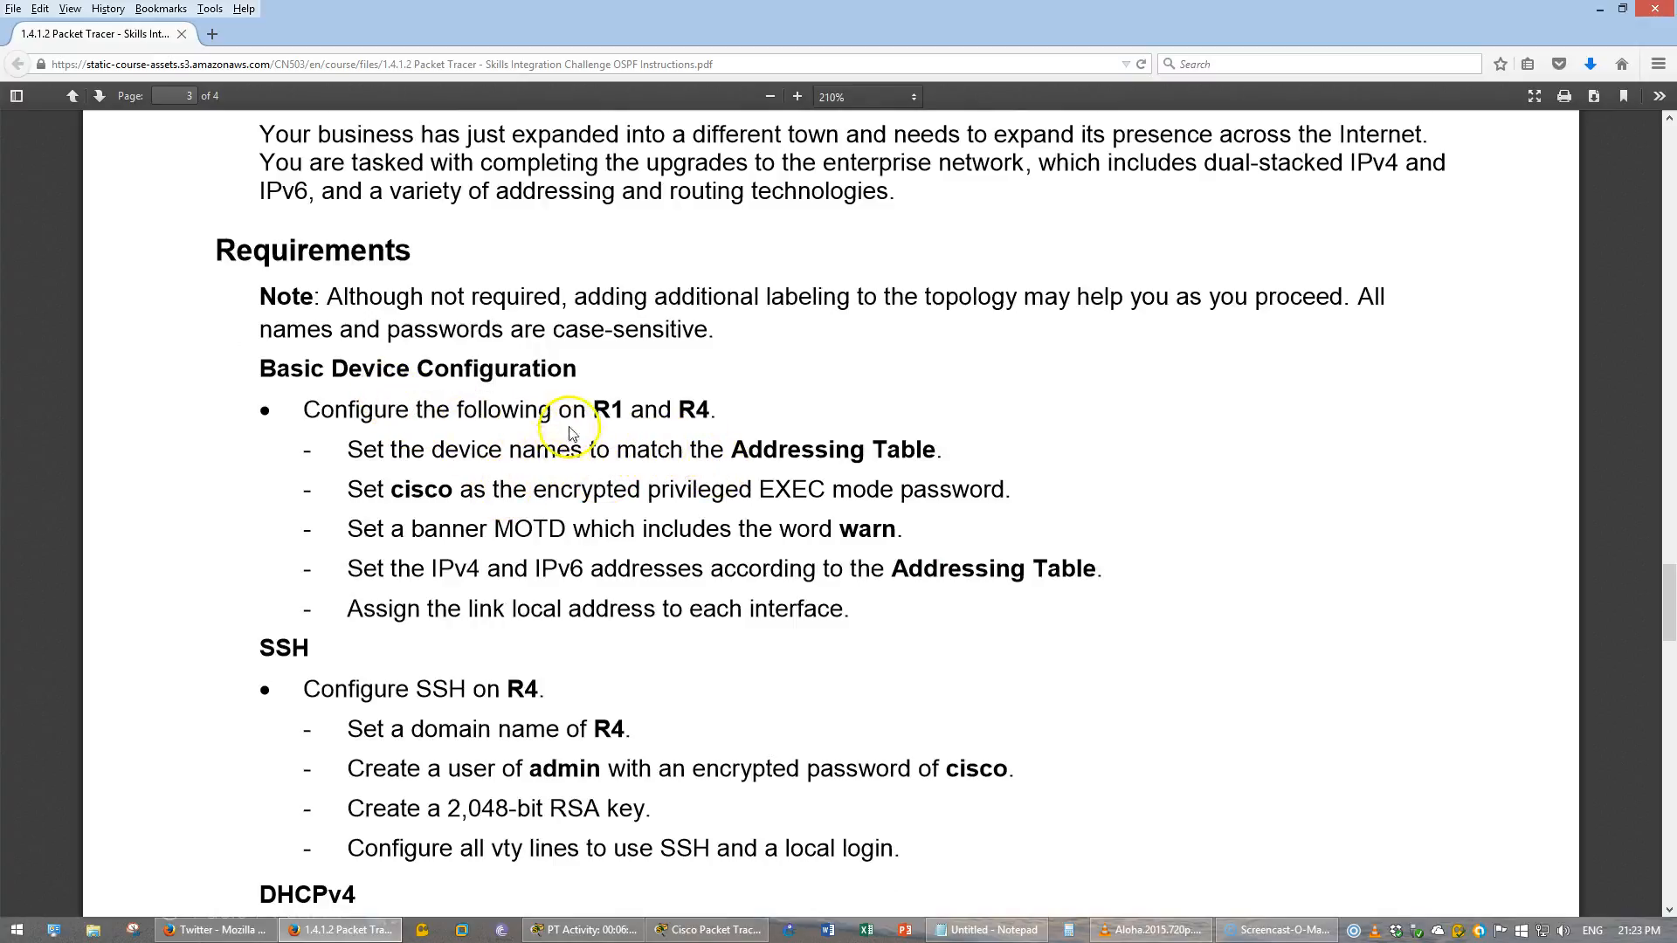
scroll(566, 441, "down", 1)
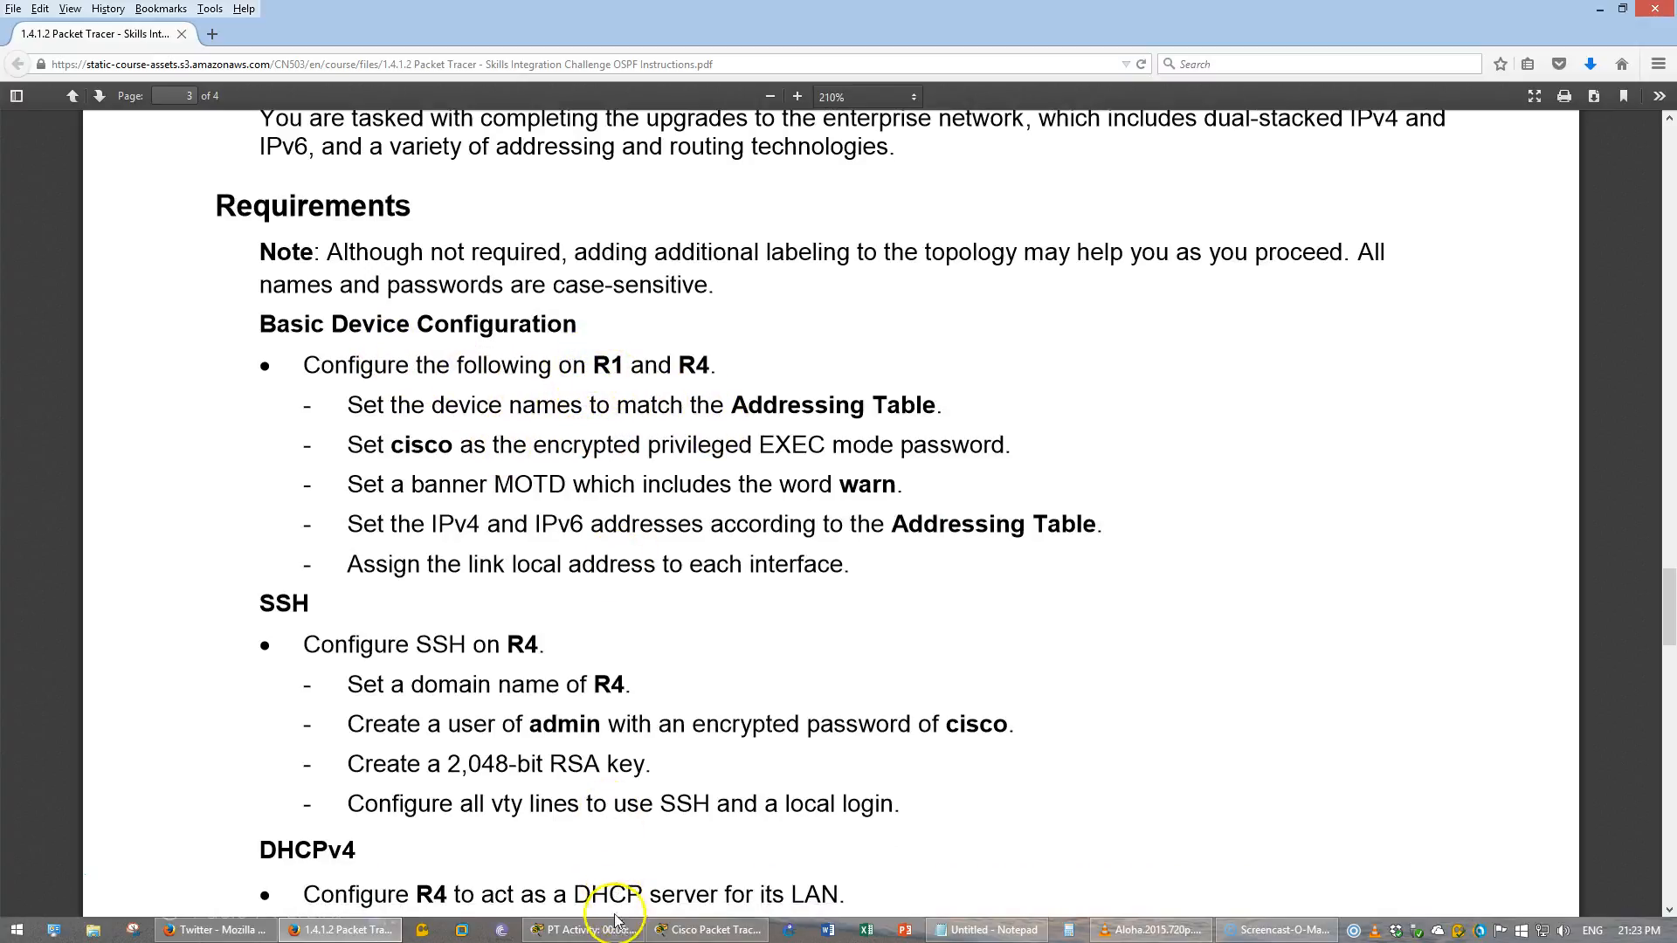
- Review the basic device configuration requirements for R1 and R4 in the instructions
left_click(613, 931)
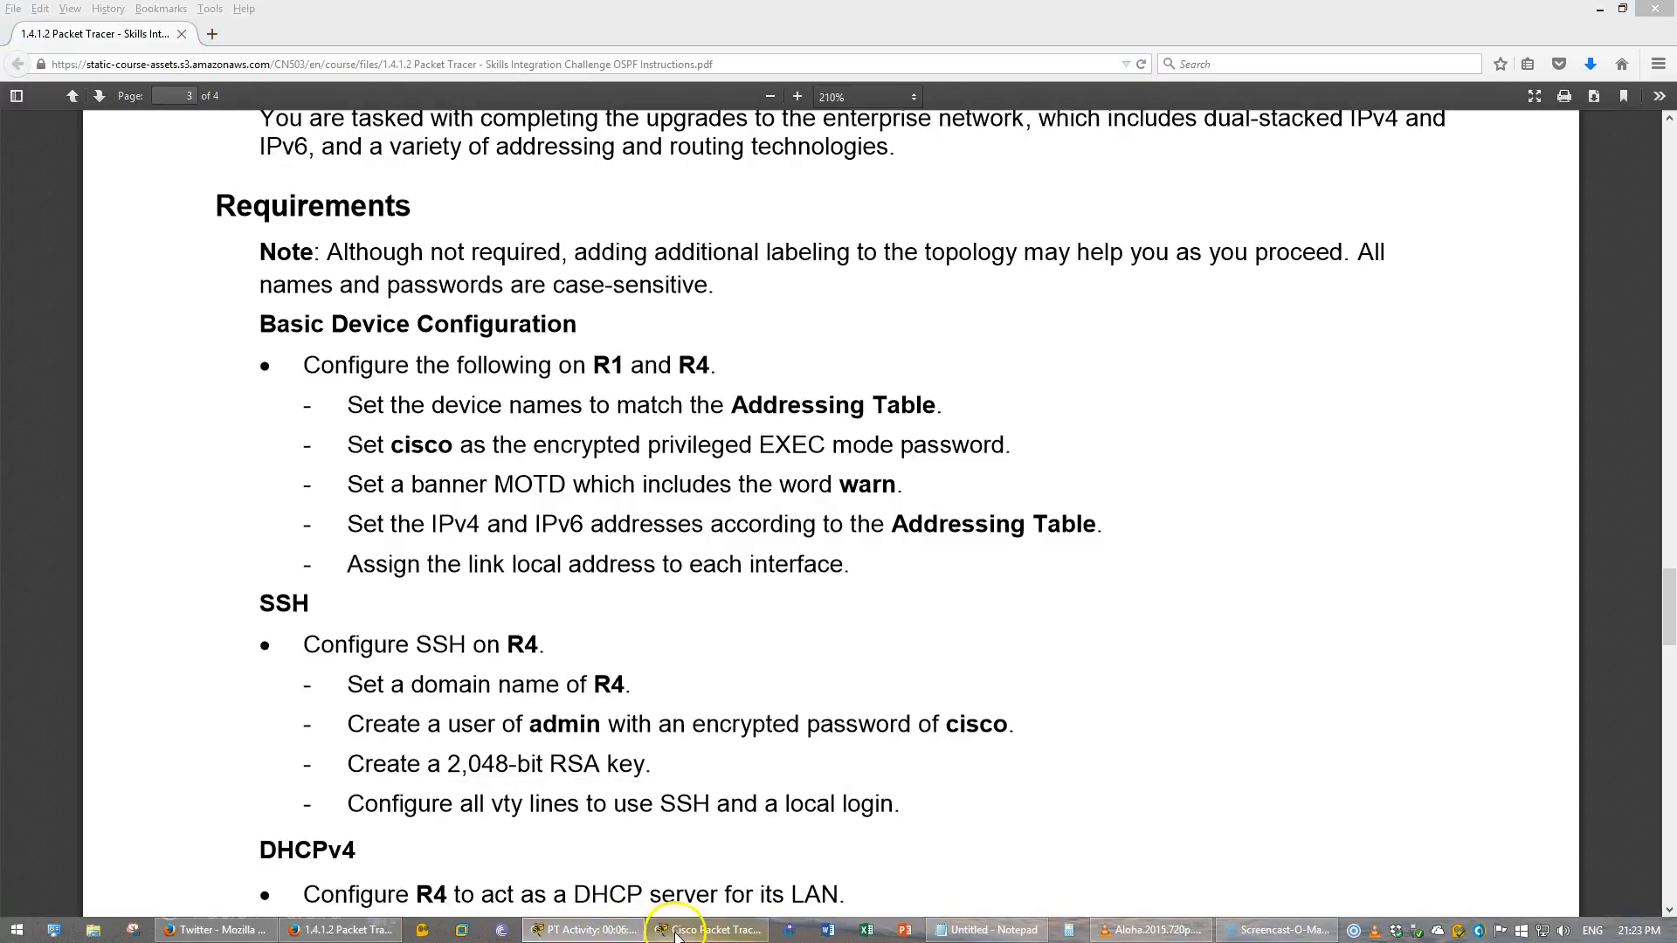
left_click(676, 931)
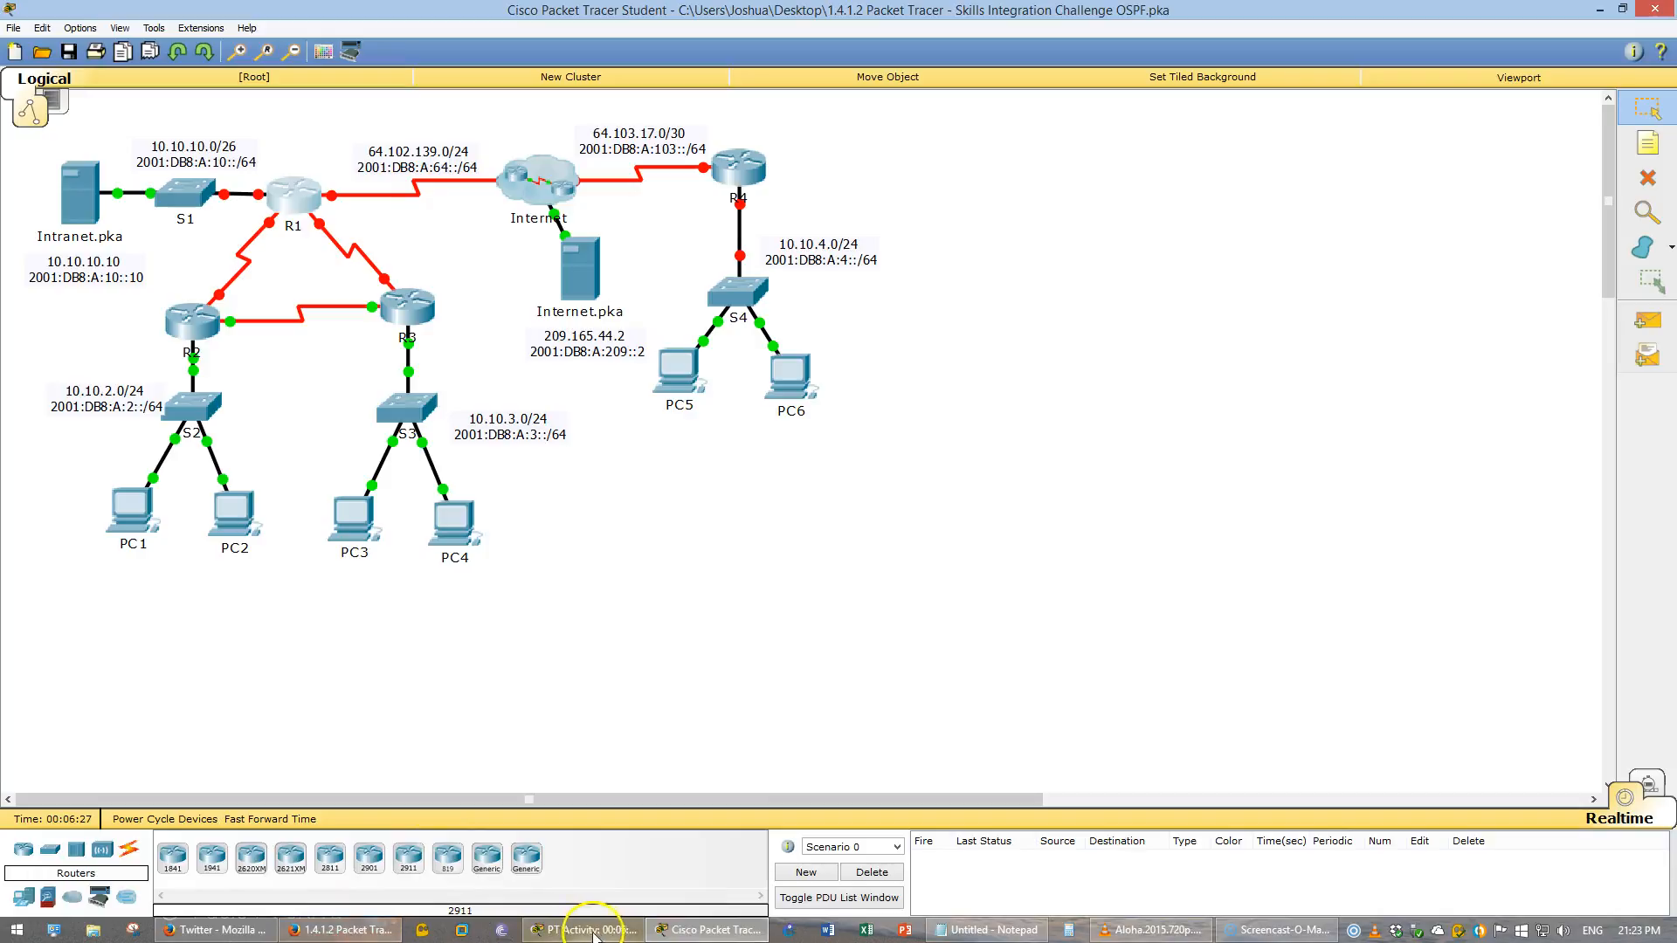
left_click(366, 929)
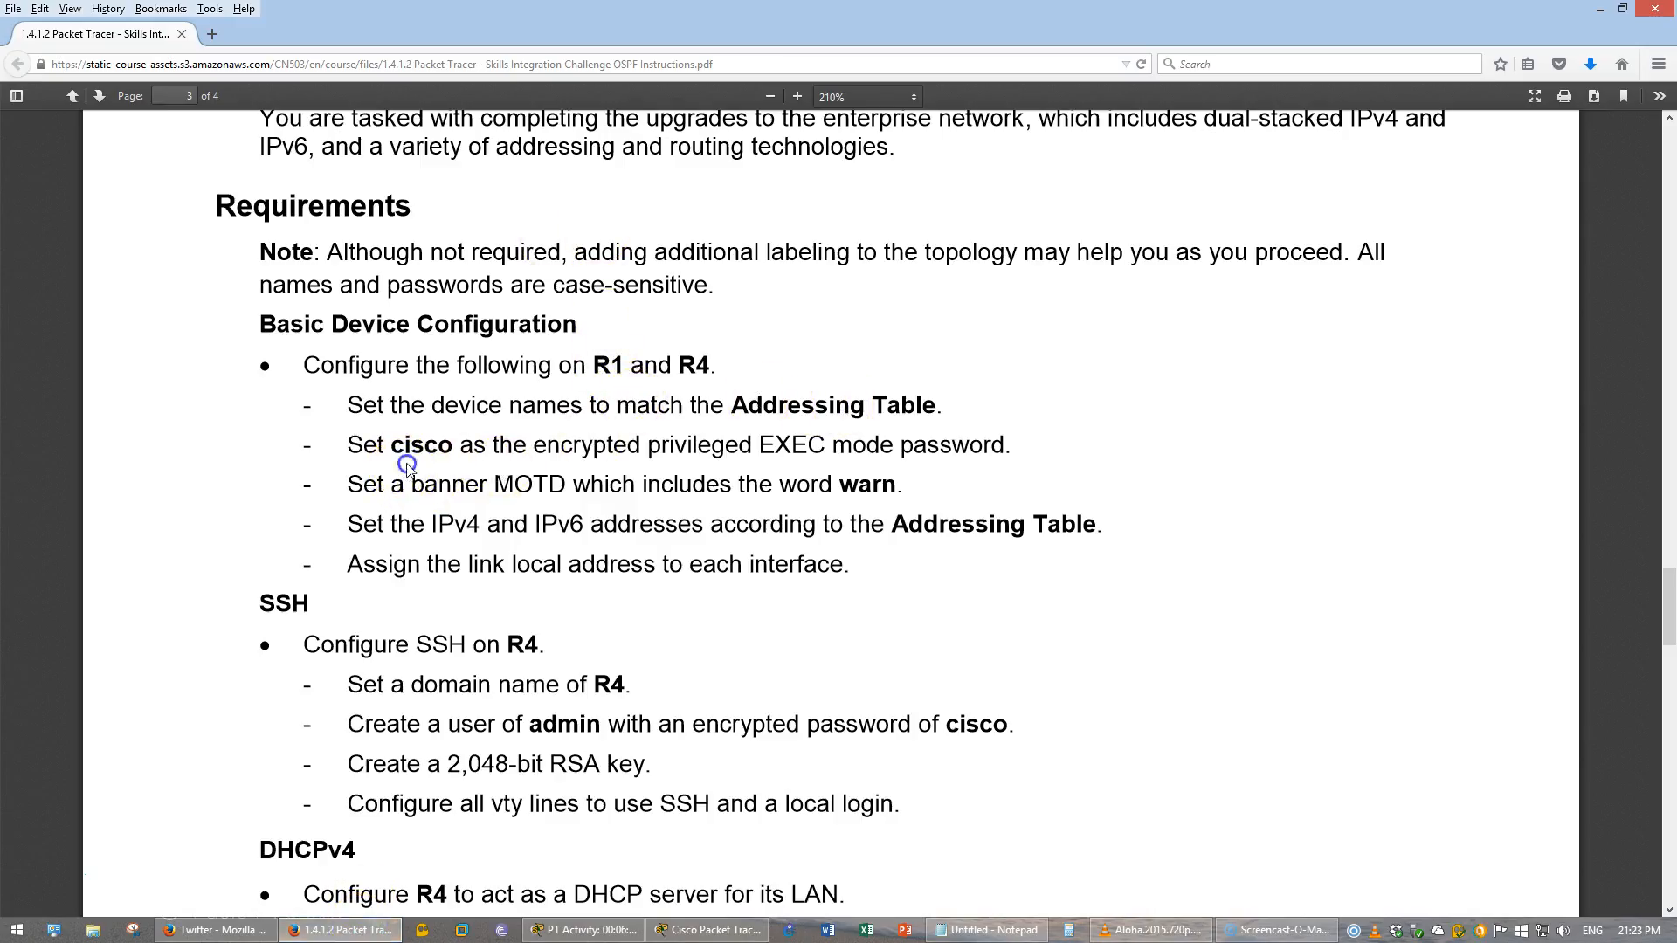
left_click_drag(617, 445, 765, 454)
left_click(761, 450)
left_click_drag(592, 367, 761, 390)
left_click(761, 391)
- Open router R1's command line, enter global configuration mode, and set the hostname to R1
mouse_move(625, 934)
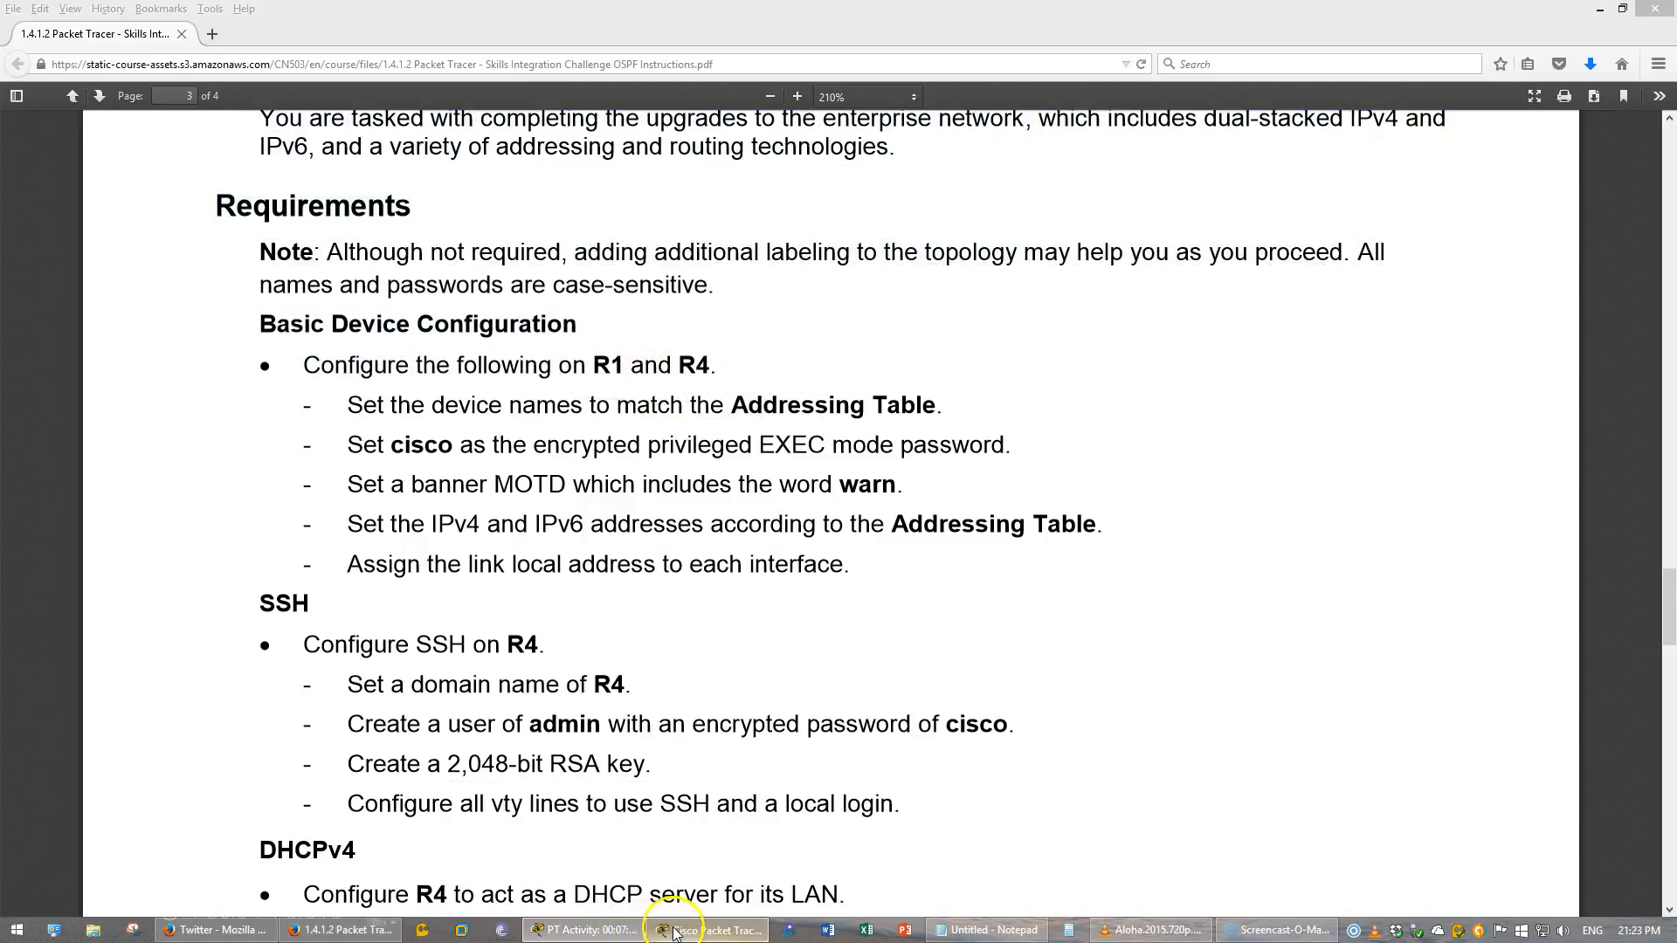
left_click(707, 930)
left_click(299, 197)
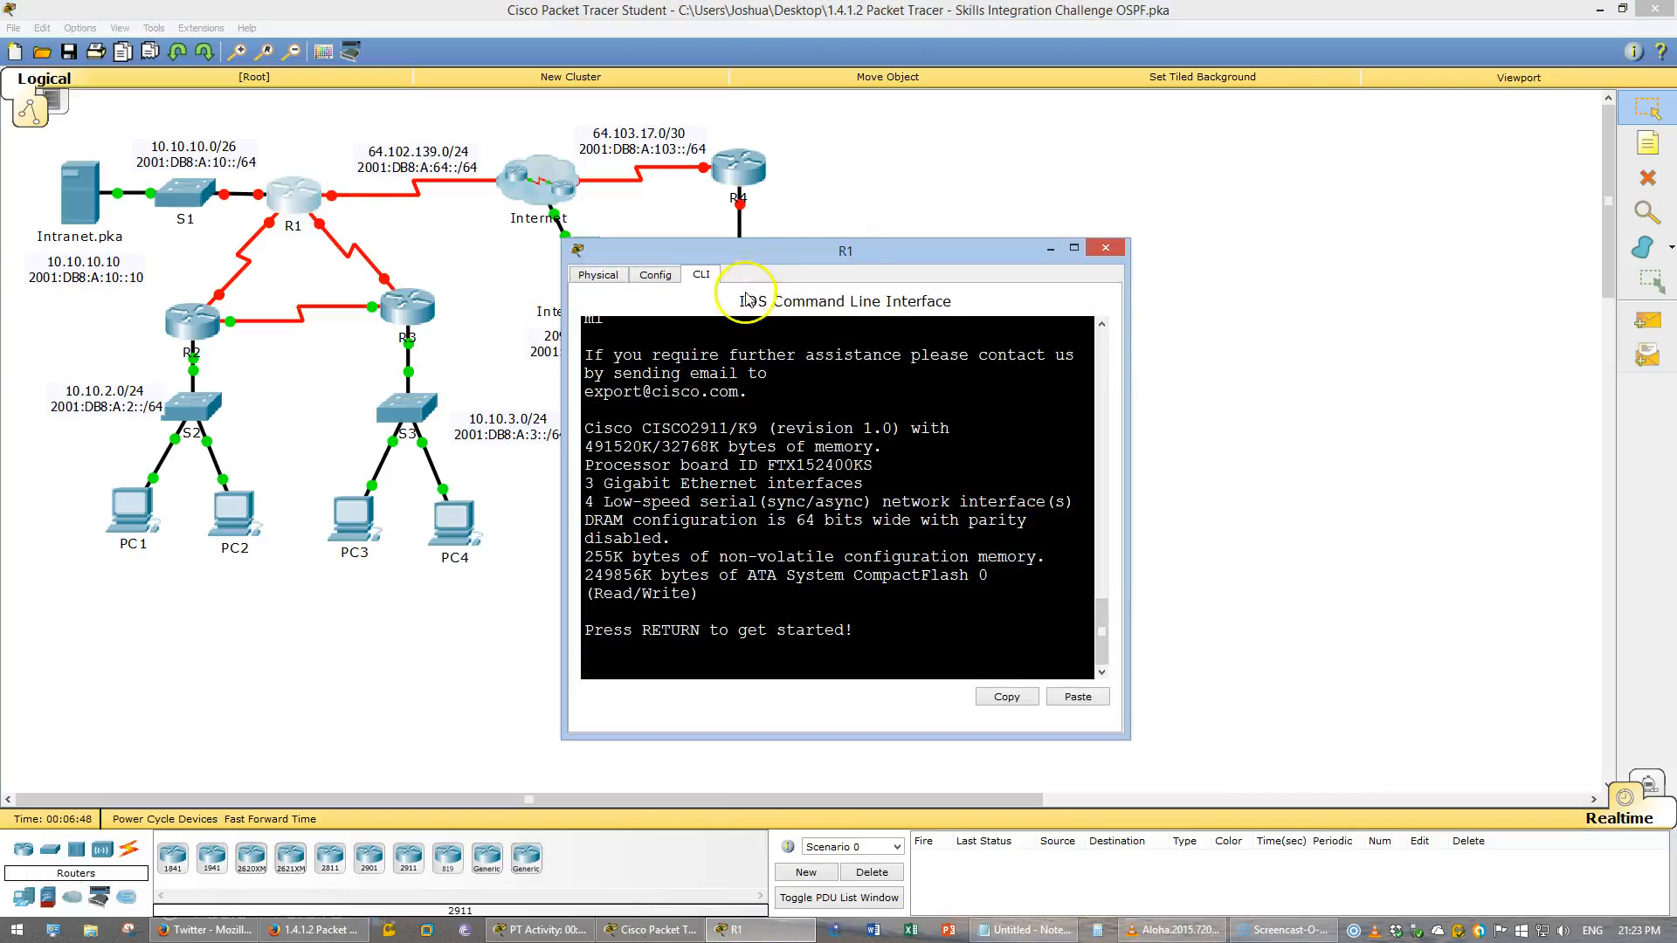
left_click_drag(1128, 481, 1500, 535)
left_click_drag(978, 239, 978, 156)
key("Return")
type("en")
key("Return")
type("conf t")
key("Return")
type("host")
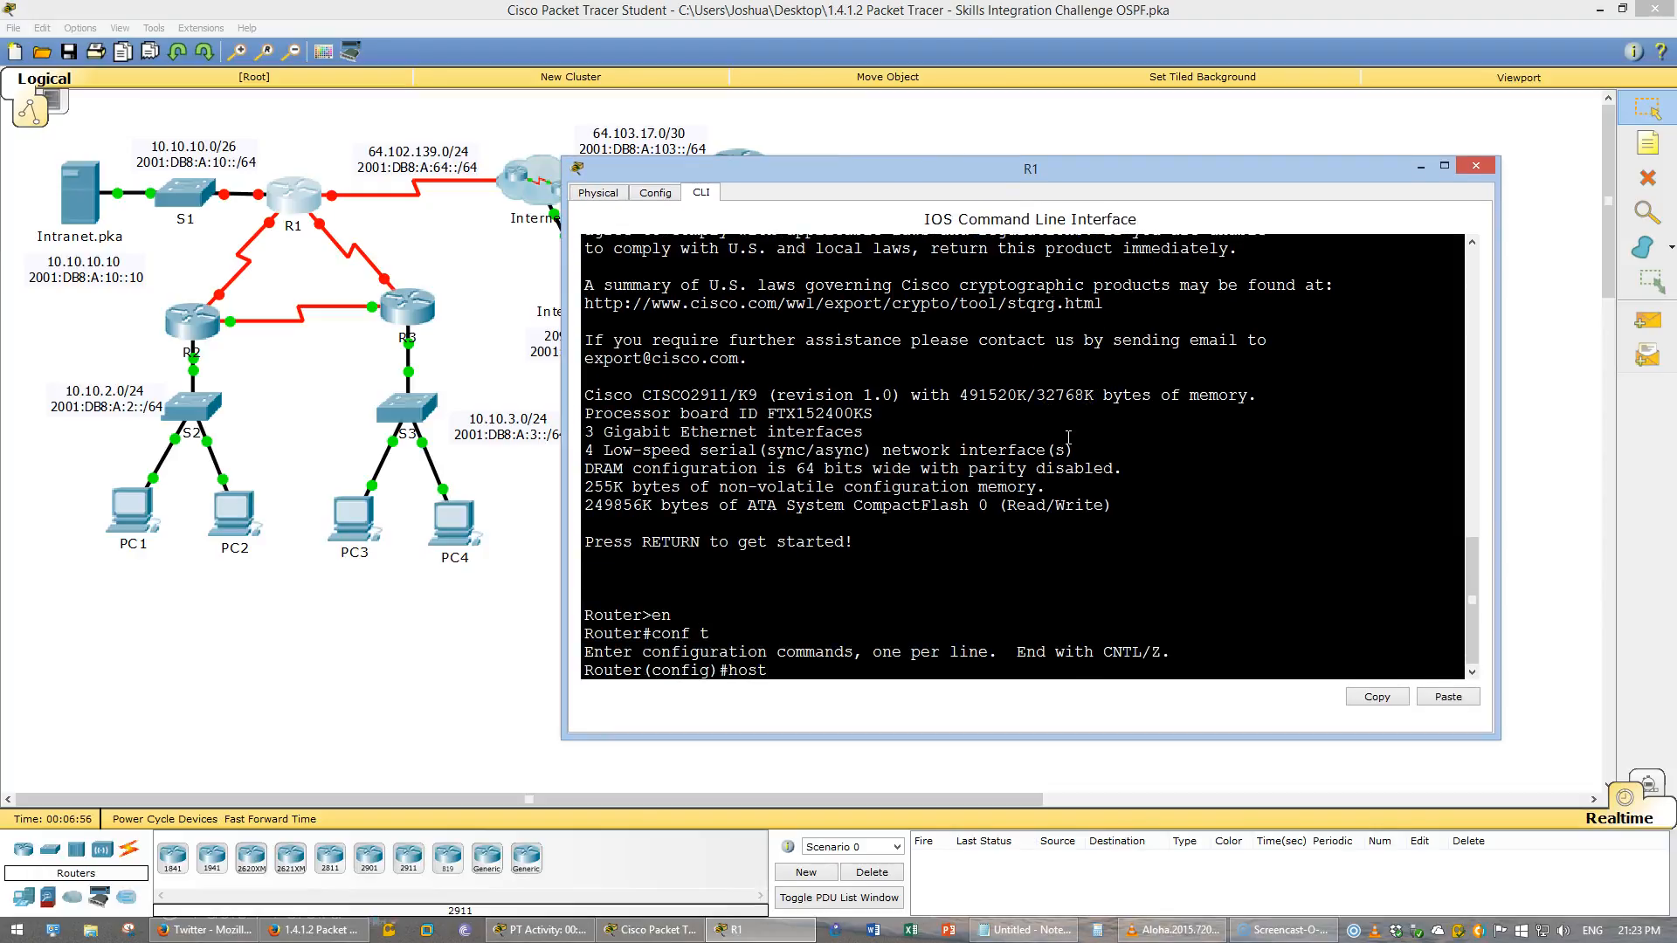
key("Tab")
type("R1")
key("Return")
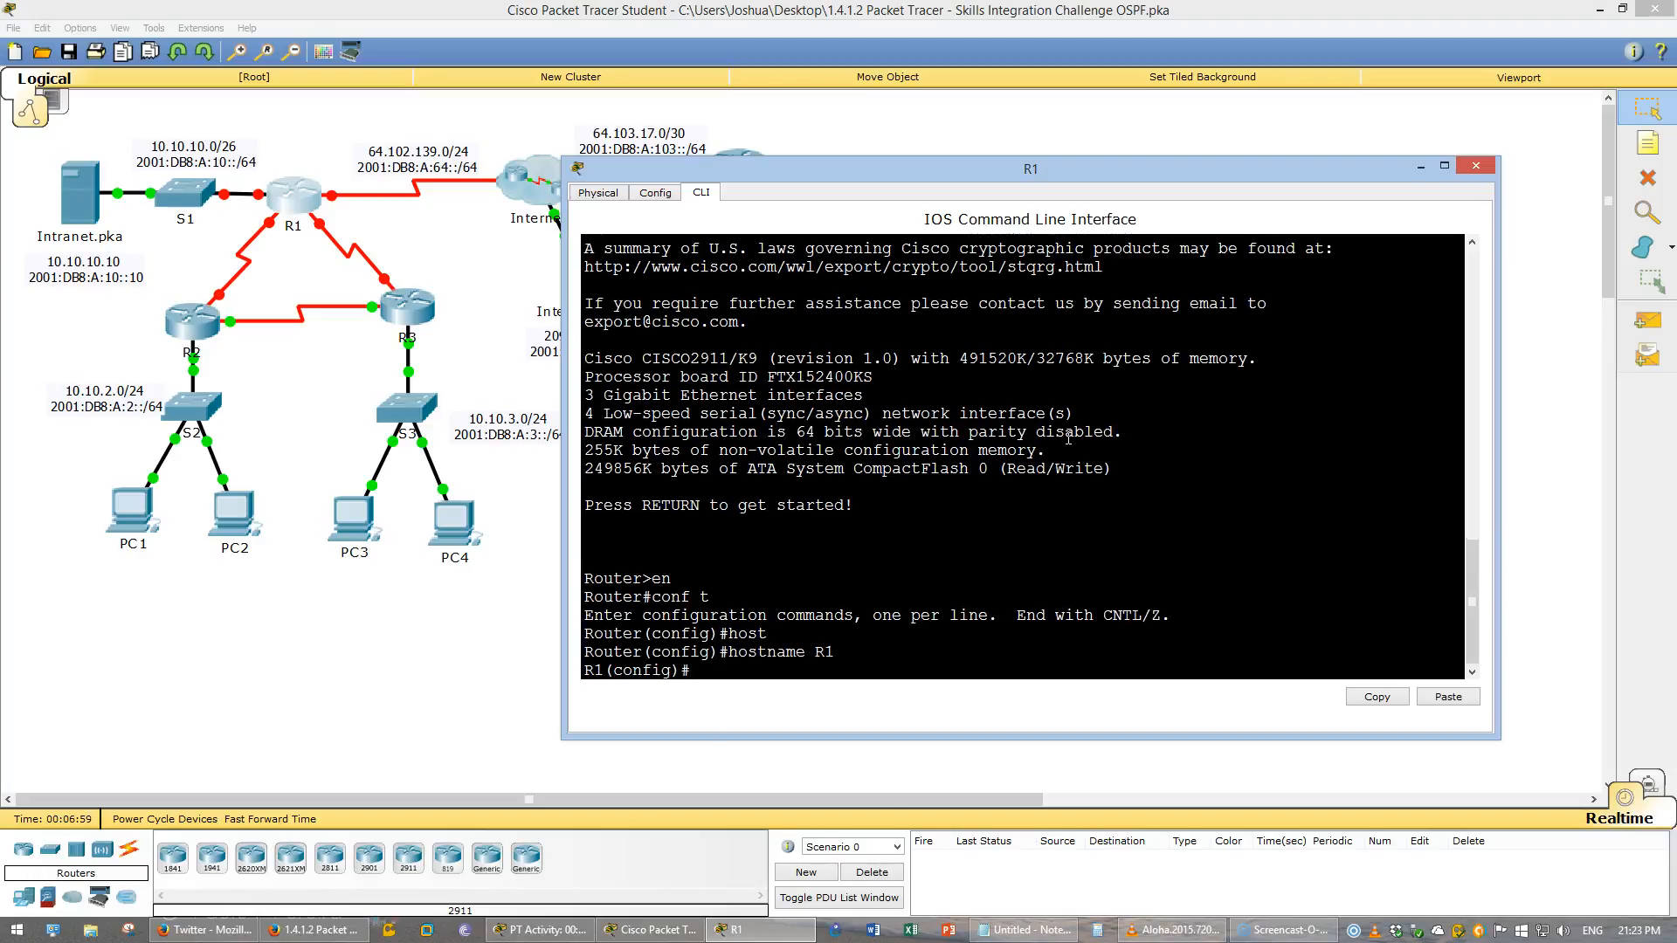
- Set the encrypted privileged EXEC mode password on R1
type("enable secret cisco")
key("Return")
- Create a MOTD banner reading "Warning! Unauthorized Access Prohibited!" delimited by a double quote
type("banner")
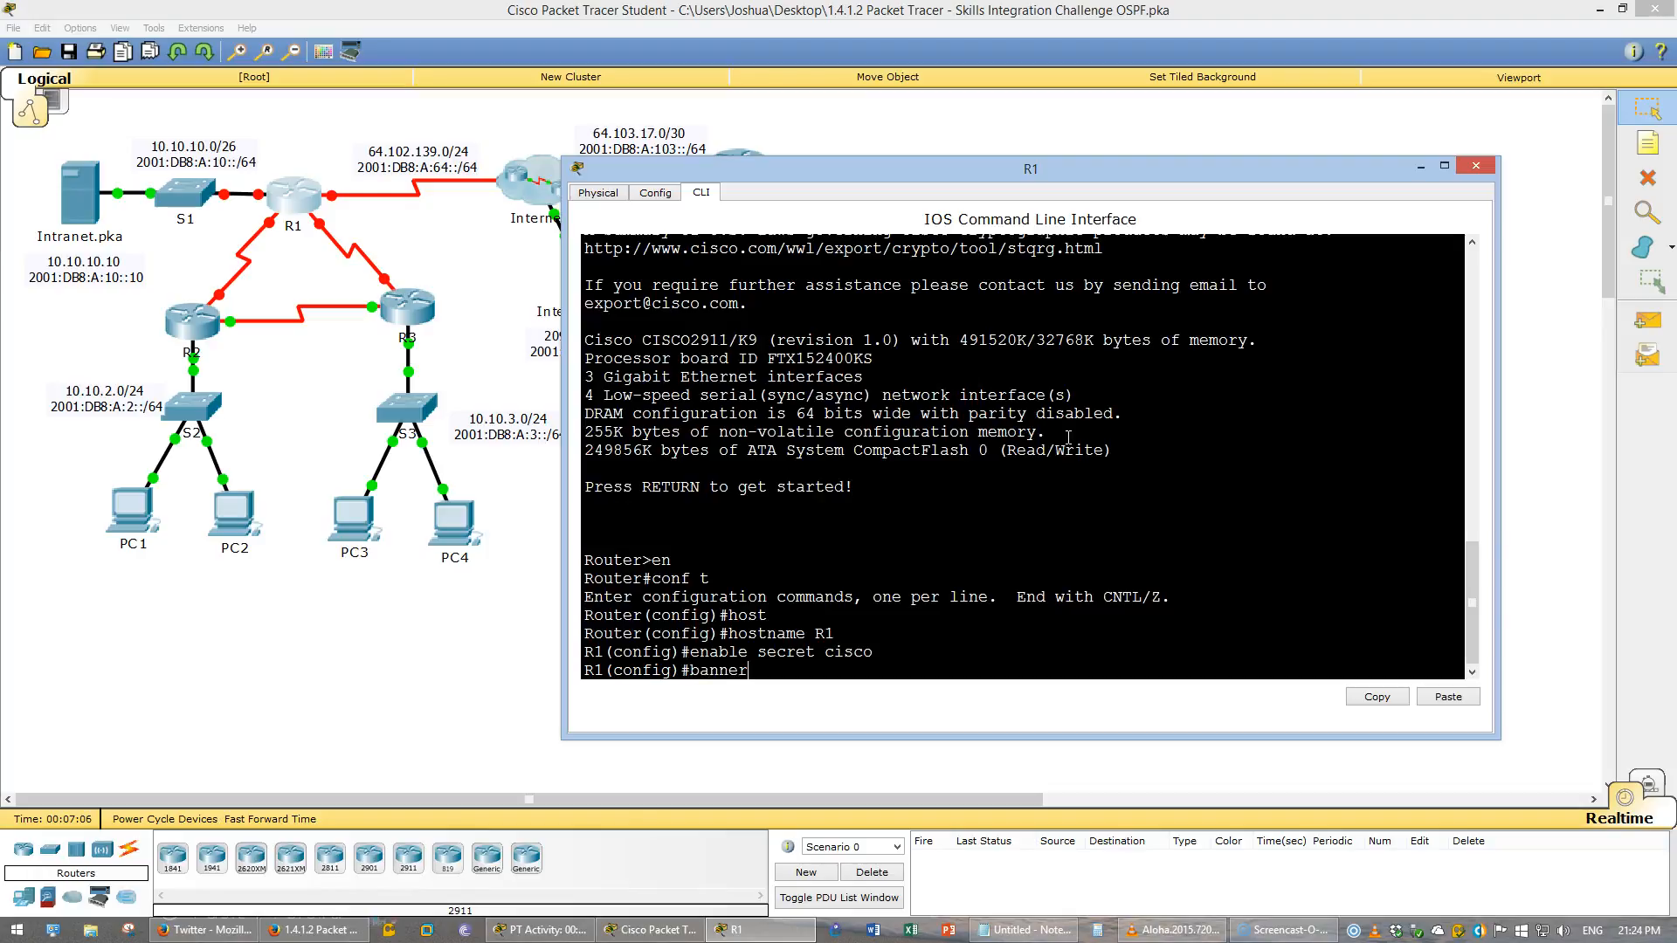
type(" motd \"")
key("Return")
type("Warning! Unauthorized Access Prohibited!")
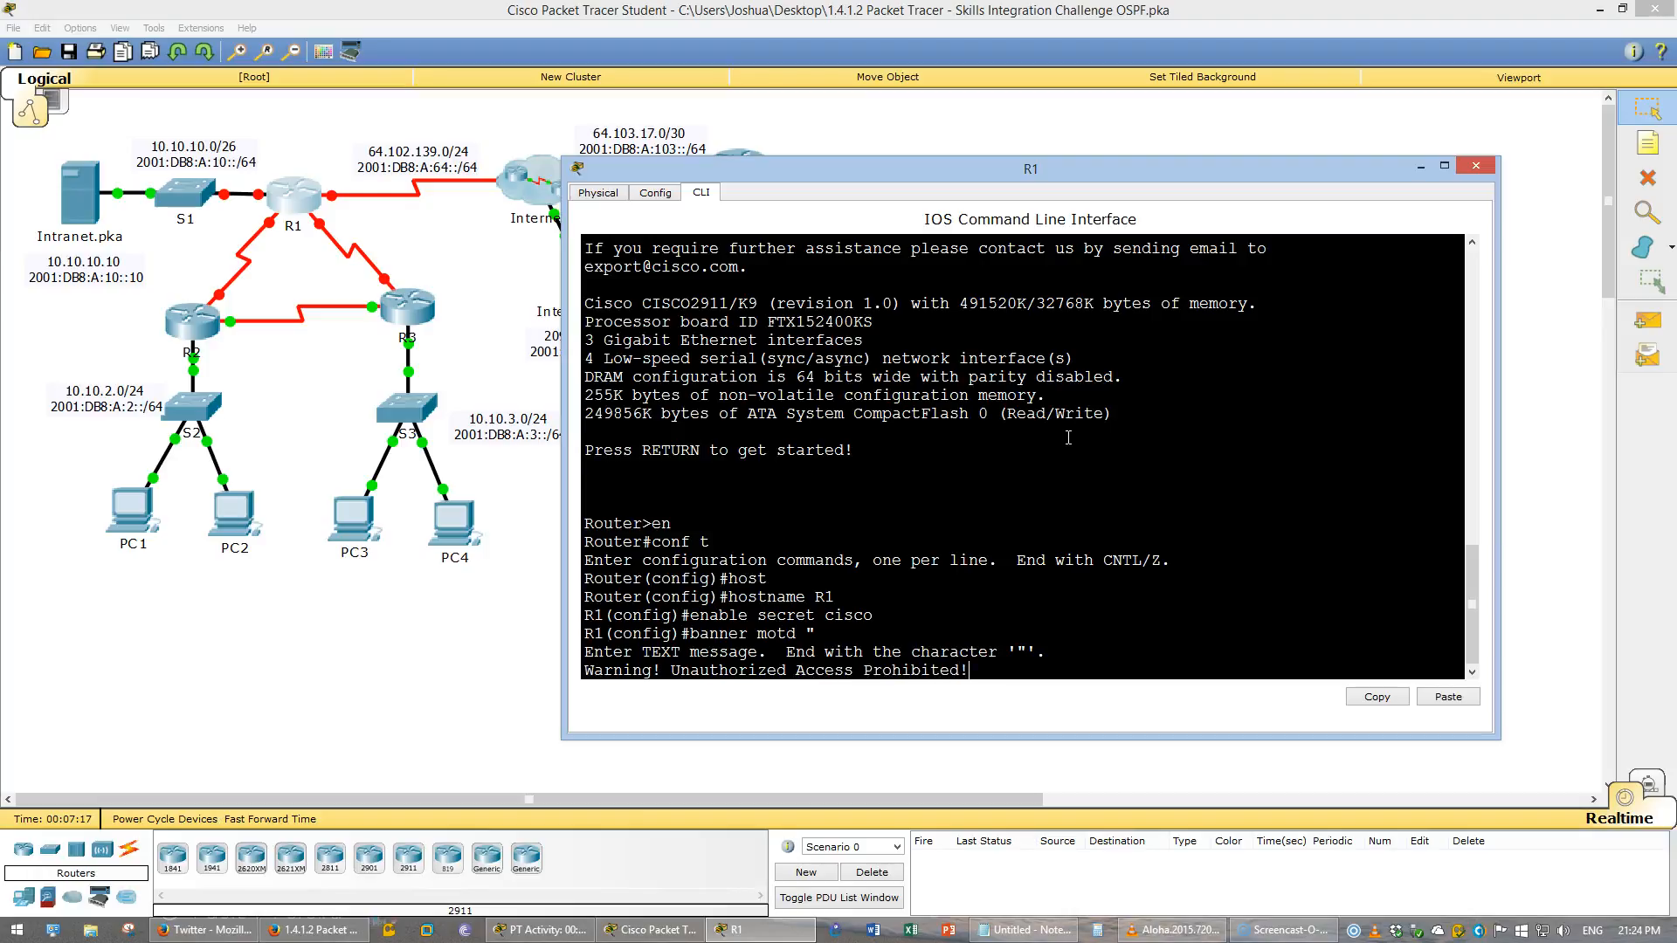
key("Return")
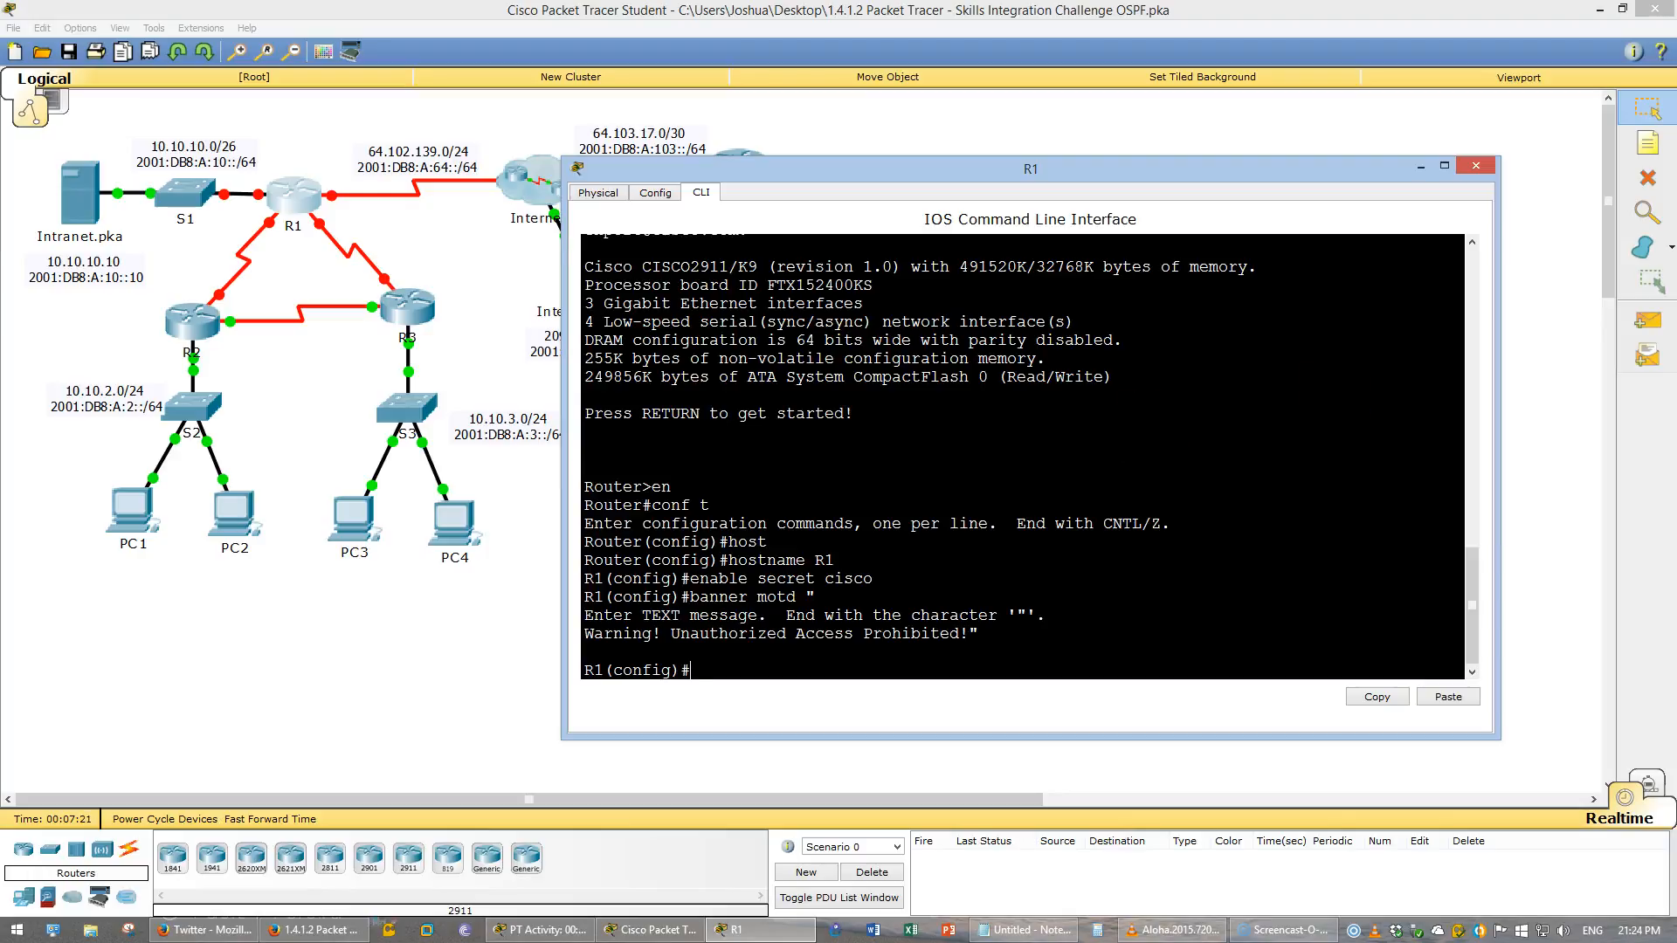
- Enable interface G0/0 and assign it IPv4 address 10.10.10.1 with mask 255.255.255.192
key("alt+Tab")
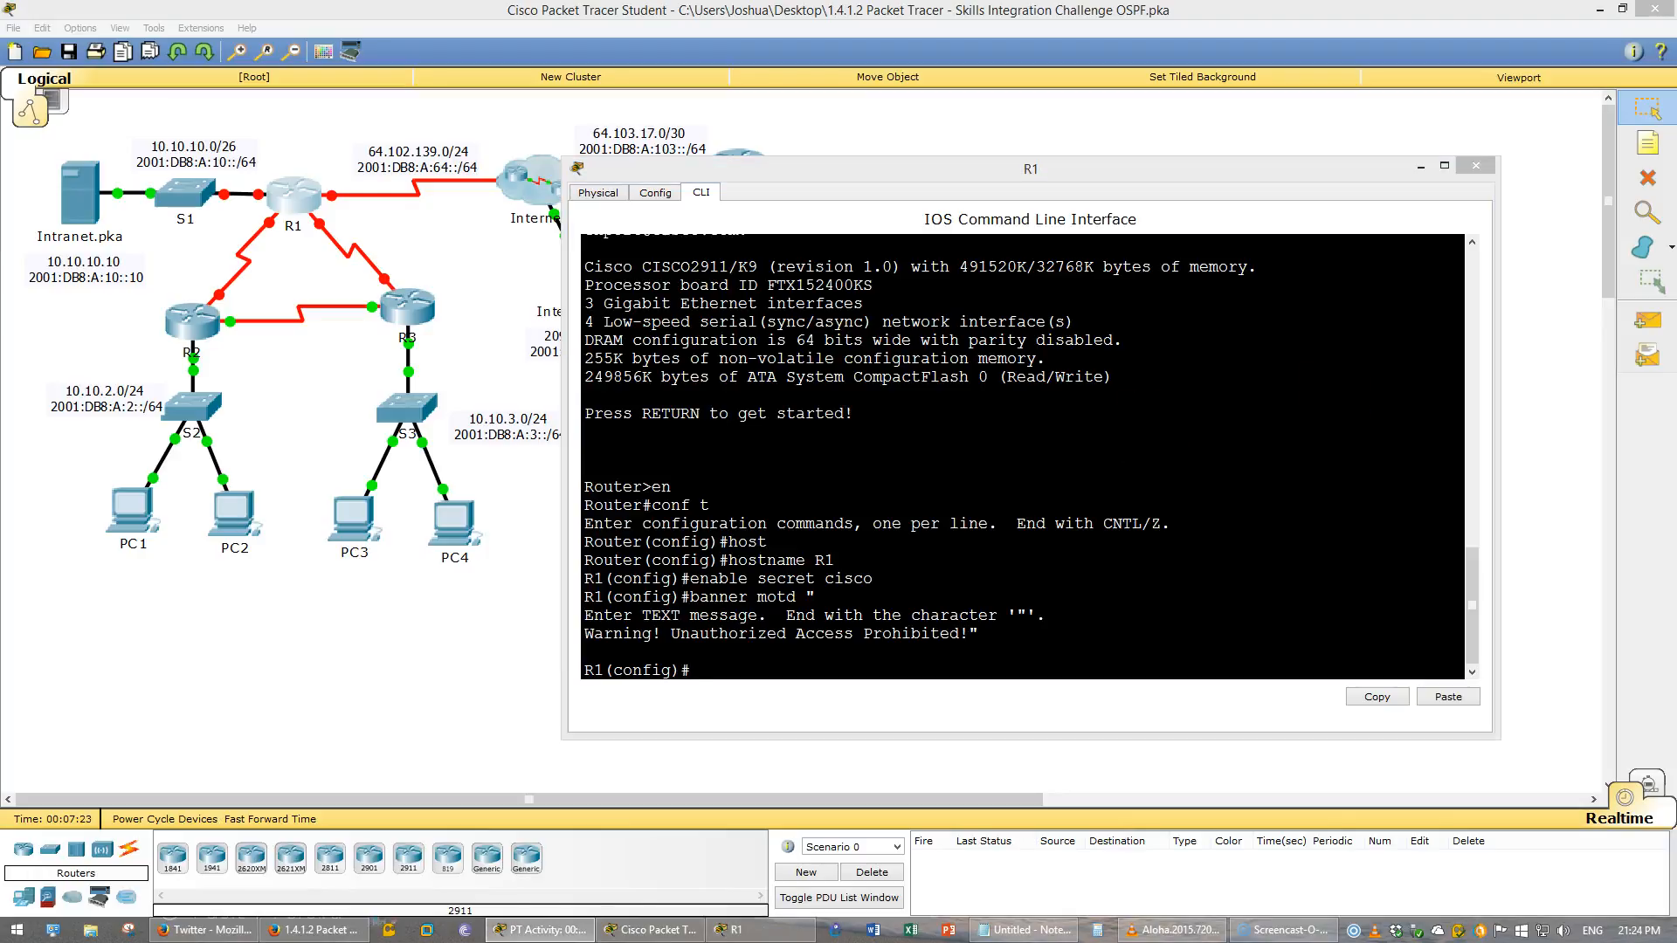
left_click(942, 661)
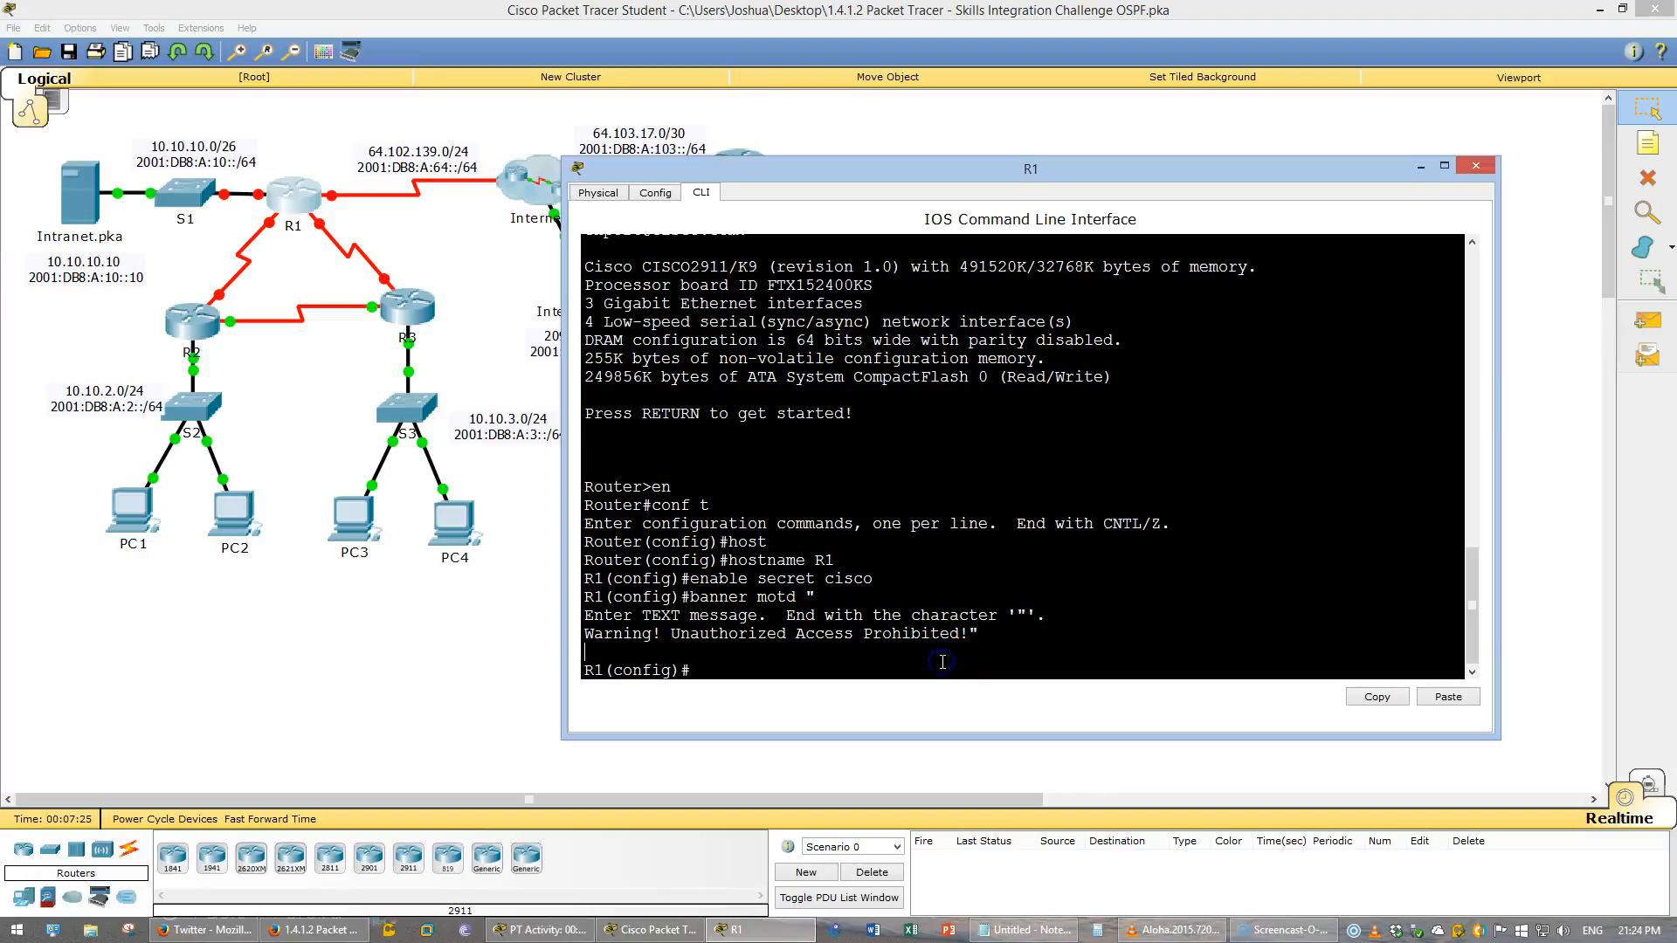
type("int g0/0")
key("Return")
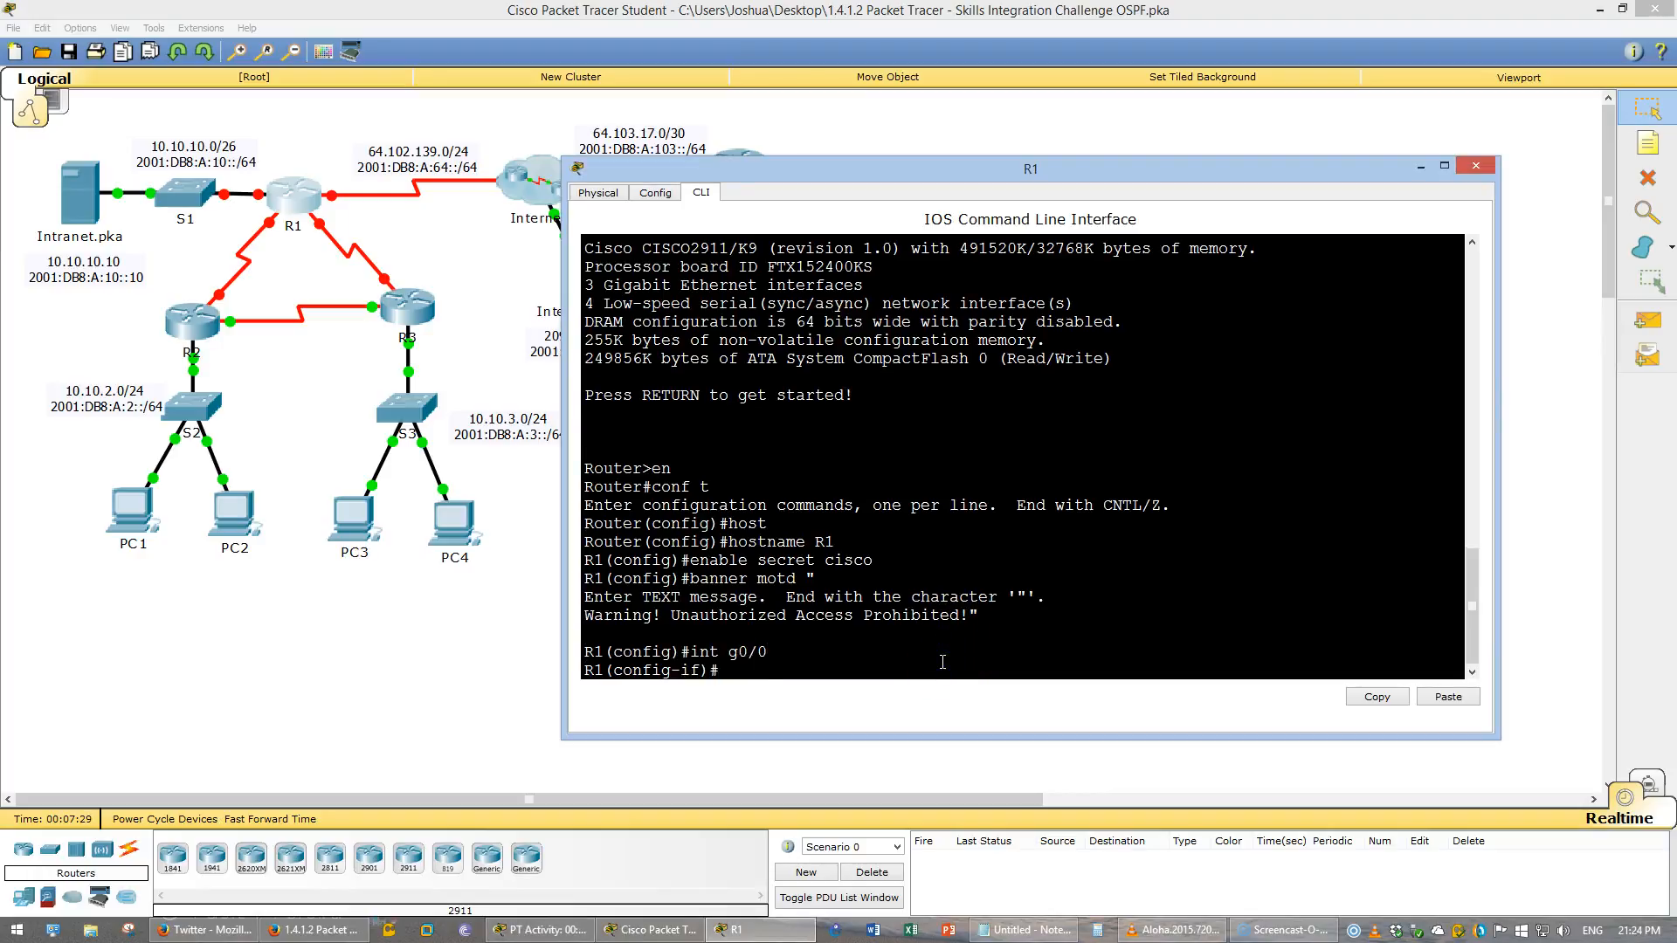
type("no shut")
key("Return")
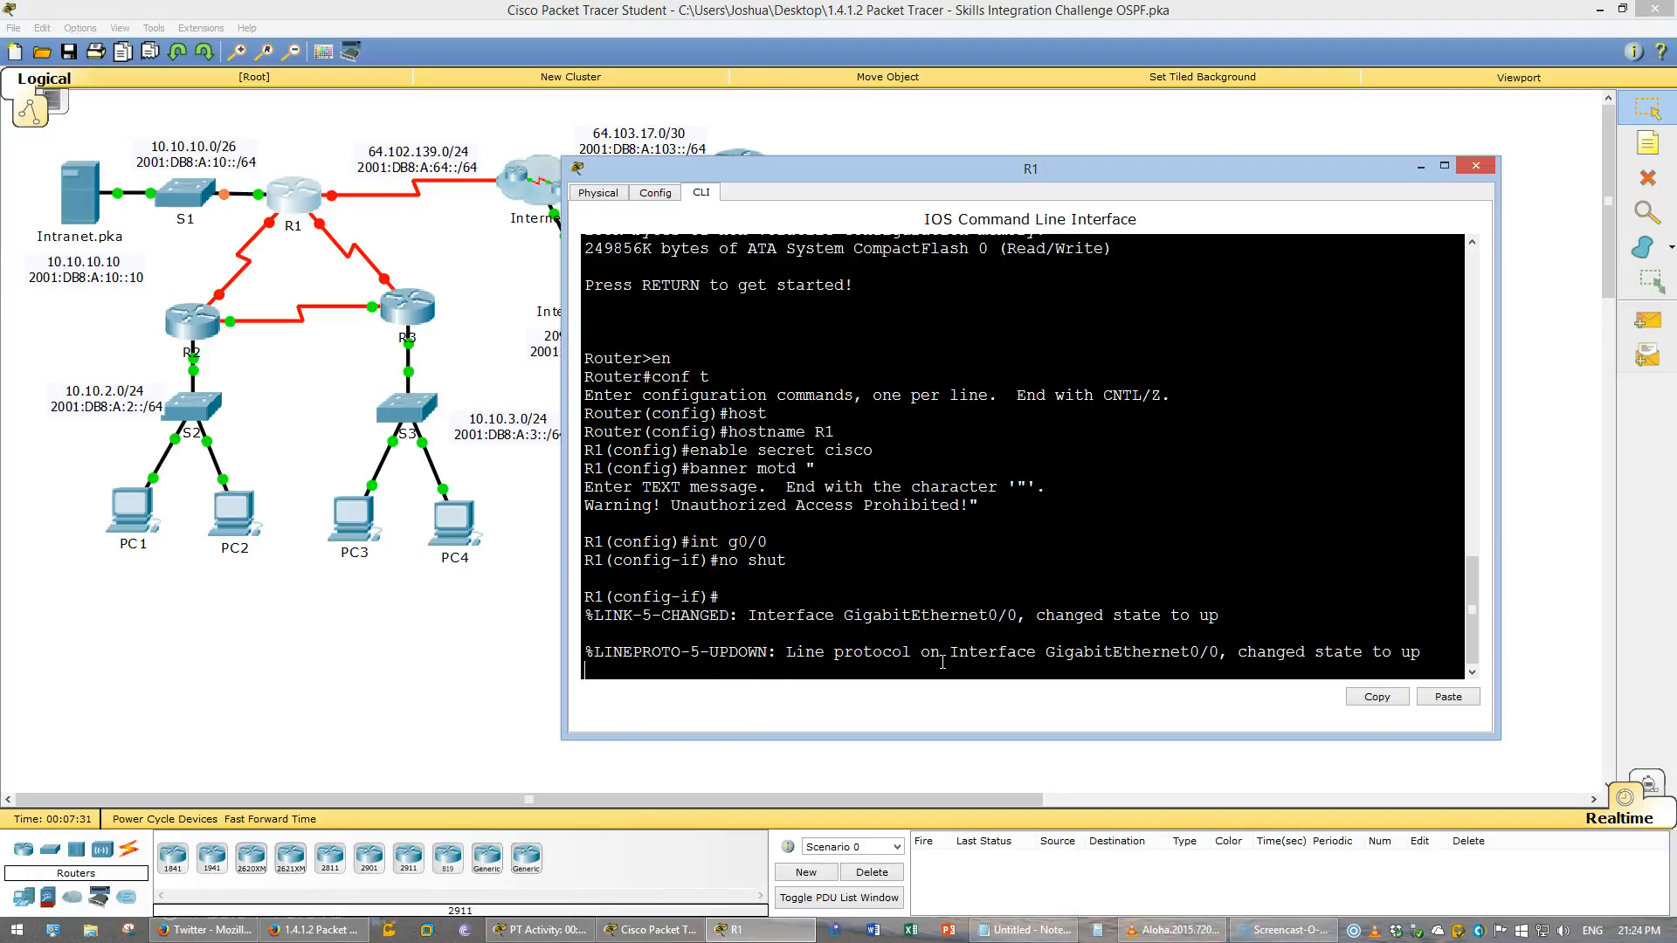
type("ip address")
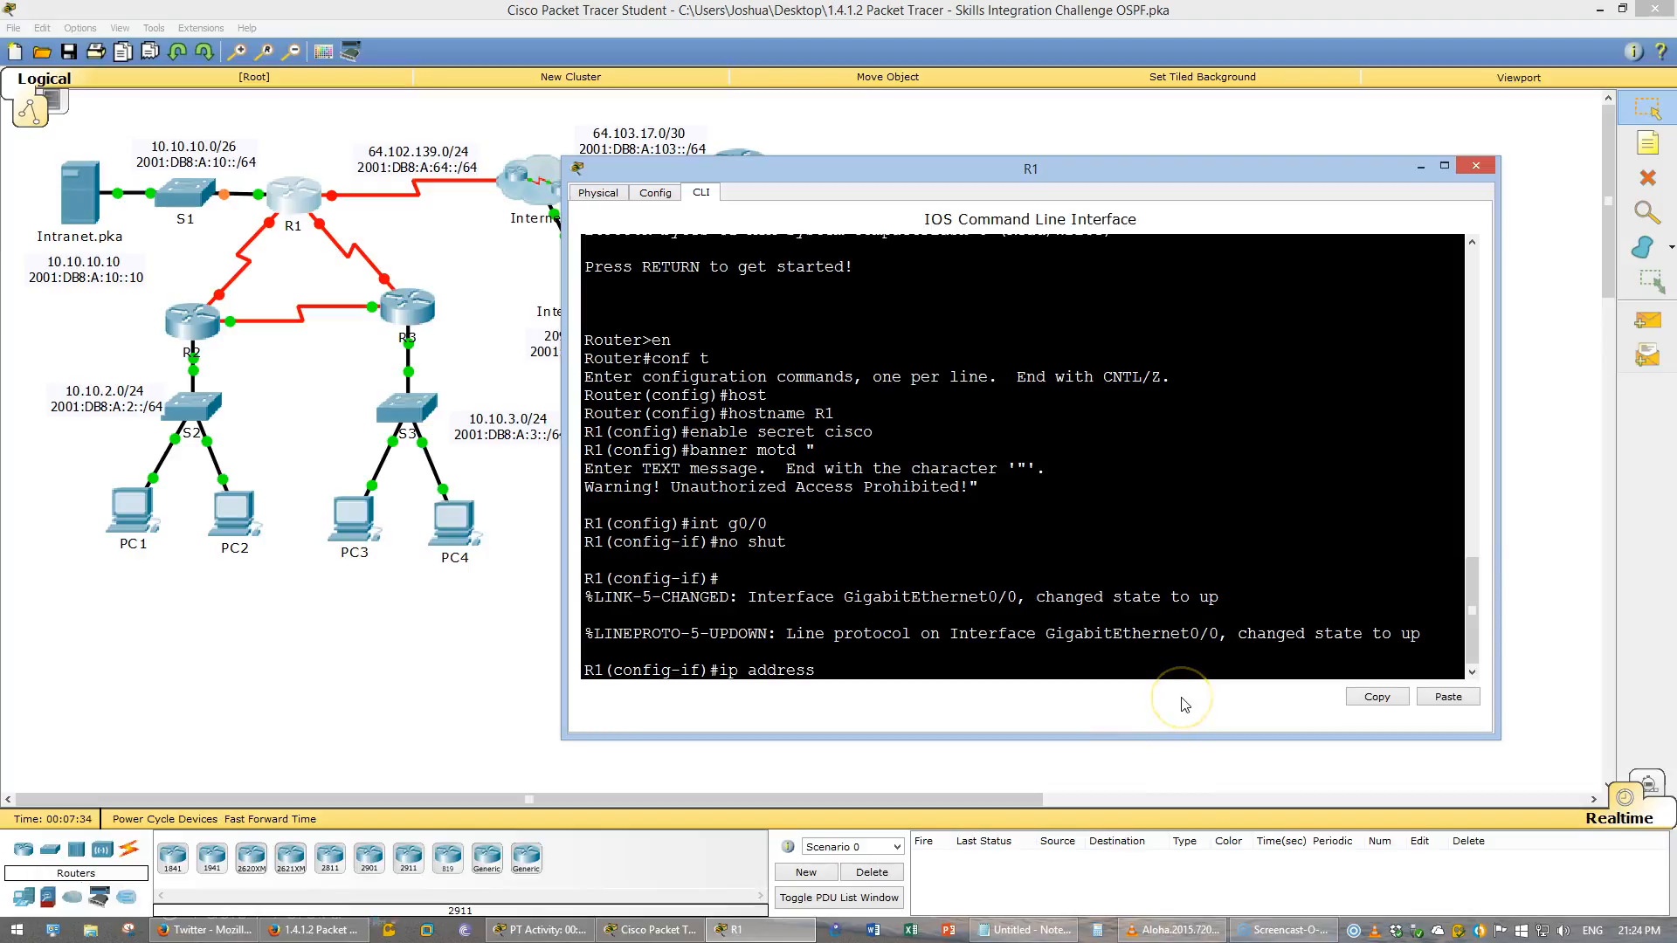
type(" 10.10.10.1 255.255.25")
key("BackSpace")
type("5.192")
key("Return")
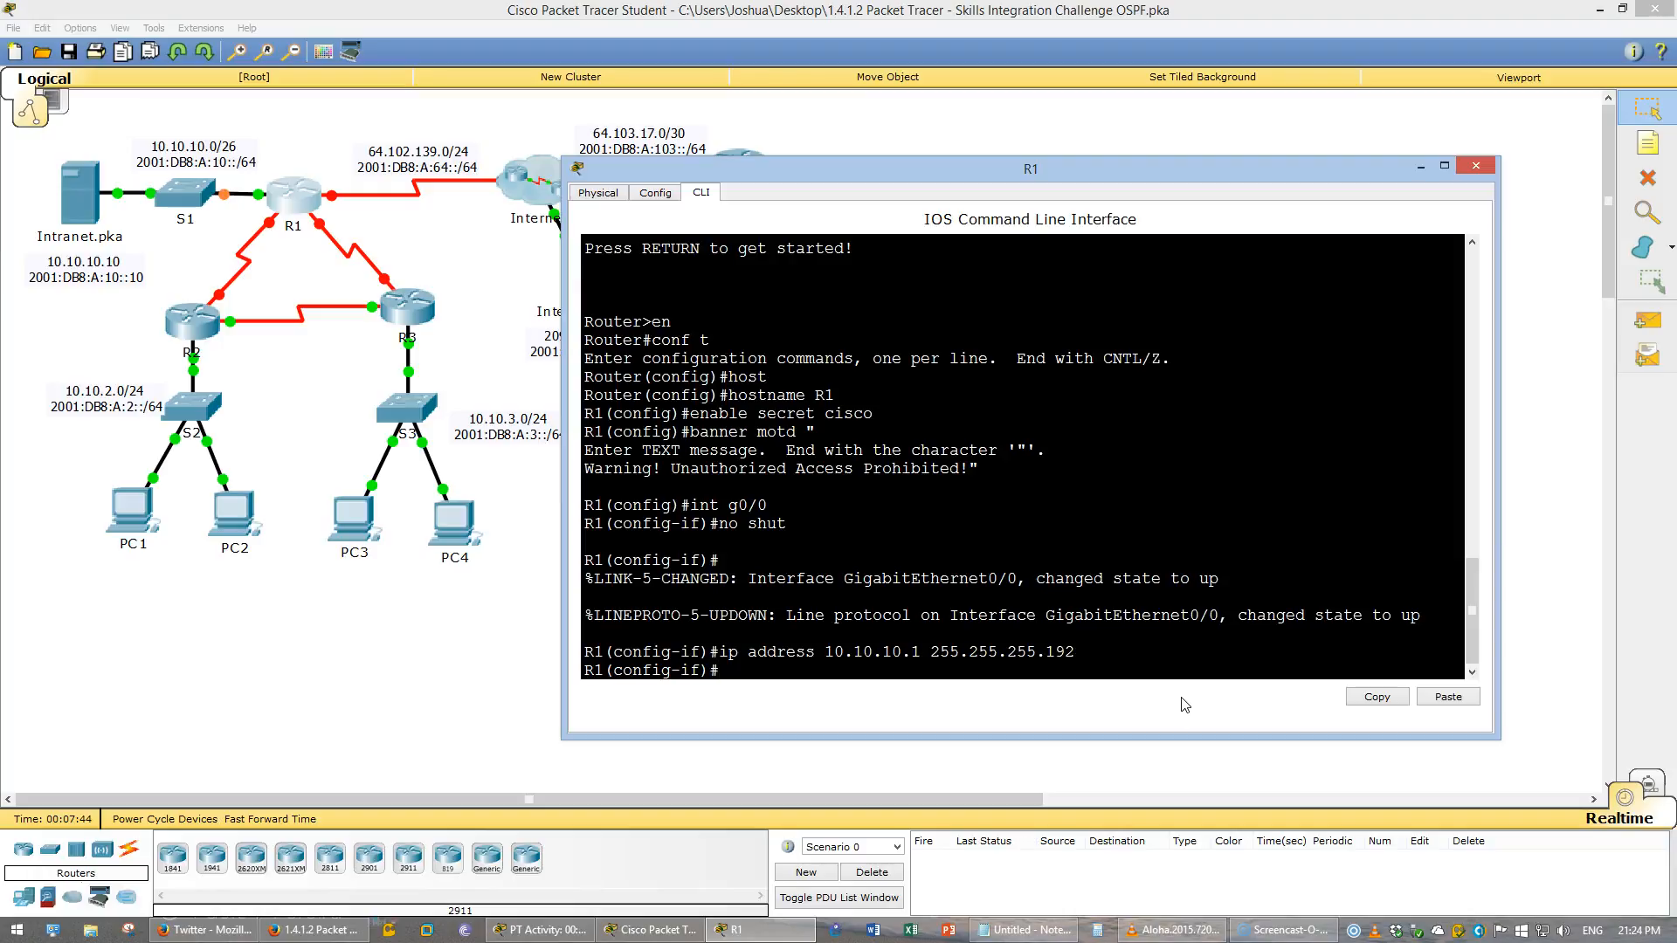
- Select interface S0/0/0 and bring it up with no shutdown
type("int s0/0/0")
key("Return")
type("no shut")
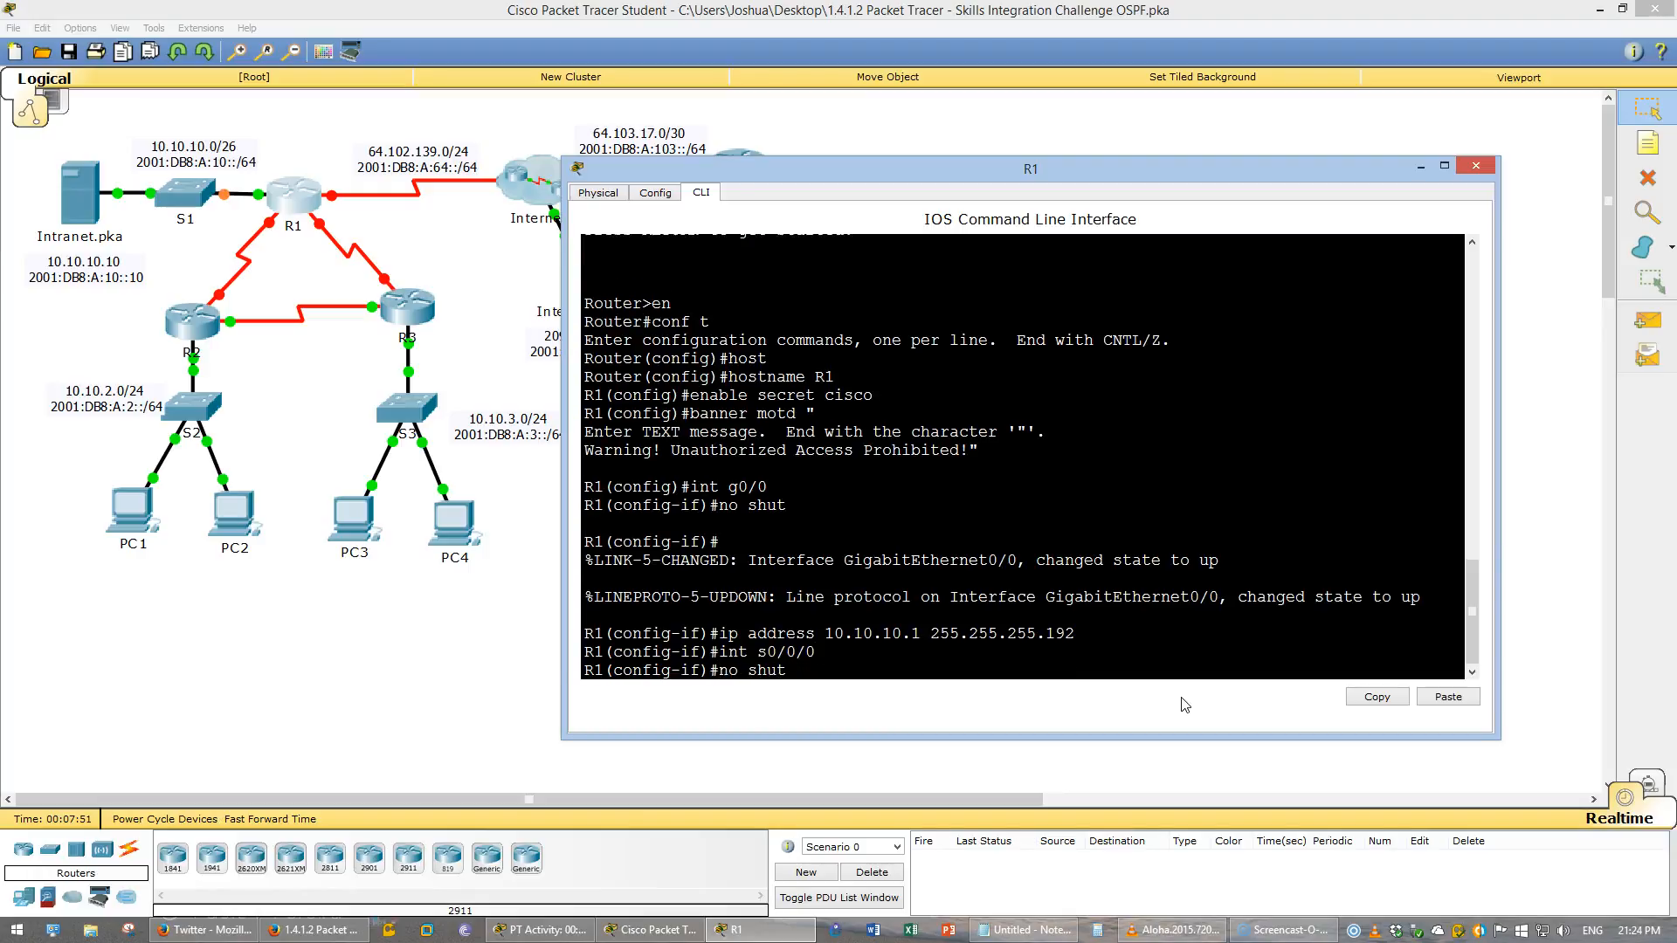
key("Return")
type("ip addres")
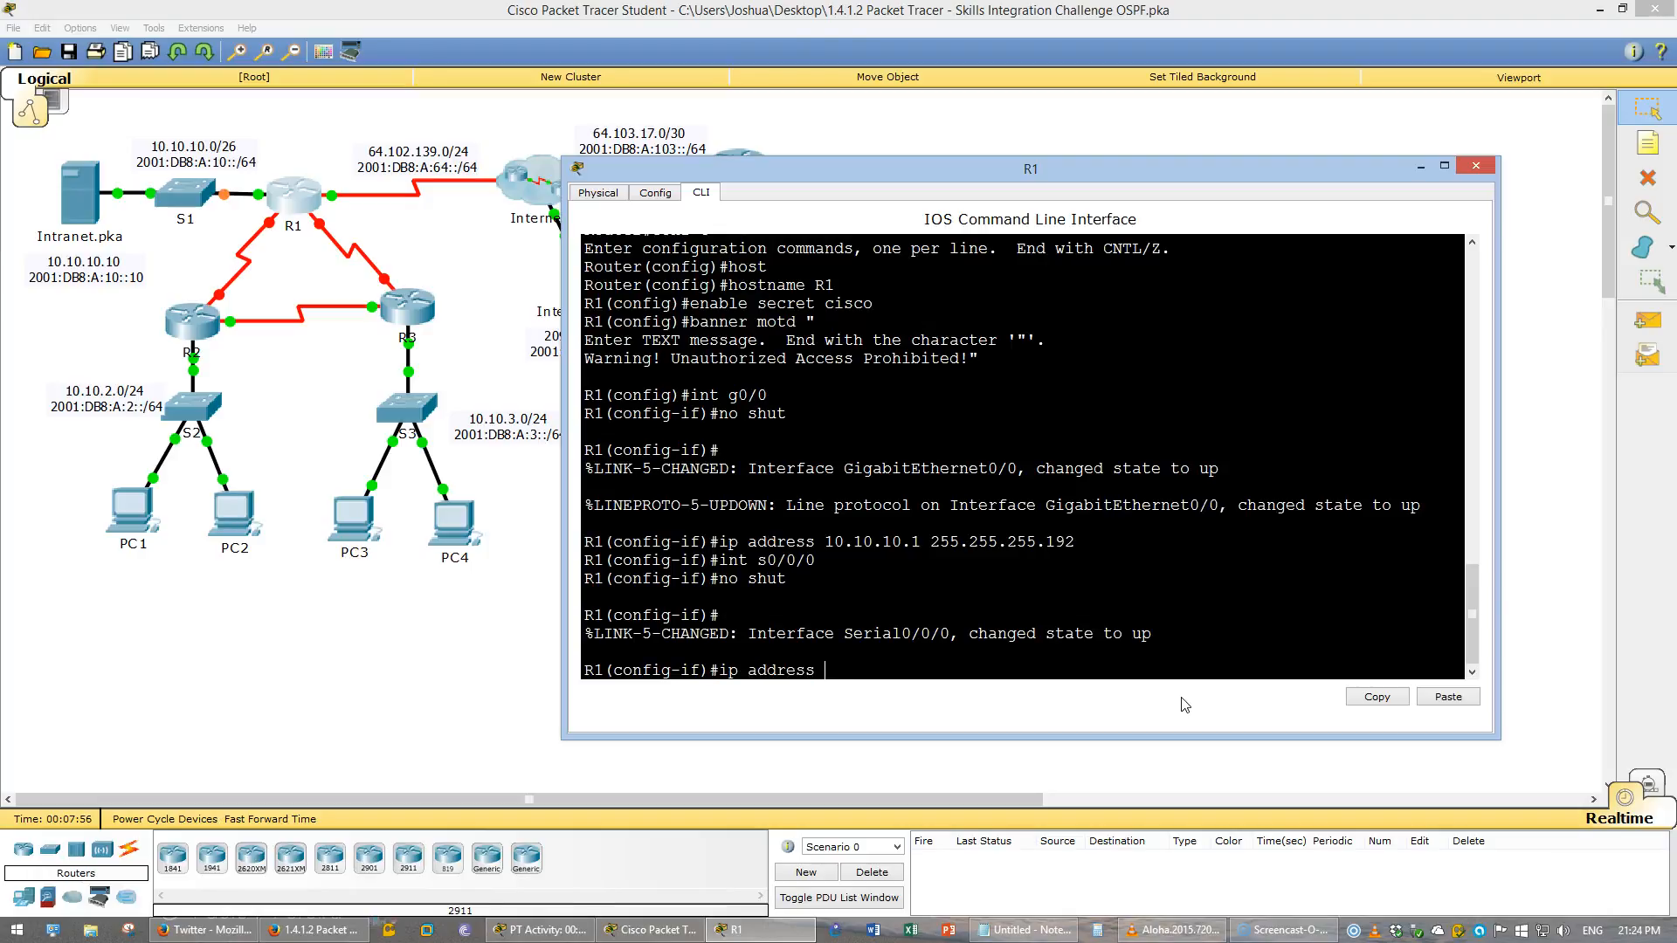
type("s")
key("BackSpace")
key("BackSpace")
key("BackSpace")
key("BackSpace")
key("BackSpace")
key("BackSpace")
key("BackSpace")
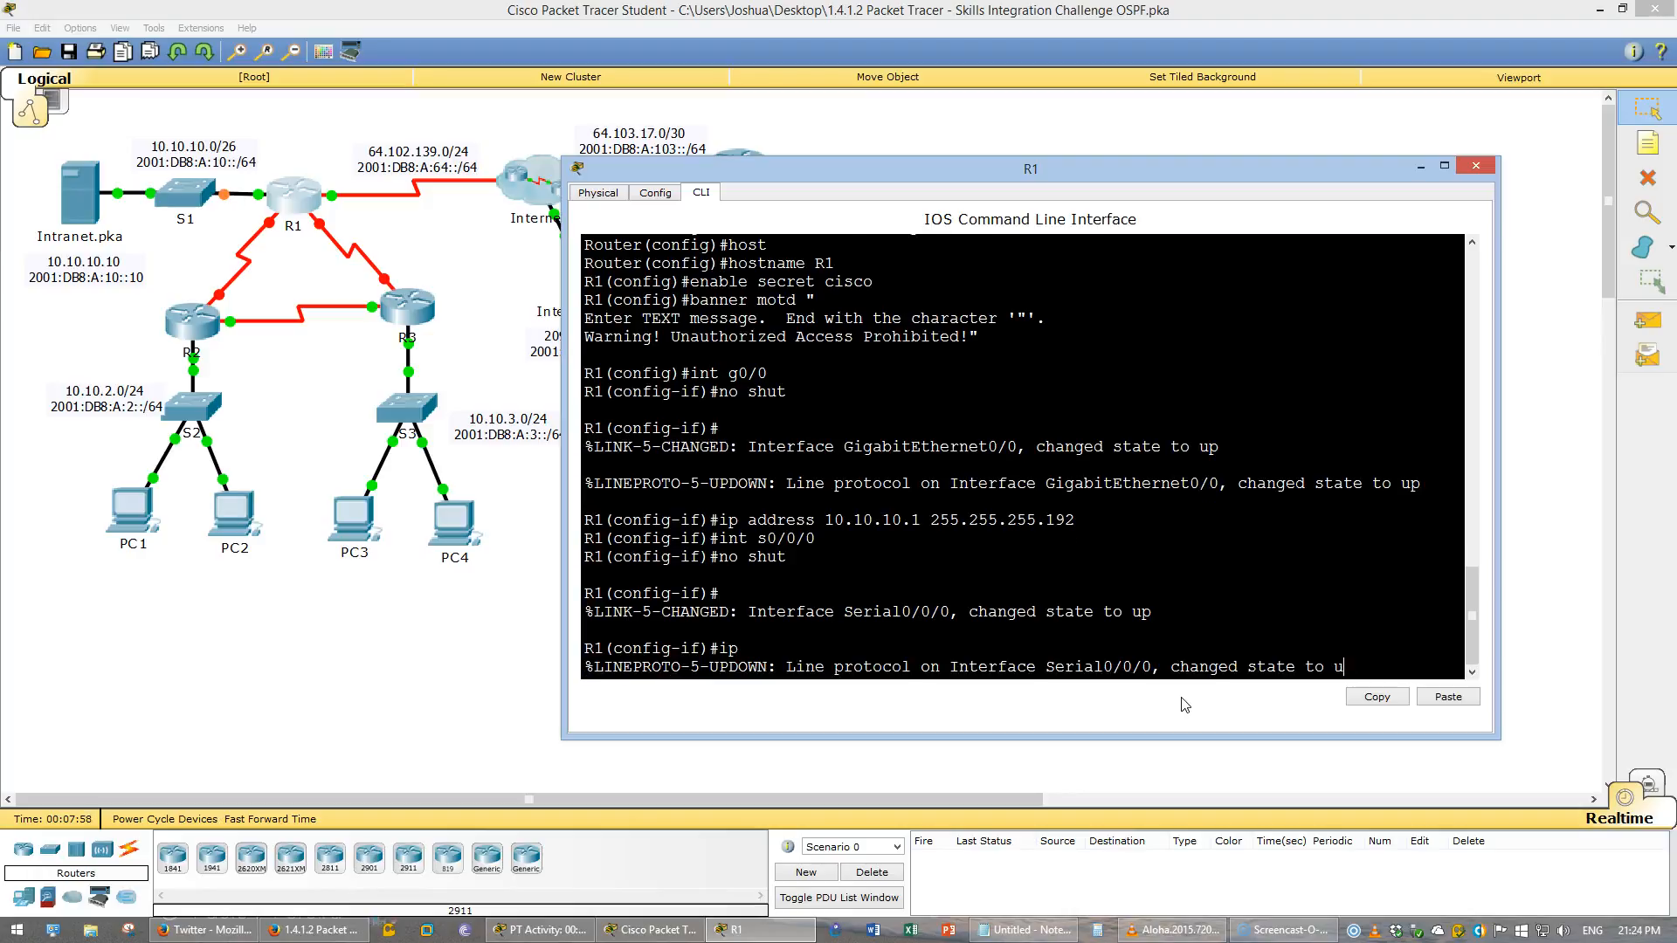
- Return to interface G0/0 and assign IPv6 address 2001:DB8:A:10::1/64
type("int g0/0")
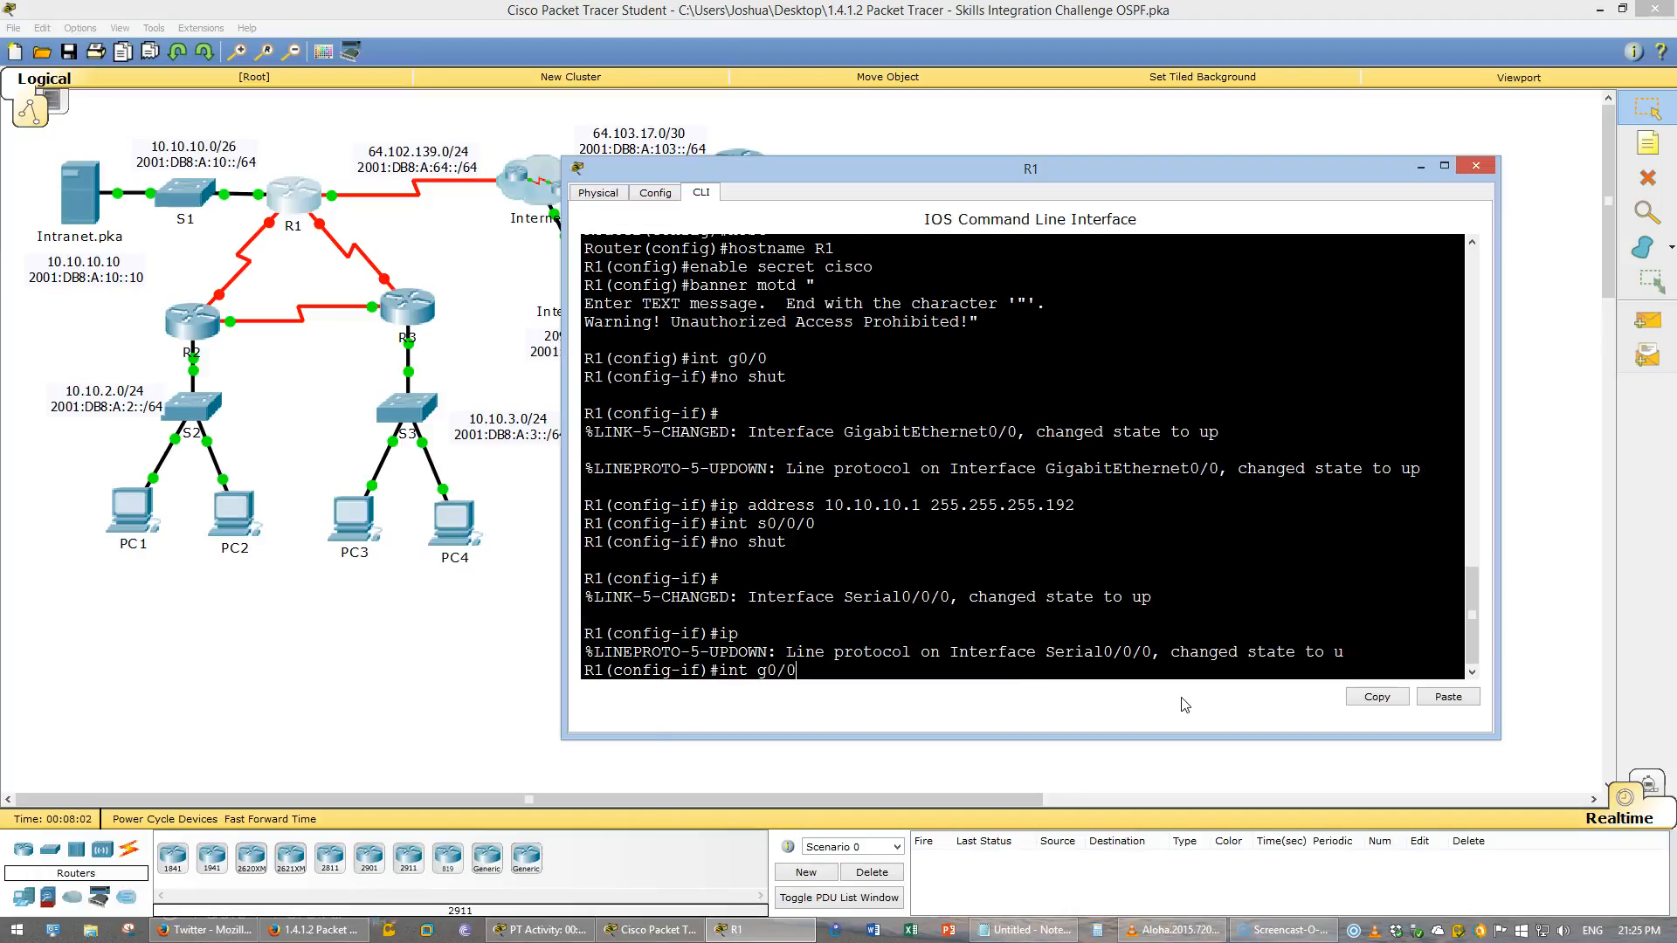
key("Return")
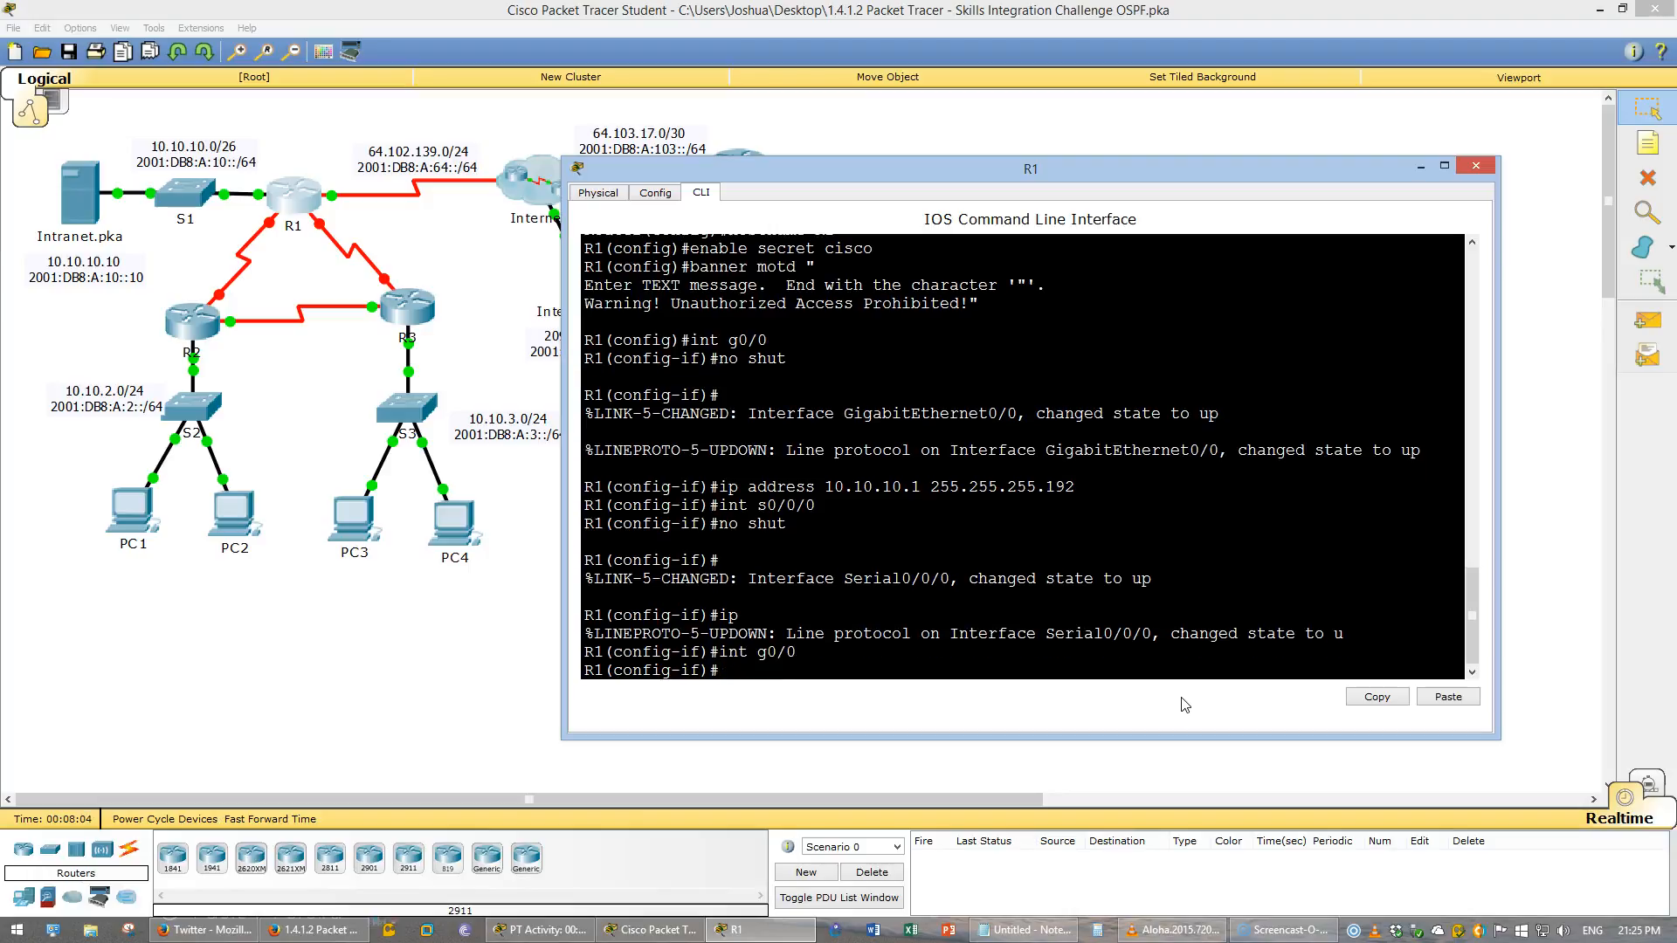
type("ipv6 addres")
key("alt+Tab")
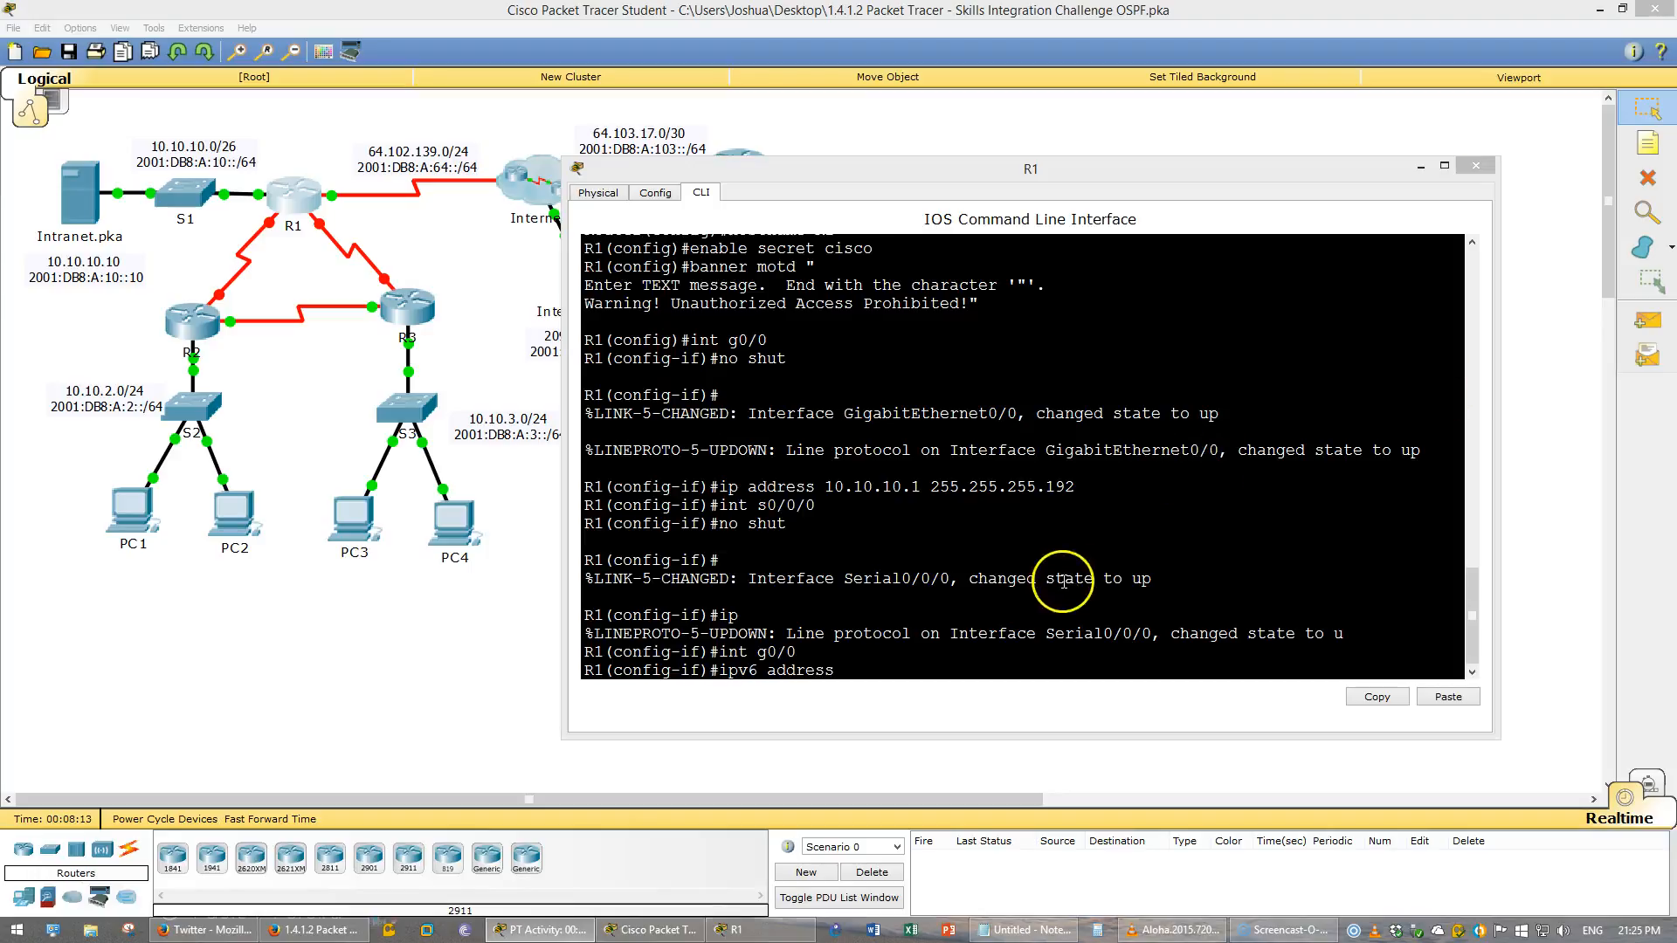
right_click(1059, 611)
left_click(1083, 607)
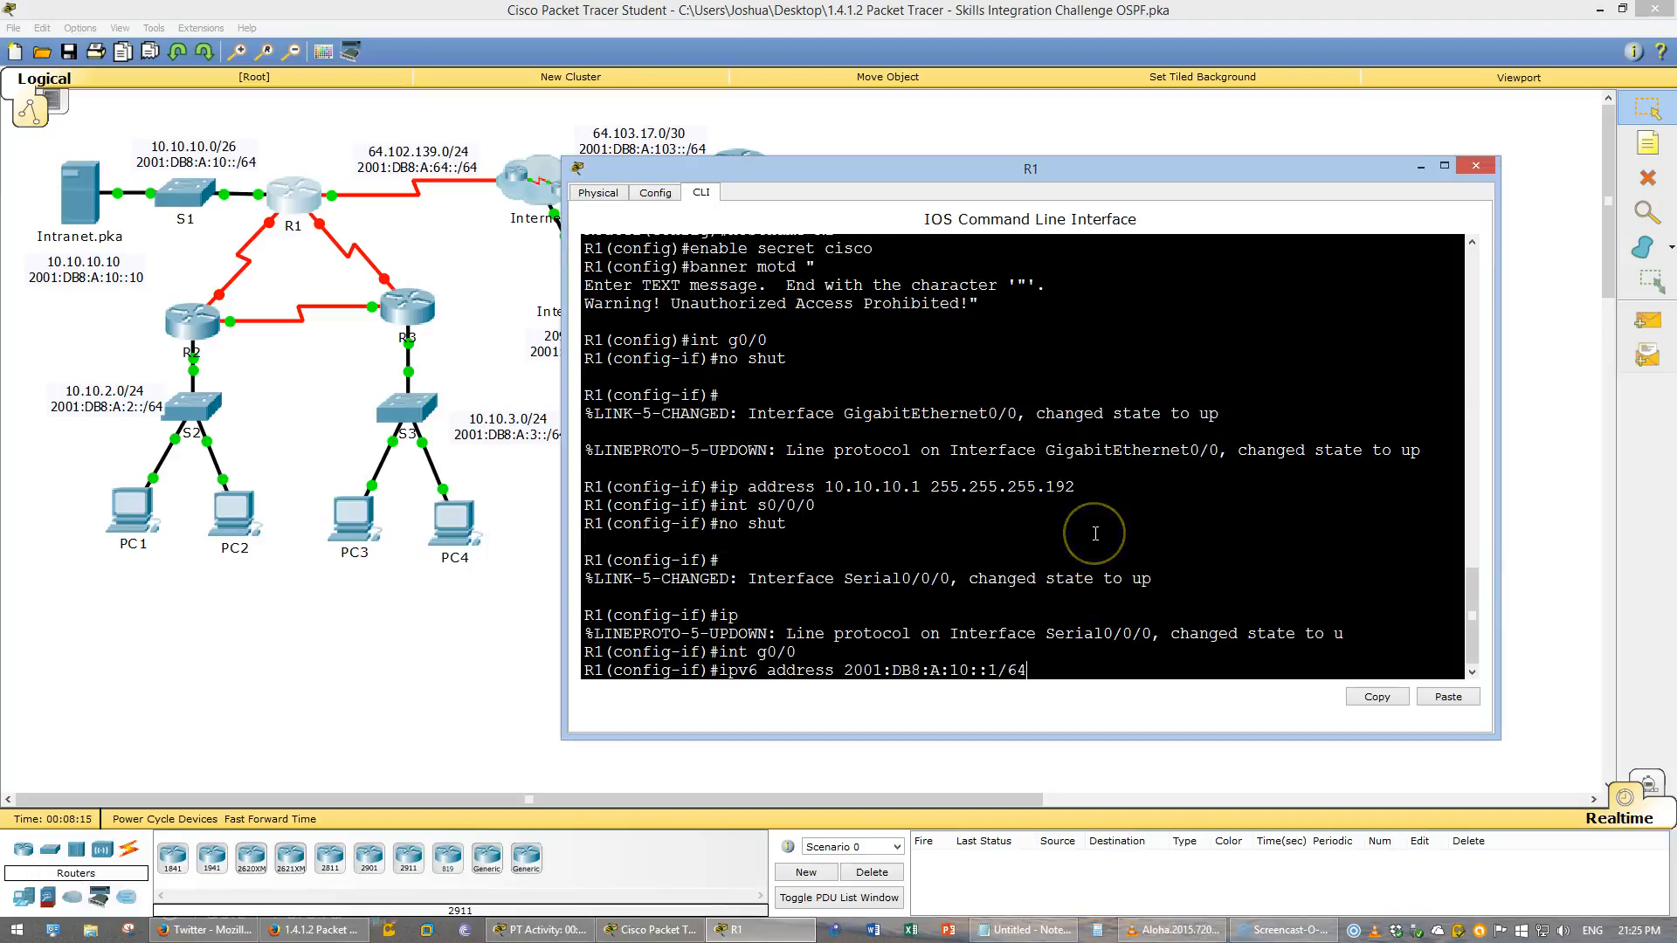
key("Return")
- Assign link-local address FE80::1 to interface G0/0
type("ipv6 address")
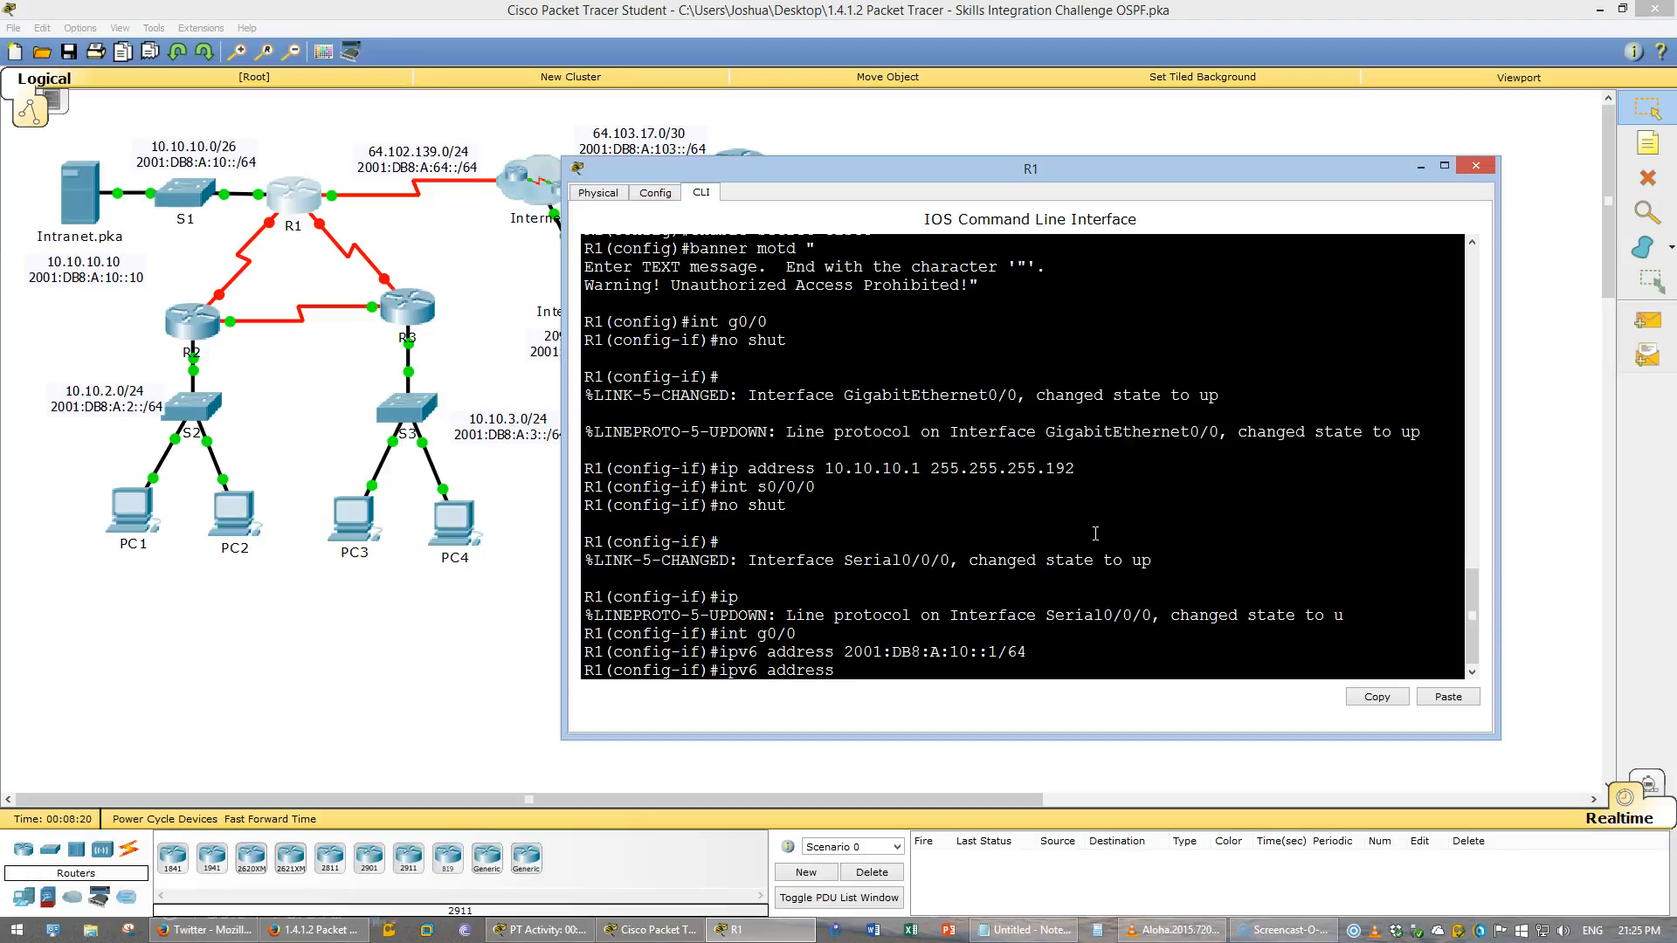
type(" FE80::1 lin")
key("Tab")
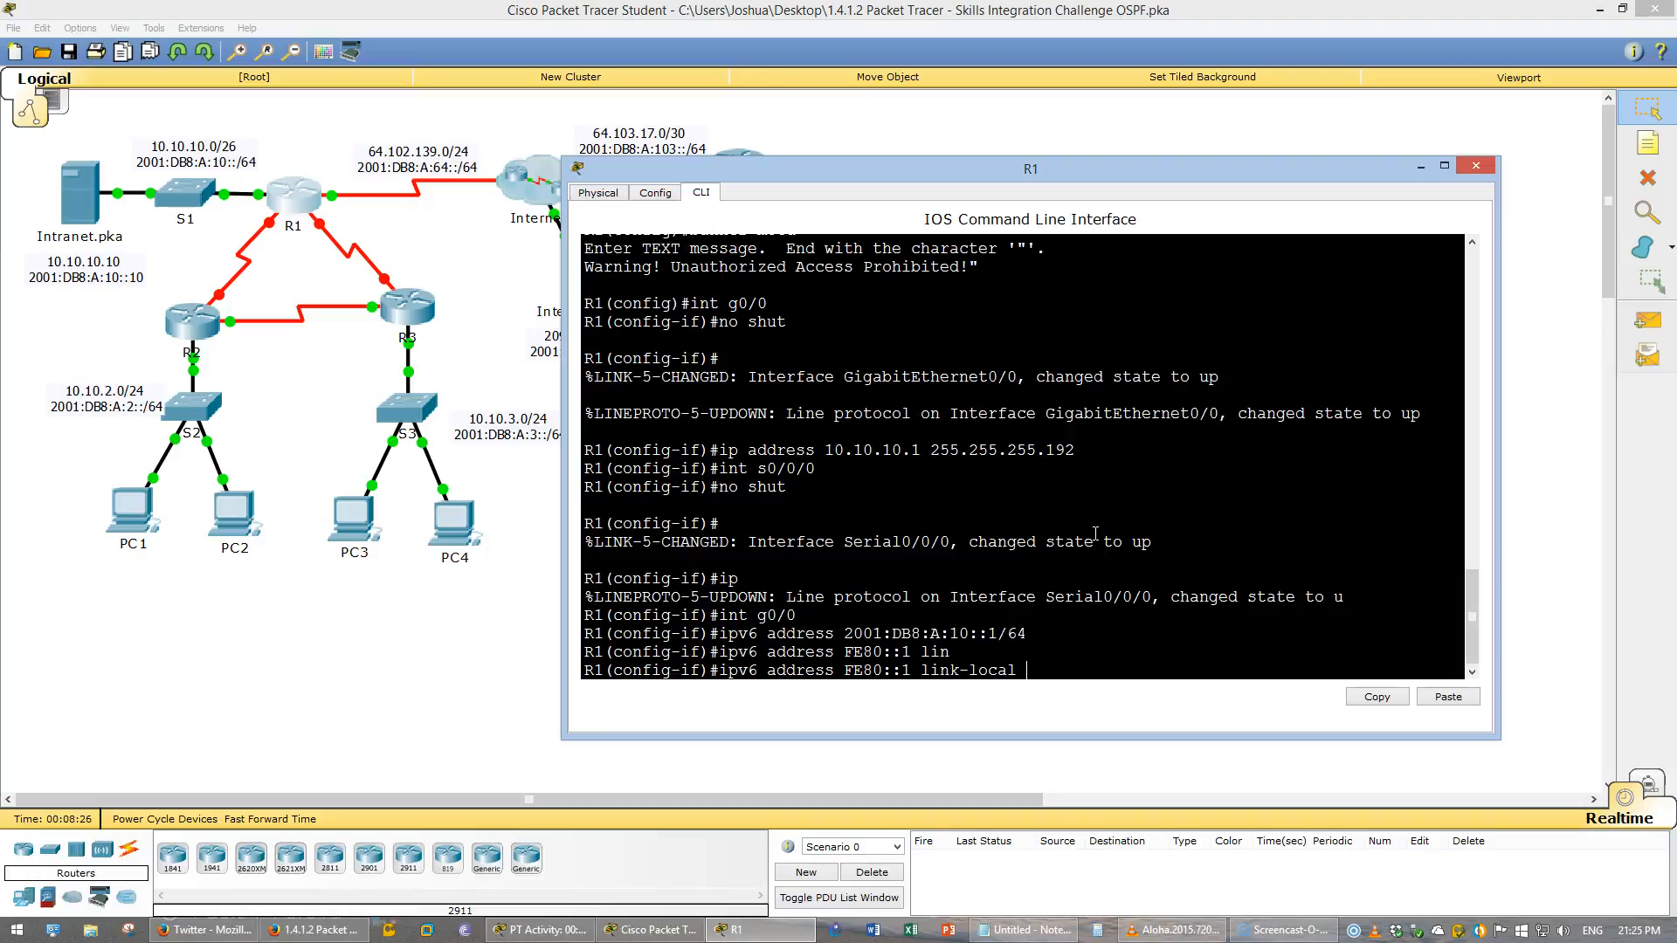
key("Return")
- Return to interface S0/0/0, reissue no shutdown, and assign IPv4 address 64.102.139.2 with mask 255.255.255.0
type("int s0/0/0")
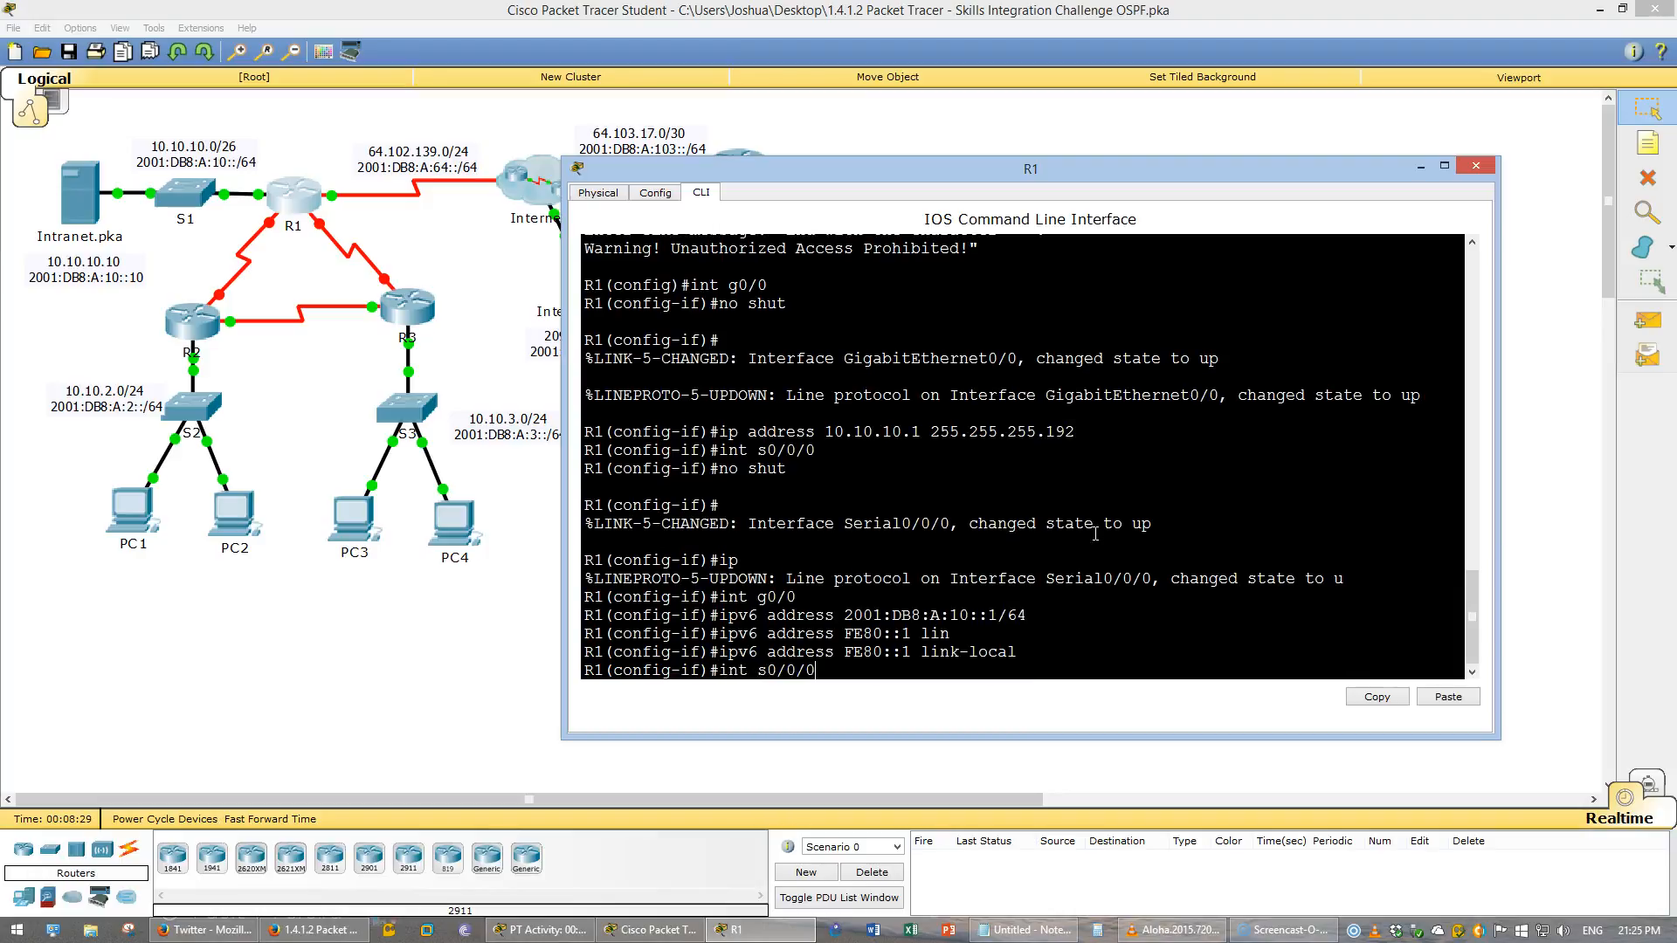
key("Return")
key("Up")
key("Up")
key("Up")
key("Up")
key("Up")
key("Up")
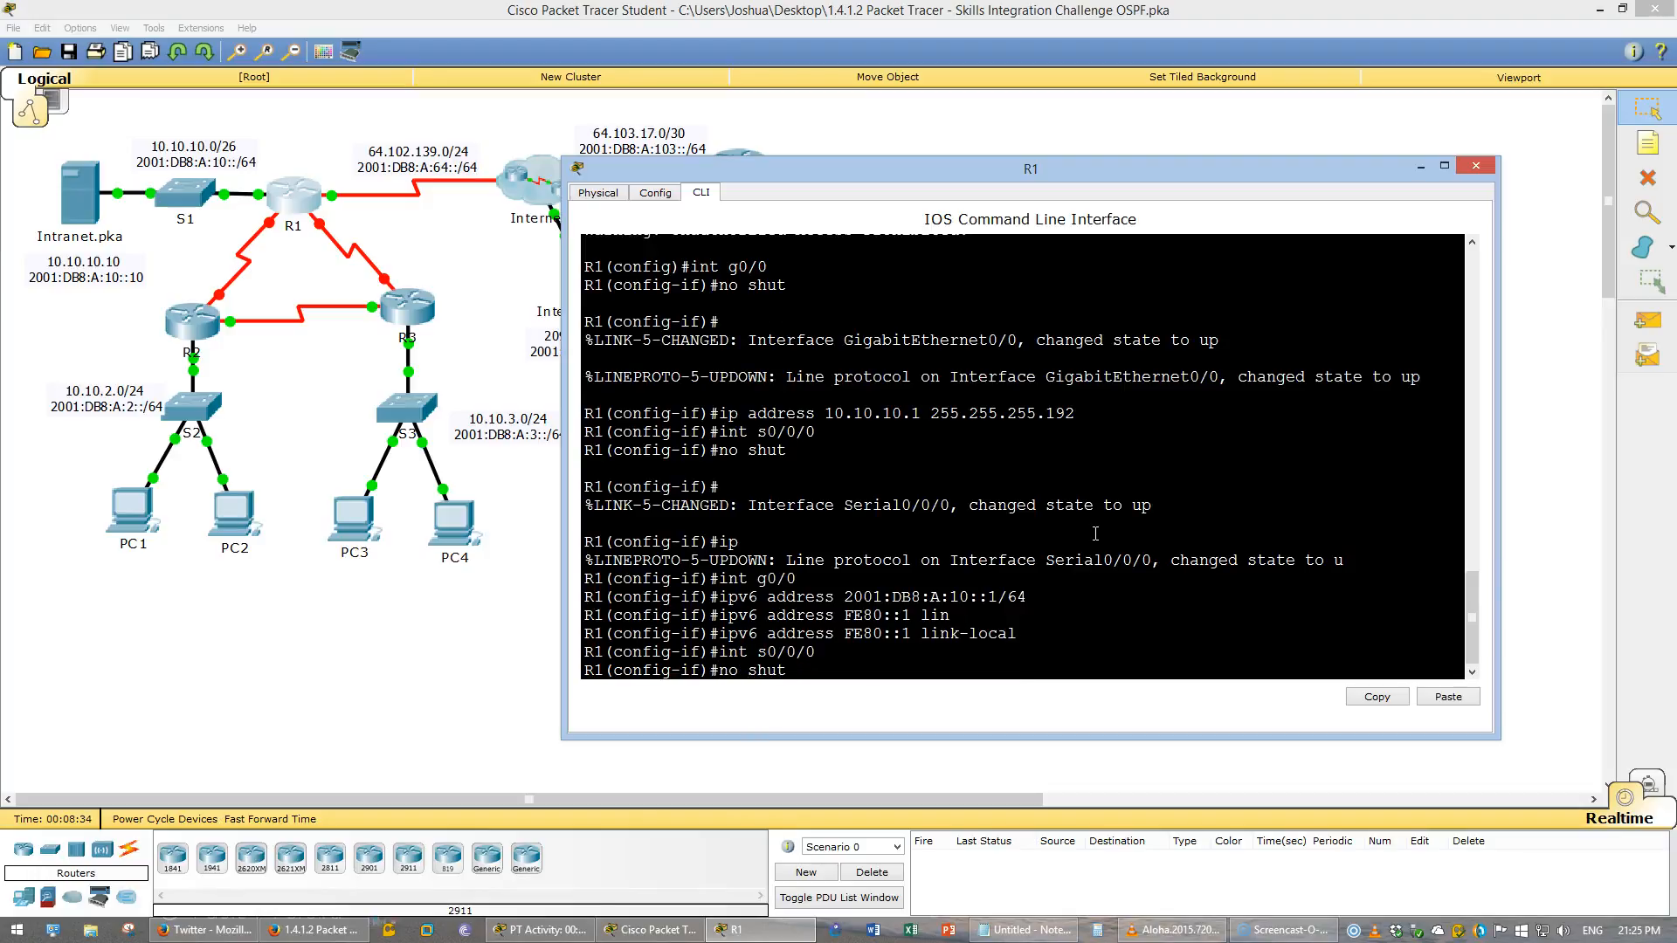
key("Return")
type("ip address ")
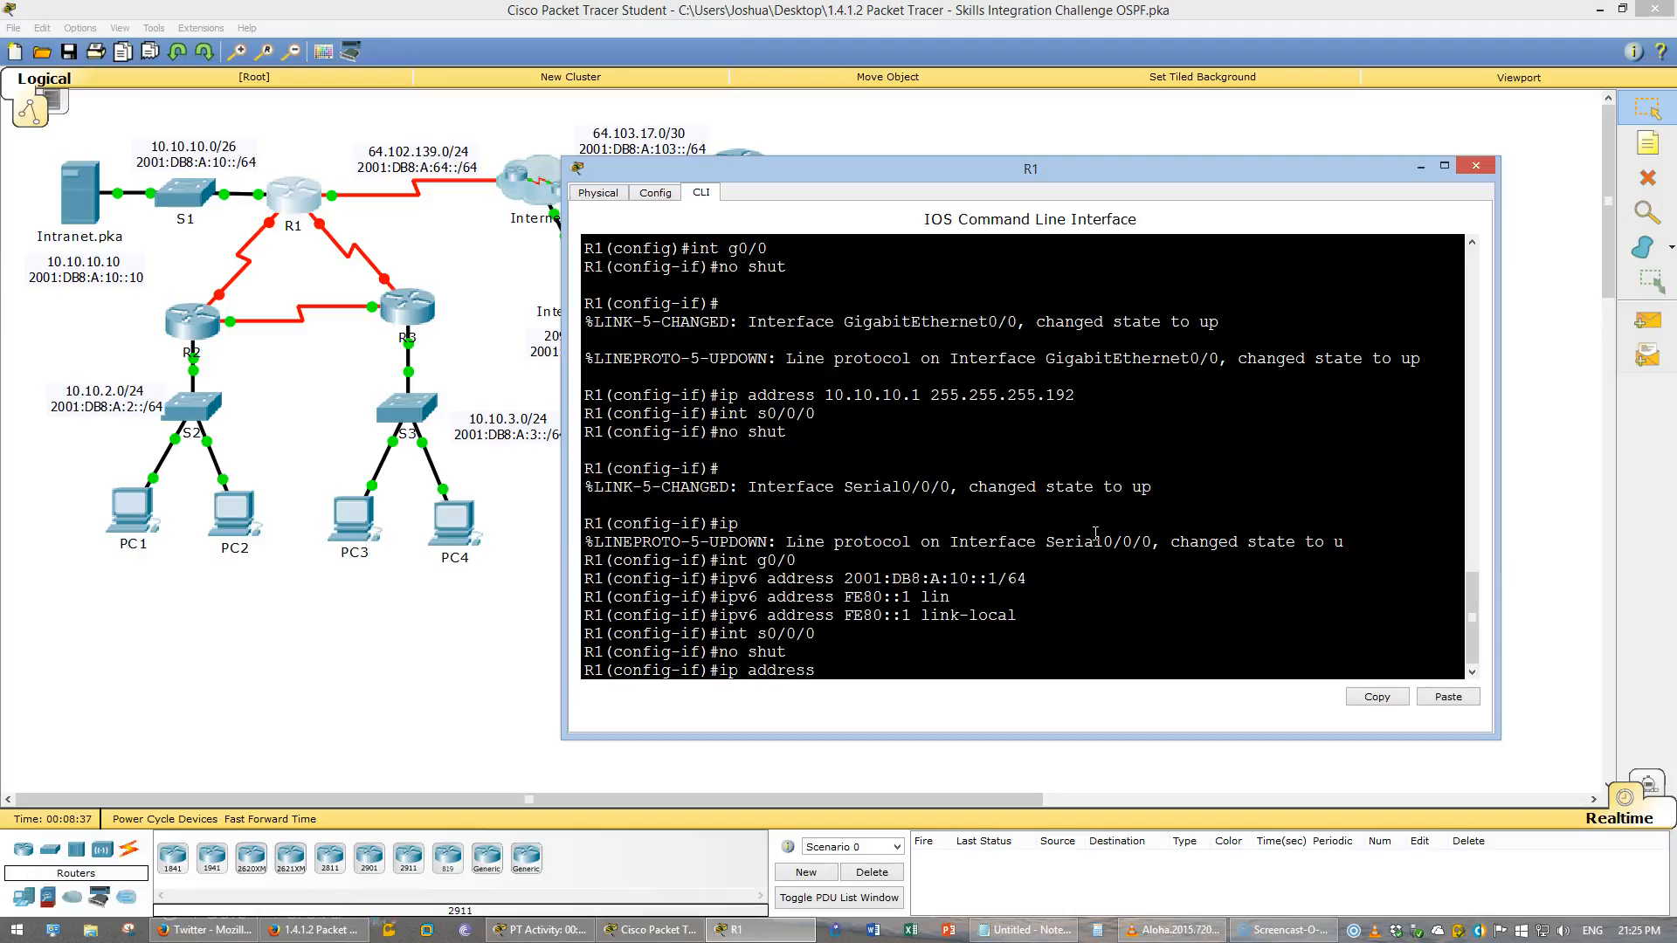
type("64.102.139.2 255.255.255")
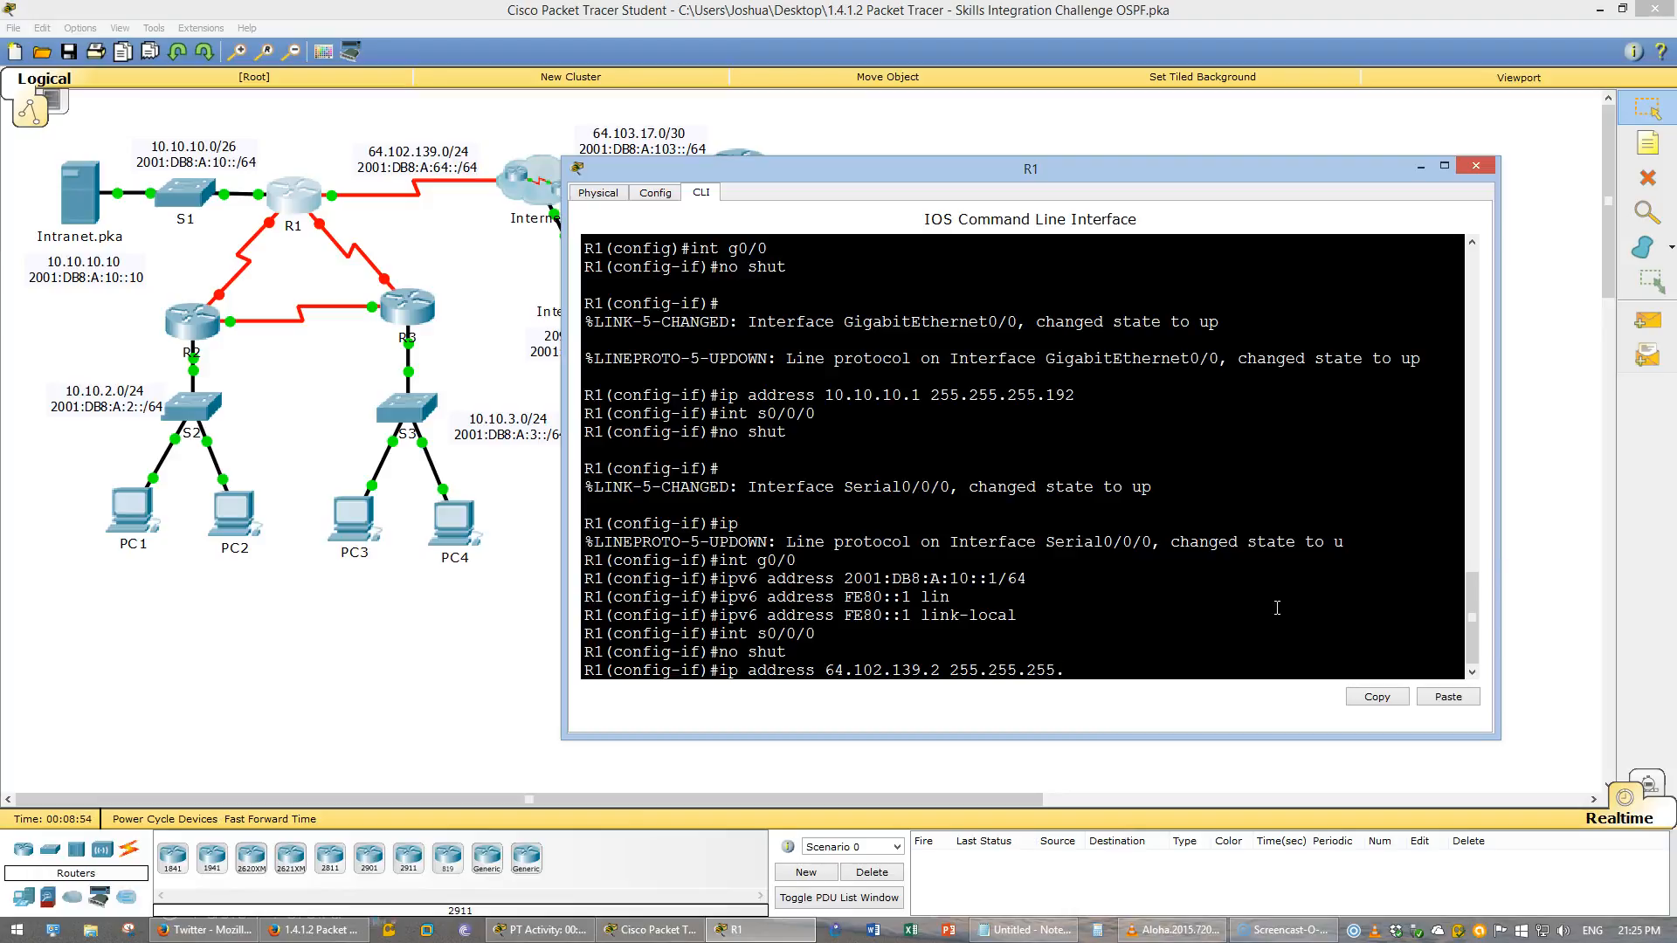
type(".0")
key("Return")
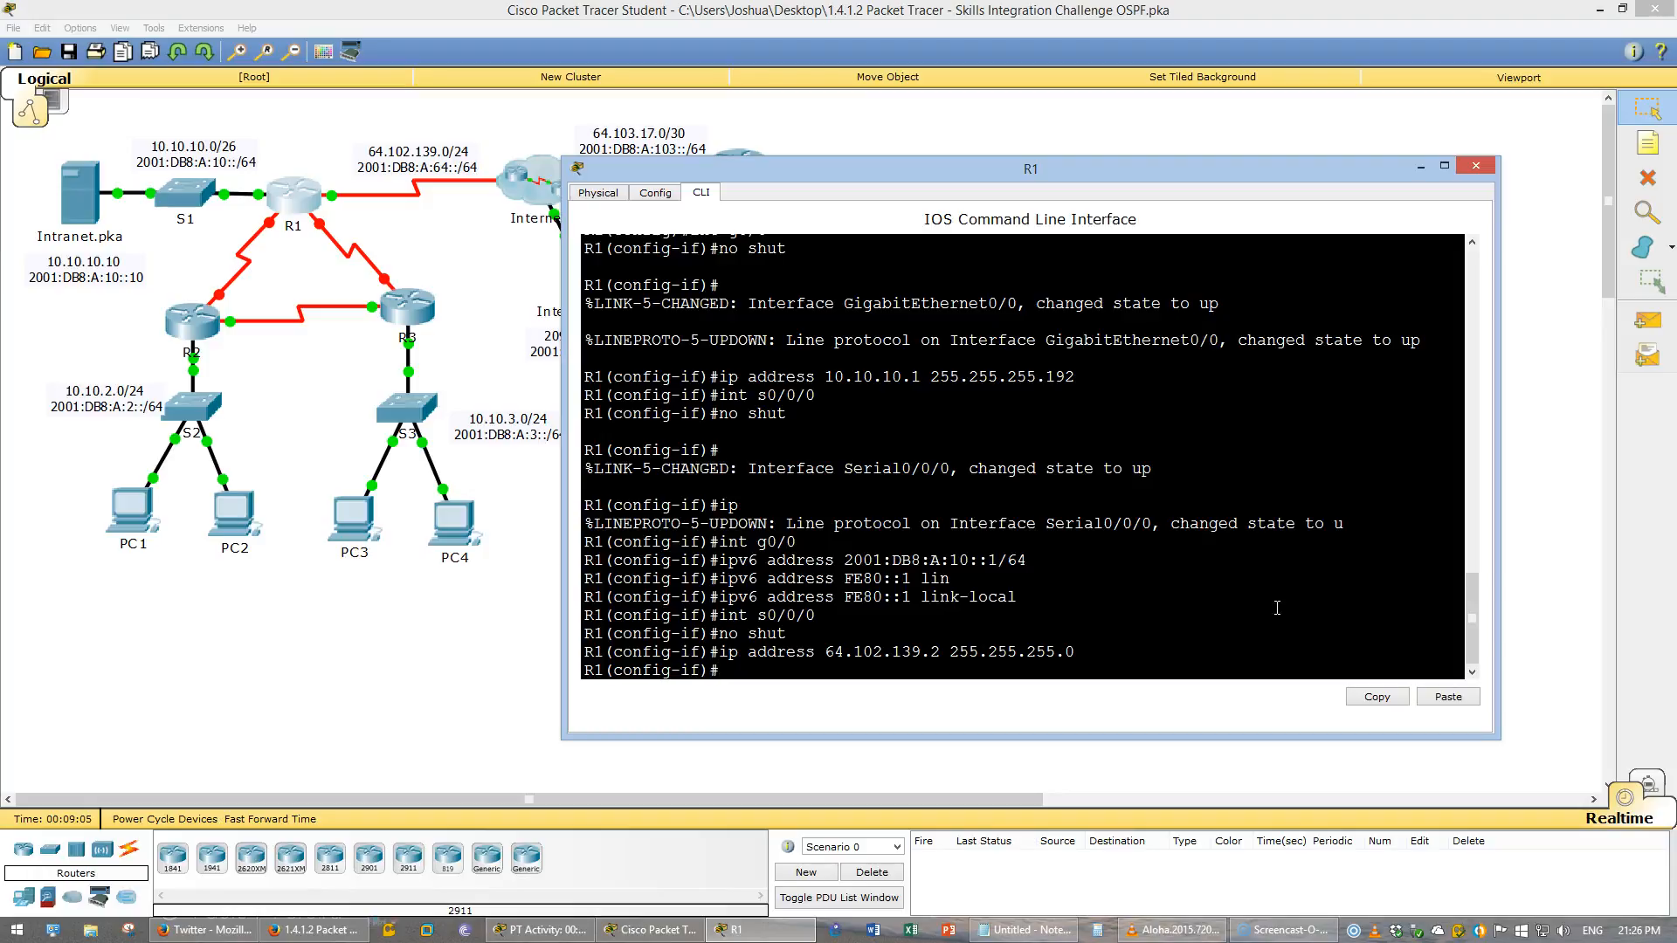
- Assign IPv6 address 2001:DB8:A:64::2/64 to interface S0/0/0
type("ipv6 address")
key("alt+Tab")
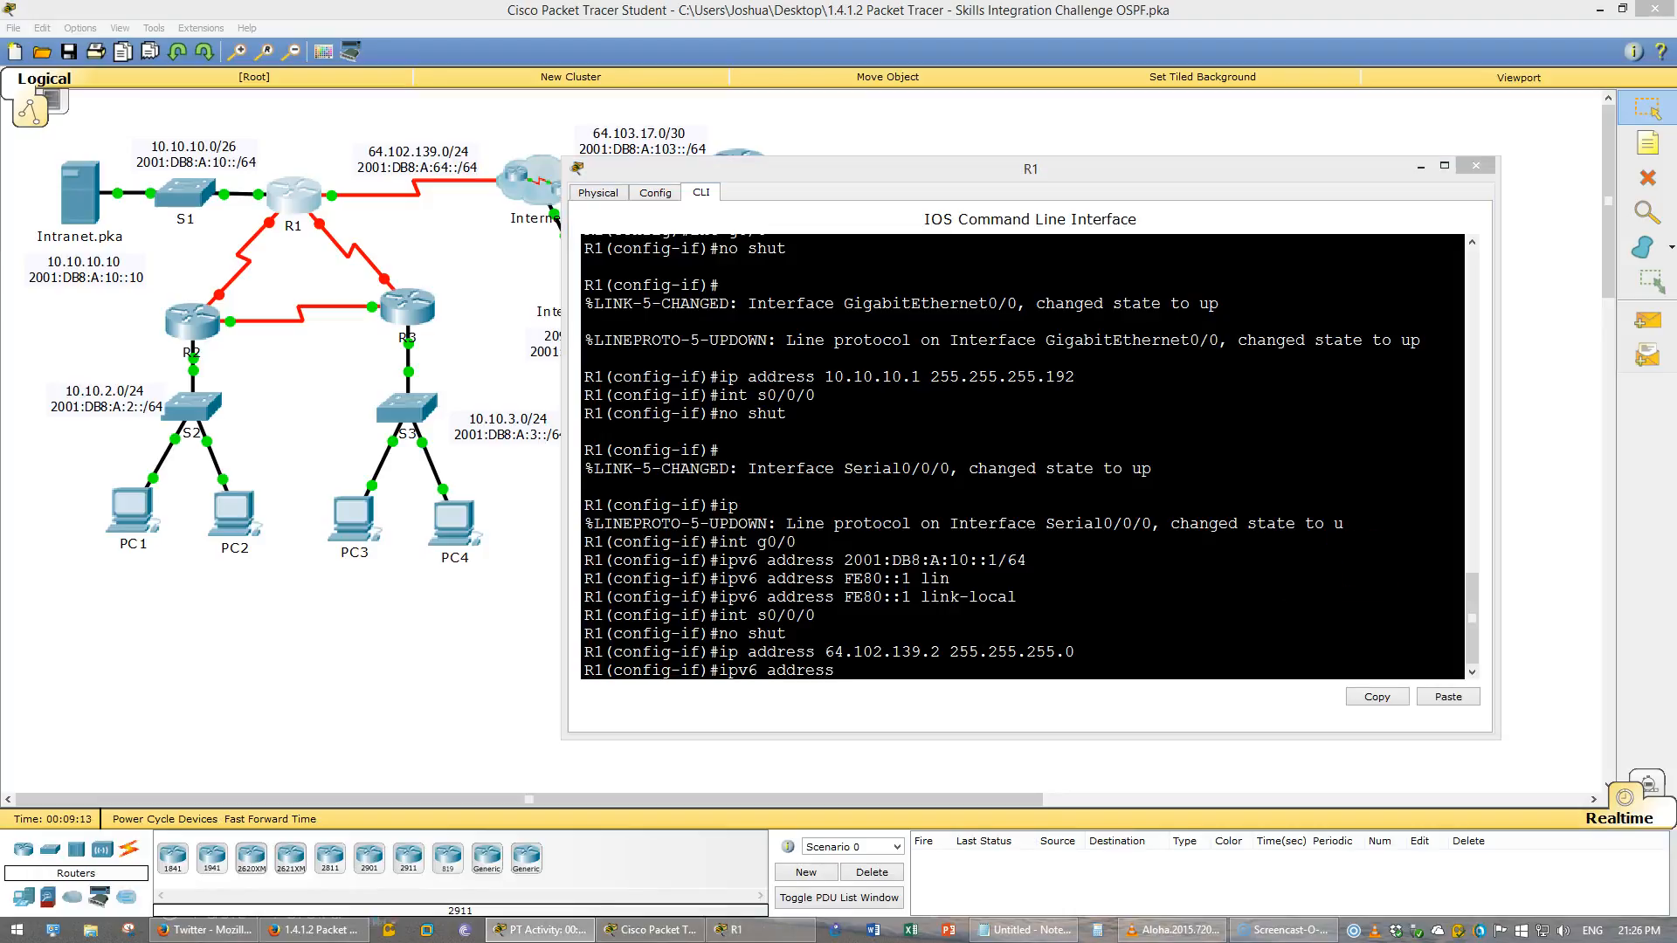
right_click(1389, 546)
left_click(1423, 580)
key("Return")
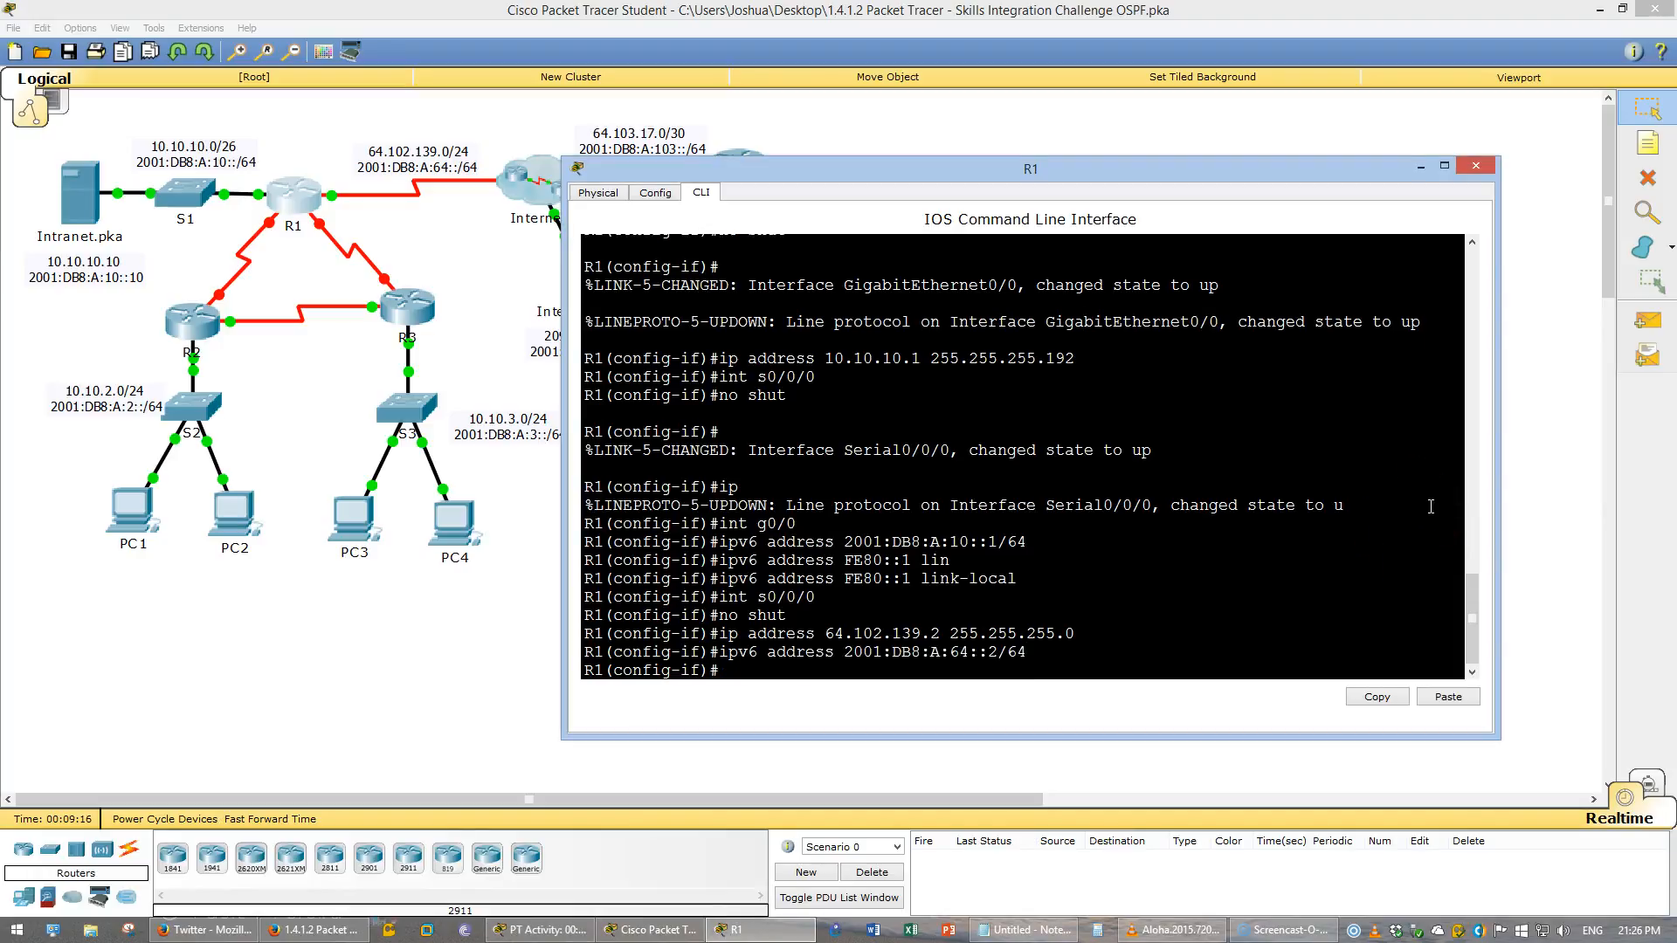
- Assign link-local address FE80::1 to interface S0/0/0
type("ipv")
key("BackSpace")
key("BackSpace")
key("BackSpace")
type("no shut")
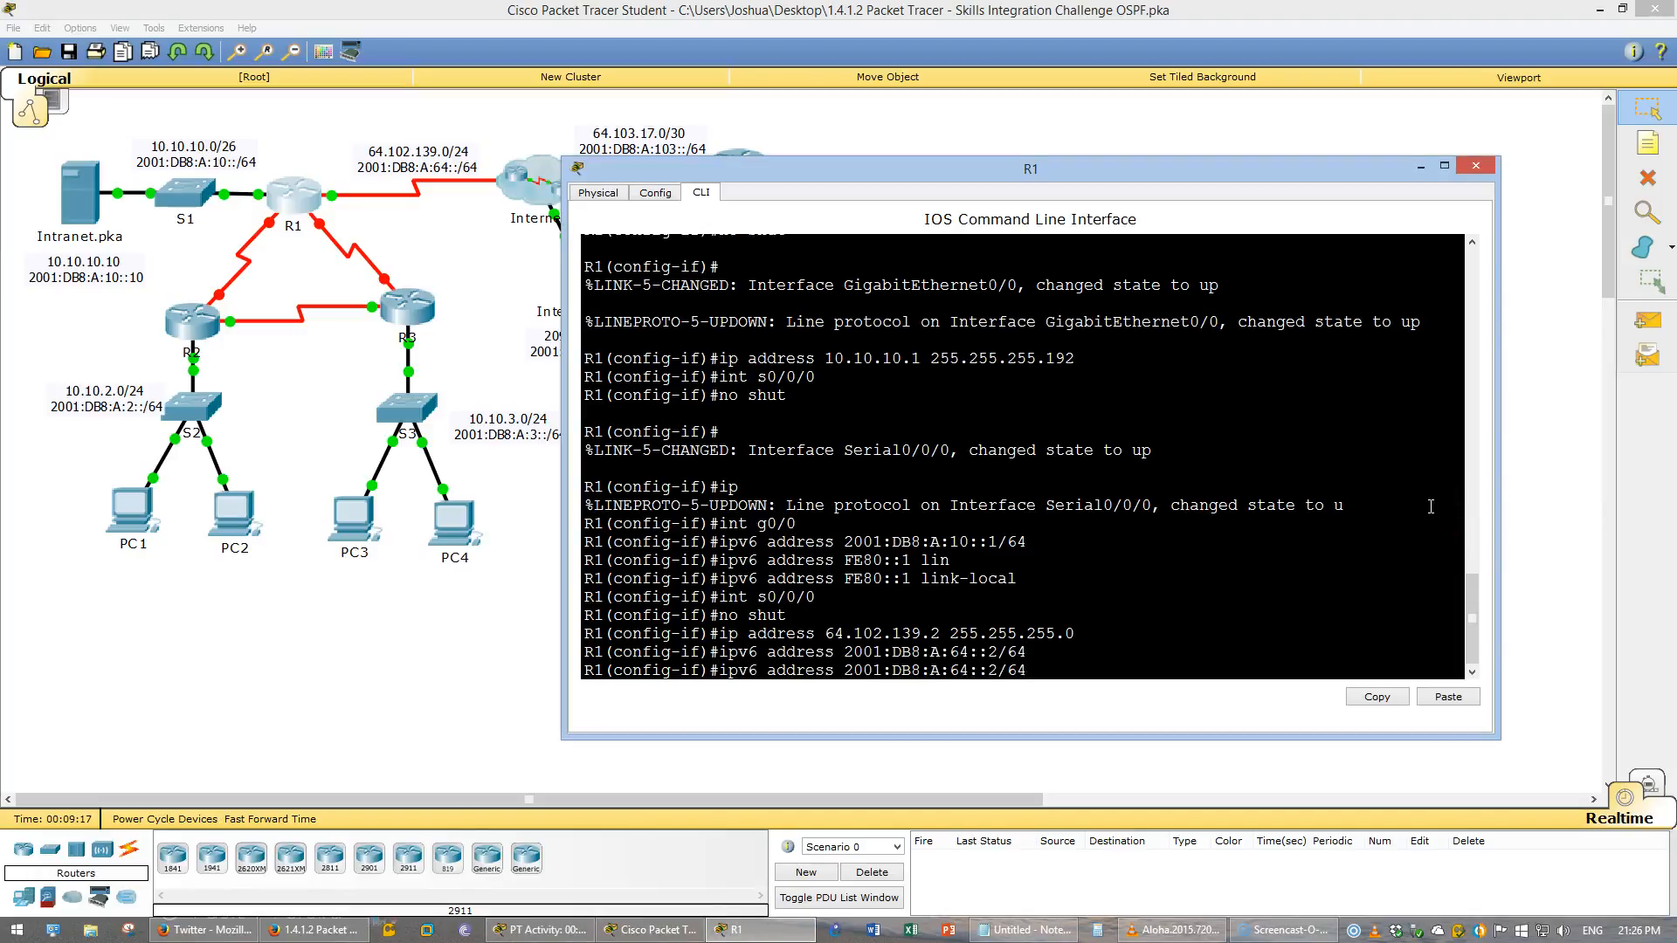
key("Up")
key("Up")
key("Up")
key("Up")
key("Up")
key("Up")
key("Up")
key("Up")
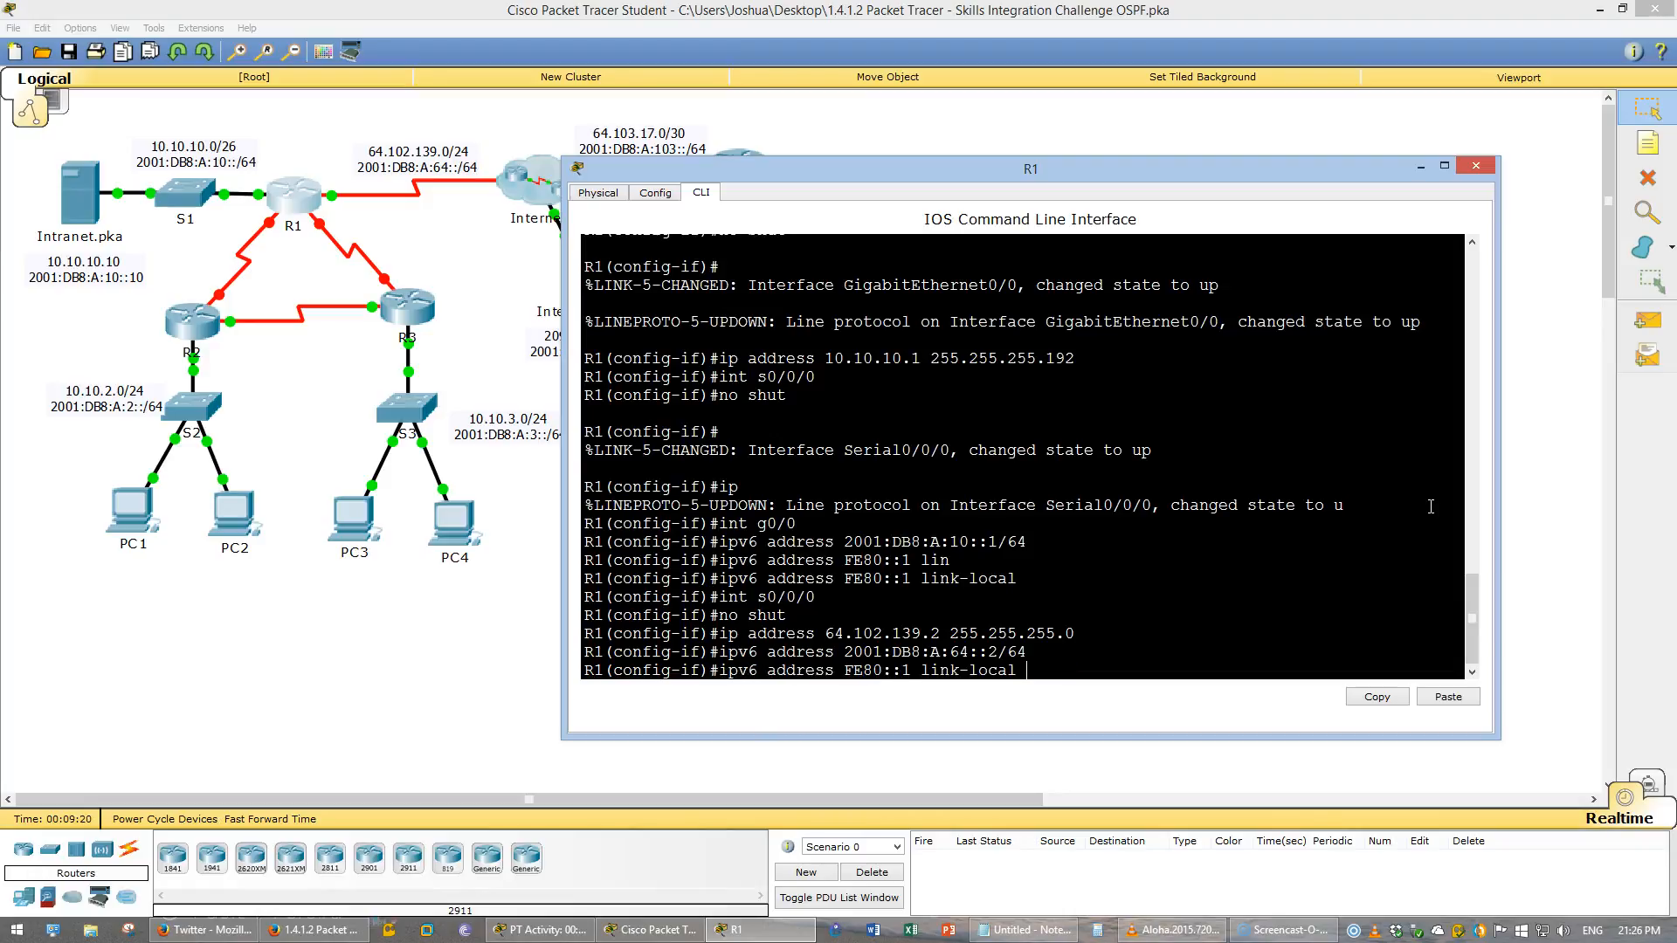
key("Up")
key("Up")
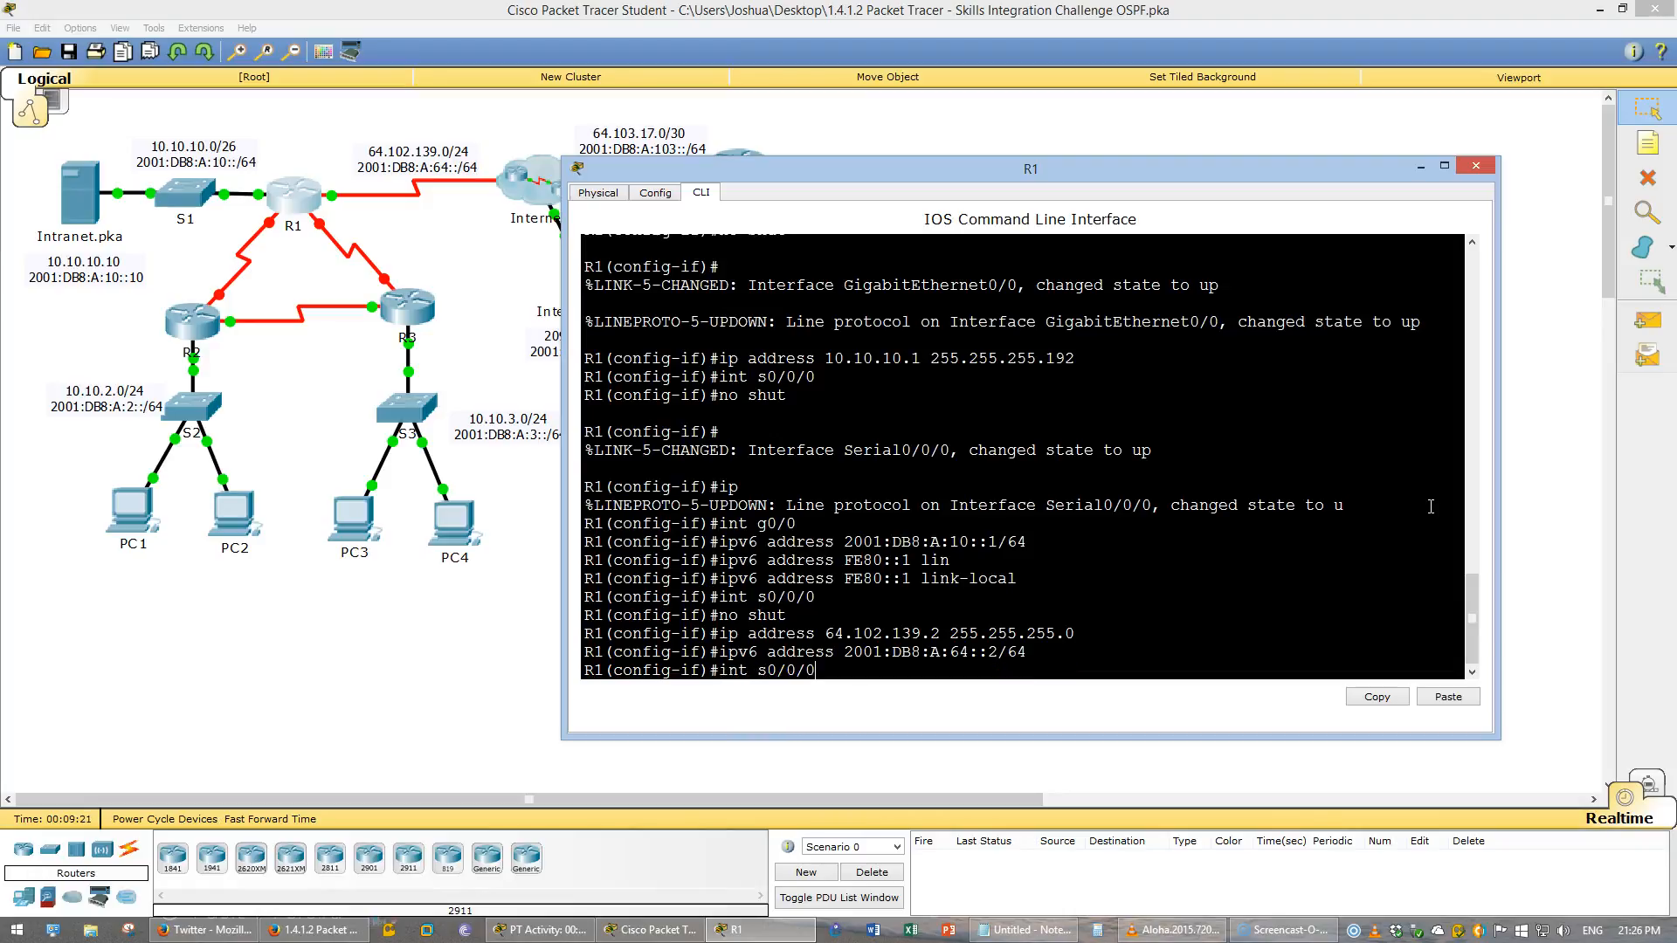
key("Up")
key("Down")
key("Down")
key("Down")
key("Down")
key("Down")
key("Down")
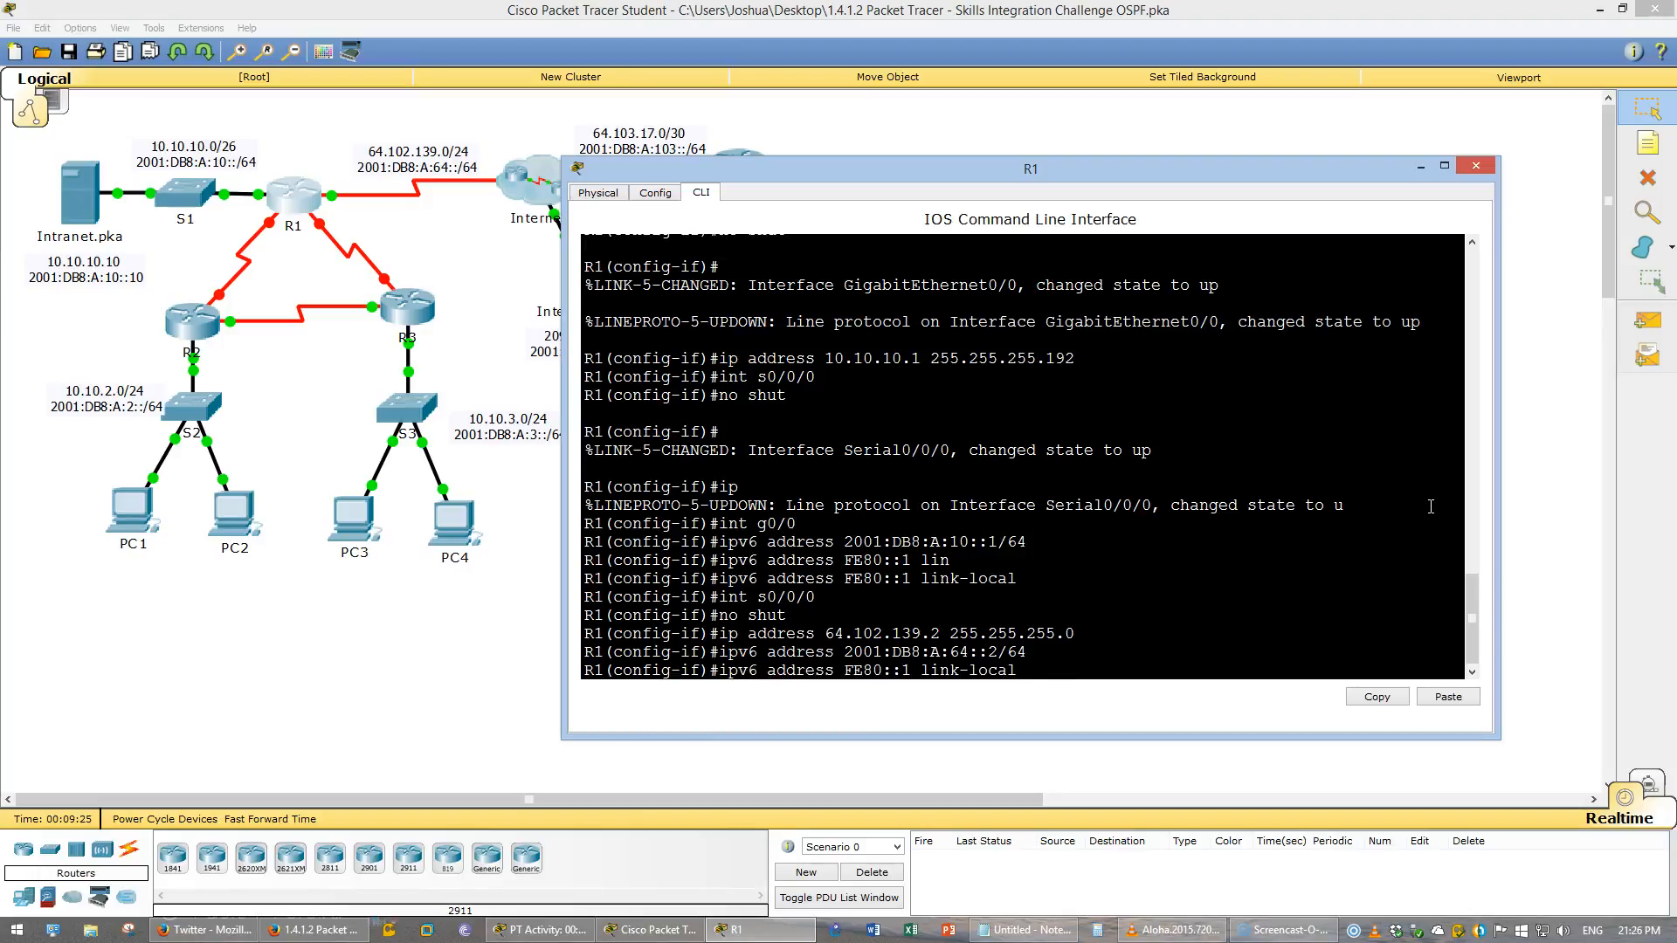
key("Return")
- Select interface S0/0/1 and bring it up with no shutdown
key("Up")
key("Up")
key("Up")
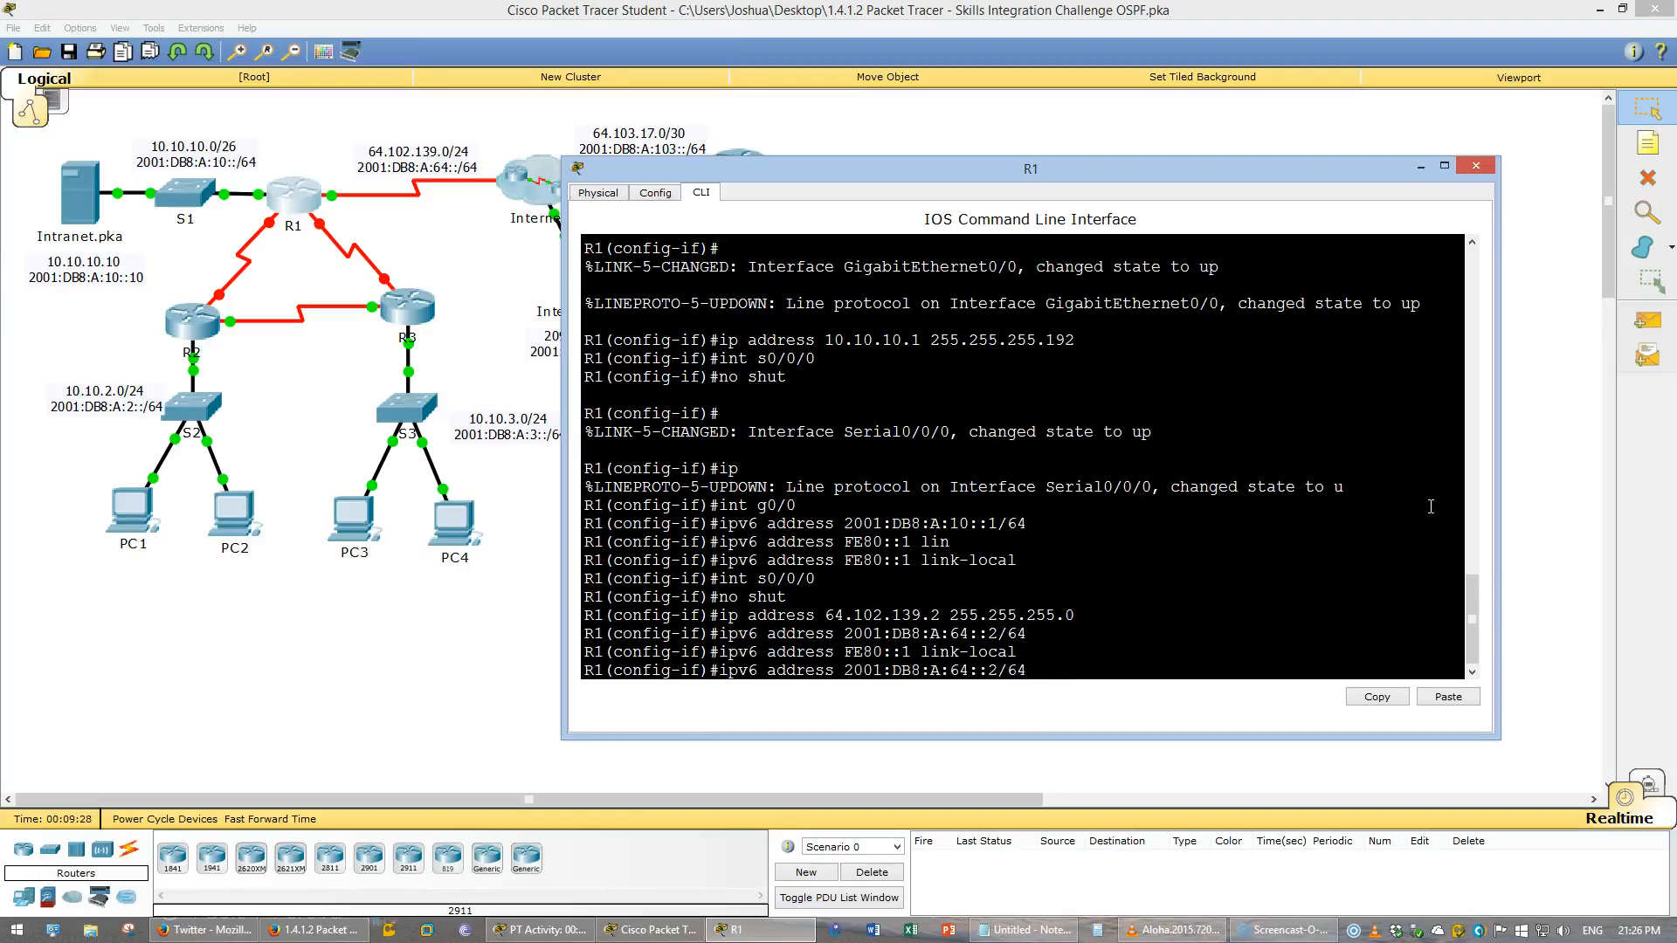
key("Up")
key("Up")
key("BackSpace")
type("1(config-if)#int s0/0/1")
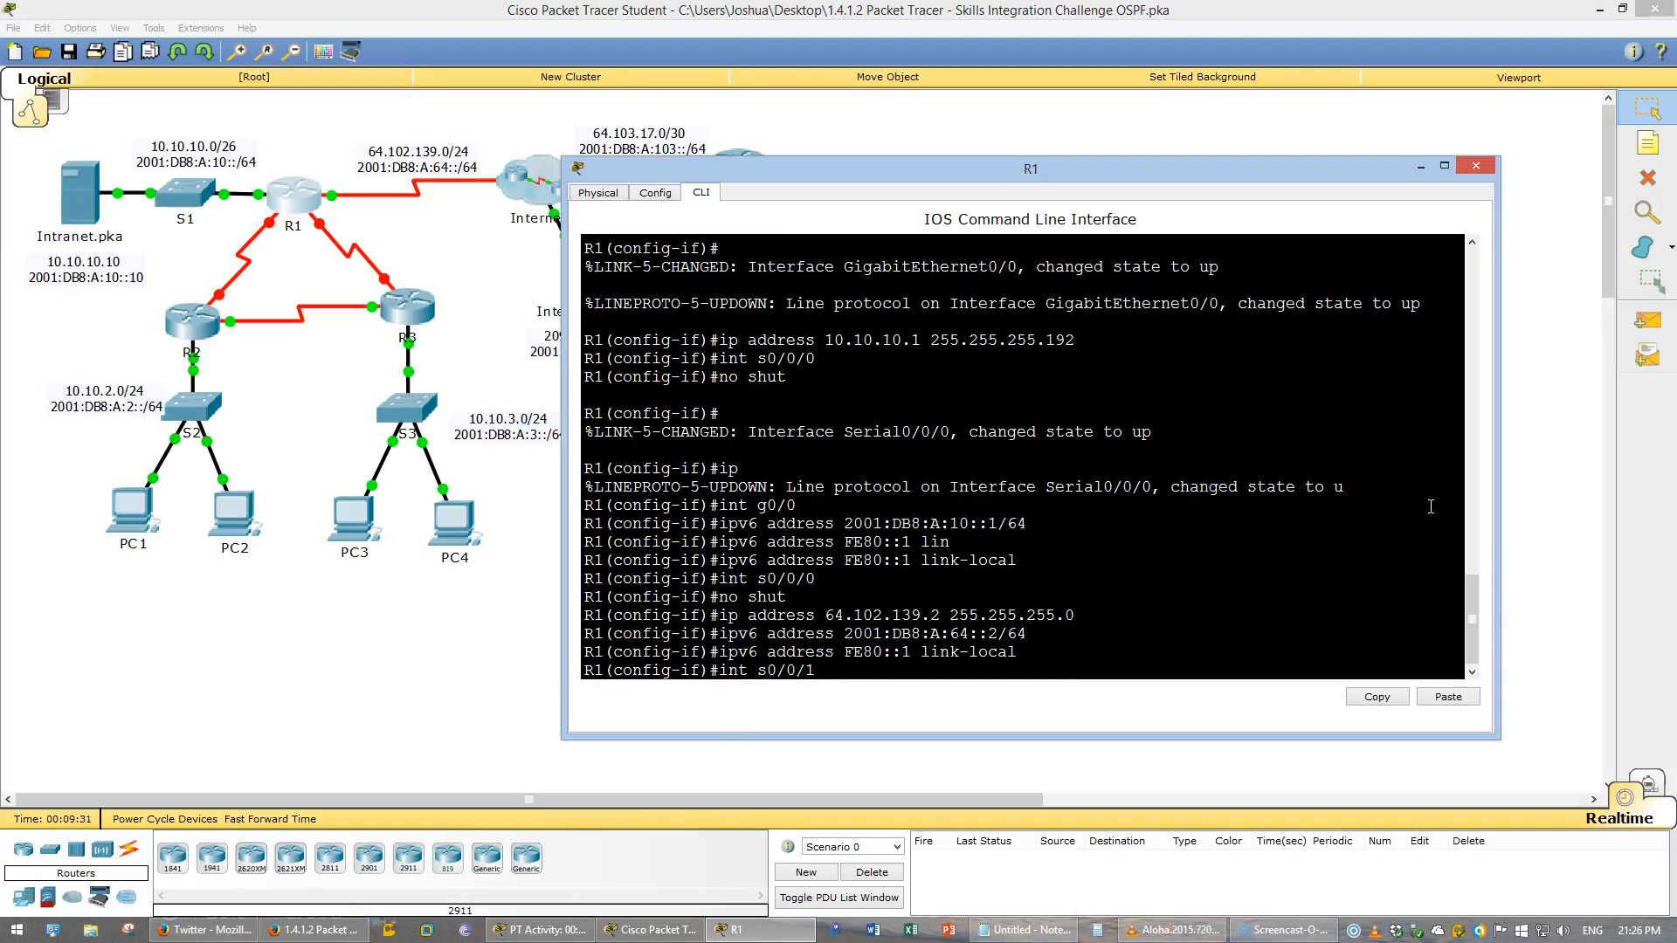
key("Return")
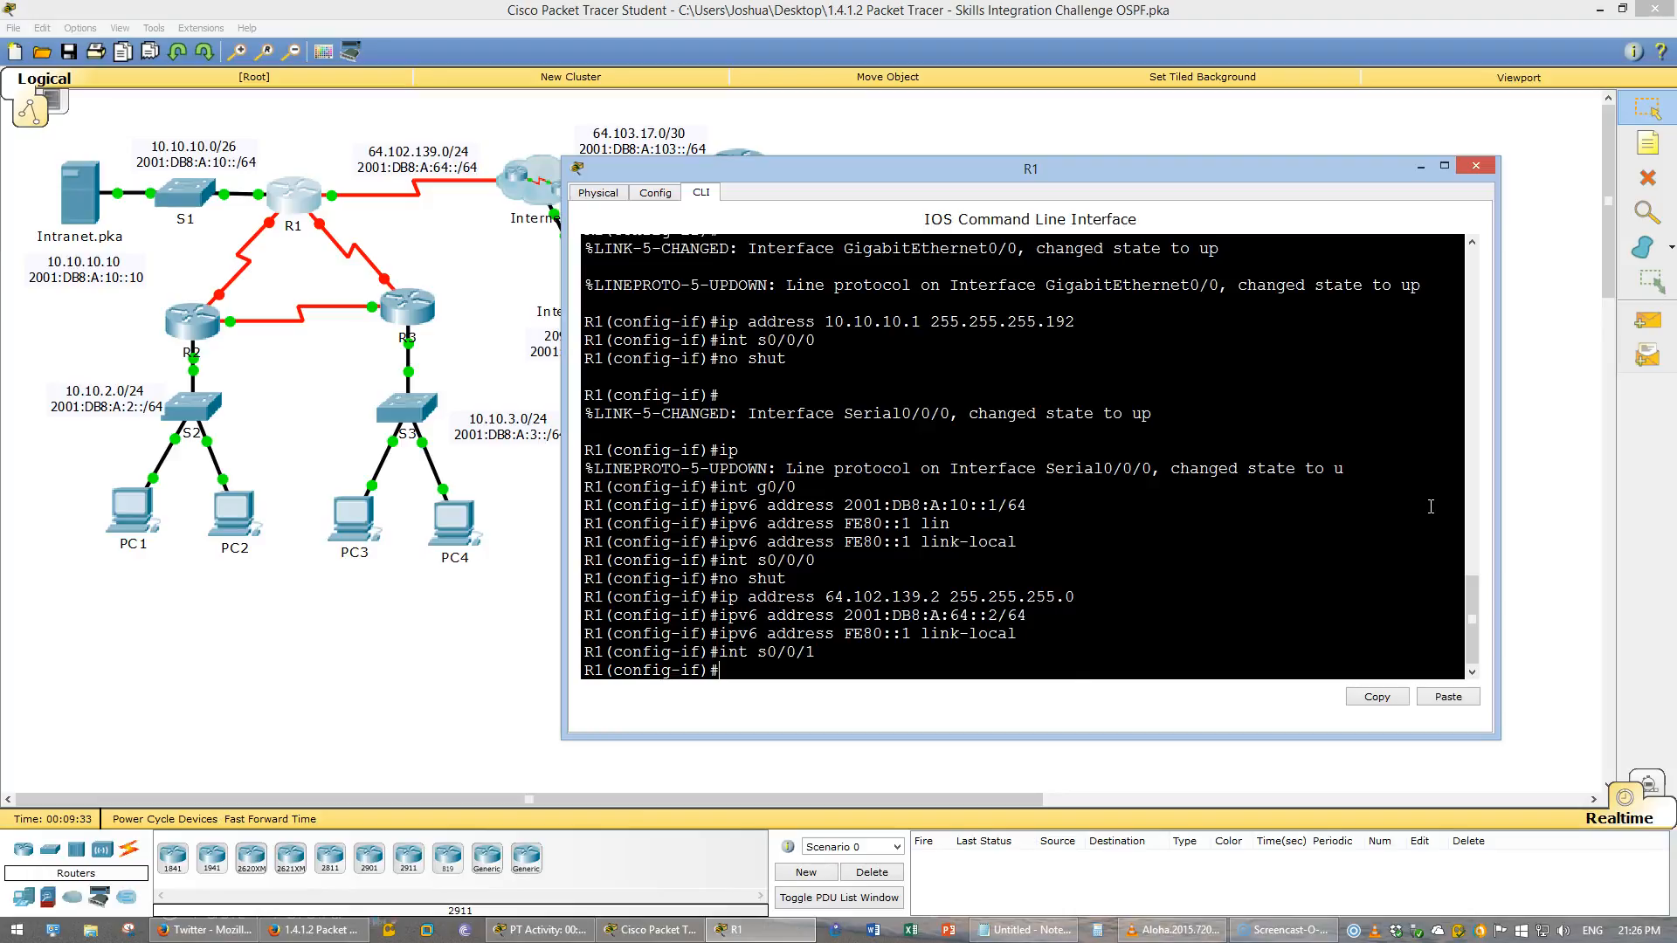
type("ip add")
key("BackSpace")
key("BackSpace")
key("BackSpace")
key("BackSpace")
key("BackSpace")
key("BackSpace")
type("no shut")
key("Return")
- Assign IPv4 address 10.10.1.1 with mask 255.255.255.252 to interface S0/0/1
type("ip addre")
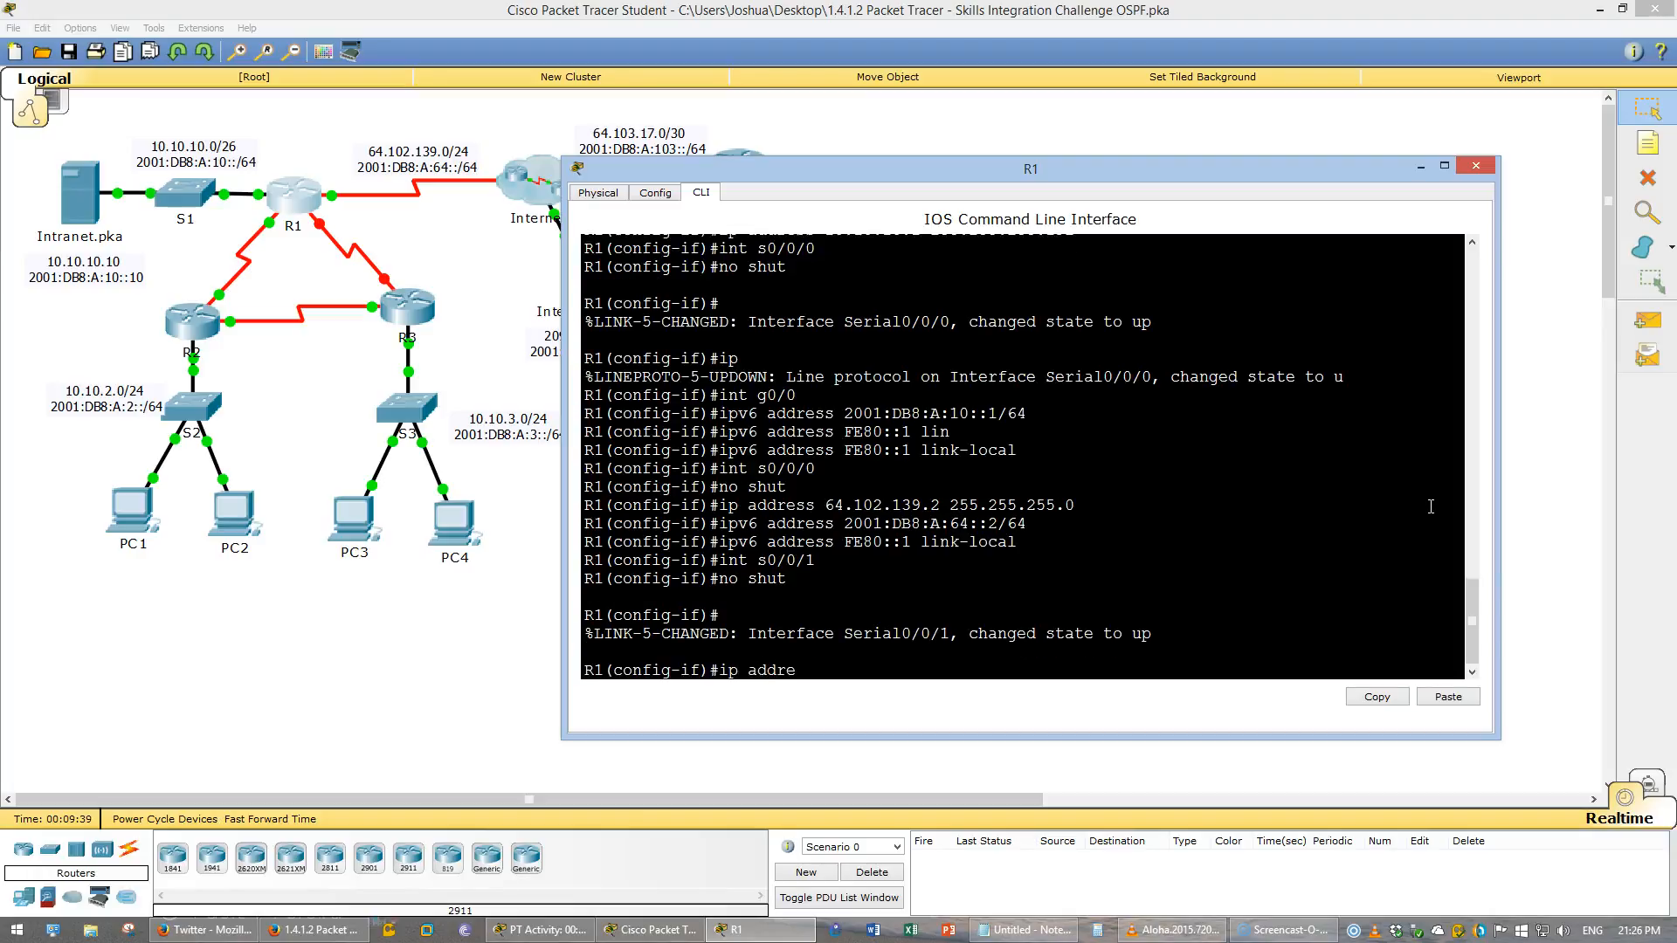
type("ss 10.10.1.1 255.255.255.252")
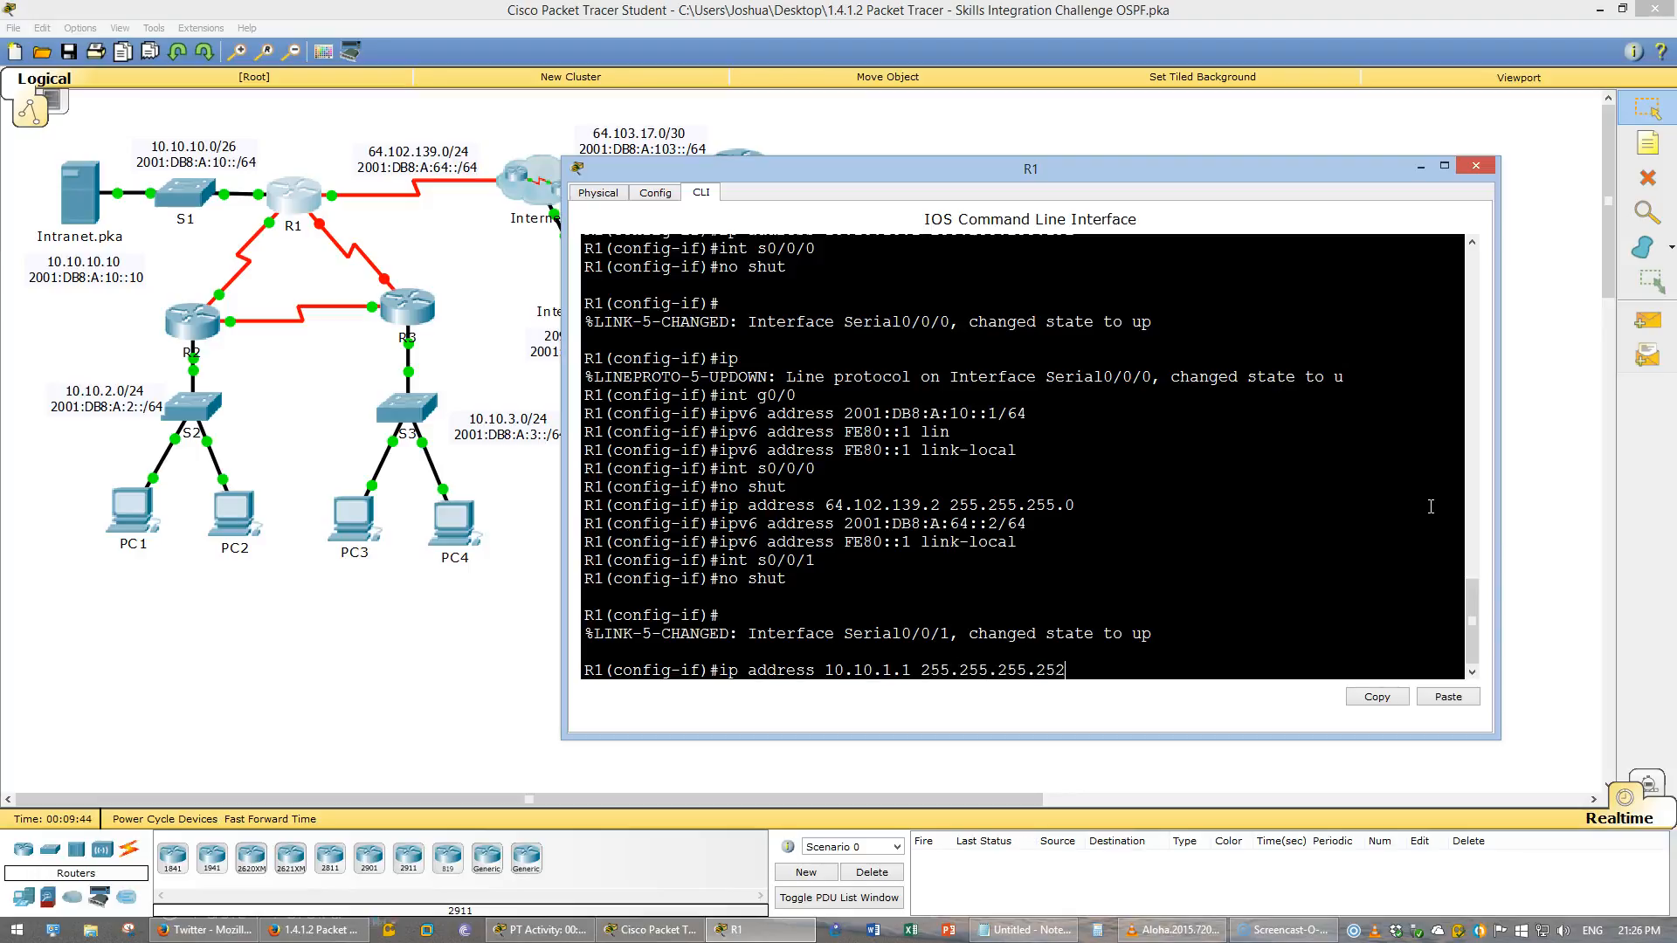
key("Return")
- Assign IPv6 address 2001:DB8:B:1::1/64 and link-local address FE80::1 to interface S0/0/1
type("ipv6 ")
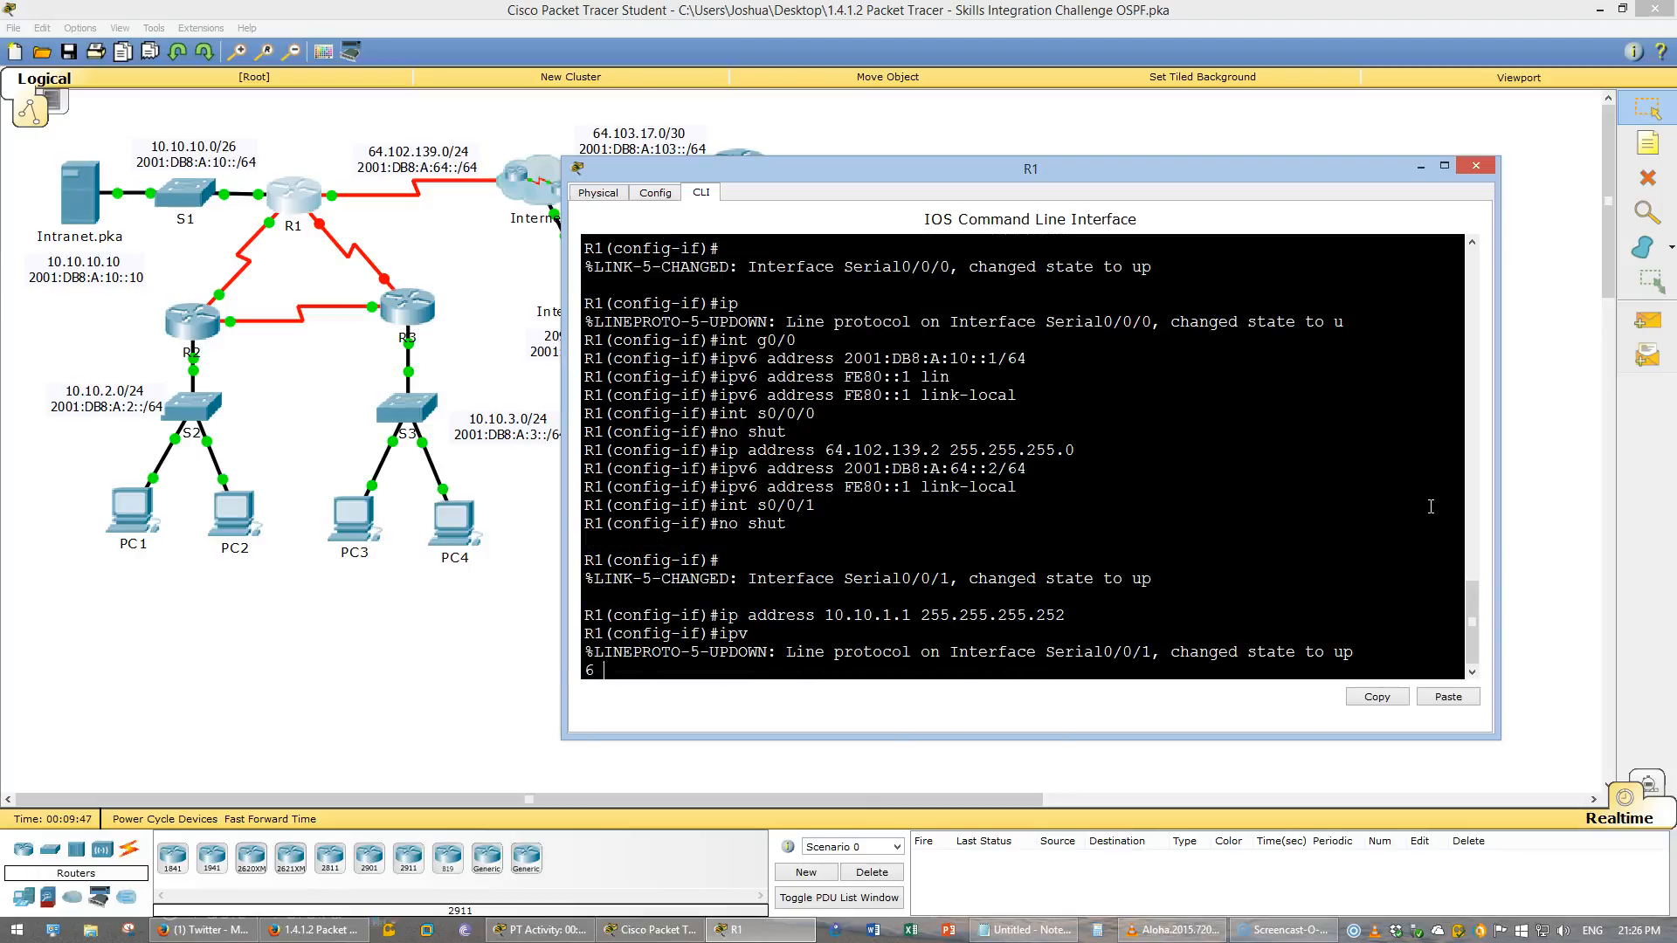
type("address")
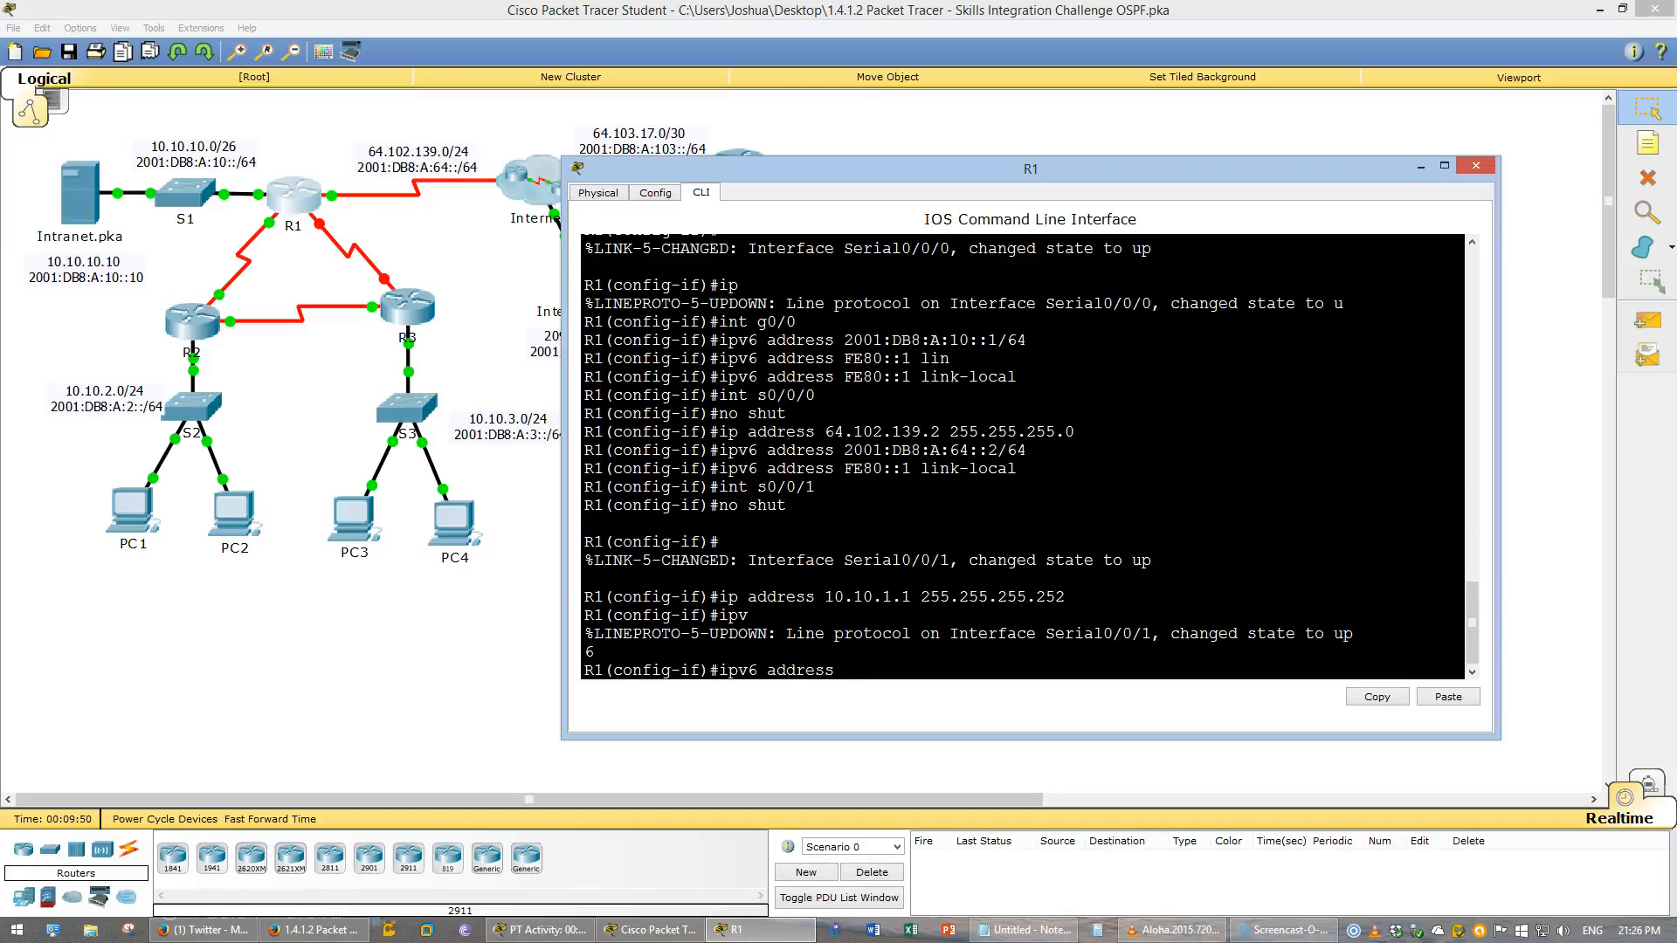
key("alt+Tab")
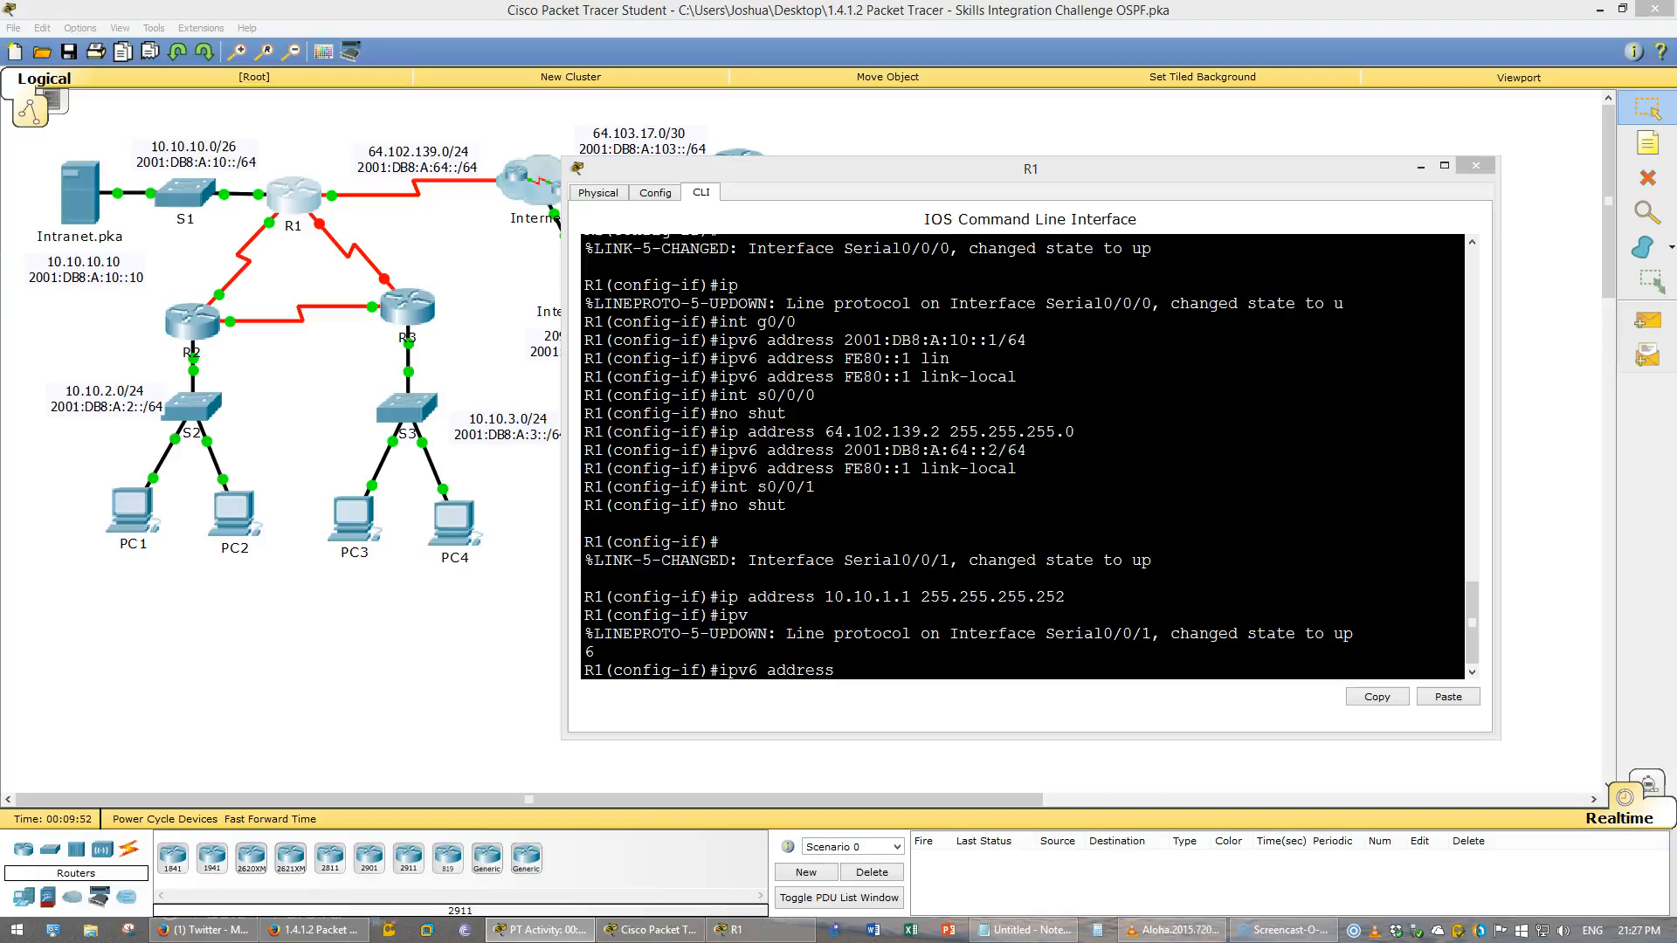
right_click(1153, 620)
left_click(1186, 658)
key("Return")
type("ipv6 address FE80::1 link-local")
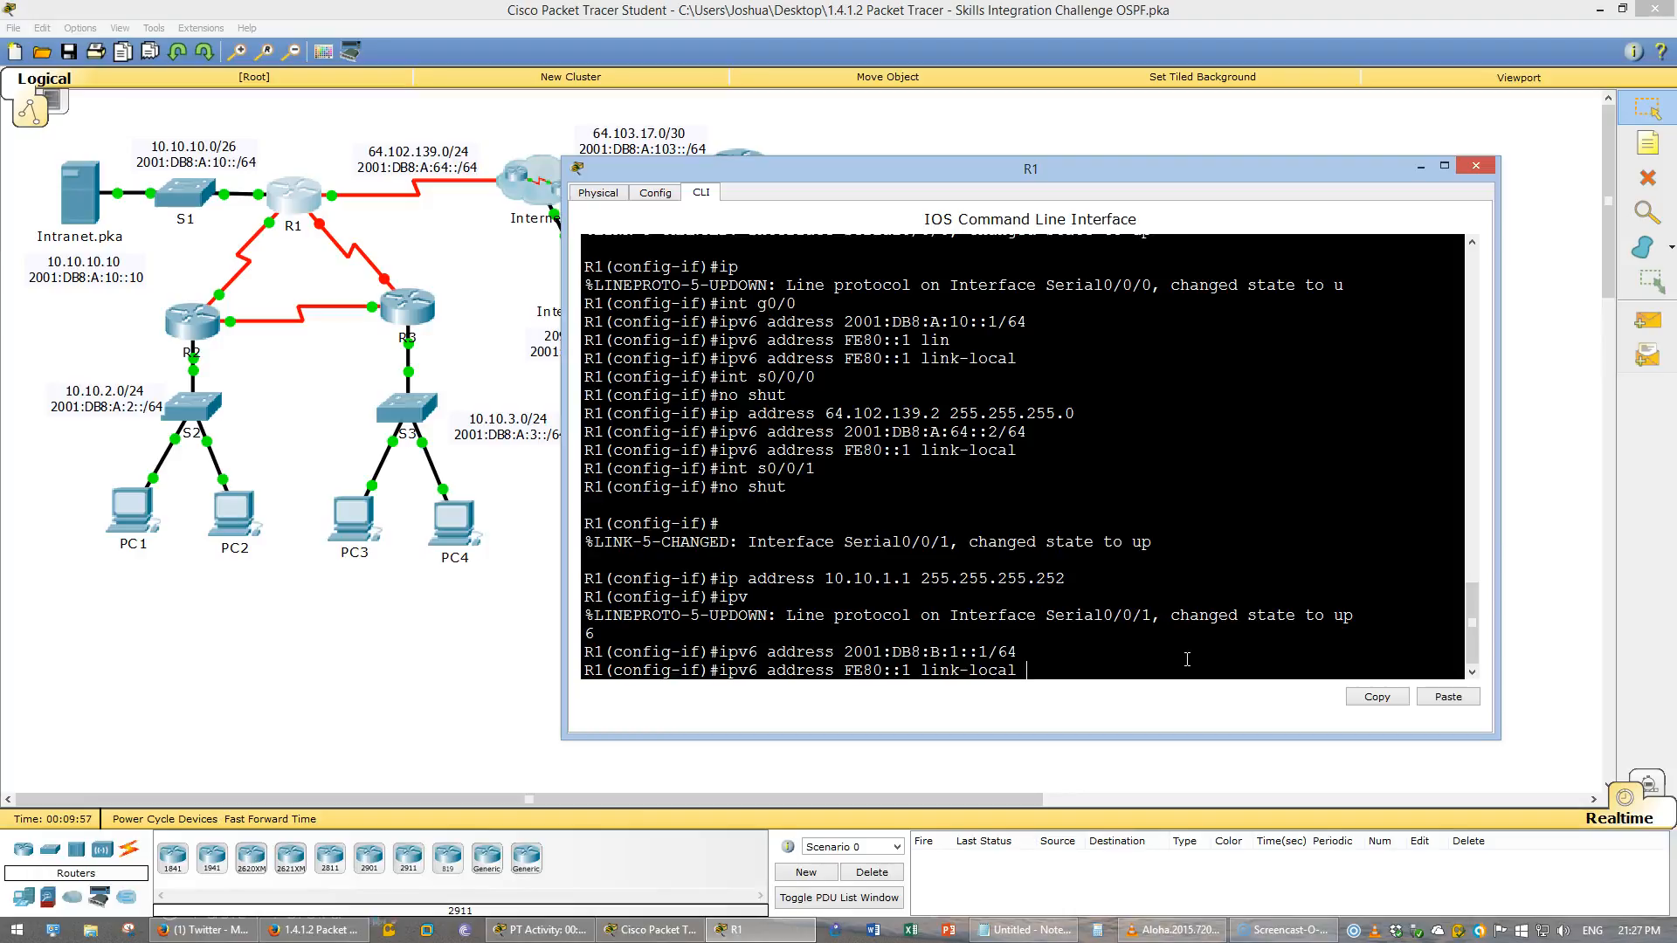
key("Return")
- Select interface S0/1/0 and bring it up with no shutdown
key("Up")
key("Up")
key("Up")
key("Up")
key("Up")
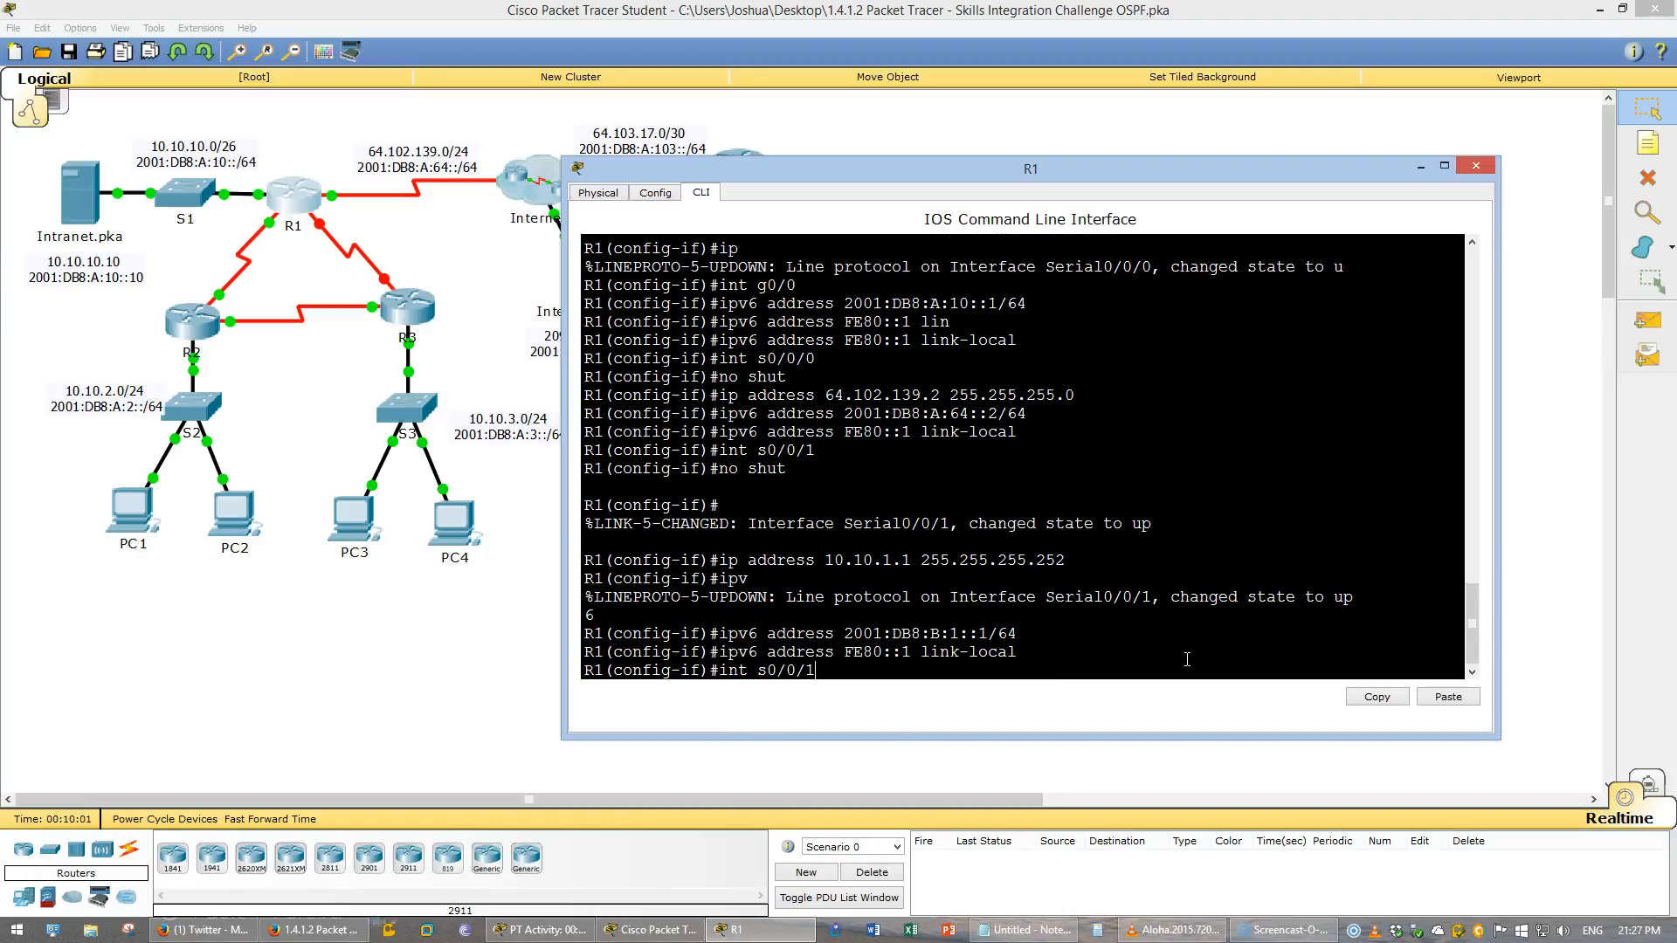
key("BackSpace")
type("0")
key("Left")
key("Left")
key("BackSpace")
type("1")
key("Return")
key("Up")
key("Up")
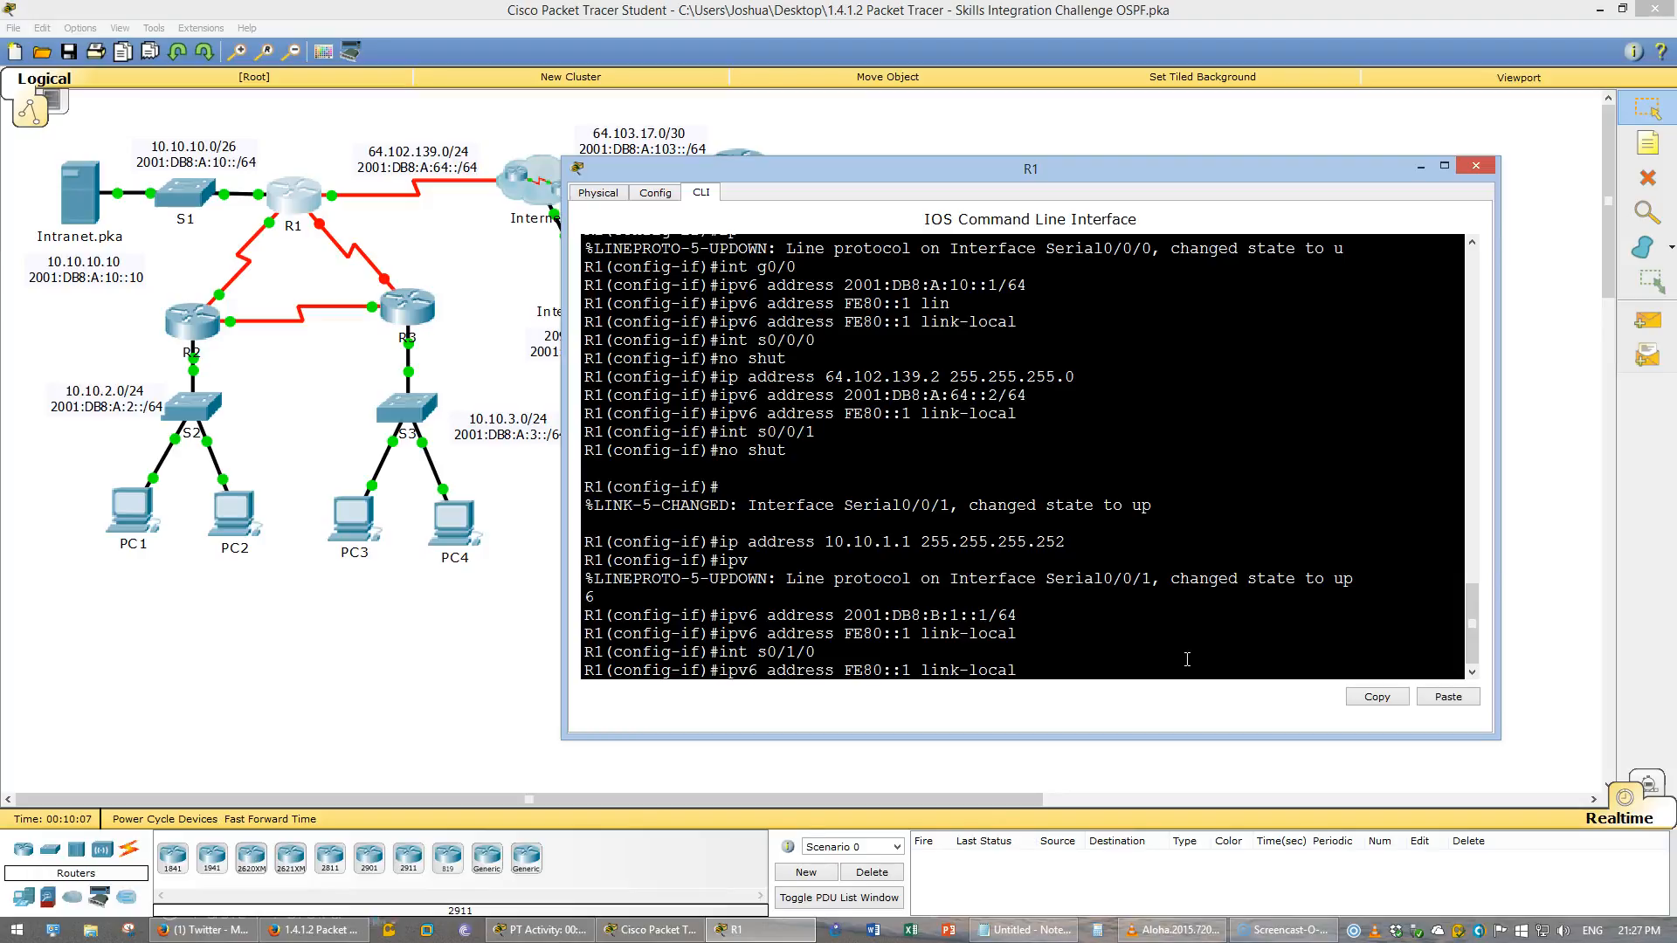
key("Up")
key("Up")
key("Up")
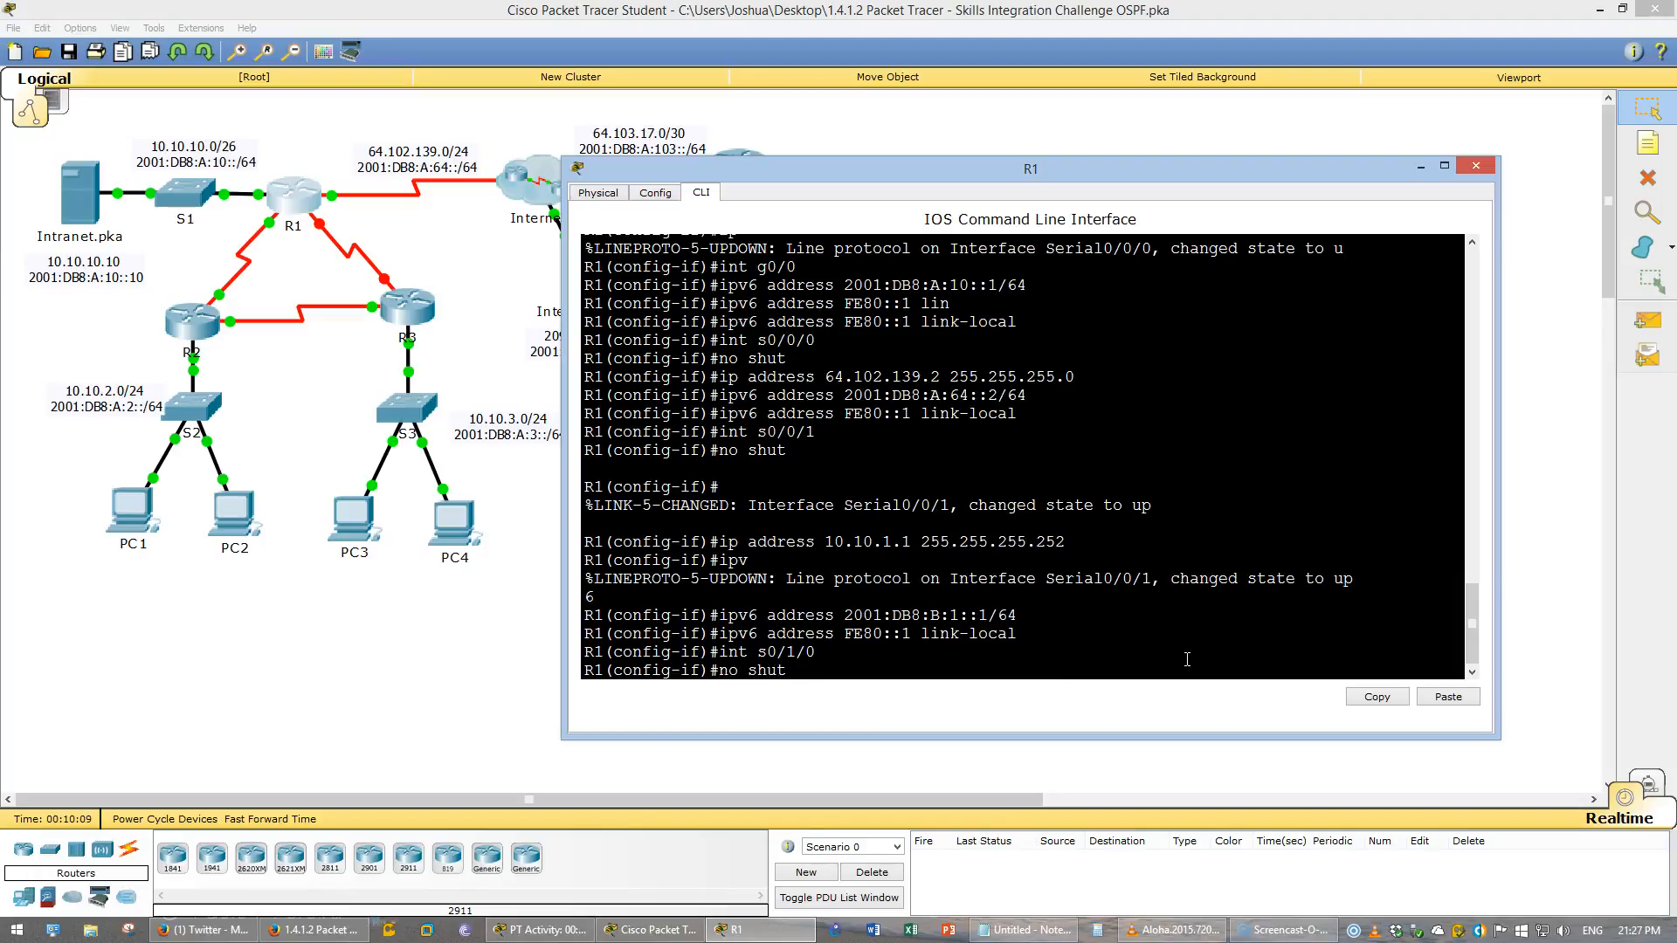
key("Return")
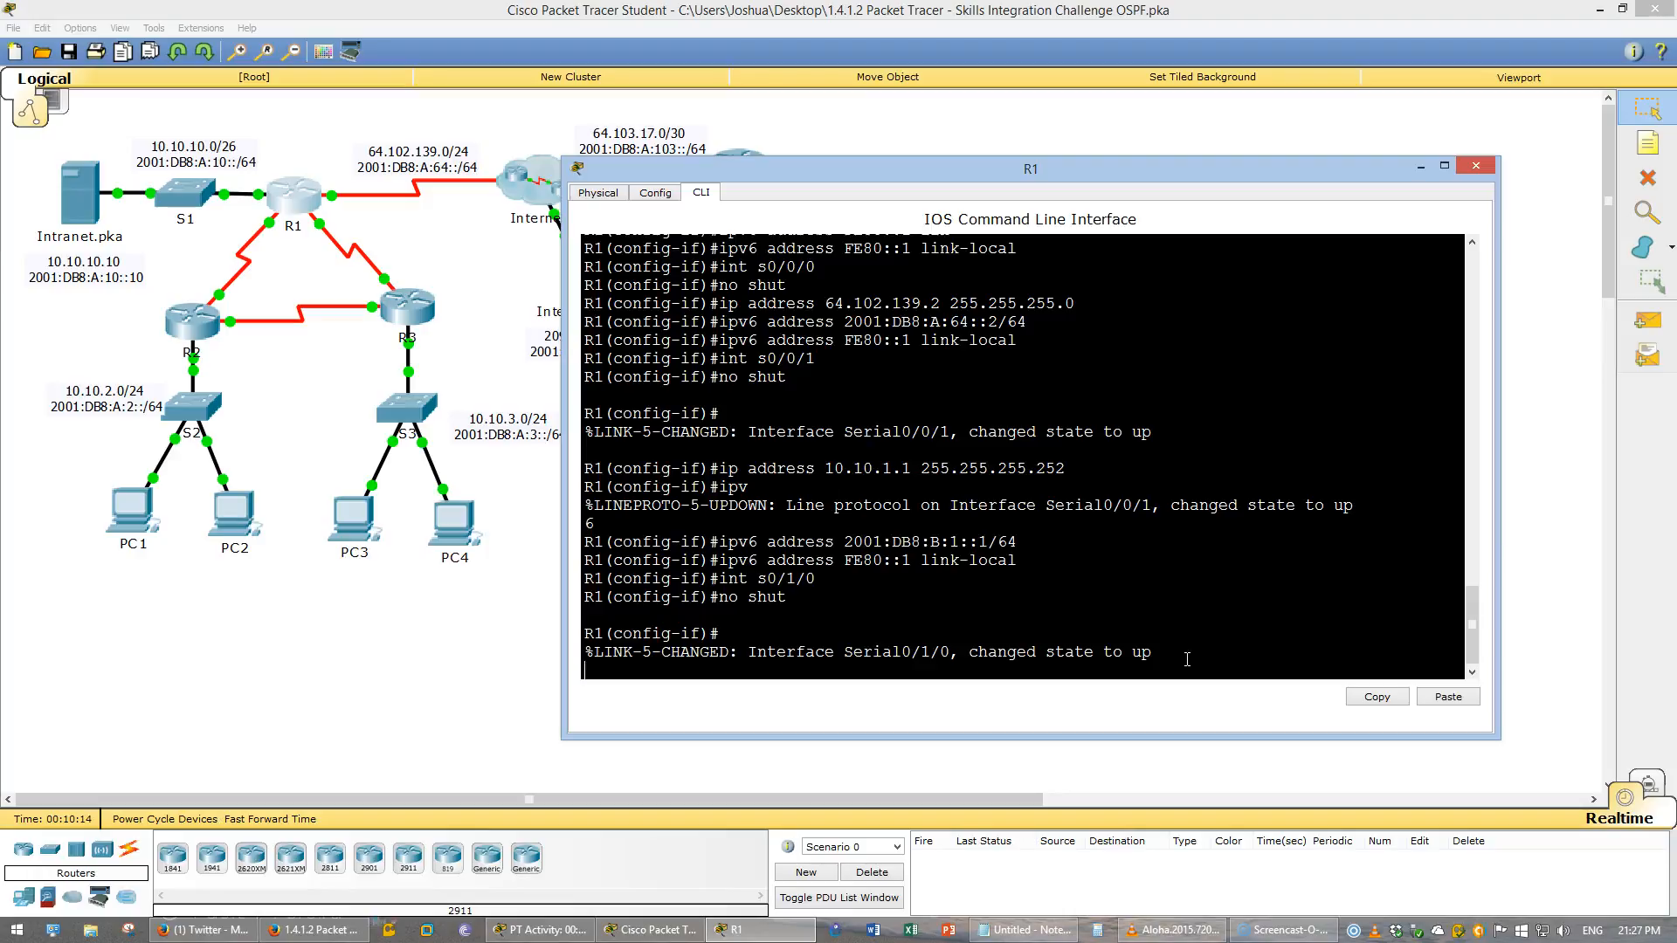
- Assign IPv4 address 10.10.1.5 with mask 255.255.255.252 to interface S0/1/0
type("ig-if)#i")
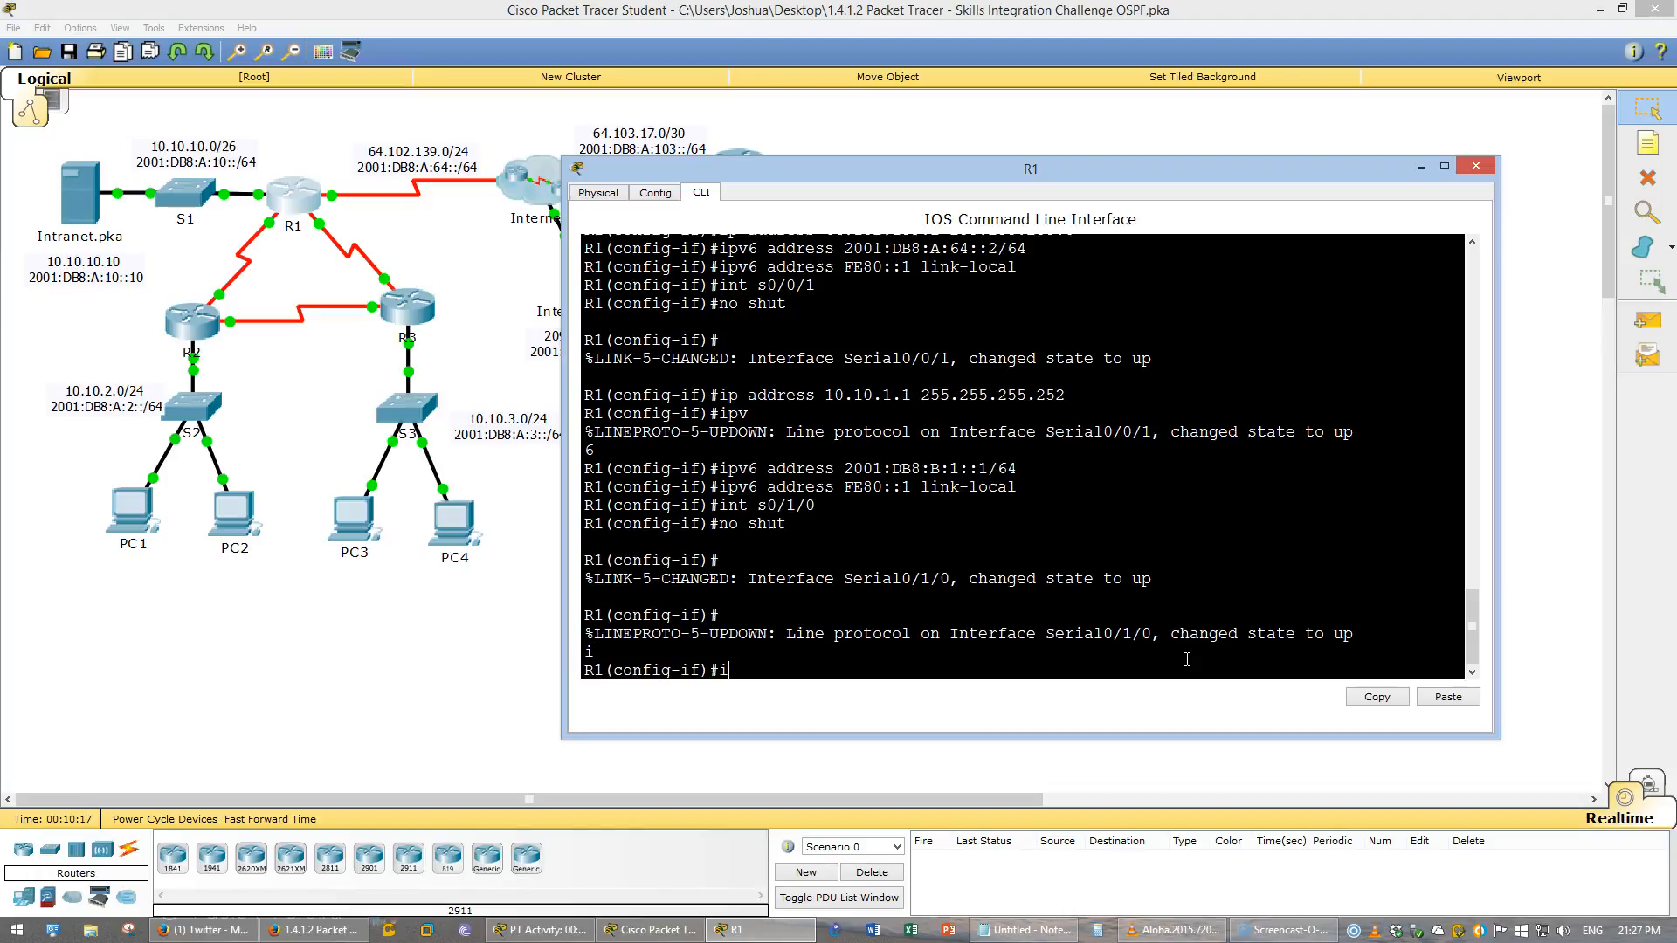
type("p address 10.10.1.5 255.255.255.252")
key("Return")
- Assign IPv6 address 2001:DB8:B:2::1/64 and link-local address FE80::1 to interface S0/1/0
type("ipv6 address")
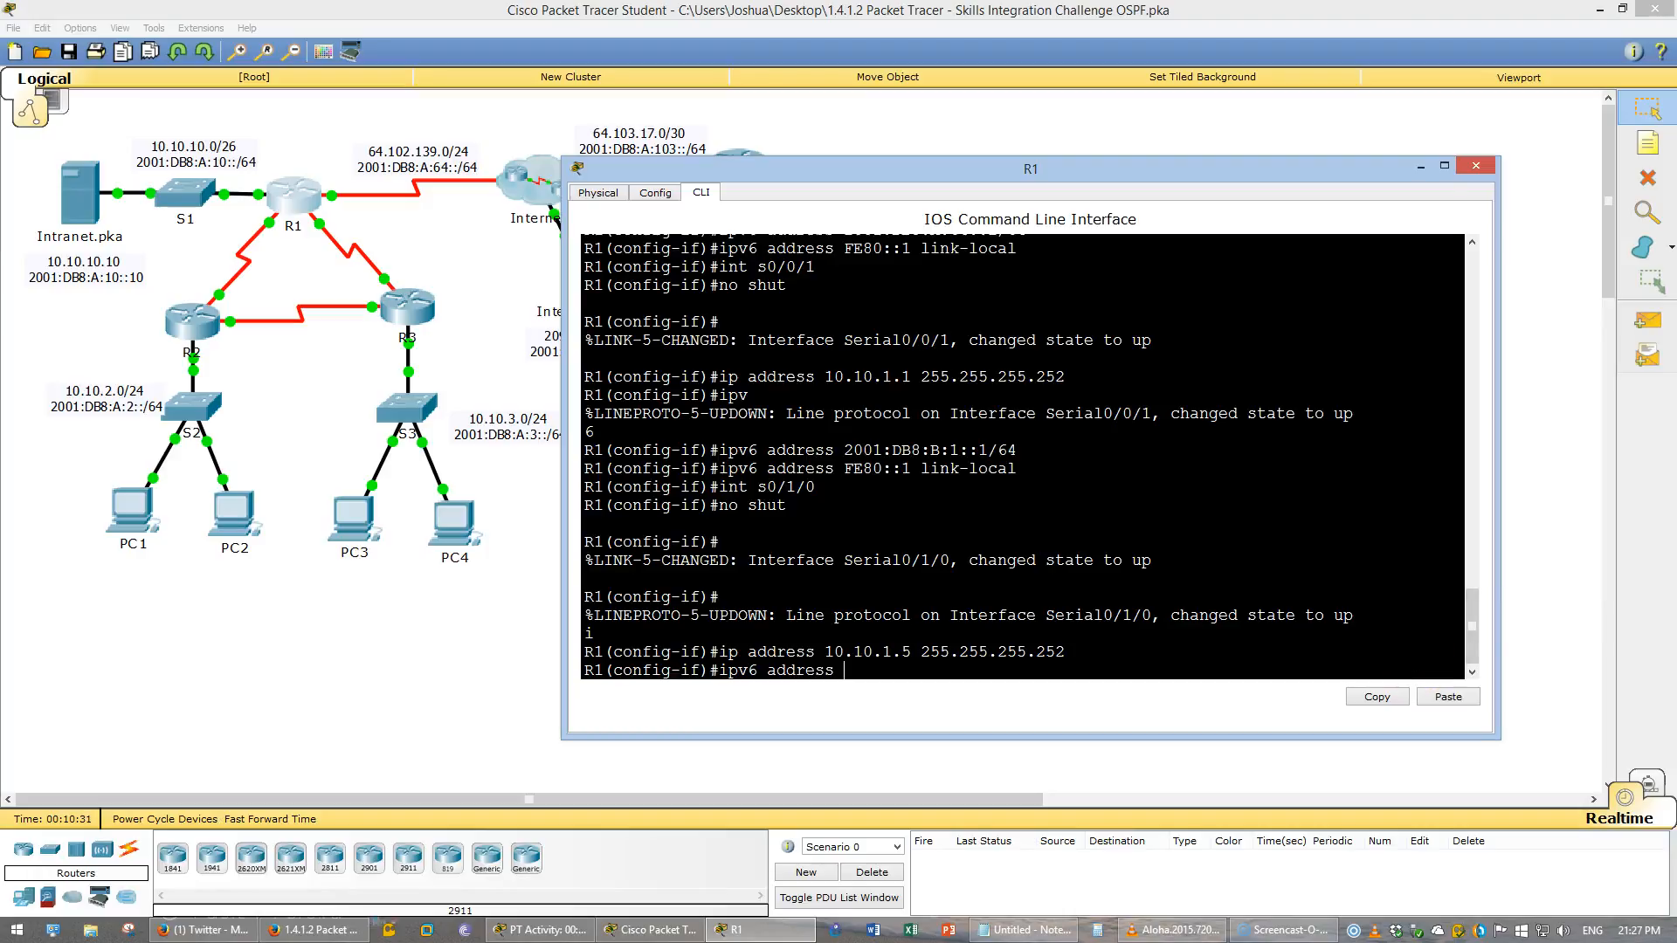
key("alt+Tab")
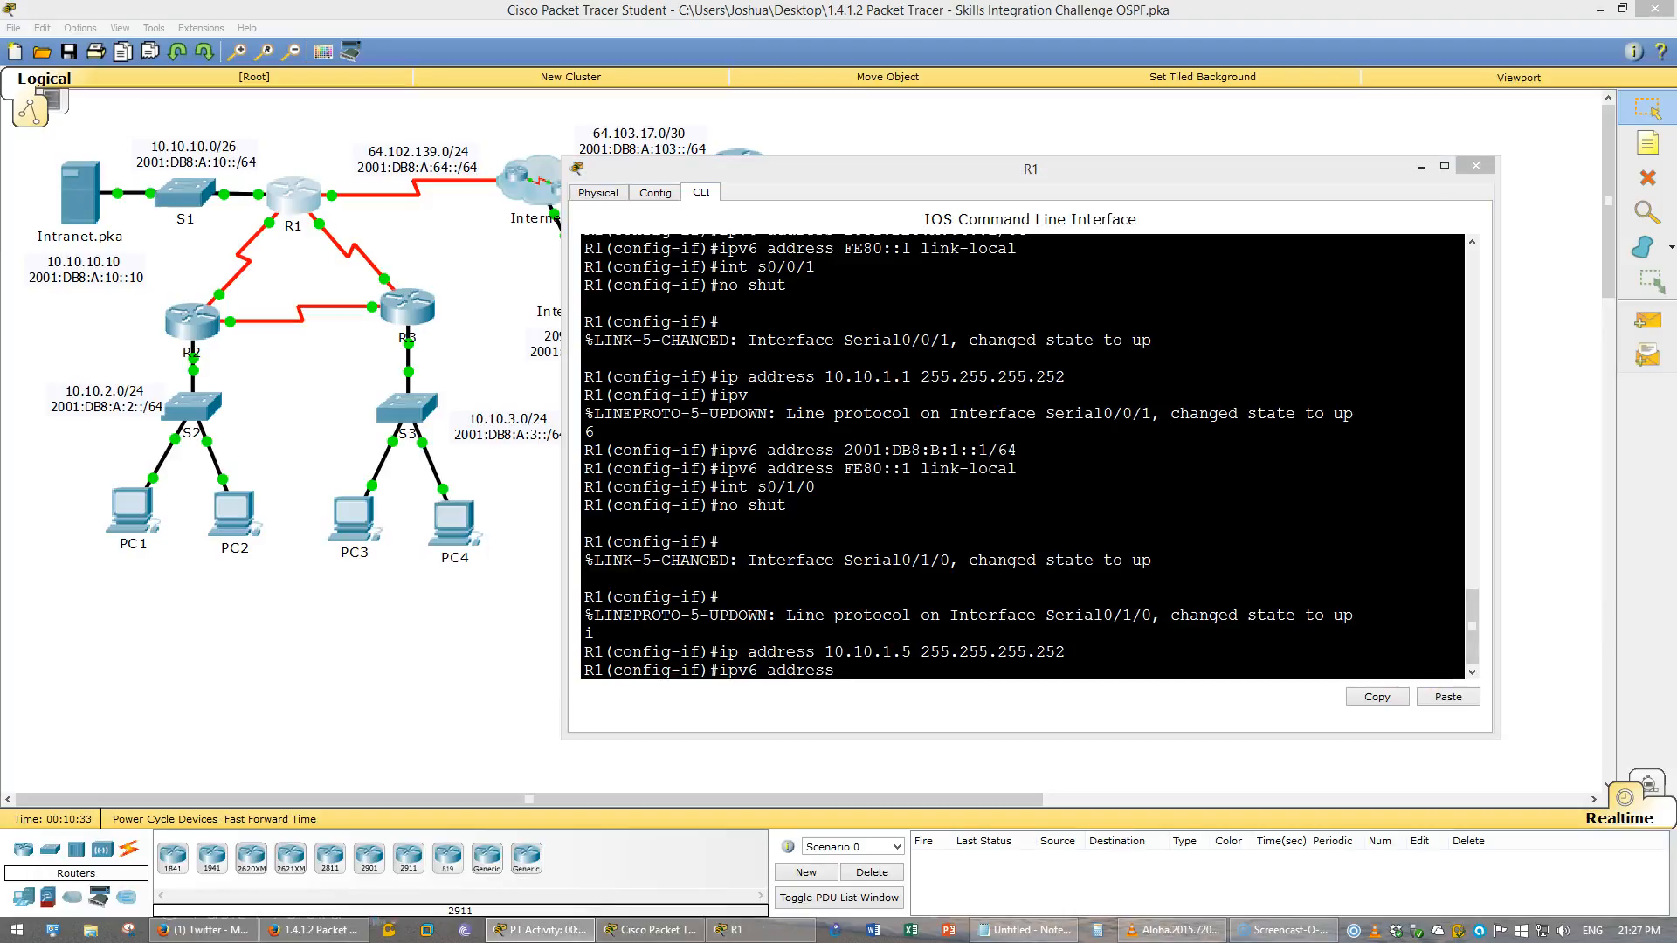
right_click(1306, 586)
left_click(1334, 615)
key("Return")
key("Up")
key("Up")
key("Up")
key("Up")
key("Up")
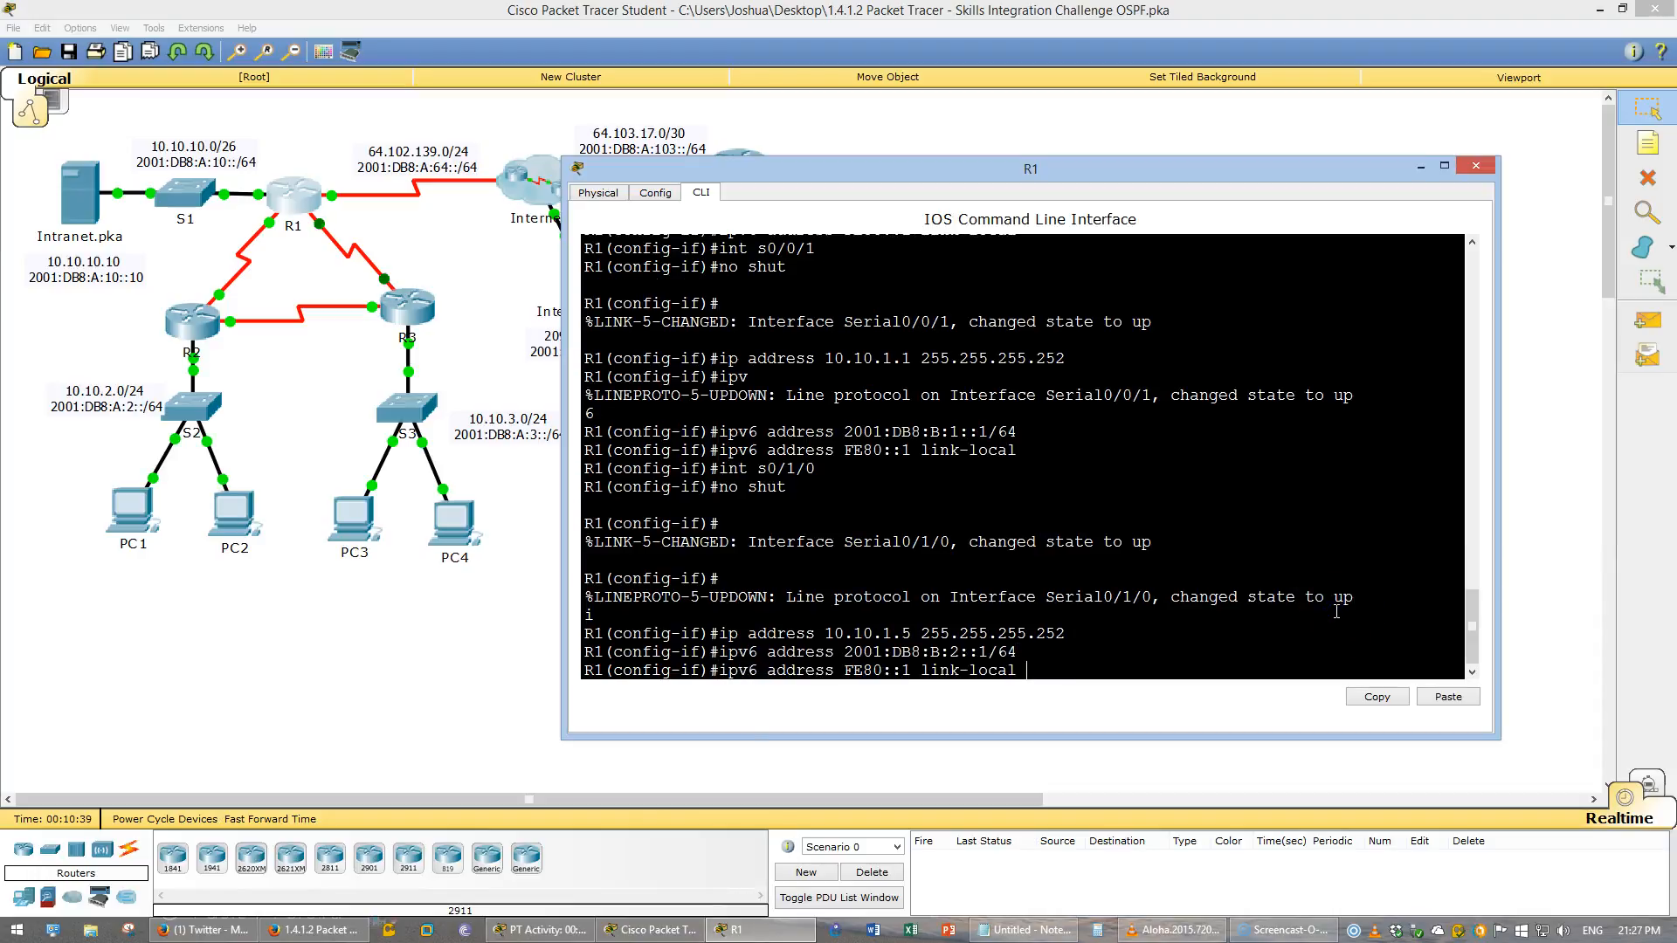
key("Return")
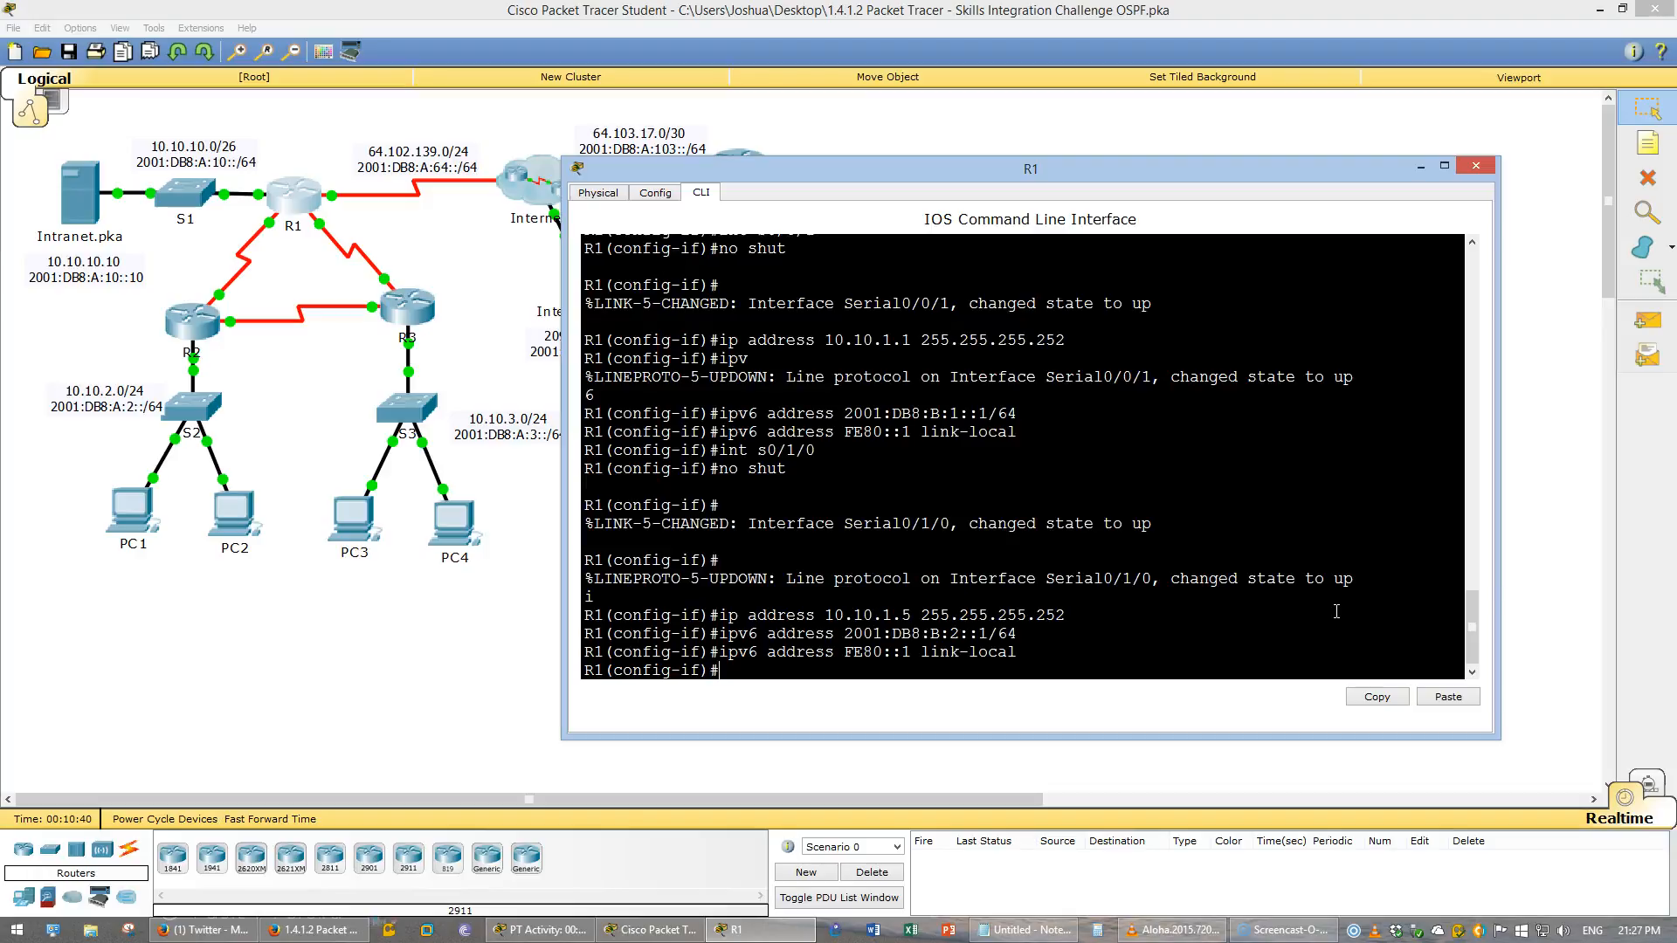
- Review the Basic Device Configuration requirements in the instructions PDF
left_click(340, 931)
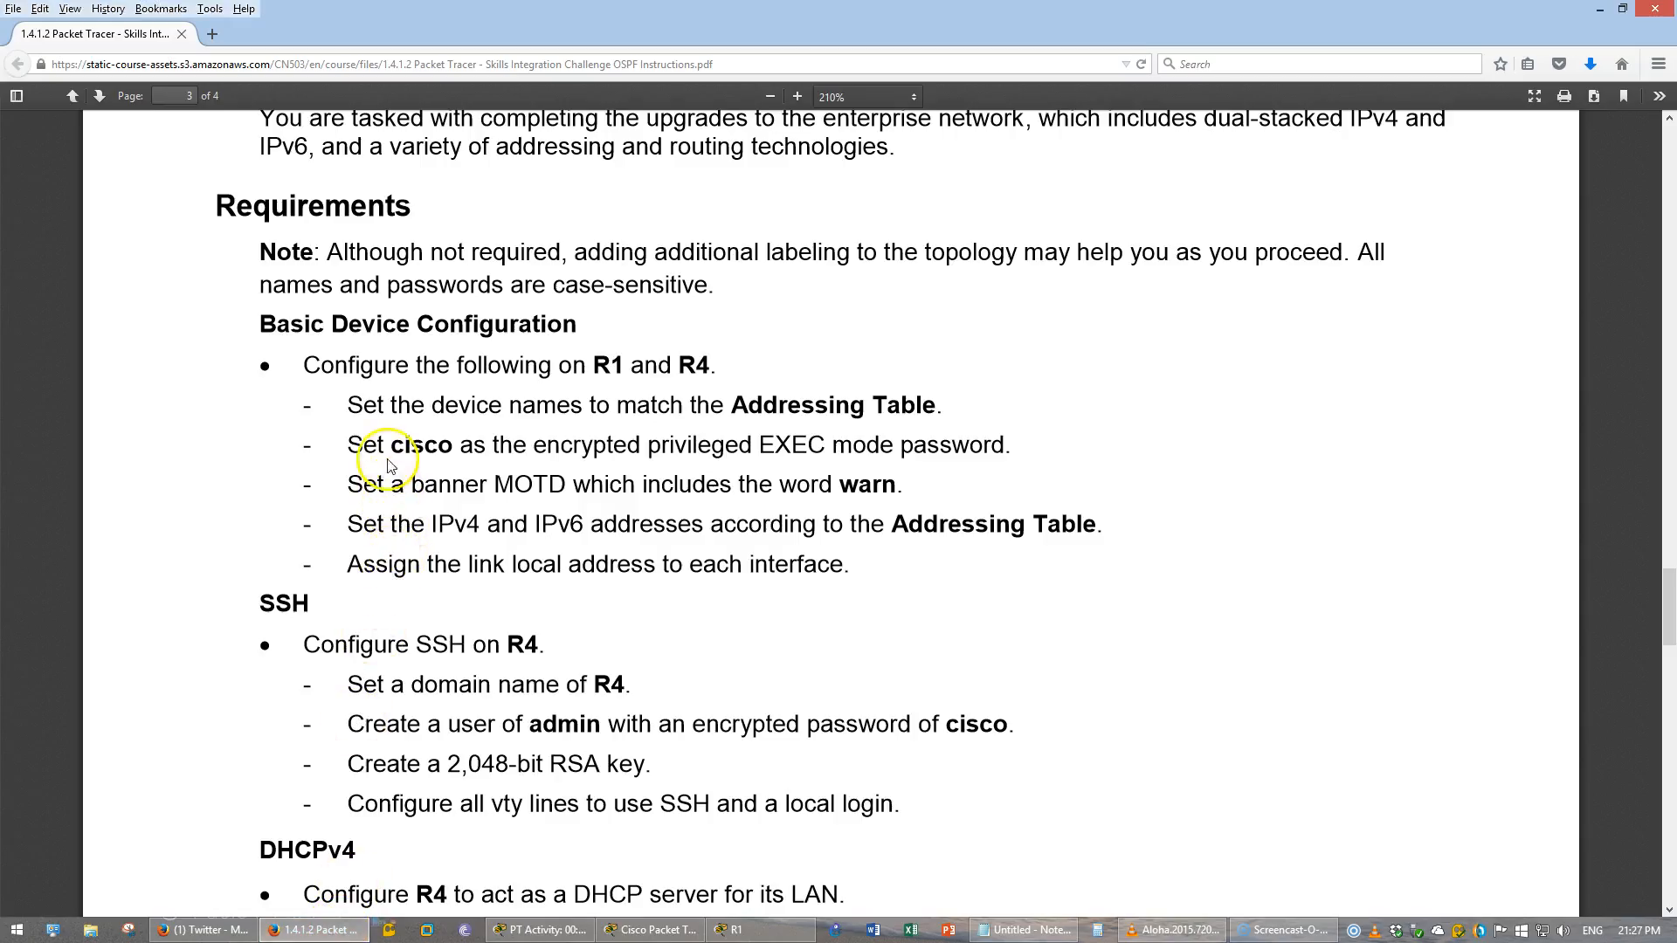
left_click_drag(411, 442, 738, 445)
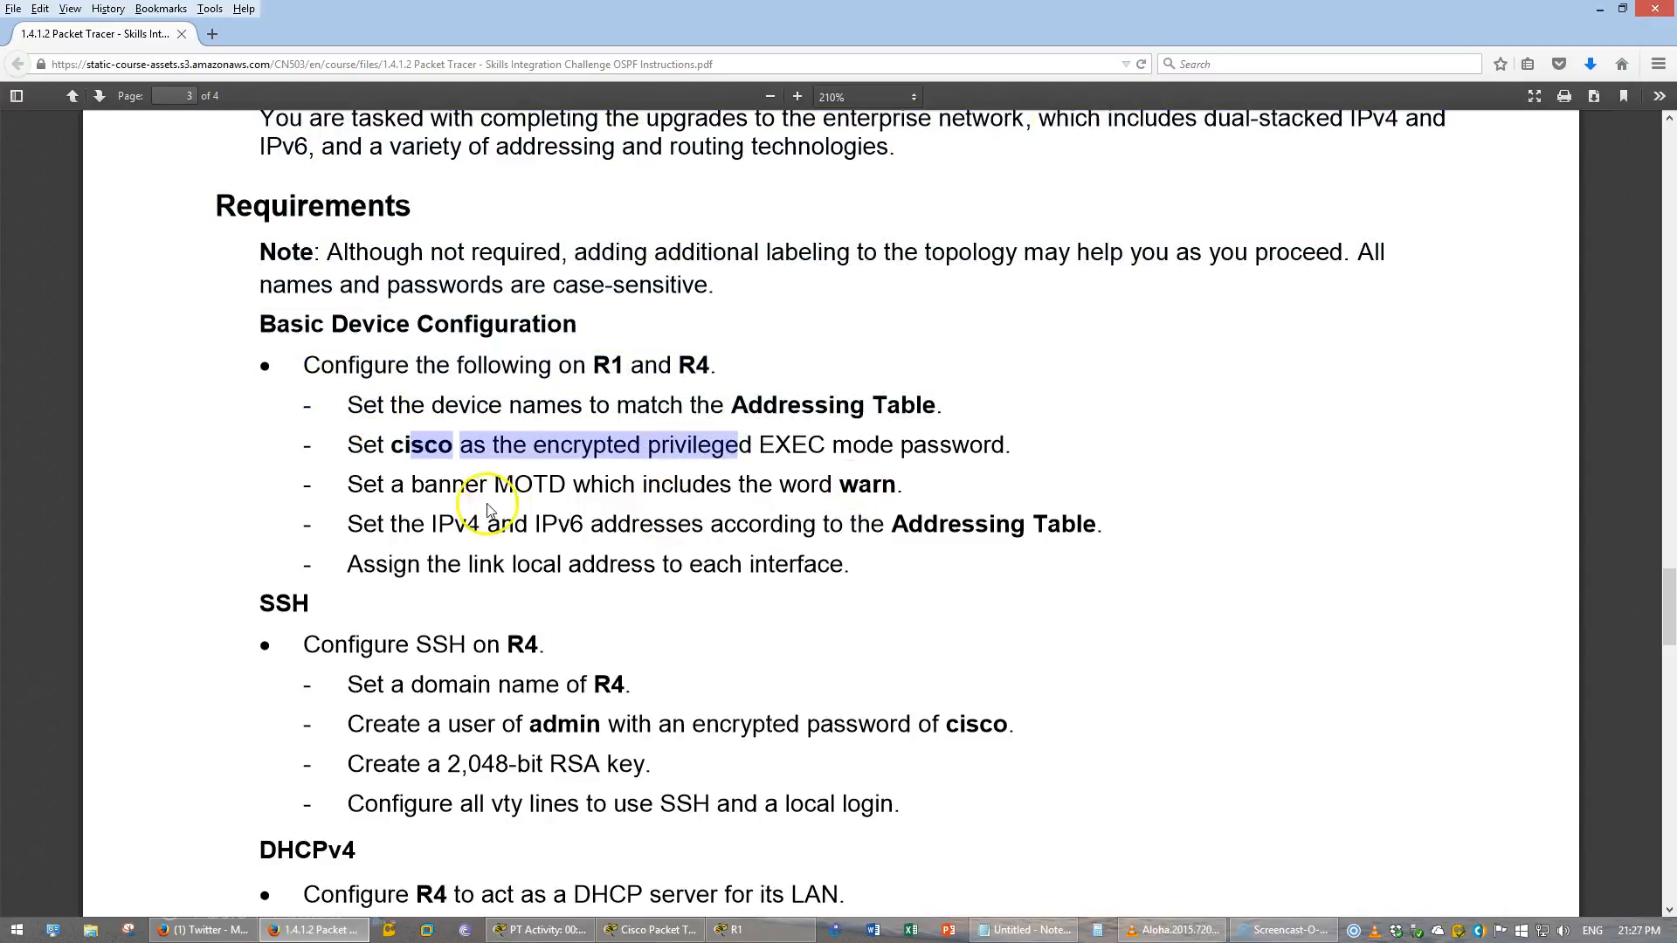
left_click_drag(418, 492, 602, 527)
left_click(456, 566)
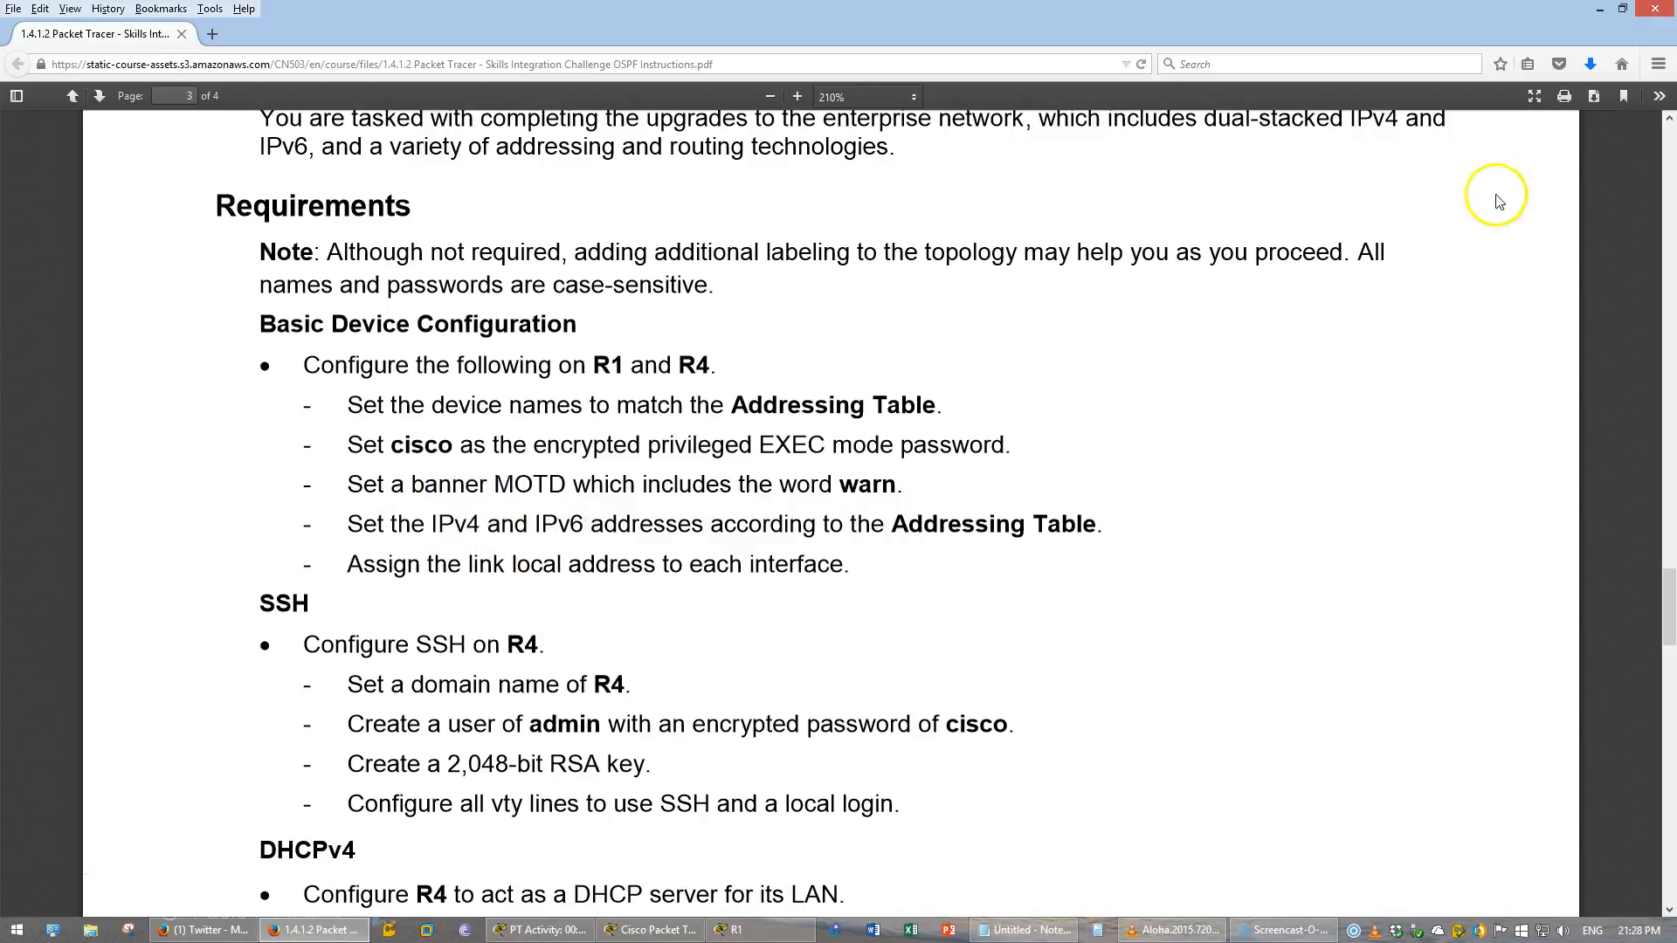
left_click(653, 930)
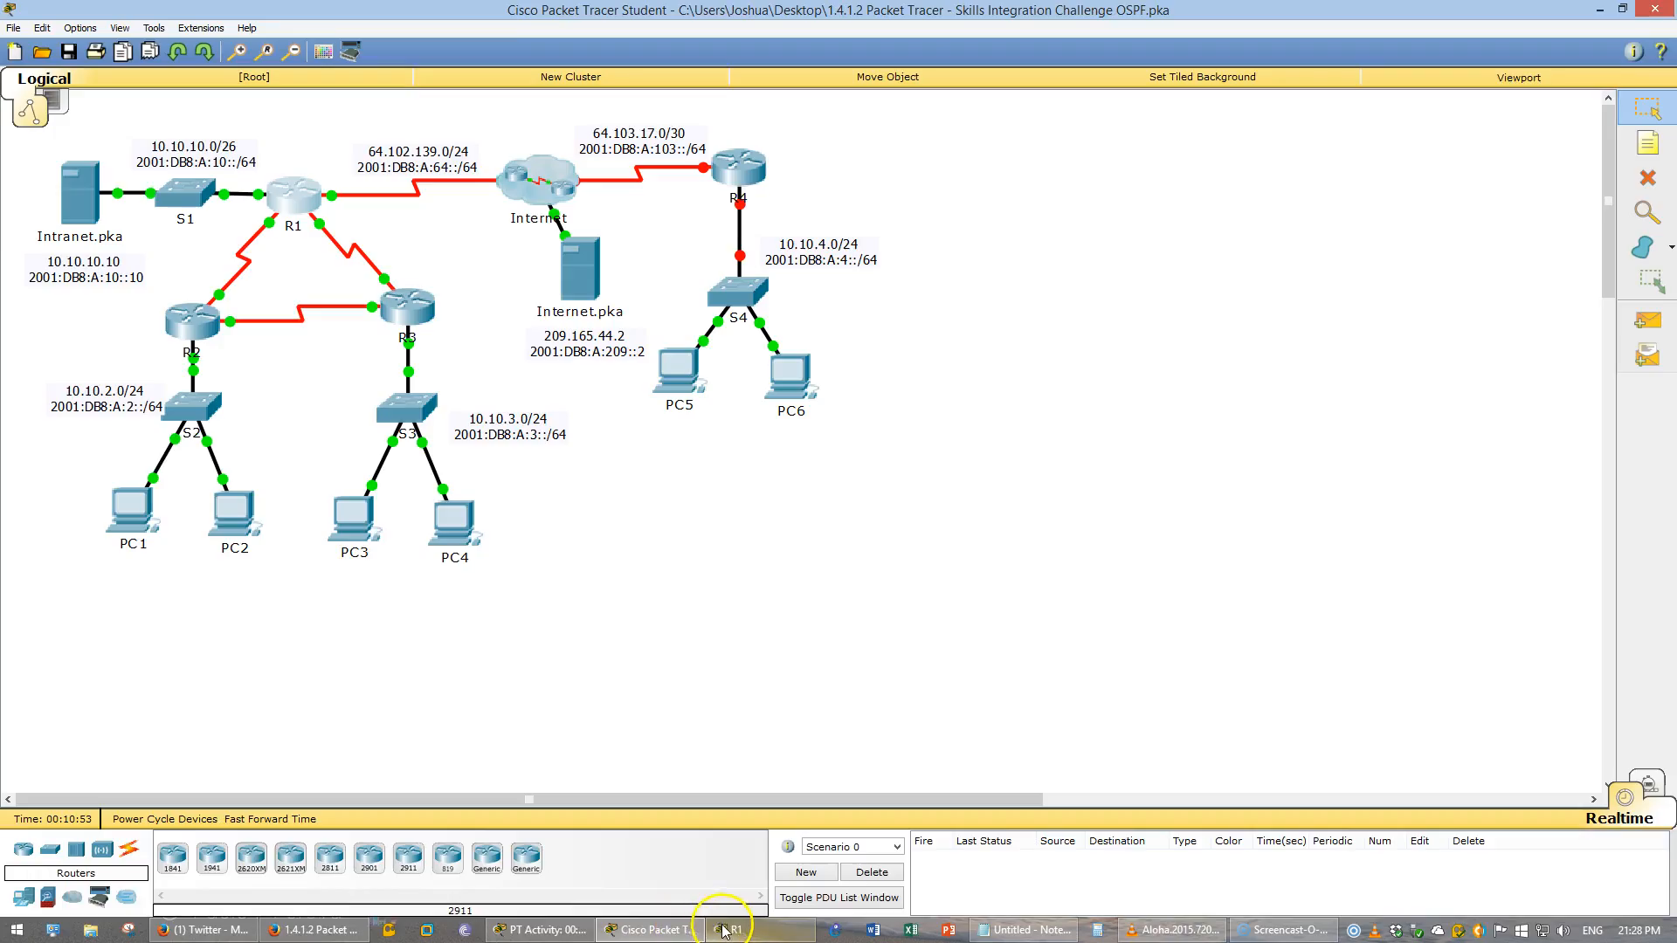
- Return to R1's console, leave interface configuration and enable IPv6 unicast routing globally
left_click(736, 931)
type("exit")
key("Return")
type("ipv6 uni")
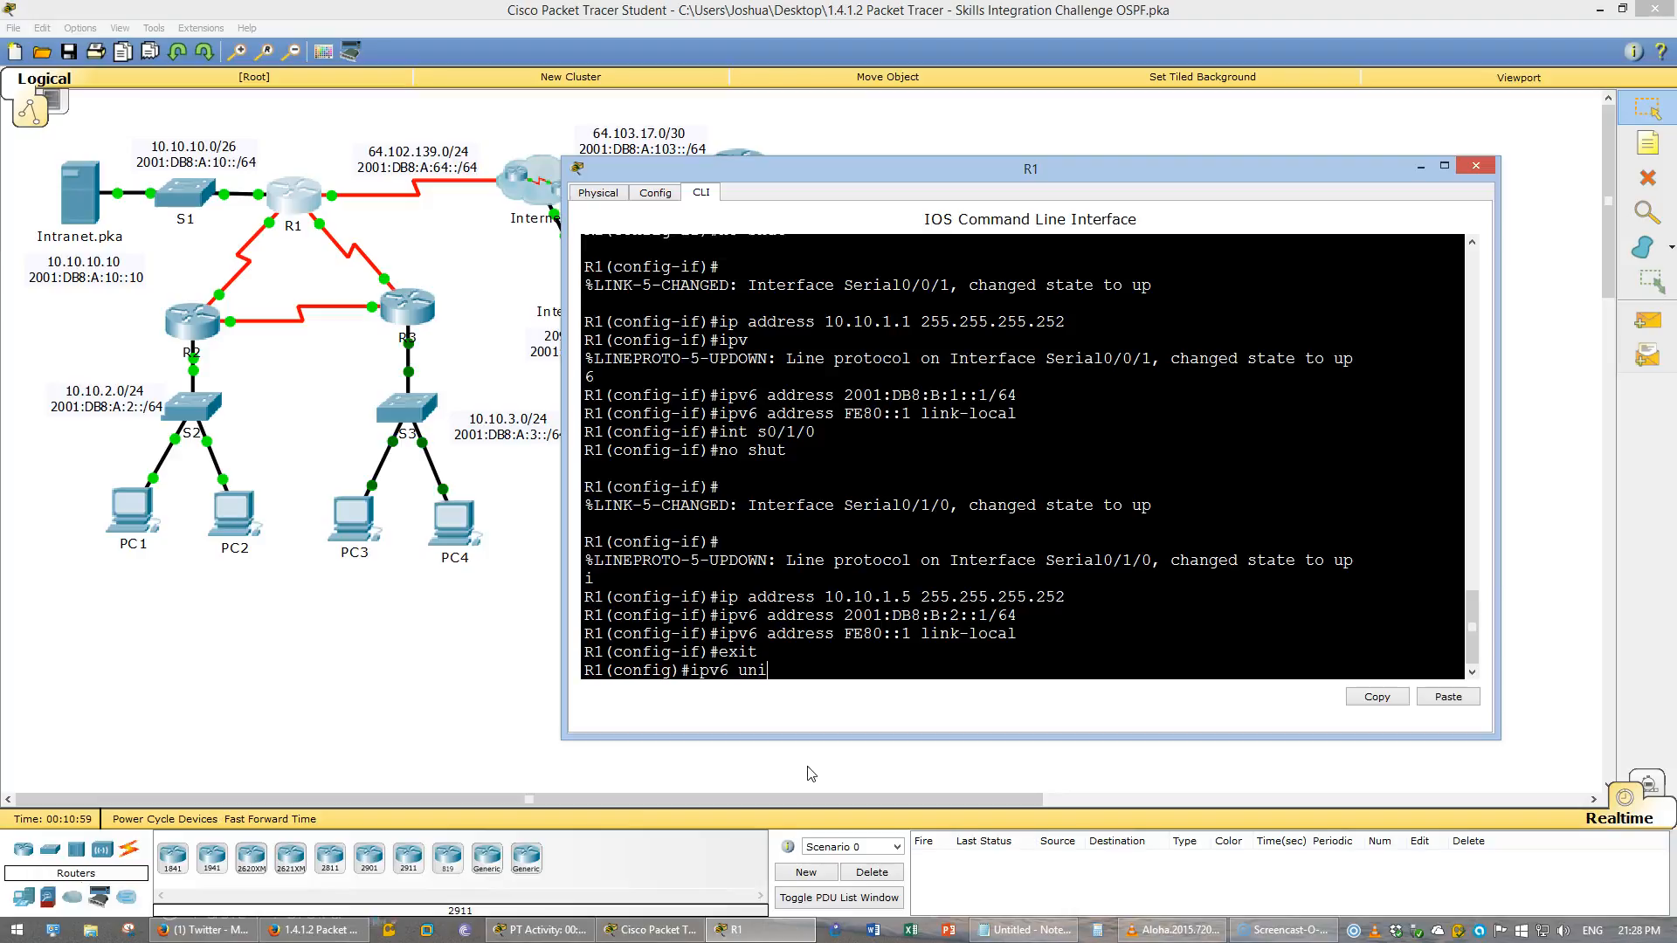
key("Tab")
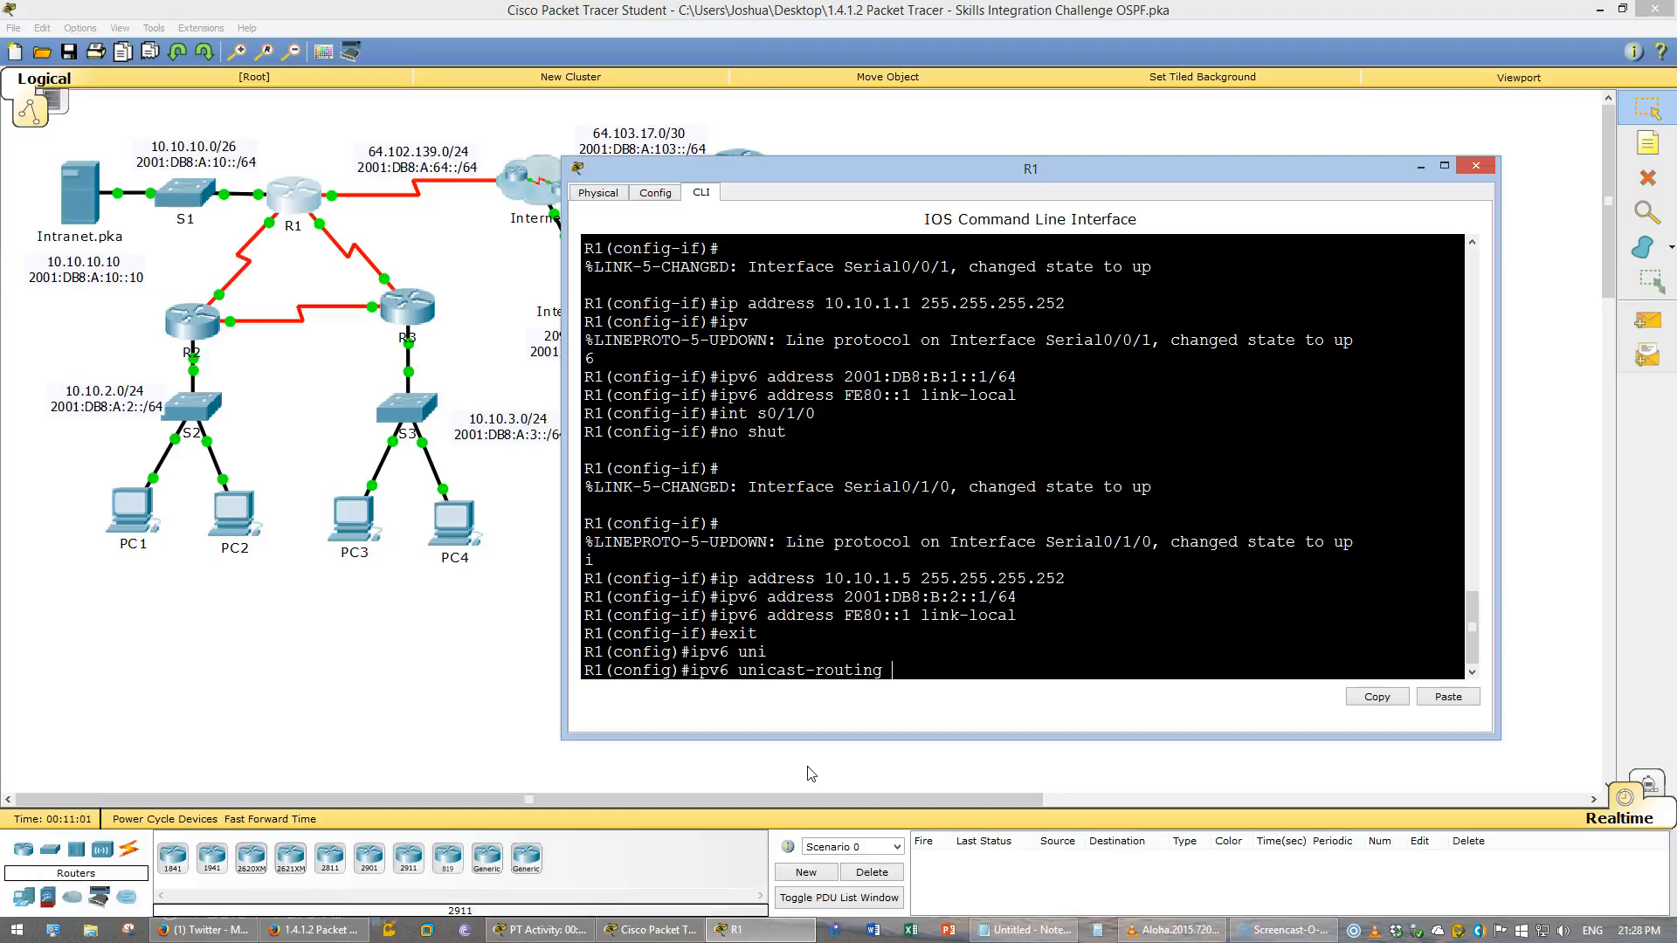
key("Return")
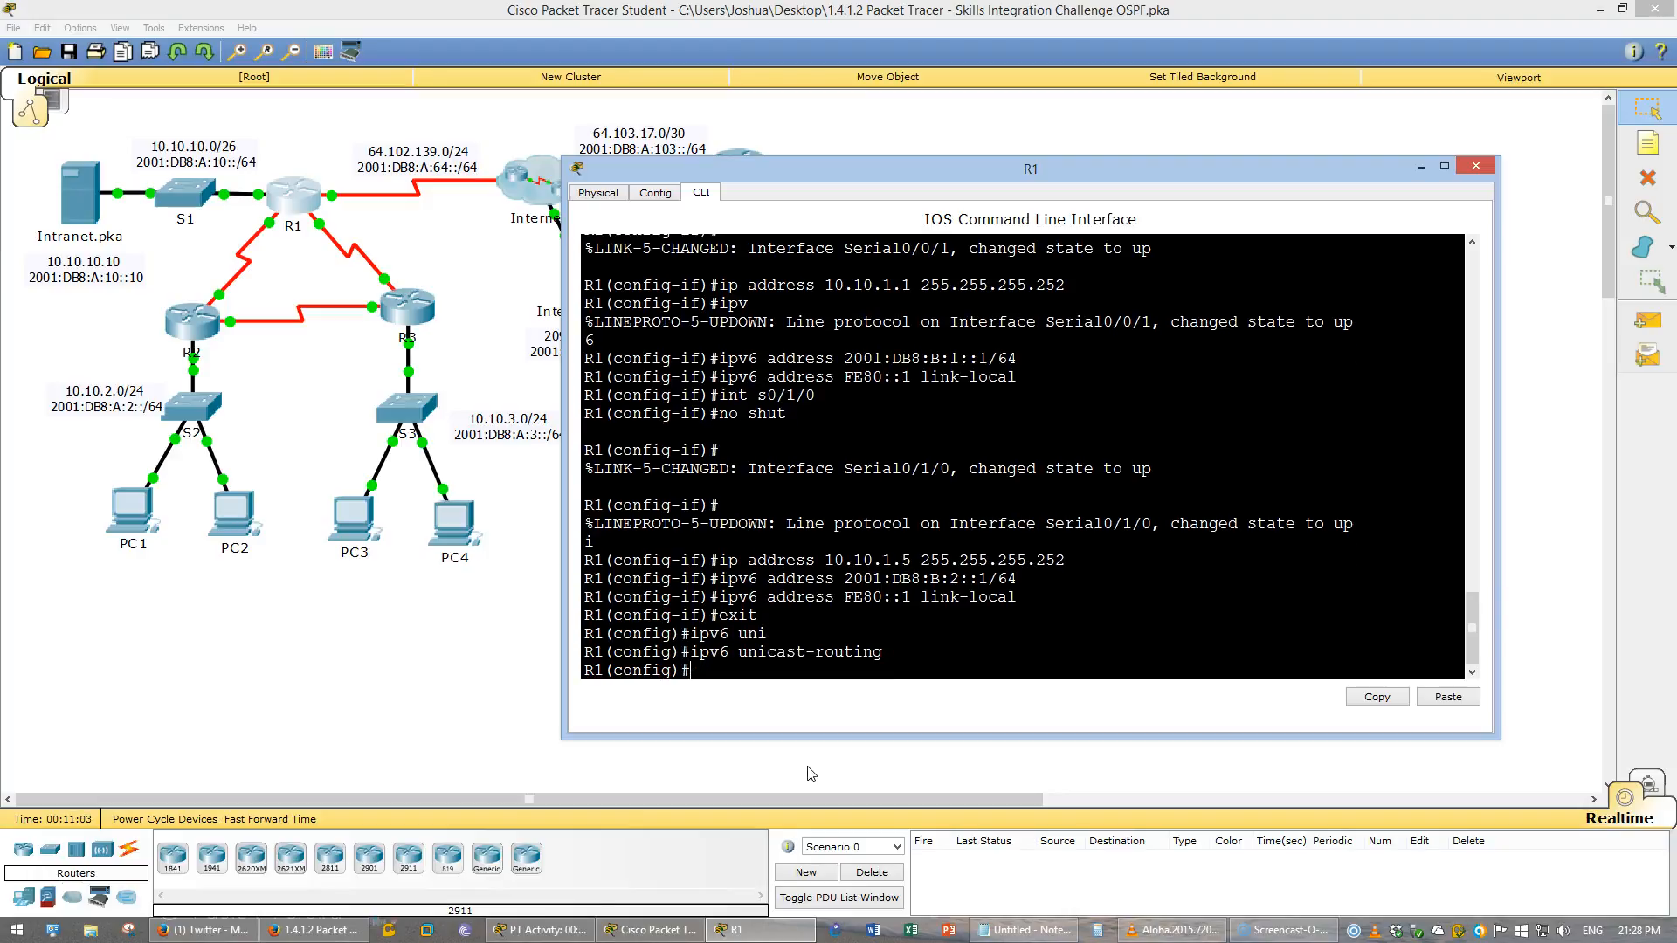
- Save R1's running configuration to the startup configuration
type("do wr")
key("Return")
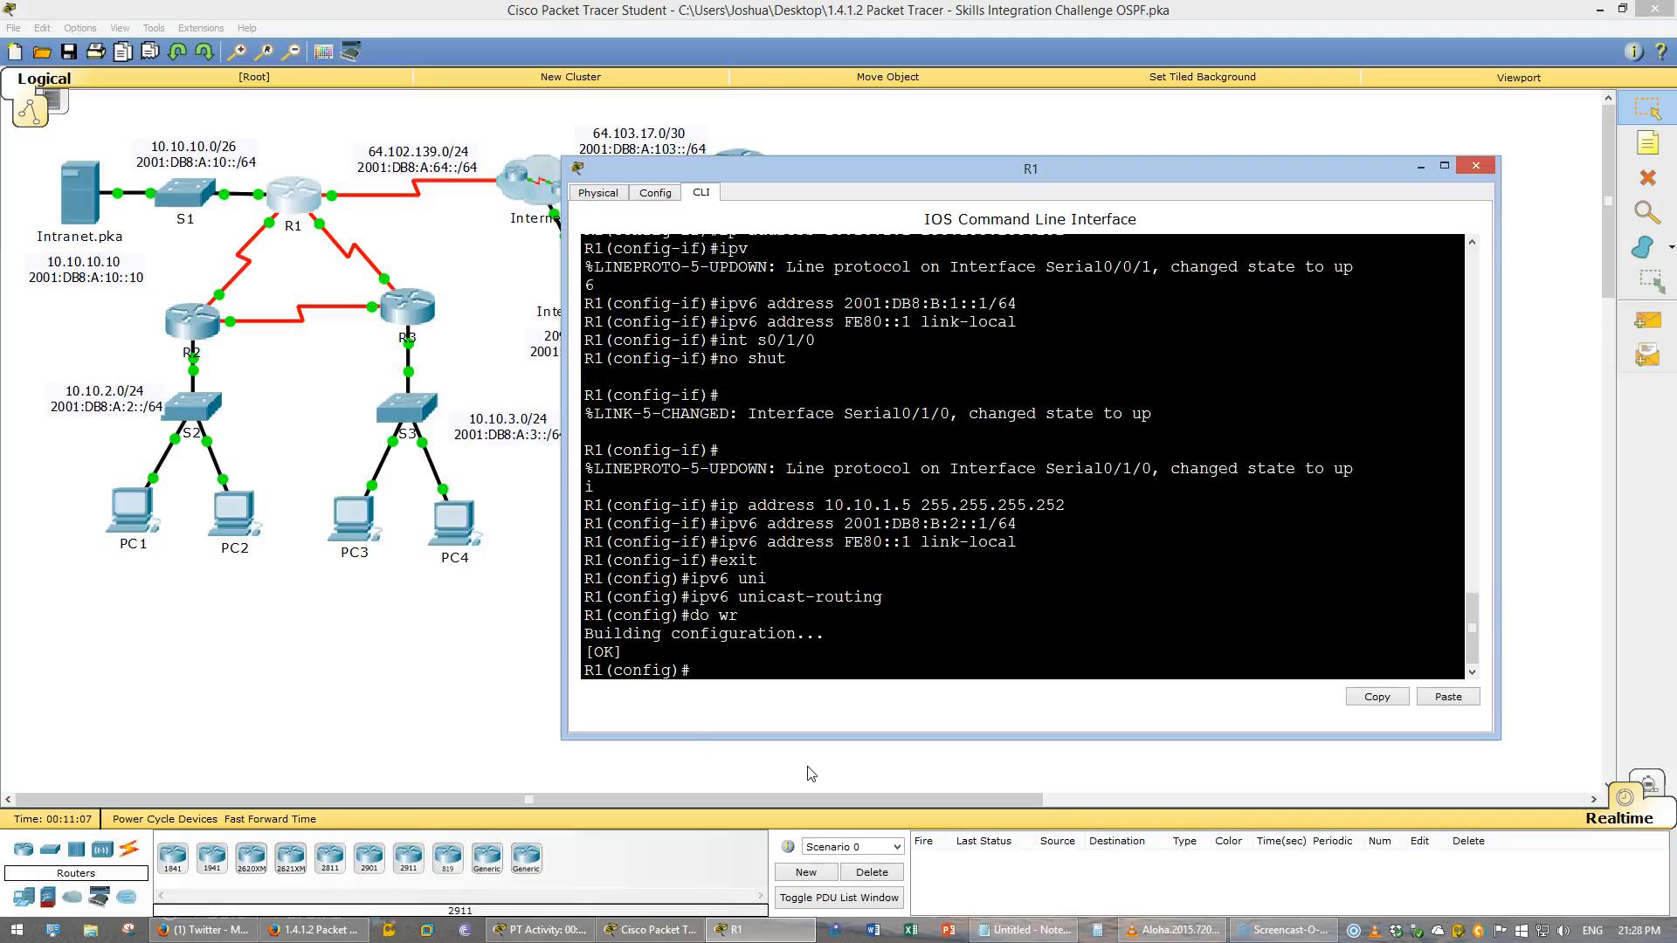
key("ctrl+z")
key("Return")
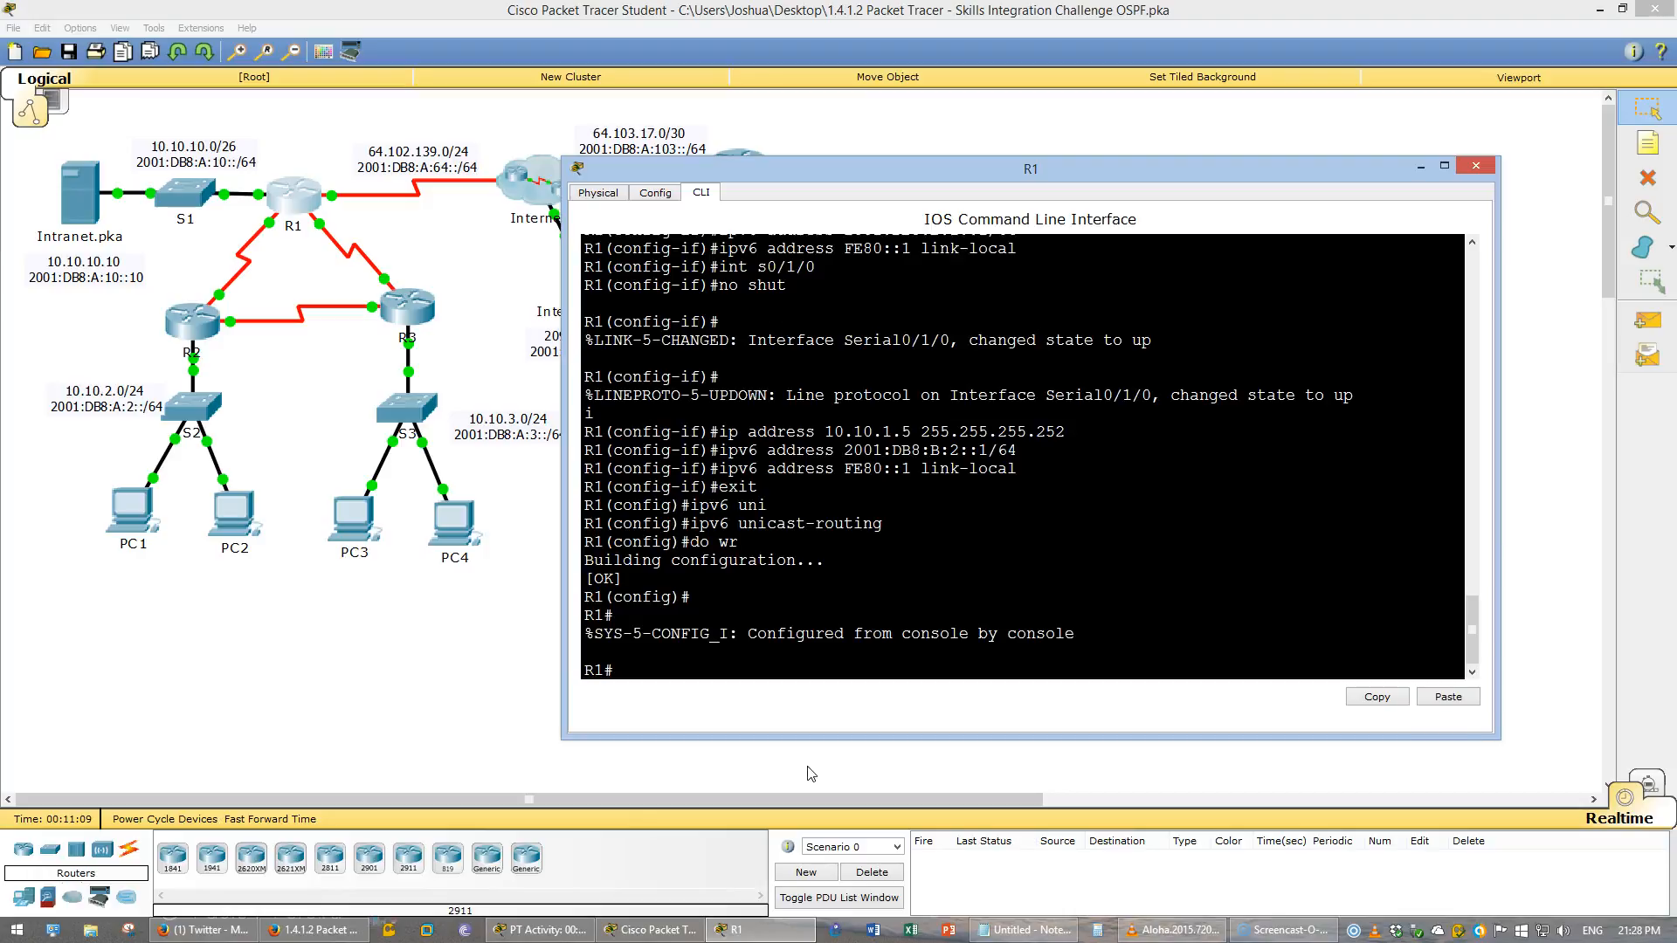
type("wr")
key("Return")
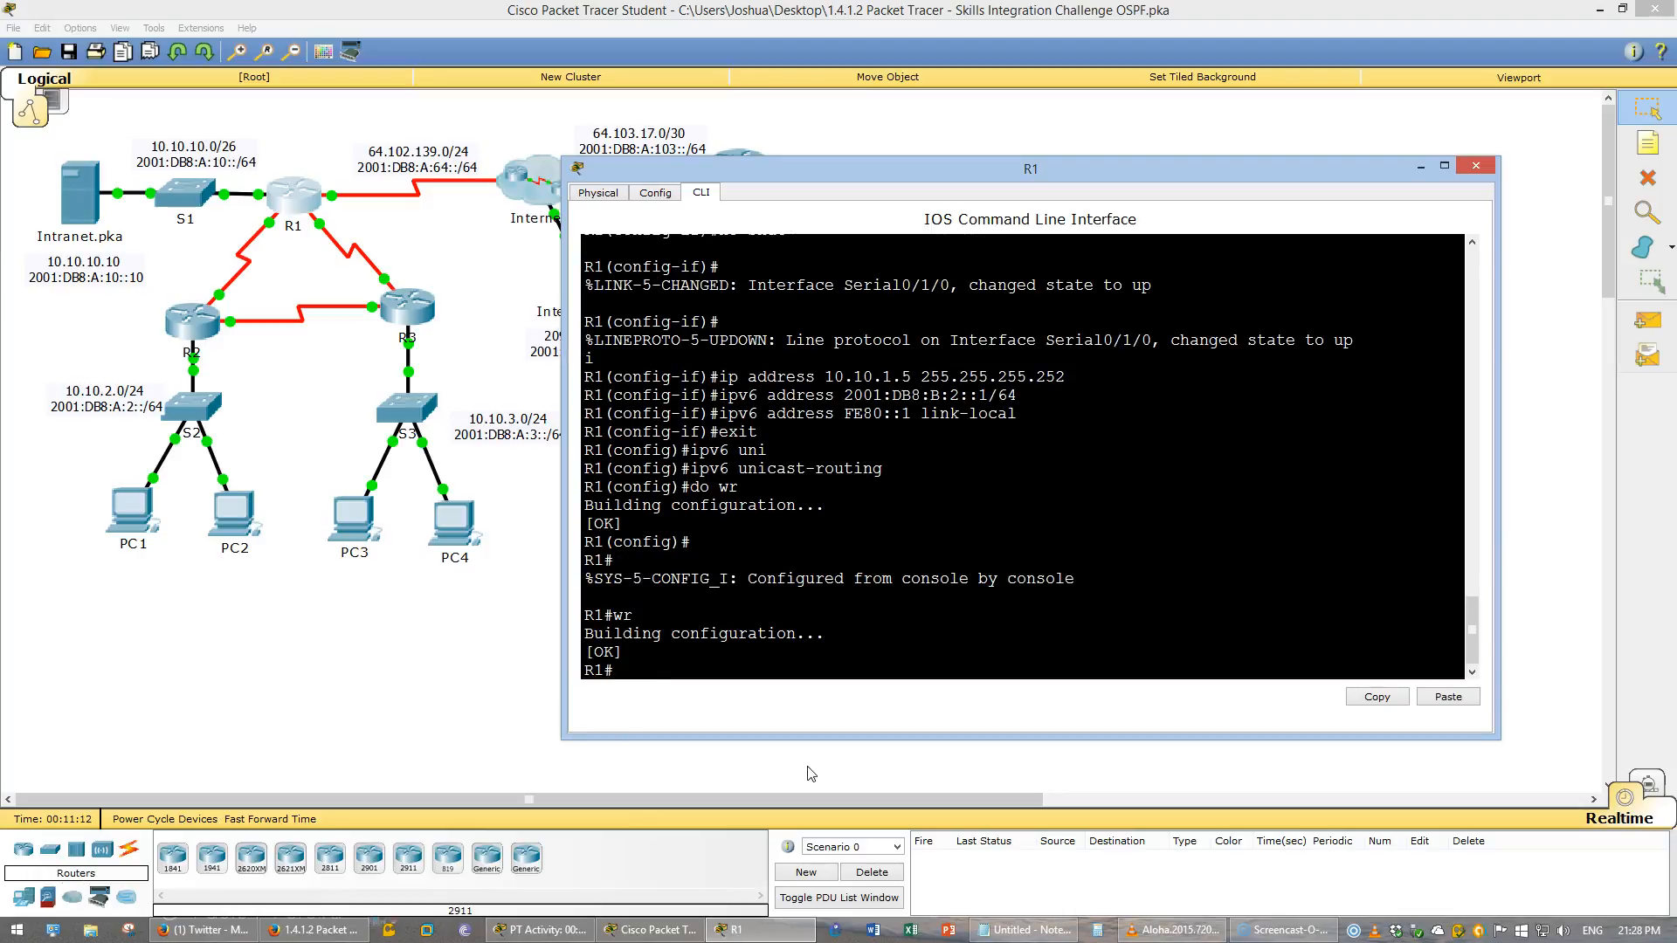
- Open R4's command line, enter privileged and global configuration modes, and enable IPv6 unicast routing
key("alt+F4")
left_click(736, 166)
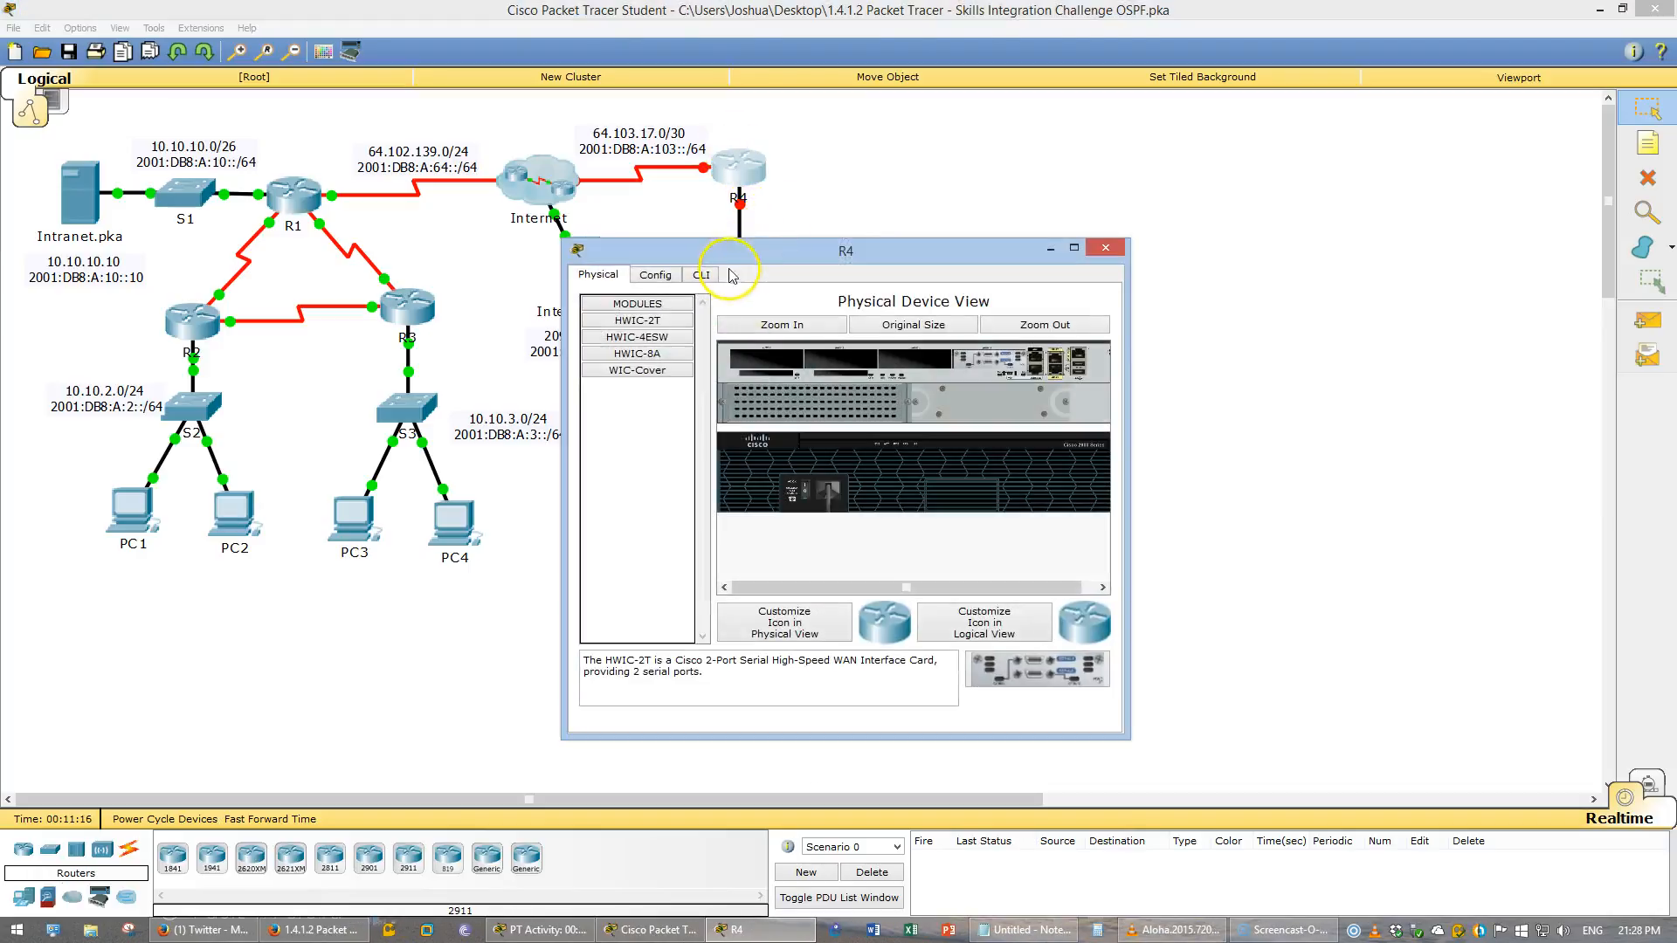
left_click(705, 275)
left_click_drag(1125, 389, 1498, 389)
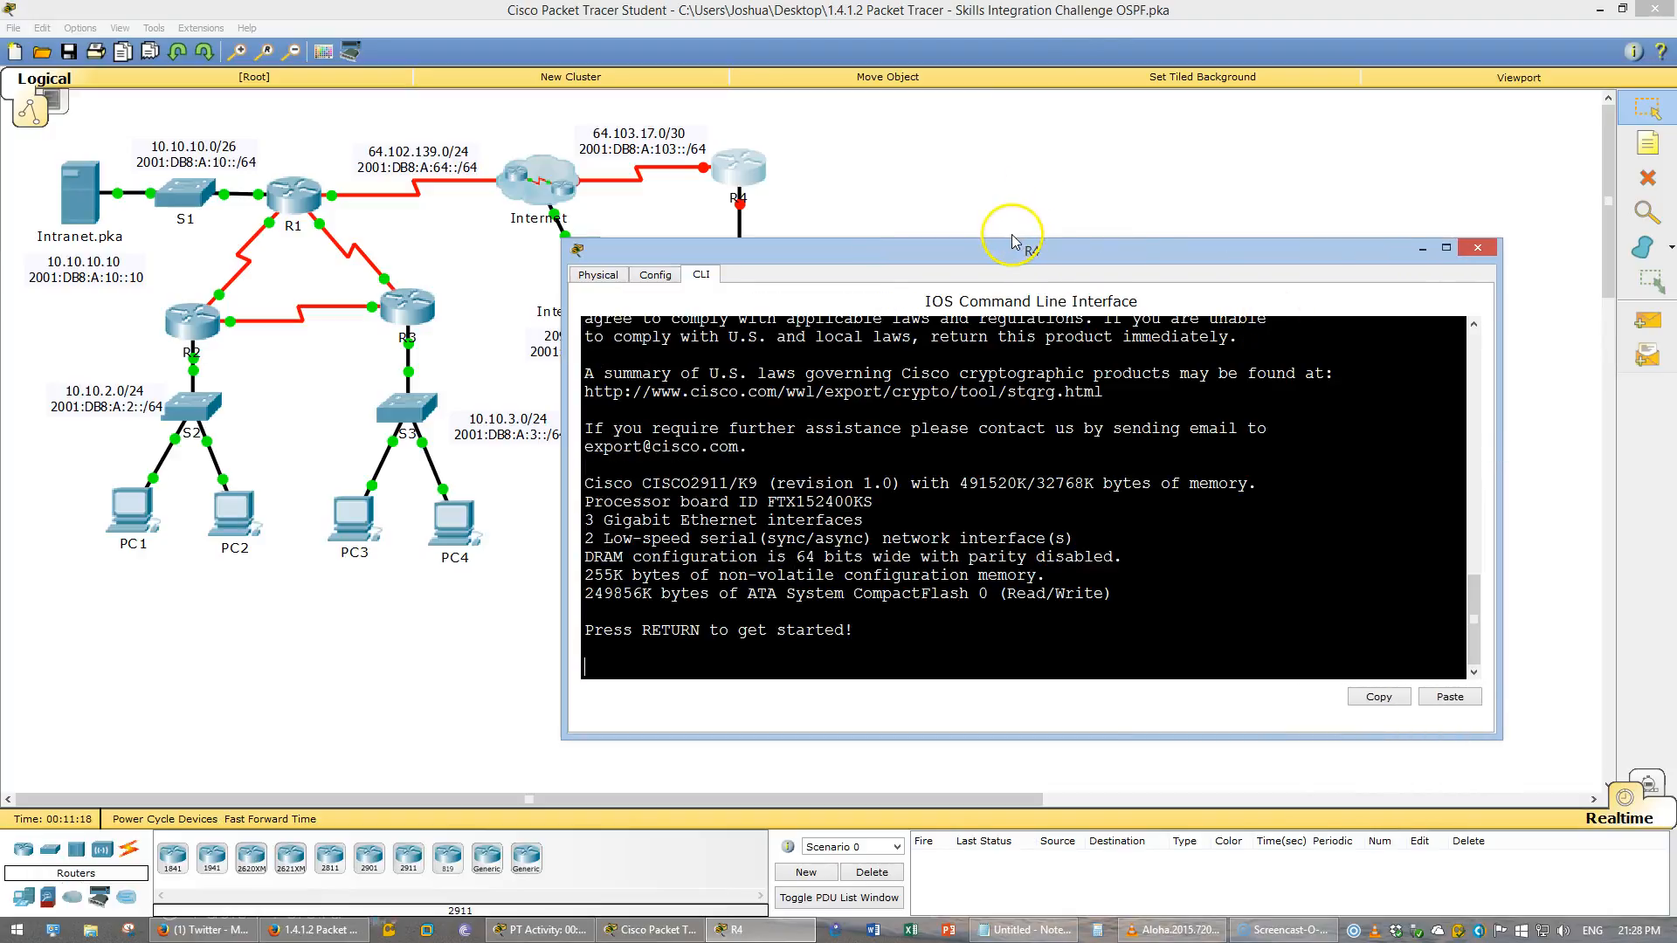
left_click_drag(1011, 237, 1009, 163)
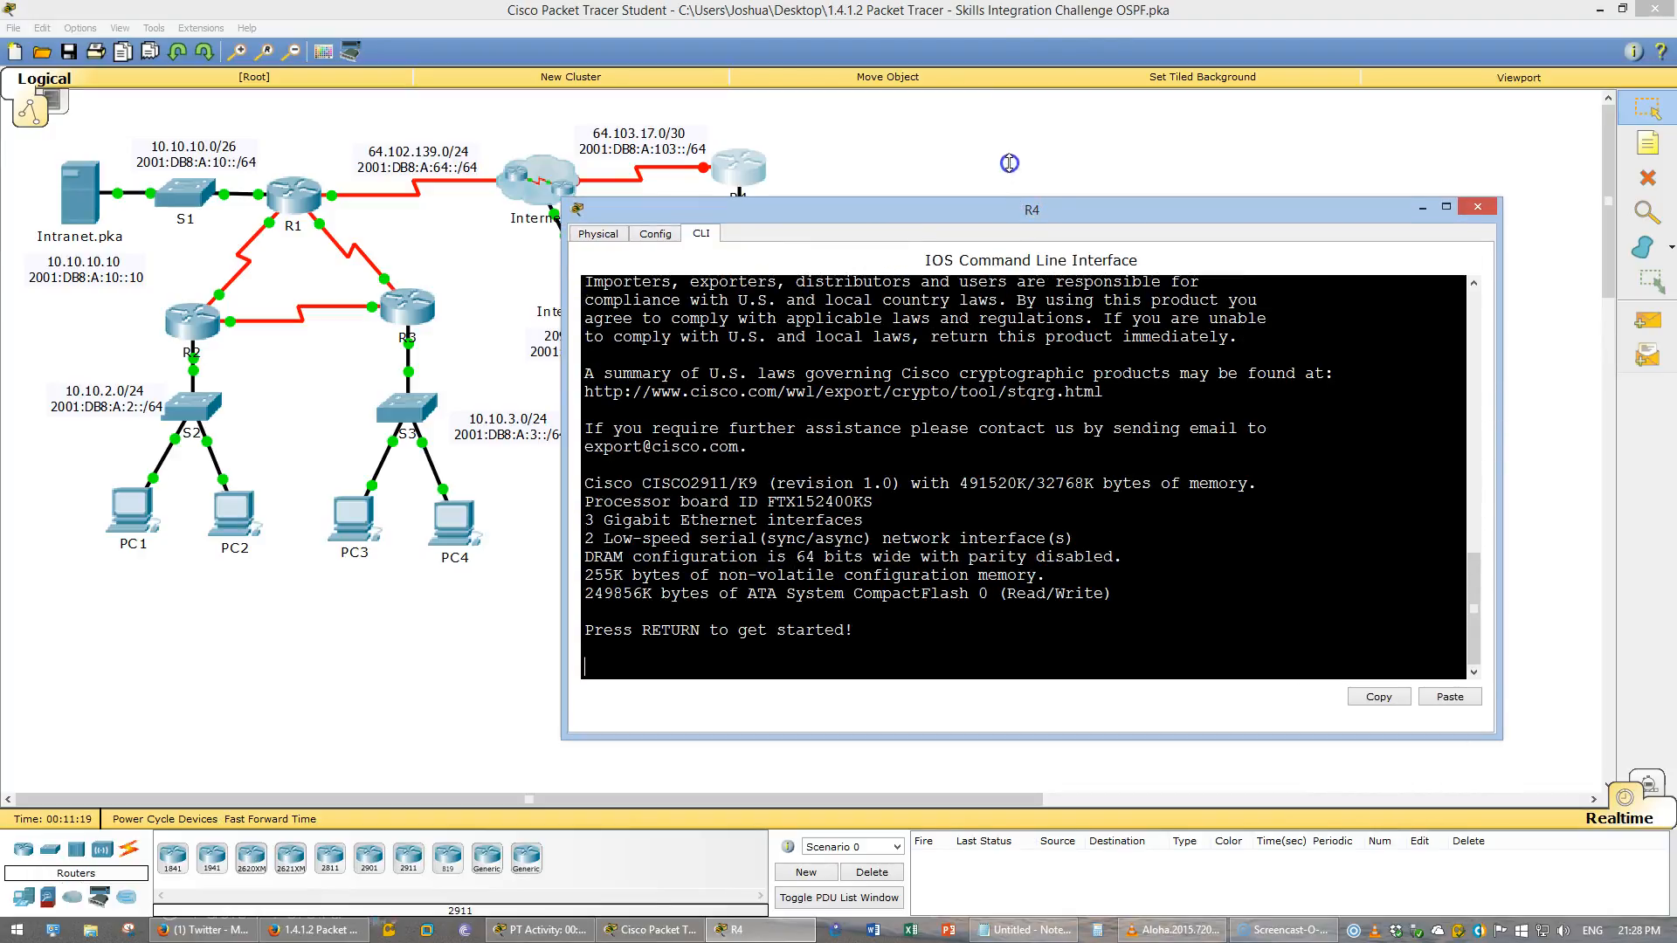
key("Return")
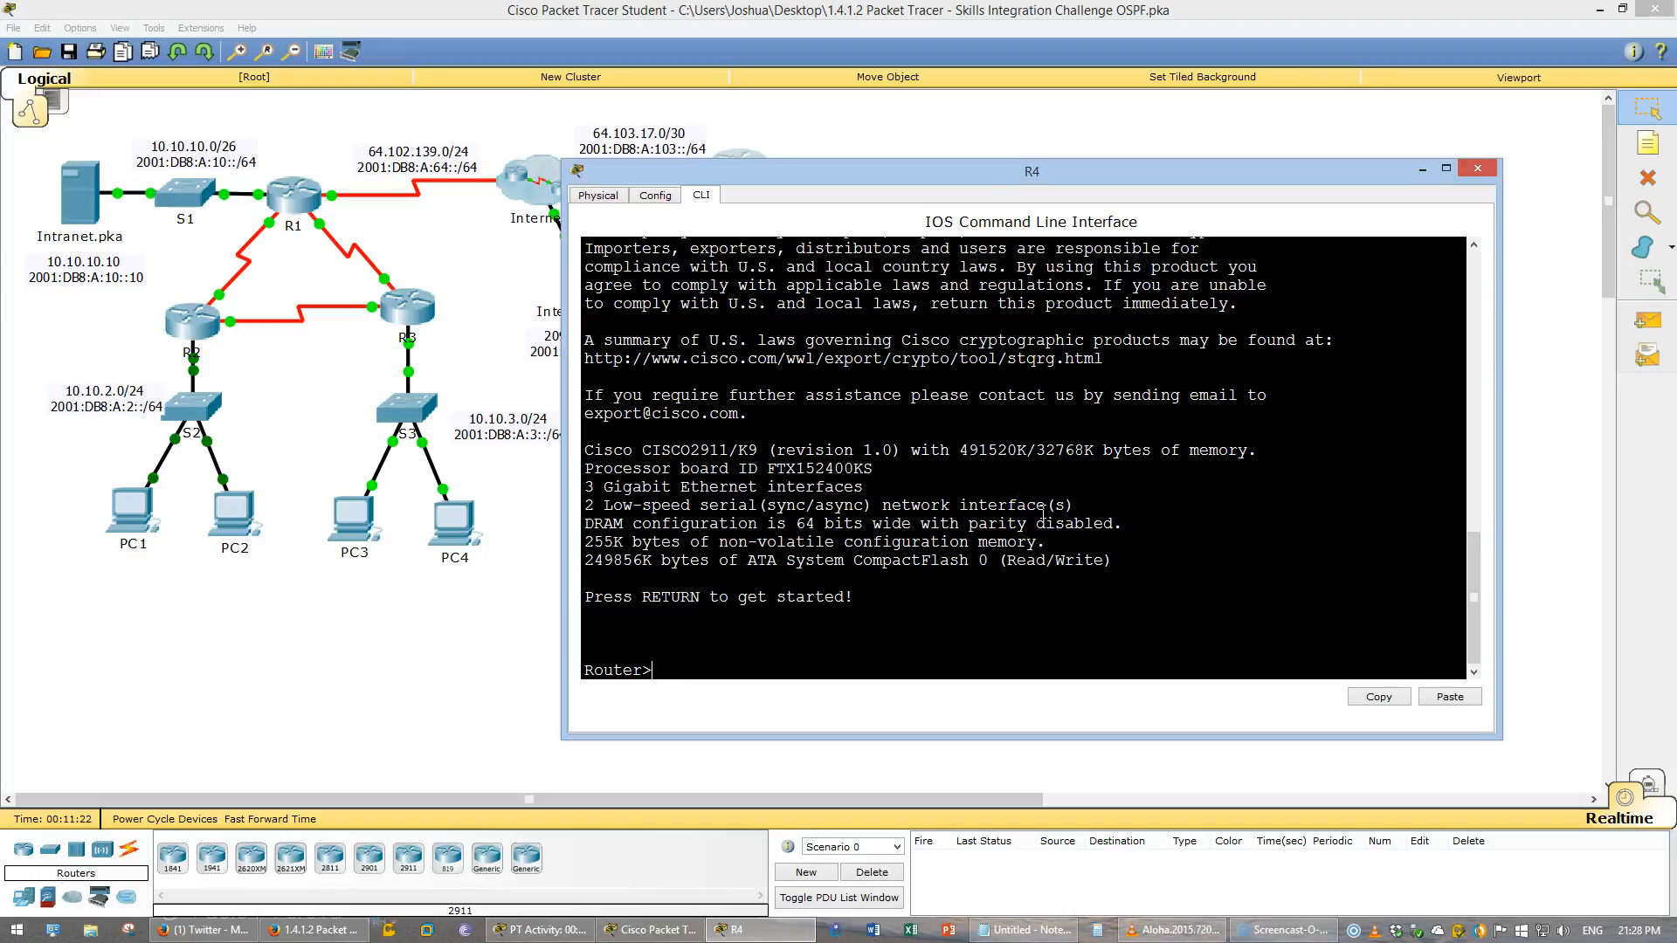
type("en")
key("Return")
type("conf t")
key("Return")
type("ipv6 uin")
key("Tab")
key("BackSpace")
key("BackSpace")
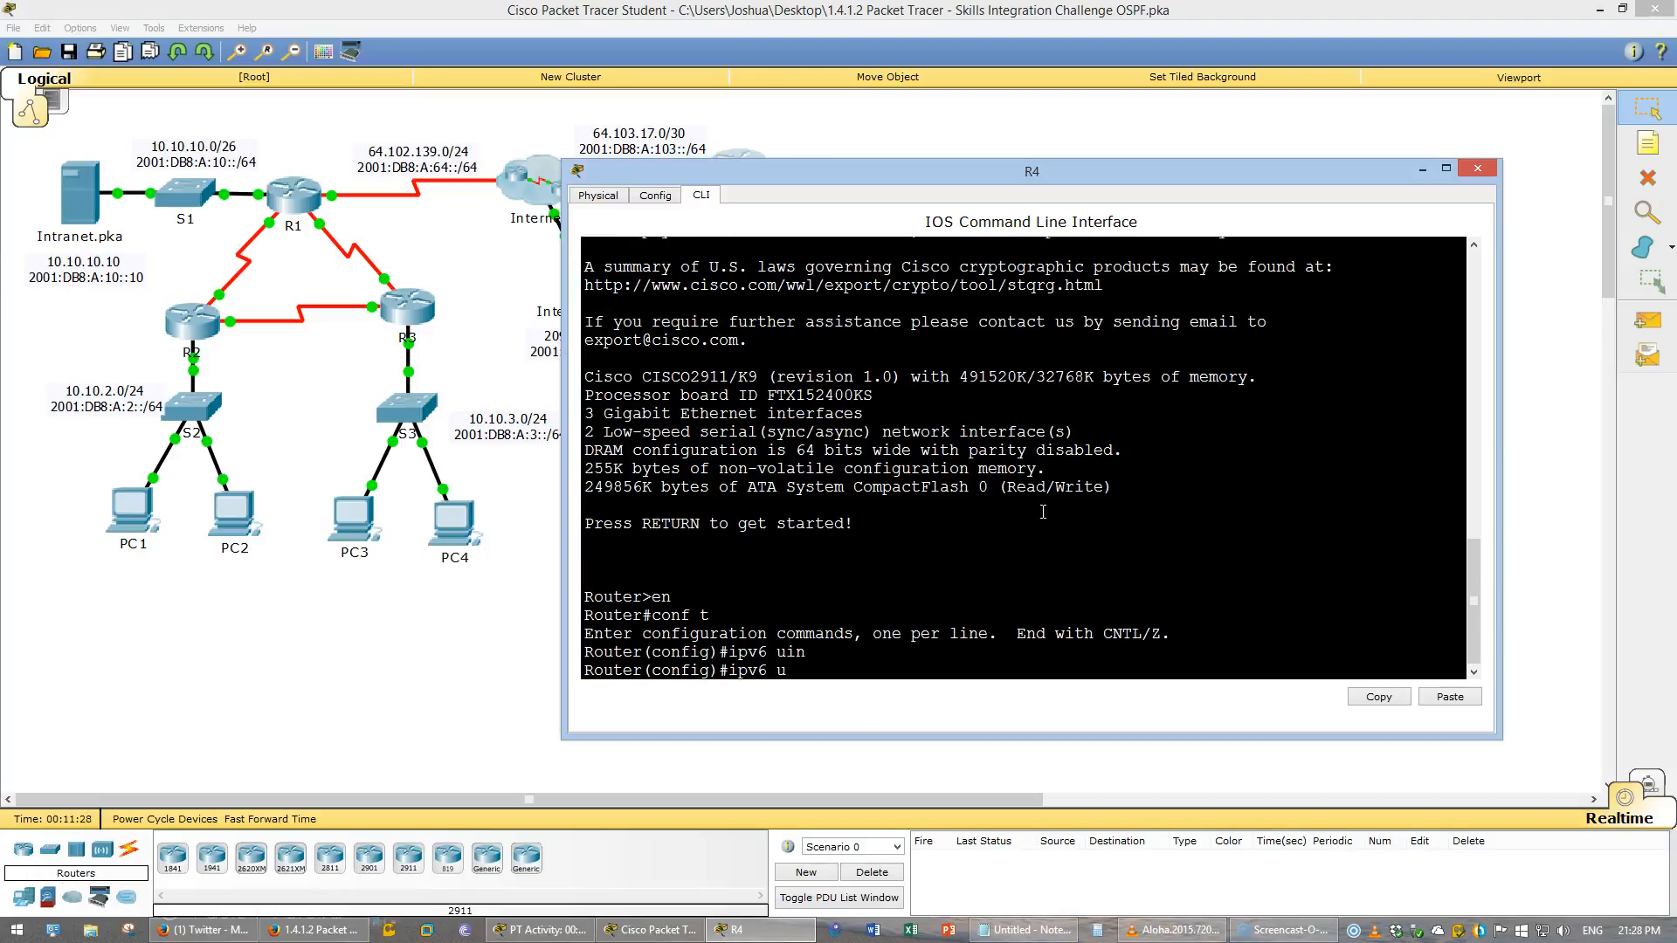
type("n")
key("Tab")
key("Return")
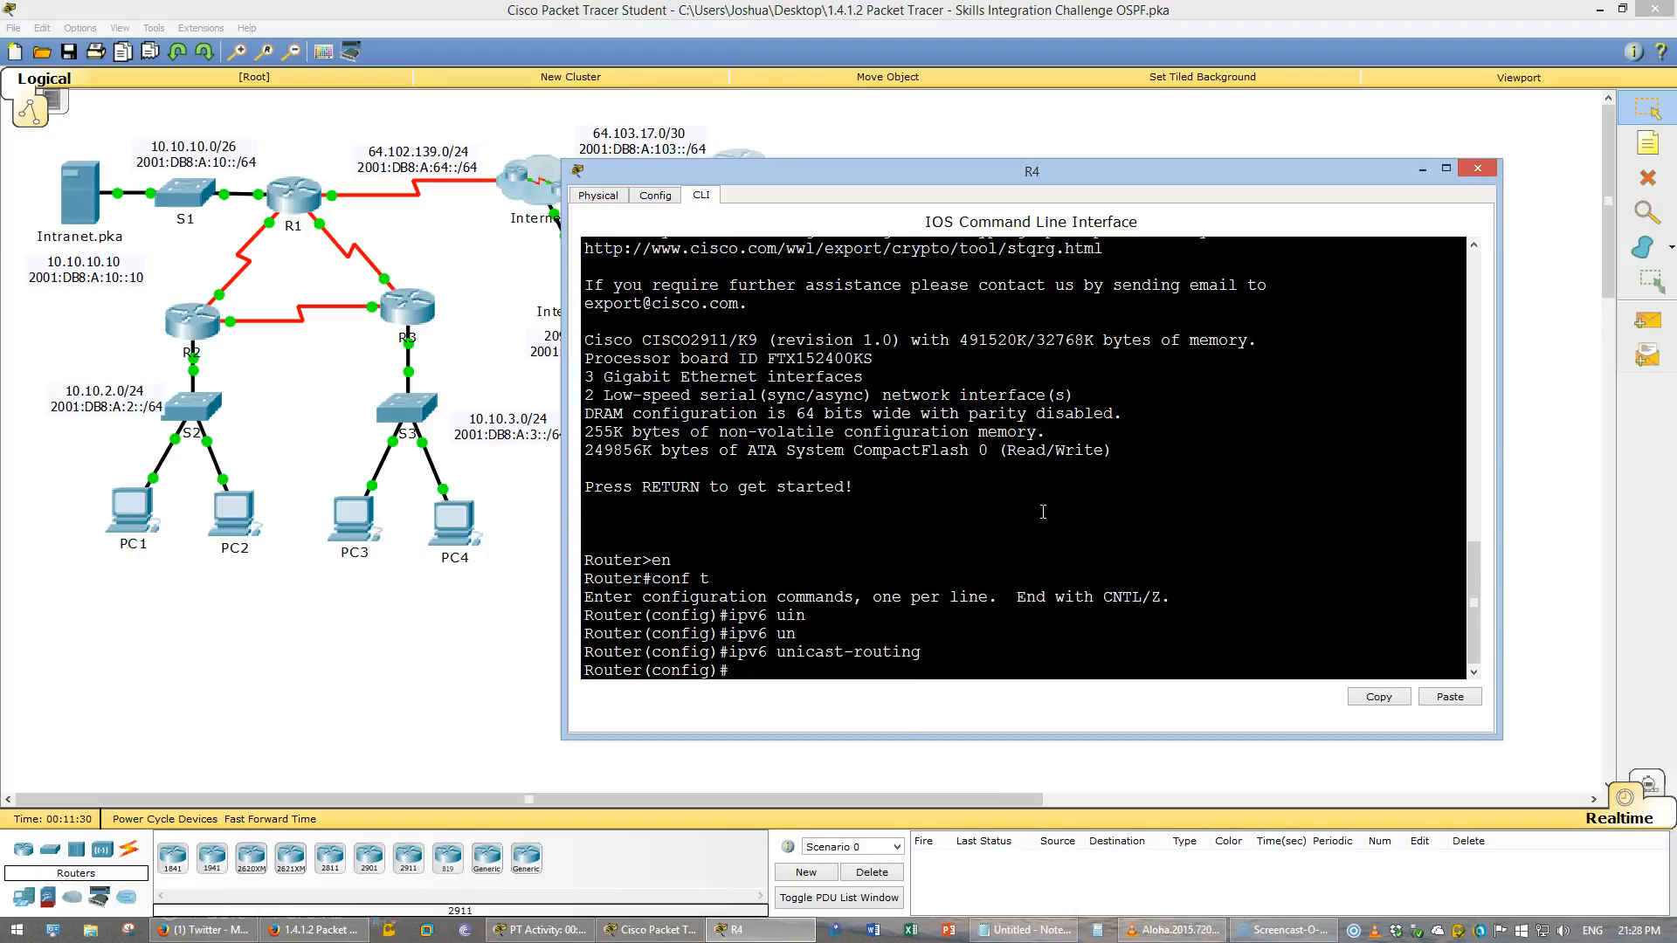
- Set the router's hostname to R4
type("hos")
key("Tab")
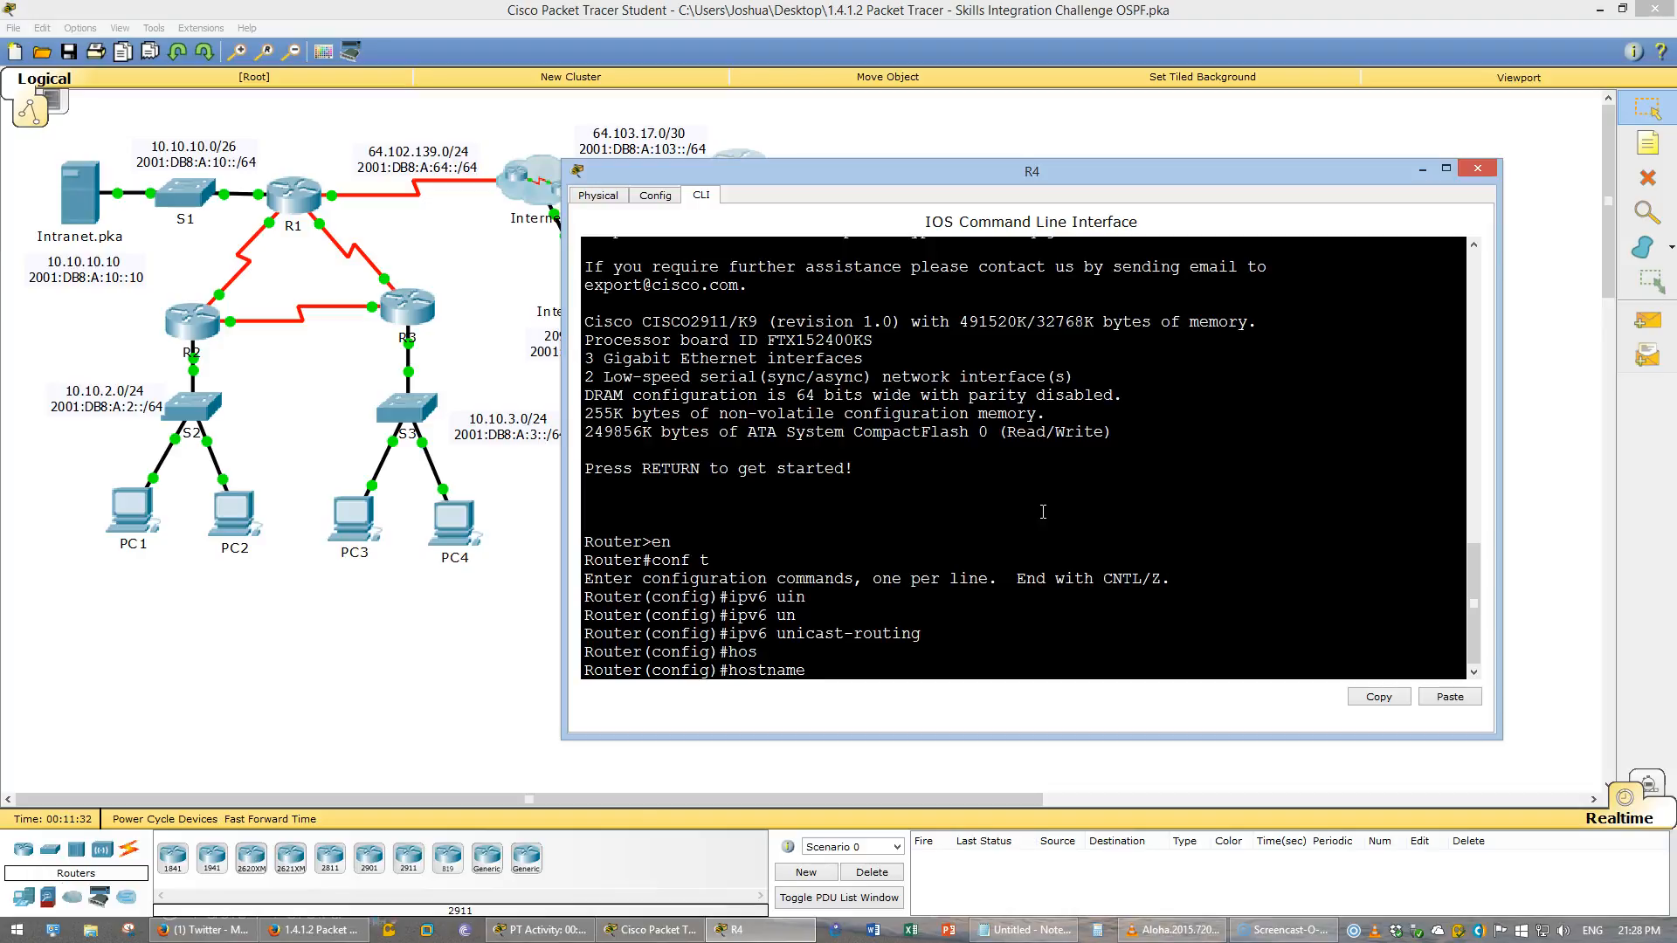
type("R4")
key("Return")
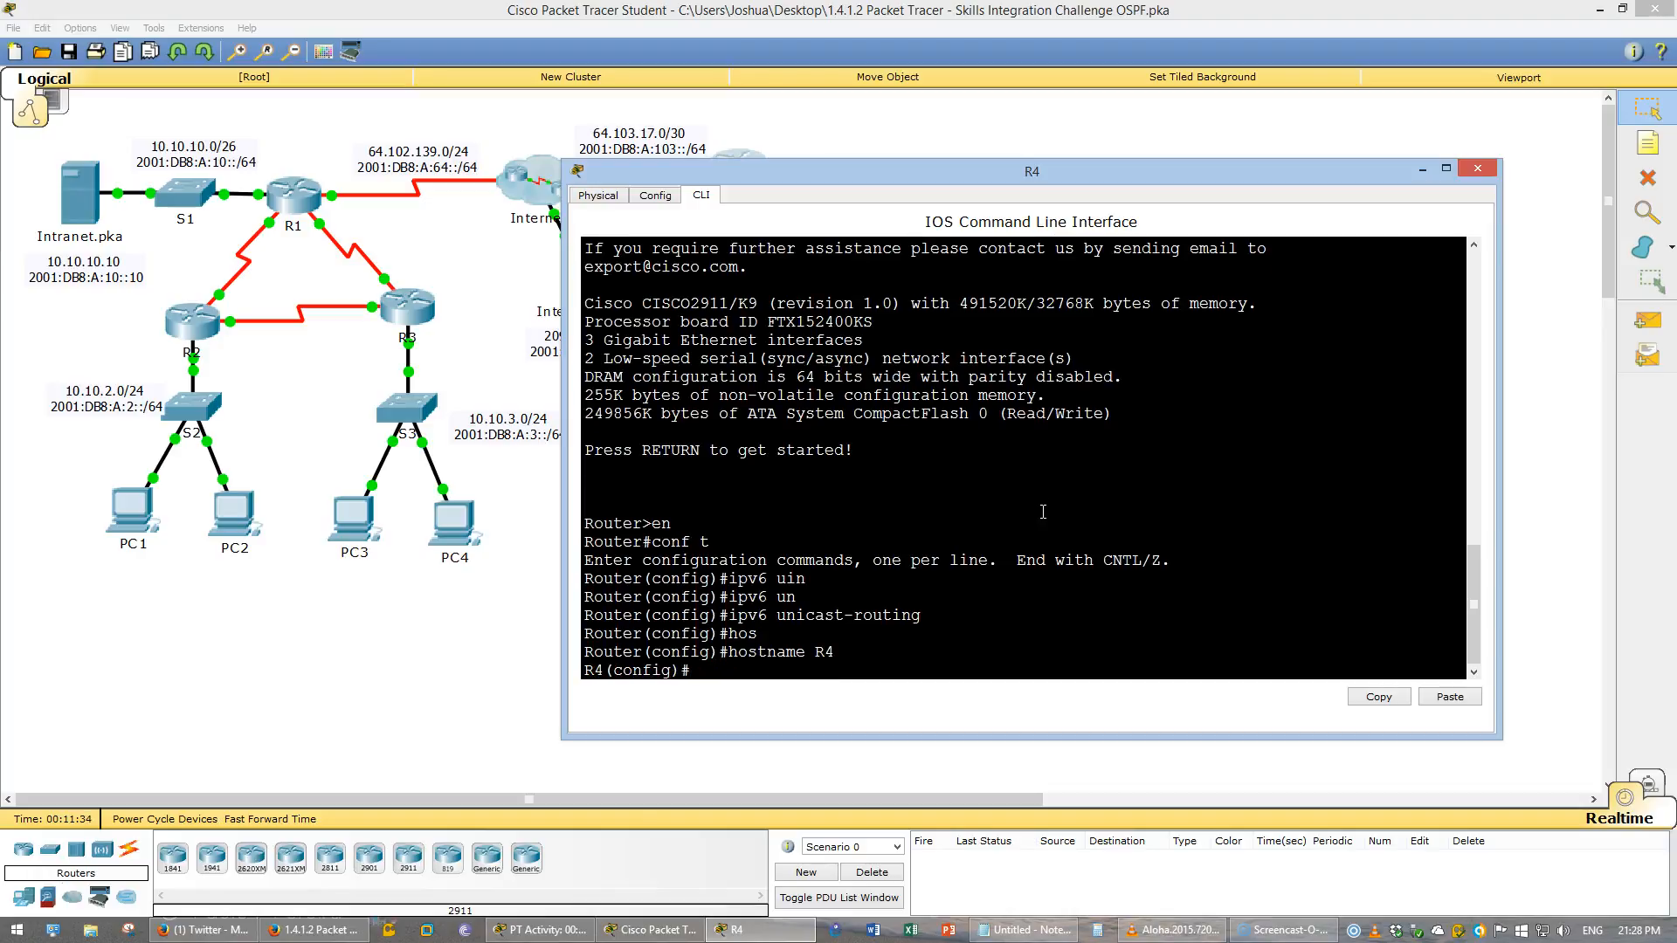
- Set R4's privileged EXEC enable secret password
key("alt+Tab")
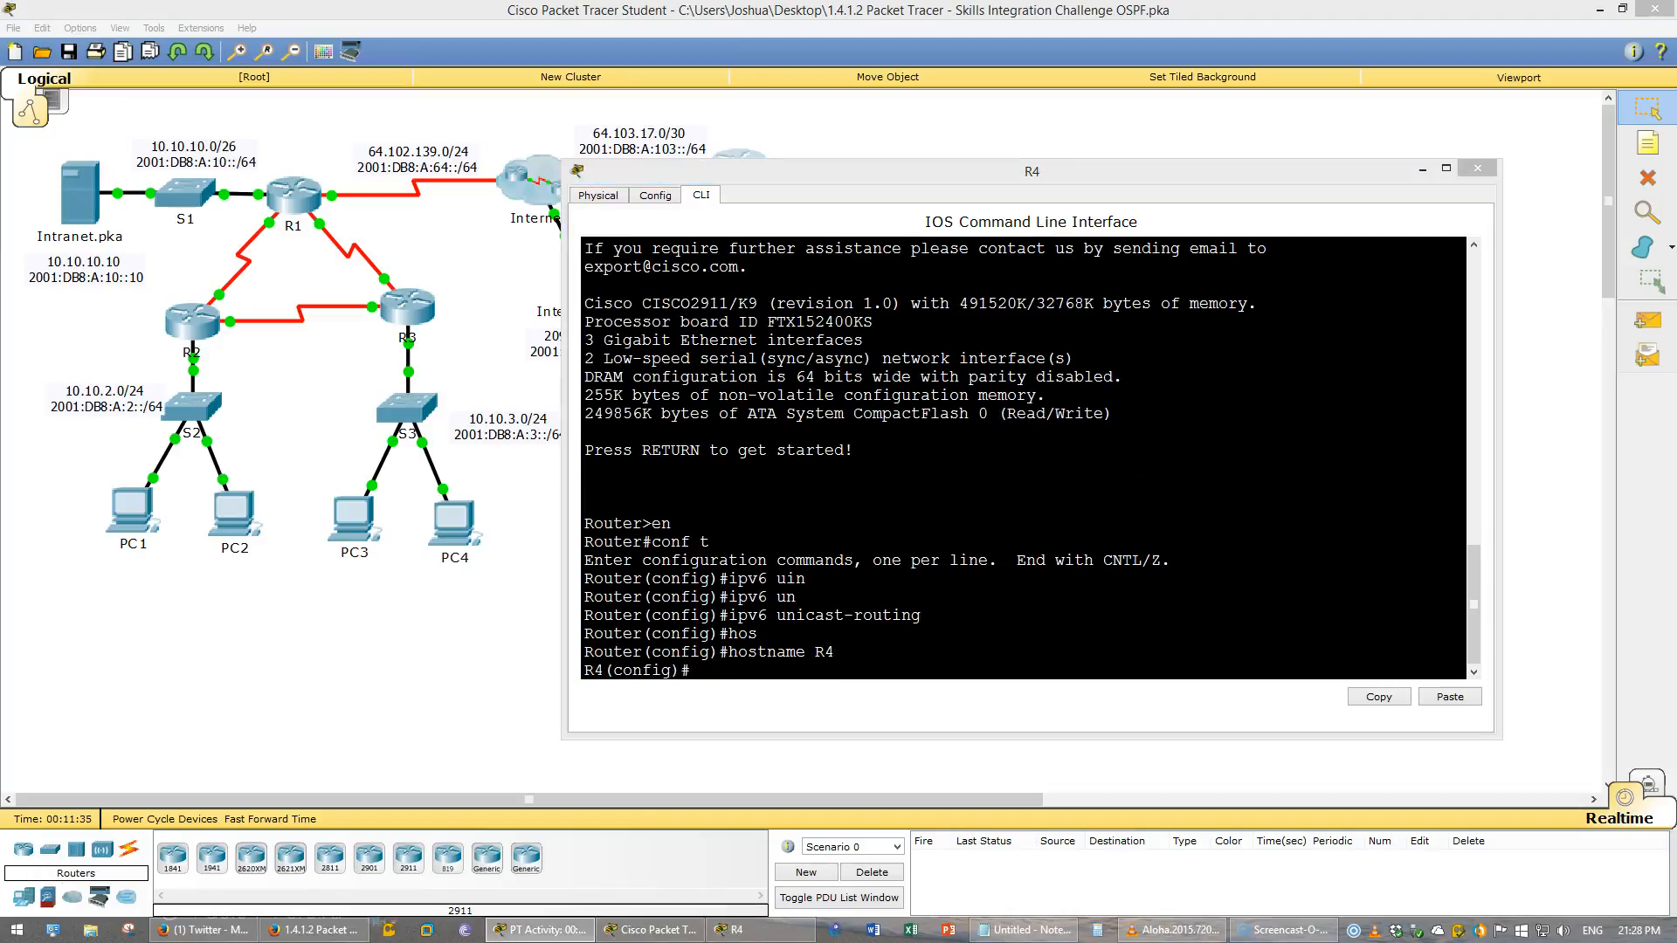
key("alt+Tab")
type("enabl")
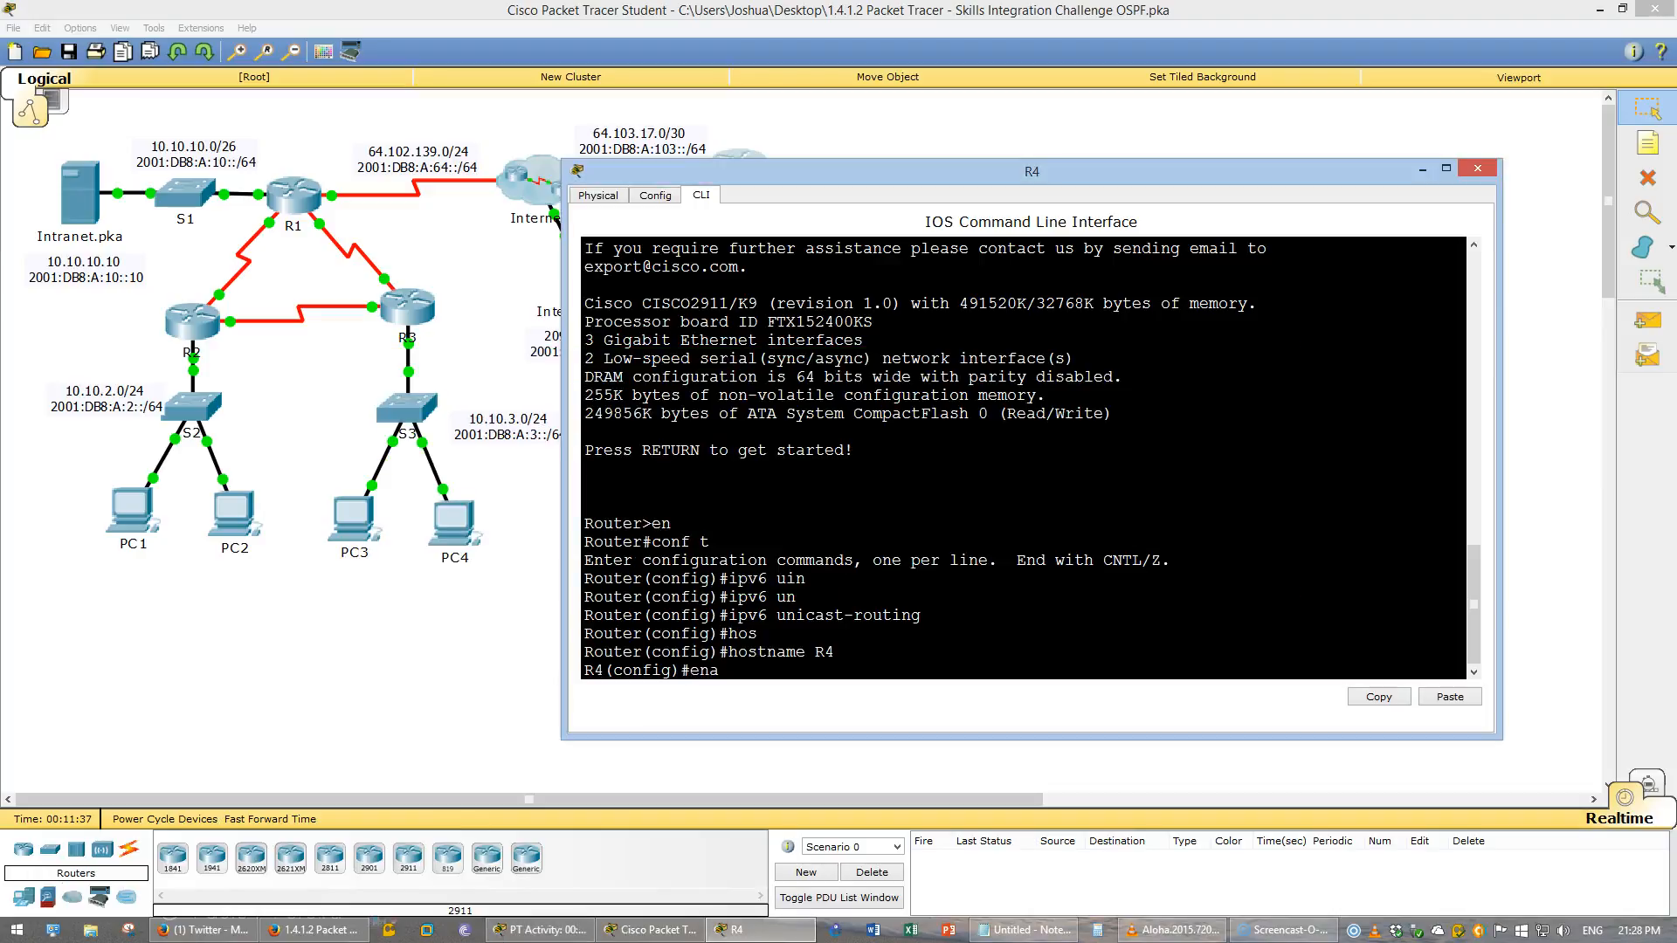
key("Tab")
type("se")
key("Tab")
type("cisco")
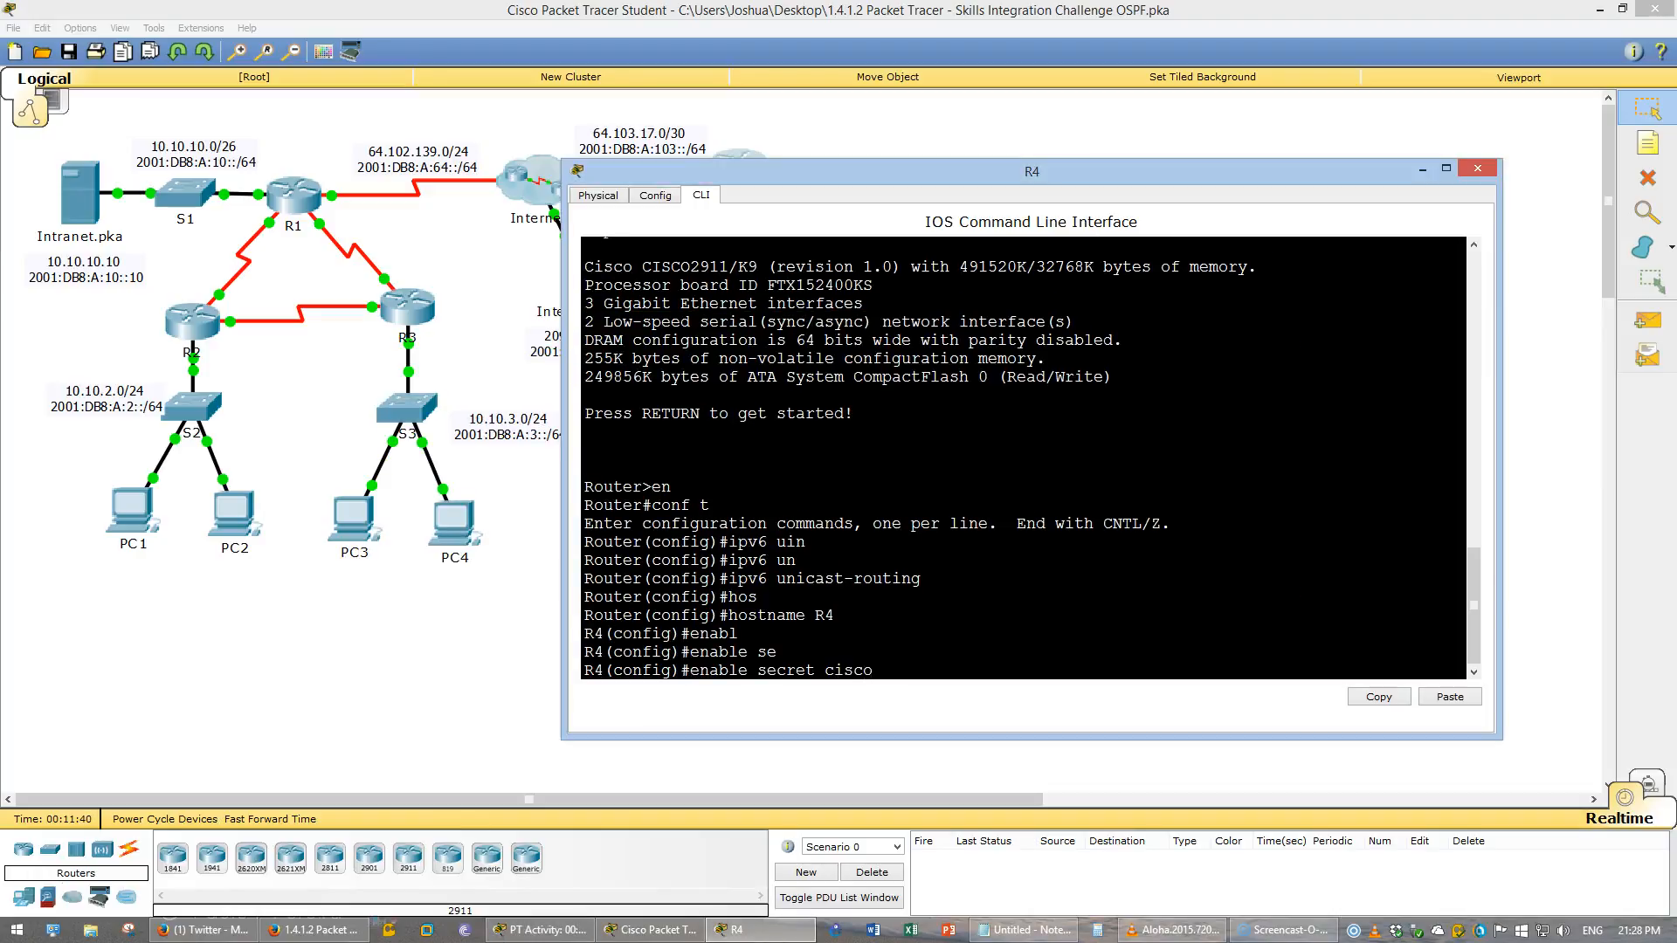
key("Return")
- Configure R4's MOTD banner as "Warning! Unauthorized Access Prohibited!"
type("ban")
key("Tab")
type("m")
key("Tab")
type("\"")
key("Return")
type("Warni")
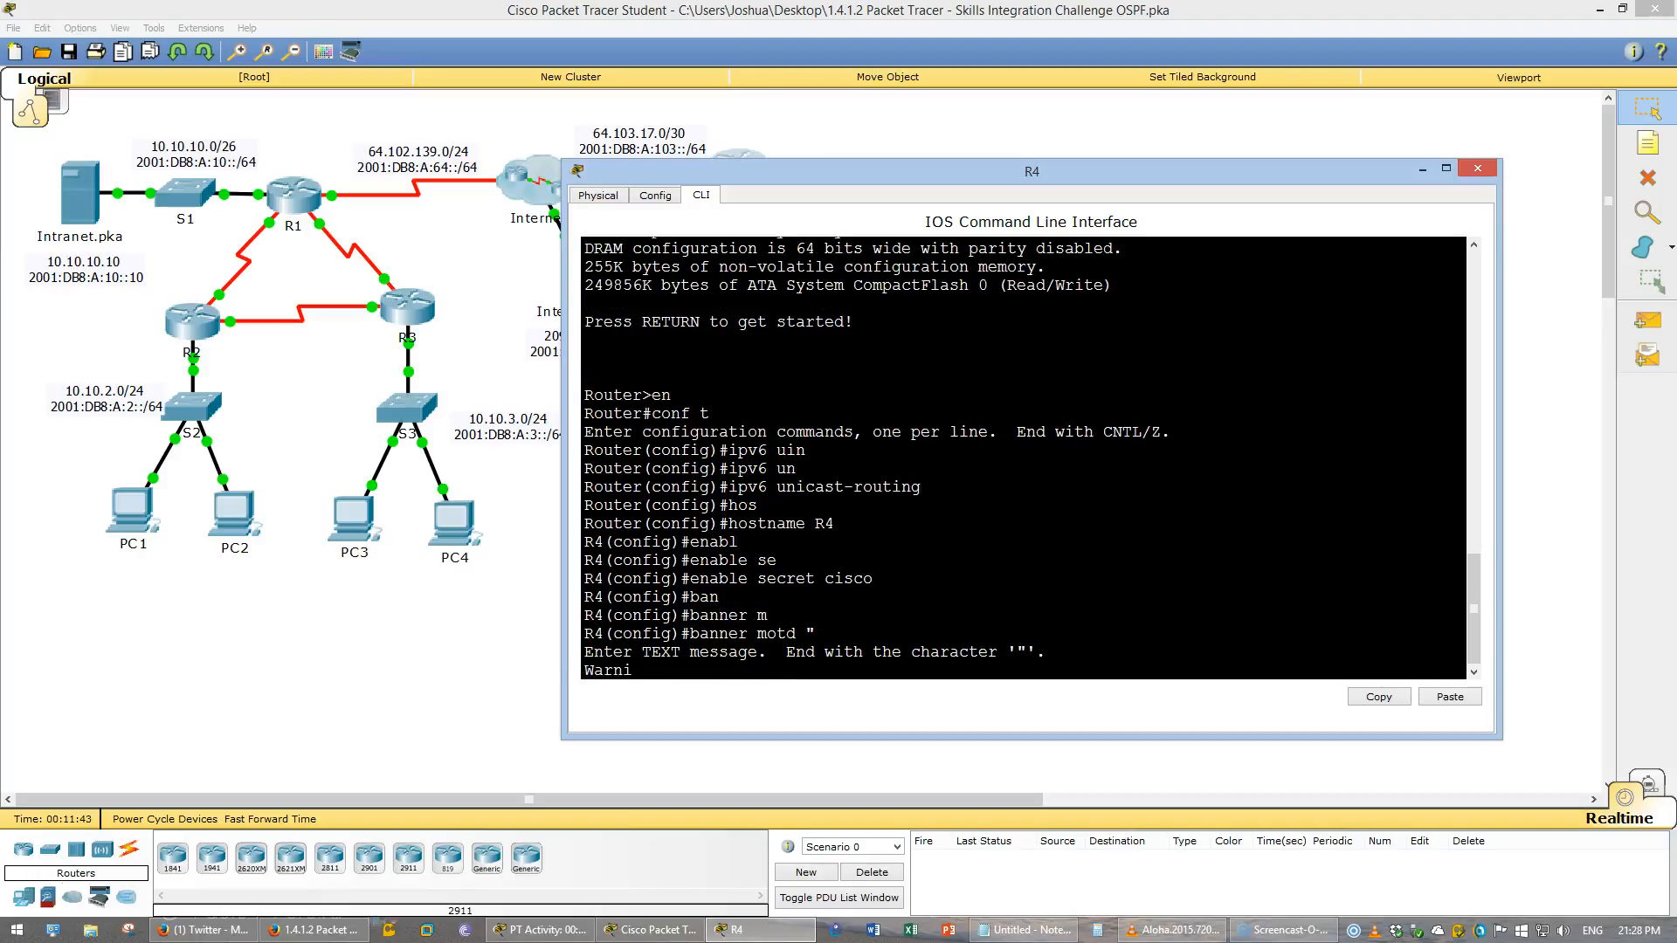
type("ng! Unauthorized A")
type("cce")
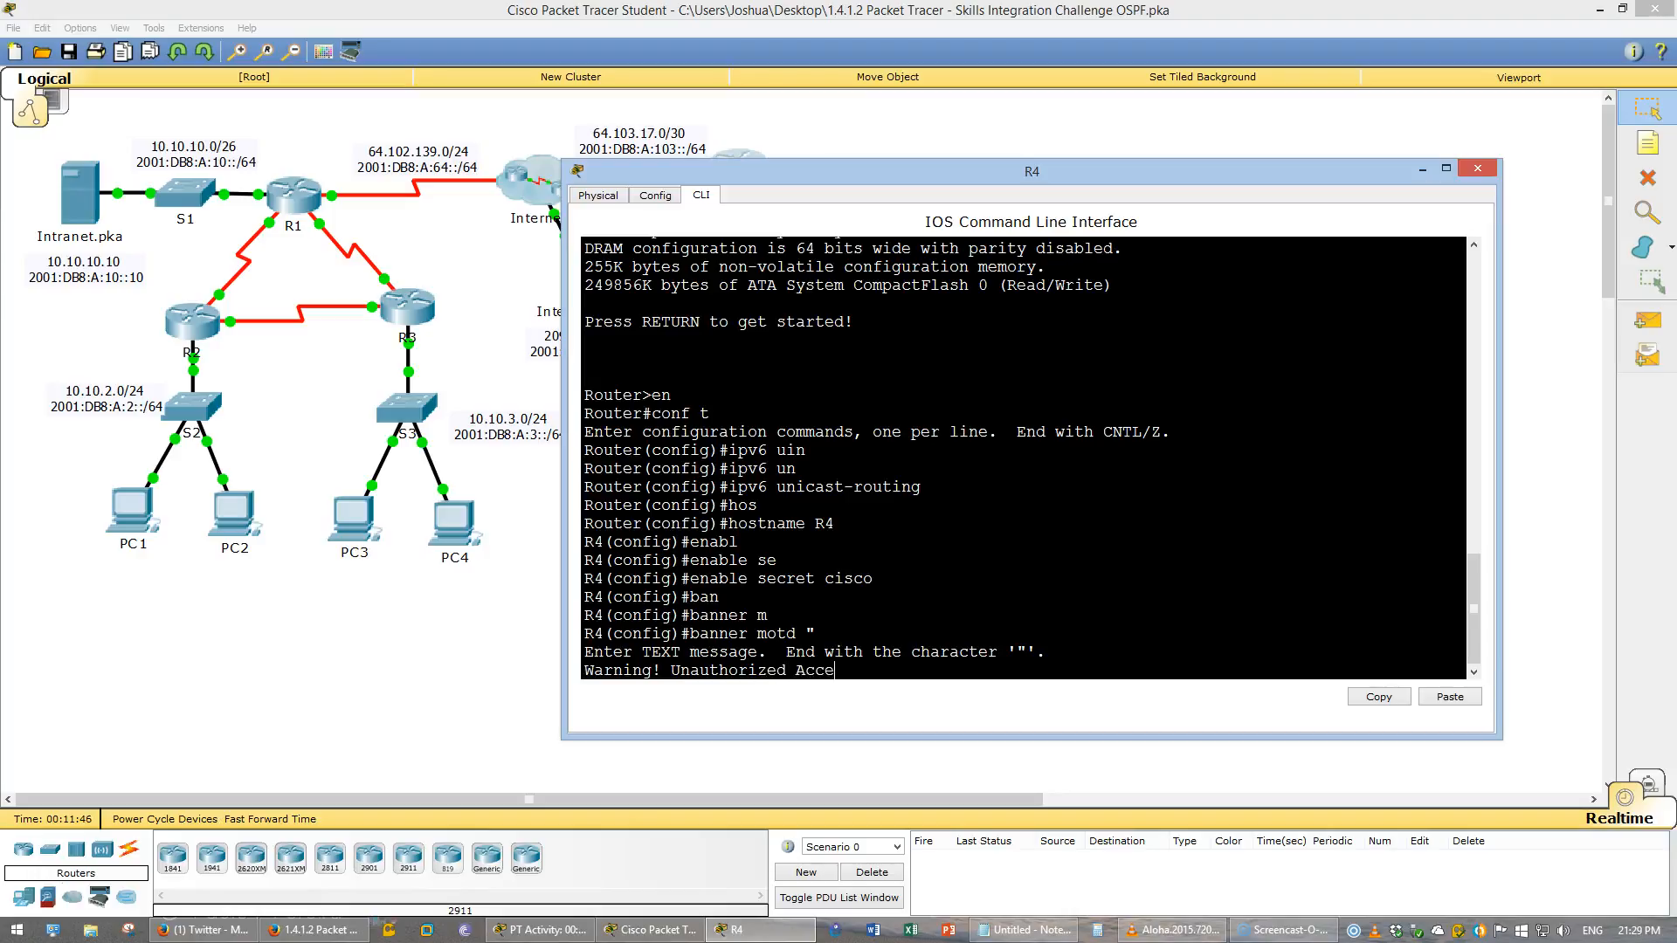
type("ss Prohibited!\"")
key("Return")
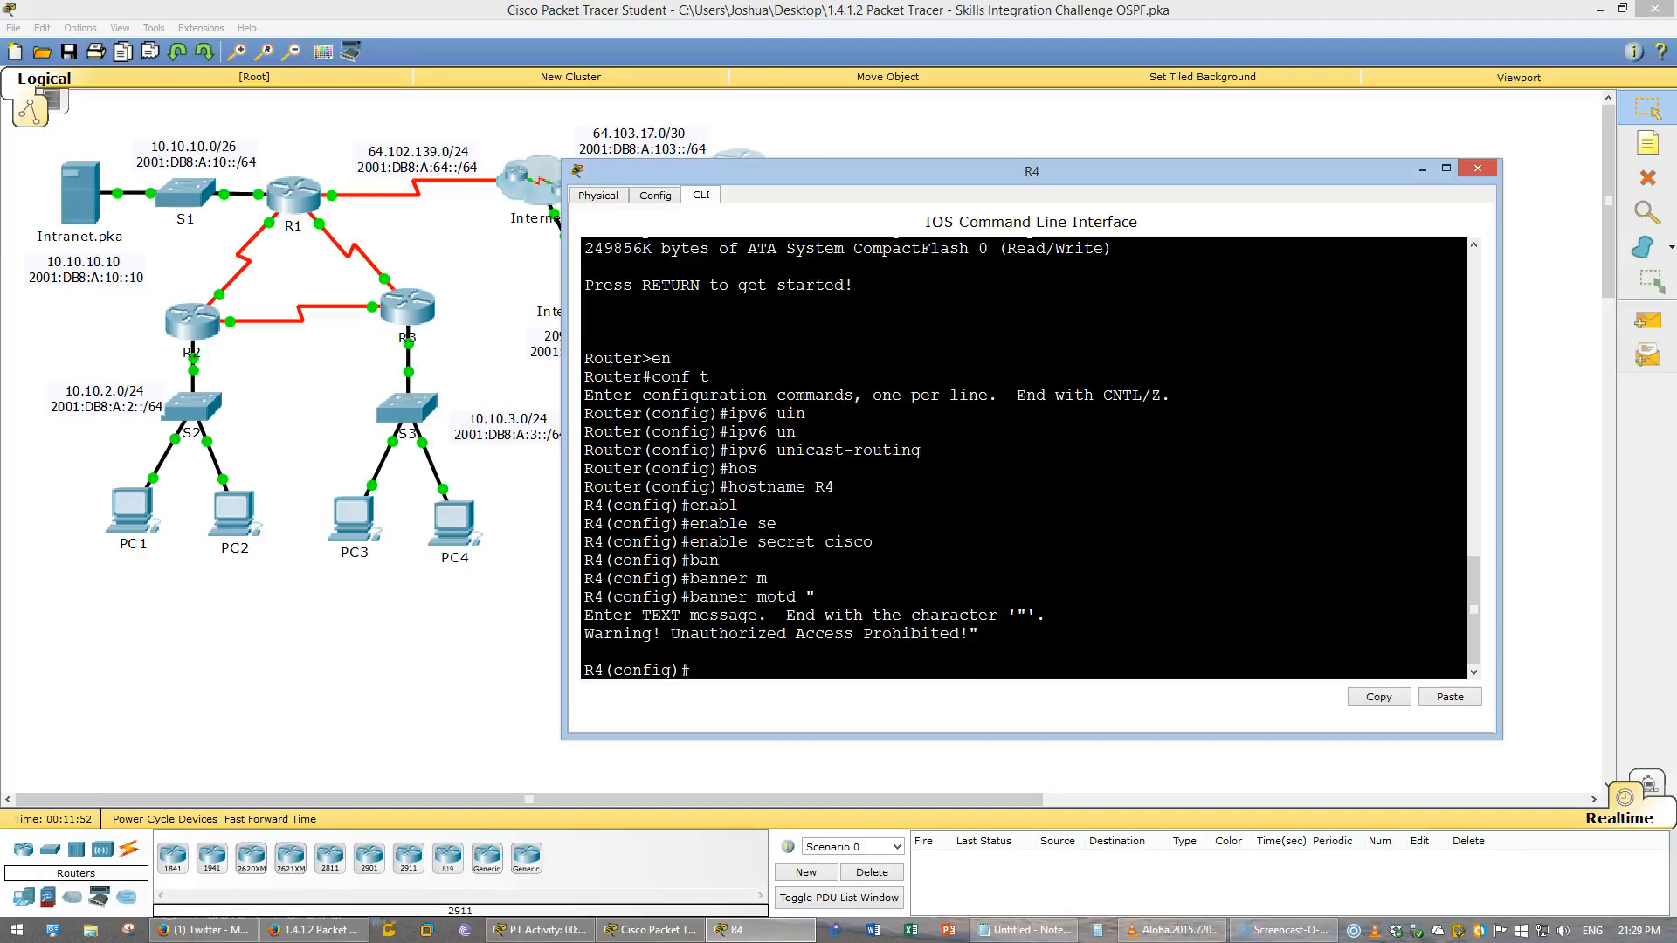
- Select interface G0/0 on R4 and bring it up with no shutdown
type("int")
key("alt+Tab")
key("alt+Tab")
type("g0/0")
key("Return")
type("no shut")
key("Return")
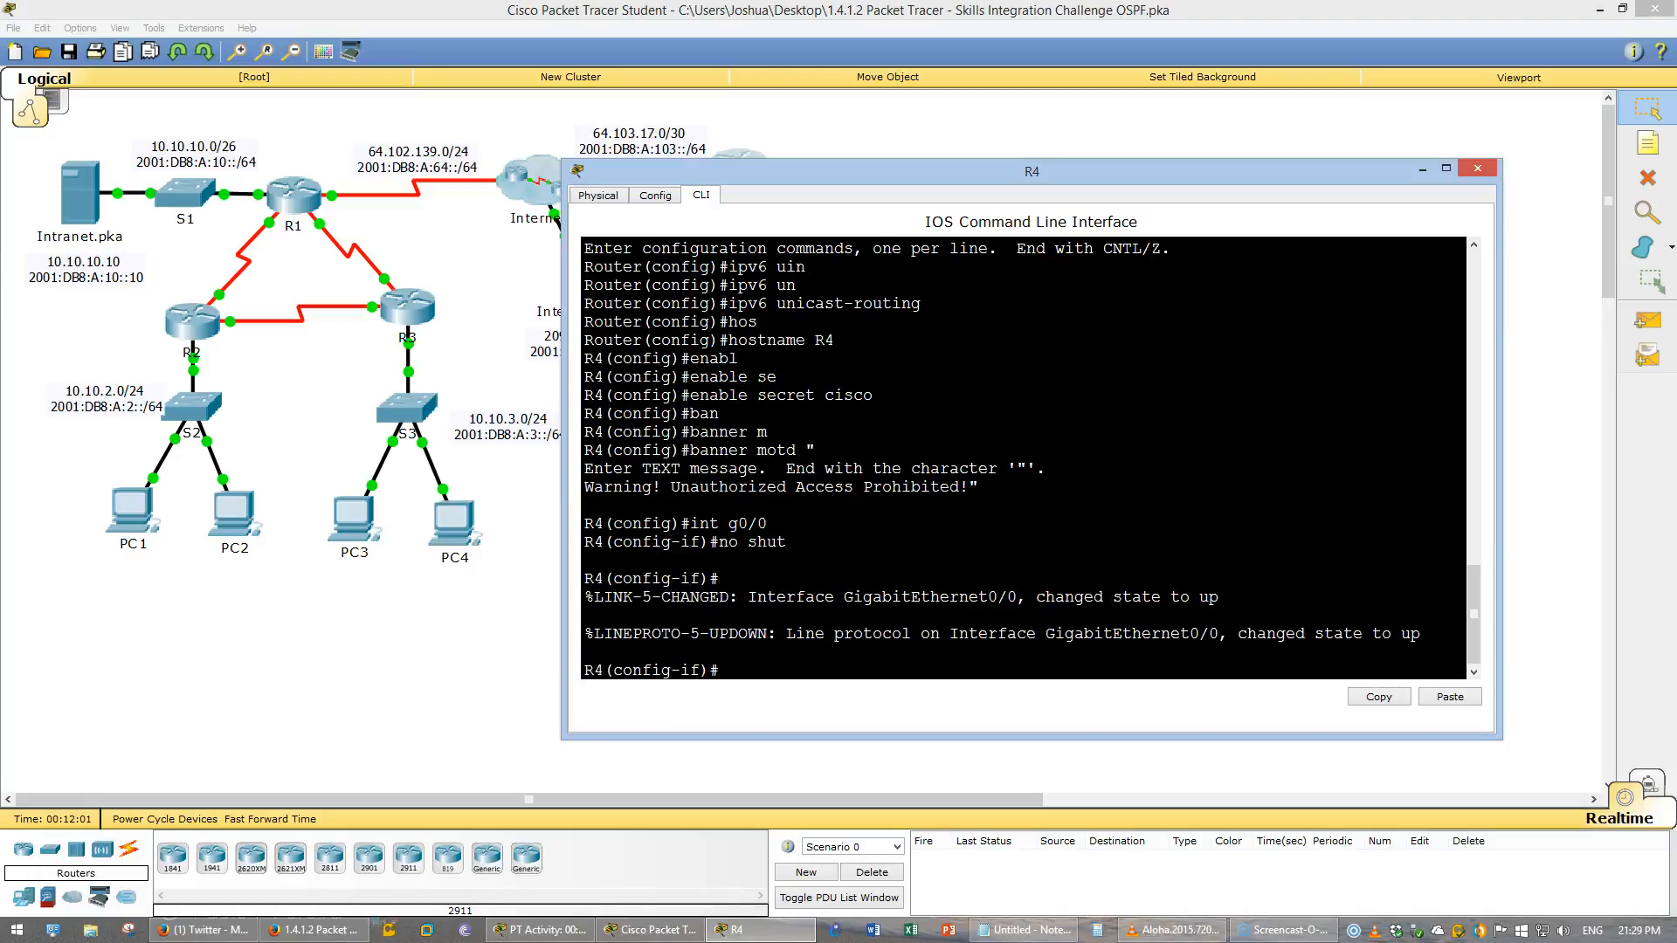
- Assign IPv4 address 10.10.4.1 with mask 255.255.255.0 to interface G0/0
type("ip address 10.10.4.1 255.255.255.0")
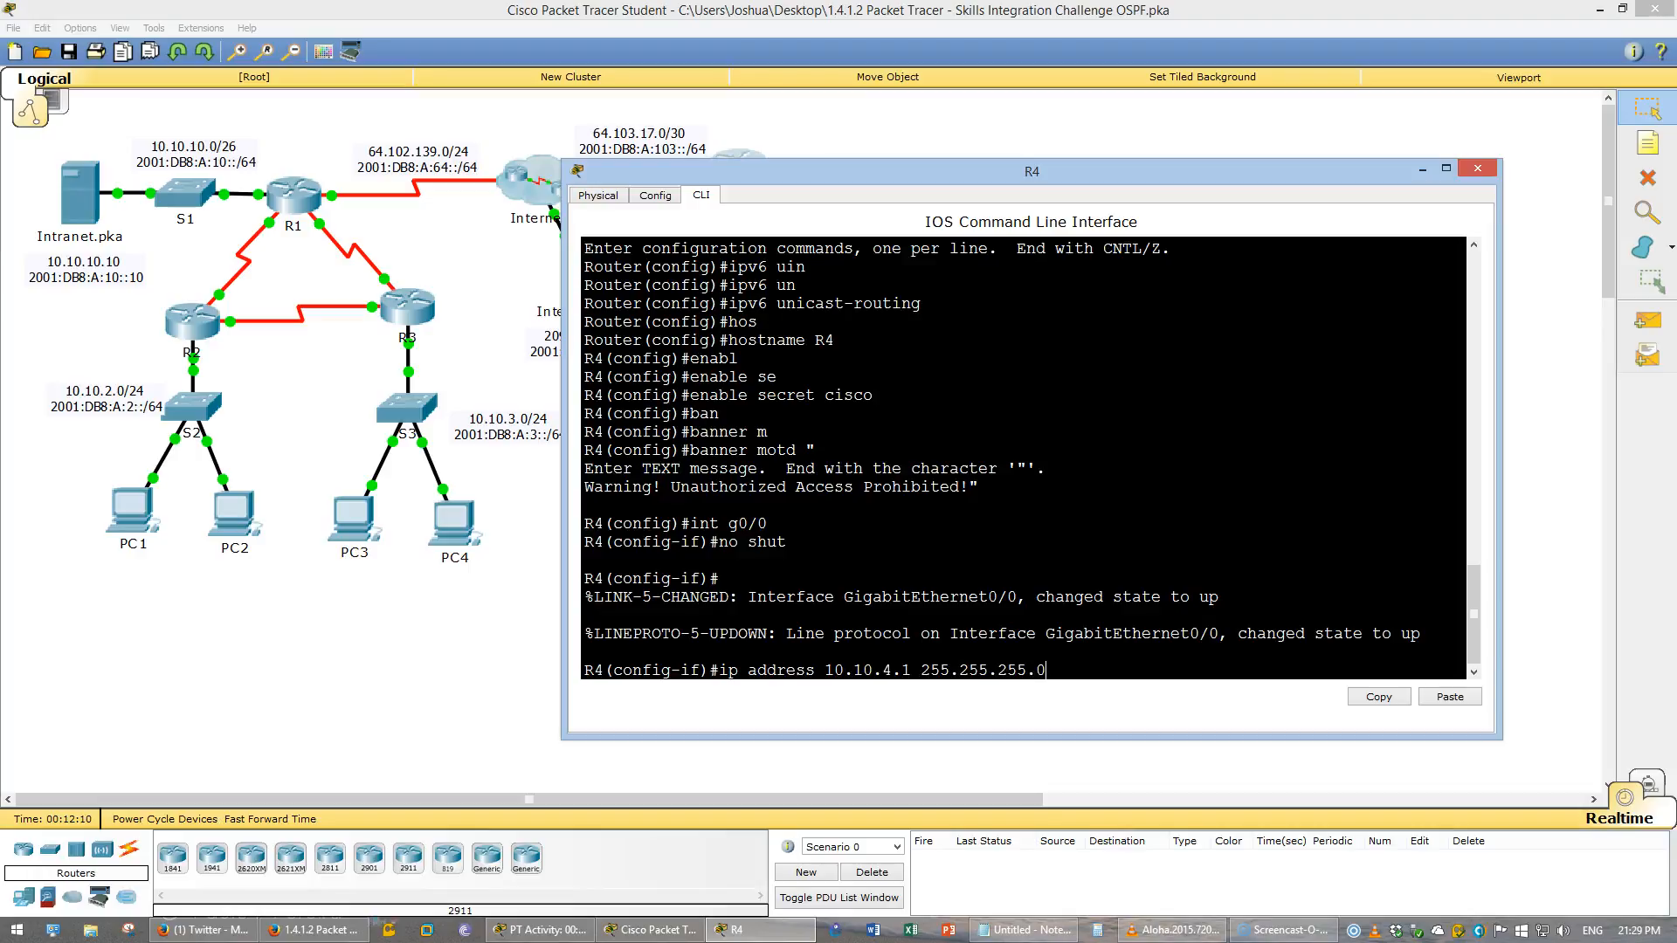
key("Return")
- Assign IPv6 address 2001:DB8:A:4::1/64 to interface G0/0
type("ipv")
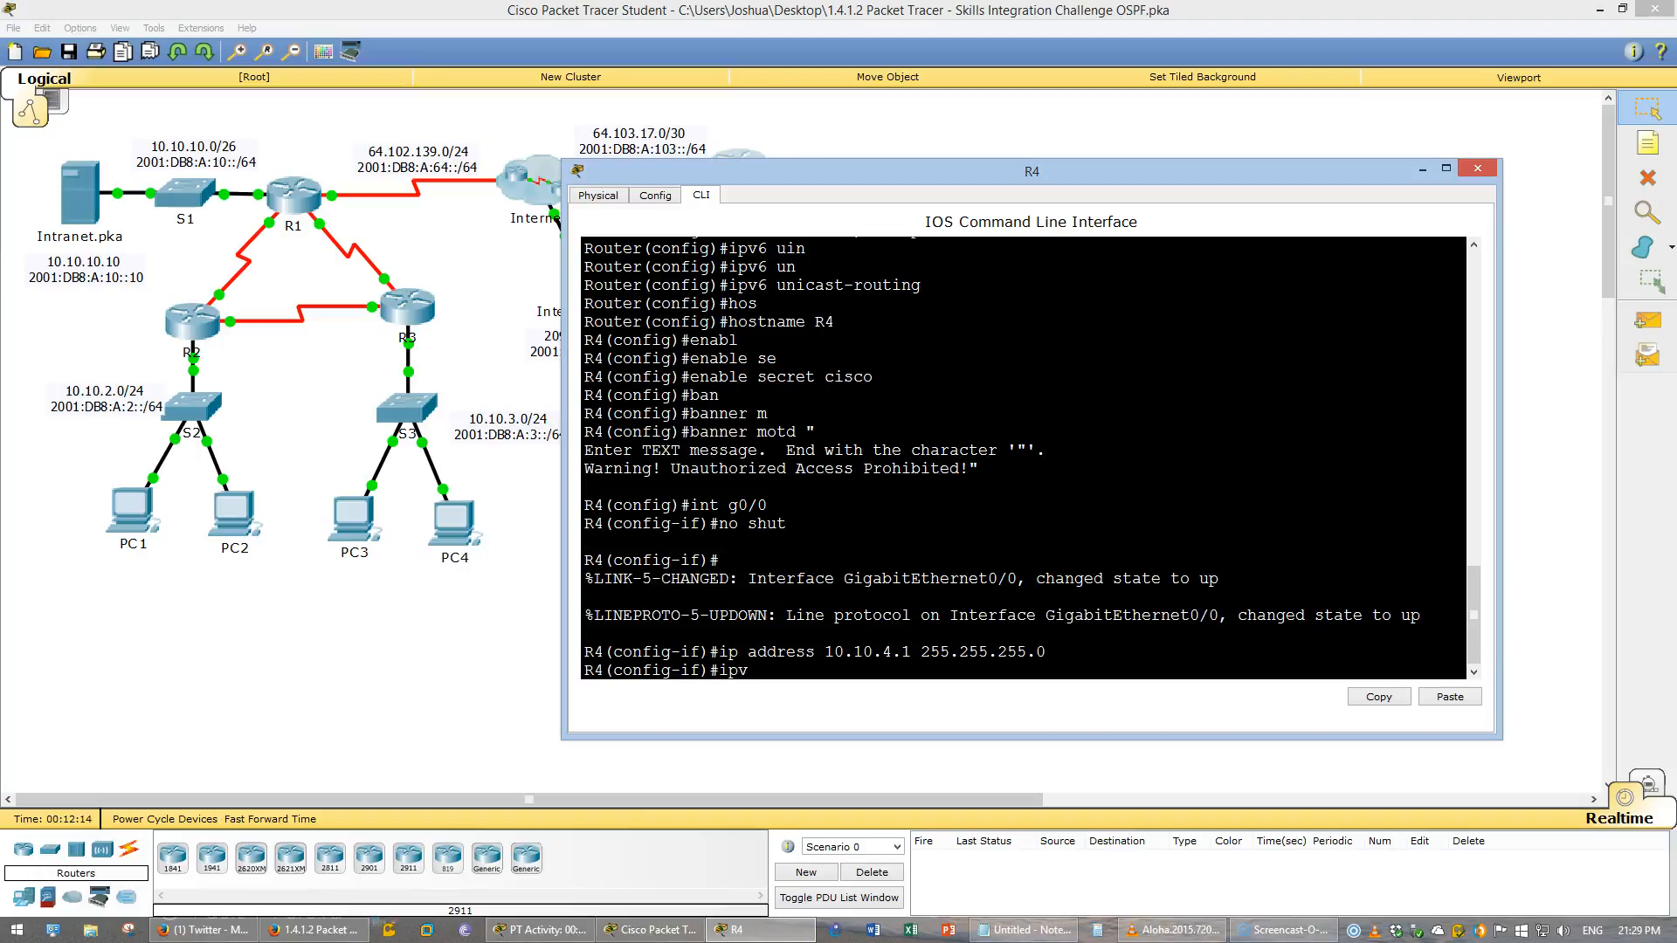
type("6 address")
key("alt+Tab")
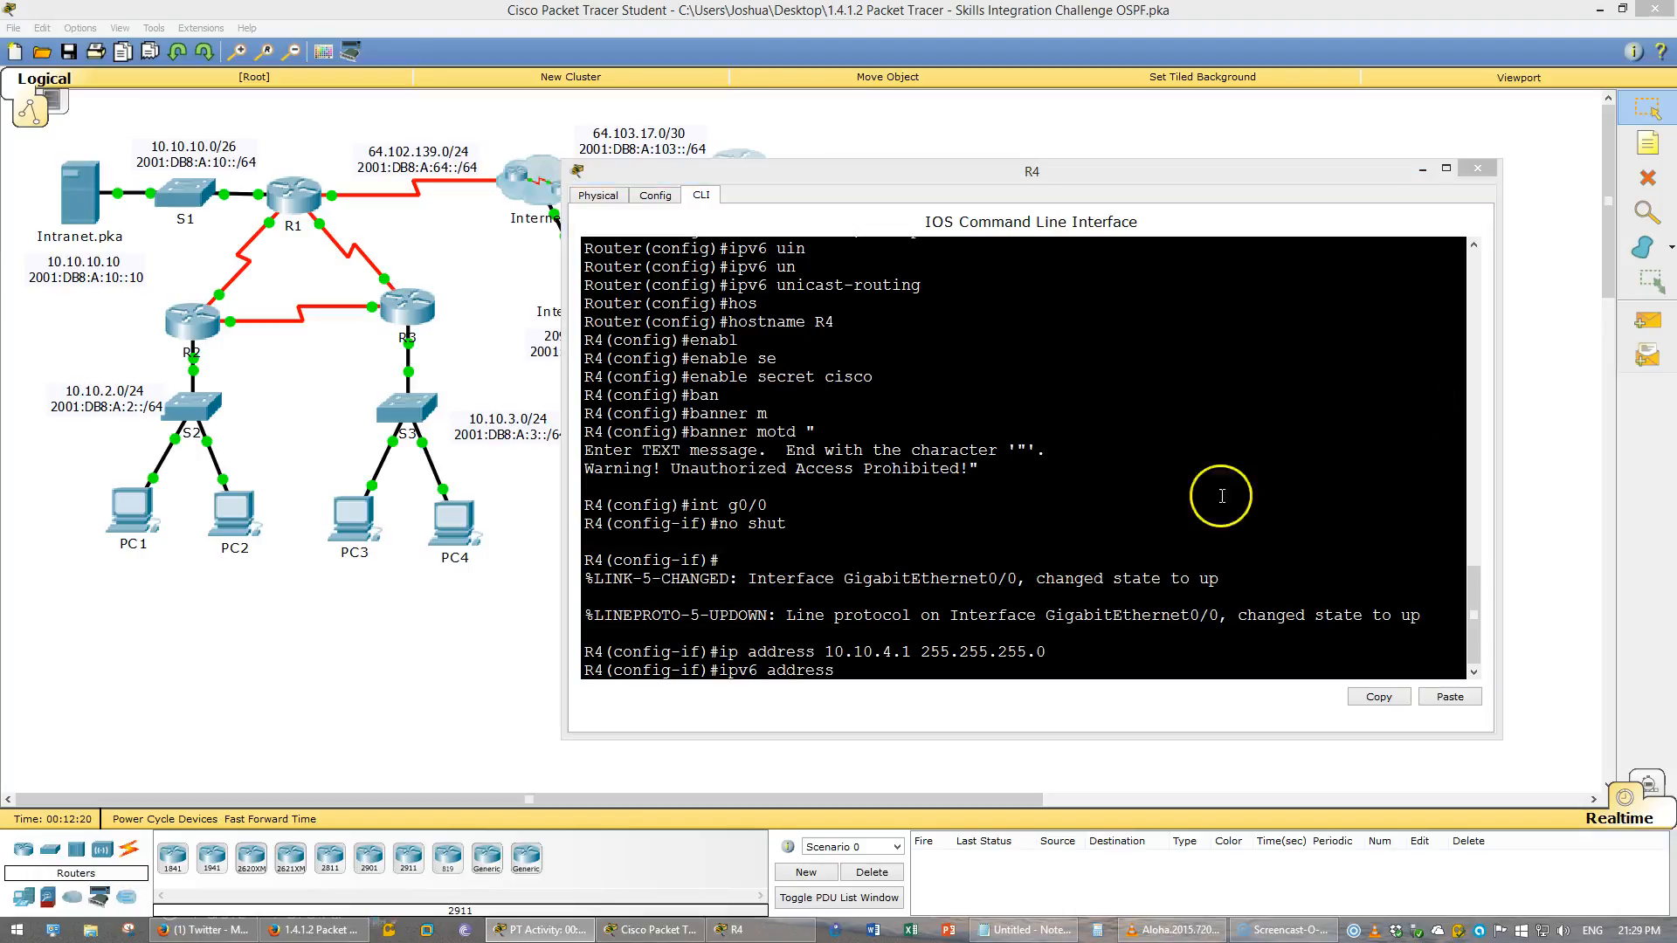
right_click(1044, 611)
left_click(1052, 622)
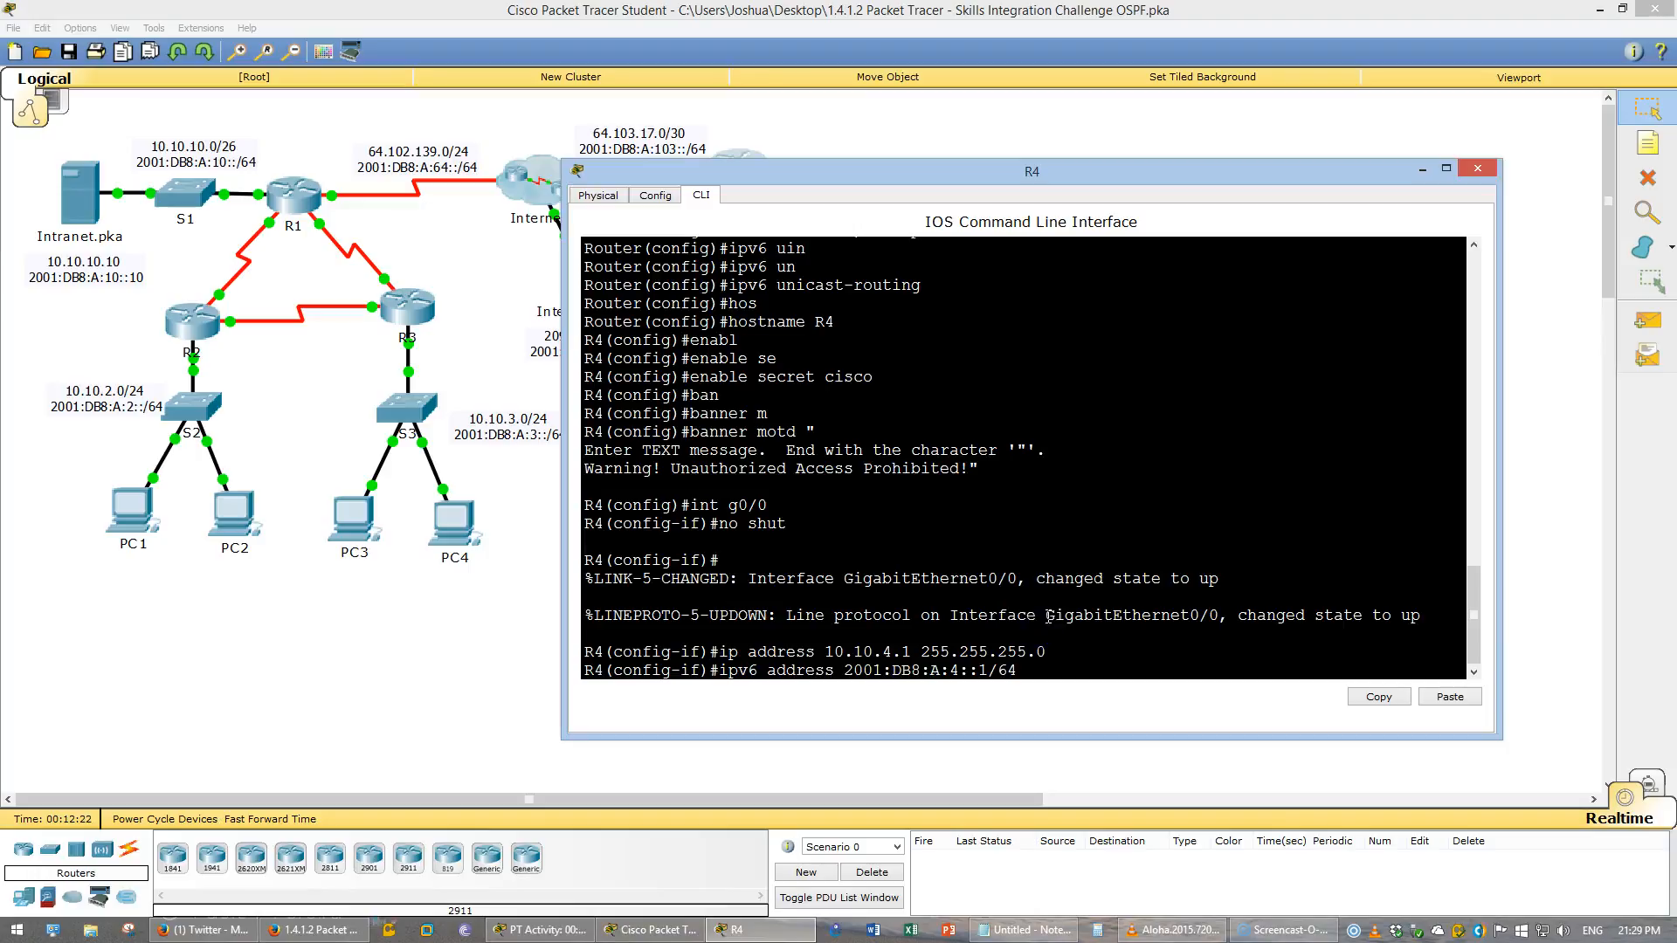
key("Return")
- Assign link-local address FE80::4 to interface G0/0
type("ipv6 adress")
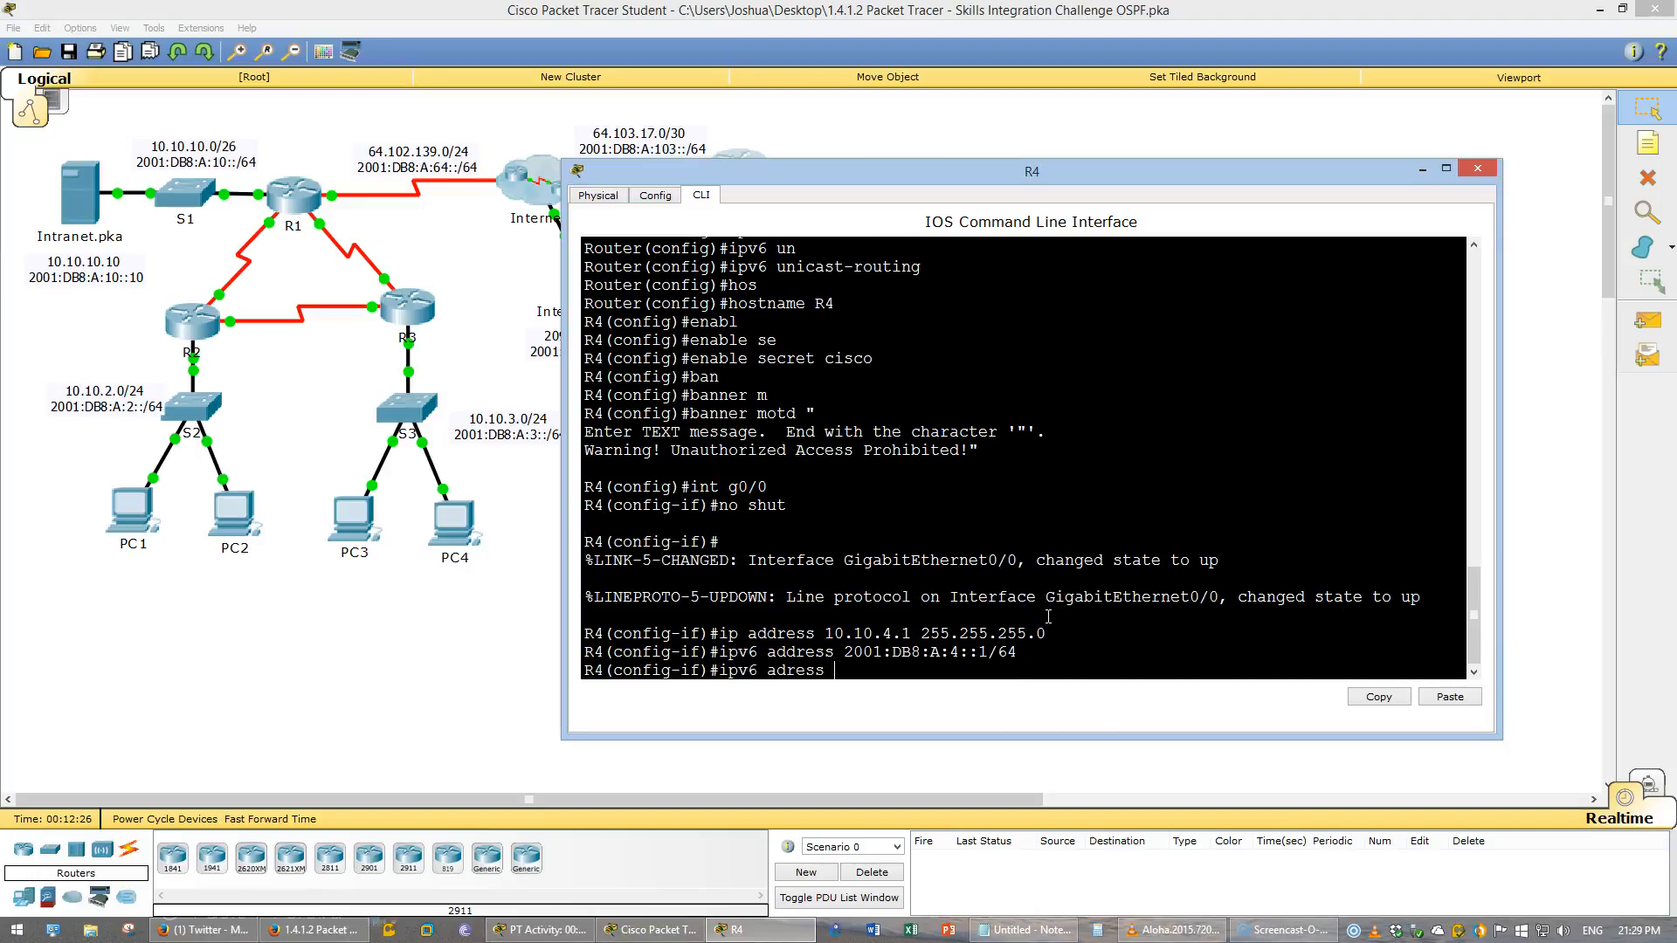
type(" FE80::4 lin")
key("Tab")
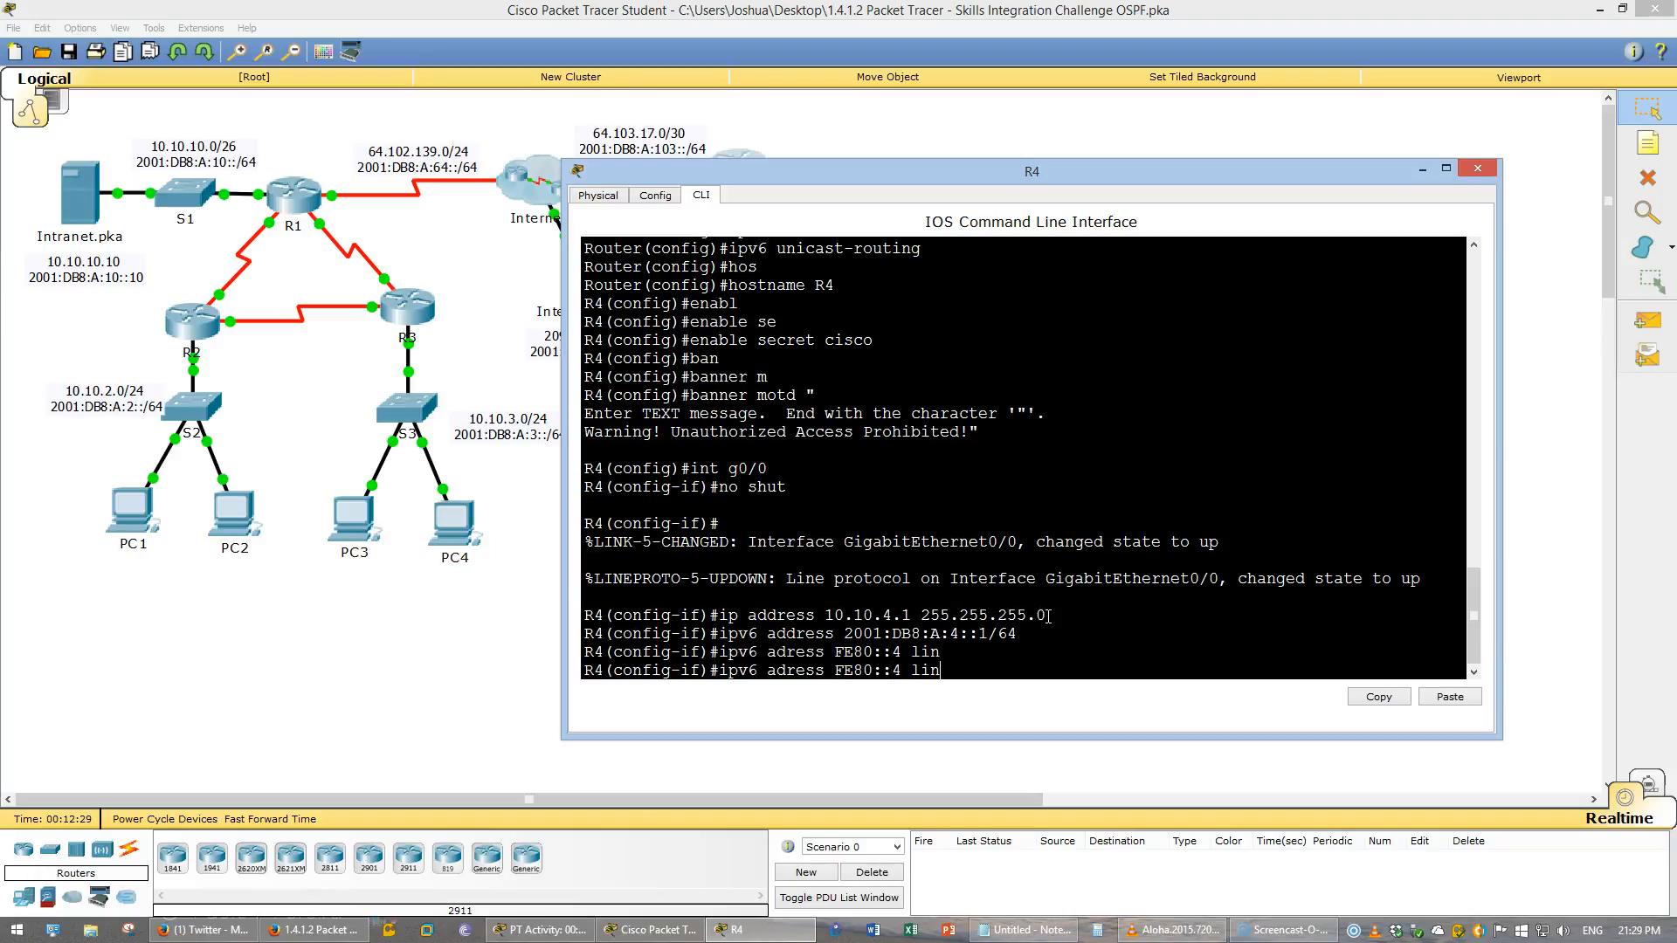
type("k")
key("Tab")
key("BackSpace")
key("BackSpace")
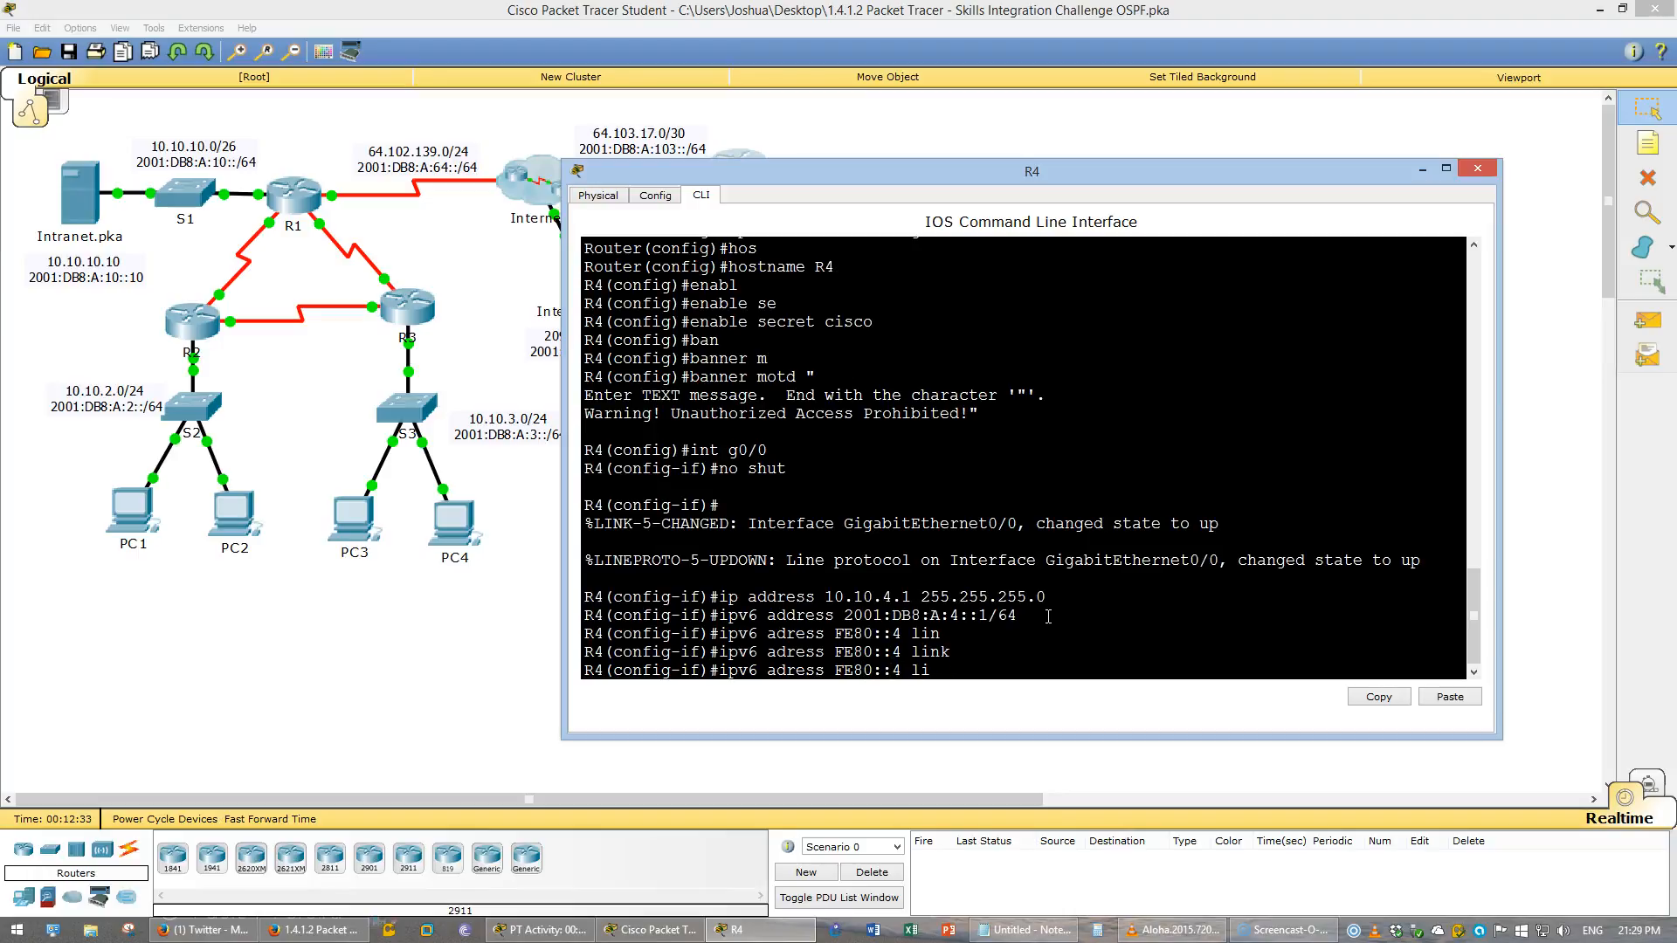
type("d")
key("Tab")
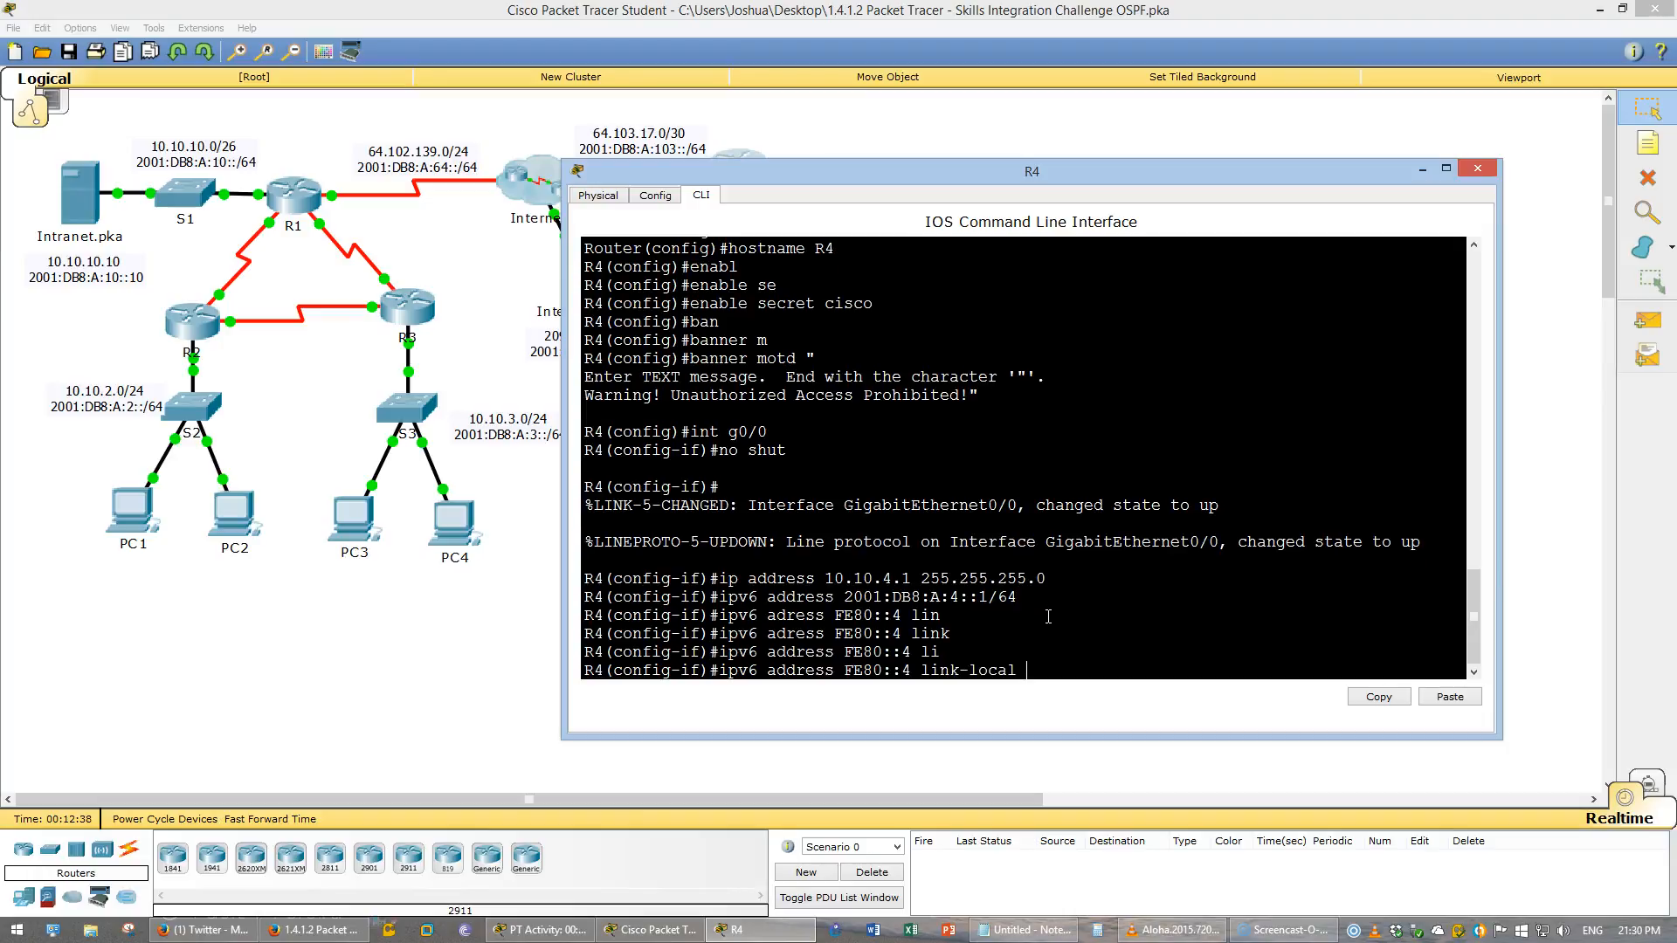
key("Return")
- Select interface S0/0/1 on R4 and bring it up with no shutdown
type("int s0/0/1")
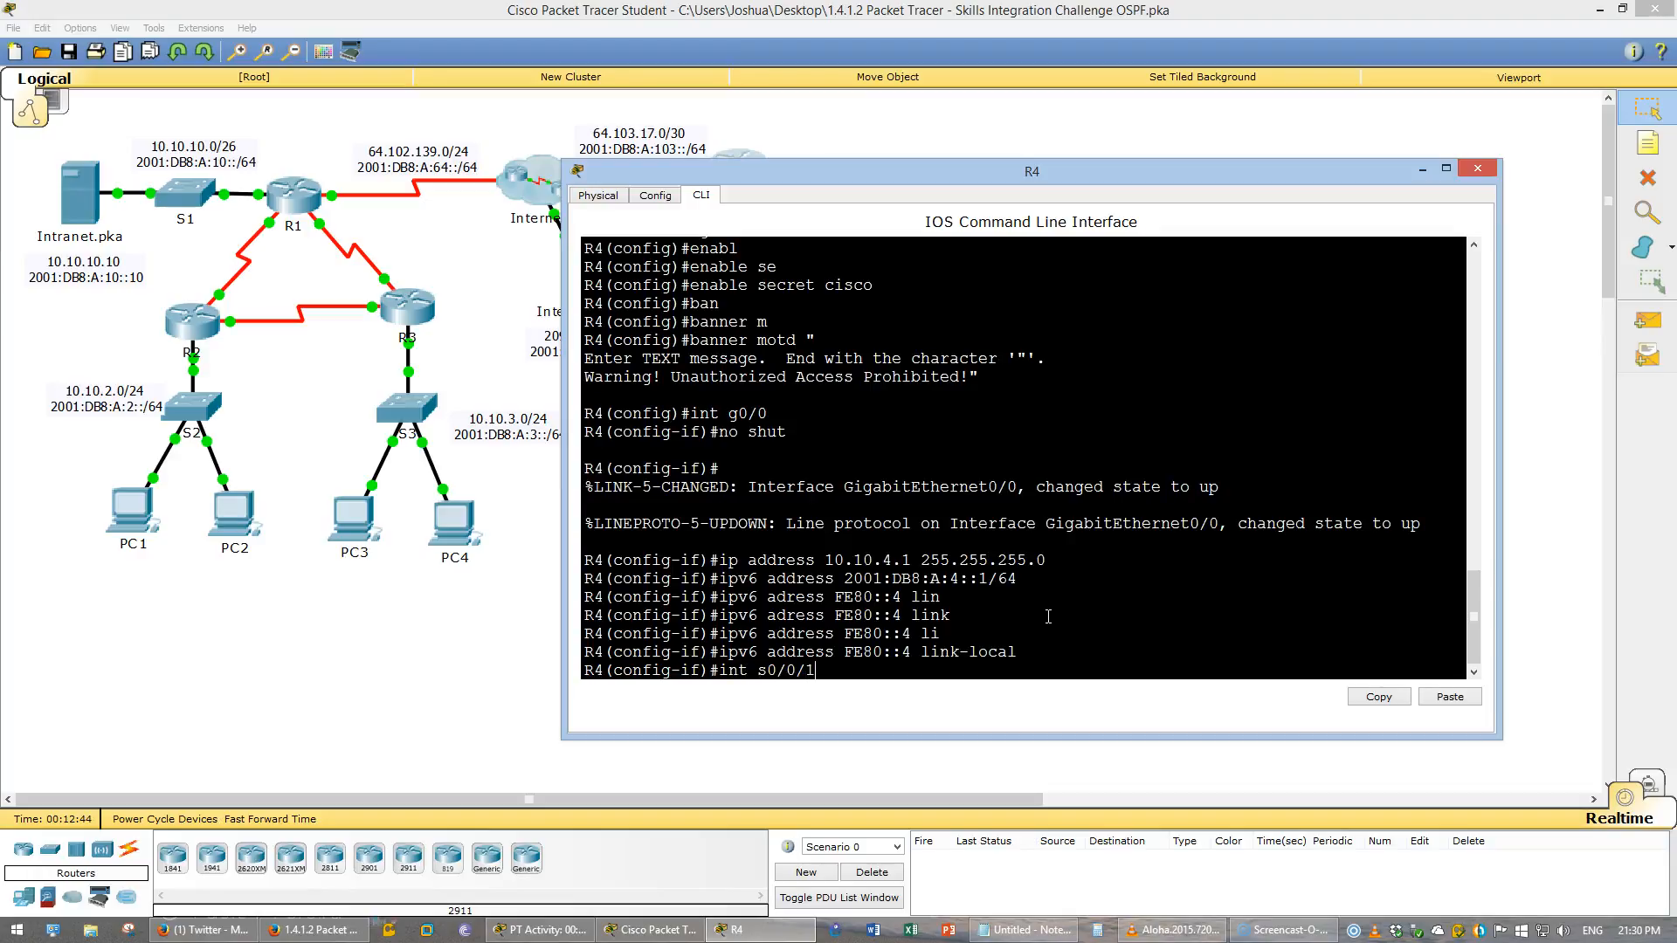
left_click_drag(845, 179, 844, 248)
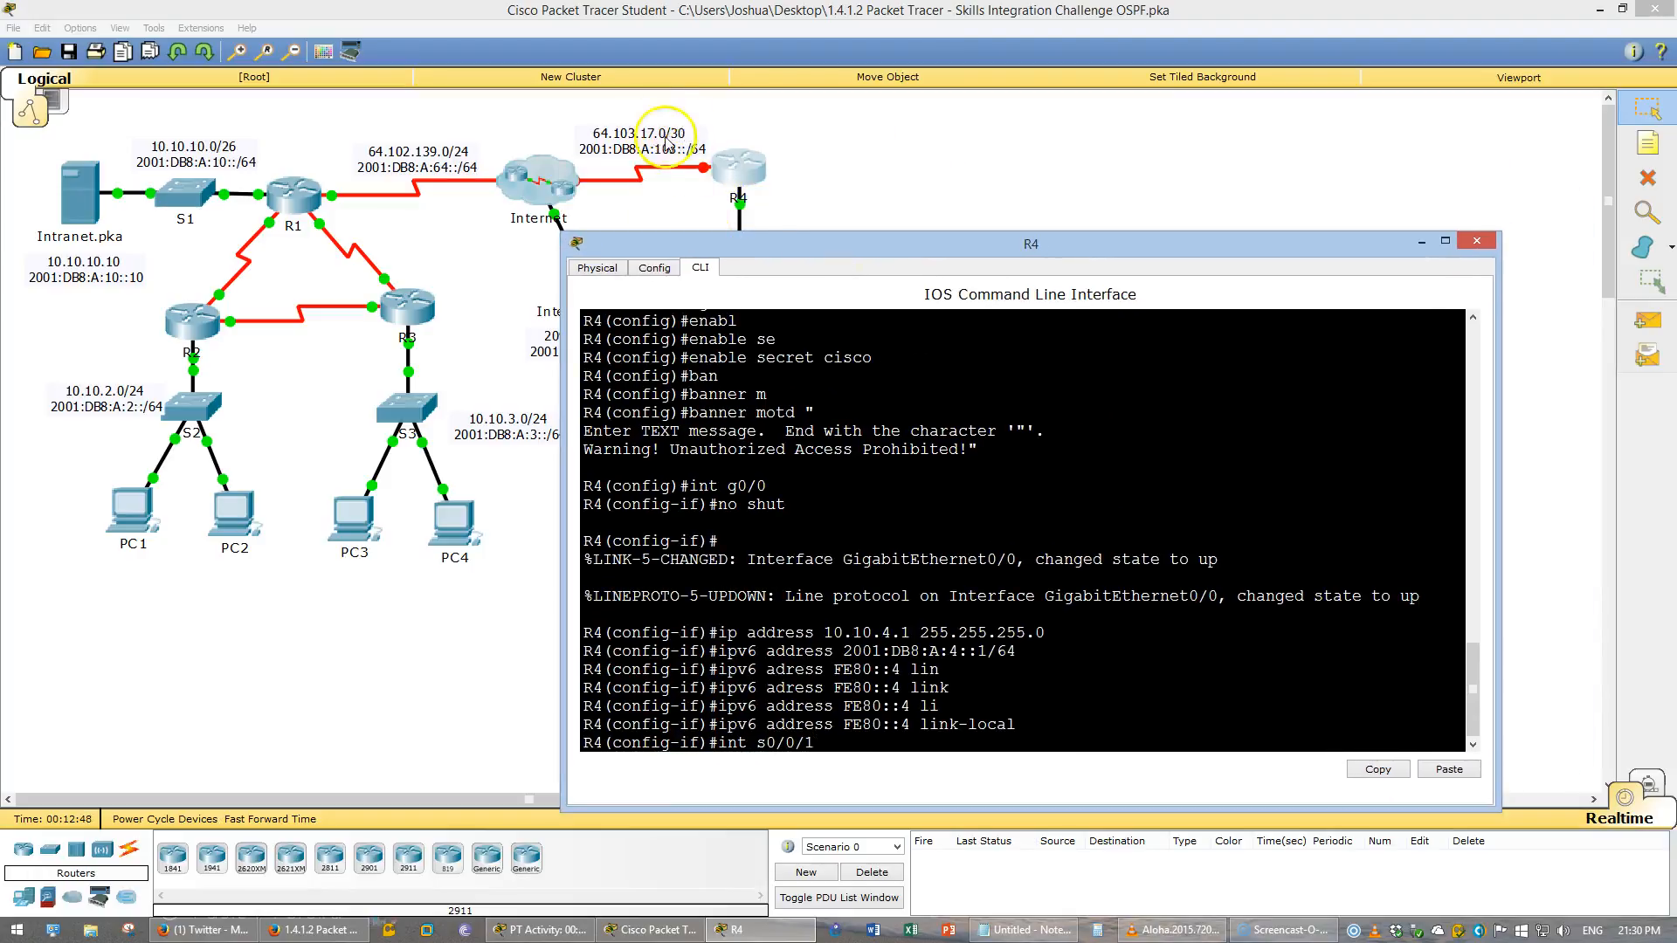
left_click_drag(704, 233, 699, 166)
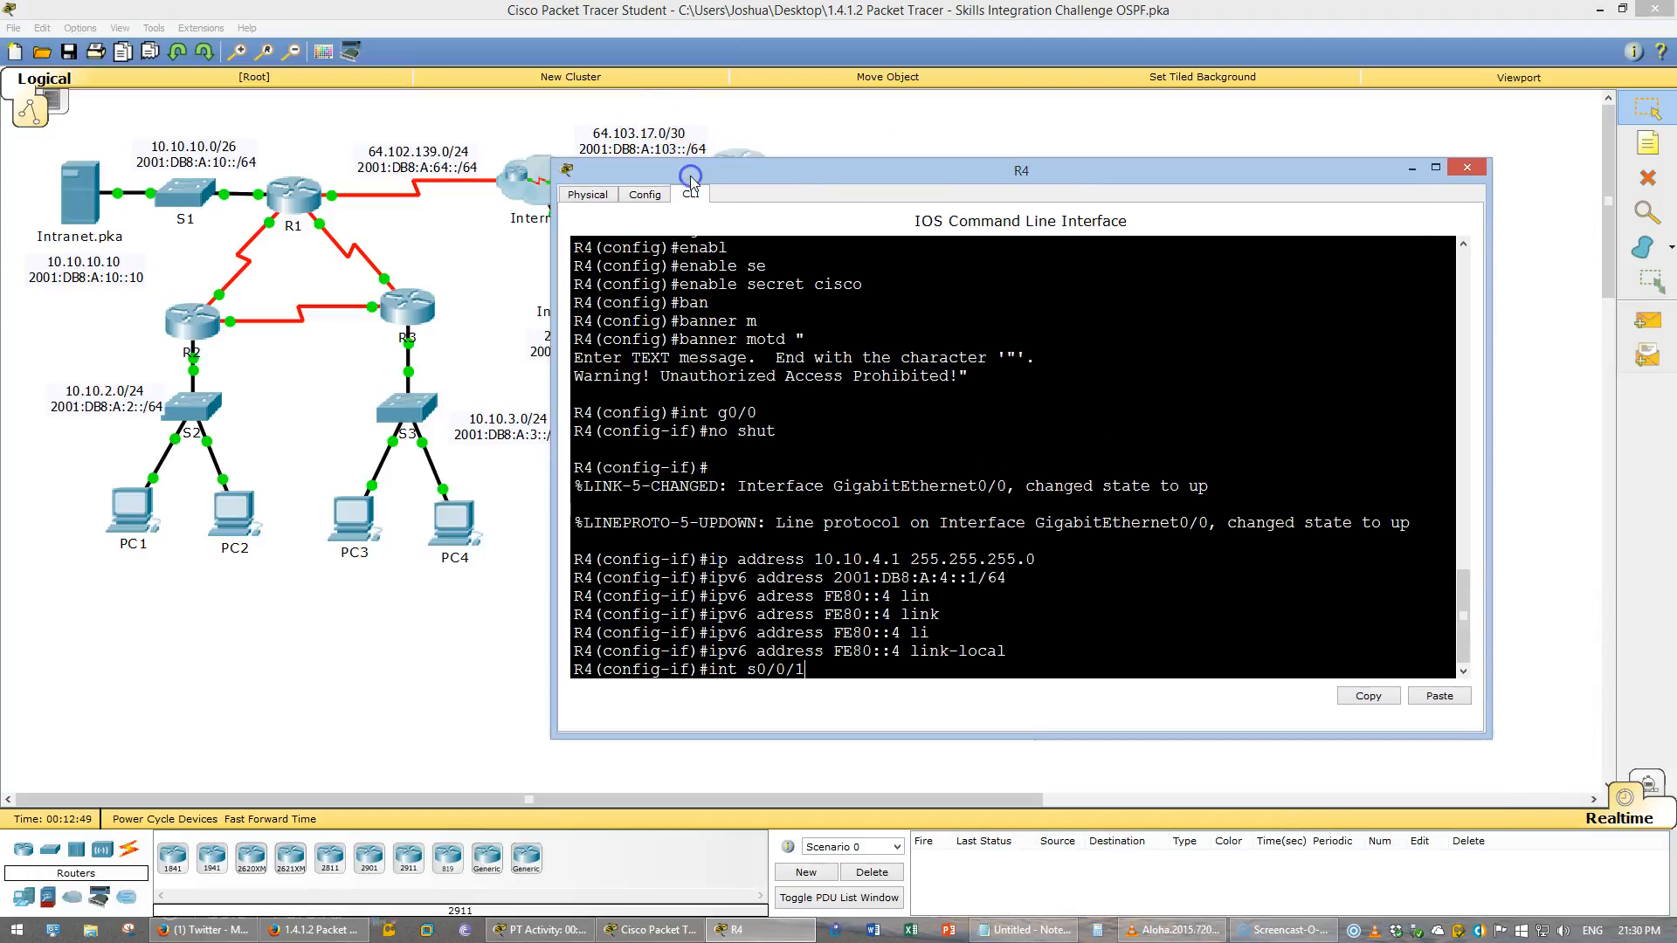
key("Return")
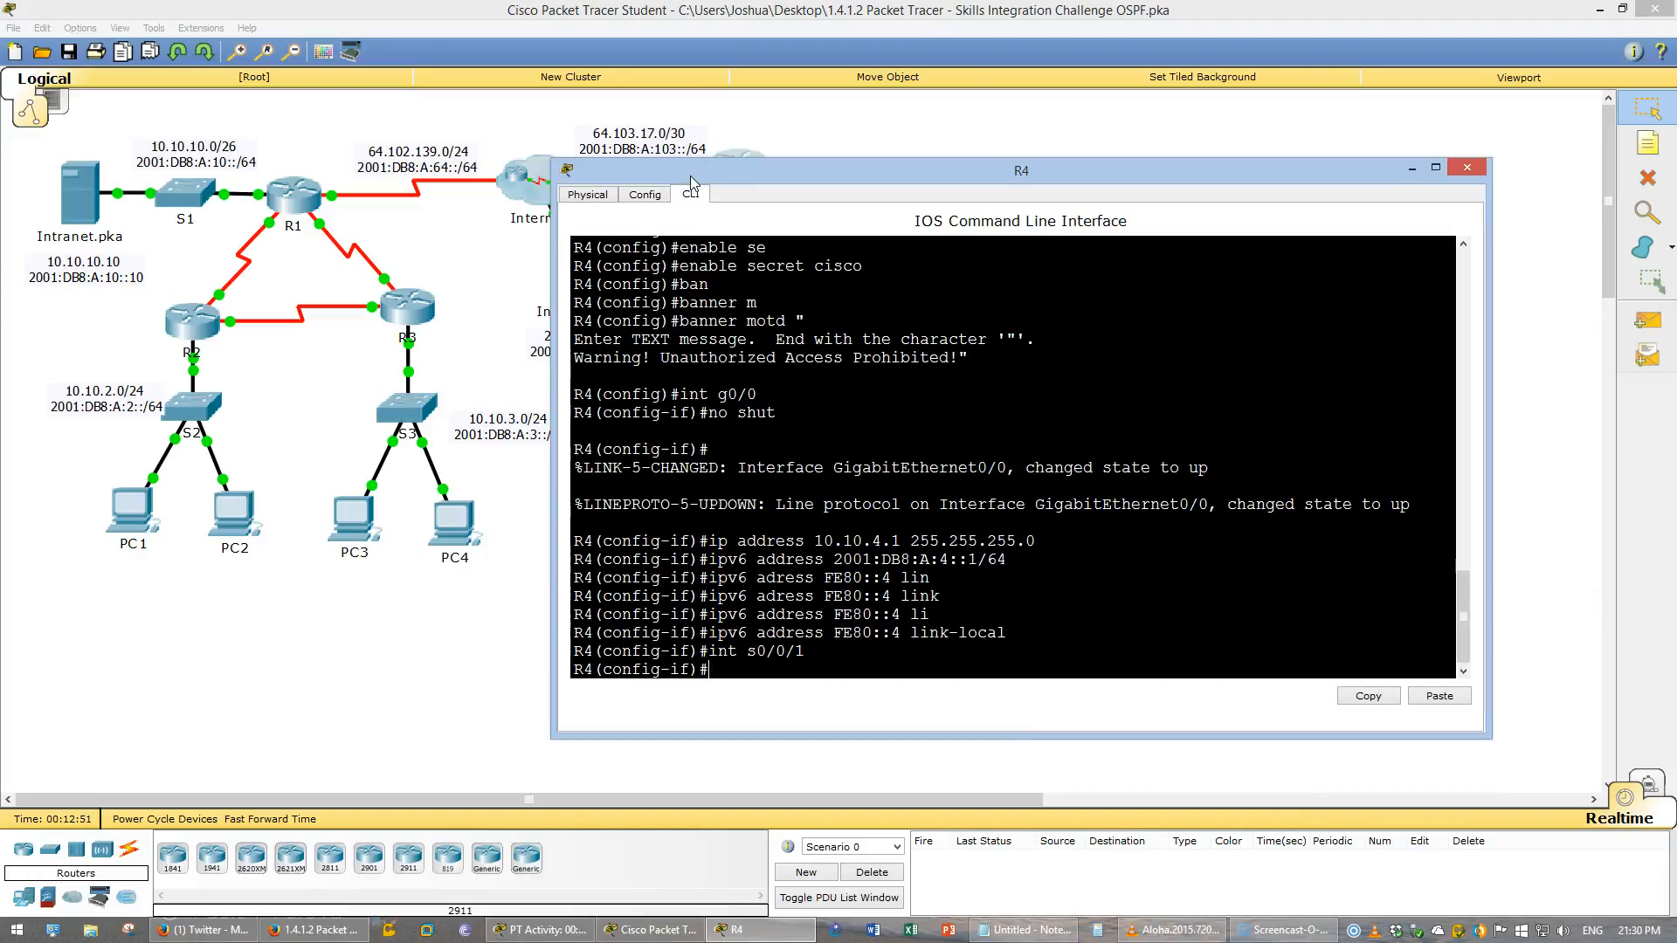
type("ip a")
key("BackSpace")
key("BackSpace")
key("BackSpace")
key("BackSpace")
type("no shut")
key("Return")
- Assign IPv4 address 64.103.17.2 with mask 255.255.255.252 to interface S0/0/1
type("ip address")
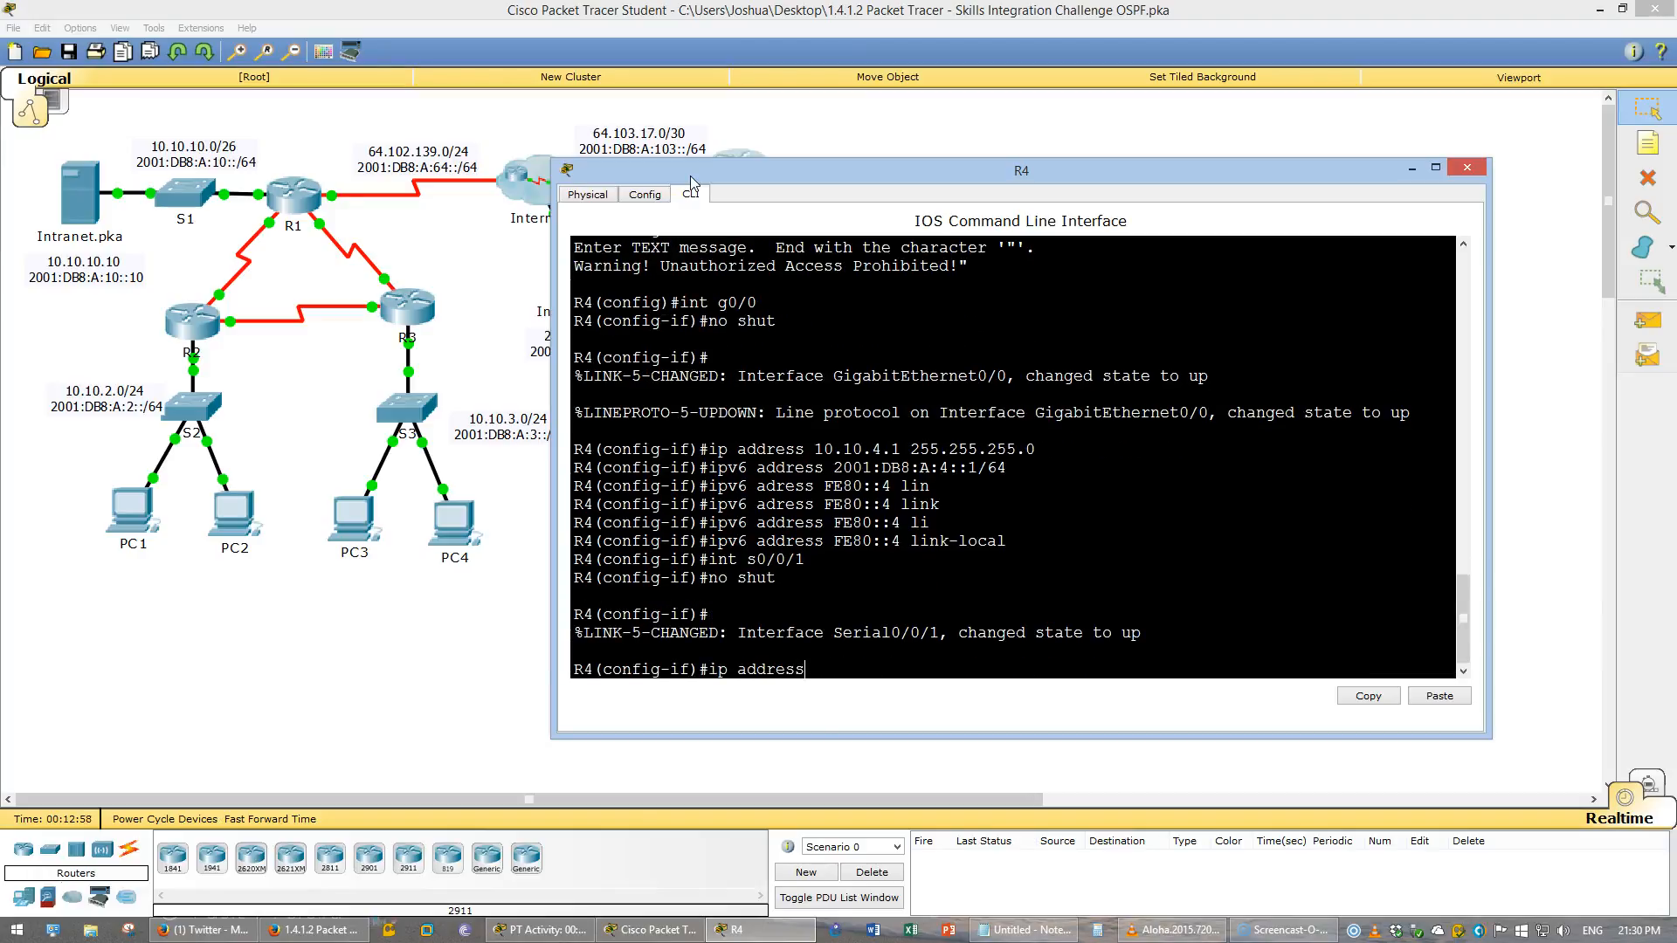
key("Tab")
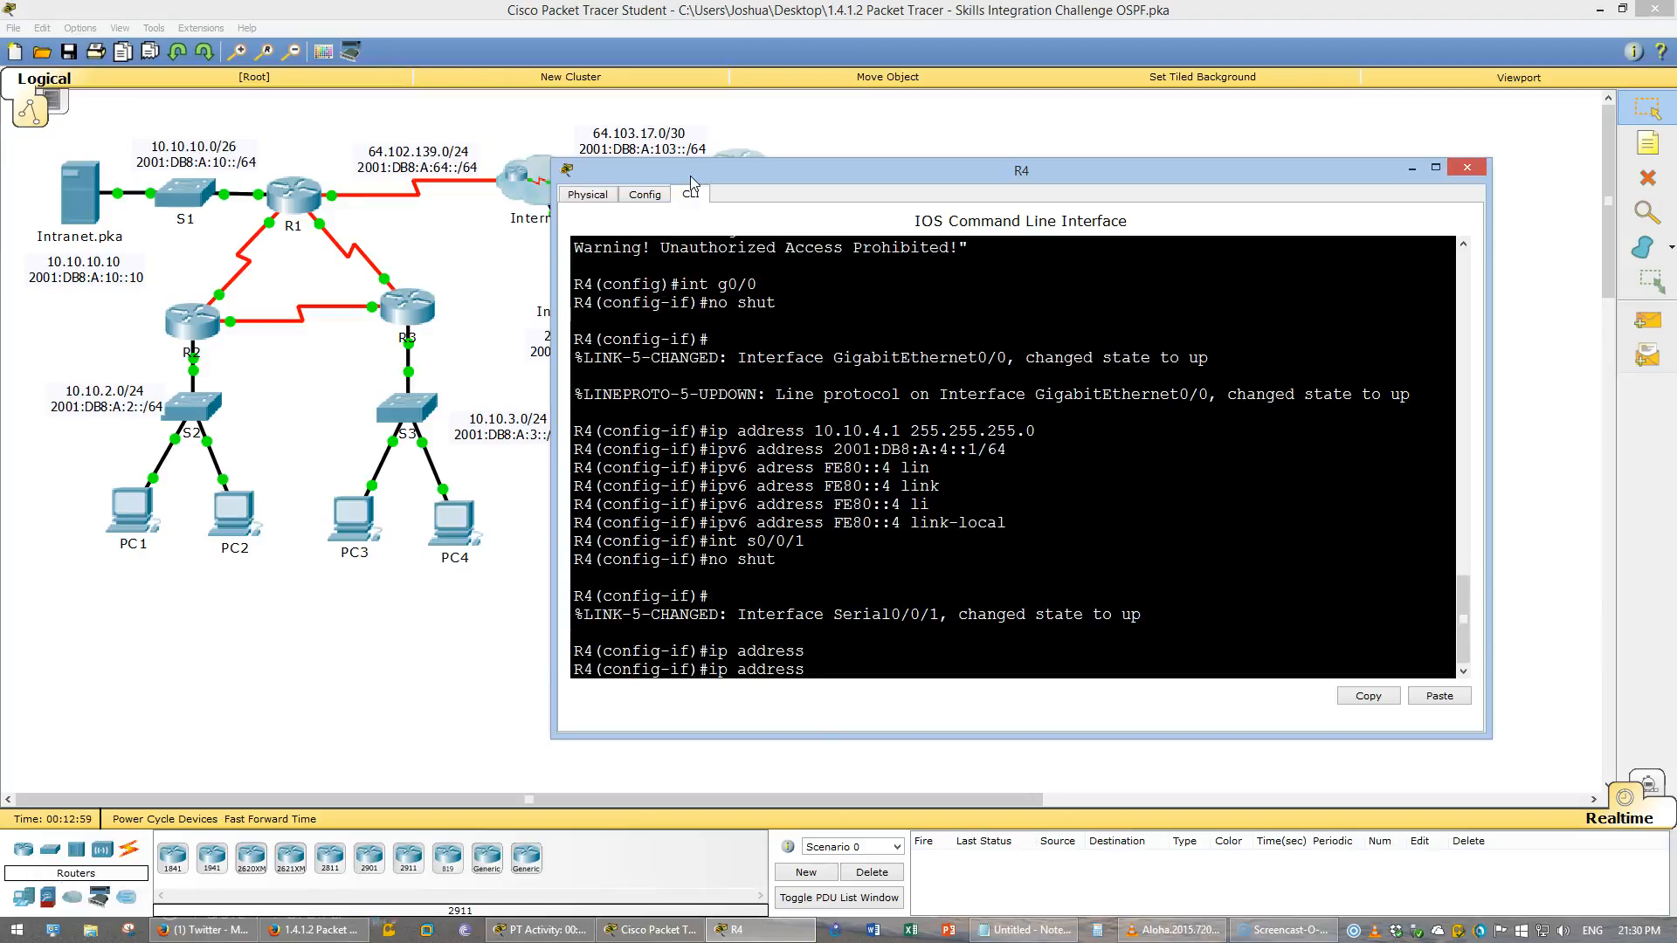
type("64.103.17.2 255.255.255.252")
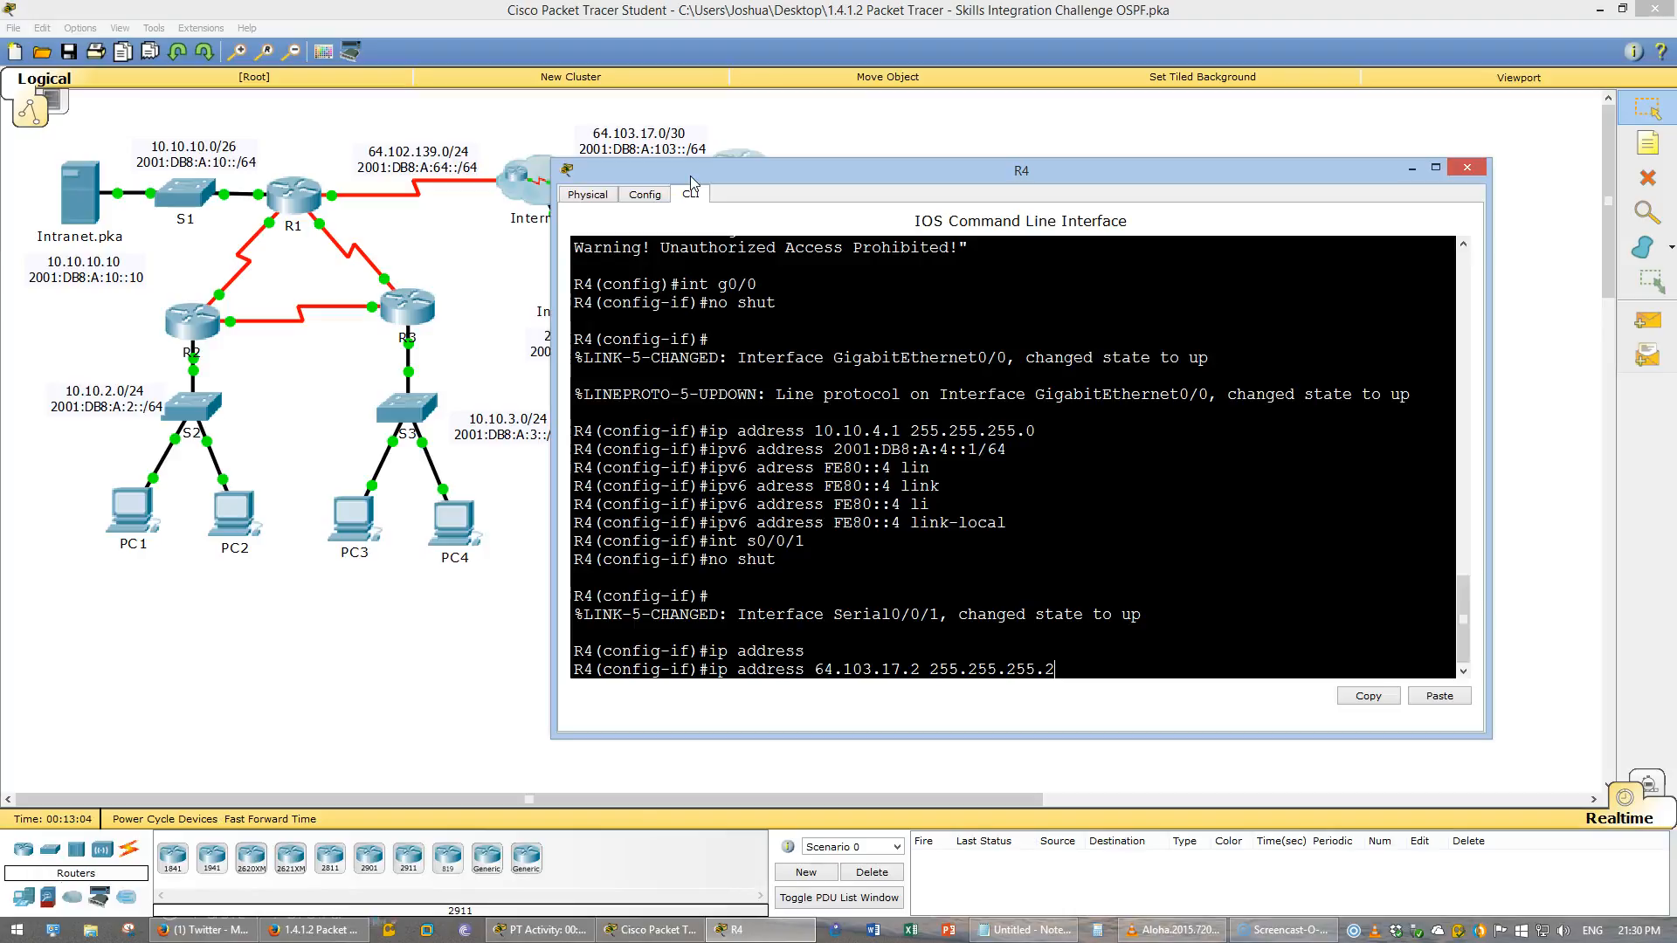
key("Return")
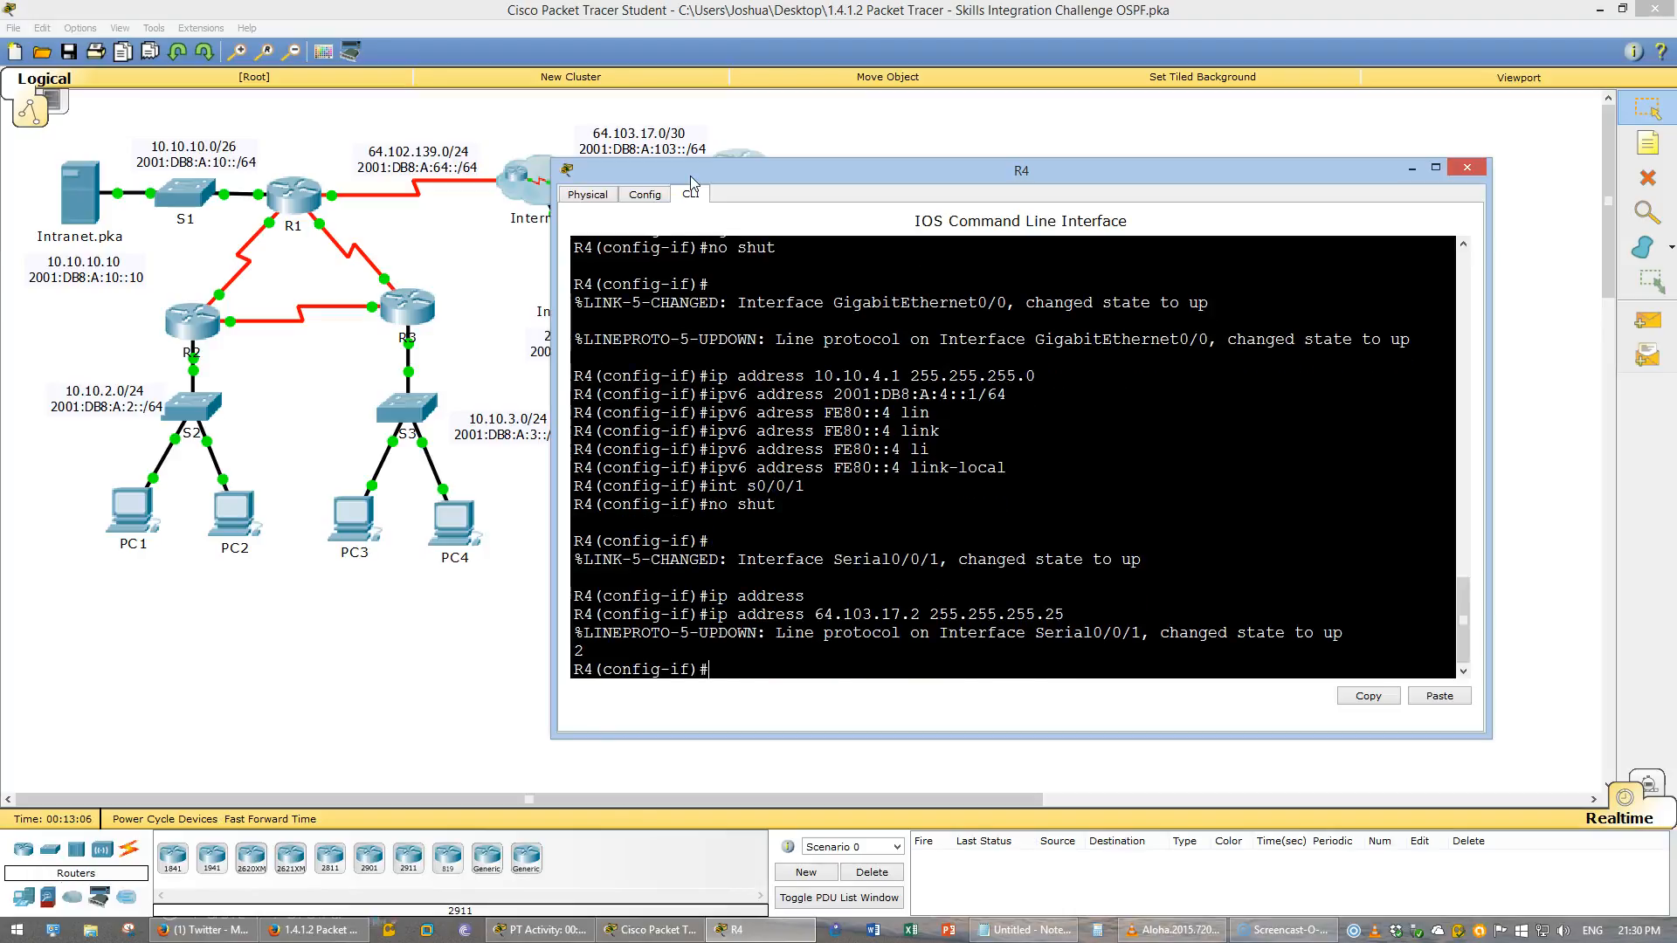
key("Up")
key("Return")
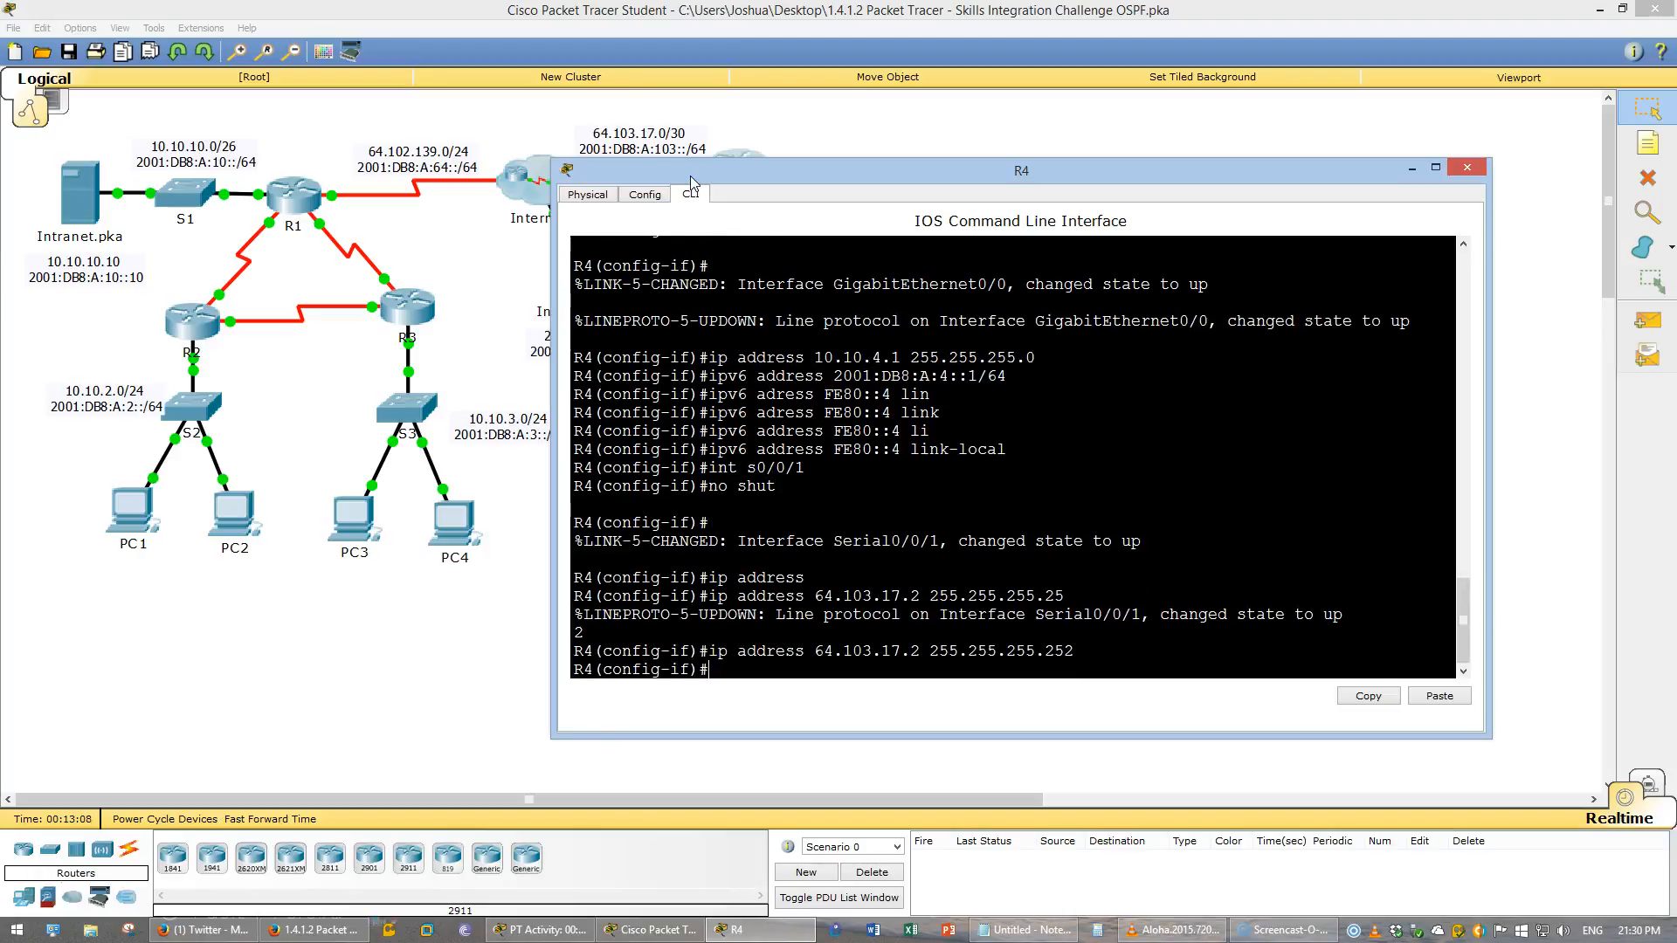
- Assign IPv6 address 2001:DB8:A:103::2/64 to interface S0/0/1
type("ipv6 address")
key("alt+Tab")
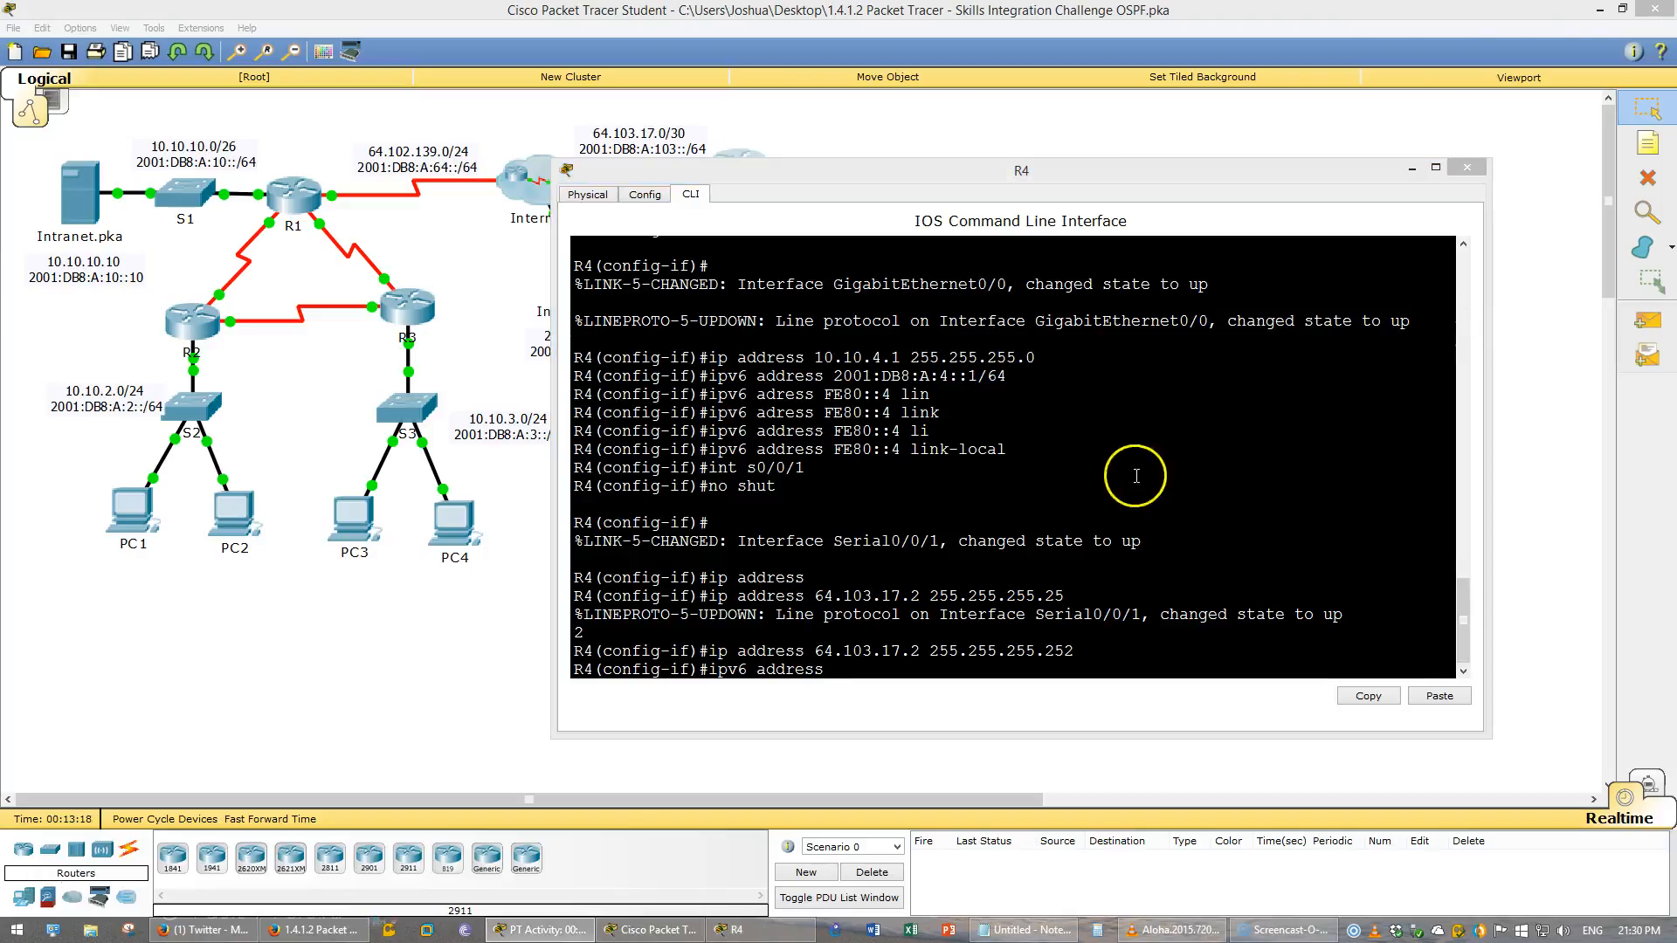
right_click(1126, 603)
left_click(1167, 630)
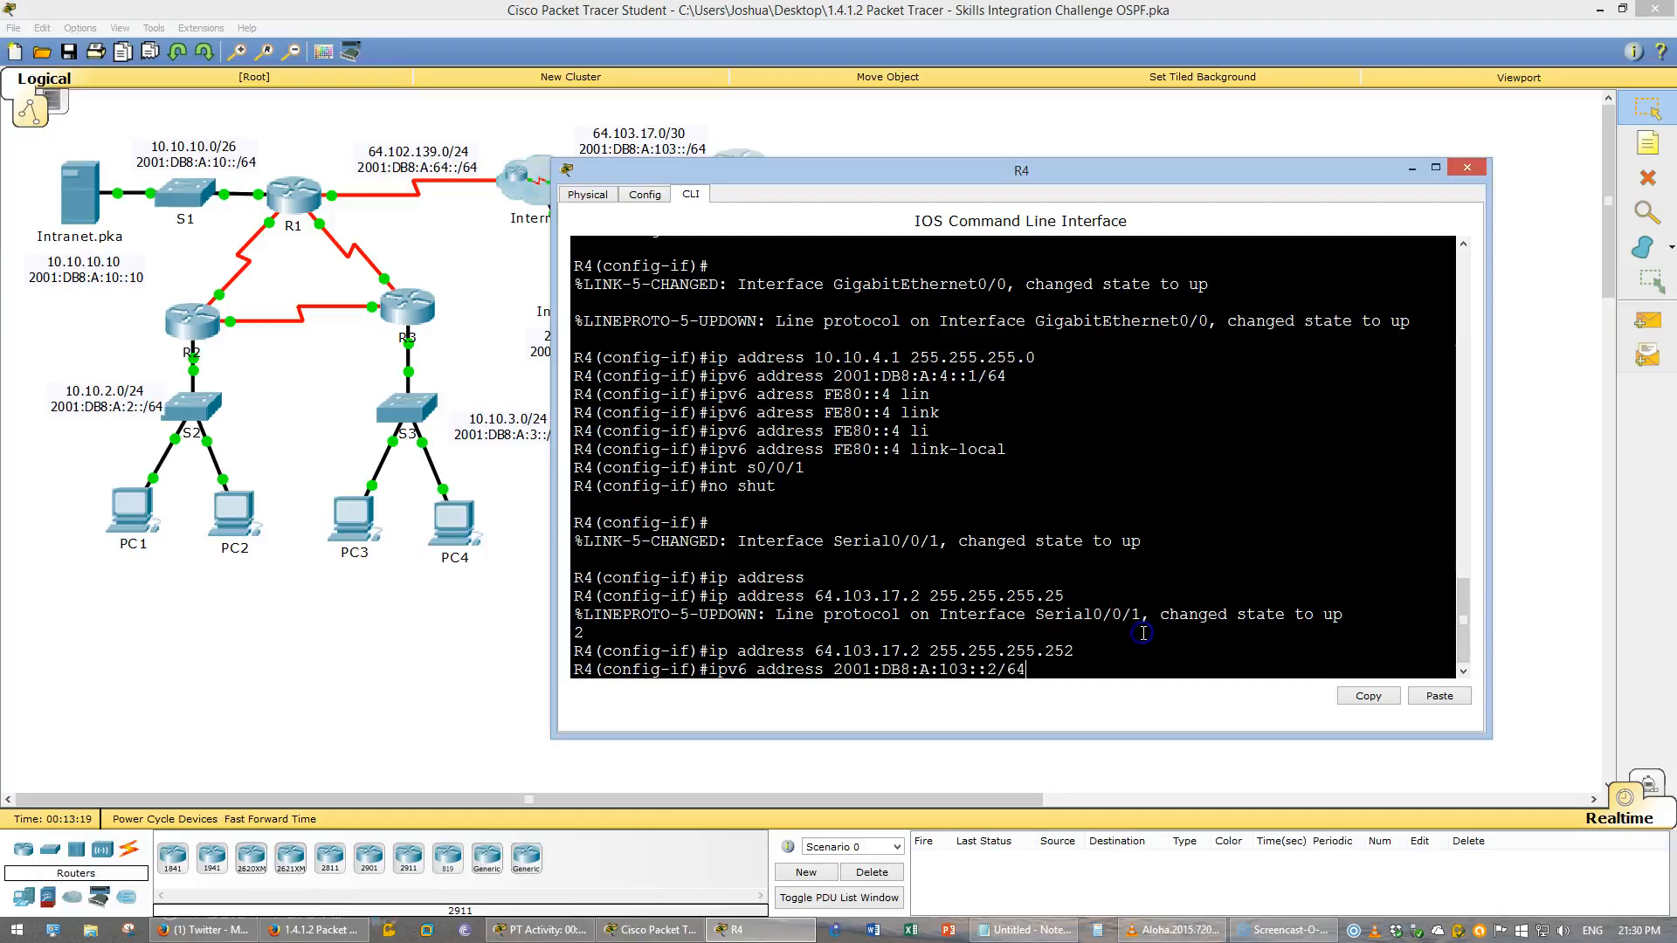
key("Return")
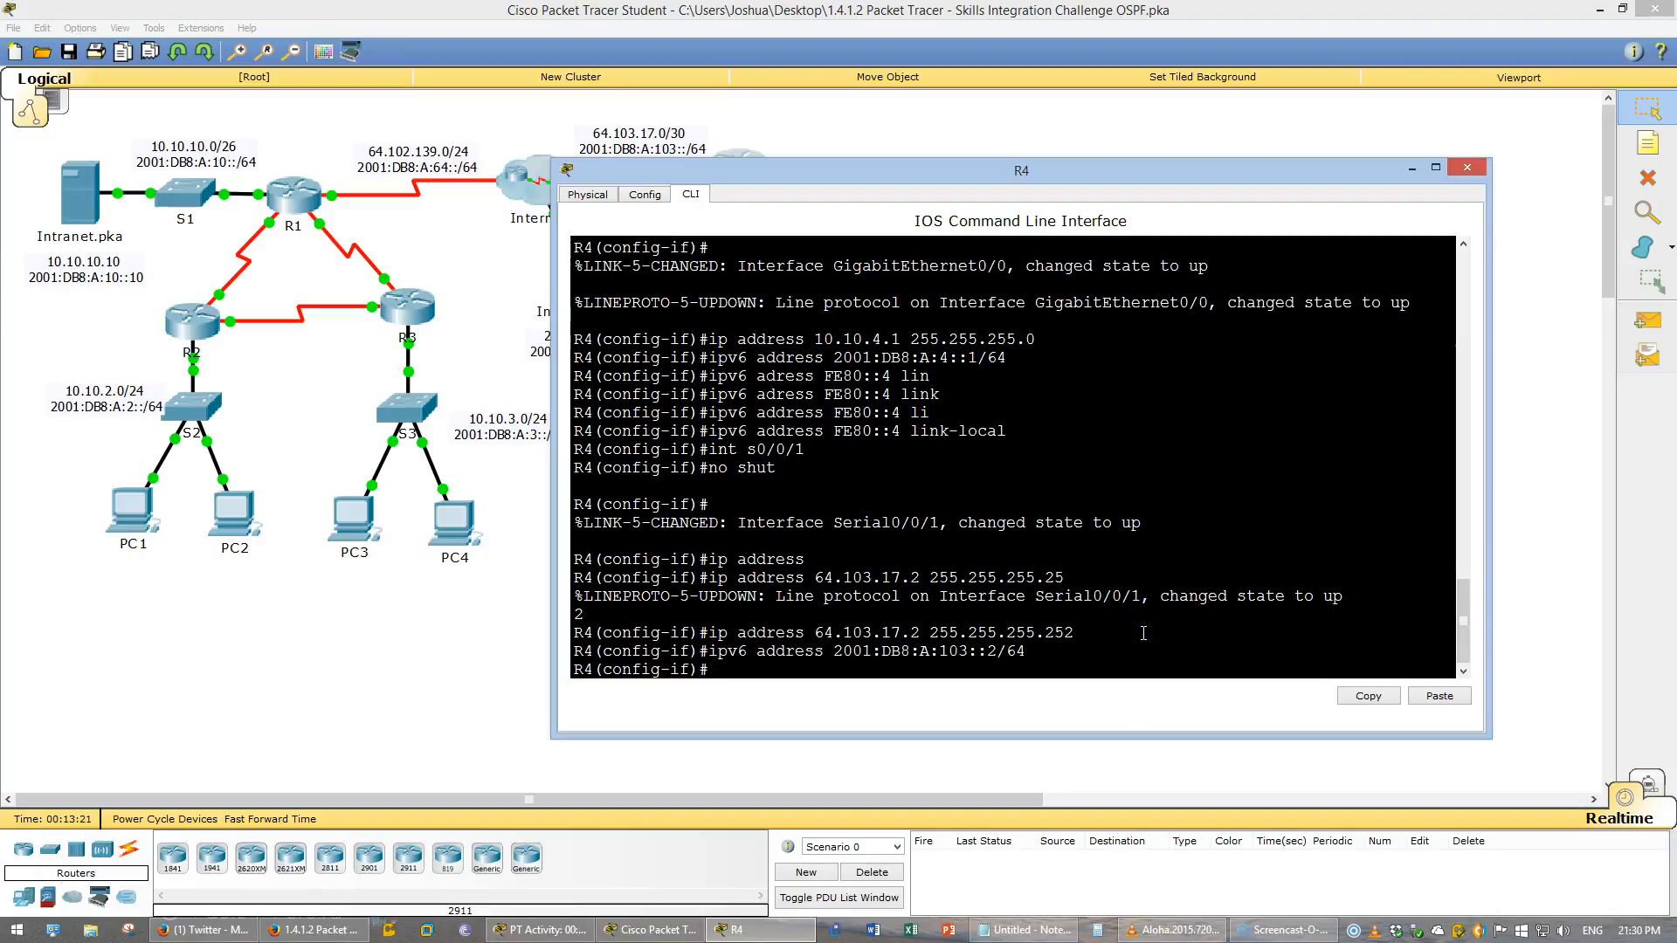
- Assign link-local address FE80::4 to interface S0/0/1
key("Up")
key("Up")
key("Up")
key("Up")
key("Up")
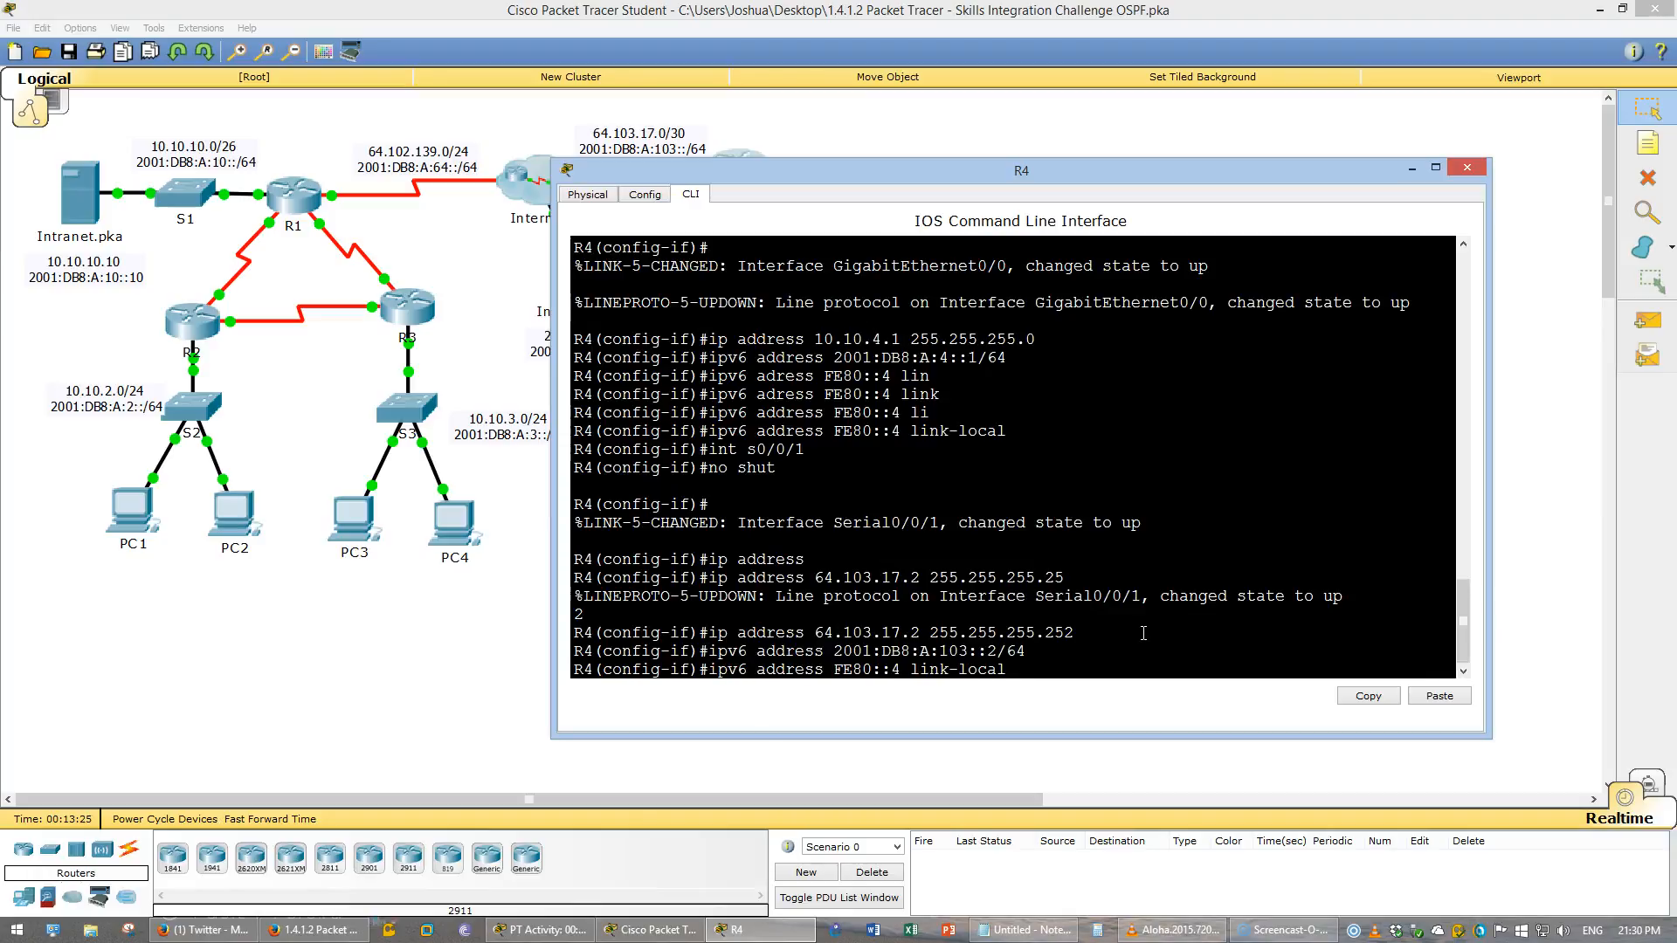
key("Return")
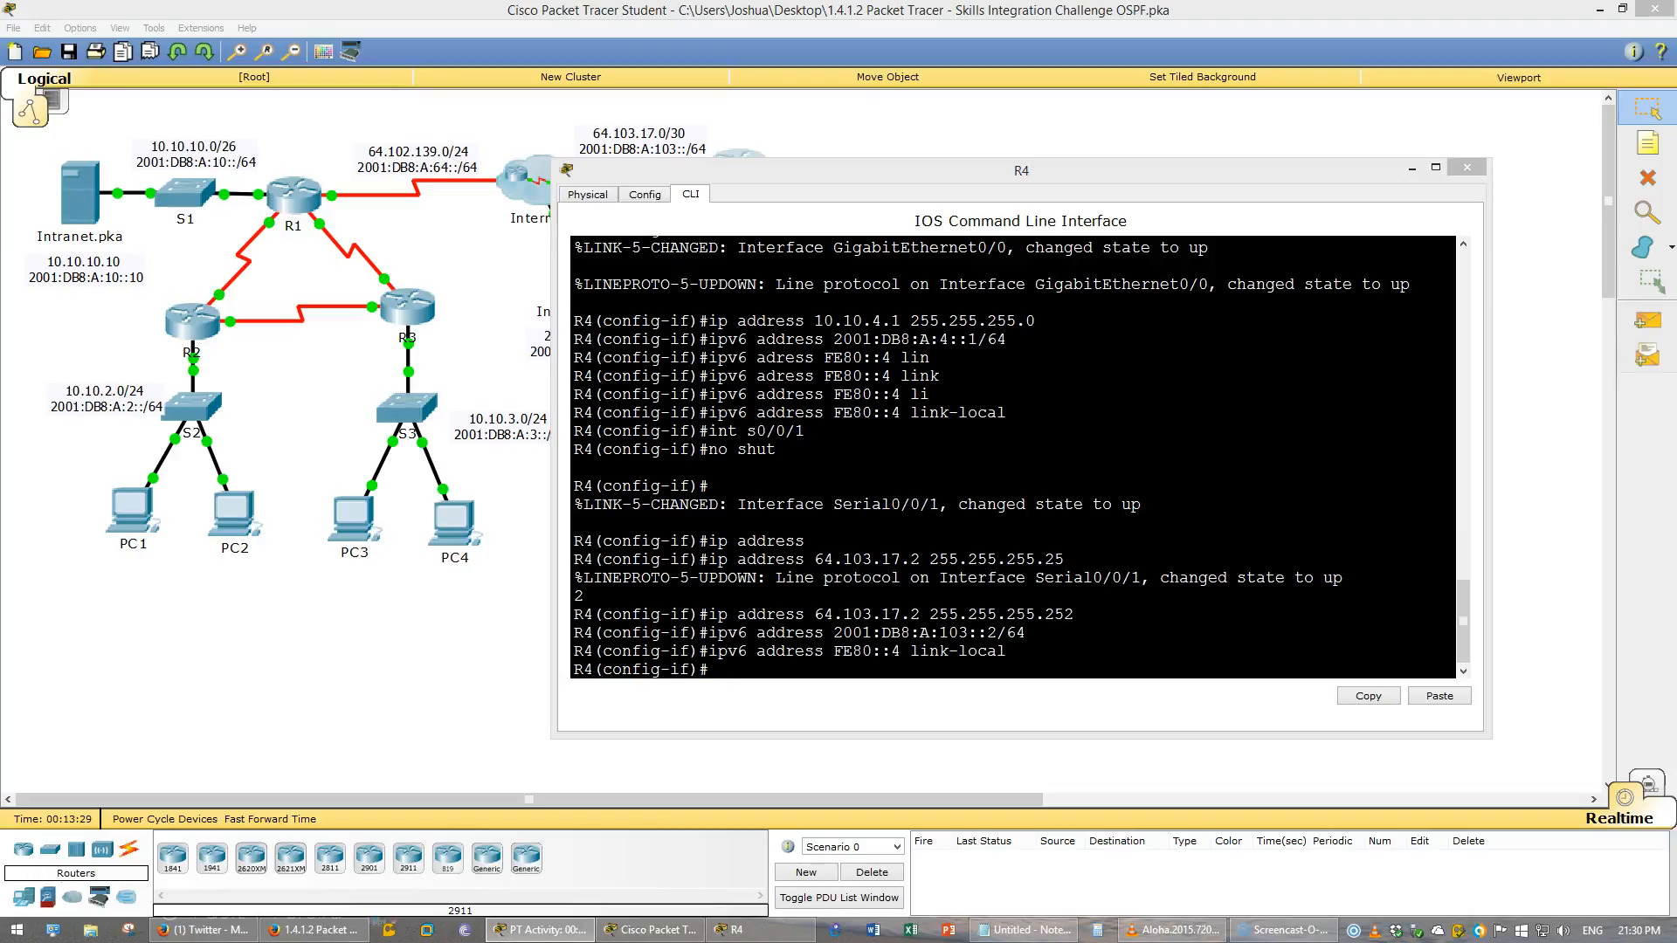
- Save R4's running configuration to startup and close the R4 window
left_click(1264, 515)
type("do wr")
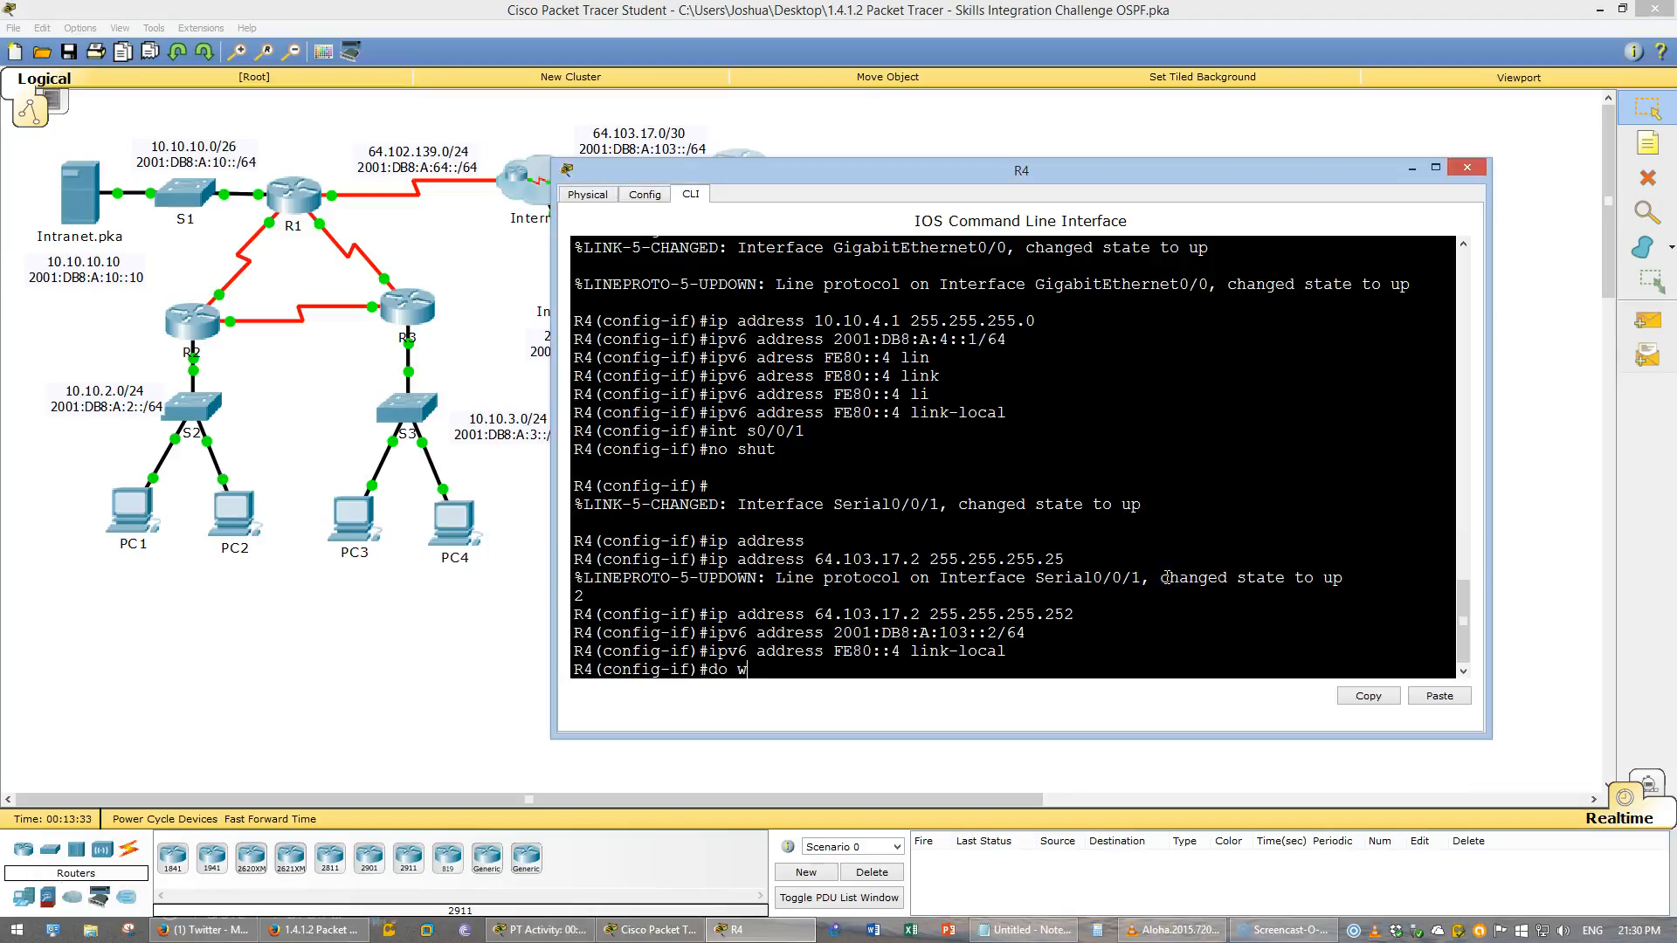
key("Return")
key("ctrl+z")
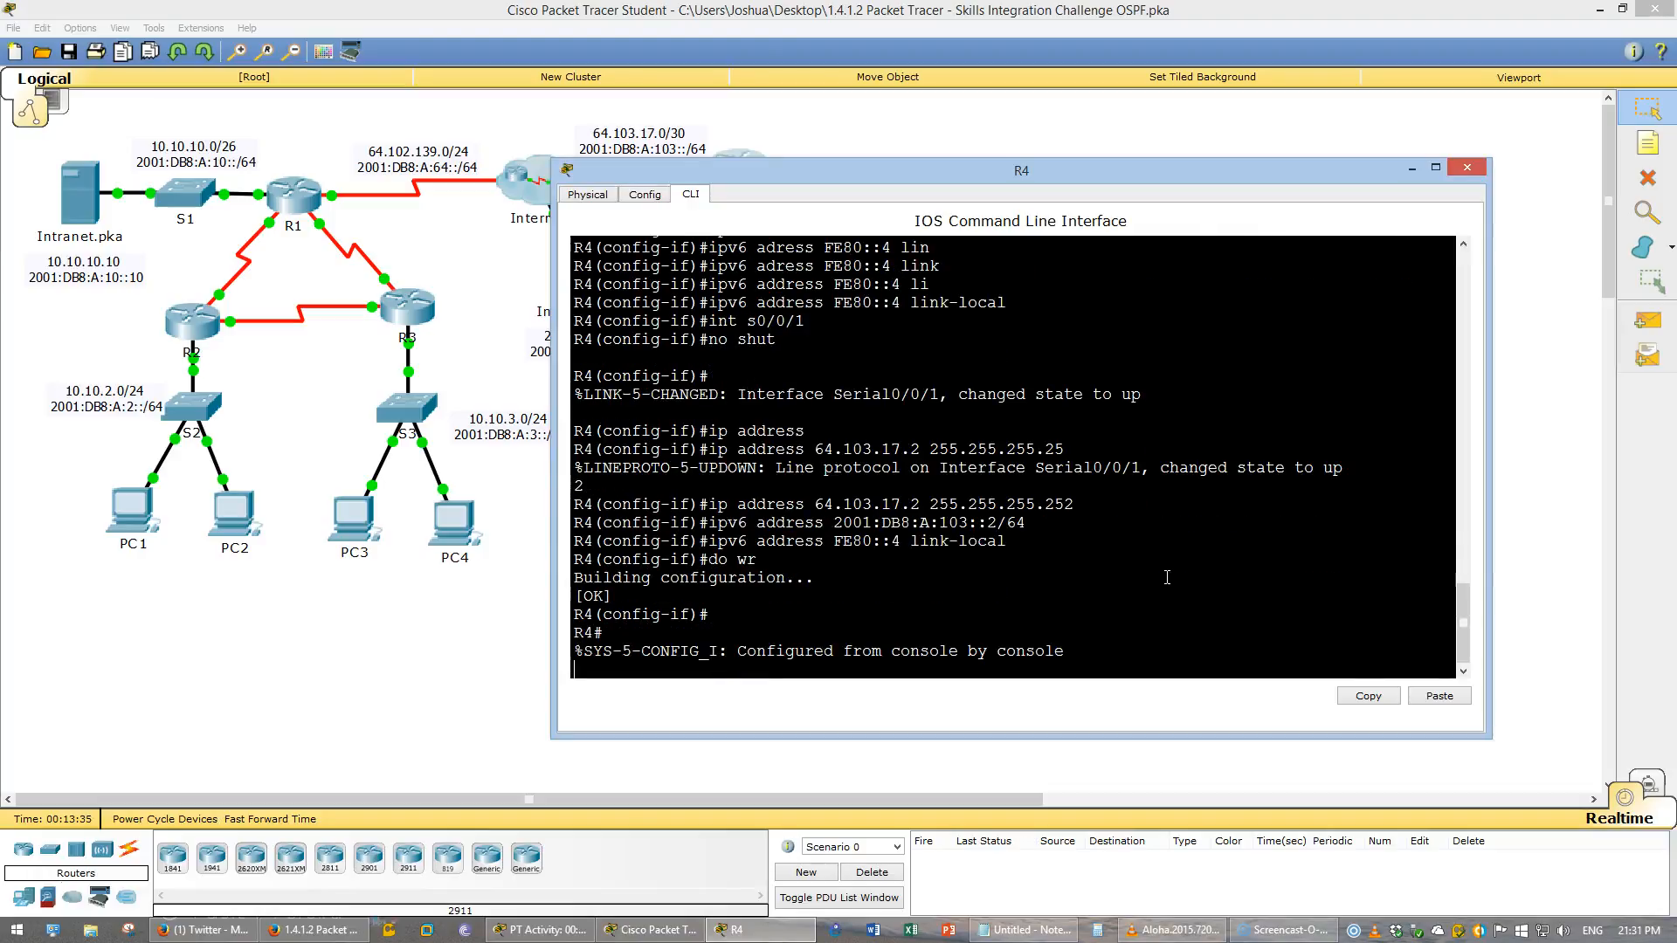
type("wr")
key("Return")
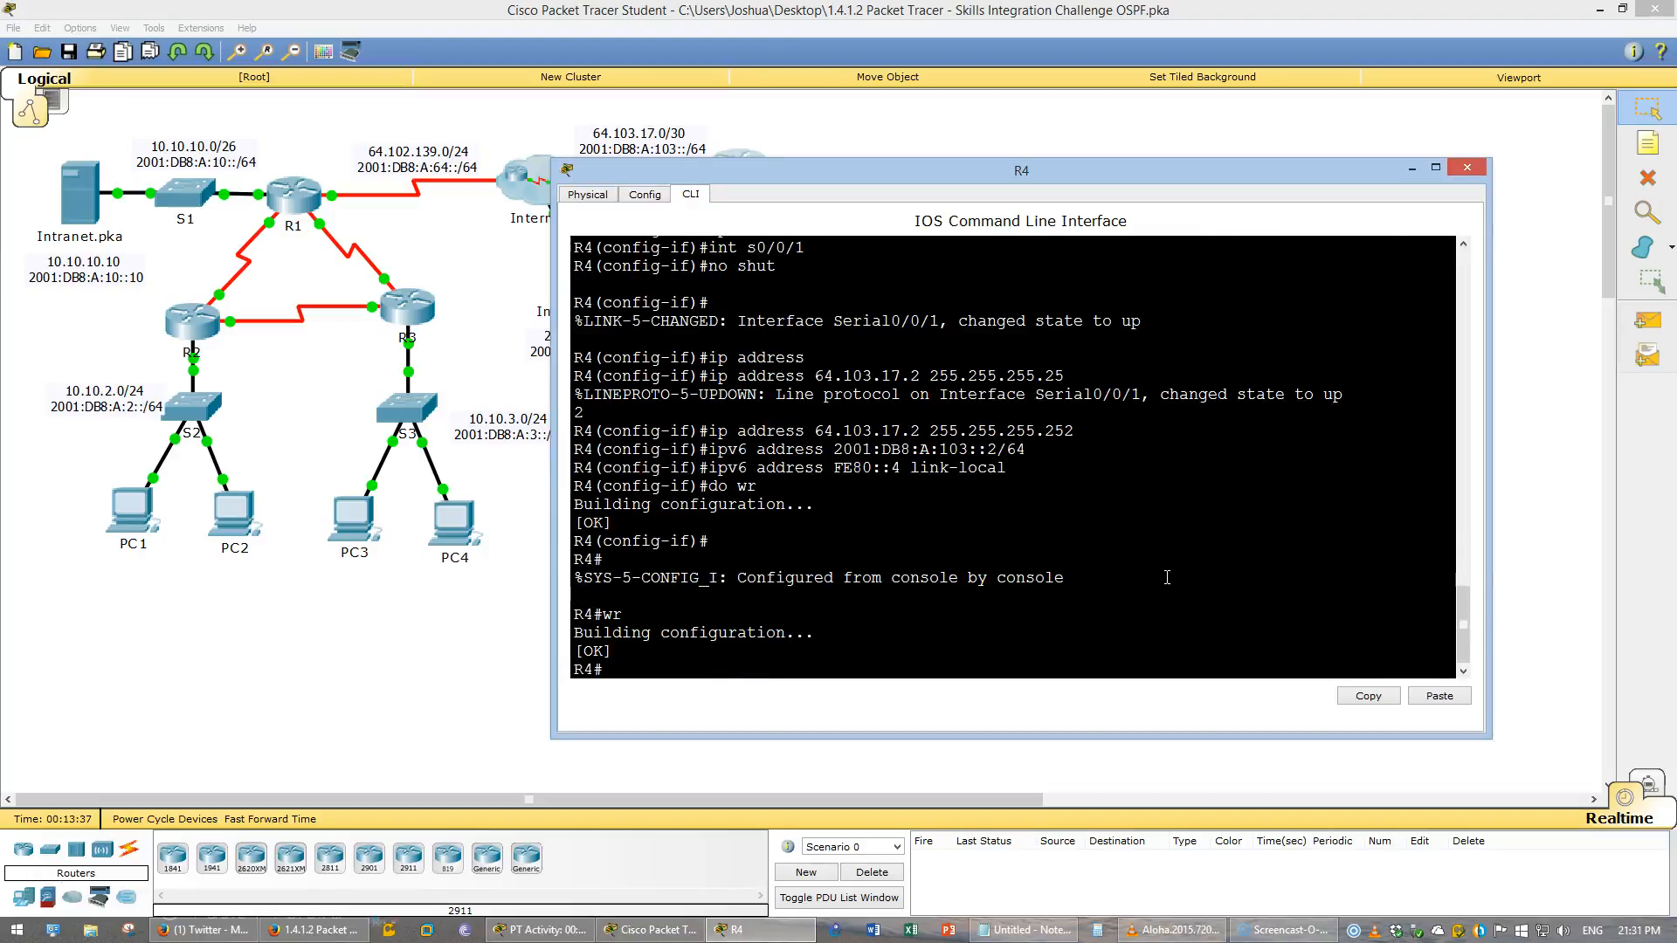
key("Return")
key("Return")
key("alt+F4")
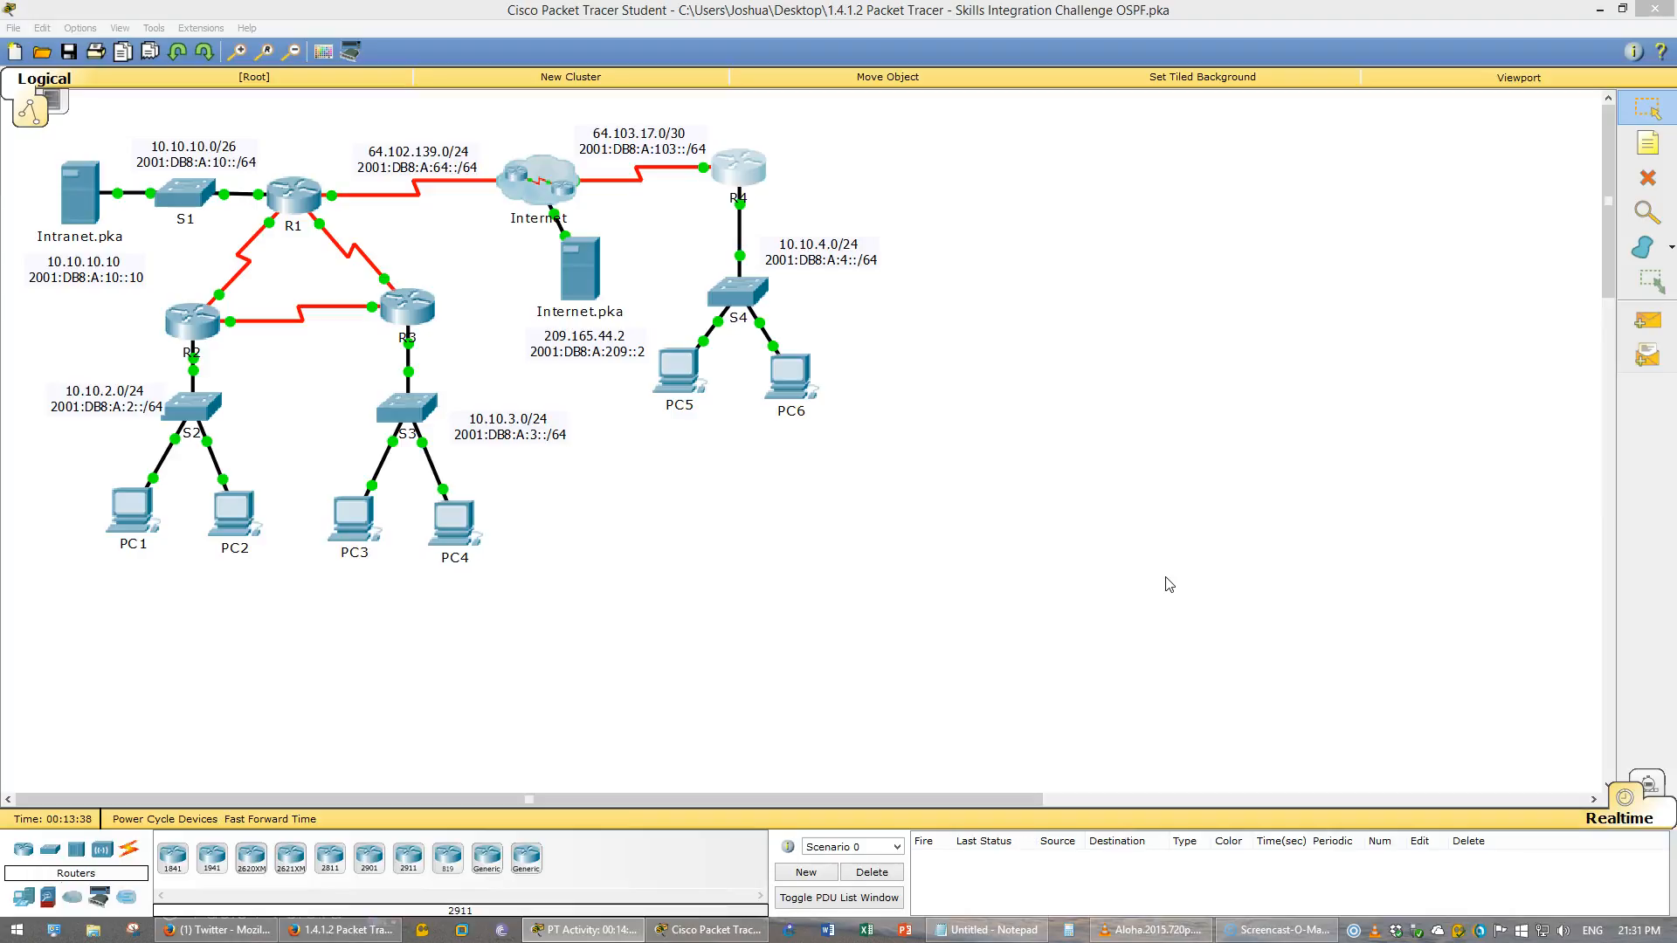
- Read the SSH requirements for R4 in the instructions document
left_click(362, 911)
scroll(787, 662, "down", 5)
scroll(785, 662, "down", 1)
left_click_drag(262, 160, 900, 376)
left_click(900, 375)
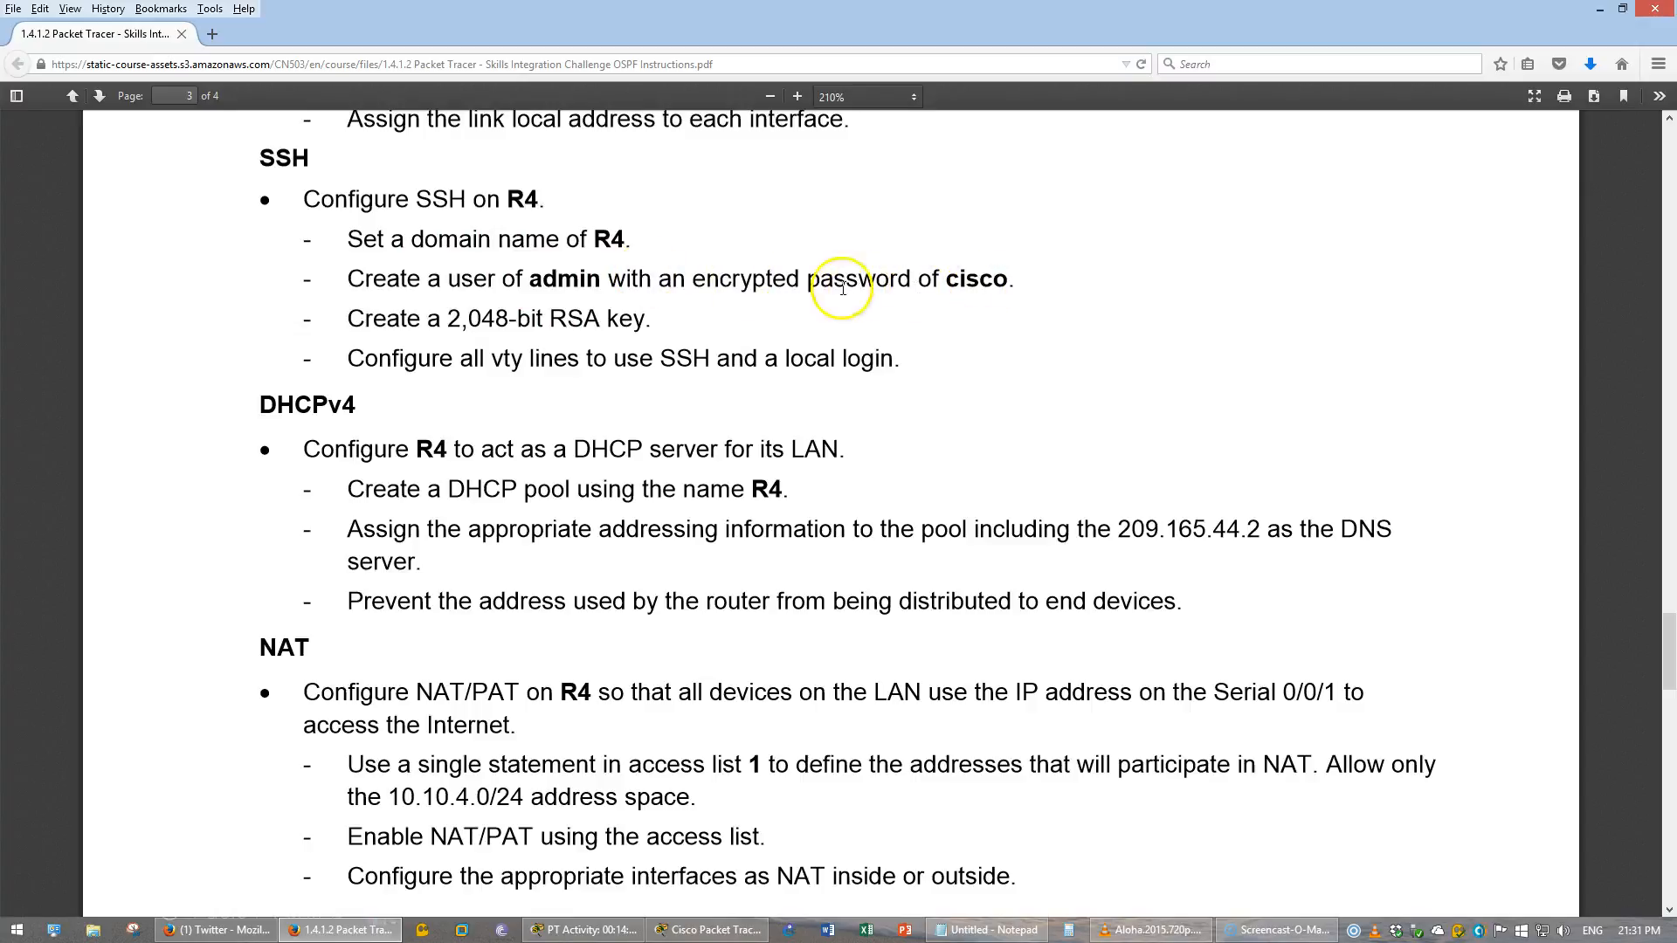
left_click_drag(691, 279, 800, 279)
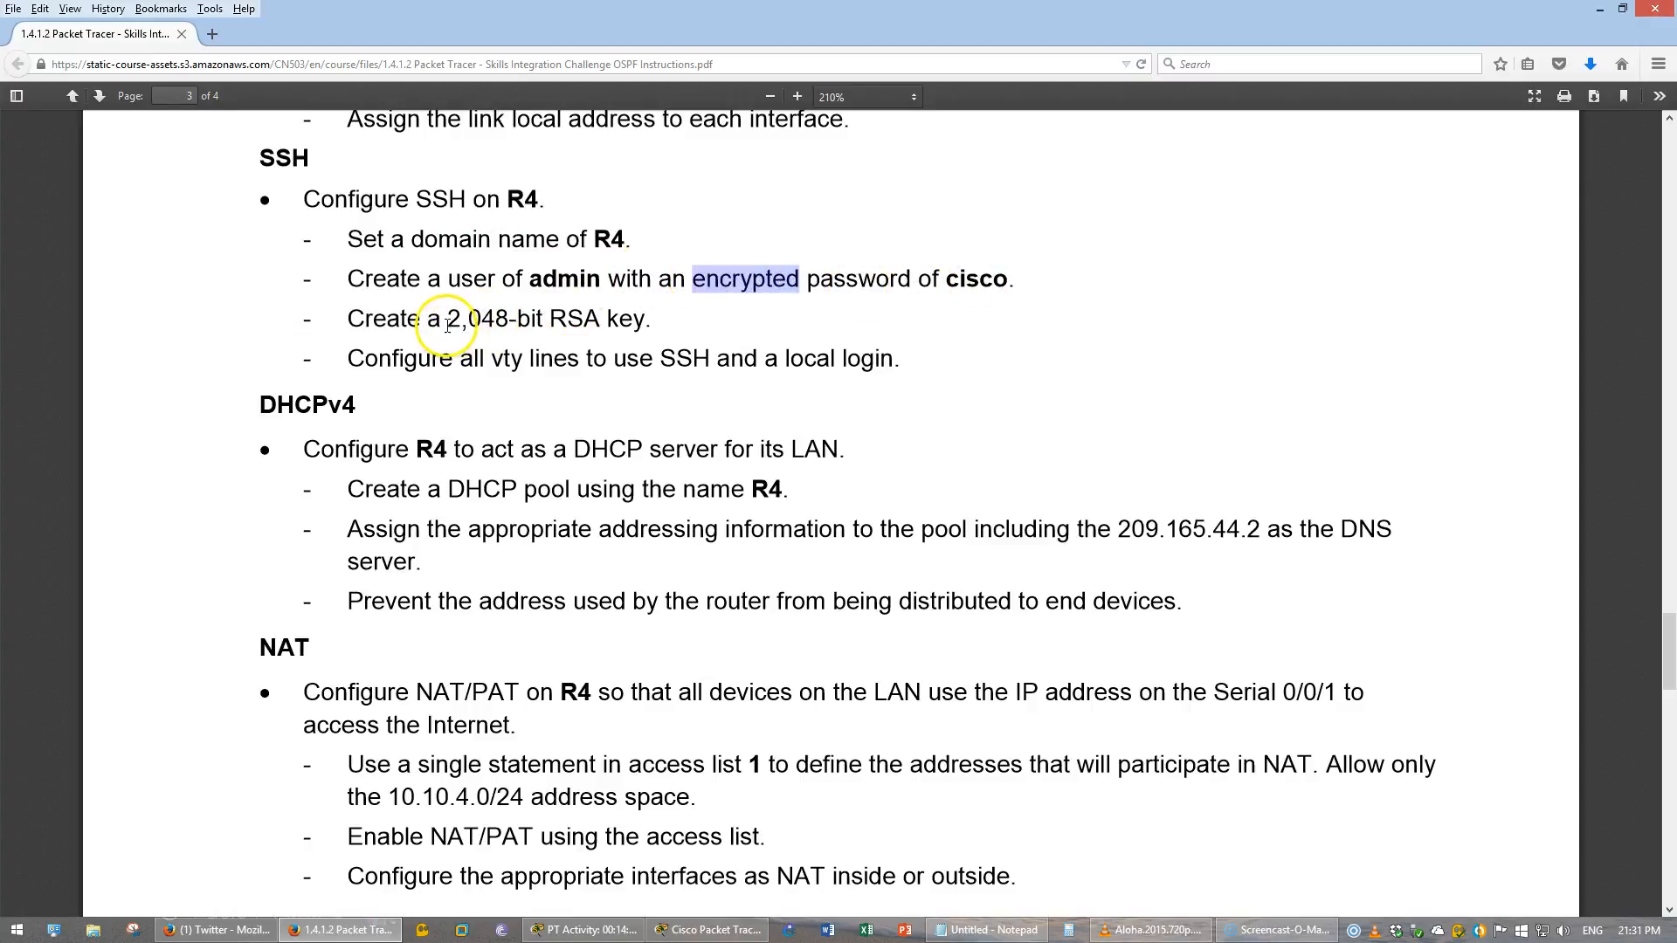
left_click_drag(447, 321, 548, 321)
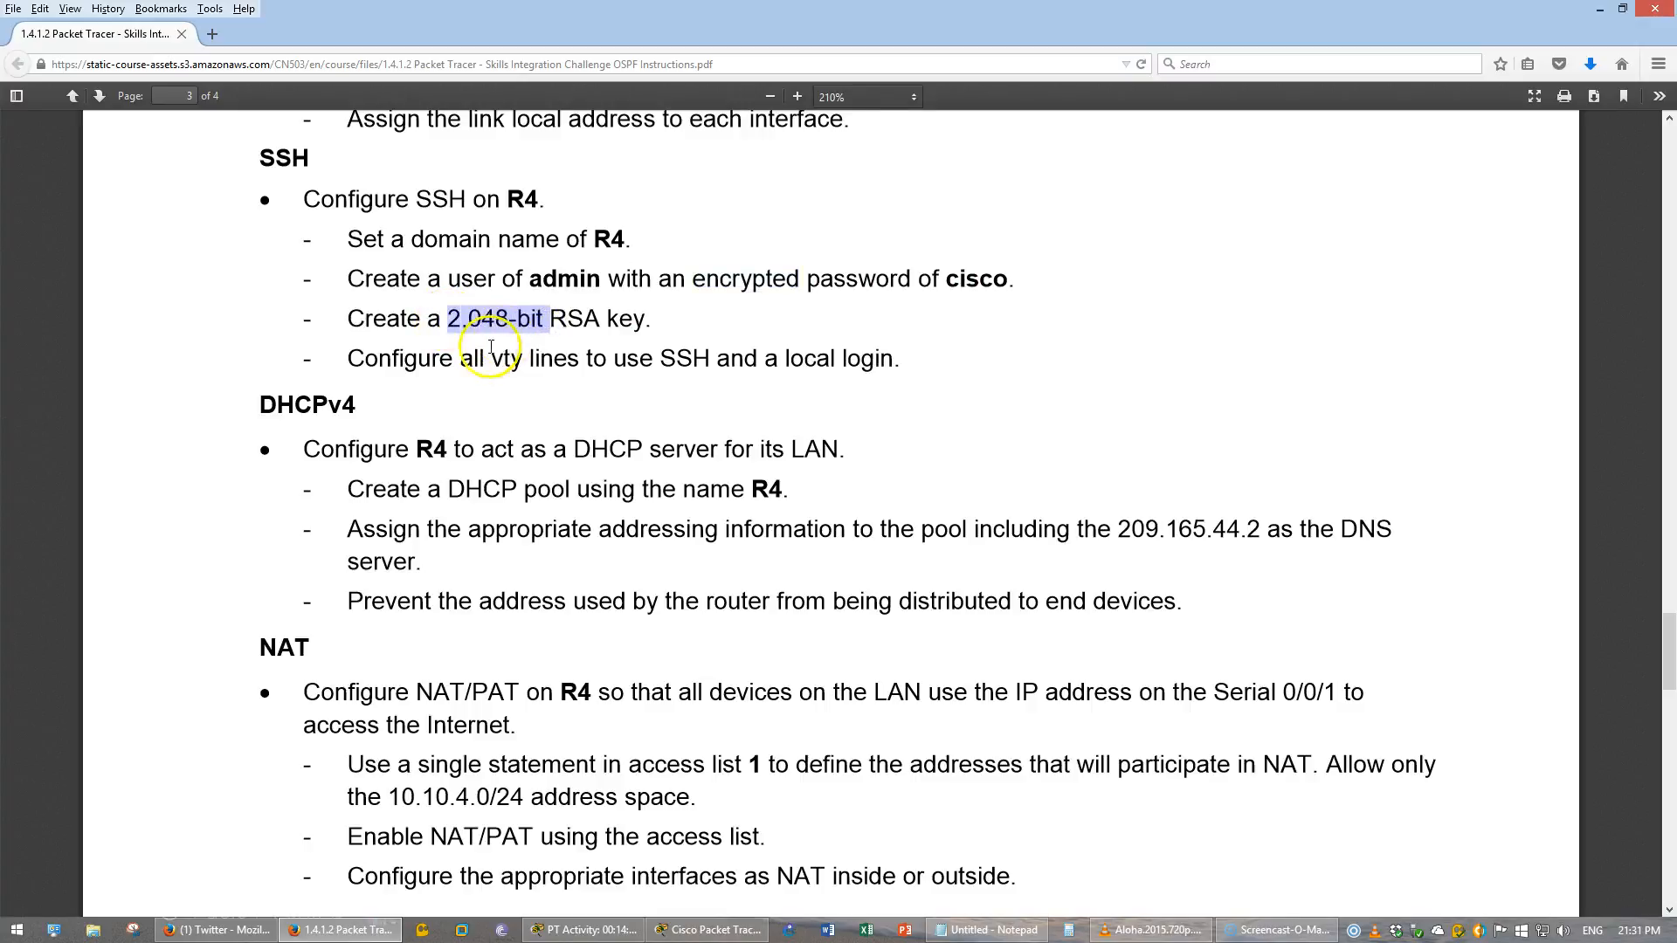
left_click_drag(483, 361, 579, 361)
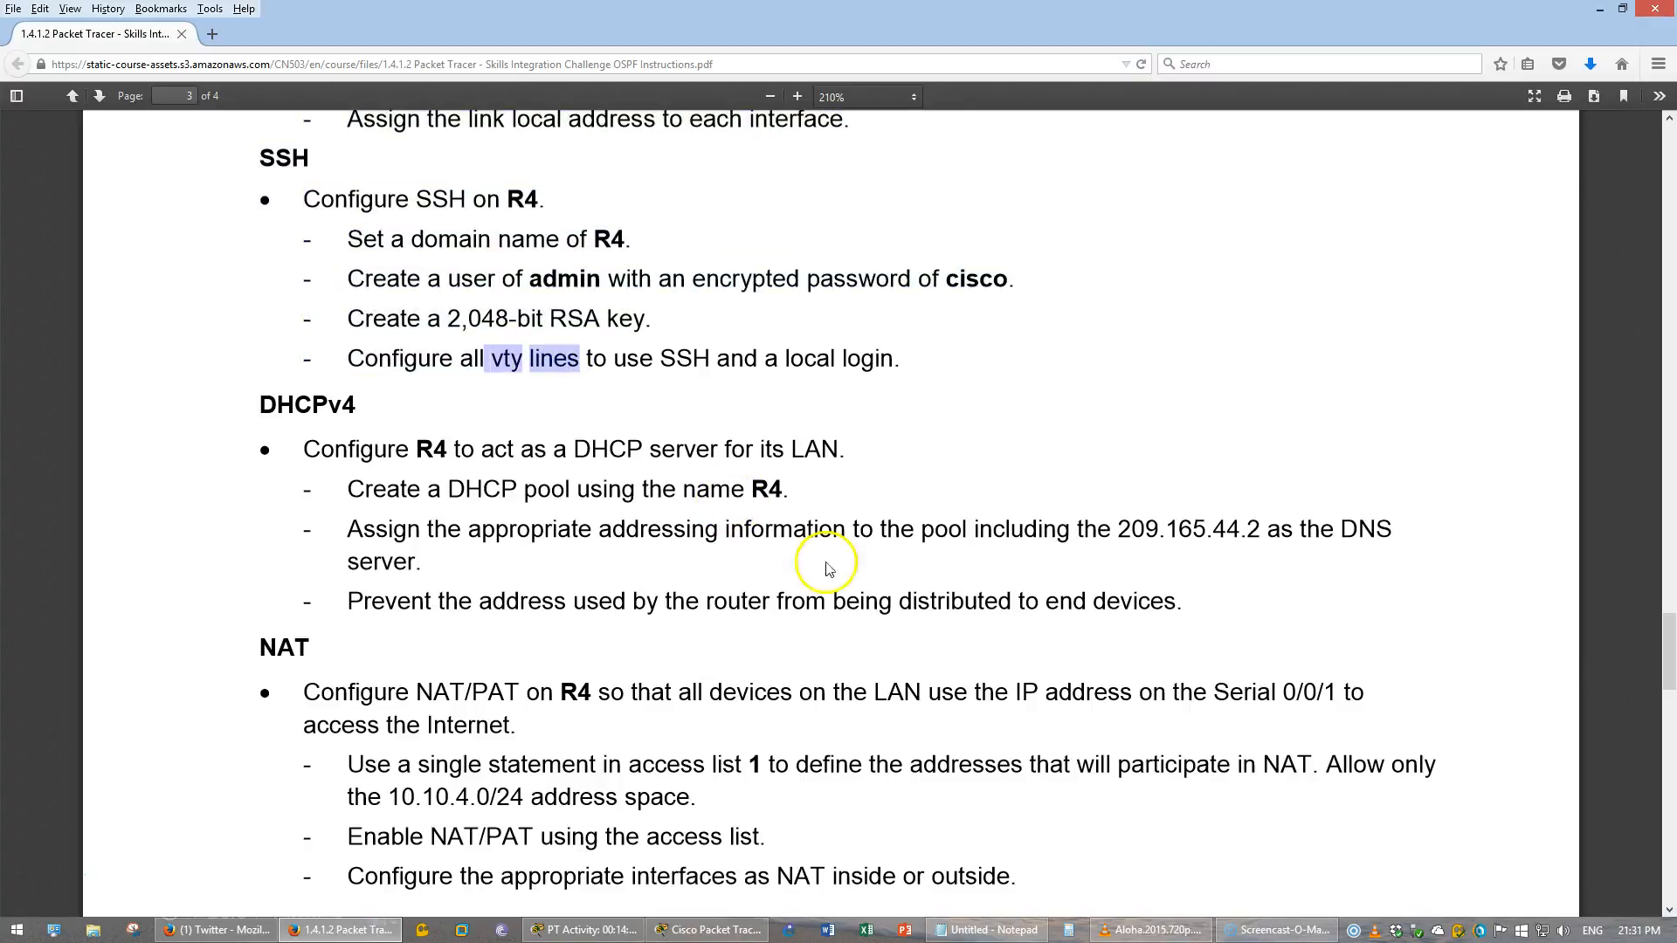
- Reopen R4's command line and enter global configuration mode
left_click(721, 931)
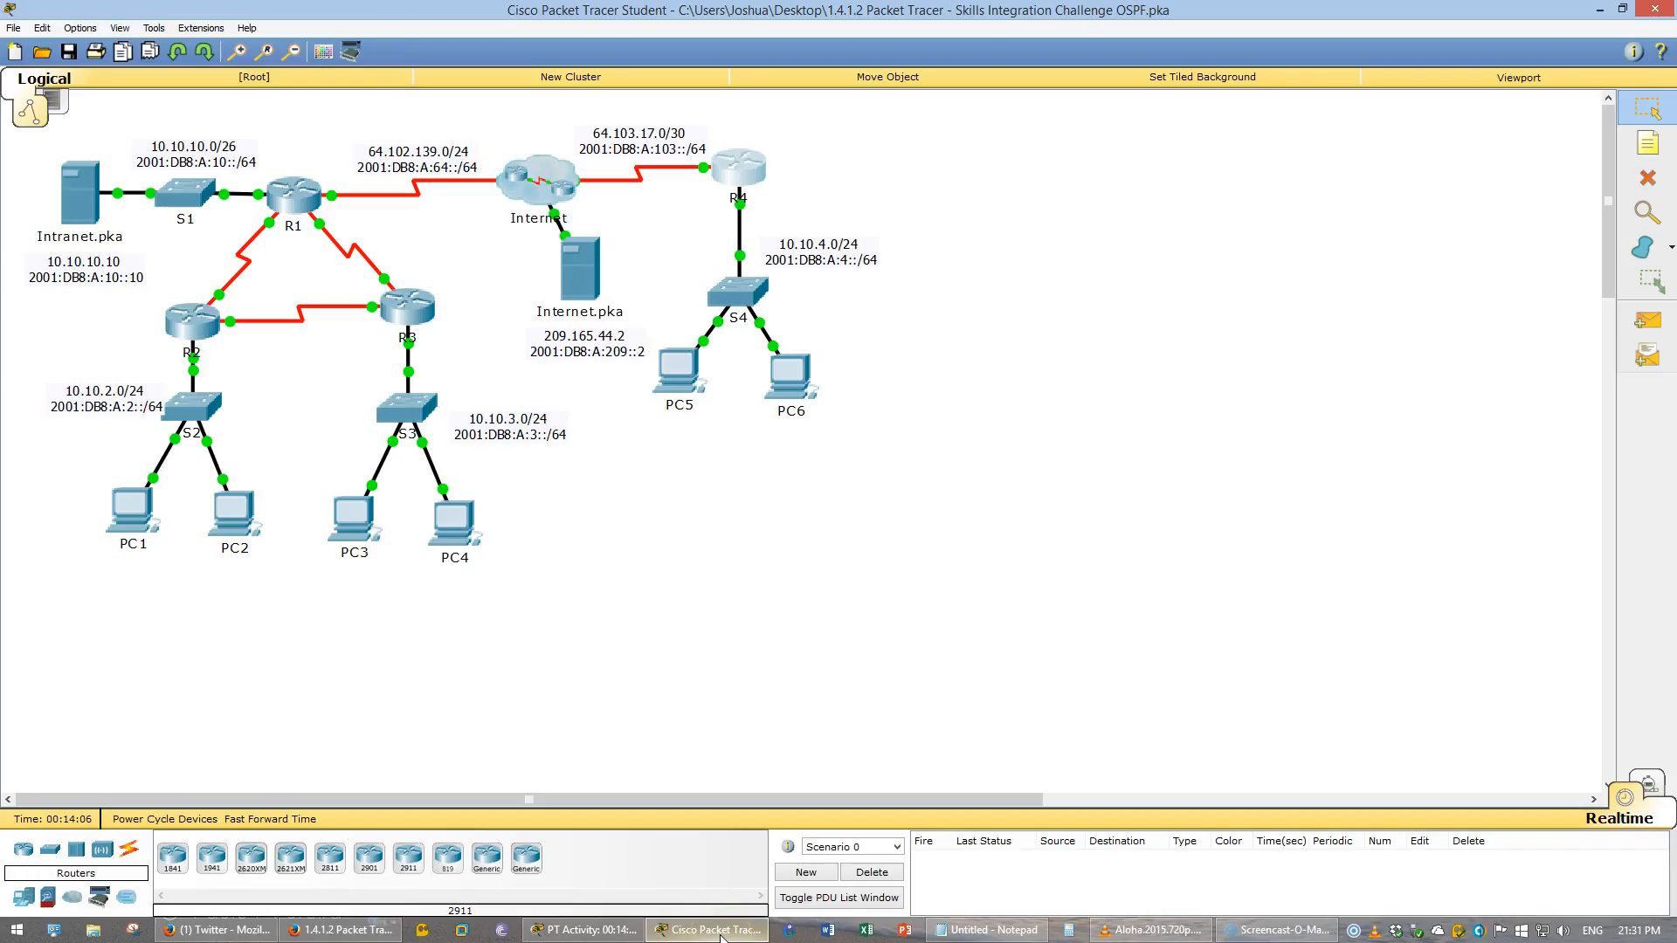
left_click(583, 931)
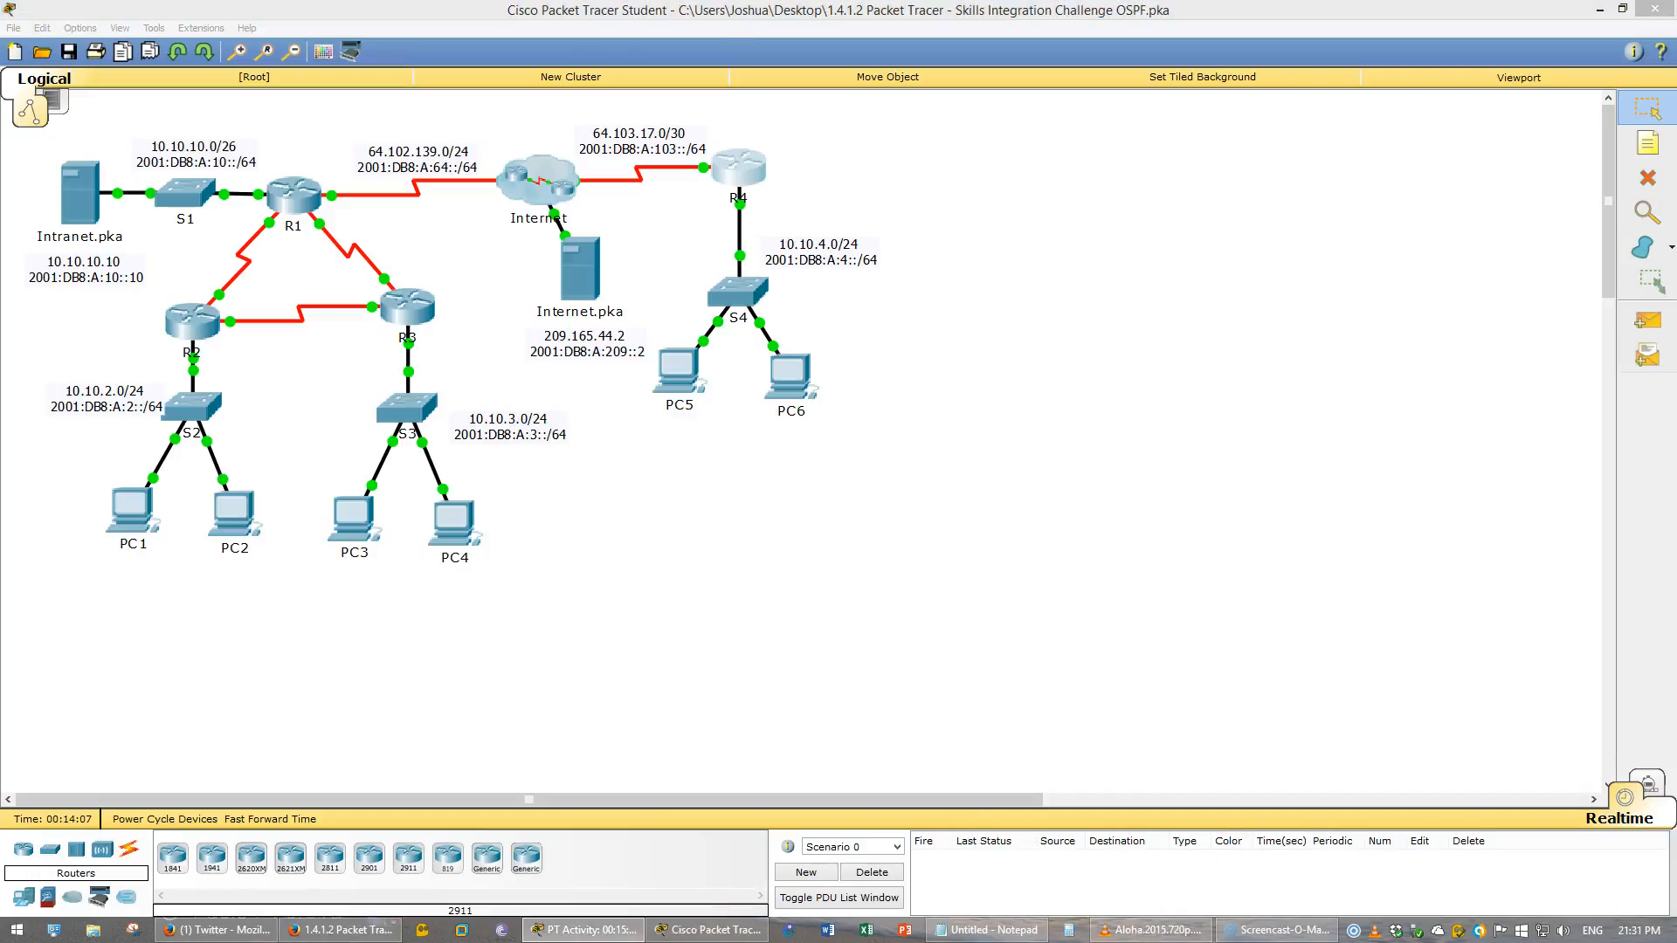
left_click(753, 174)
left_click_drag(1127, 365, 1438, 393)
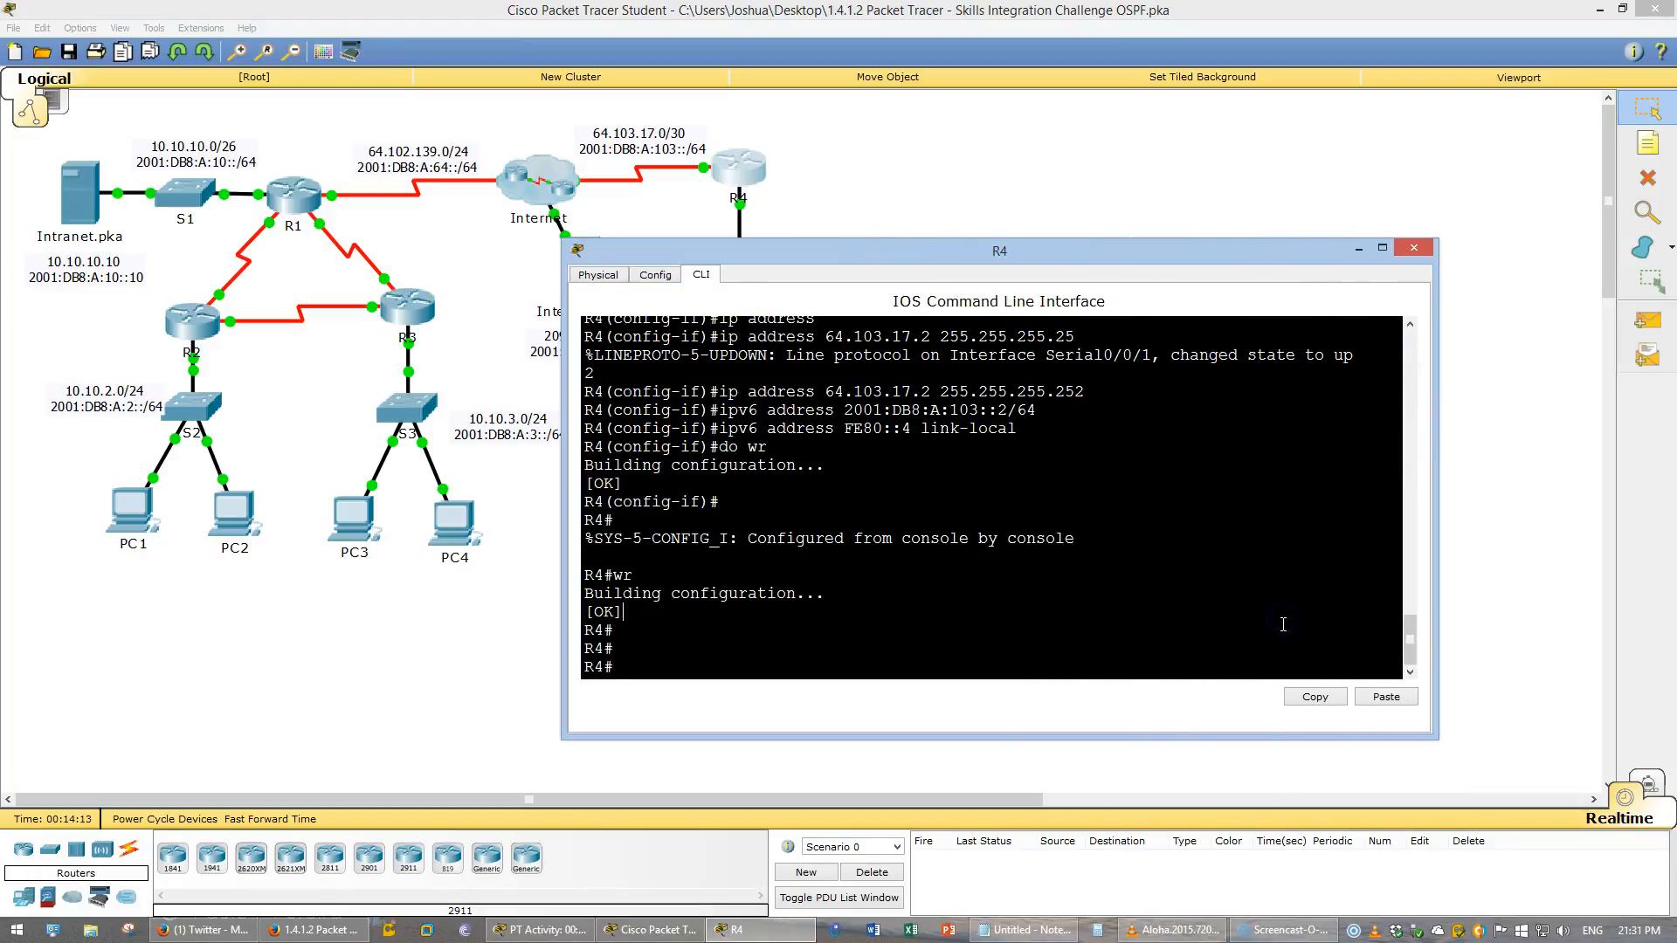
type("conf t")
key("Return")
key("Return")
- Display R4's running configuration and examine the vty line settings
type("do show run")
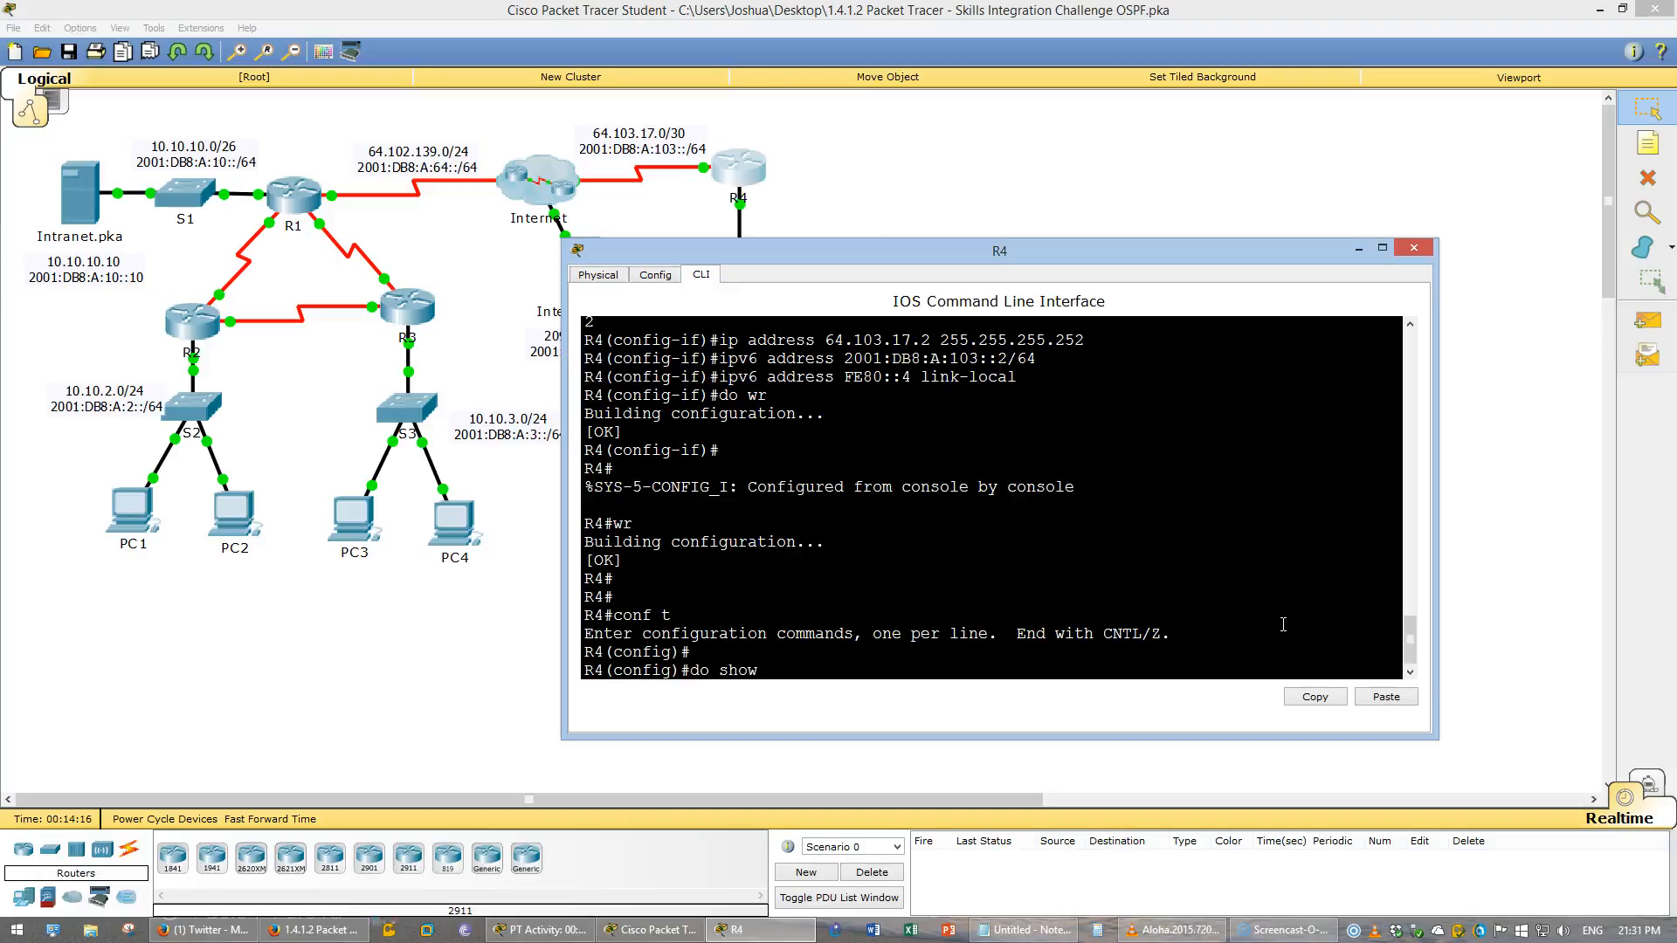
key("Return")
key("space")
key("space")
key("space")
key("space")
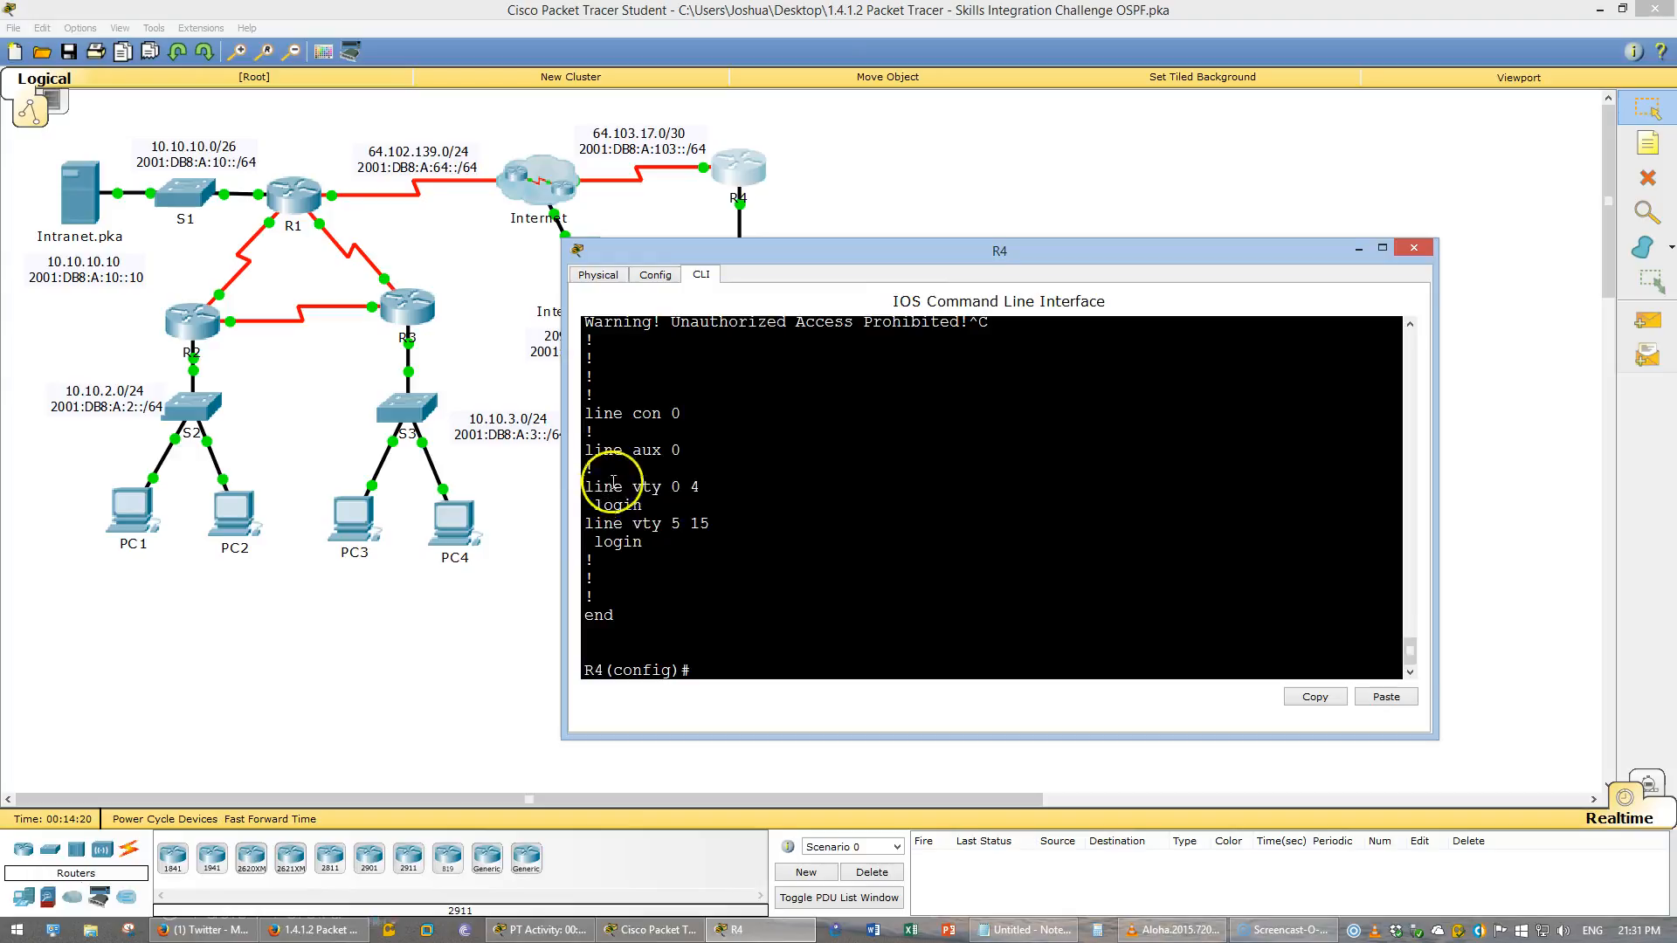
left_click(677, 483)
left_click_drag(676, 483, 712, 524)
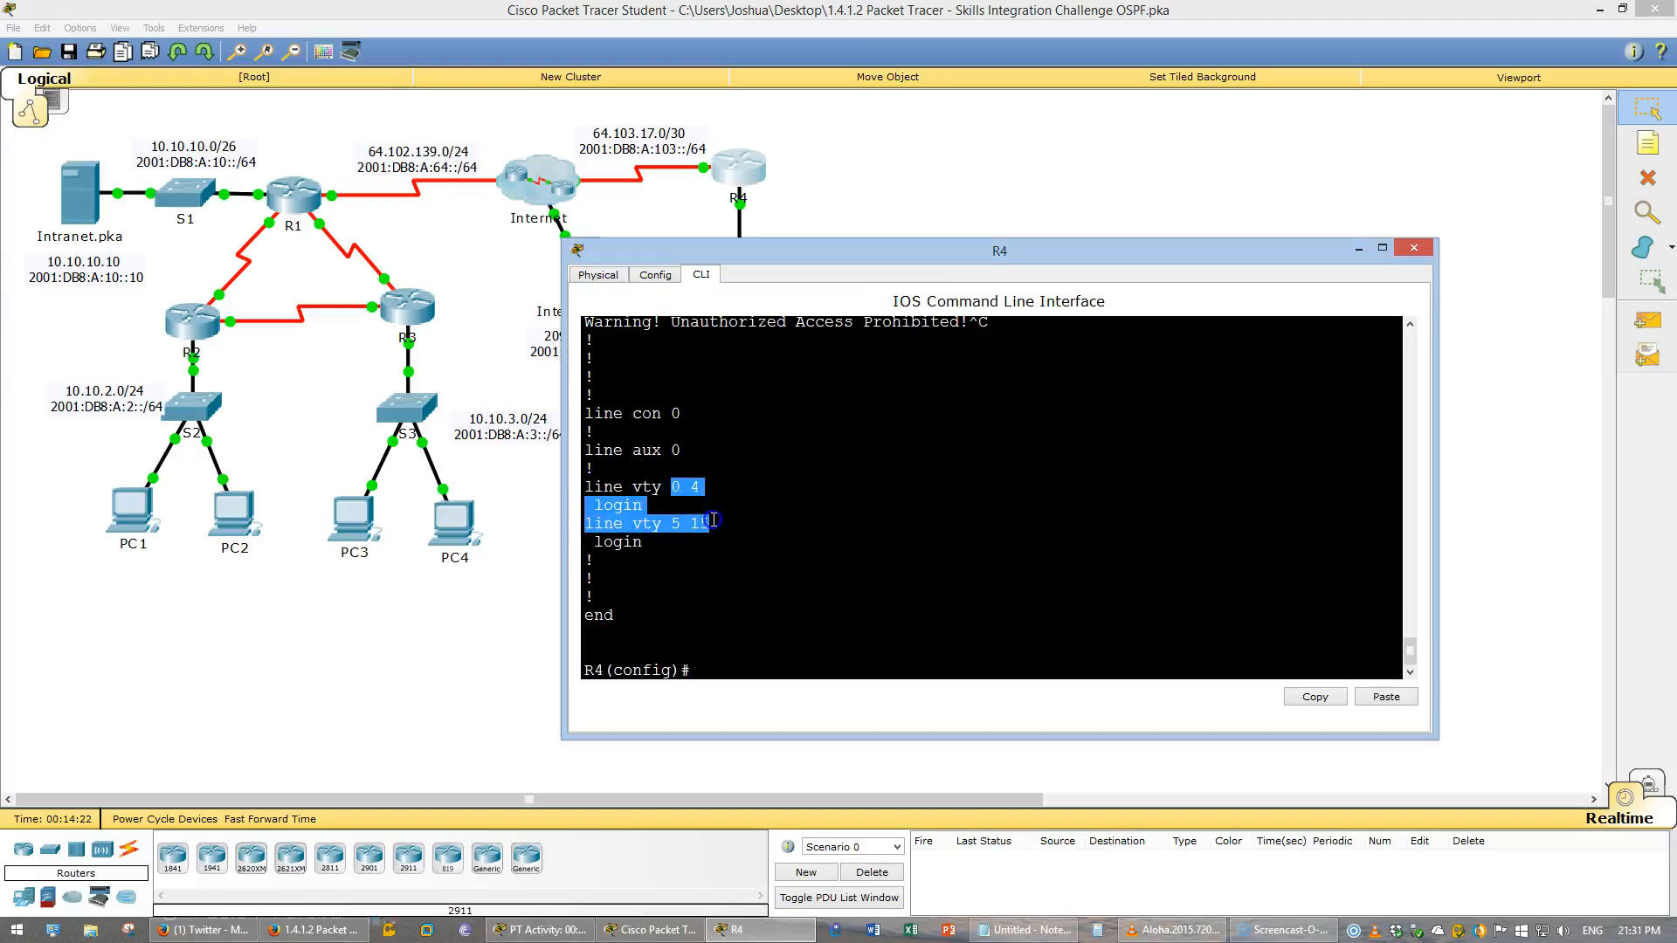
left_click(714, 526)
left_click(756, 672)
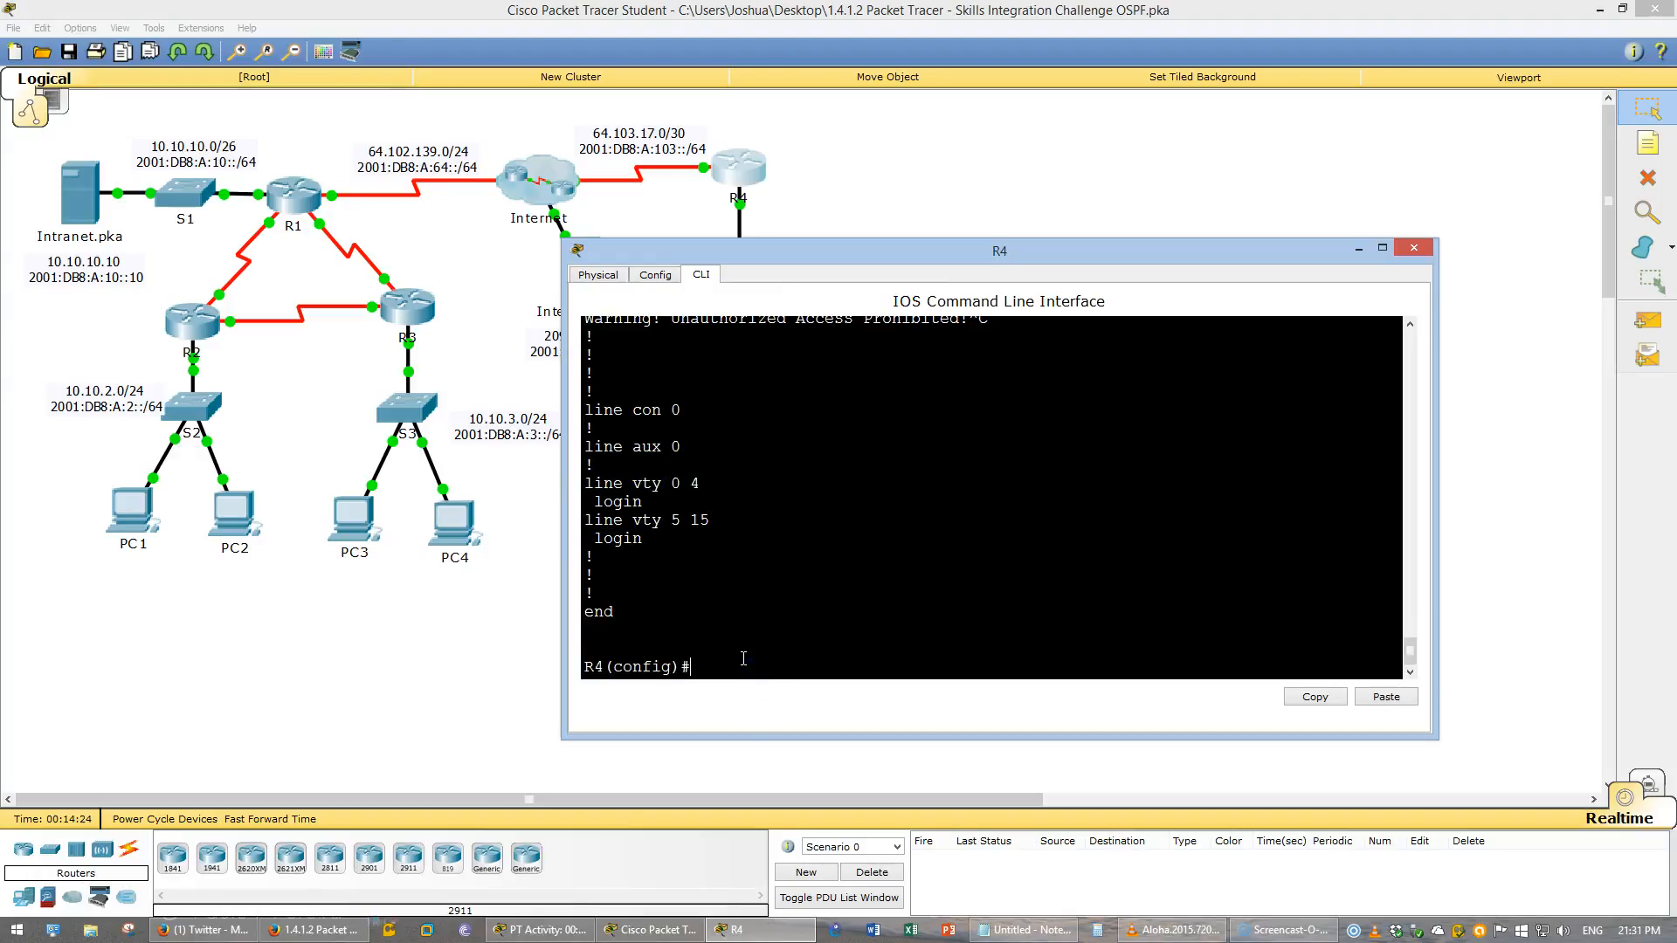
- Set R4's IP domain name to R4
type("ip domain")
key("Tab")
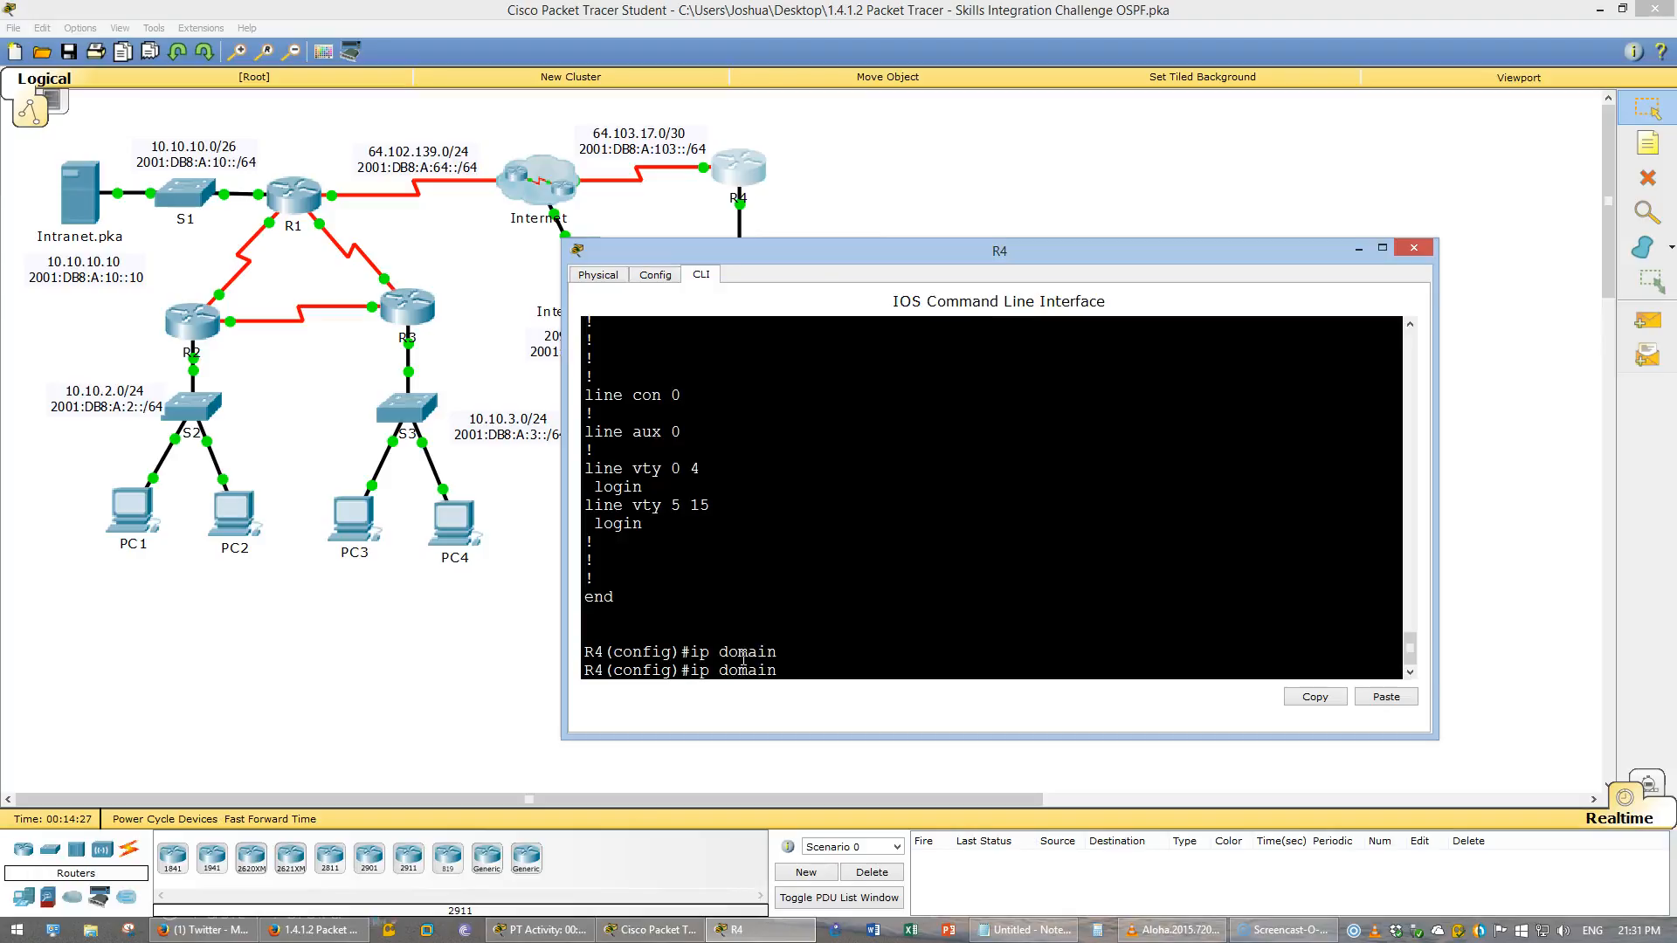
type("na")
key("Tab")
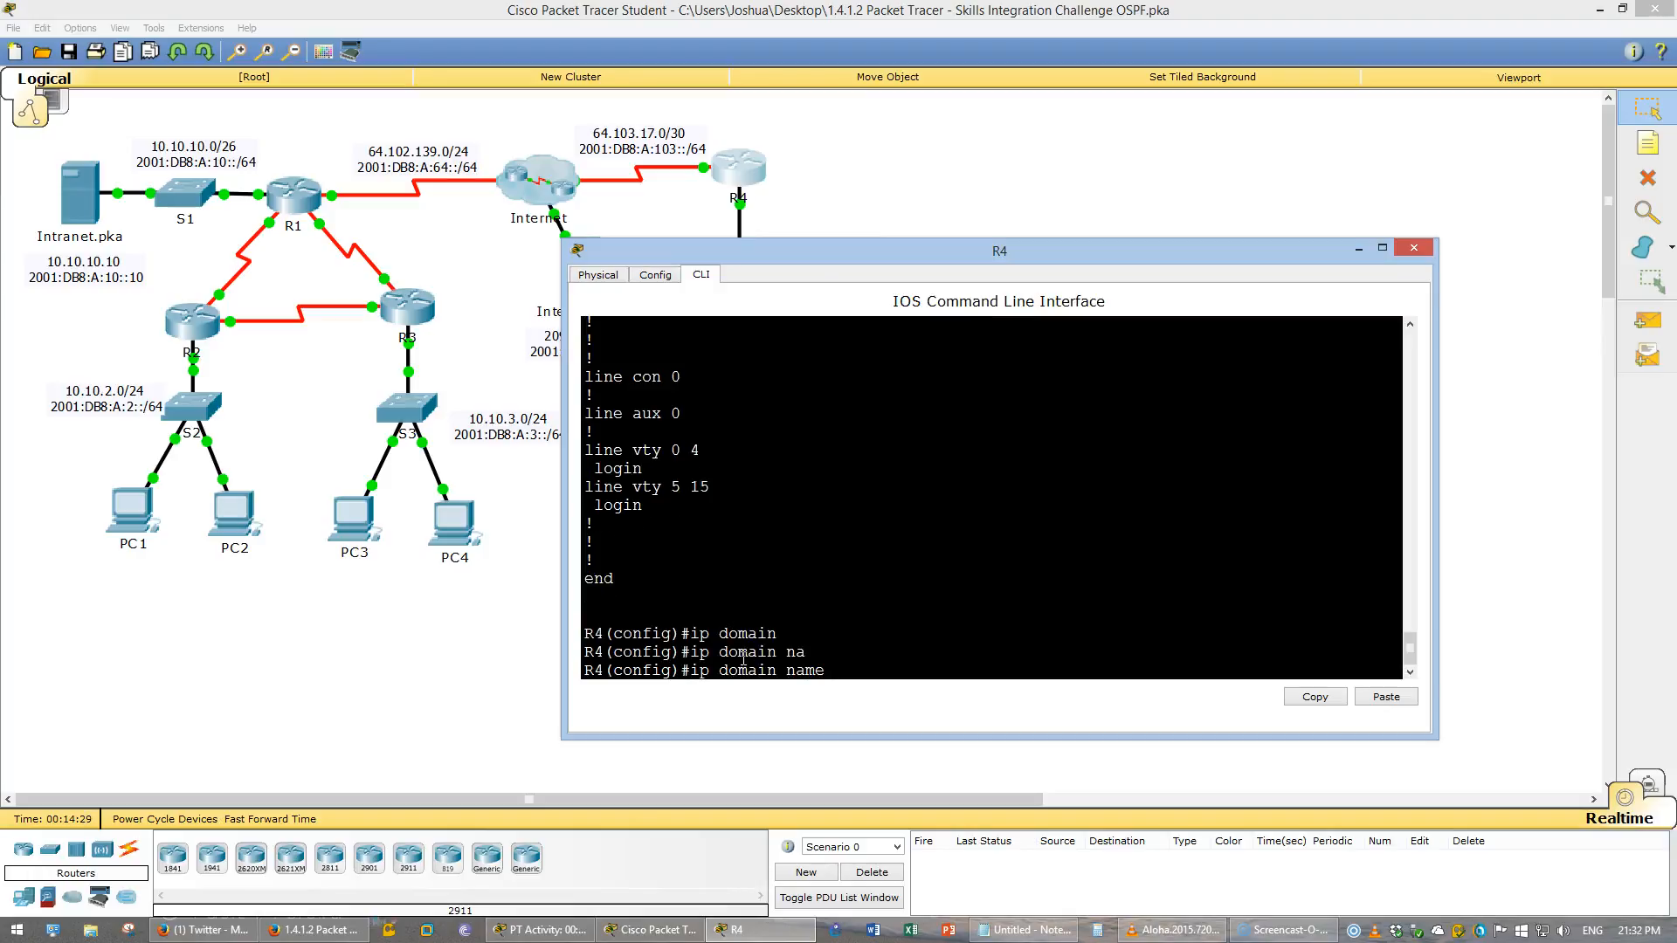
type("R4")
key("Return")
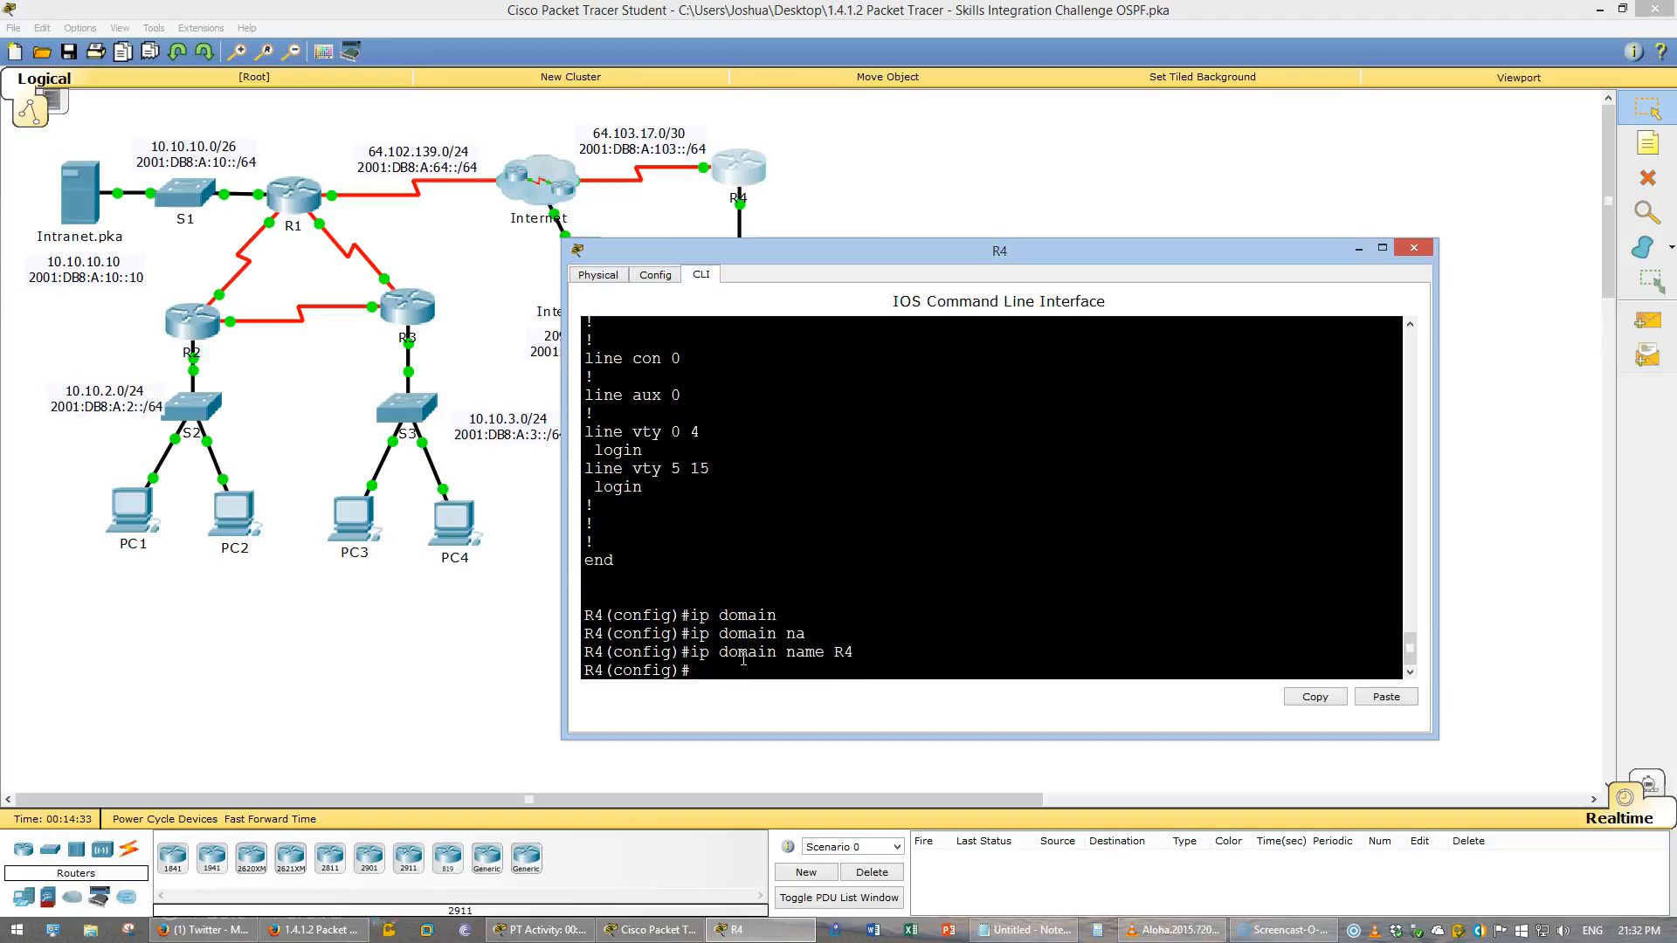
- Create local user admin with an encrypted secret password
type("us")
key("Tab")
type("admin secret ")
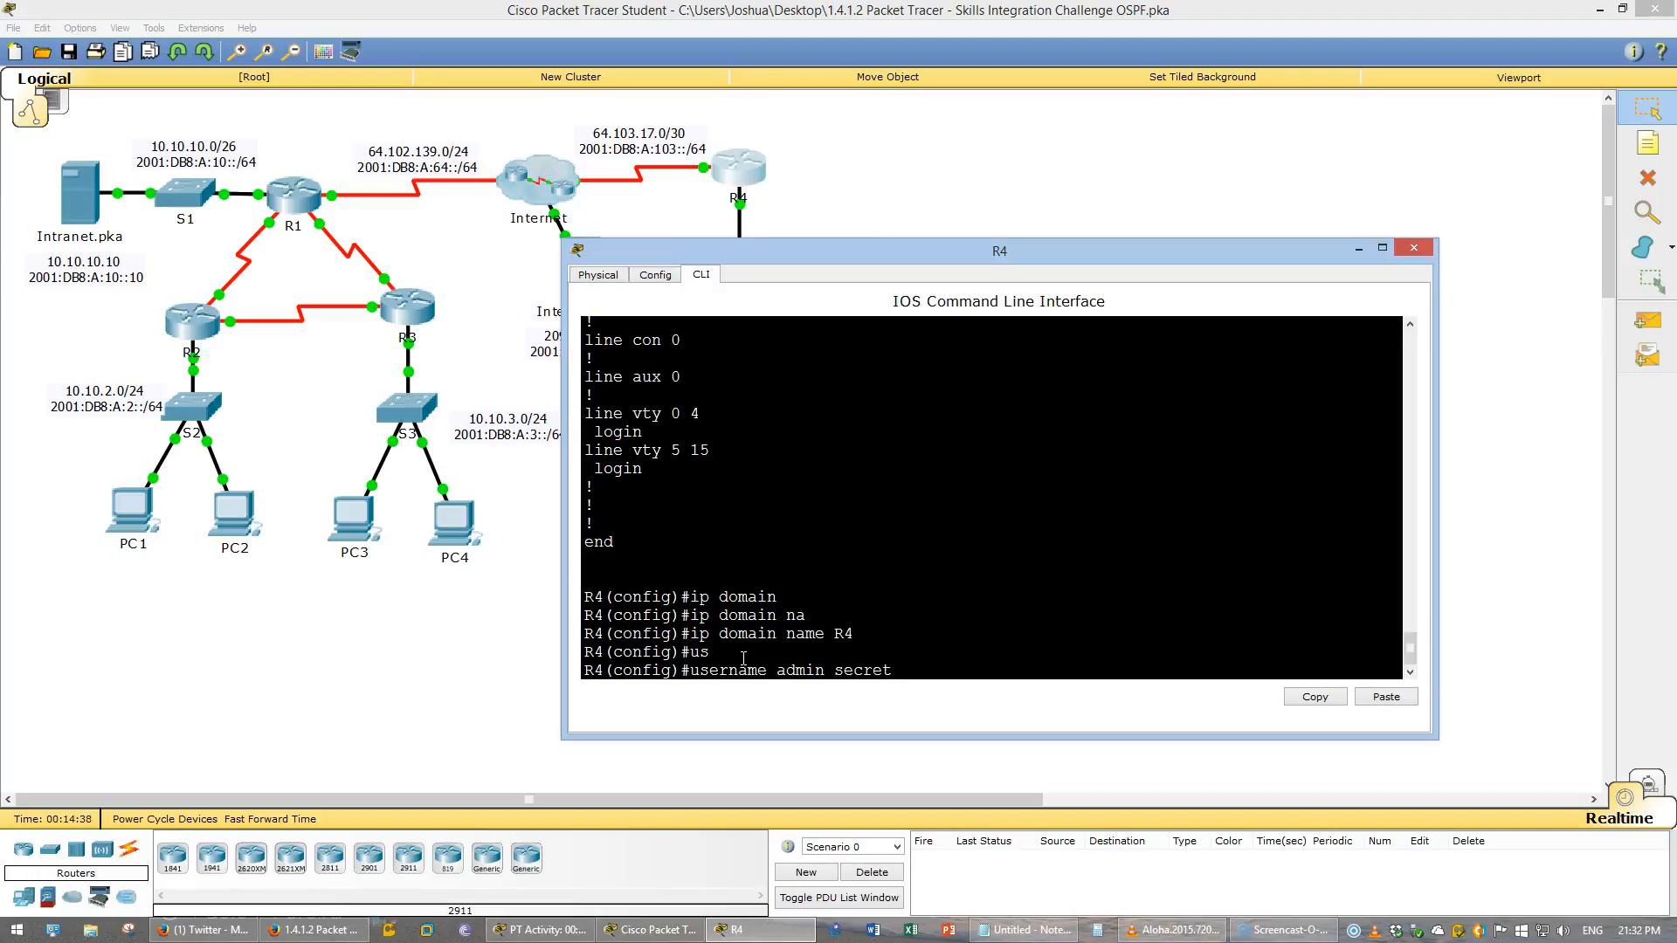
type("cisco ?")
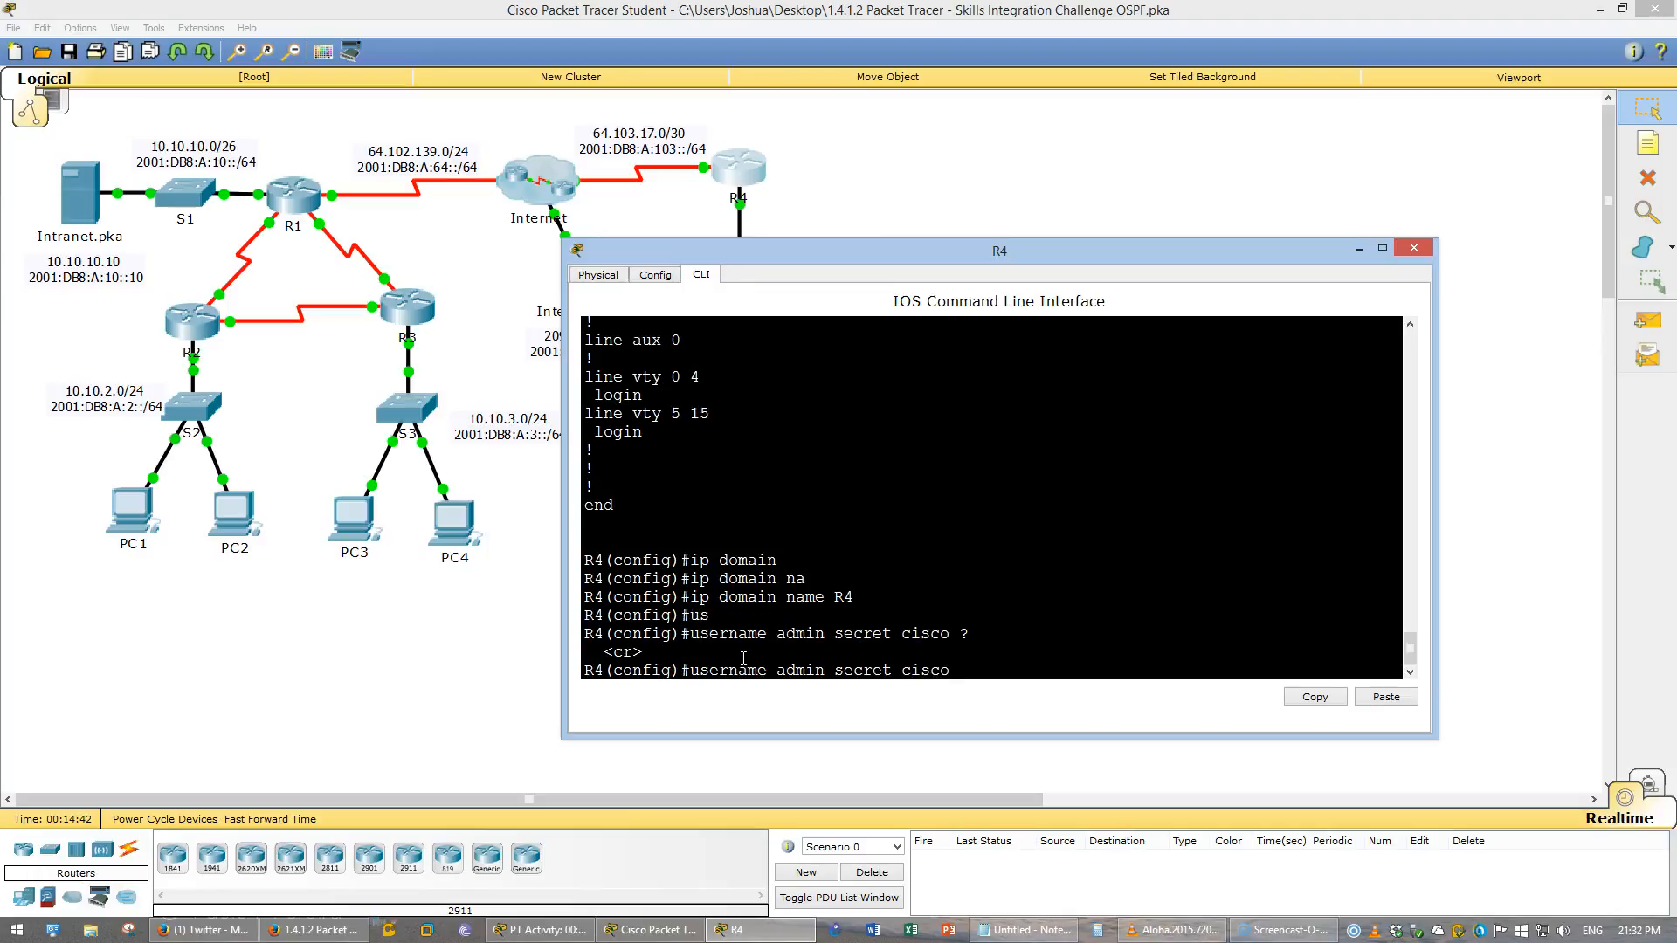
key("Return")
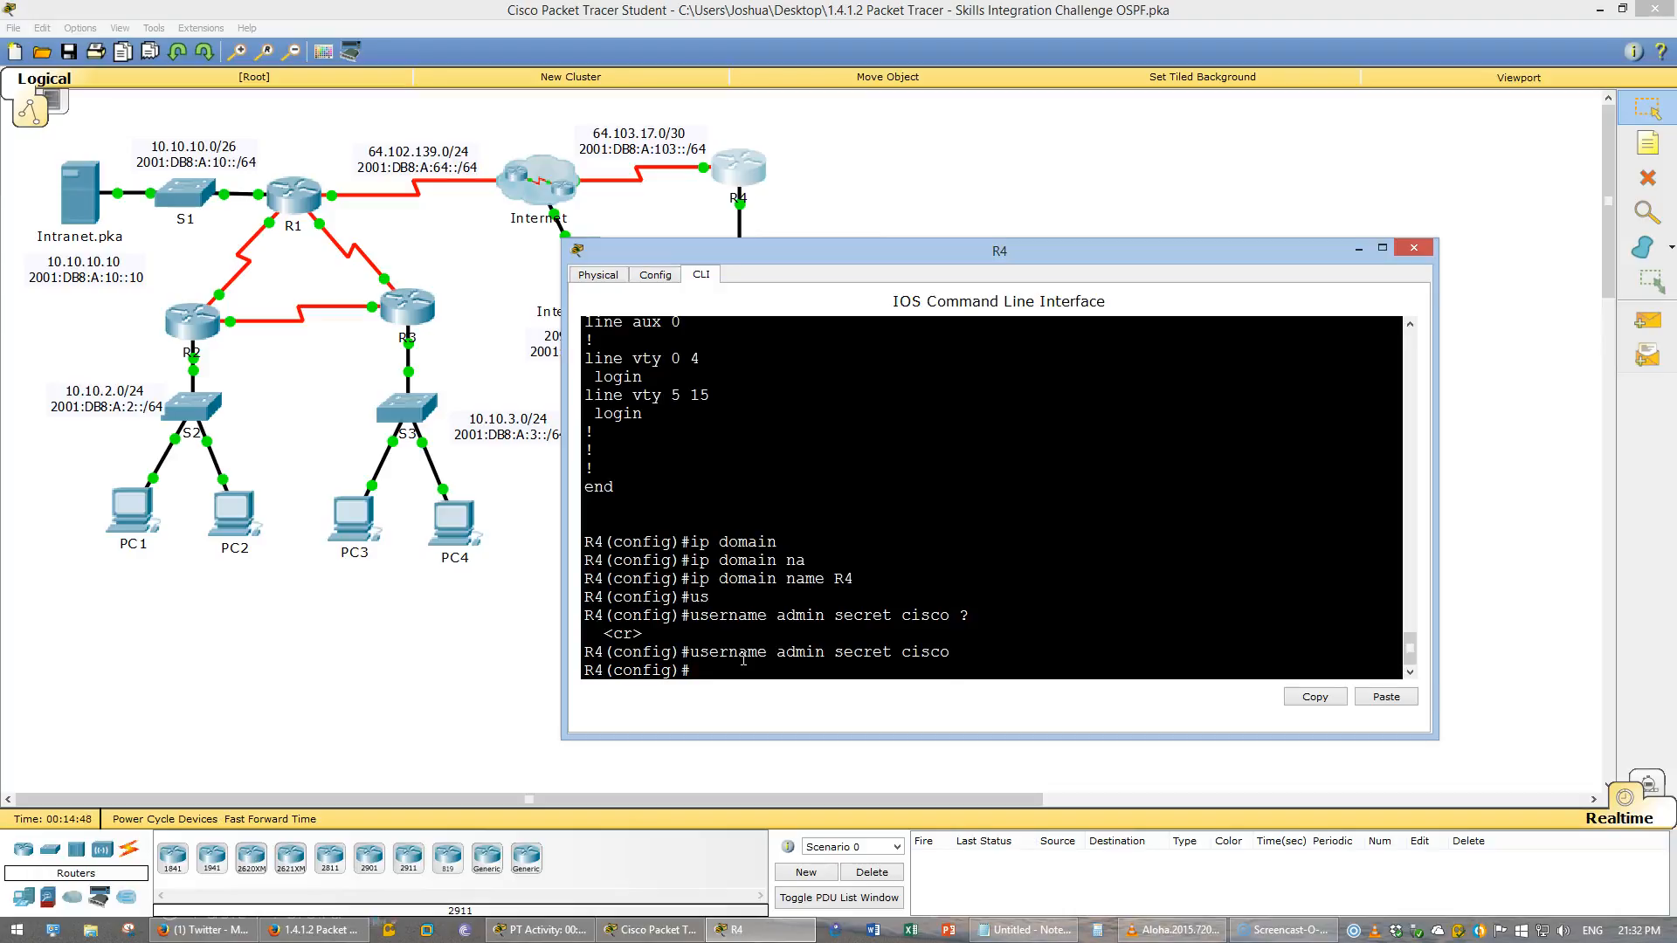
- Generate a 2048-bit RSA key on R4, replacing the existing keys, and save the running configuration
type("ryp")
key("Tab")
type("ke")
key("Tab")
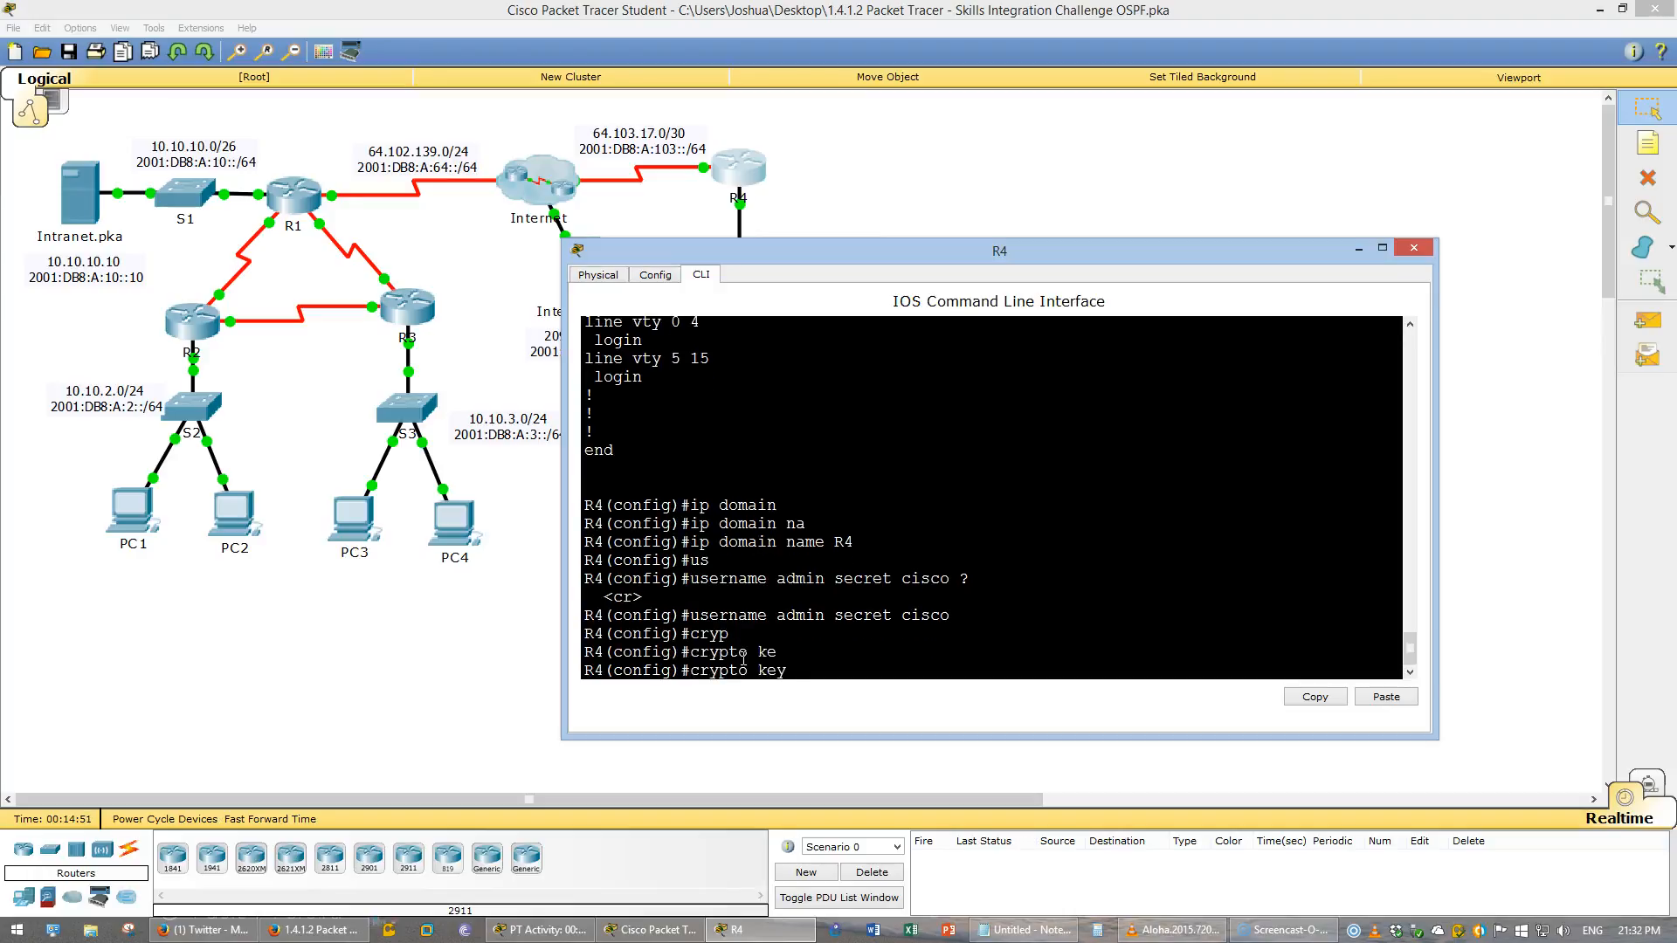
type("g")
key("Tab")
type("rs")
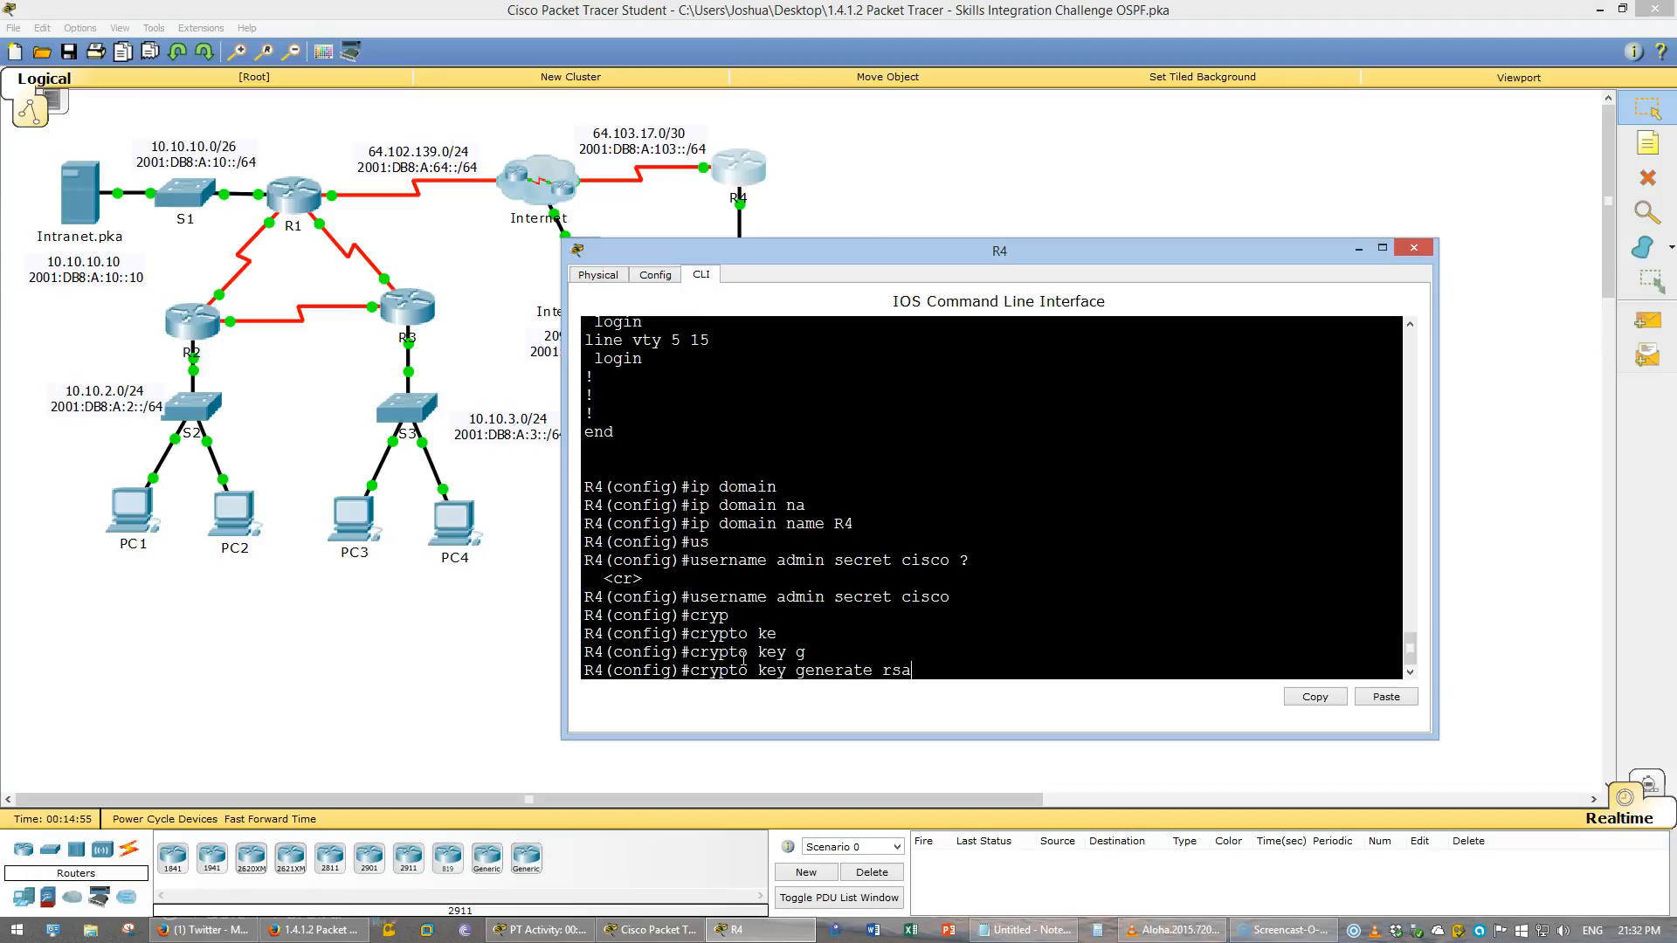
type("a")
key("Return")
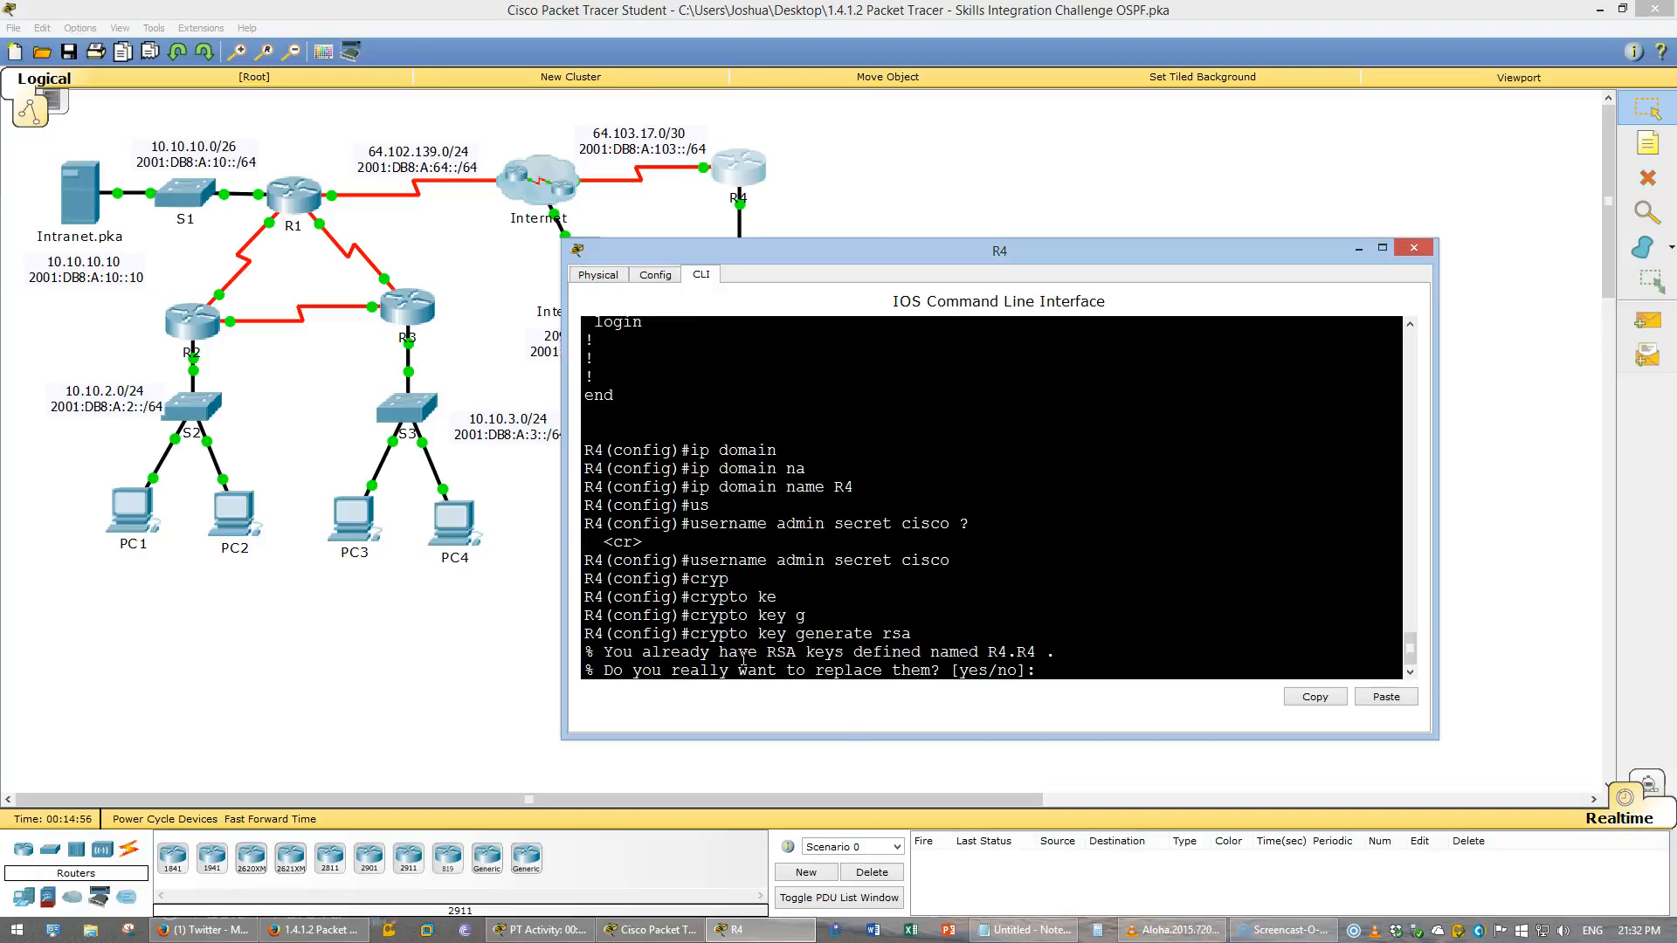
left_click(1054, 646)
left_click_drag(1055, 646, 980, 651)
left_click(1124, 676)
type("y")
key("Return")
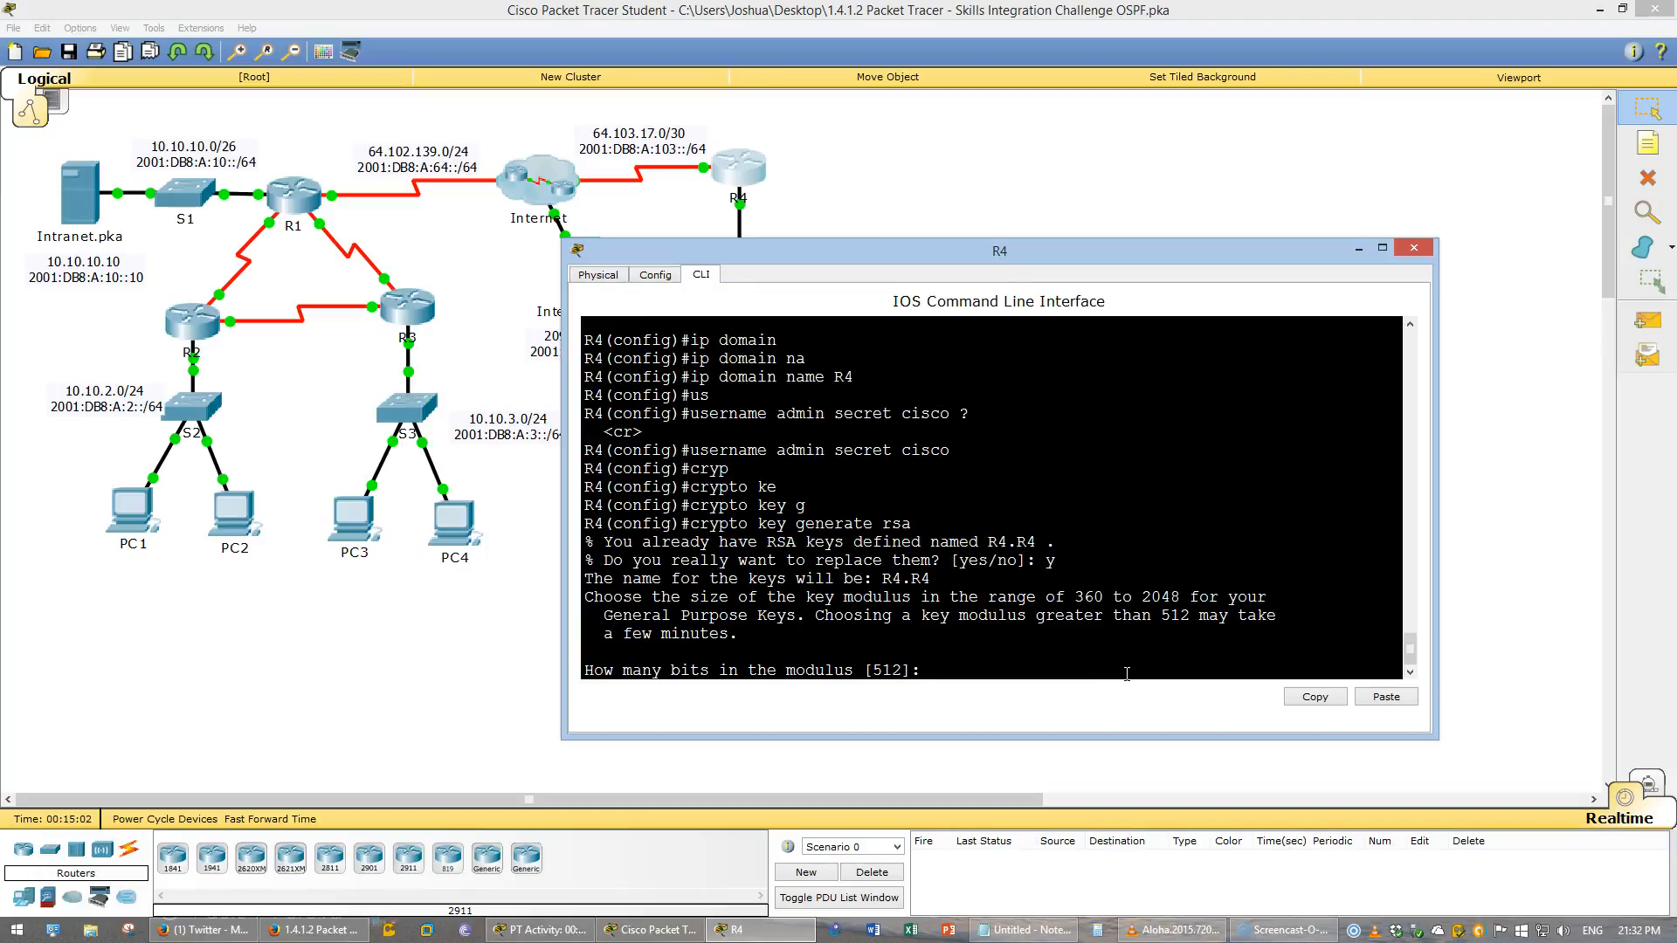
type("2048")
key("Return")
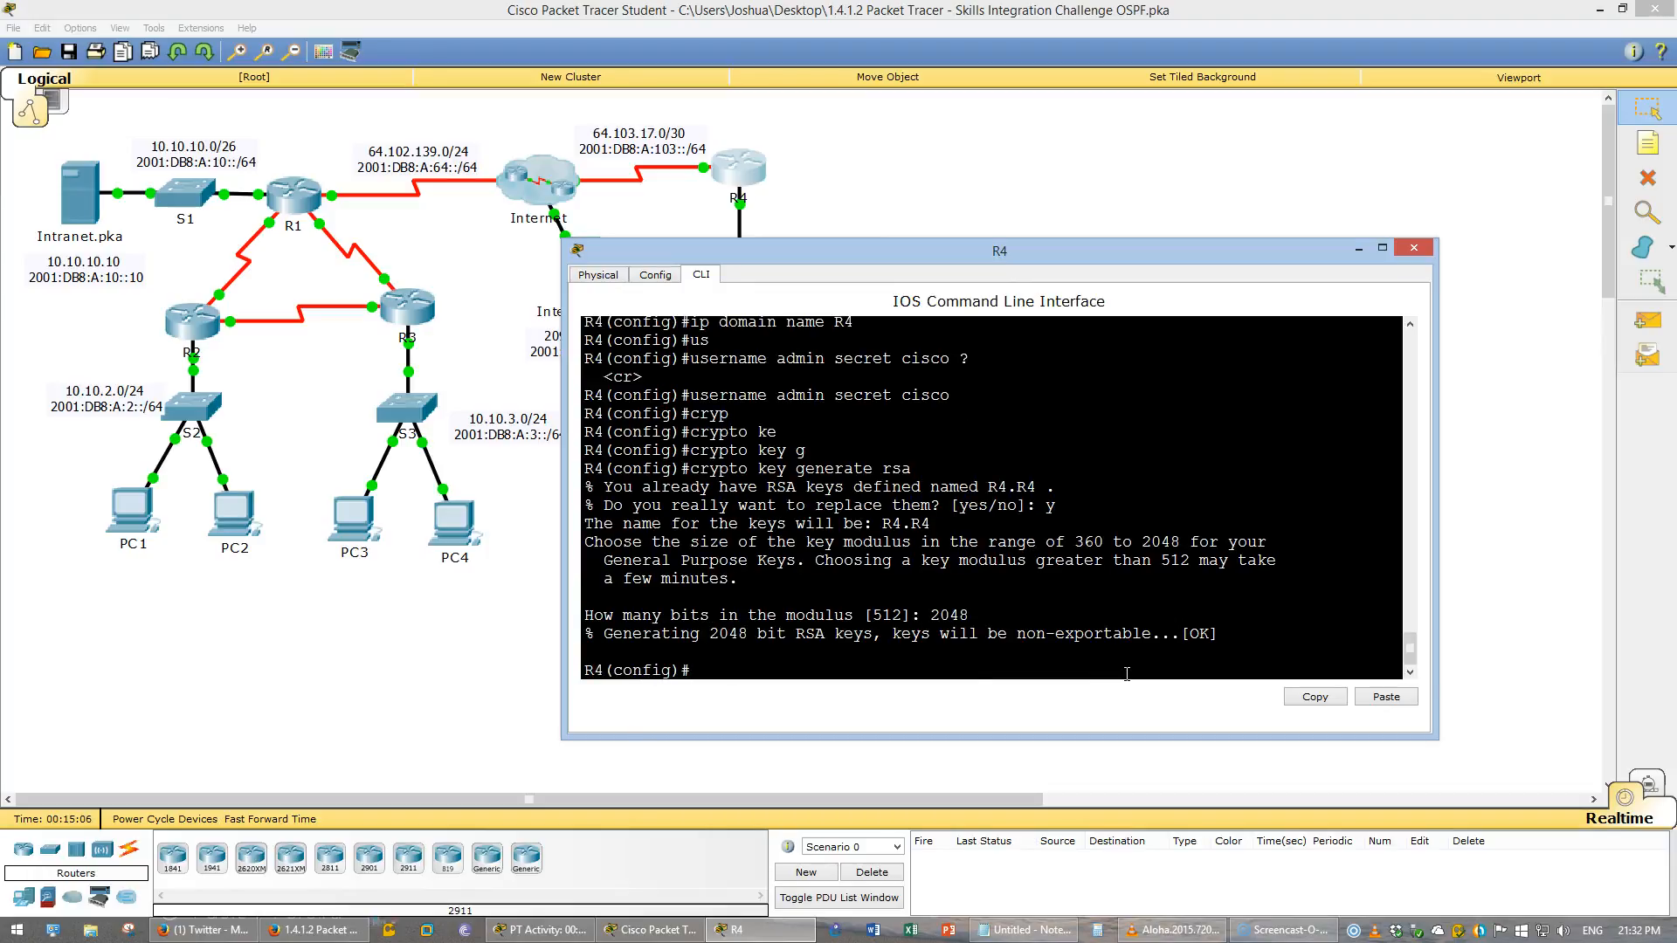
type("do wr")
key("Return")
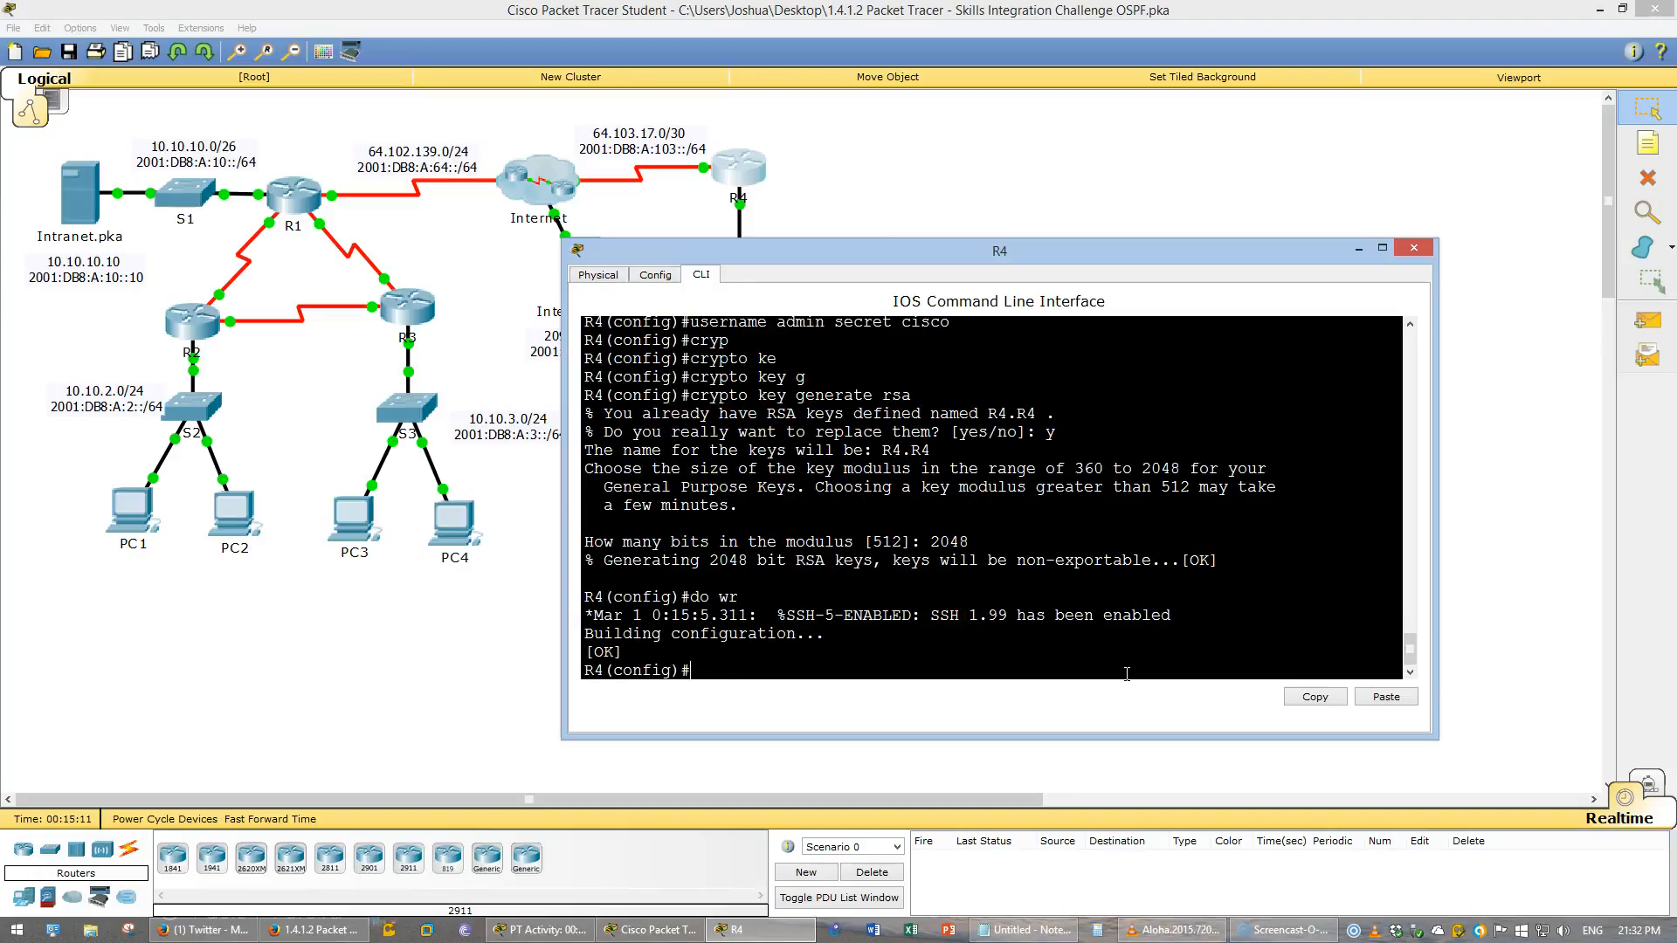
- Configure vty lines 0 15 to use local login and accept only SSH input, then save the configuration
left_click_drag(979, 622, 1156, 621)
left_click(1209, 637)
left_click(1101, 666)
type("line vty 0 15")
key("Return")
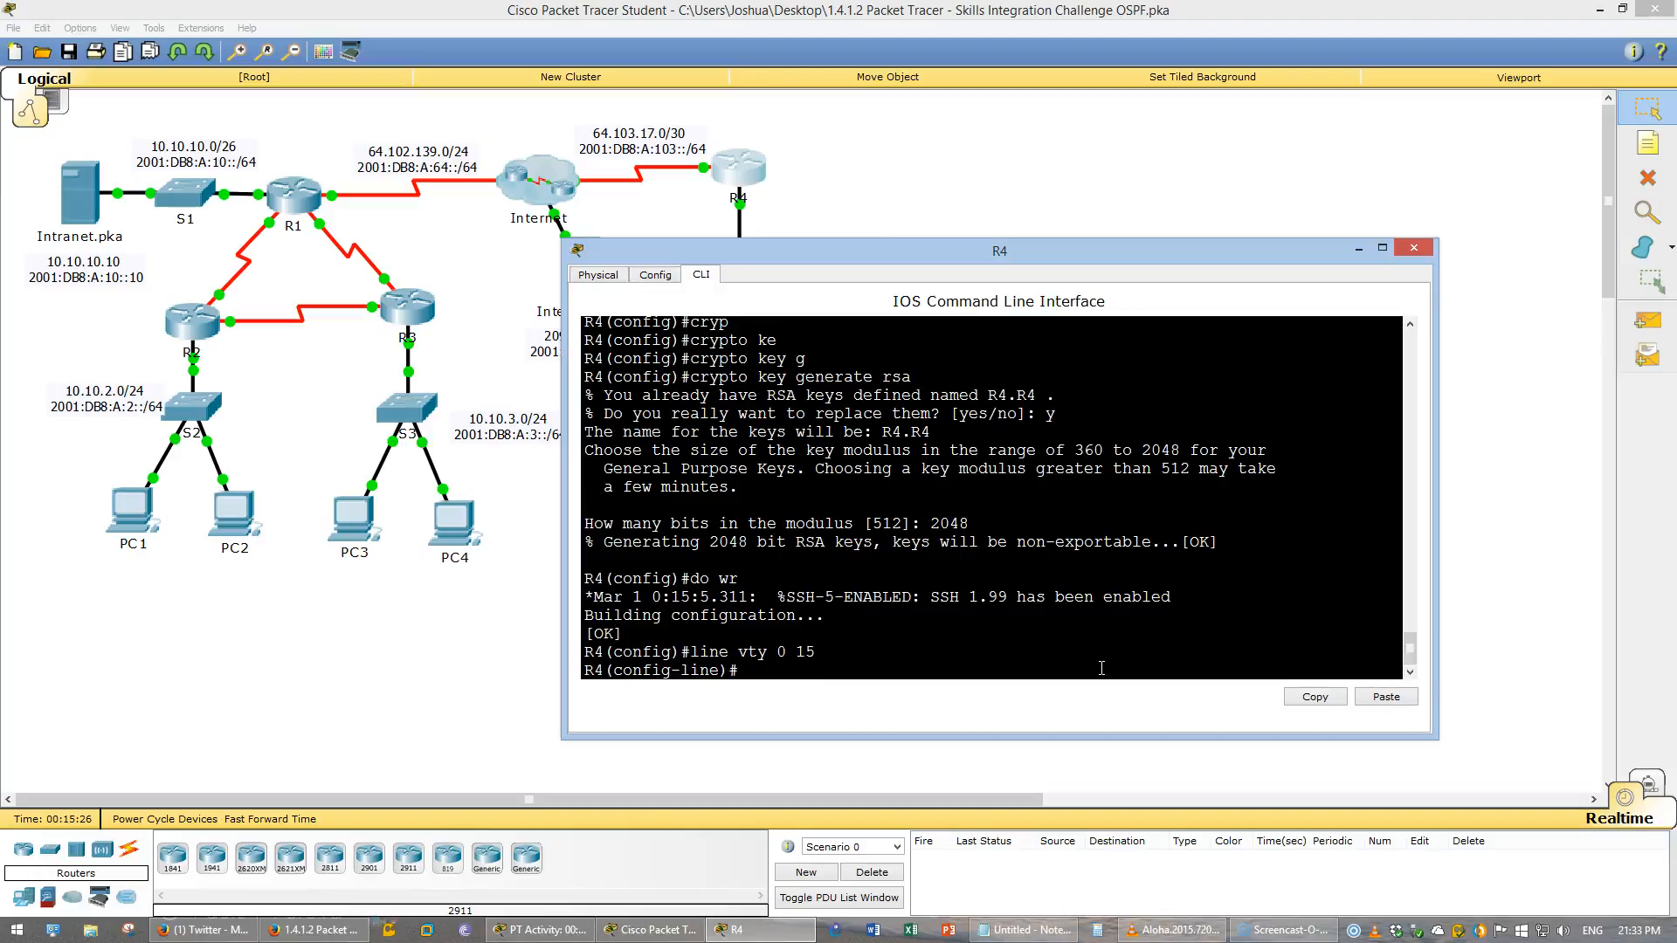
type("login local")
key("Return")
type("transpu")
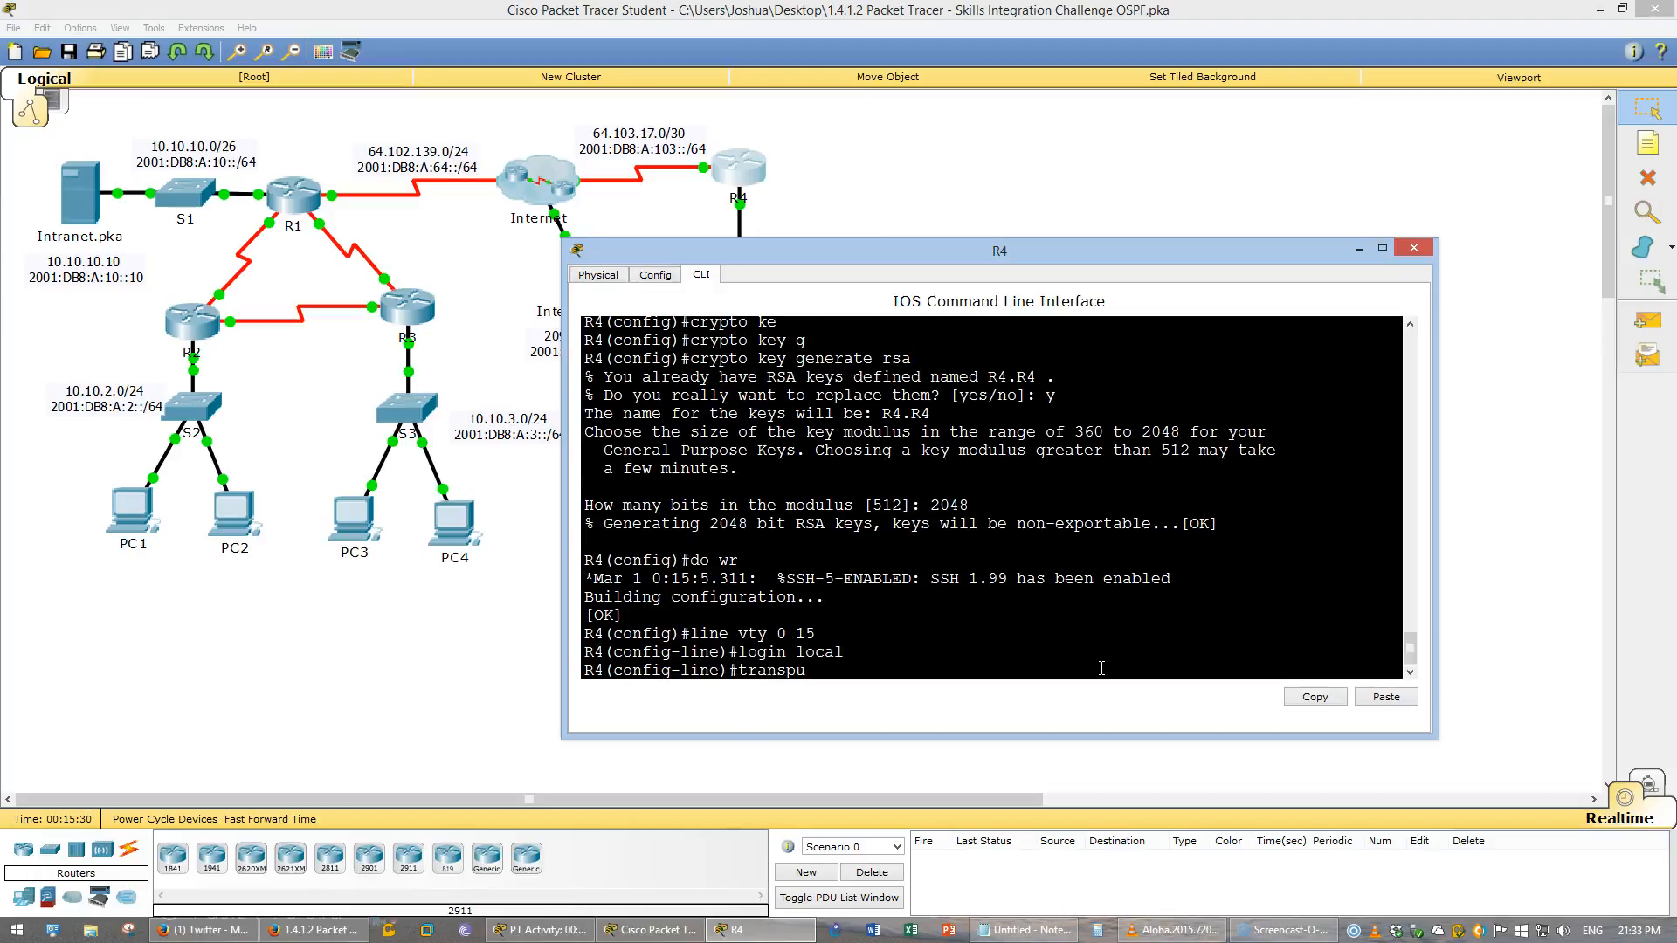
key("BackSpace")
type("ort input ssh")
key("Return")
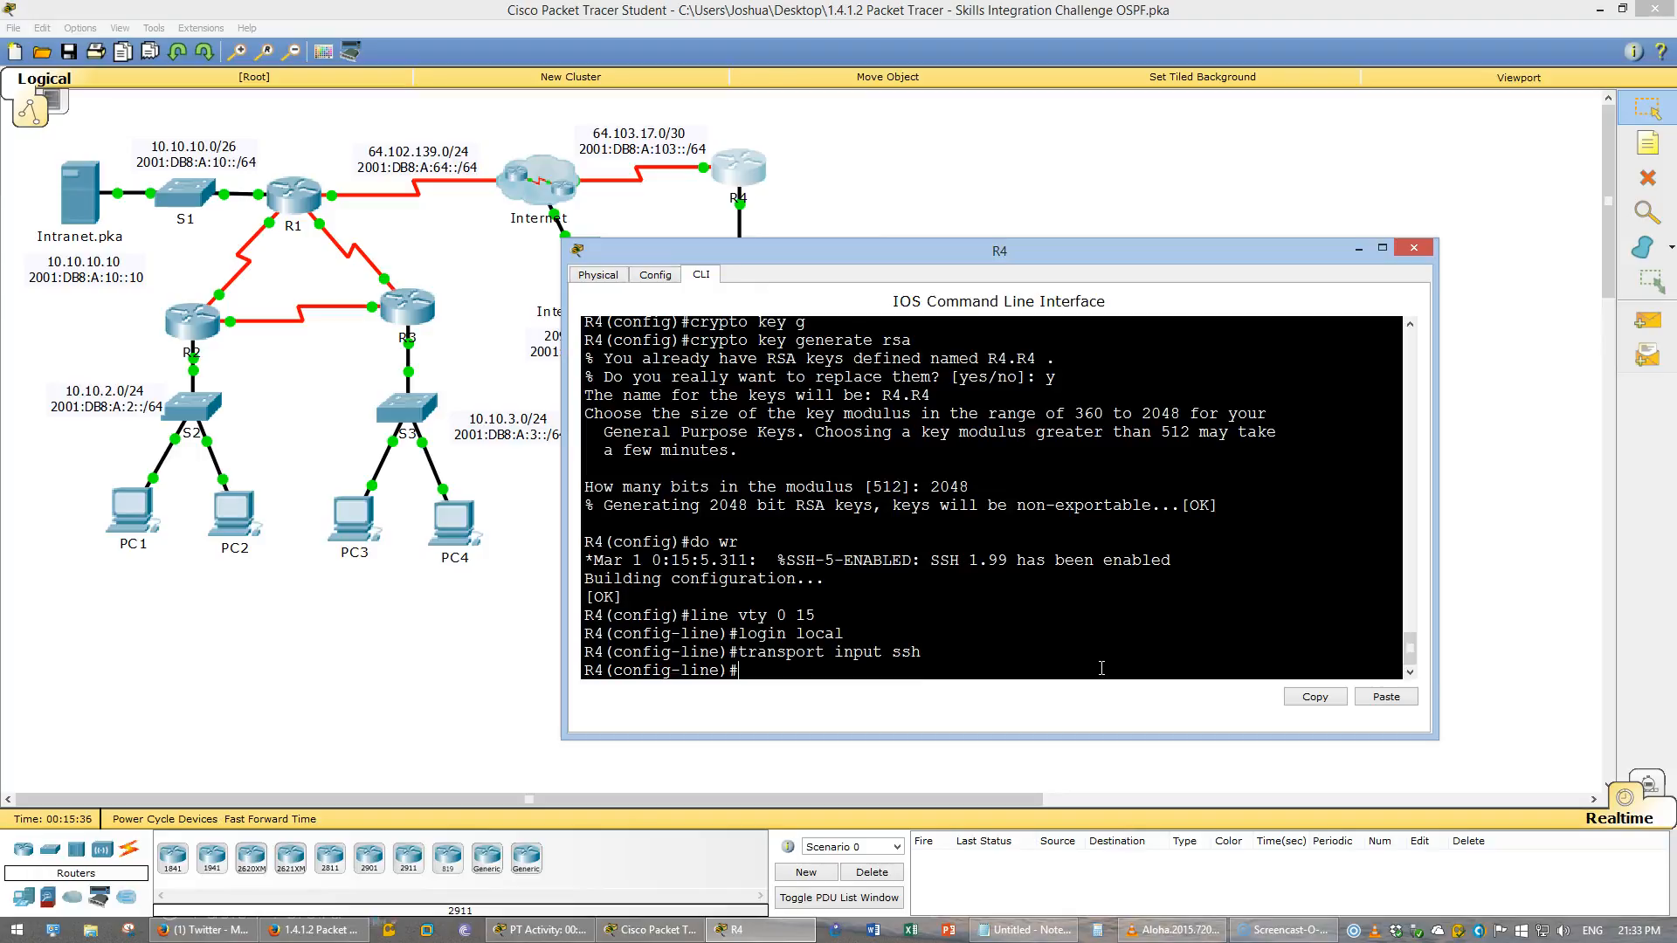
type("do wr")
key("Return")
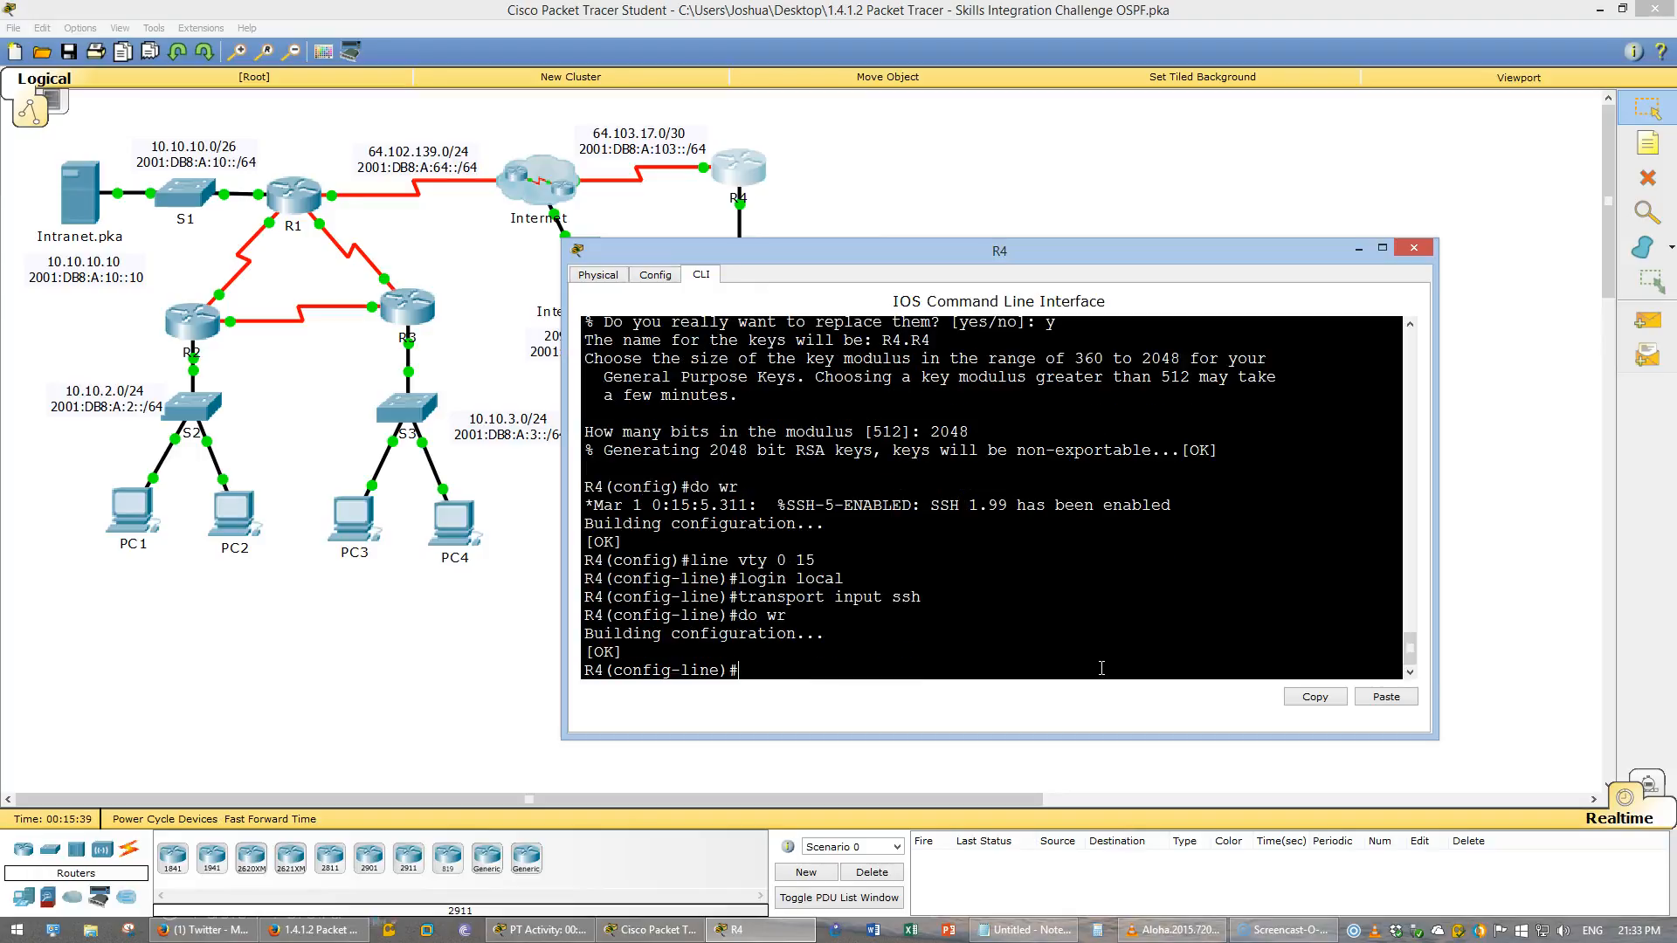
- Review the DHCPv4 and NAT requirements in the instructions document
left_click(1110, 663)
left_click(314, 929)
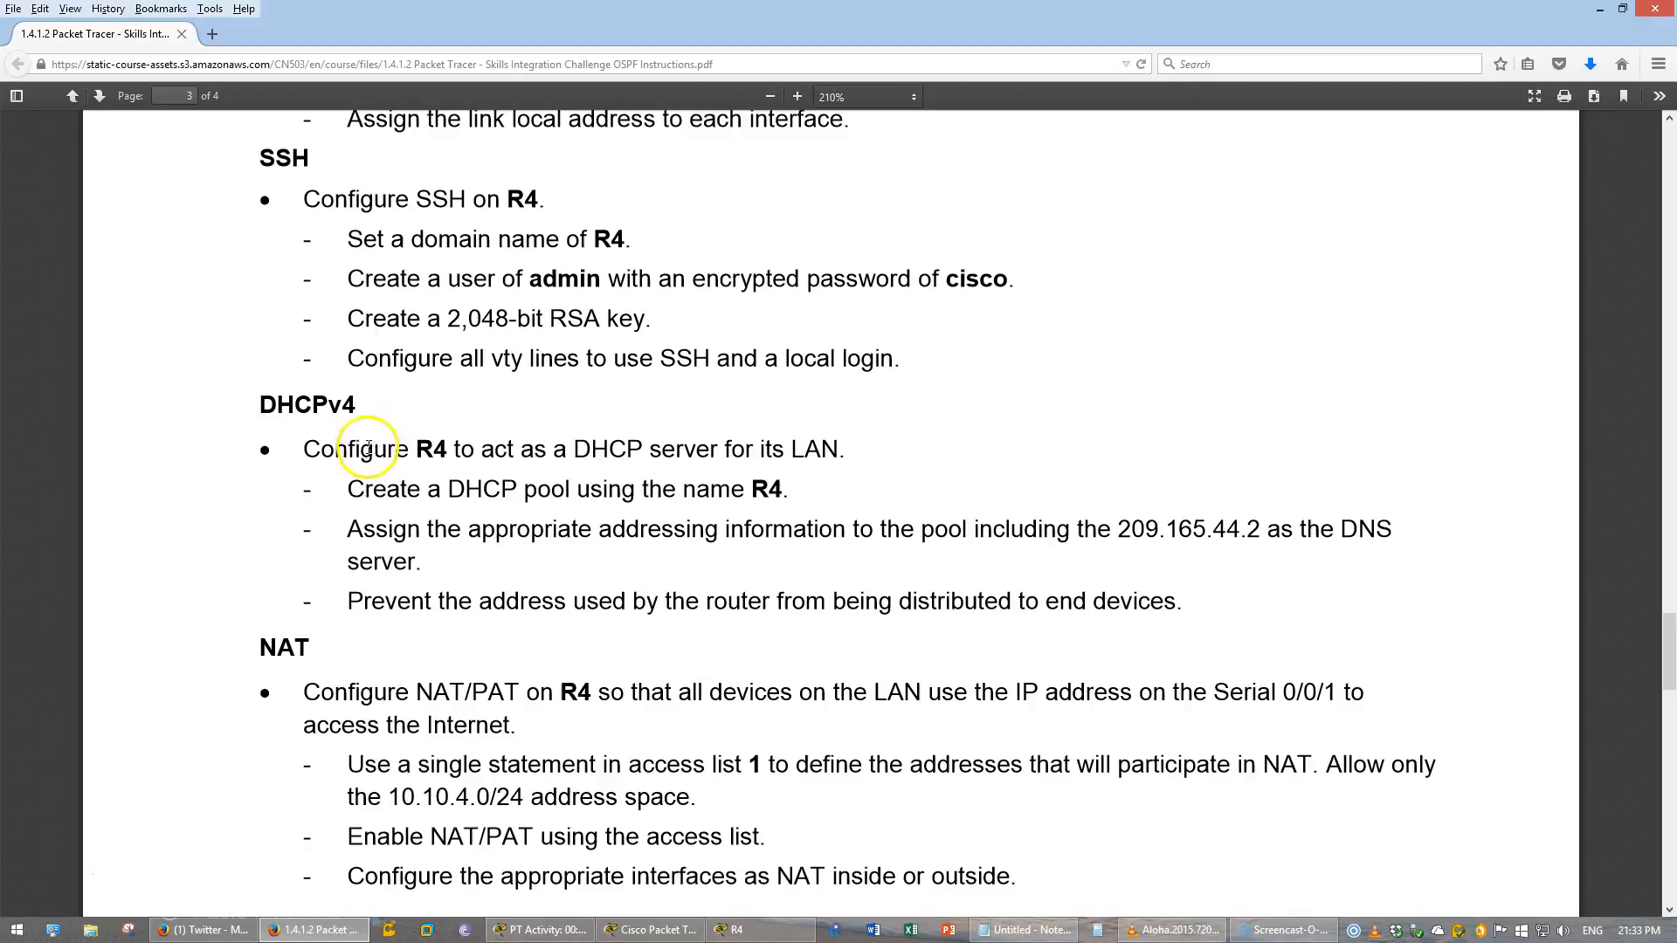
scroll(312, 398, "down", 2)
scroll(312, 399, "down", 1)
mouse_move(412, 360)
left_mouse_down()
mouse_move(442, 361)
mouse_move(388, 355)
left_mouse_up()
left_click(385, 356)
left_click_drag(254, 319, 374, 325)
scroll(437, 384, "down", 2)
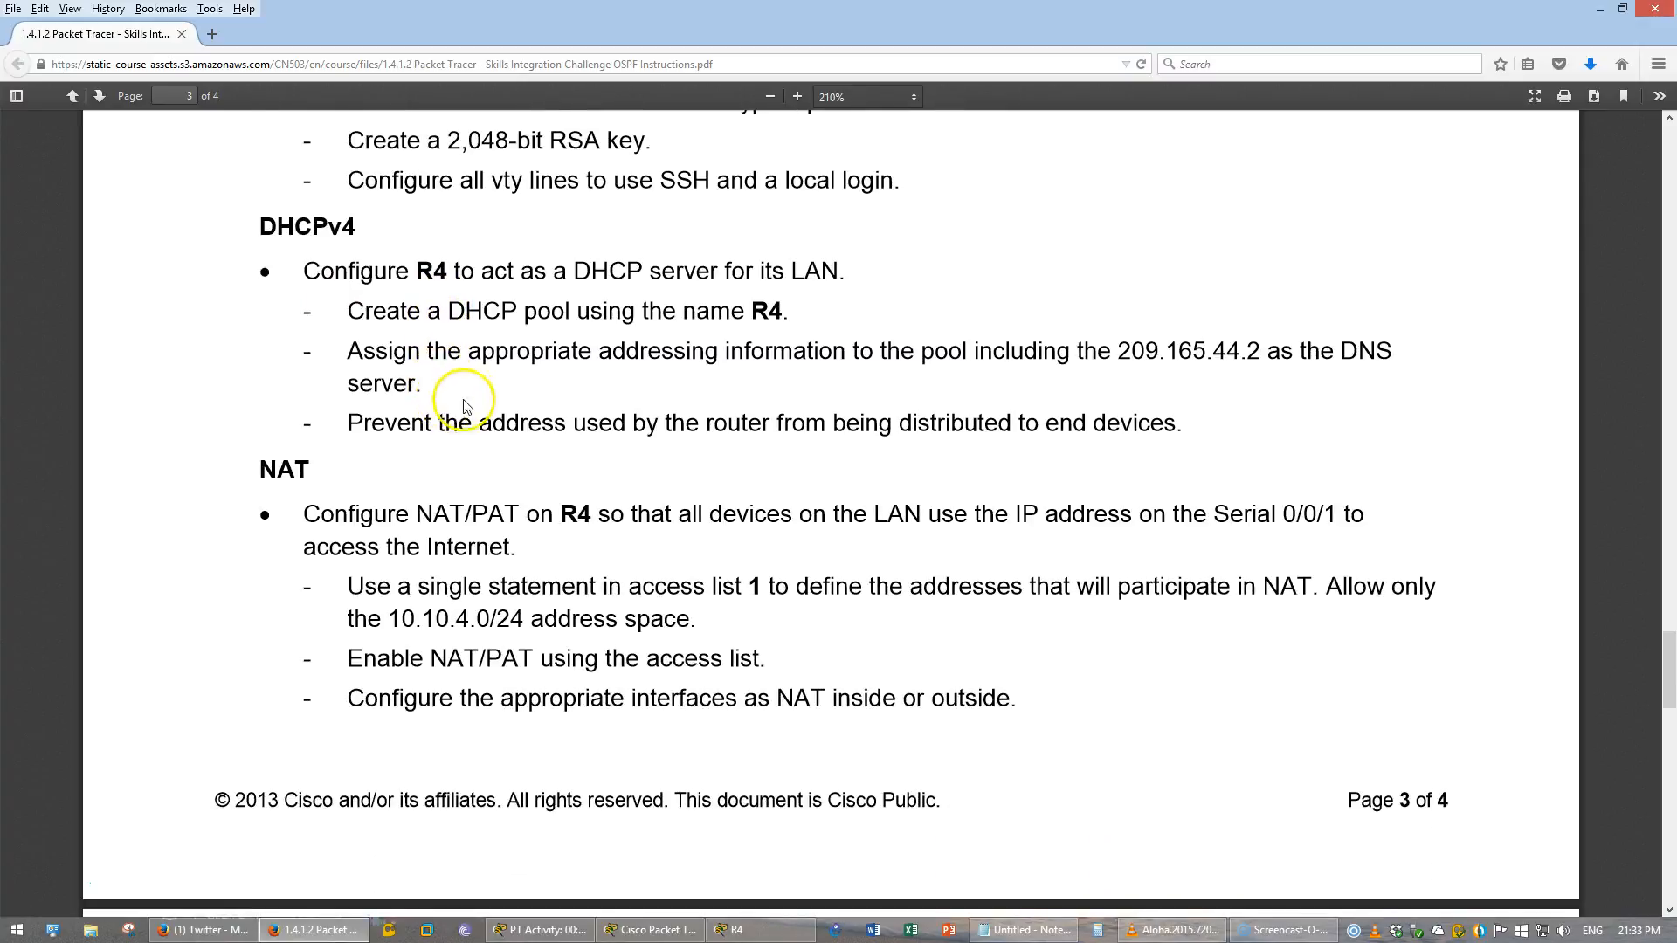
double_click(550, 313)
left_click(603, 341)
left_click_drag(743, 365, 1260, 358)
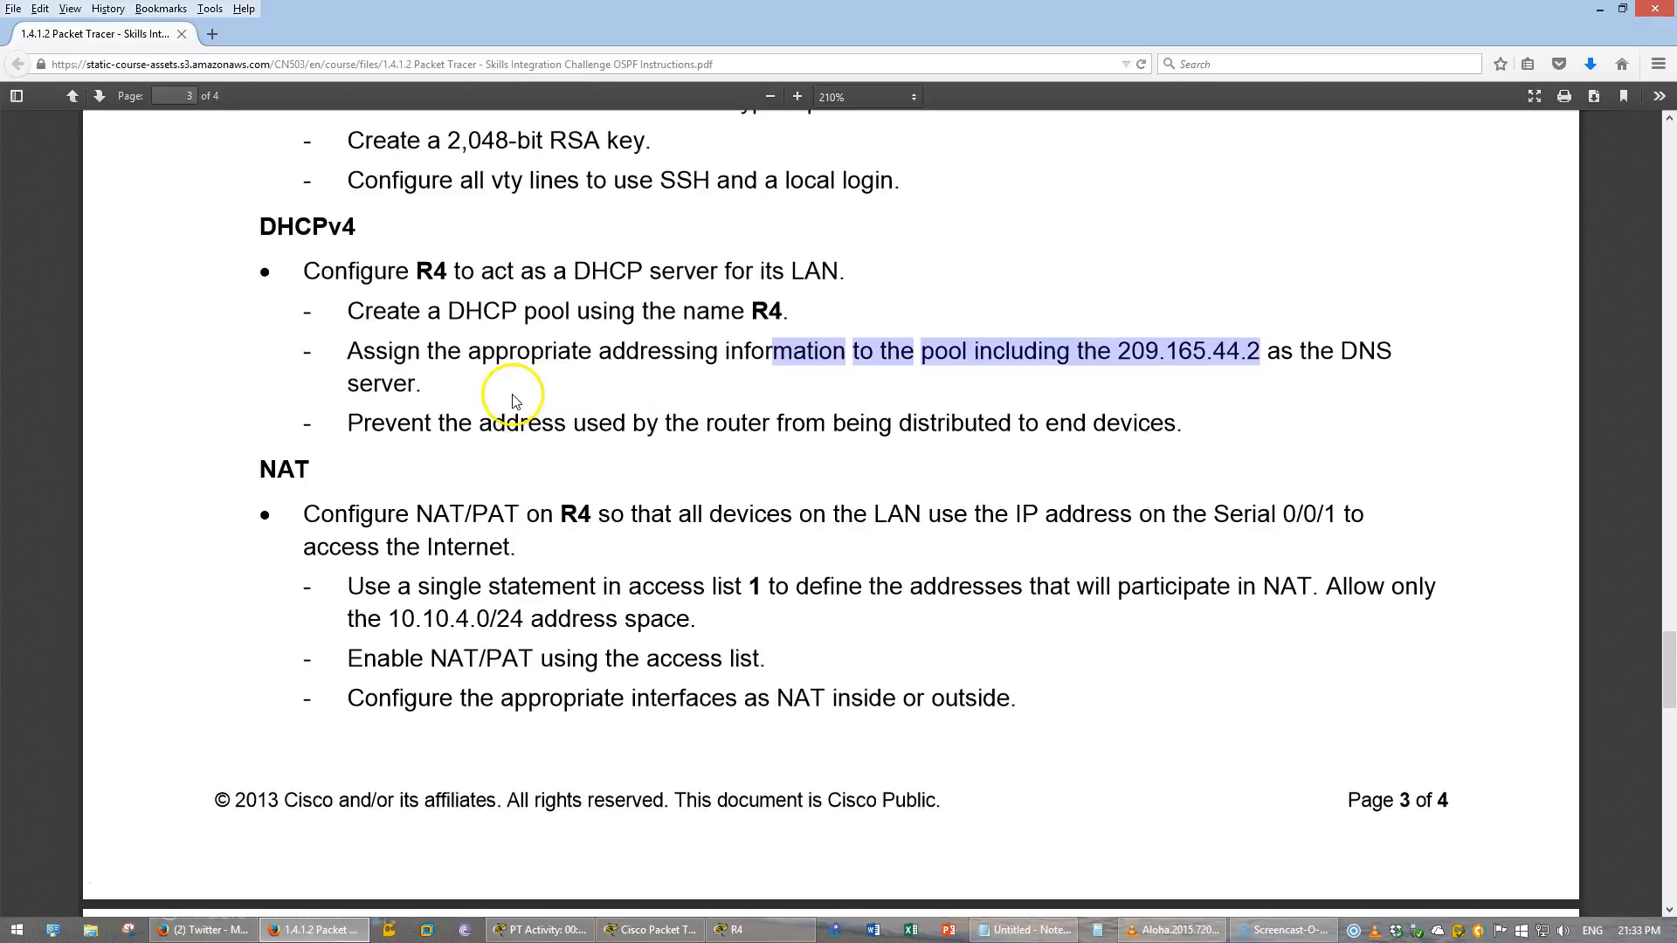
left_click_drag(520, 423, 1179, 424)
left_click(729, 926)
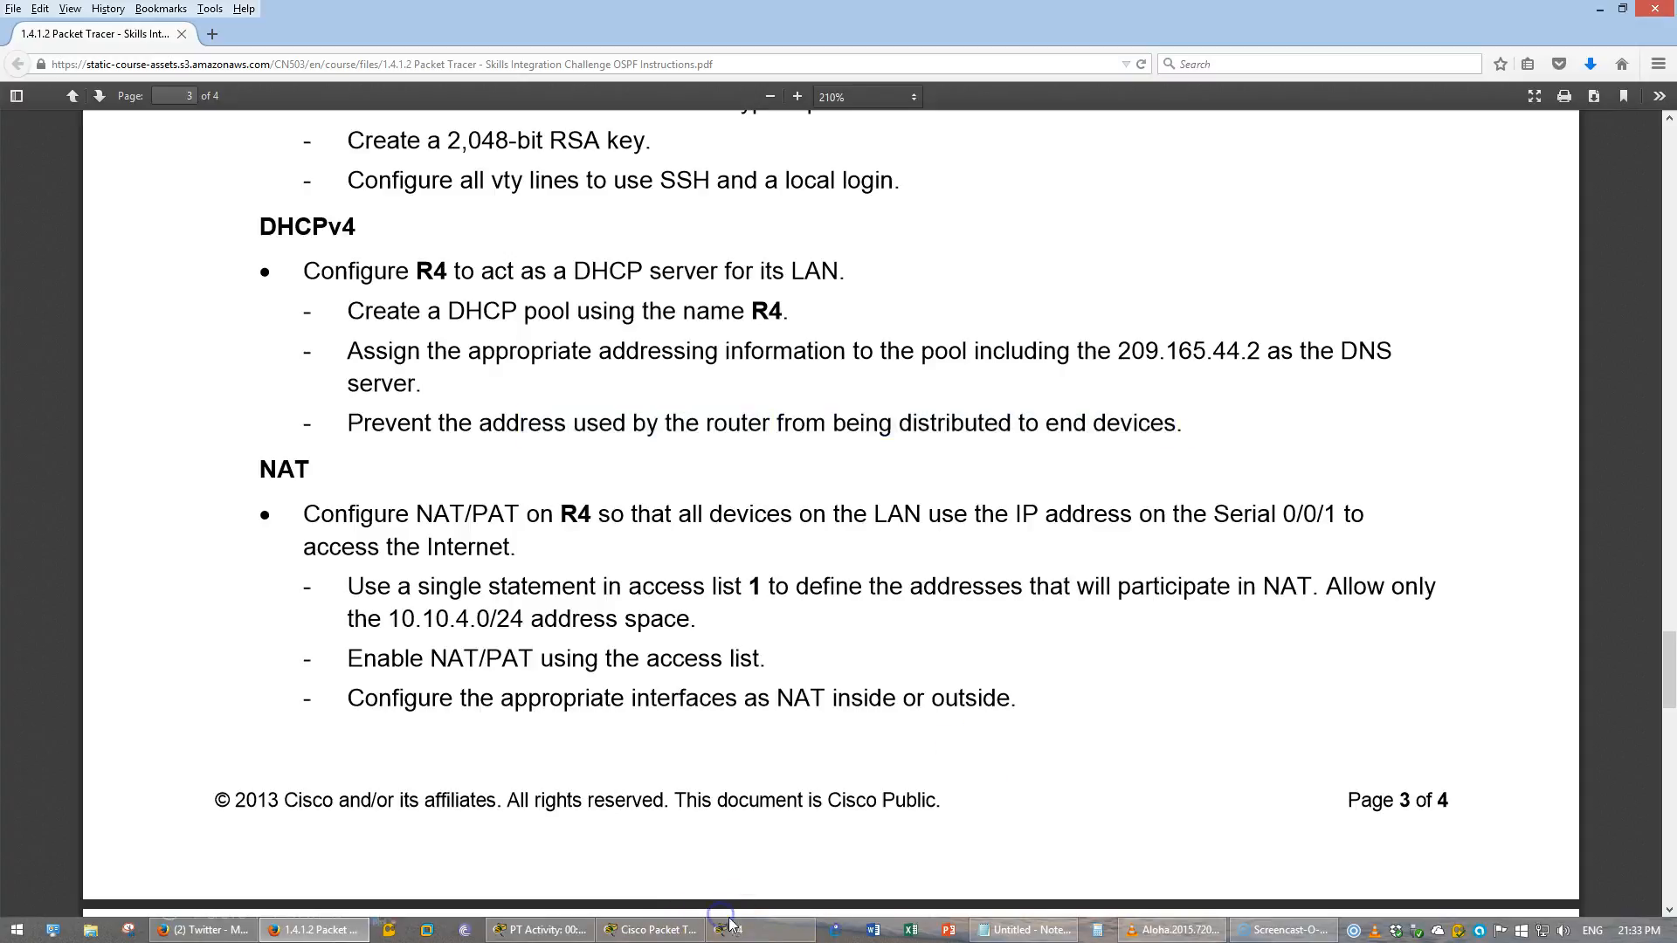
left_click(671, 931)
- Leave line configuration and exclude address 10.10.4.1 from DHCP distribution
type("exit")
key("Return")
type("ip dh")
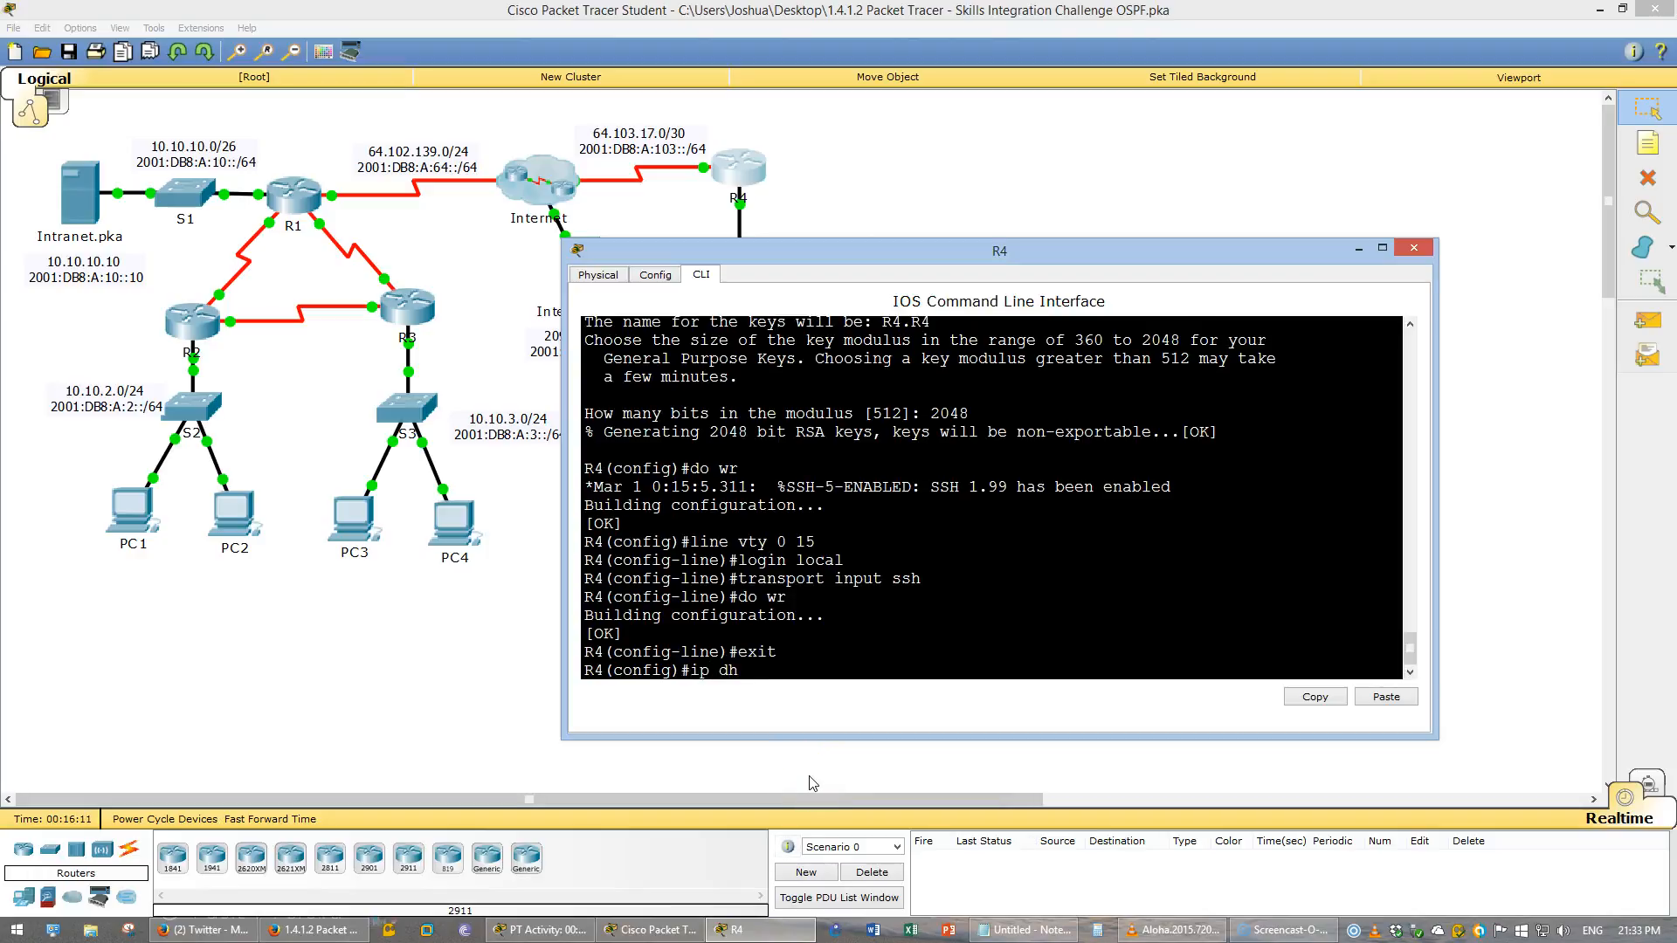
key("Tab")
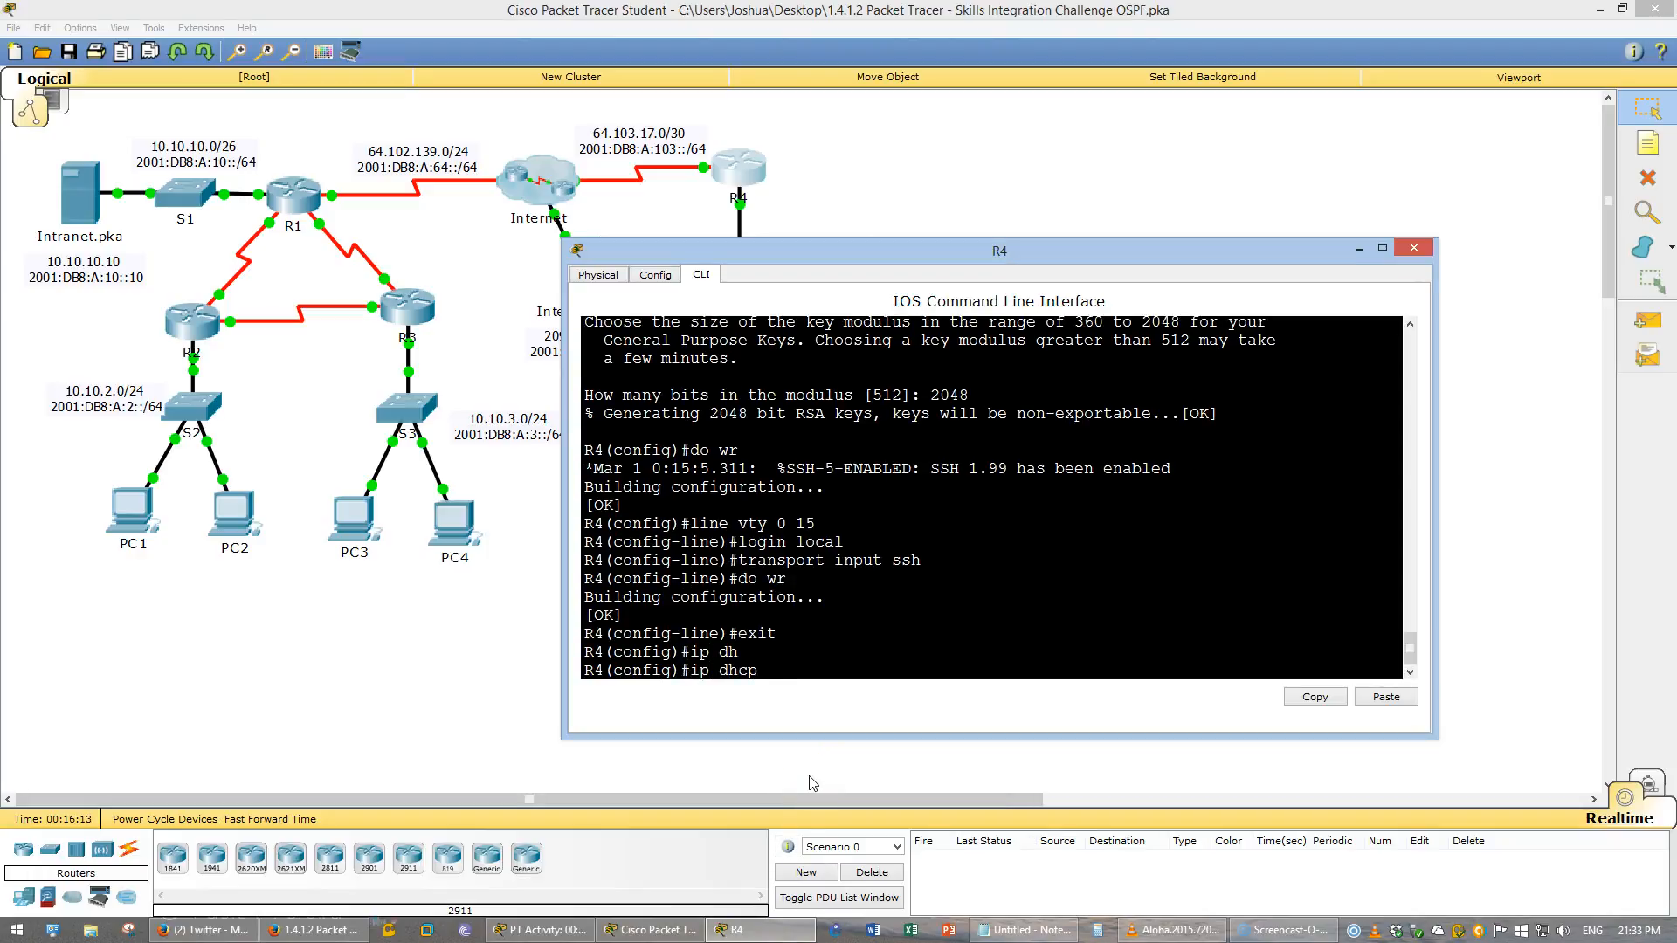
type("ex")
key("Tab")
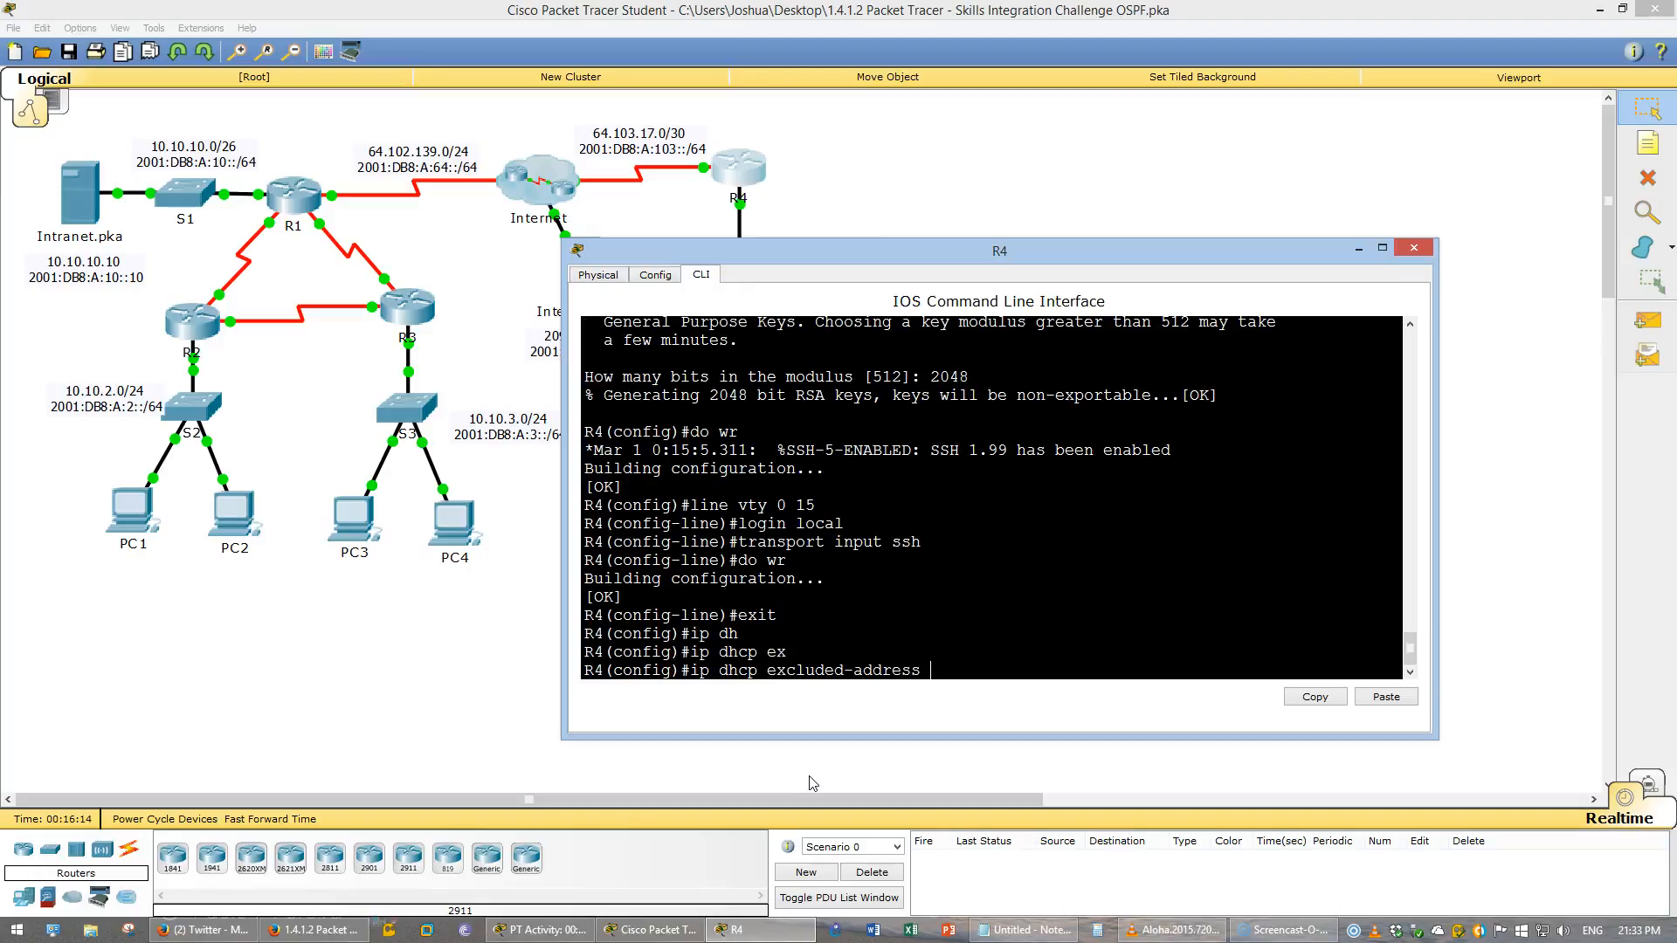
left_click(539, 930)
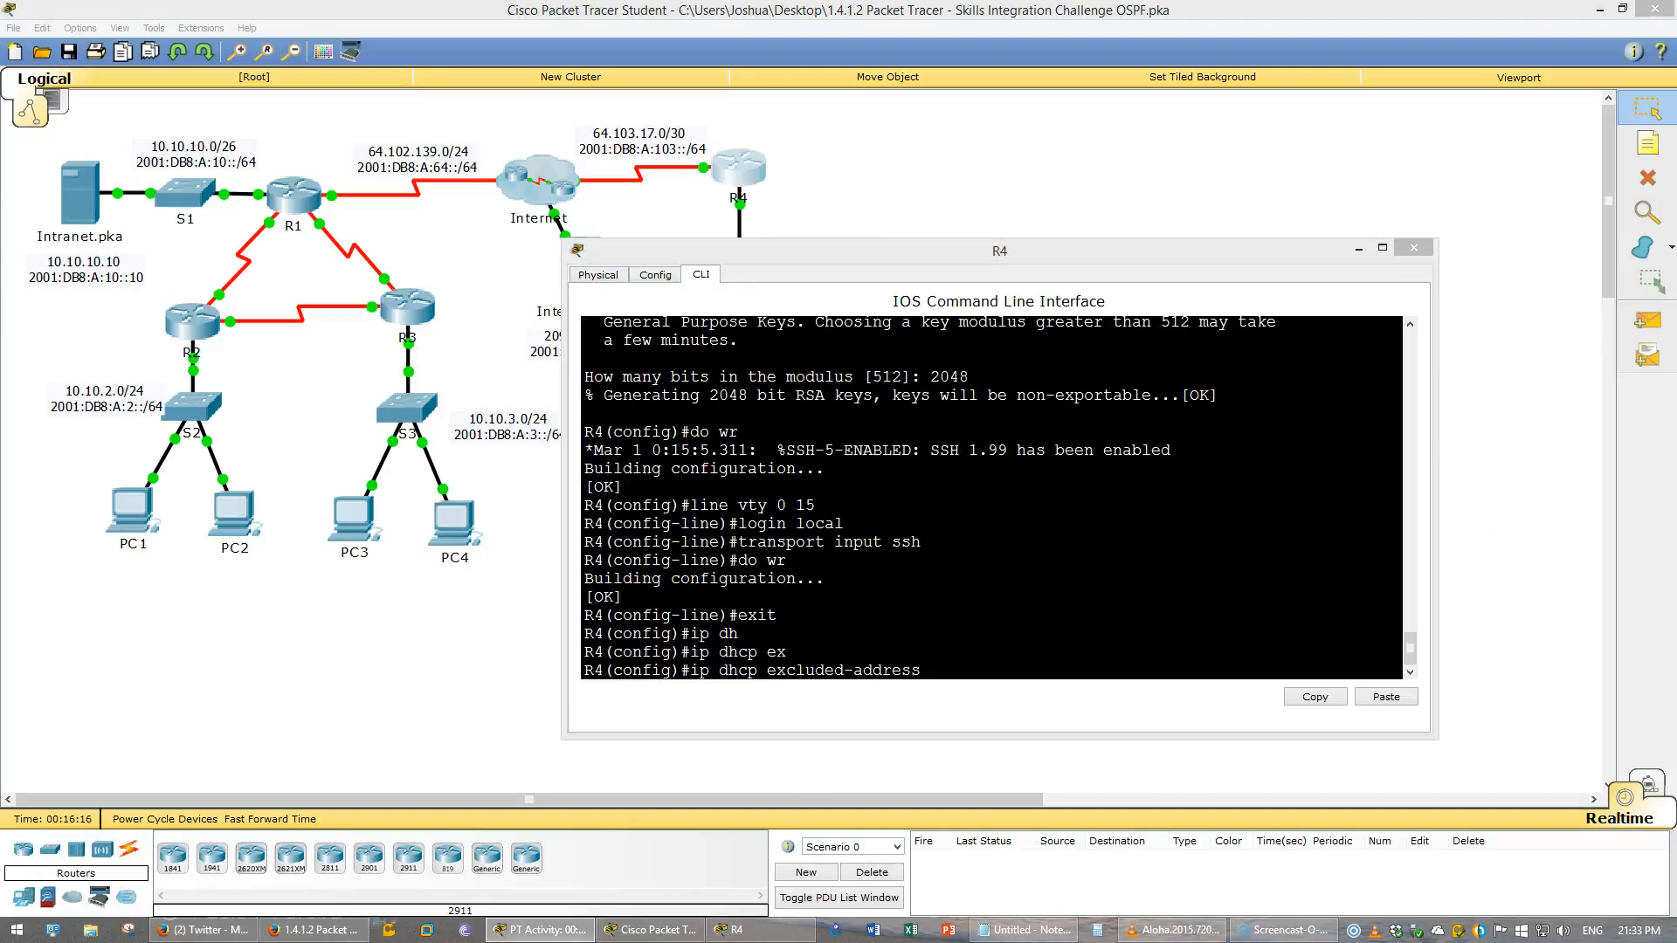
left_click(1293, 556)
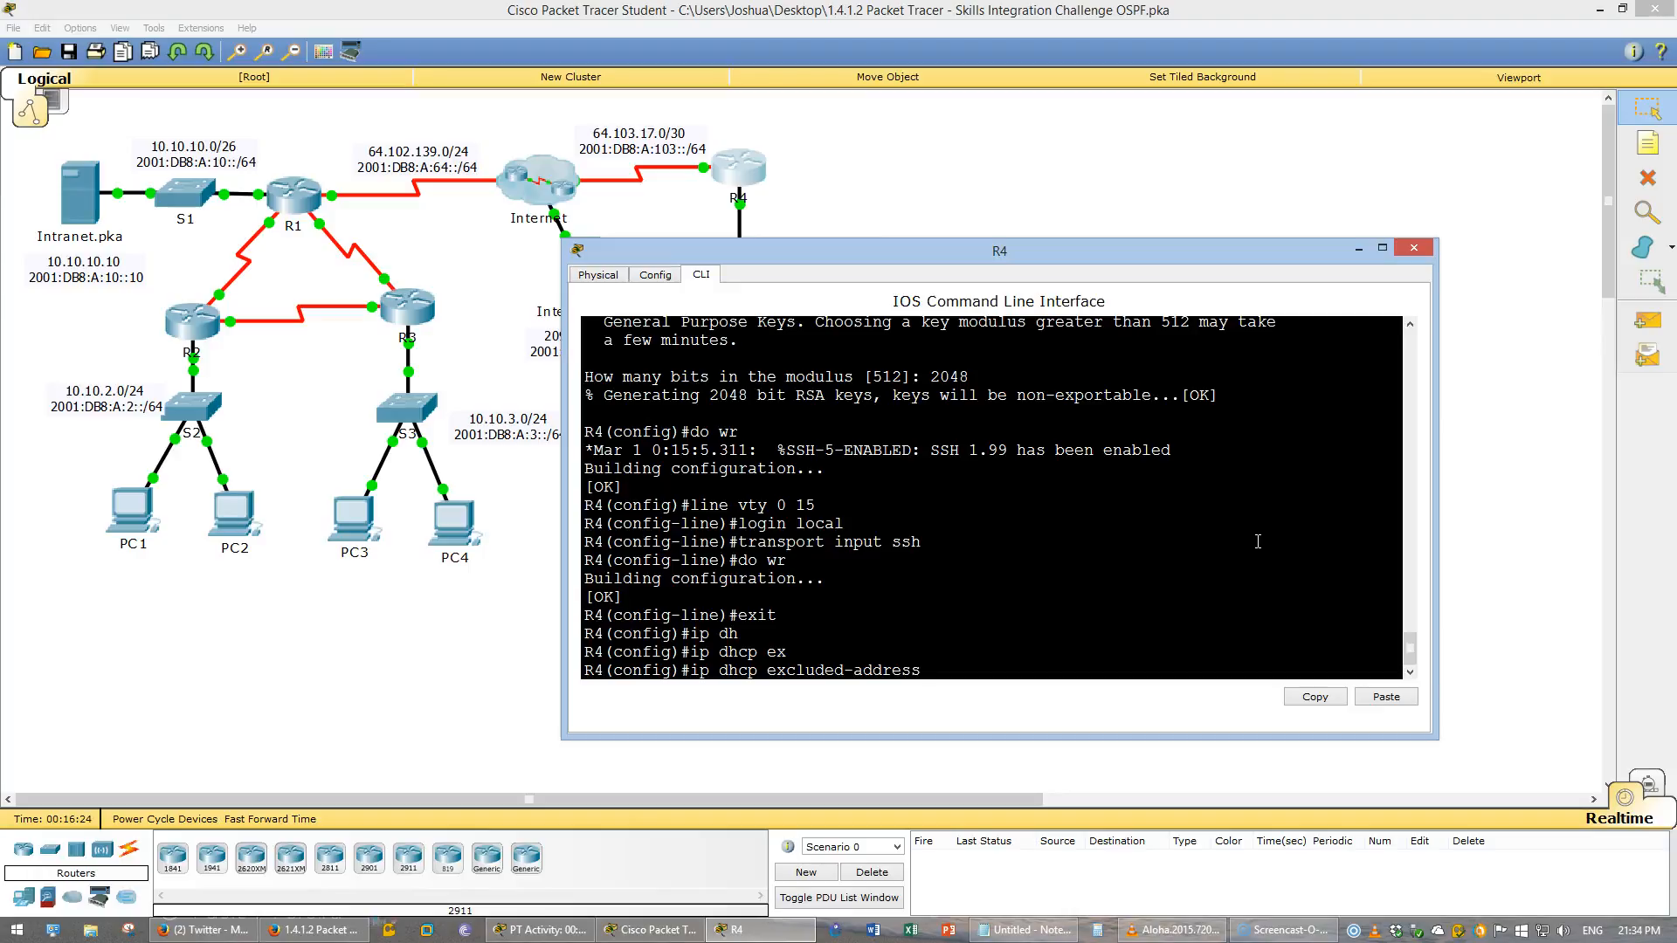
type("10.10.4.1 ?")
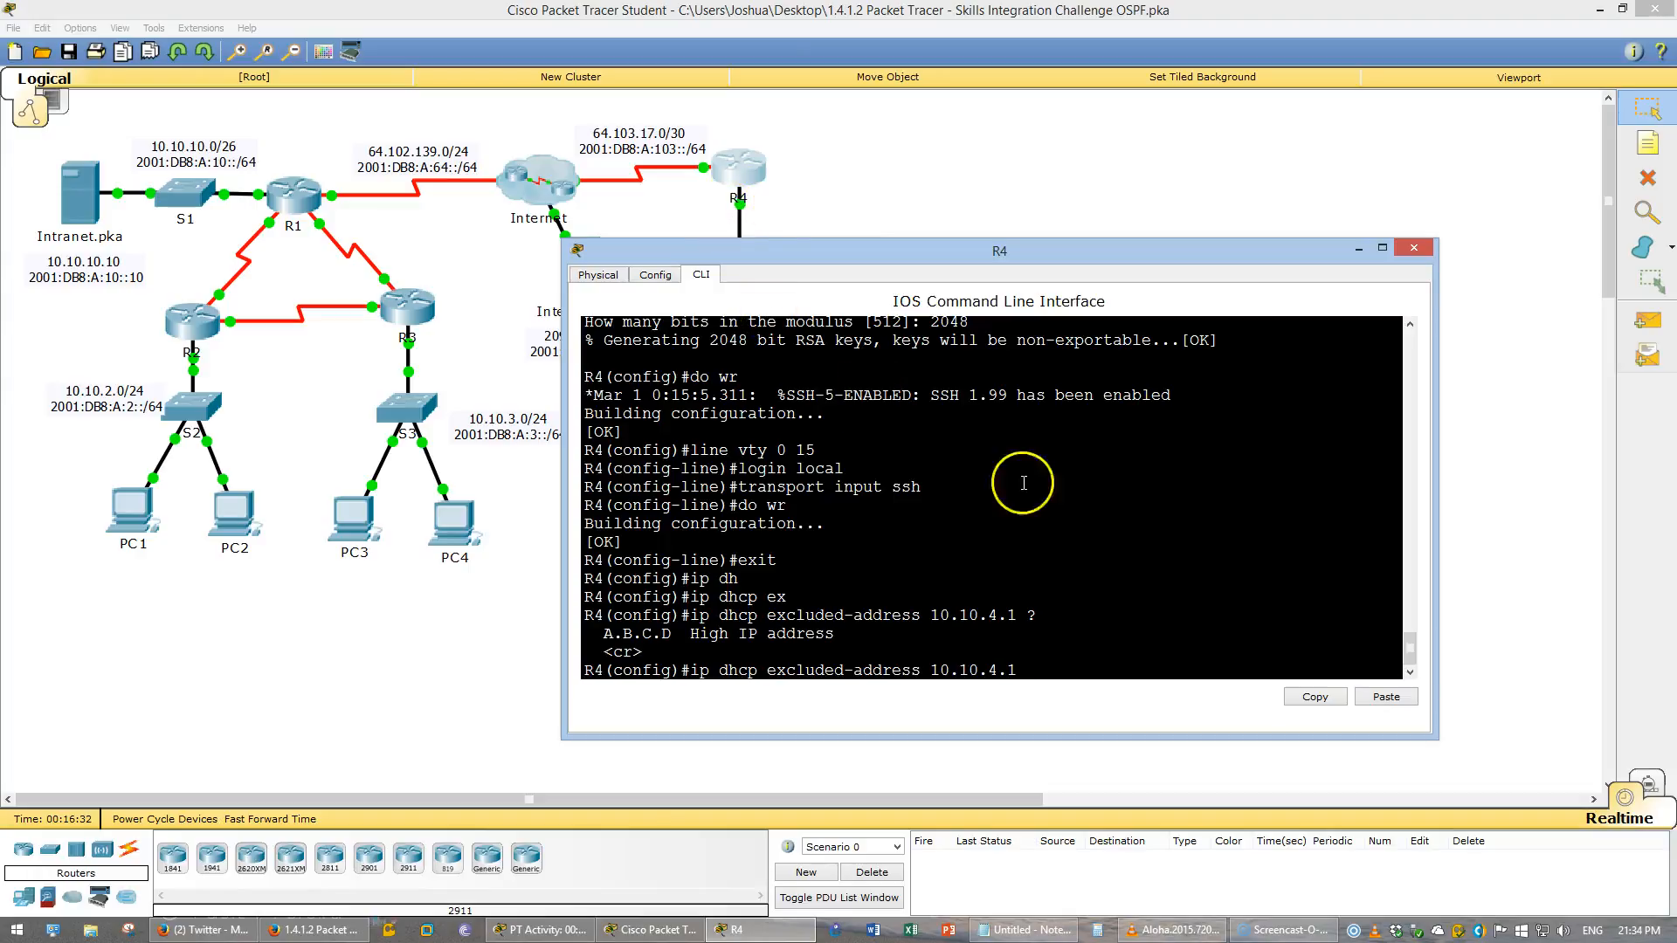
key("Return")
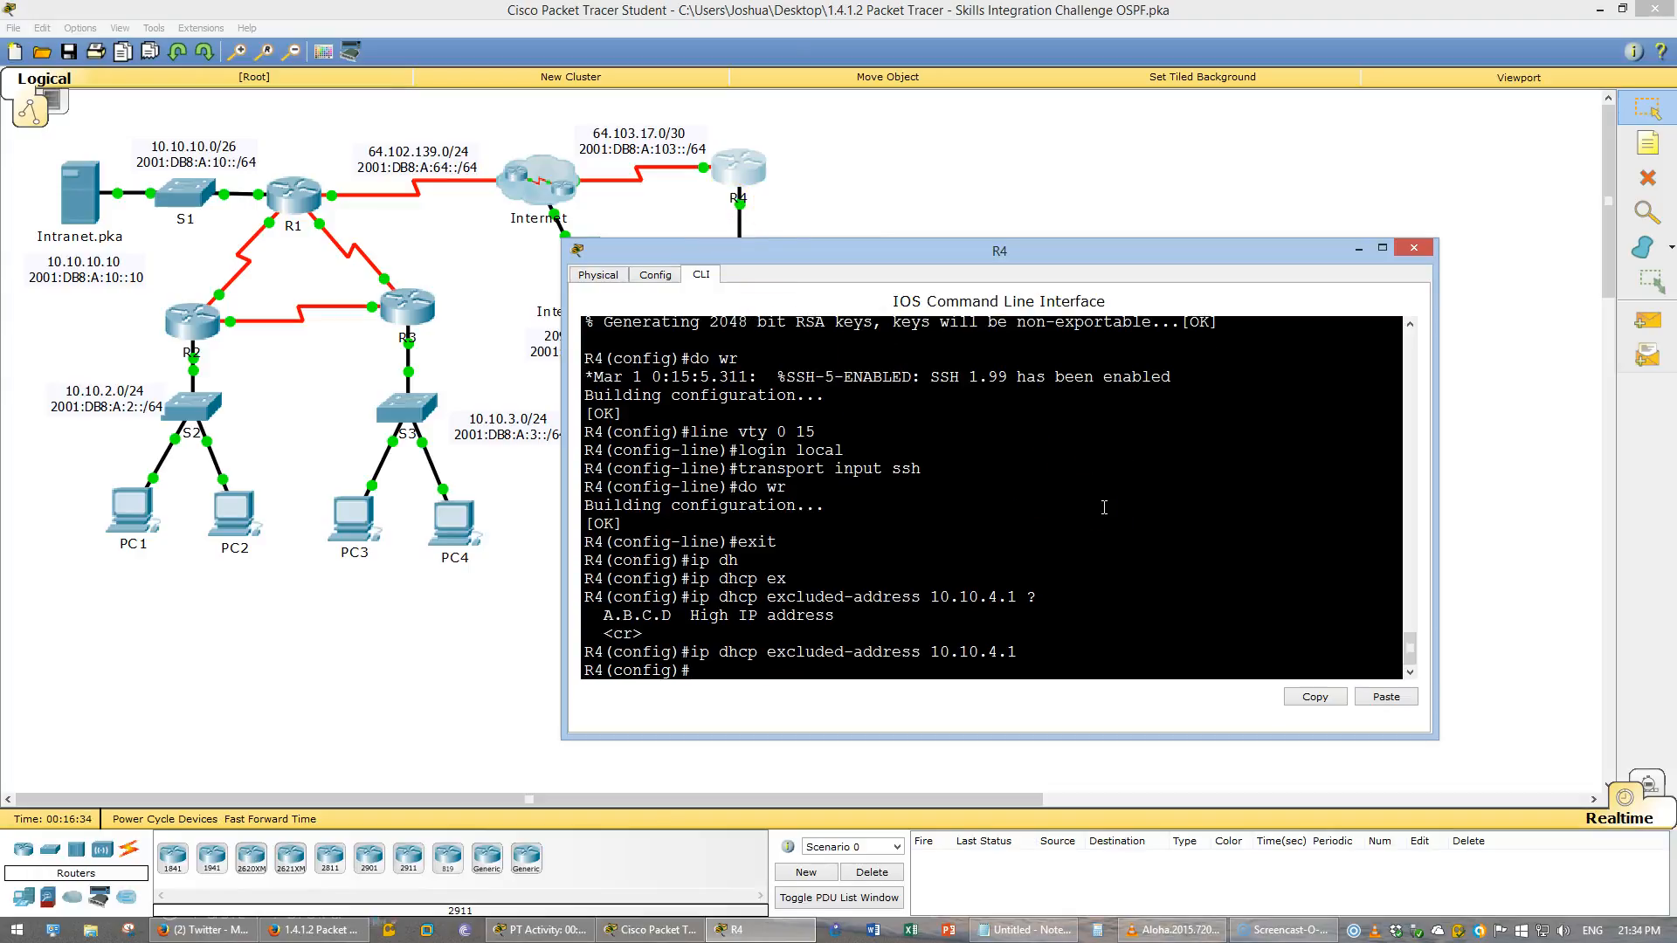
- Create a DHCP pool named R4
type("ip dhcp pool")
key("alt+Tab")
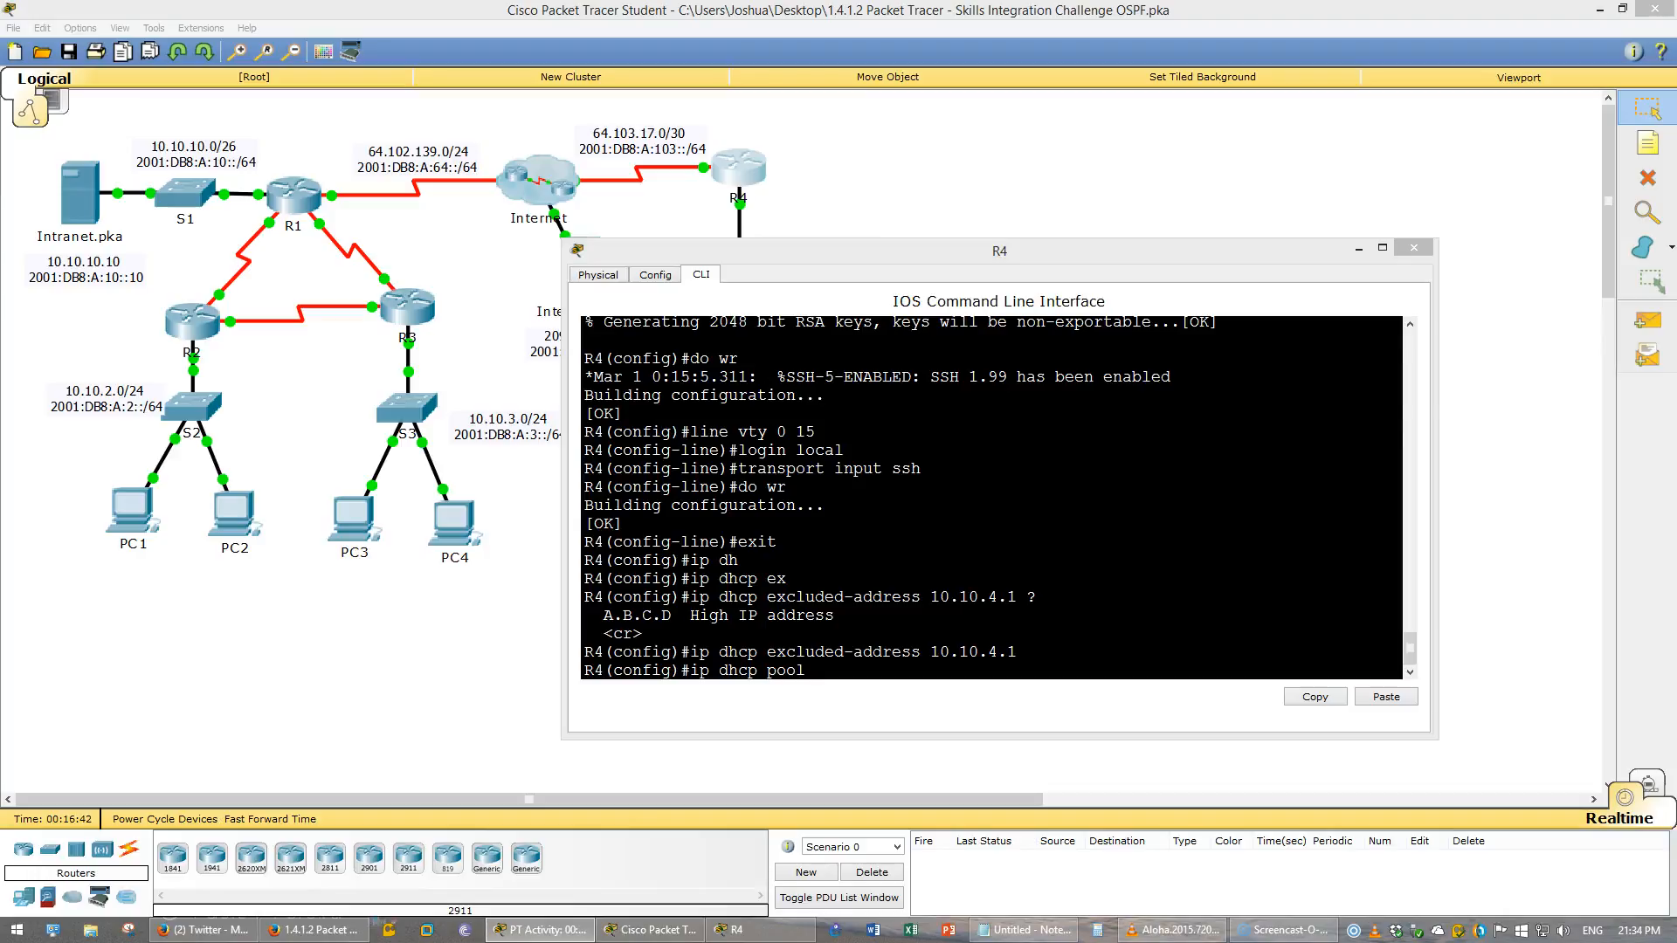
left_click(1020, 676)
type("ol R4 ?")
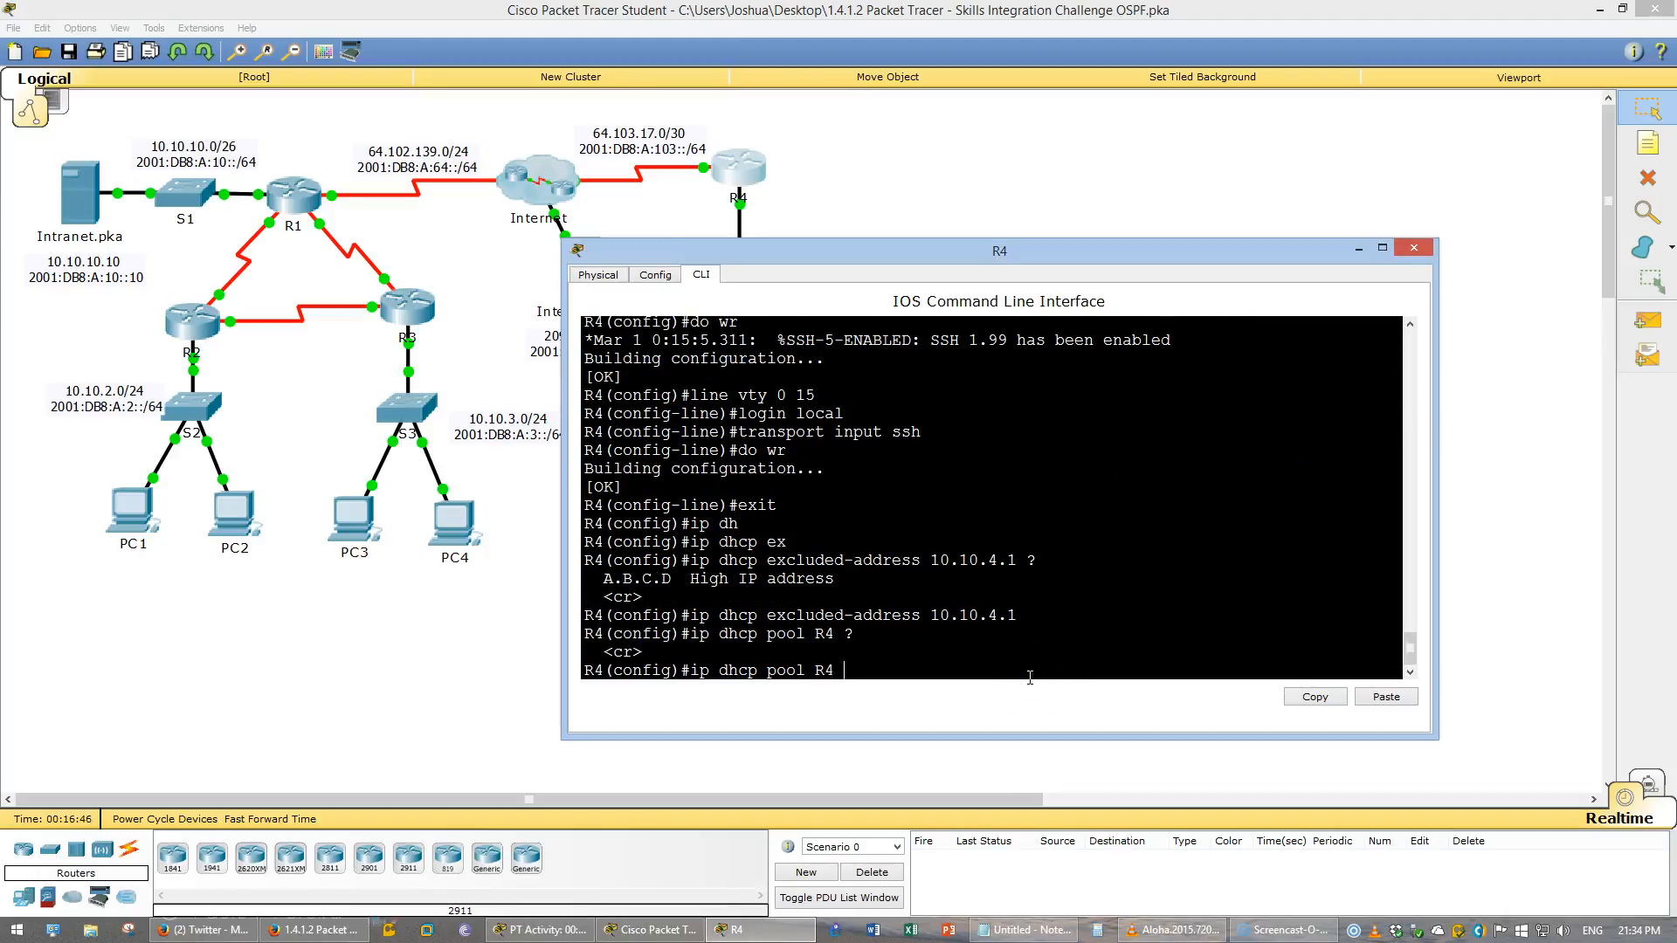
key("Return")
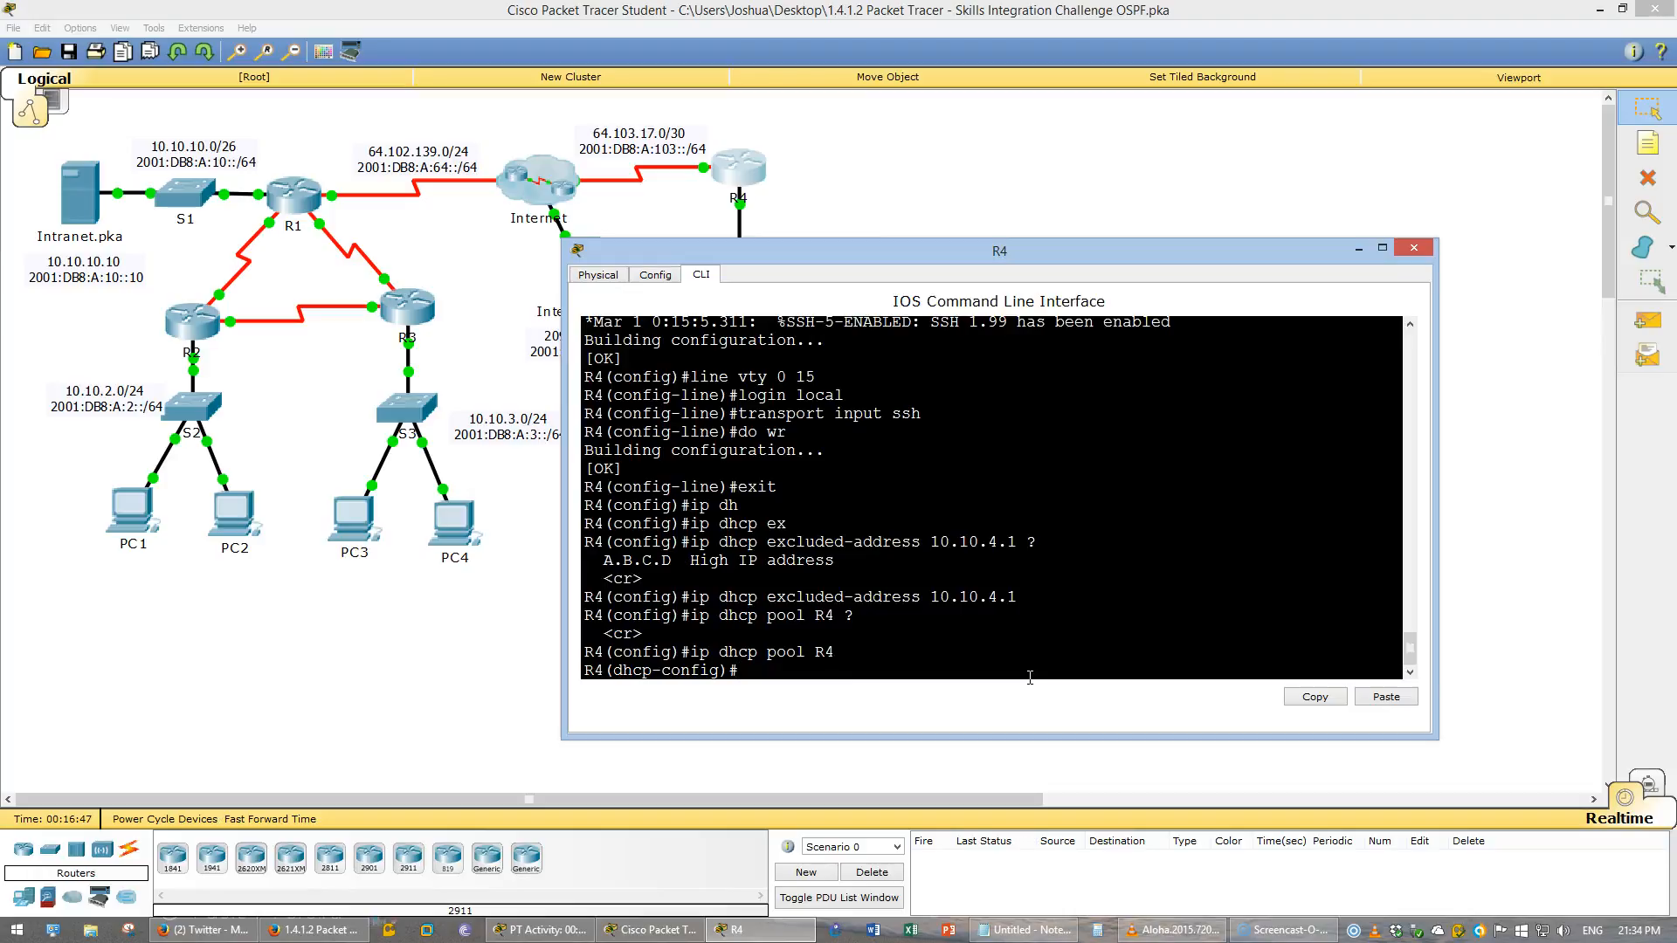
- Set the R4 pool's network to 10.10.4.0 with mask 255.255.255.0
type("network")
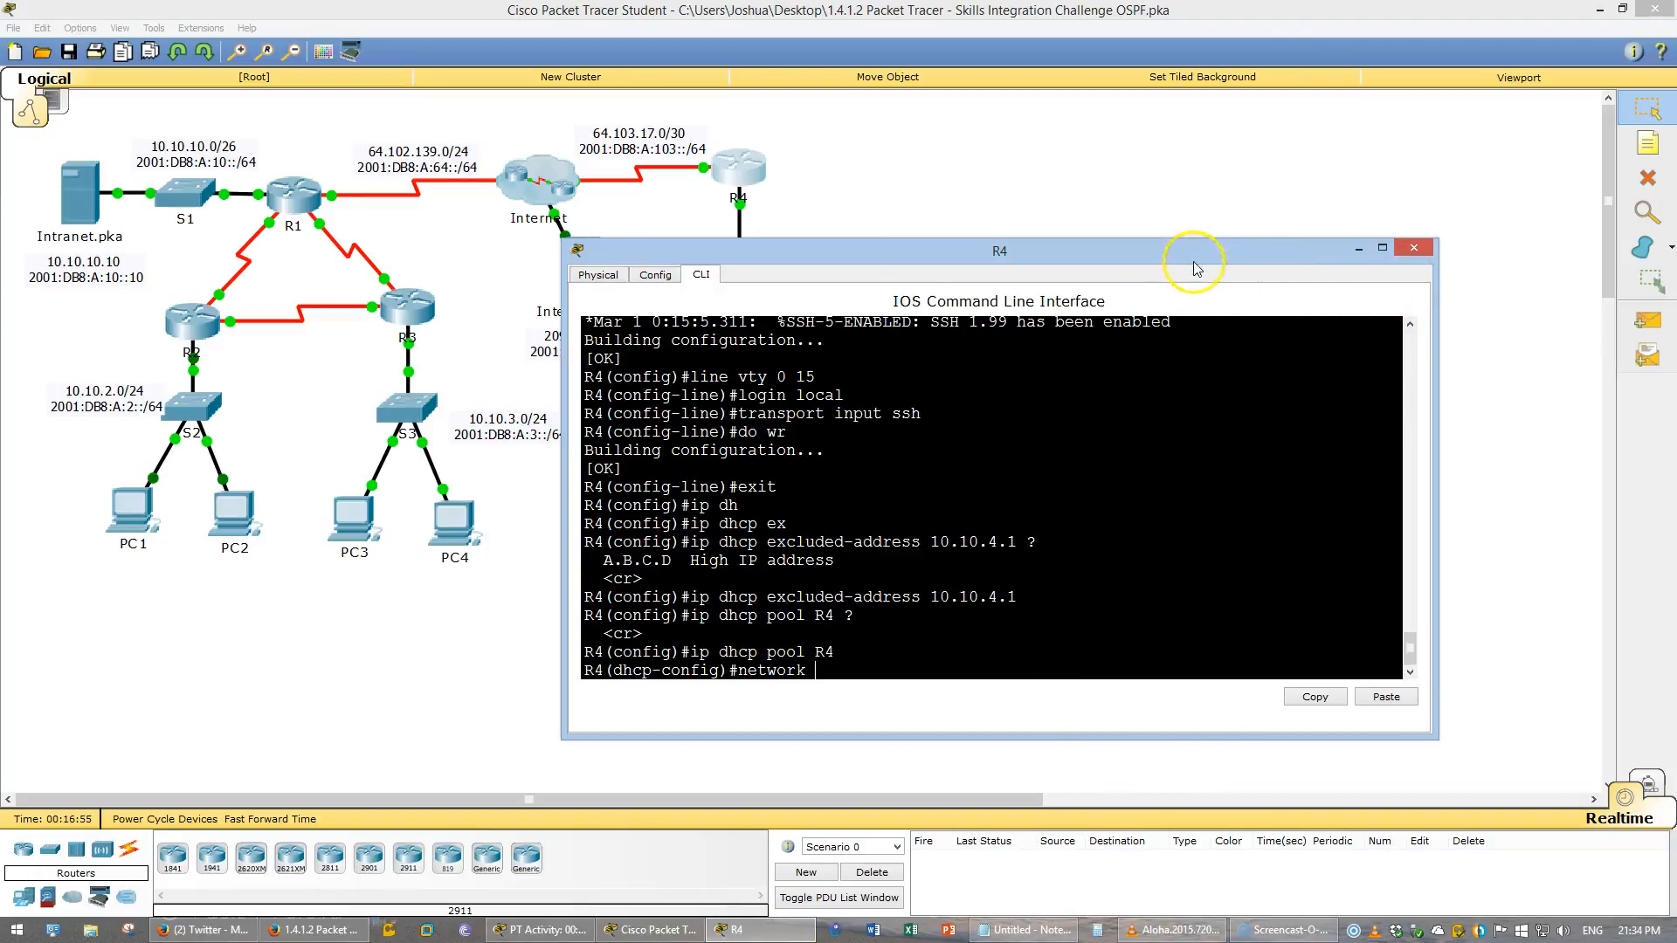
left_click_drag(1191, 250, 1094, 326)
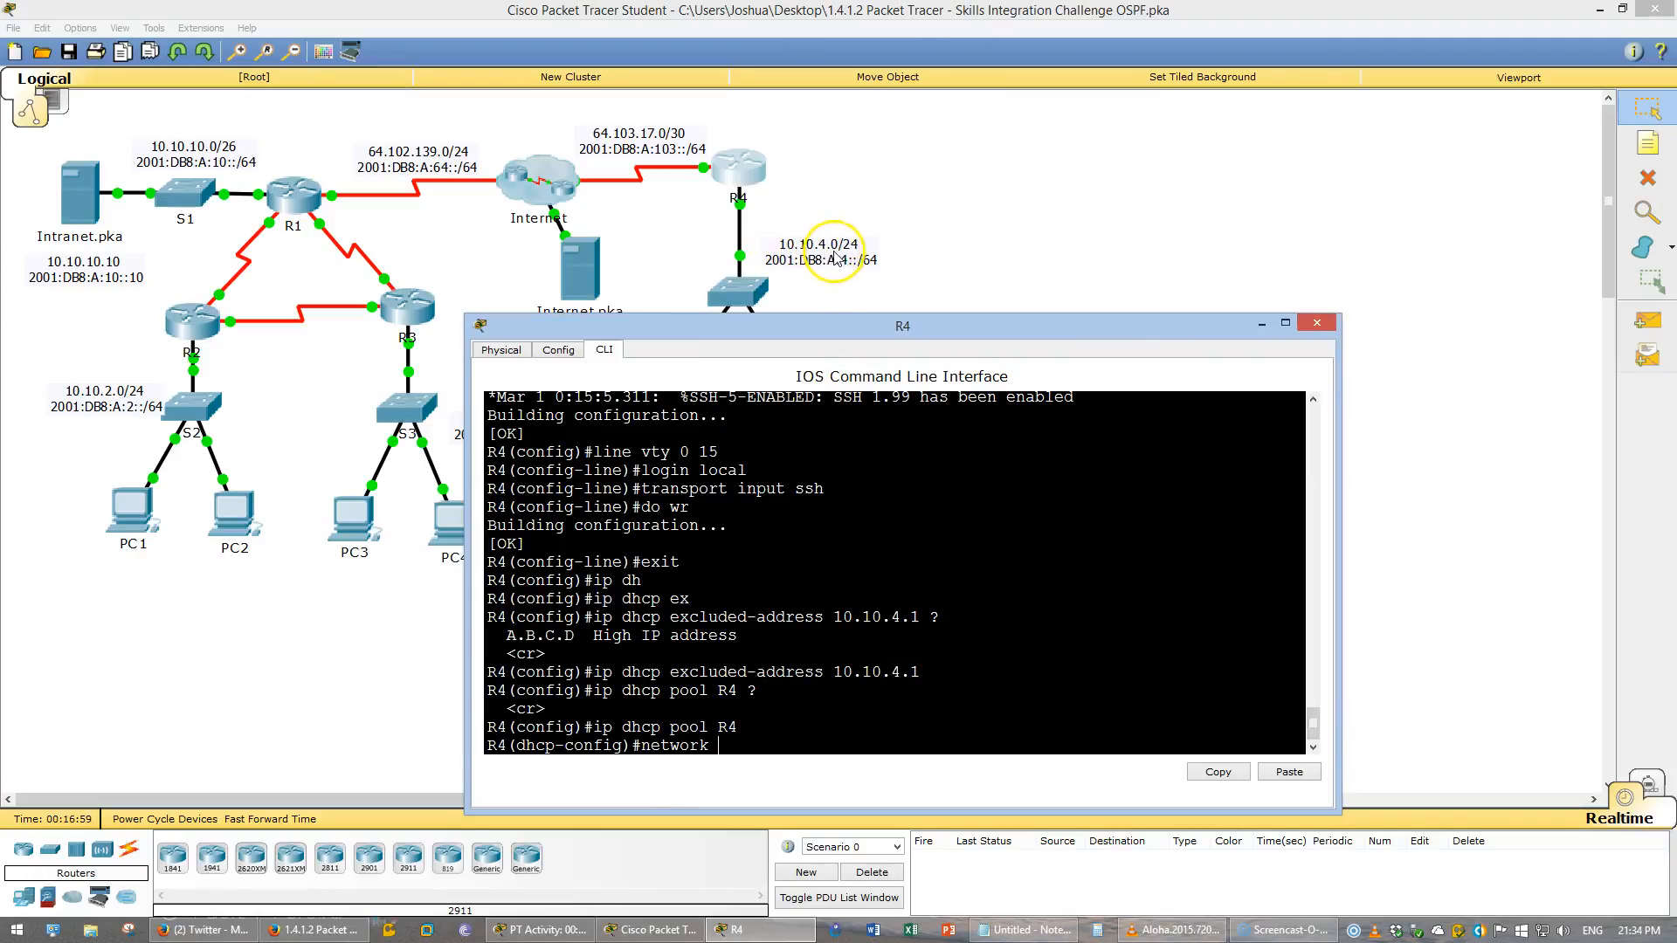
type("10.10.4")
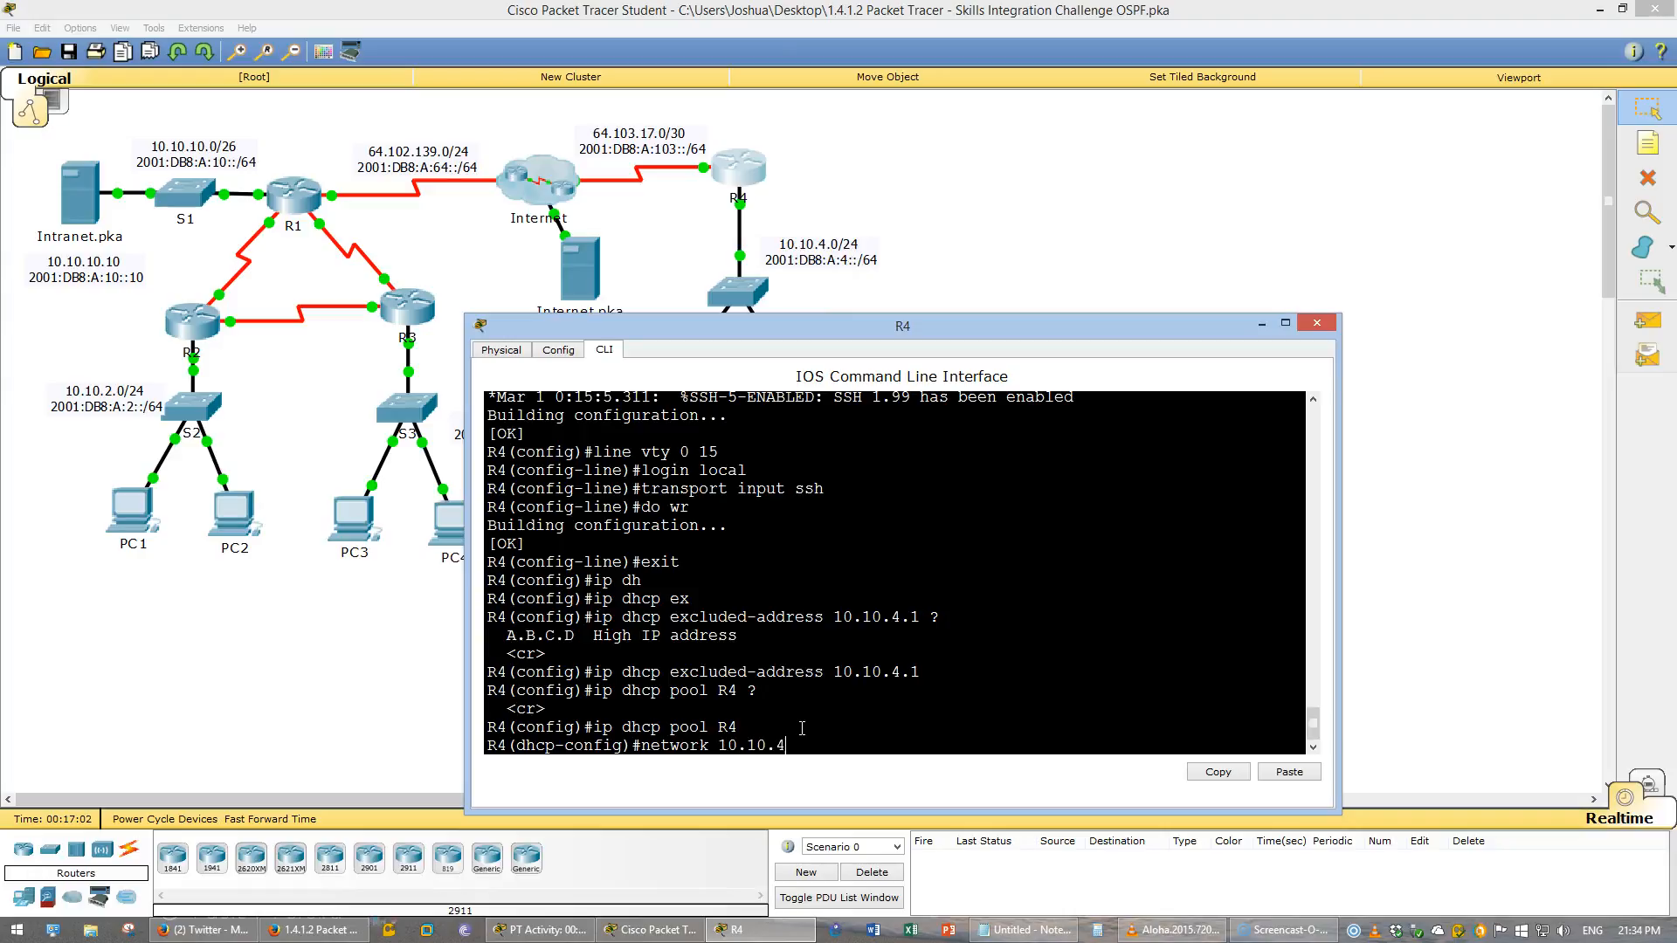
type(".0 ?")
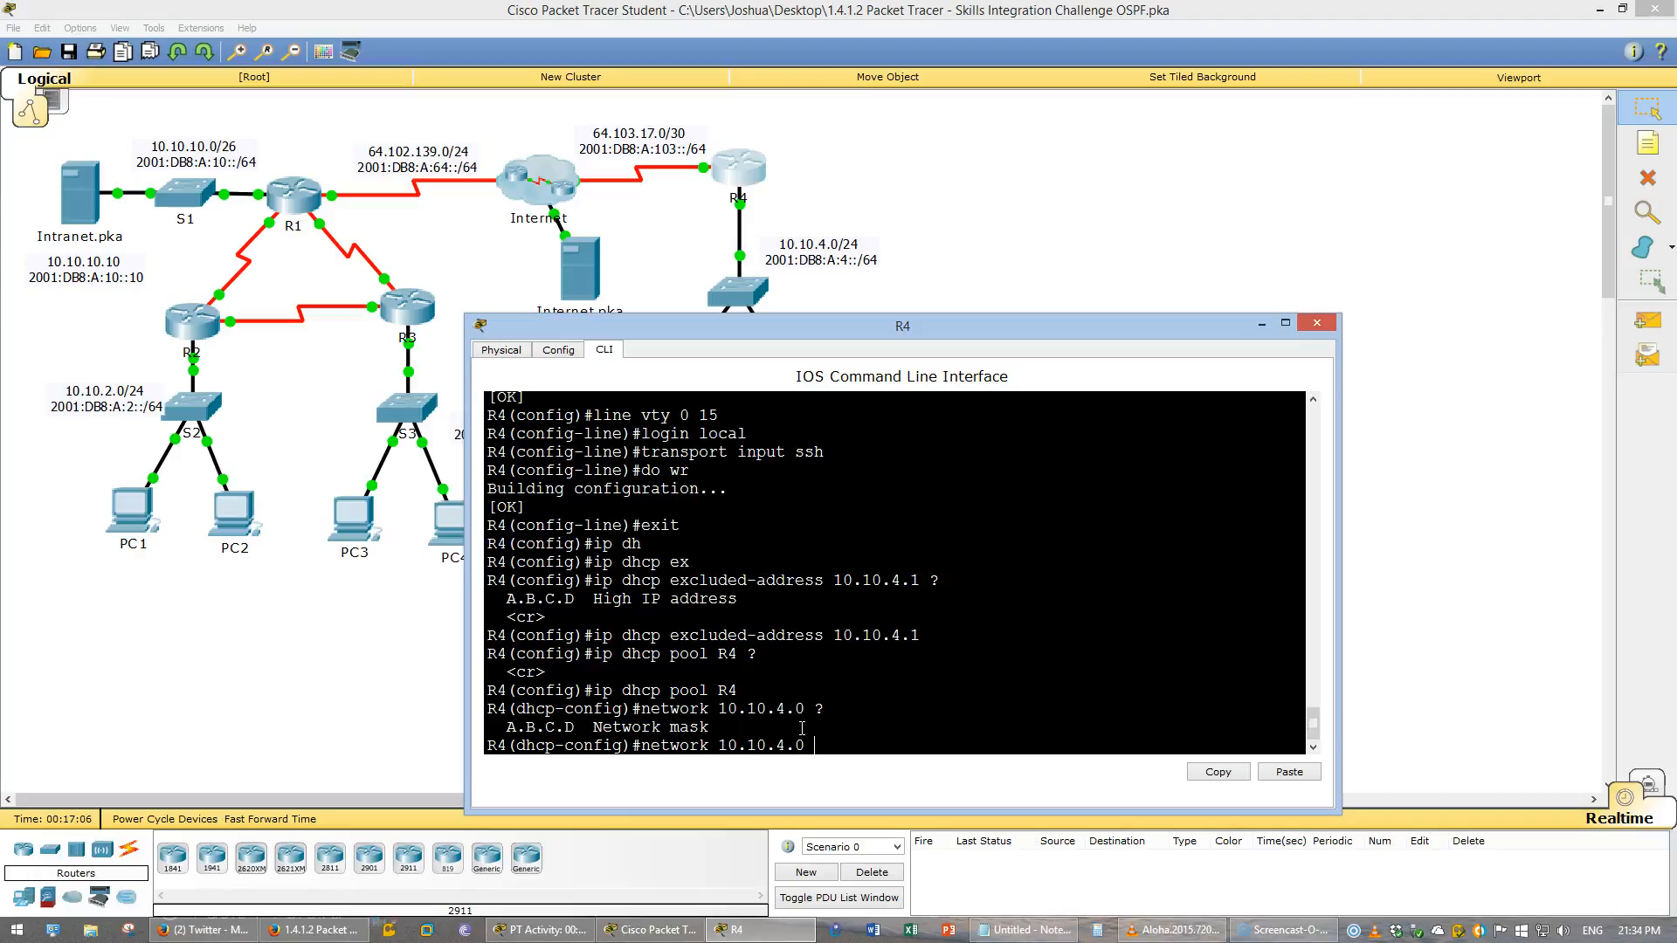
type("255.255.255.0 ?")
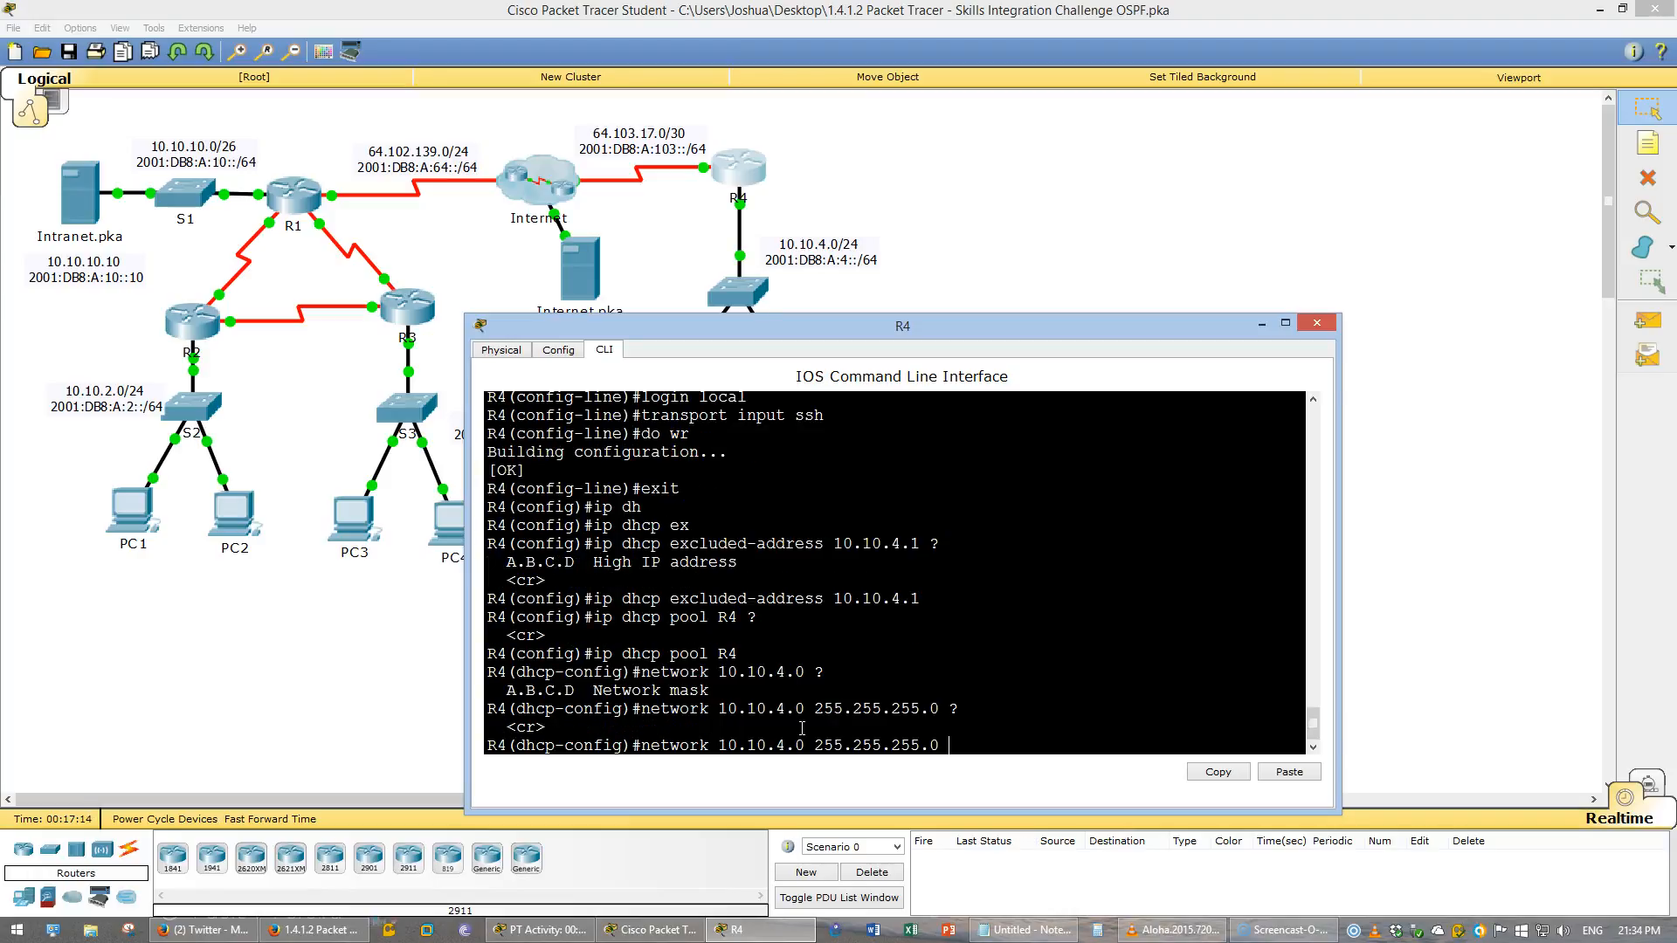
key("Return")
- Set the pool's DNS server to 209.165.44.2
type("dn")
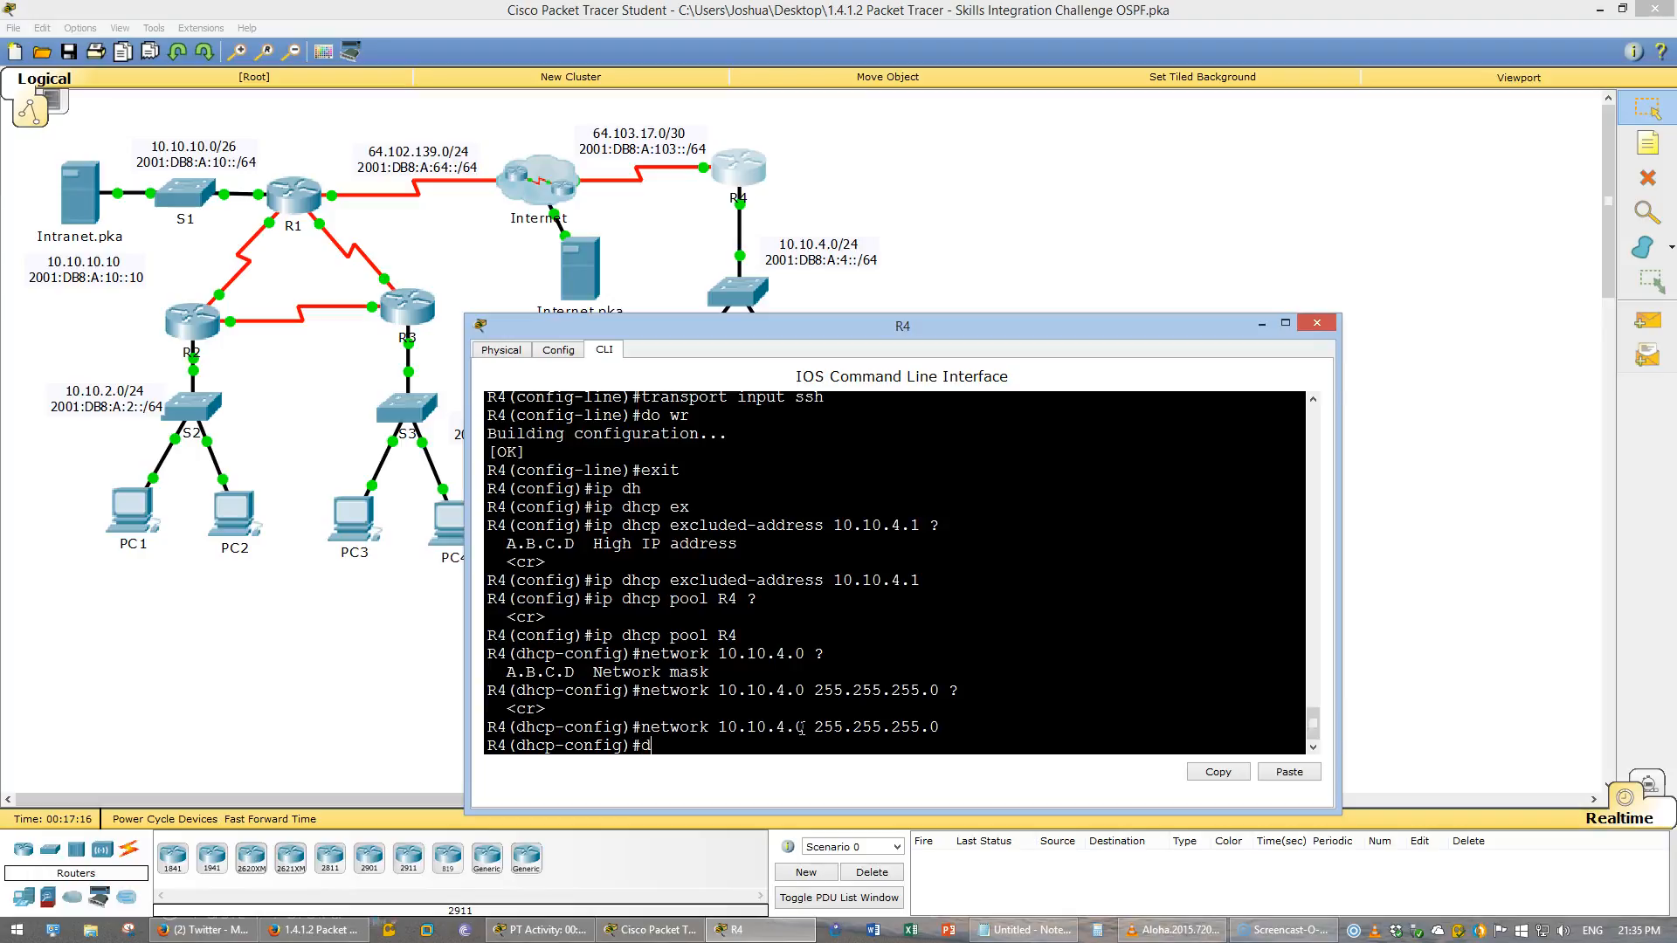
key("Tab")
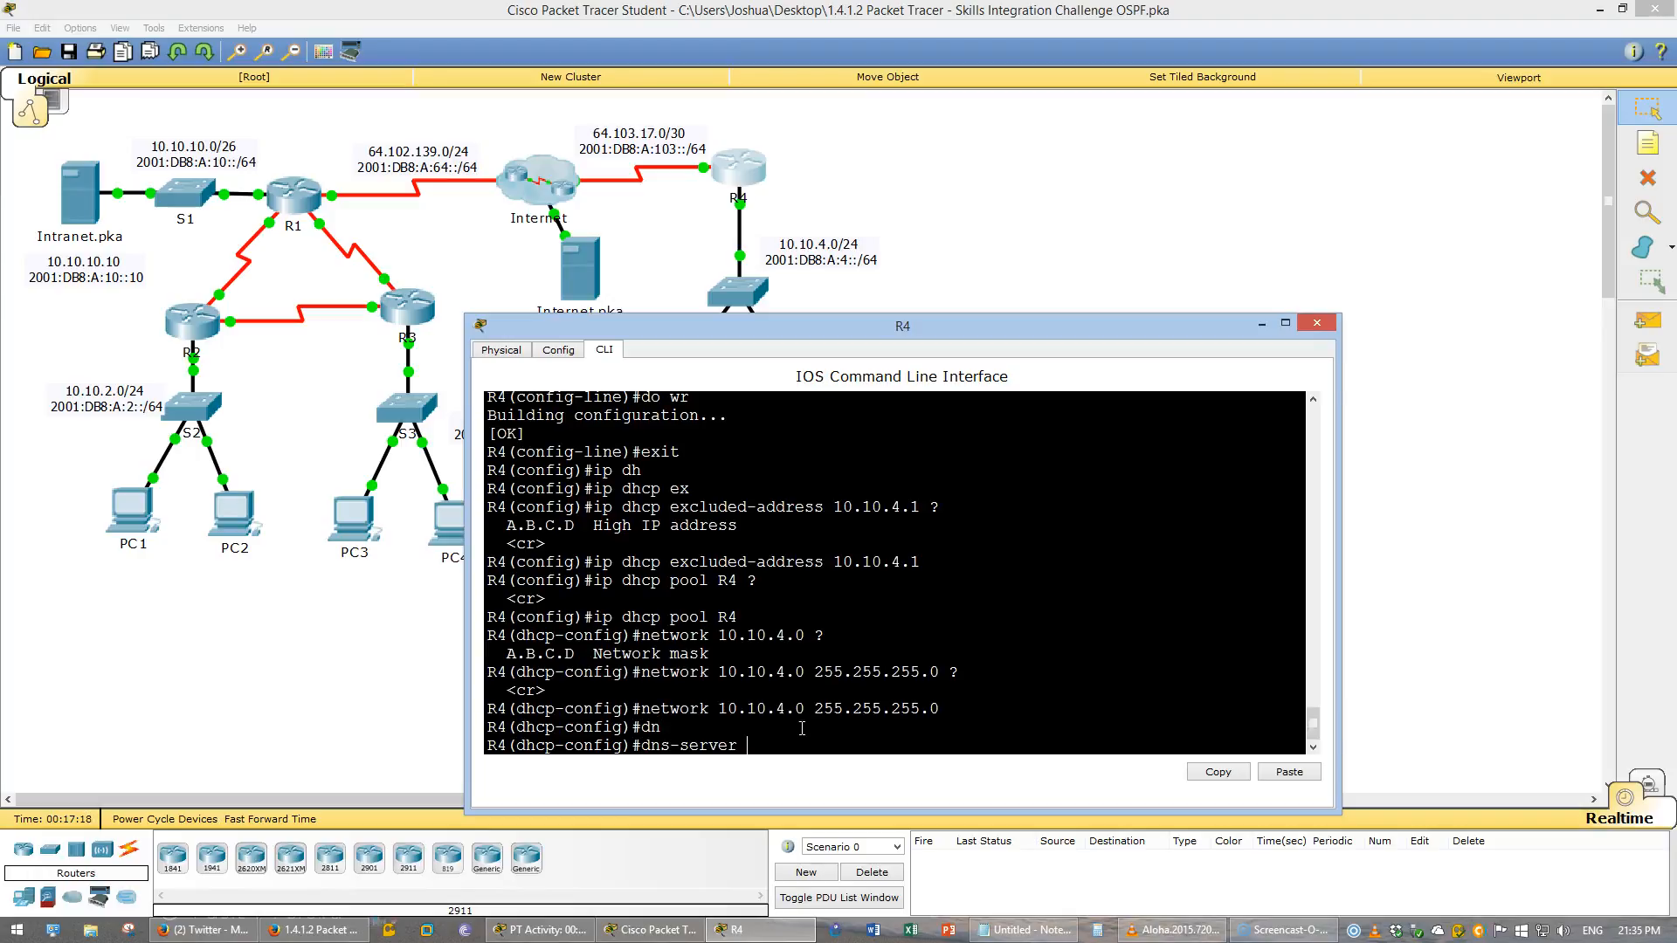
type("209.165.44.2")
left_click_drag(759, 332, 1071, 303)
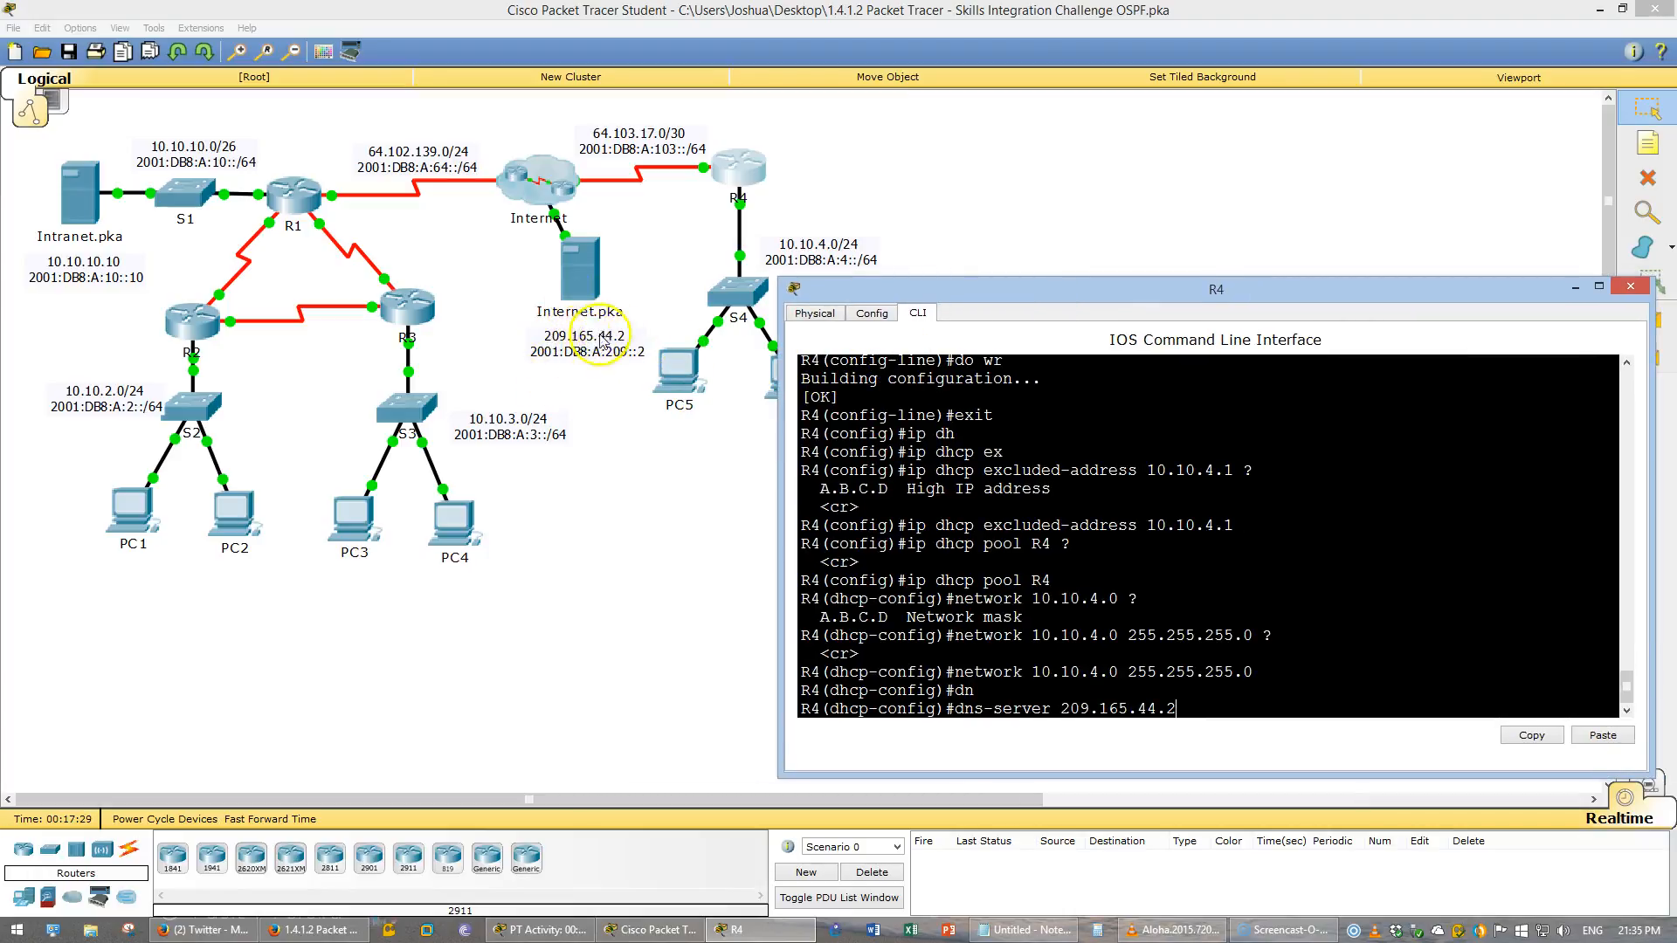
left_click_drag(883, 298, 702, 310)
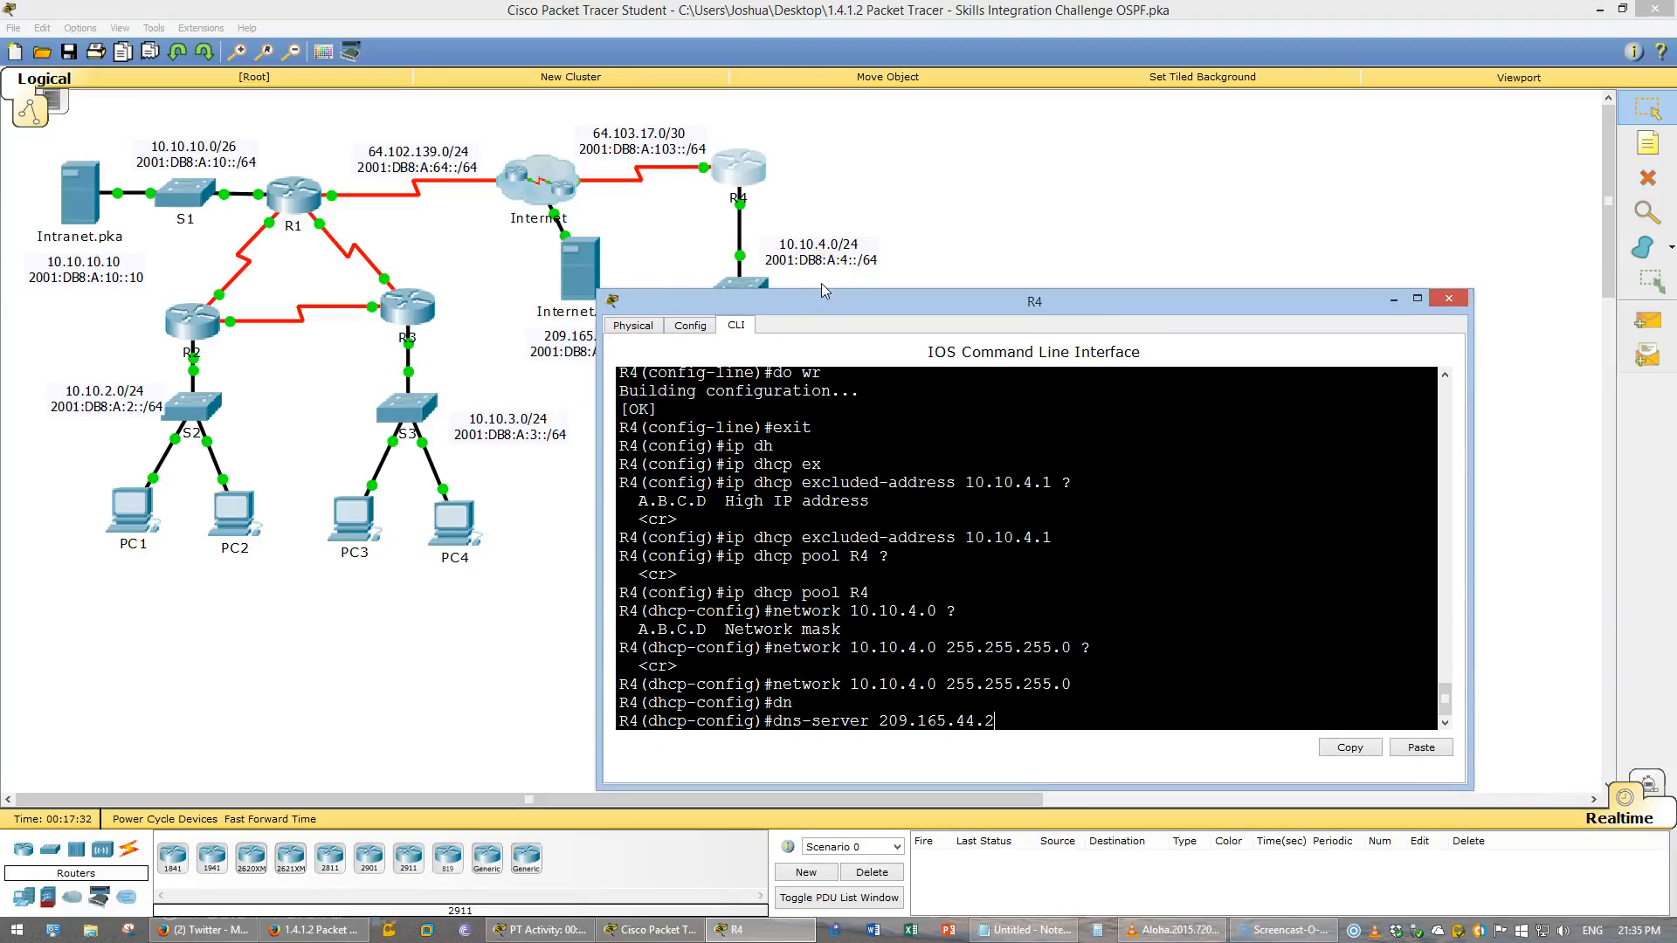
key("Return")
- Set the DHCP pool's default router to 10.10.4.1 and save the configuration
type("def")
key("Tab")
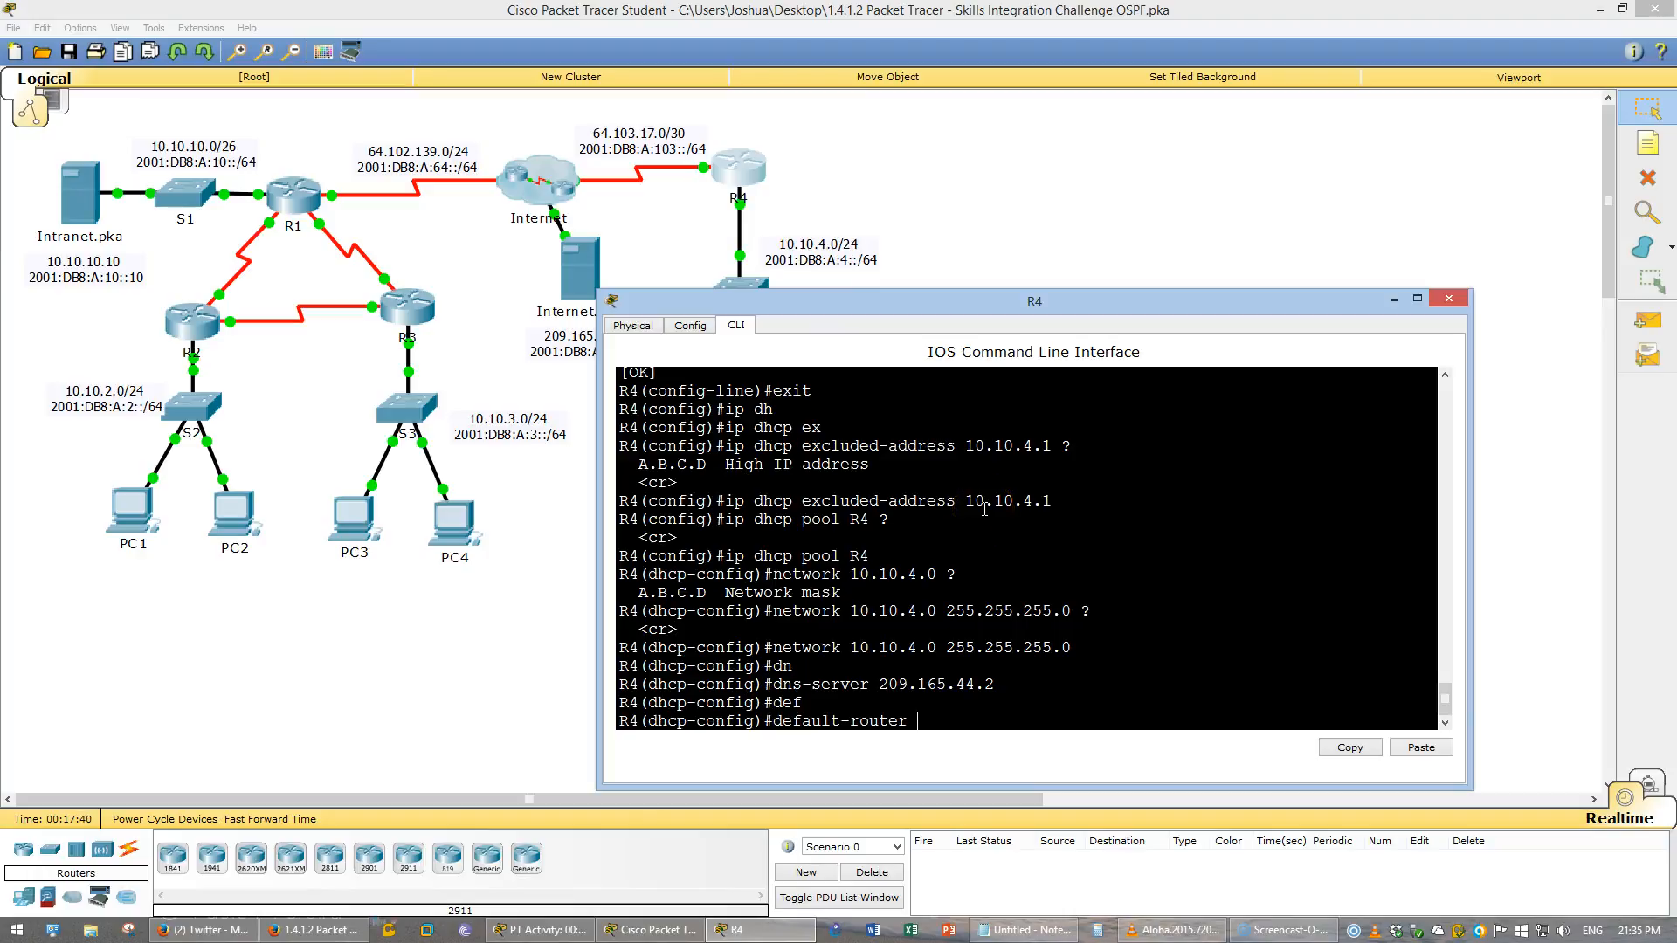
type("10.10.4.1")
key("Return")
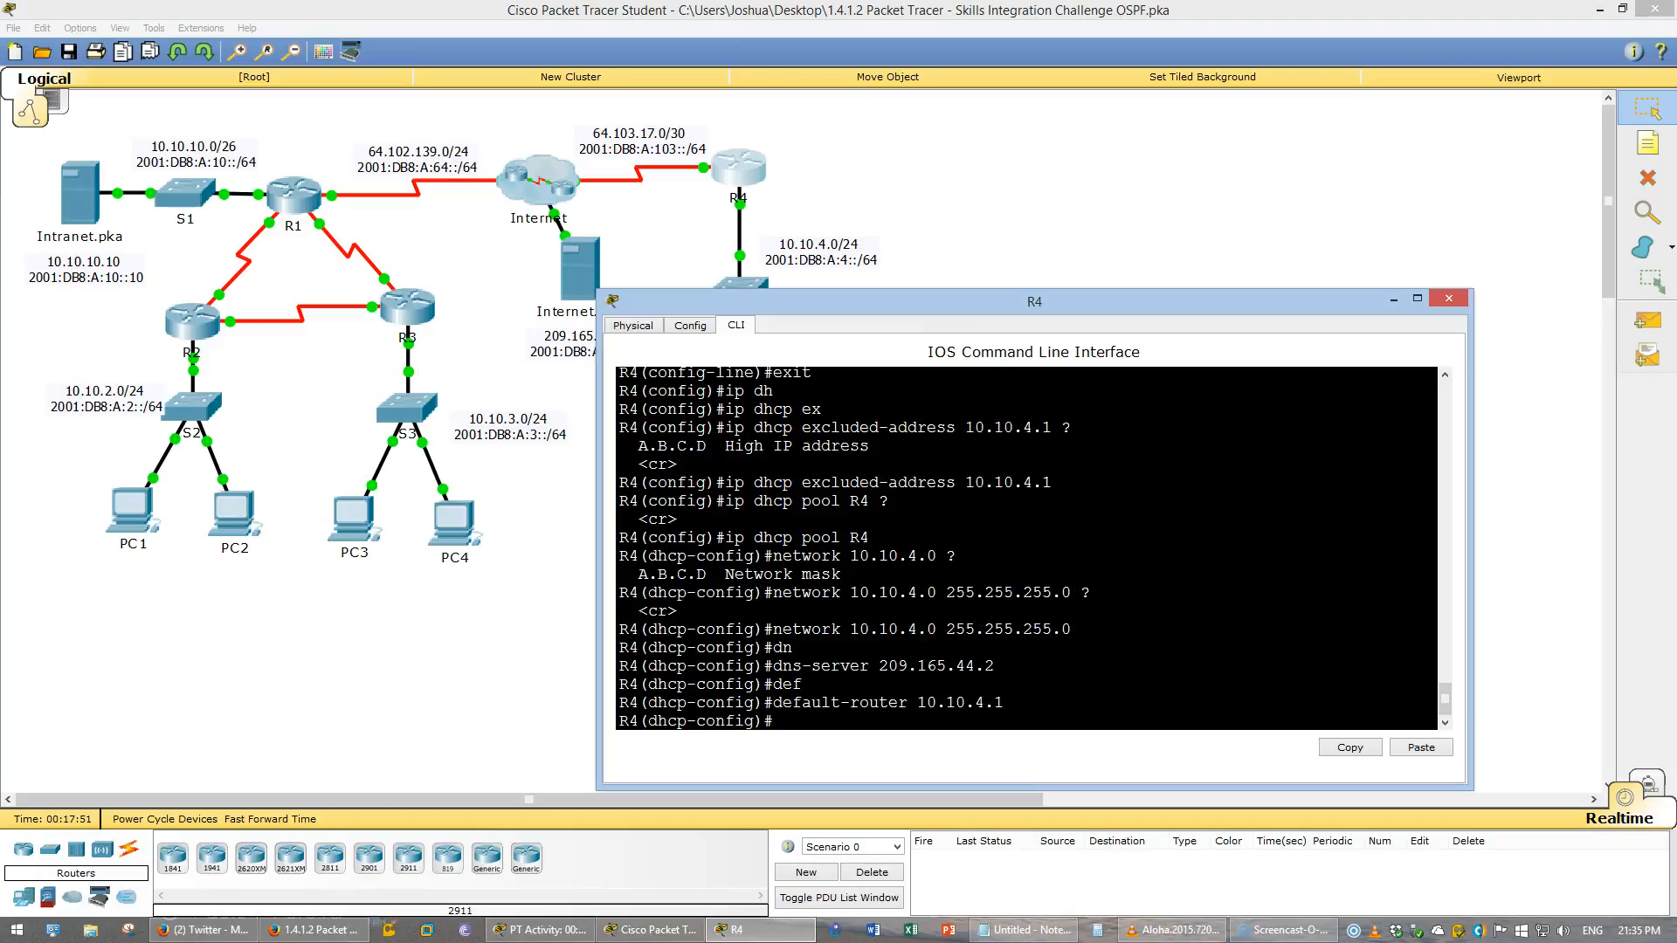
left_click(1235, 706)
type("wr")
key("Return")
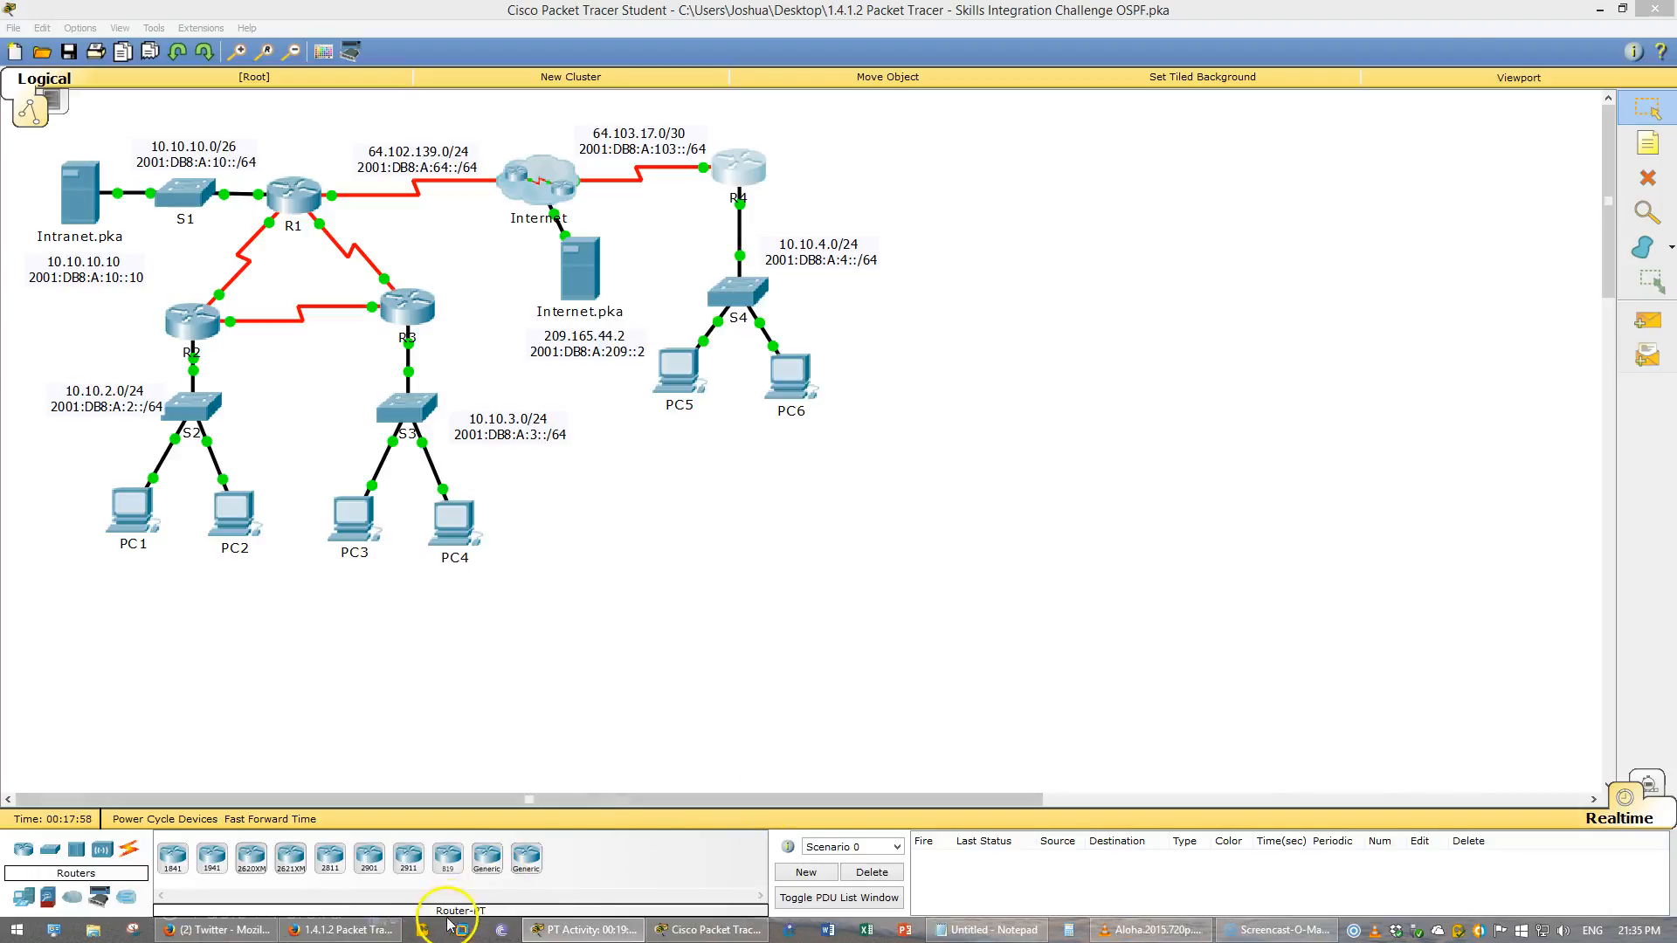
- Review the NAT/PAT requirements for R4 in the challenge instructions document, then return to Packet Tracer
left_click(342, 929)
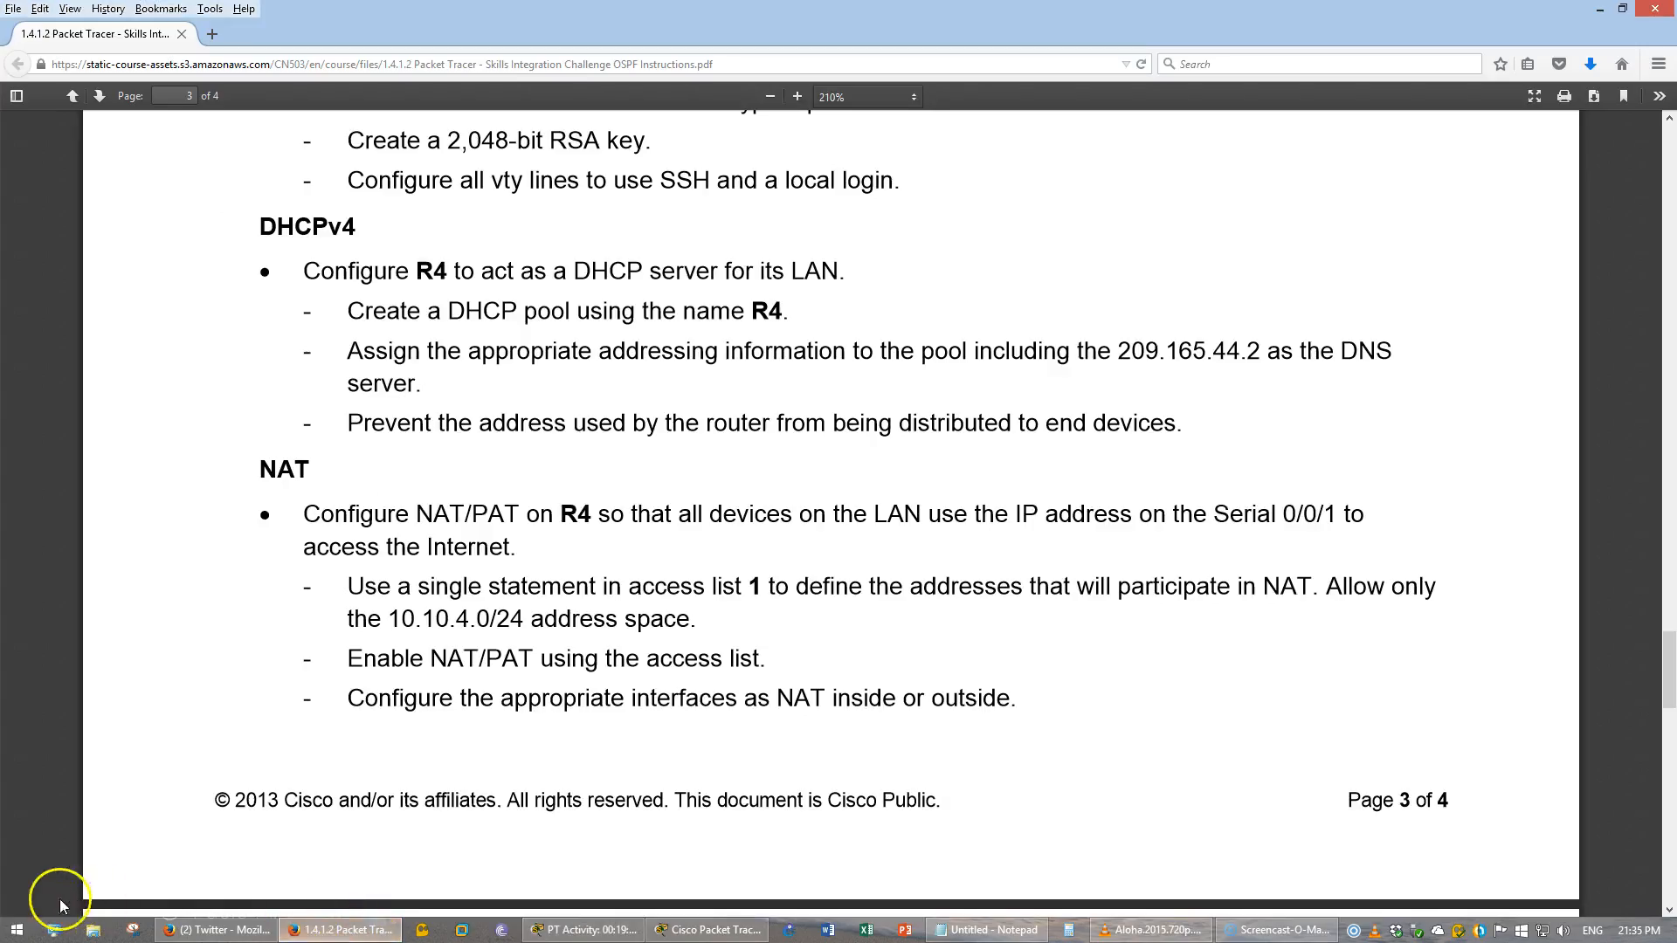
scroll(1126, 561, "down", 2)
scroll(1126, 561, "down", 3)
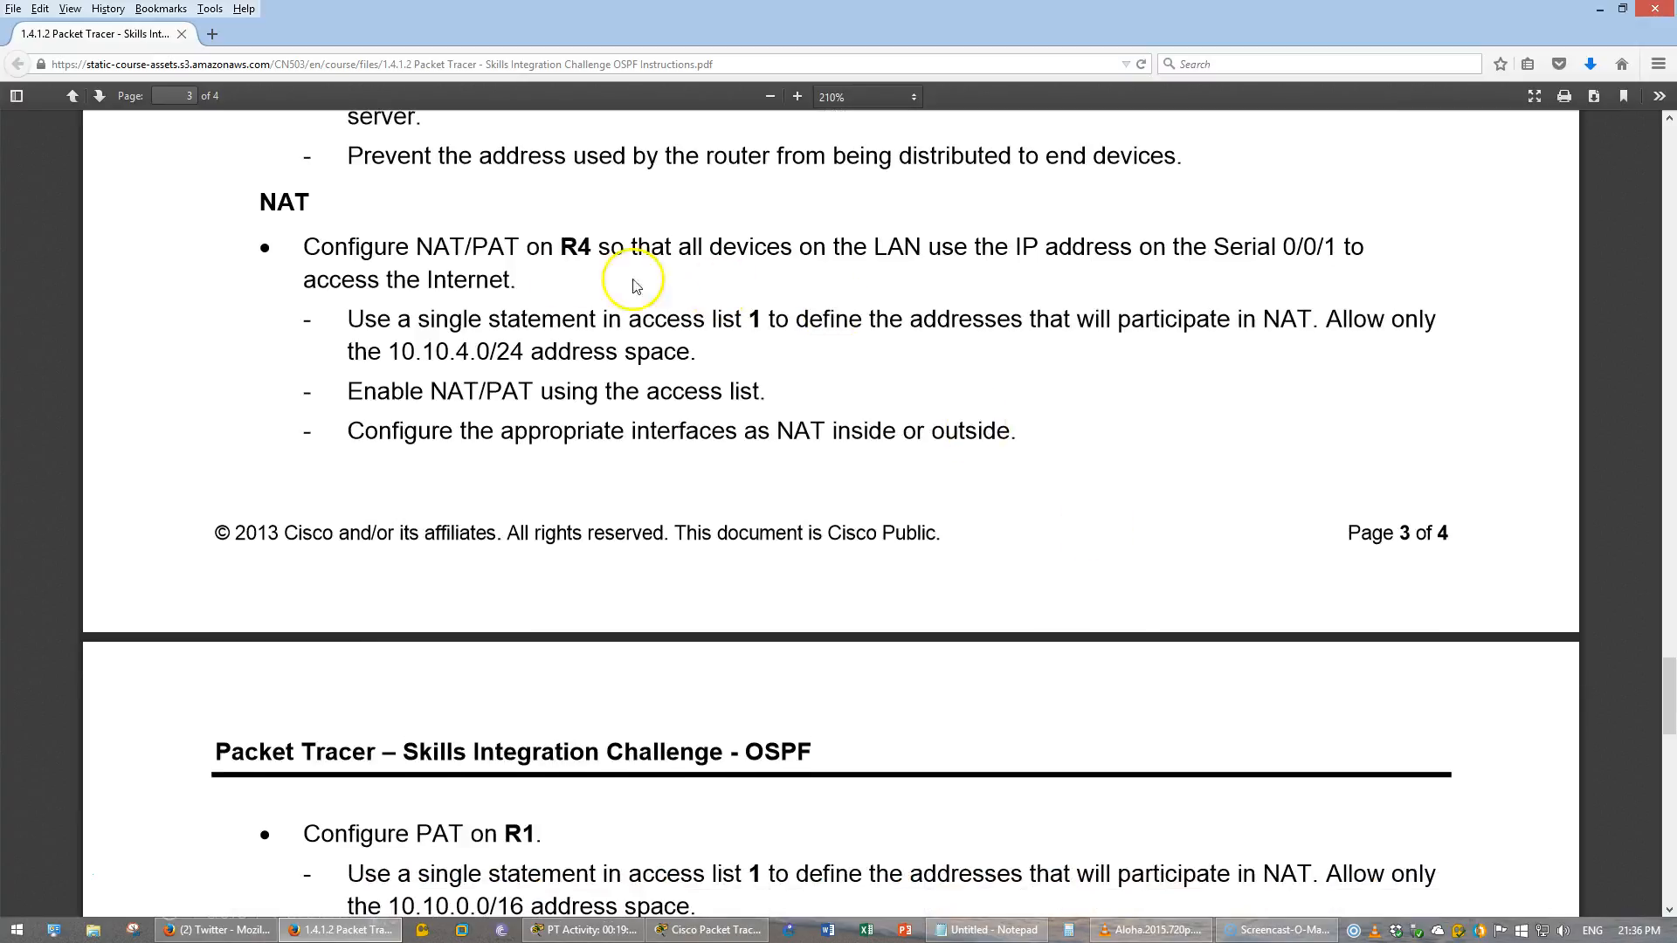
left_click_drag(260, 202, 369, 222)
left_click(370, 225)
scroll(392, 245, "down", 2)
scroll(392, 245, "down", 2)
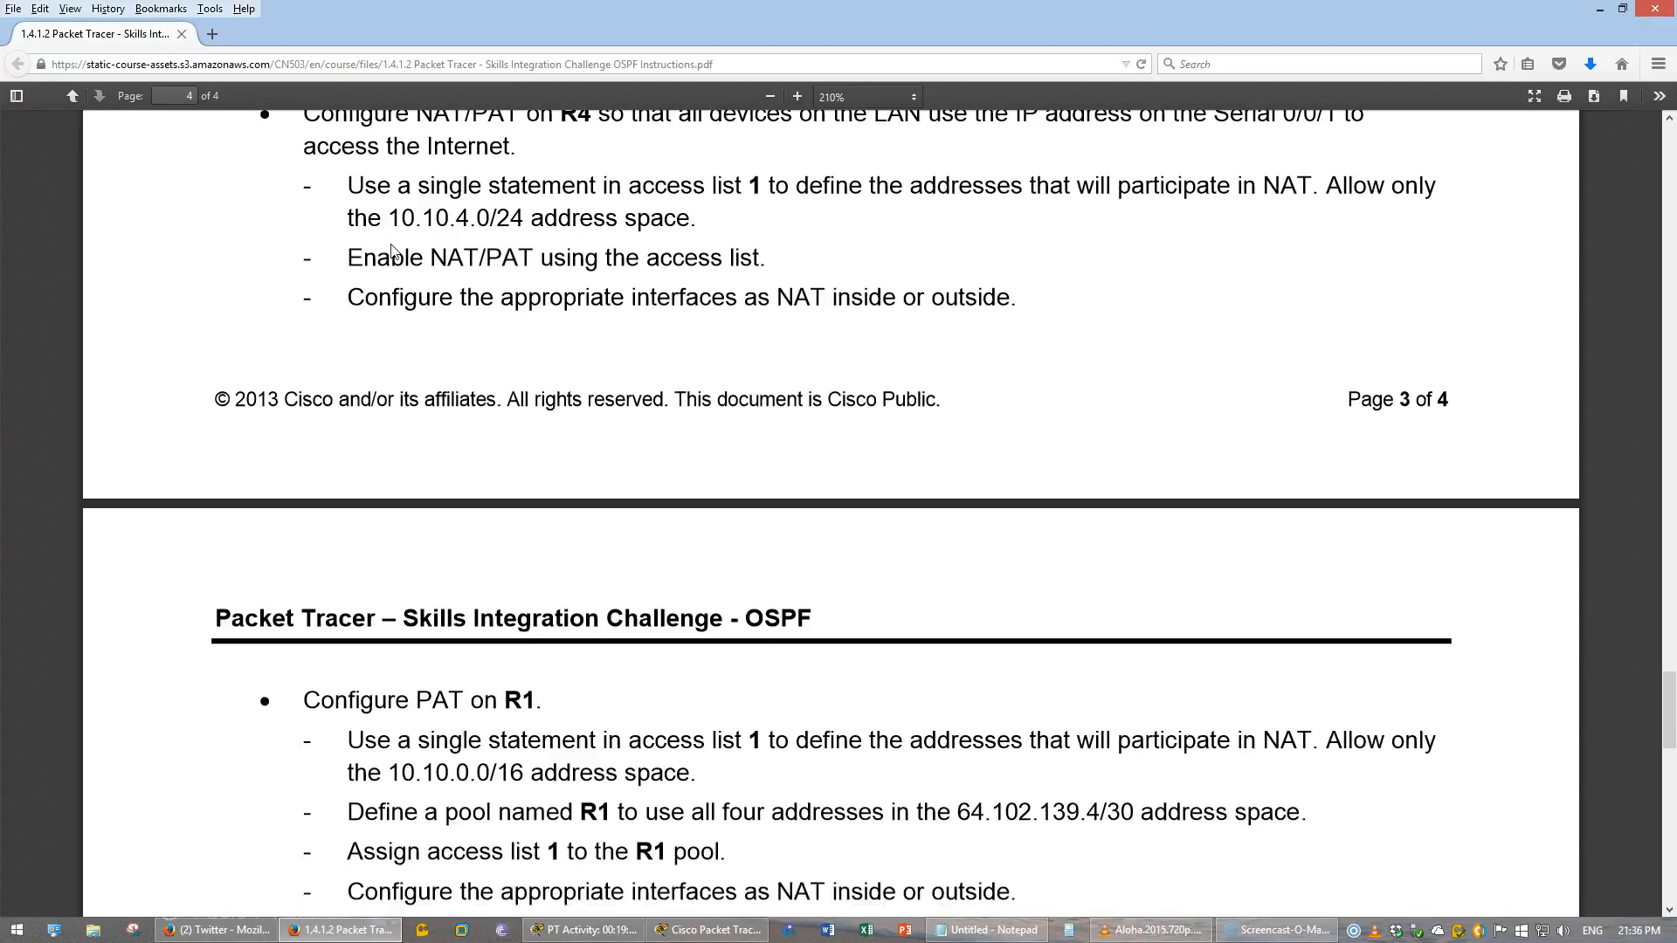
scroll(394, 251, "up", 2)
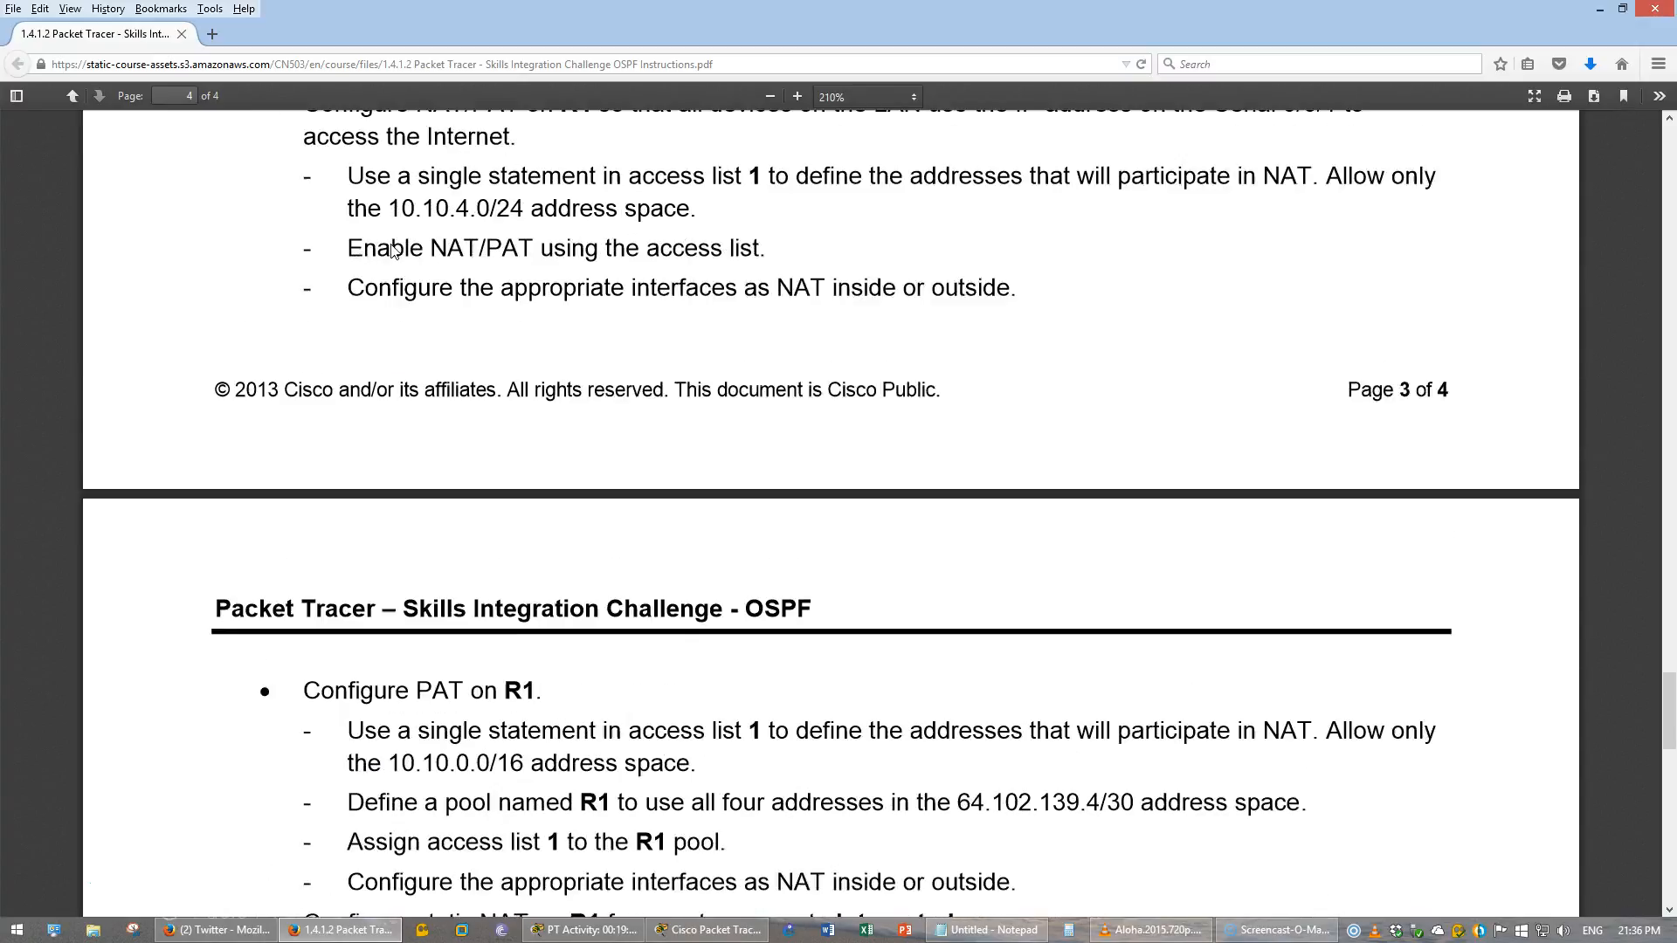
scroll(392, 245, "down", 3)
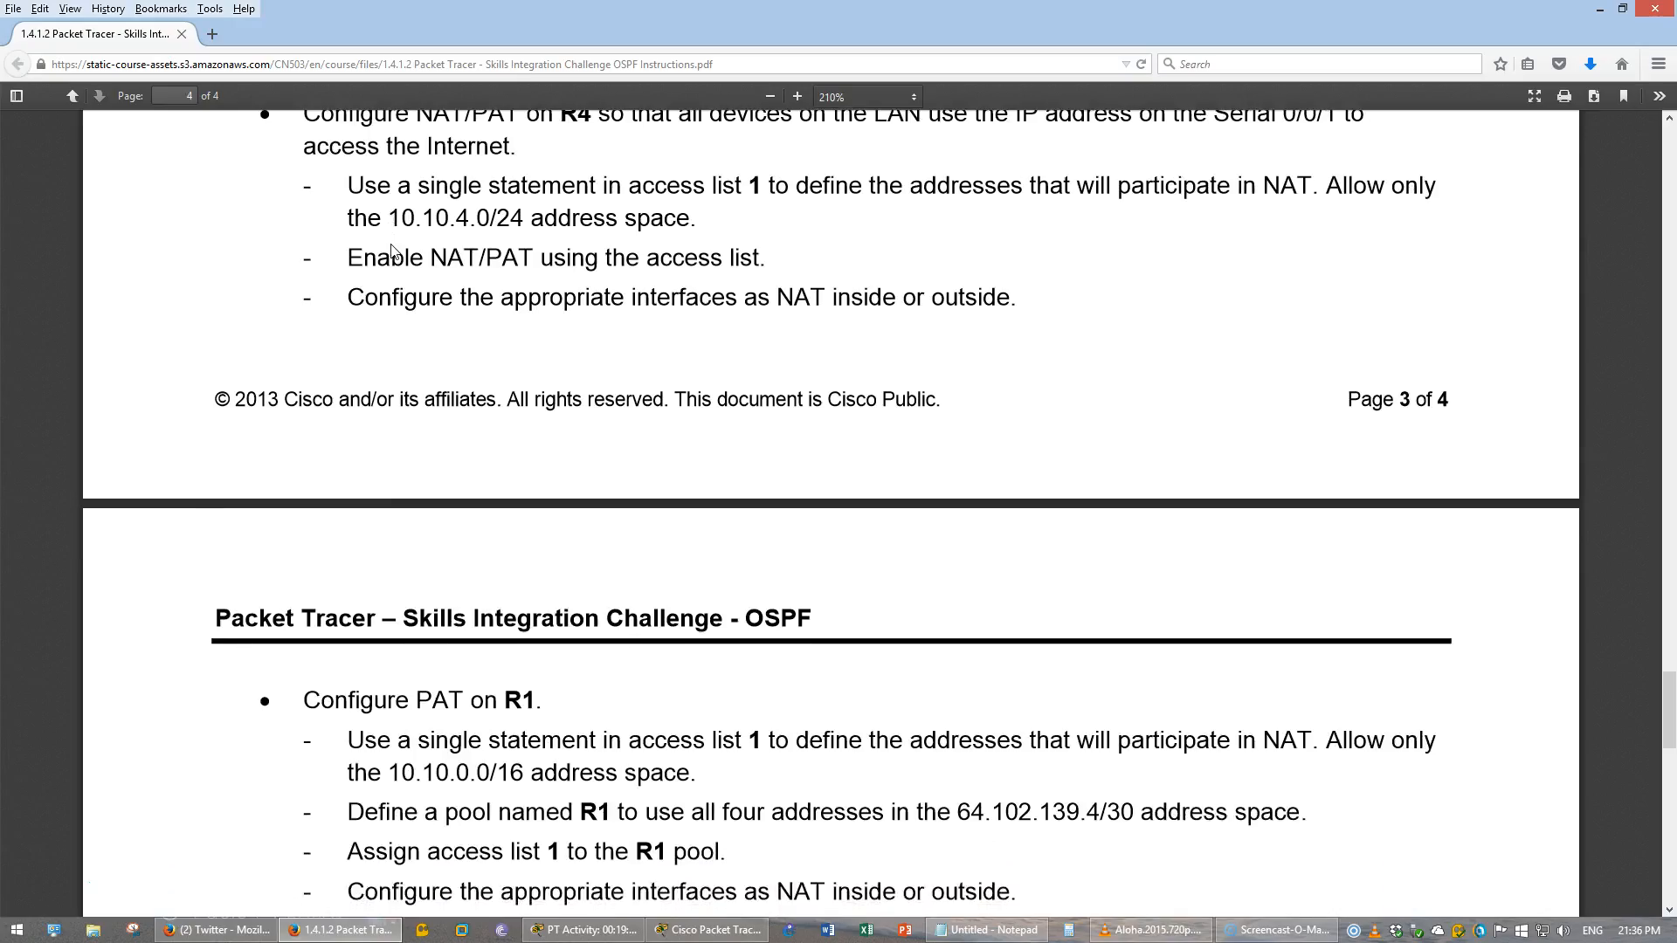
scroll(392, 251, "up", 4)
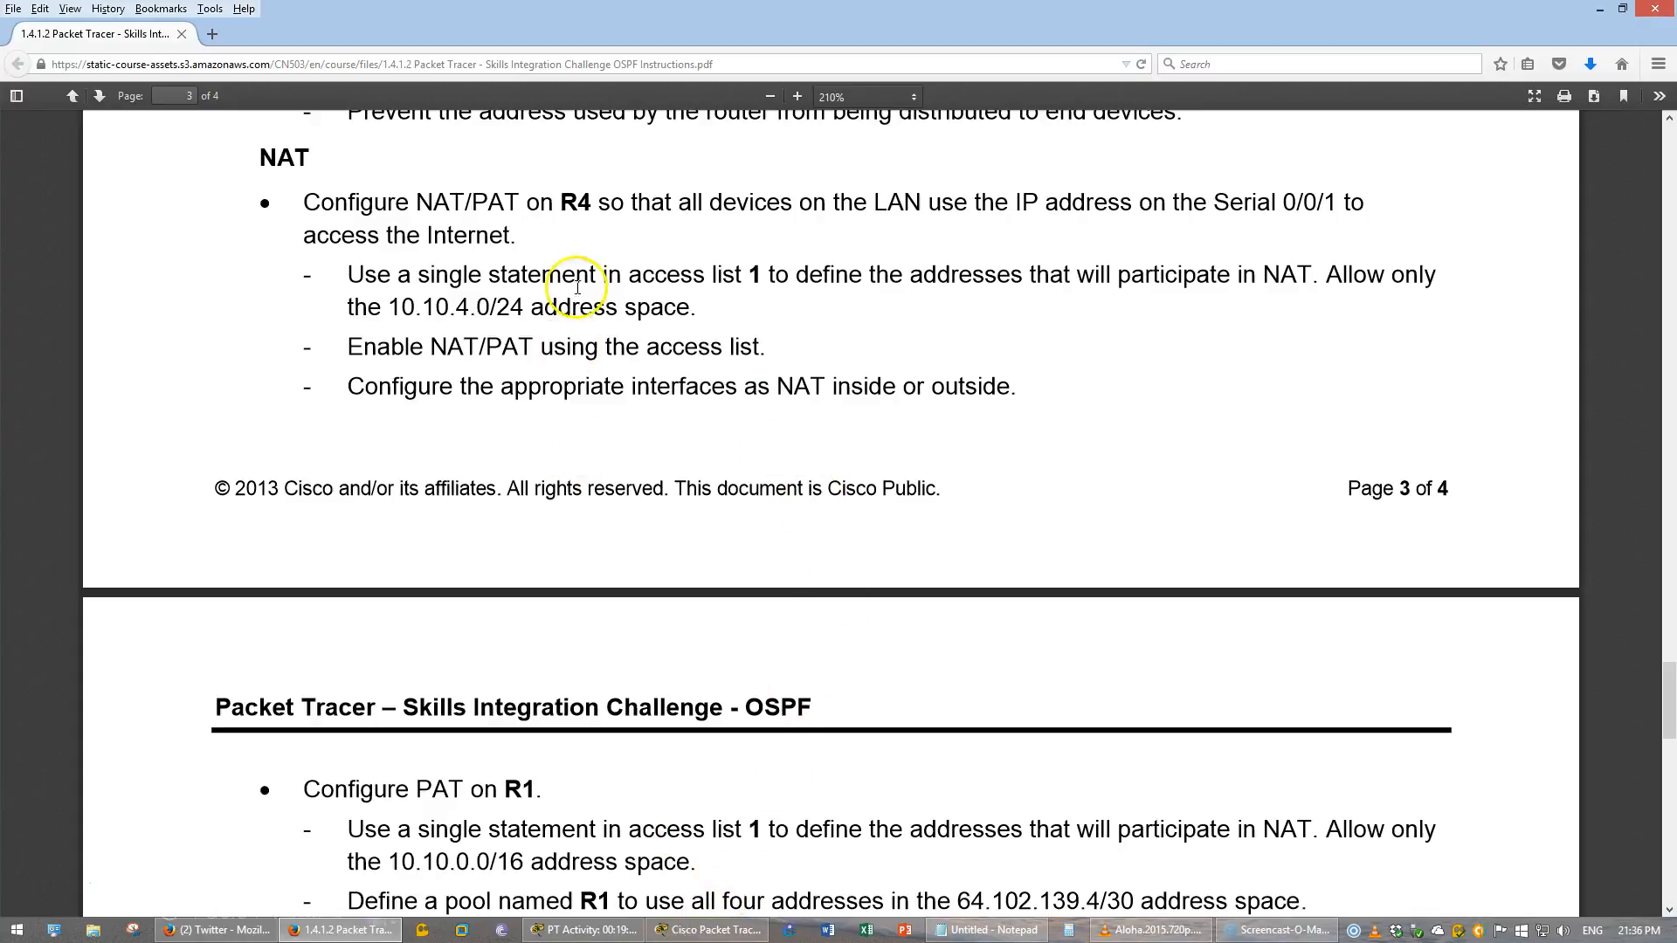
double_click(578, 204)
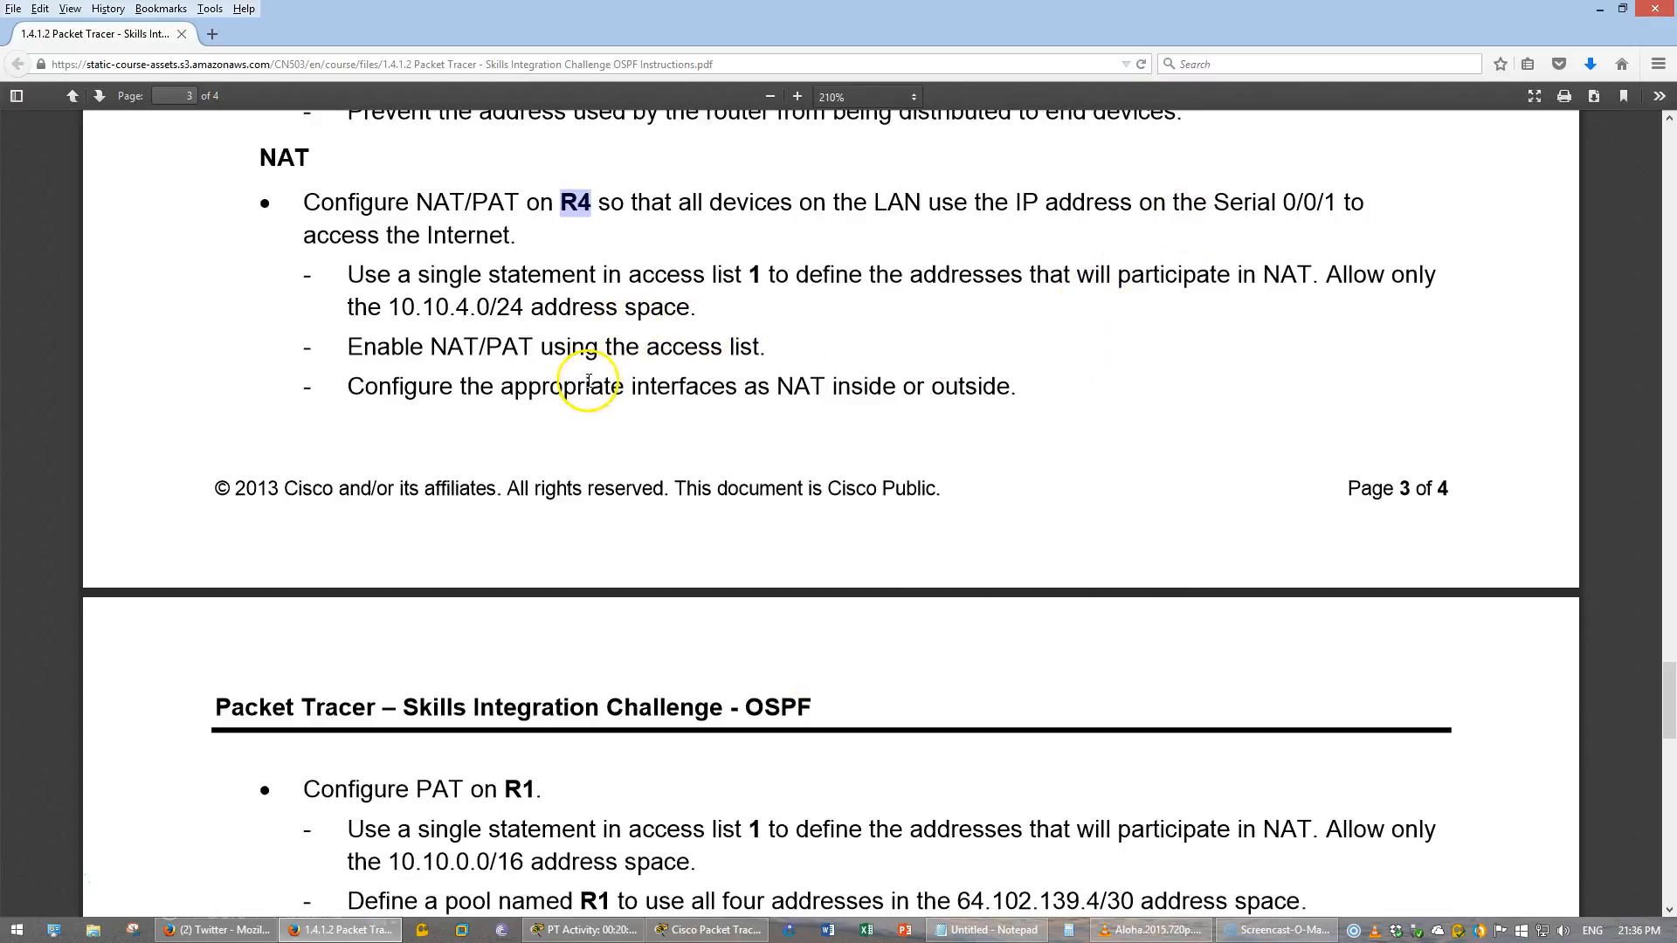
left_click_drag(401, 307, 504, 312)
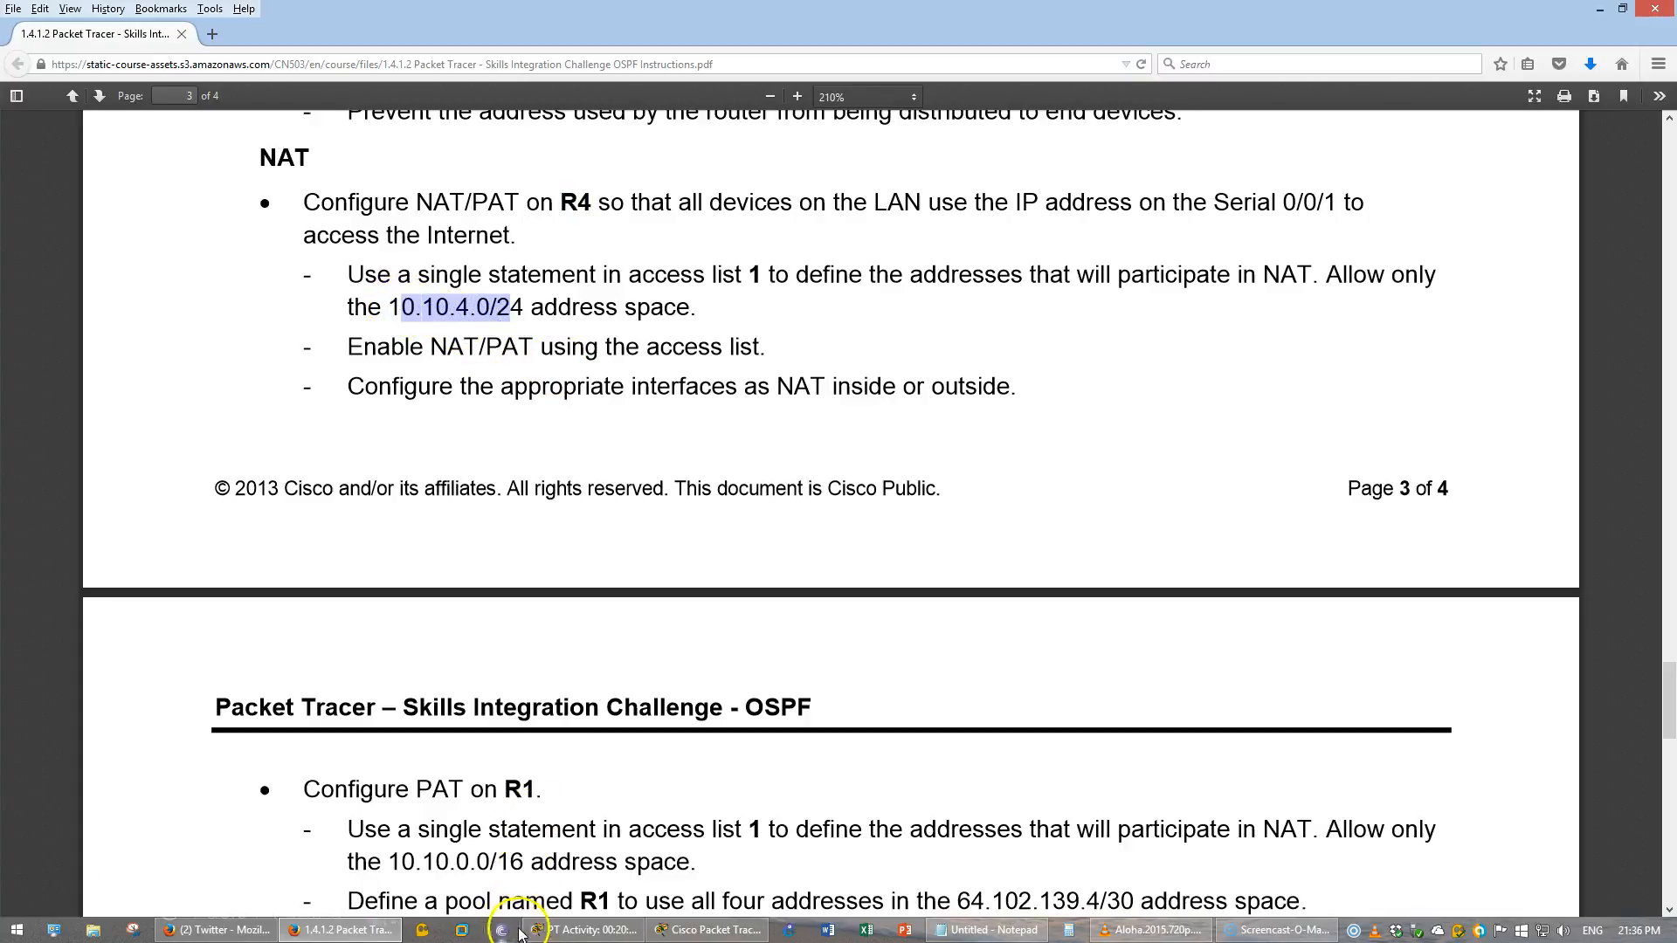
left_click(583, 929)
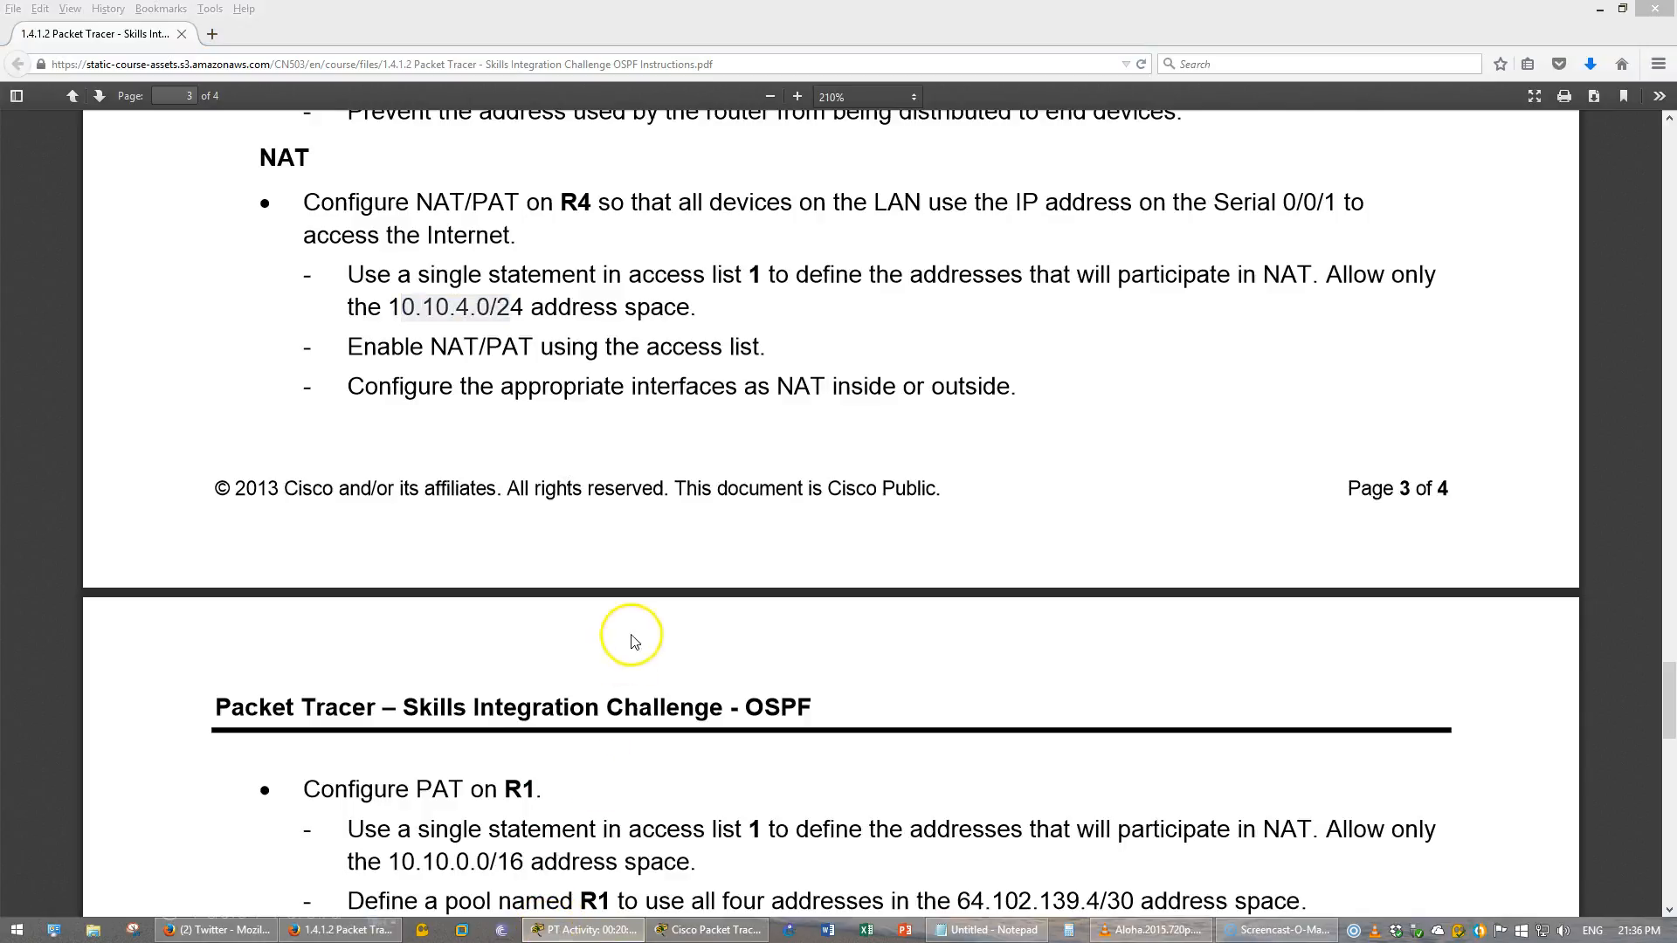
left_click(703, 929)
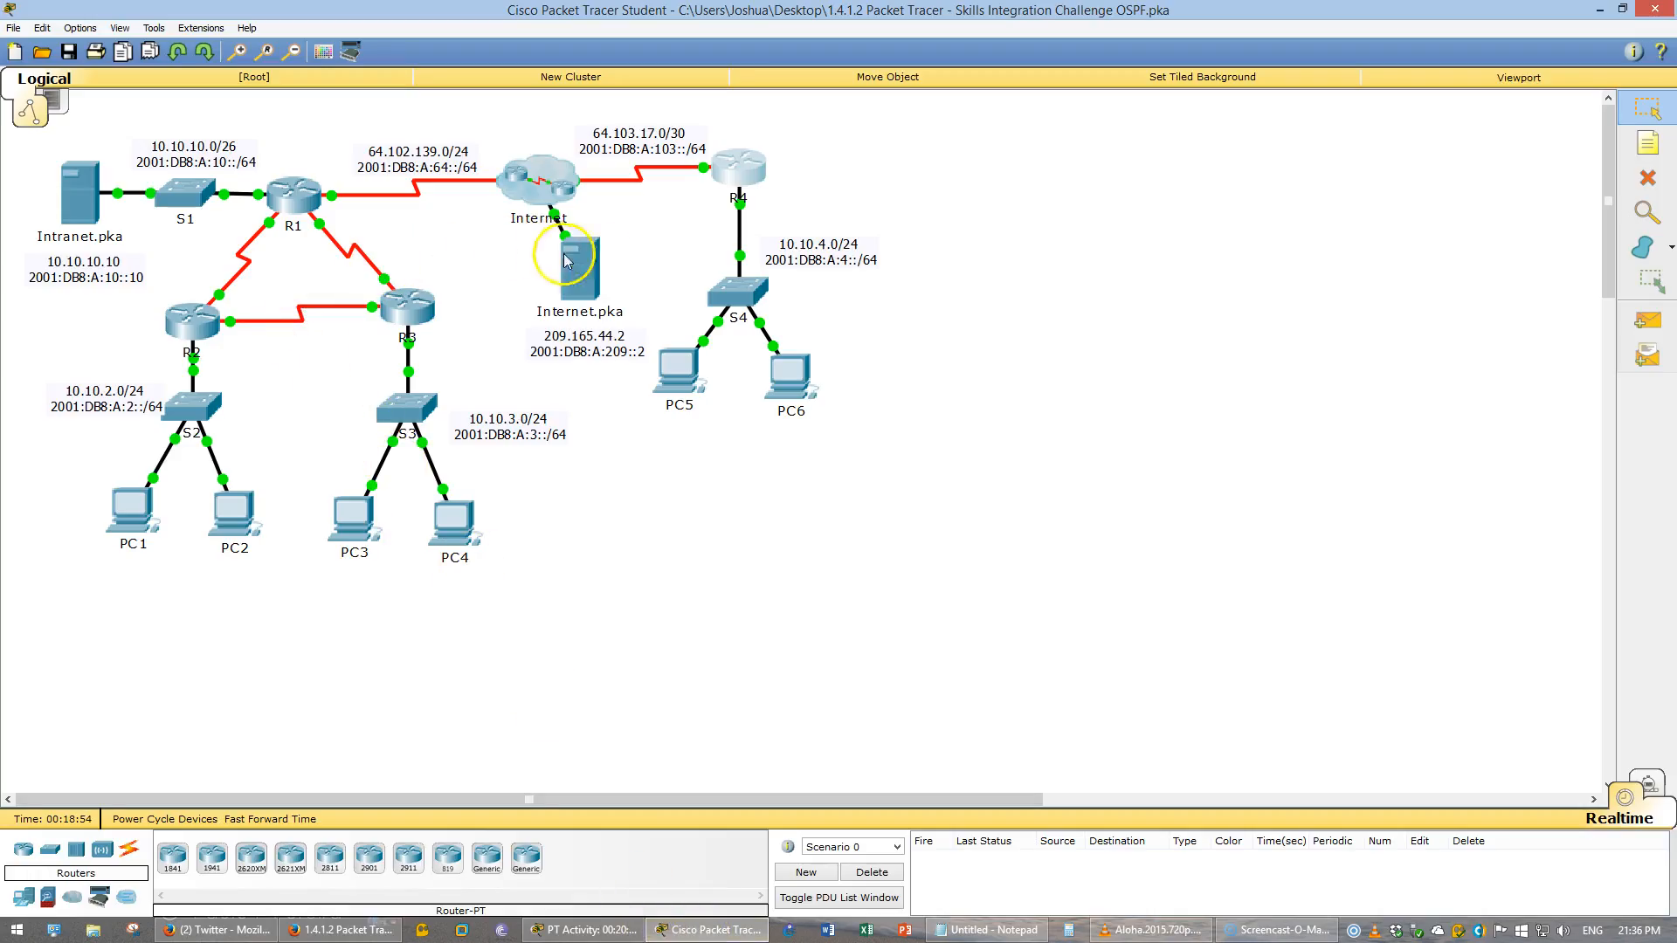
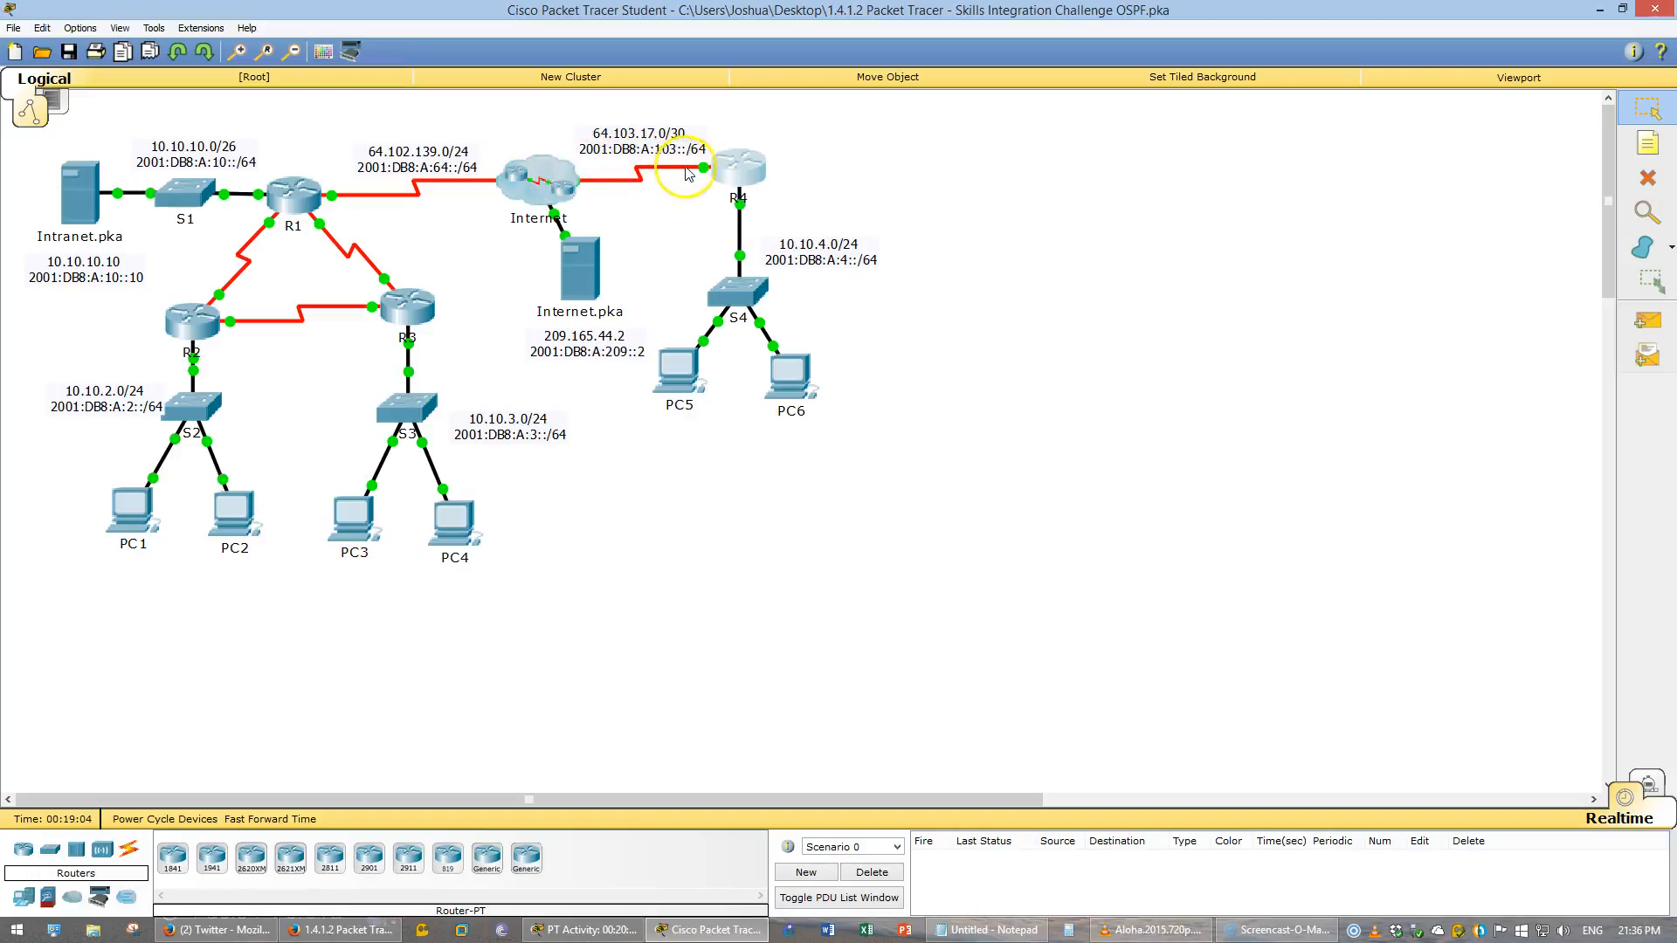
- Leave the DHCP pool on R4 and create access list 1 permitting 10.10.4.0 with wildcard 0.0.0.255
left_click(752, 172)
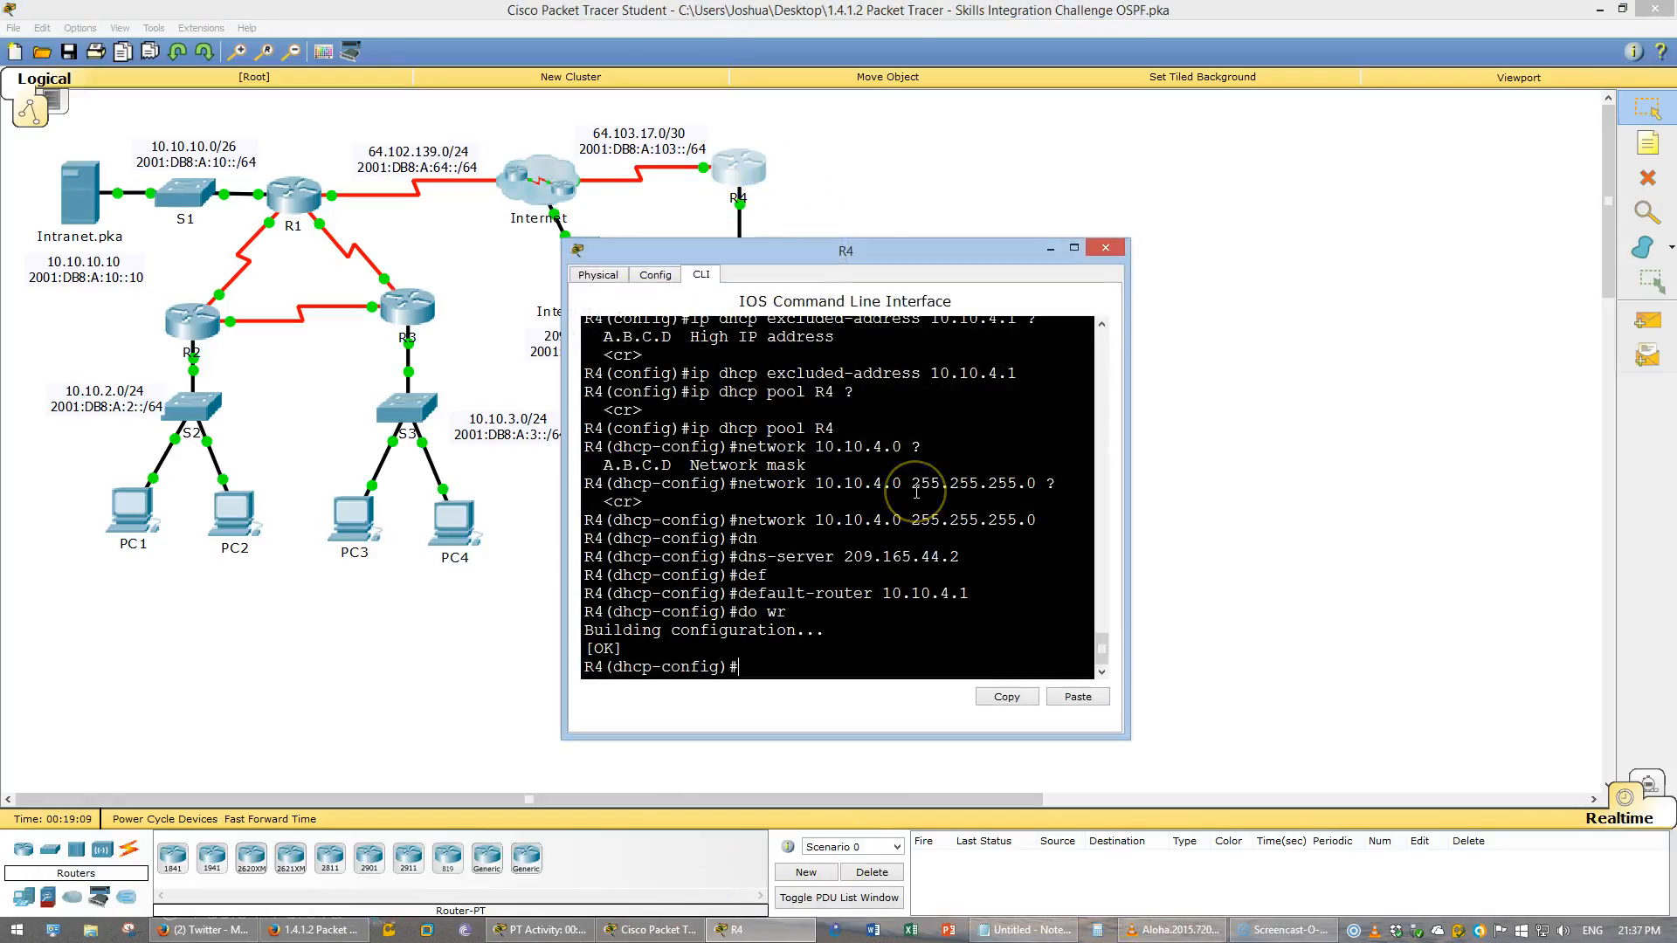
type("exit")
key("Return")
key("Return")
key("Return")
key("Return")
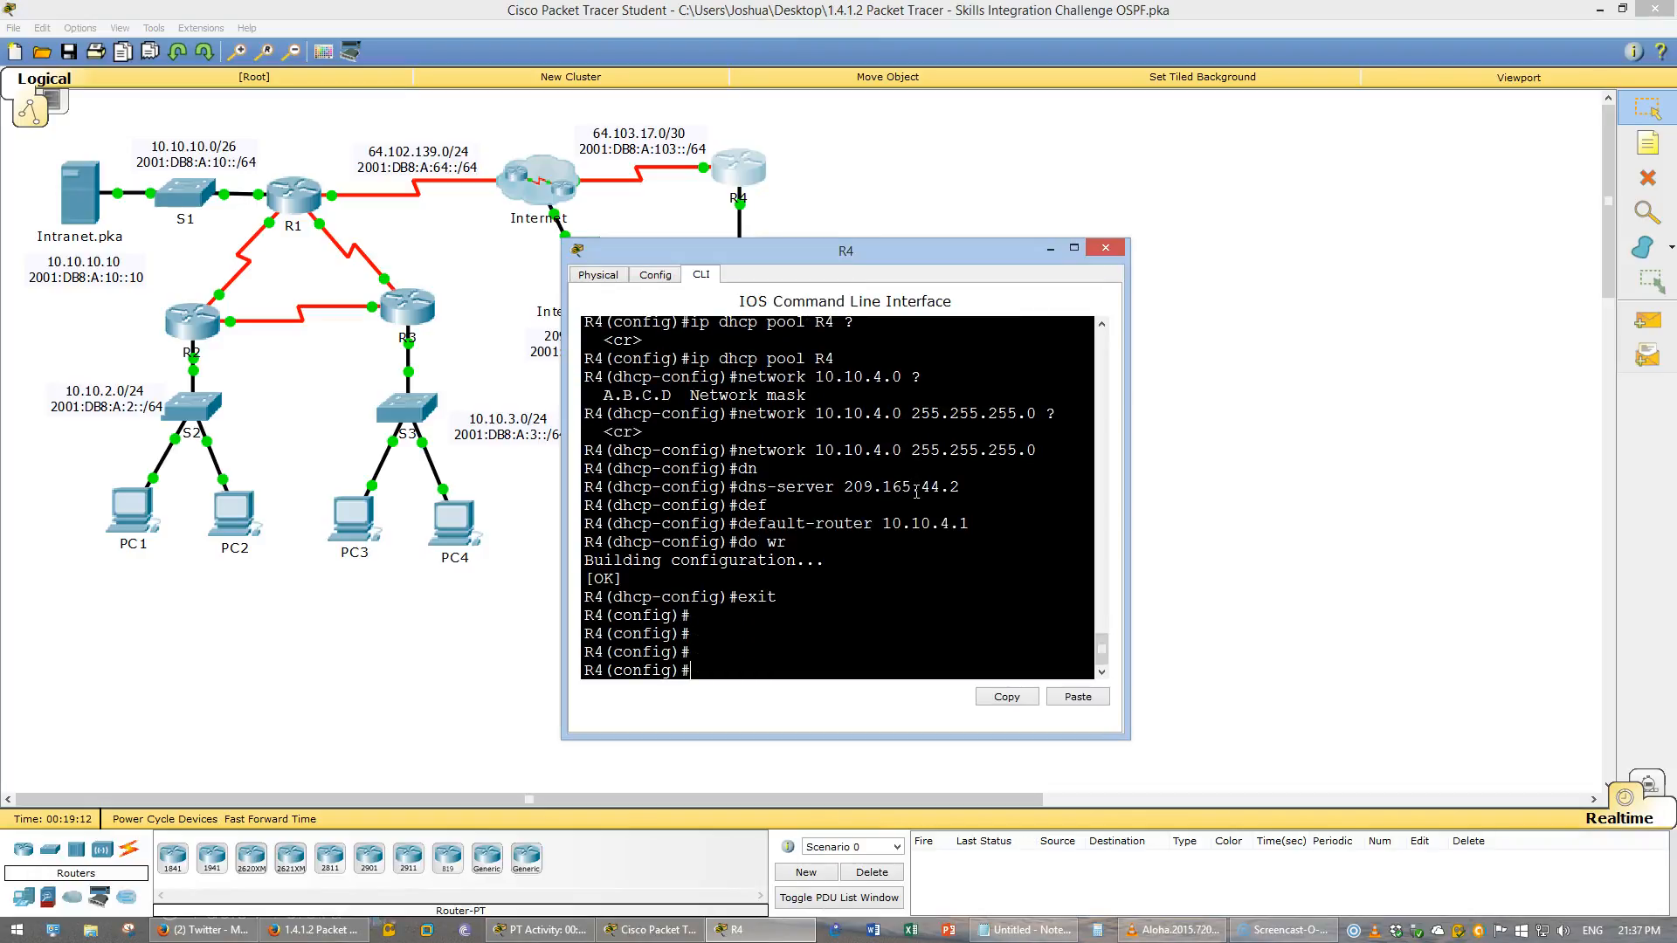
type("acc")
key("Tab")
type("1 permit ")
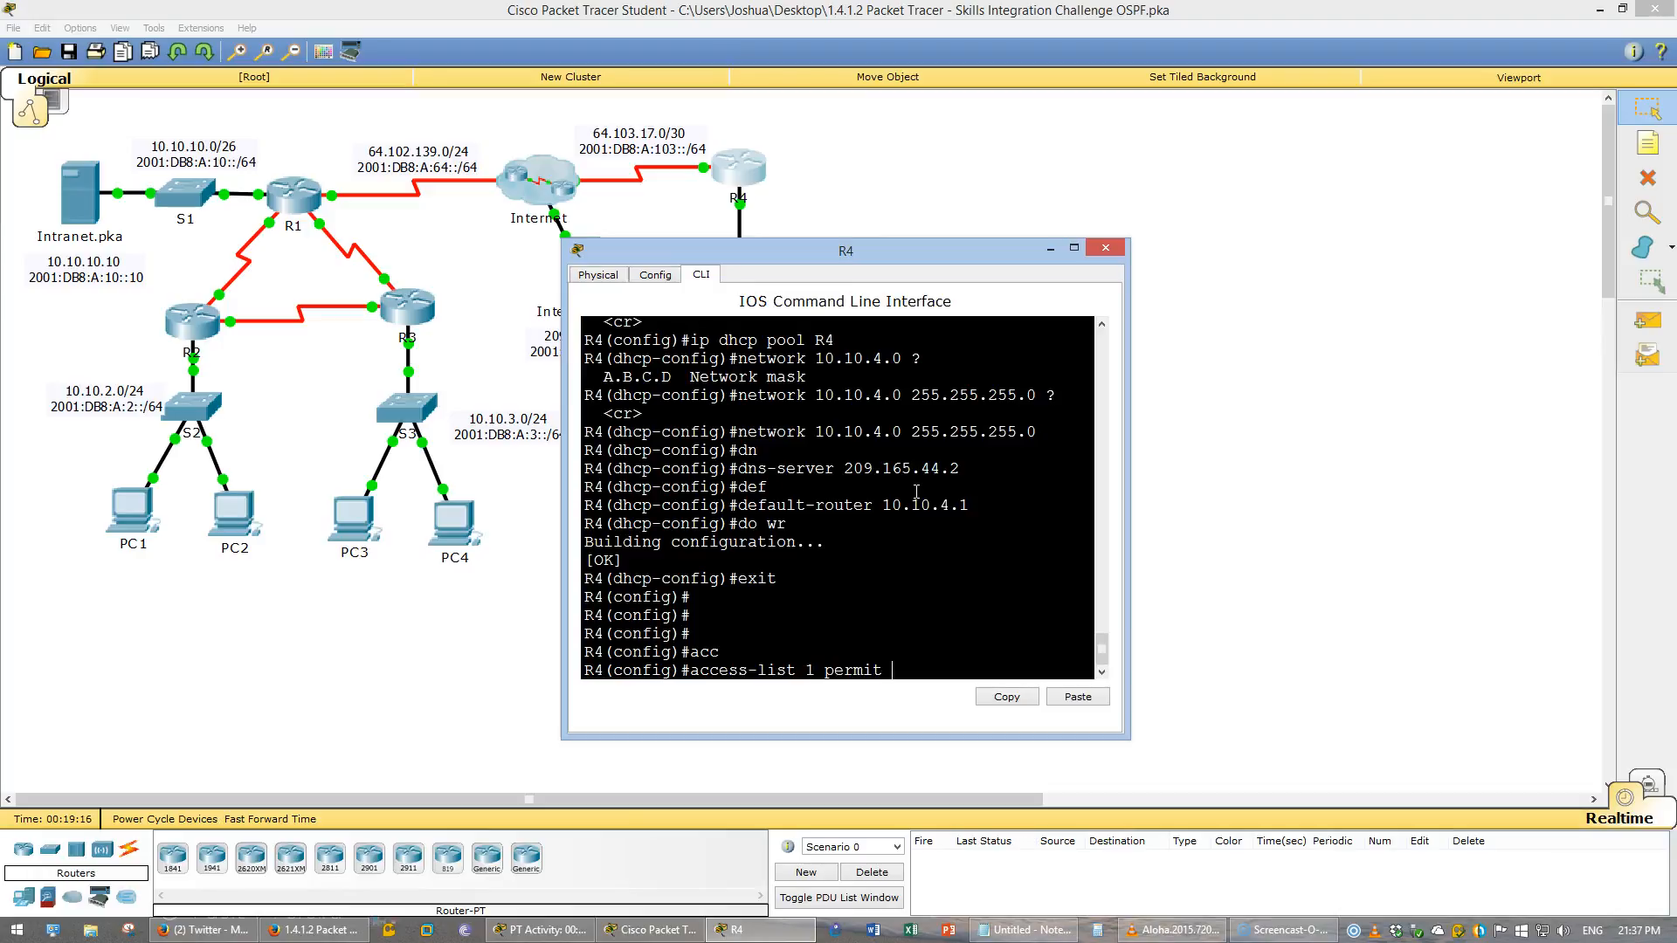
type("10.10.4.0")
left_click_drag(1130, 457, 1572, 489)
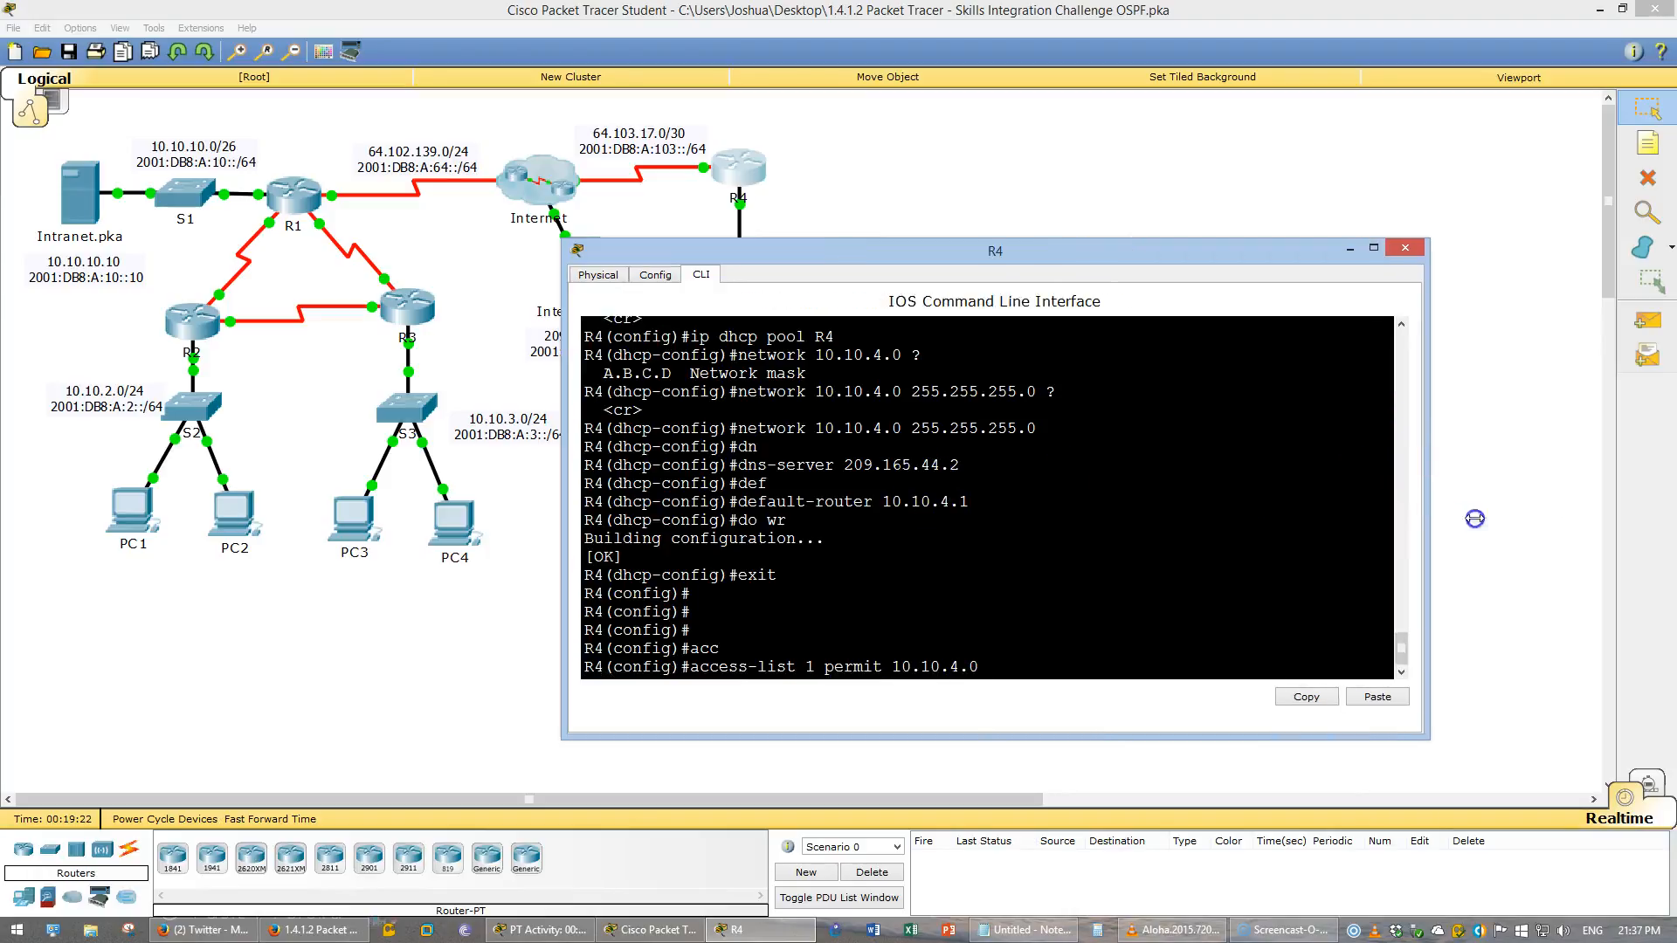
type("?")
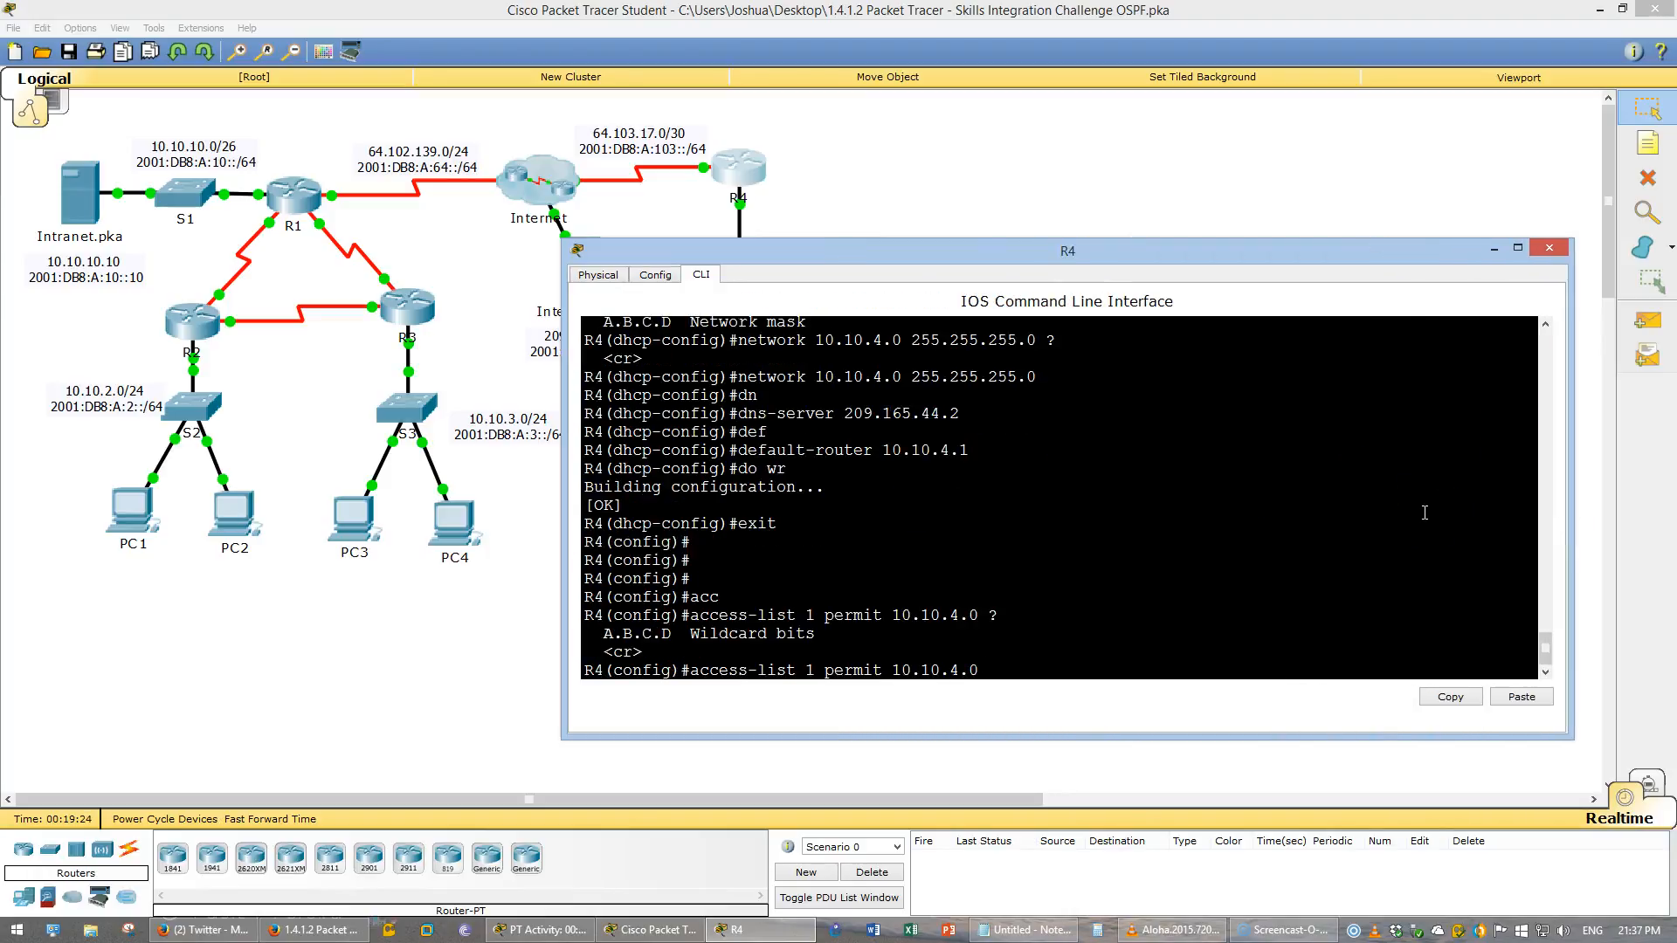
type("0.0.0.255 ?")
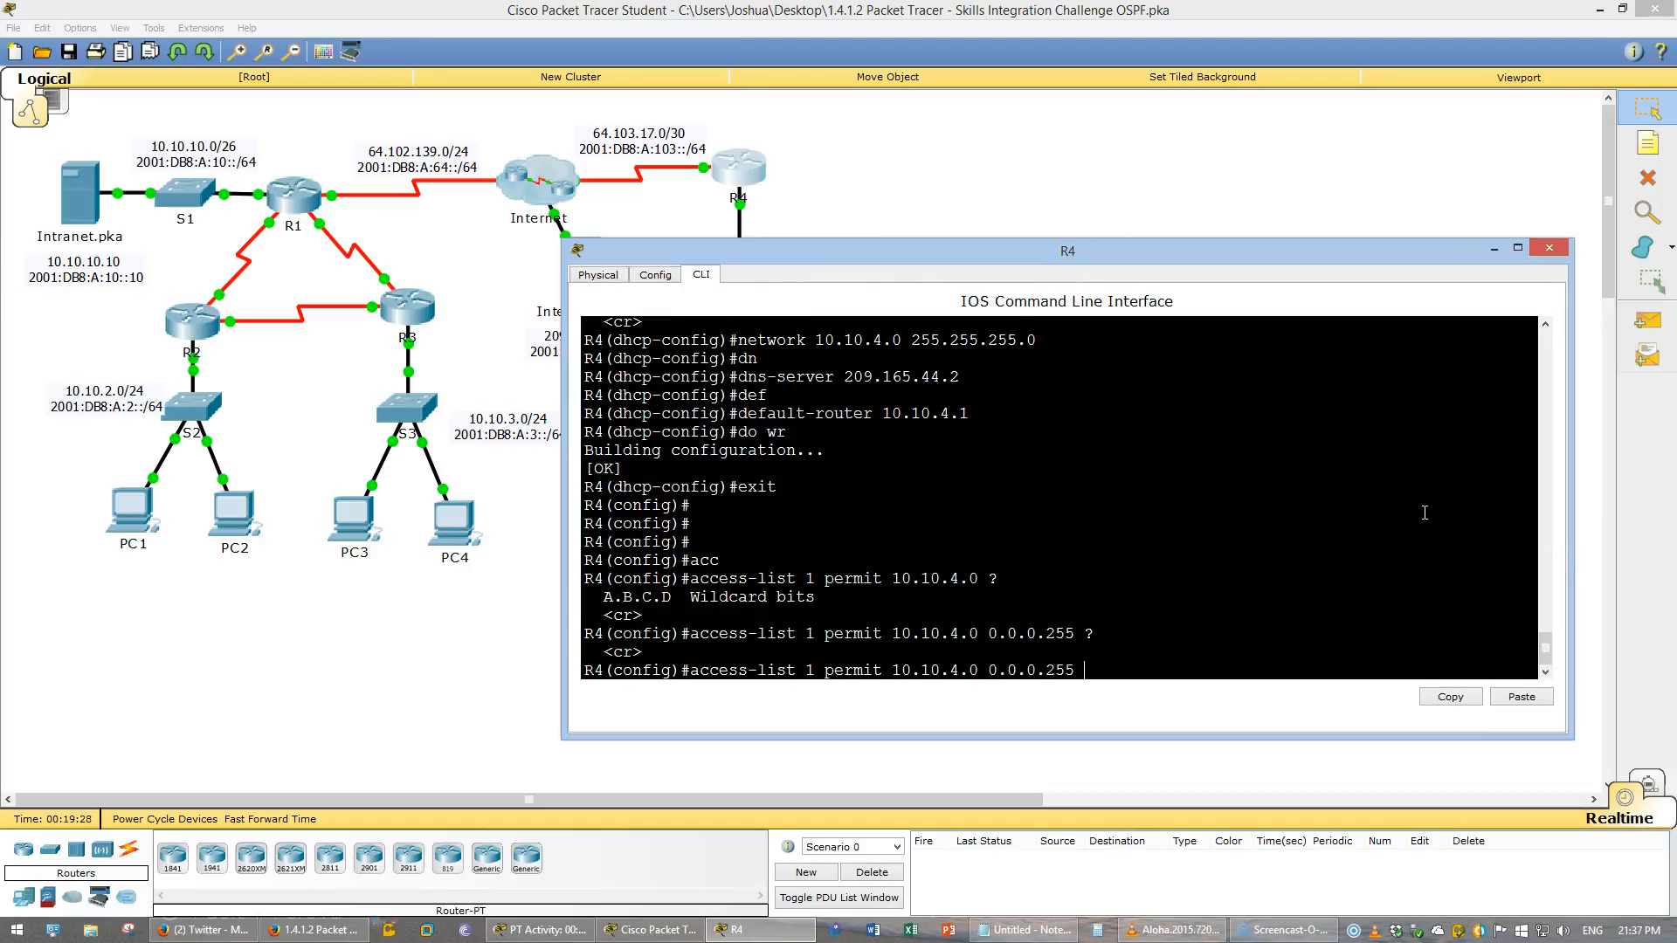
key("Return")
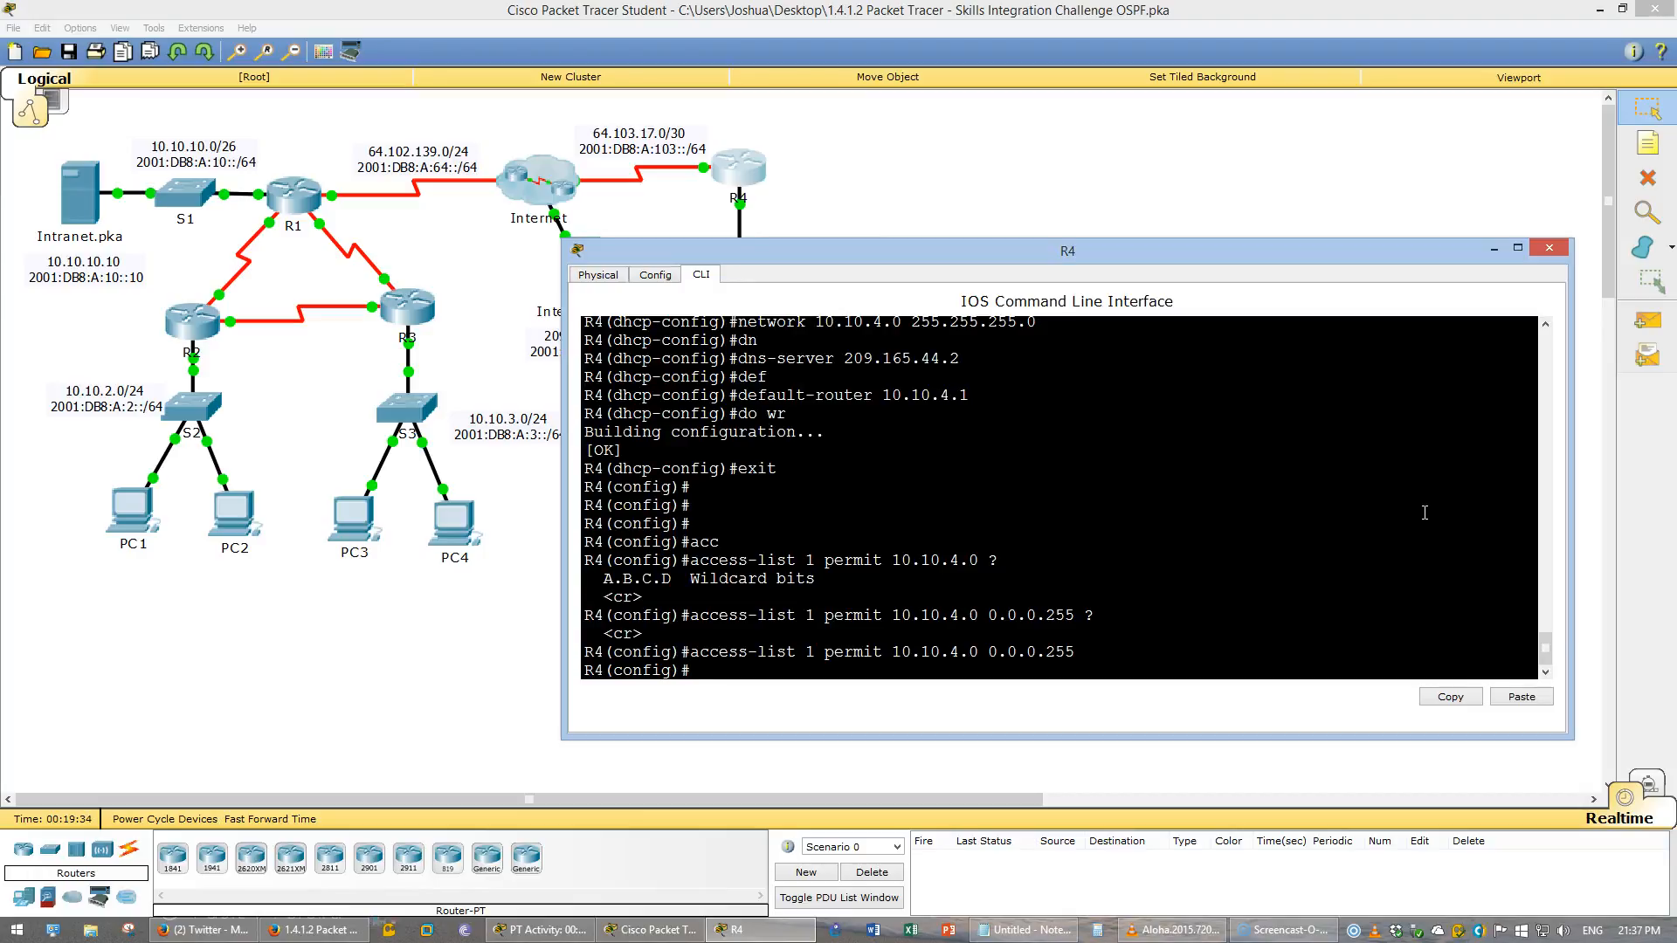
- Enable PAT on R4 translating access list 1 to interface s0/0/1 with overload
type("ip nat")
type(" ?")
type("ins")
key("Tab")
type("sou")
key("Tab")
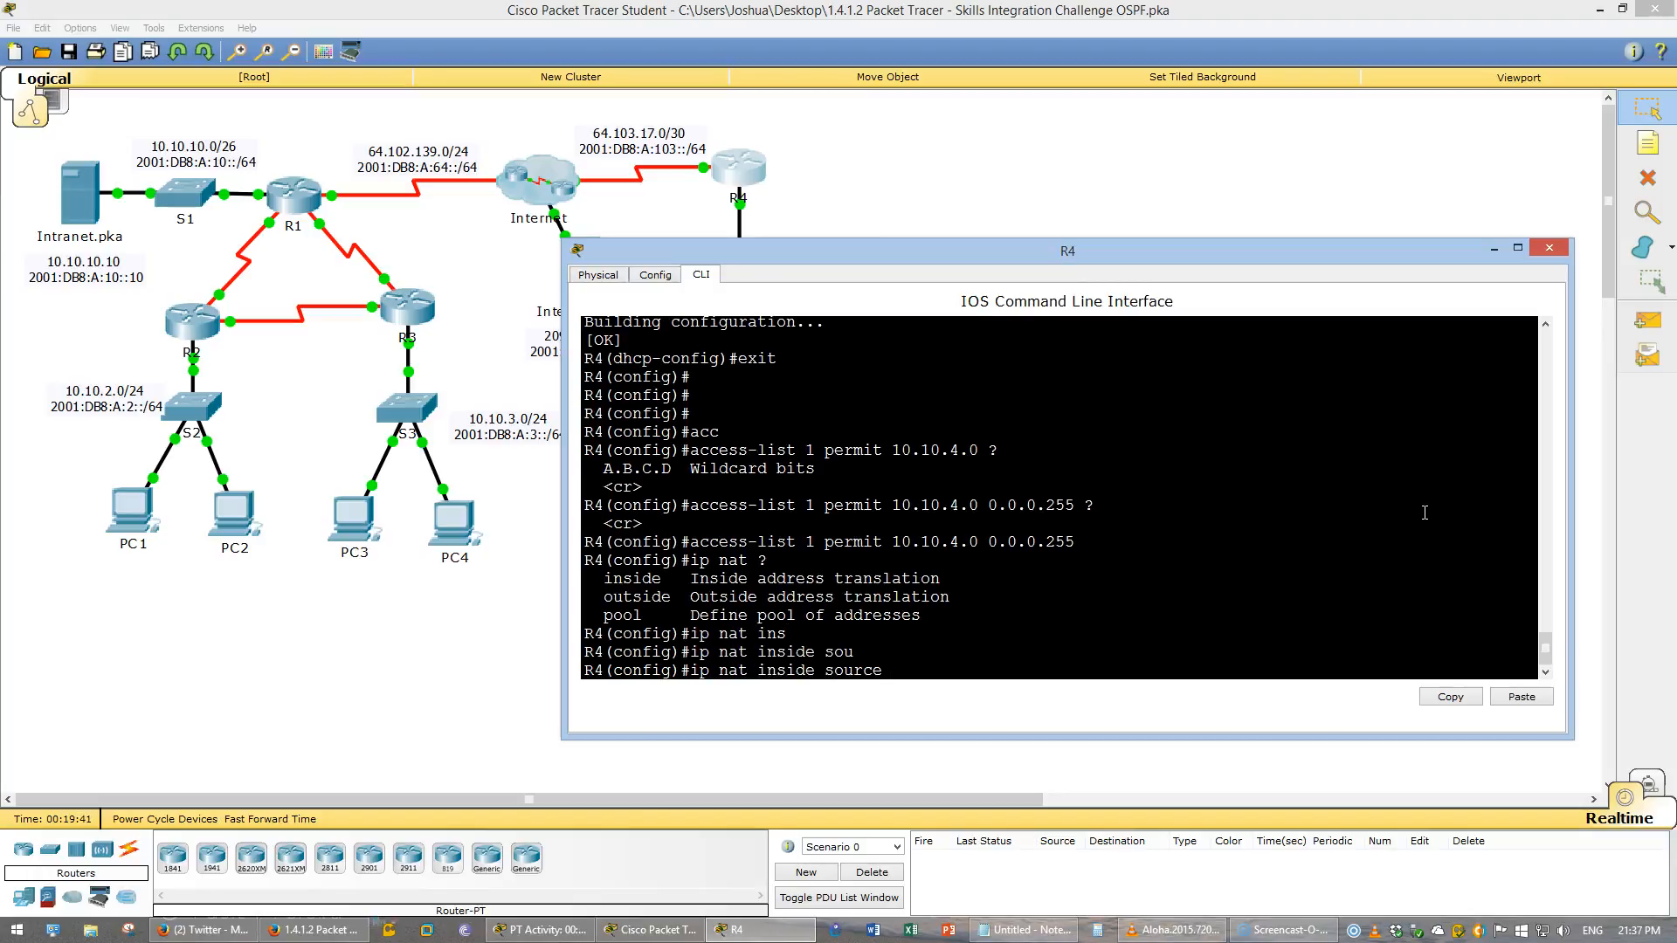
type("li")
key("Tab")
type("1 ?")
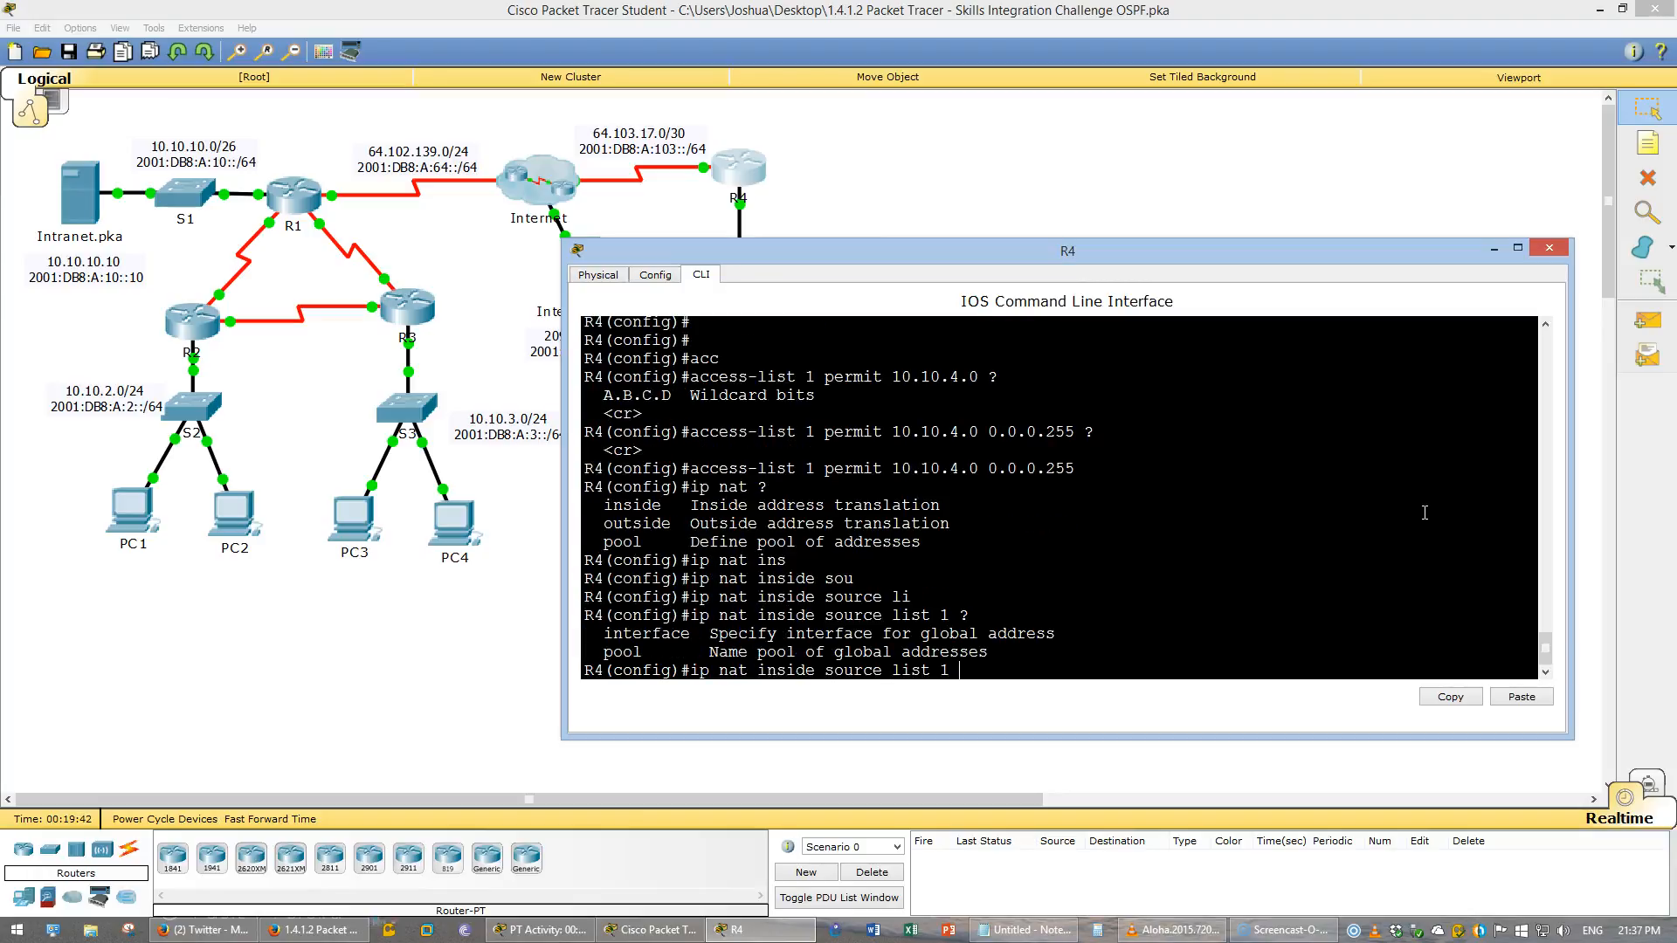
type("int")
key("Tab")
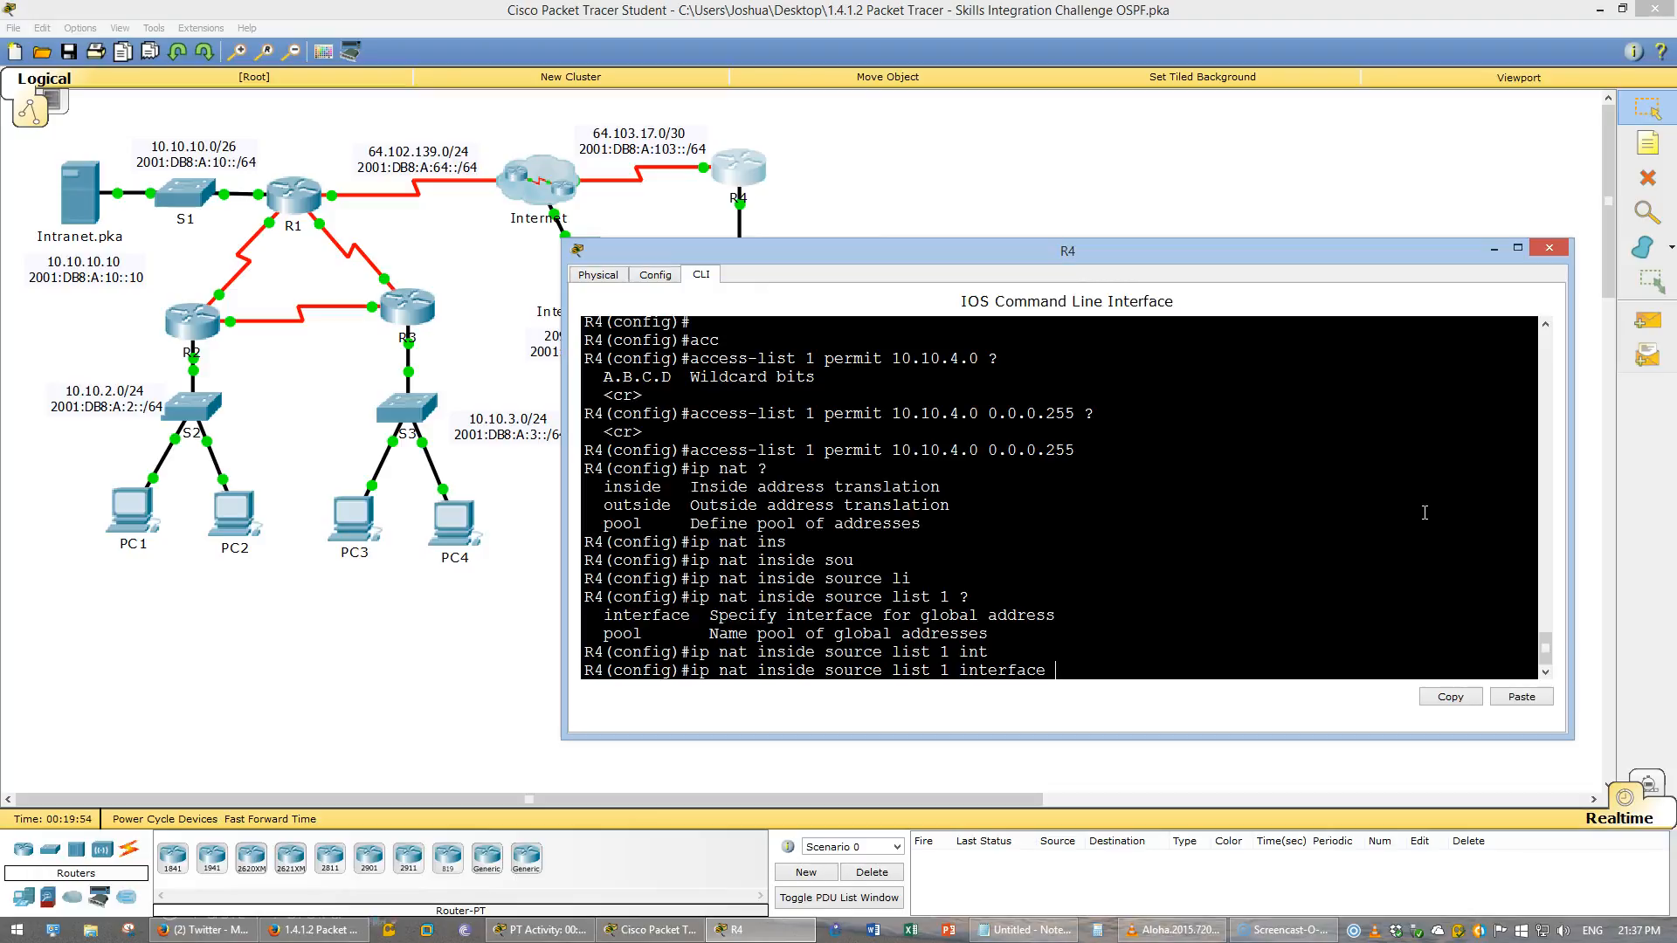
type("s0/0/1")
left_click(1392, 264)
left_click(952, 133)
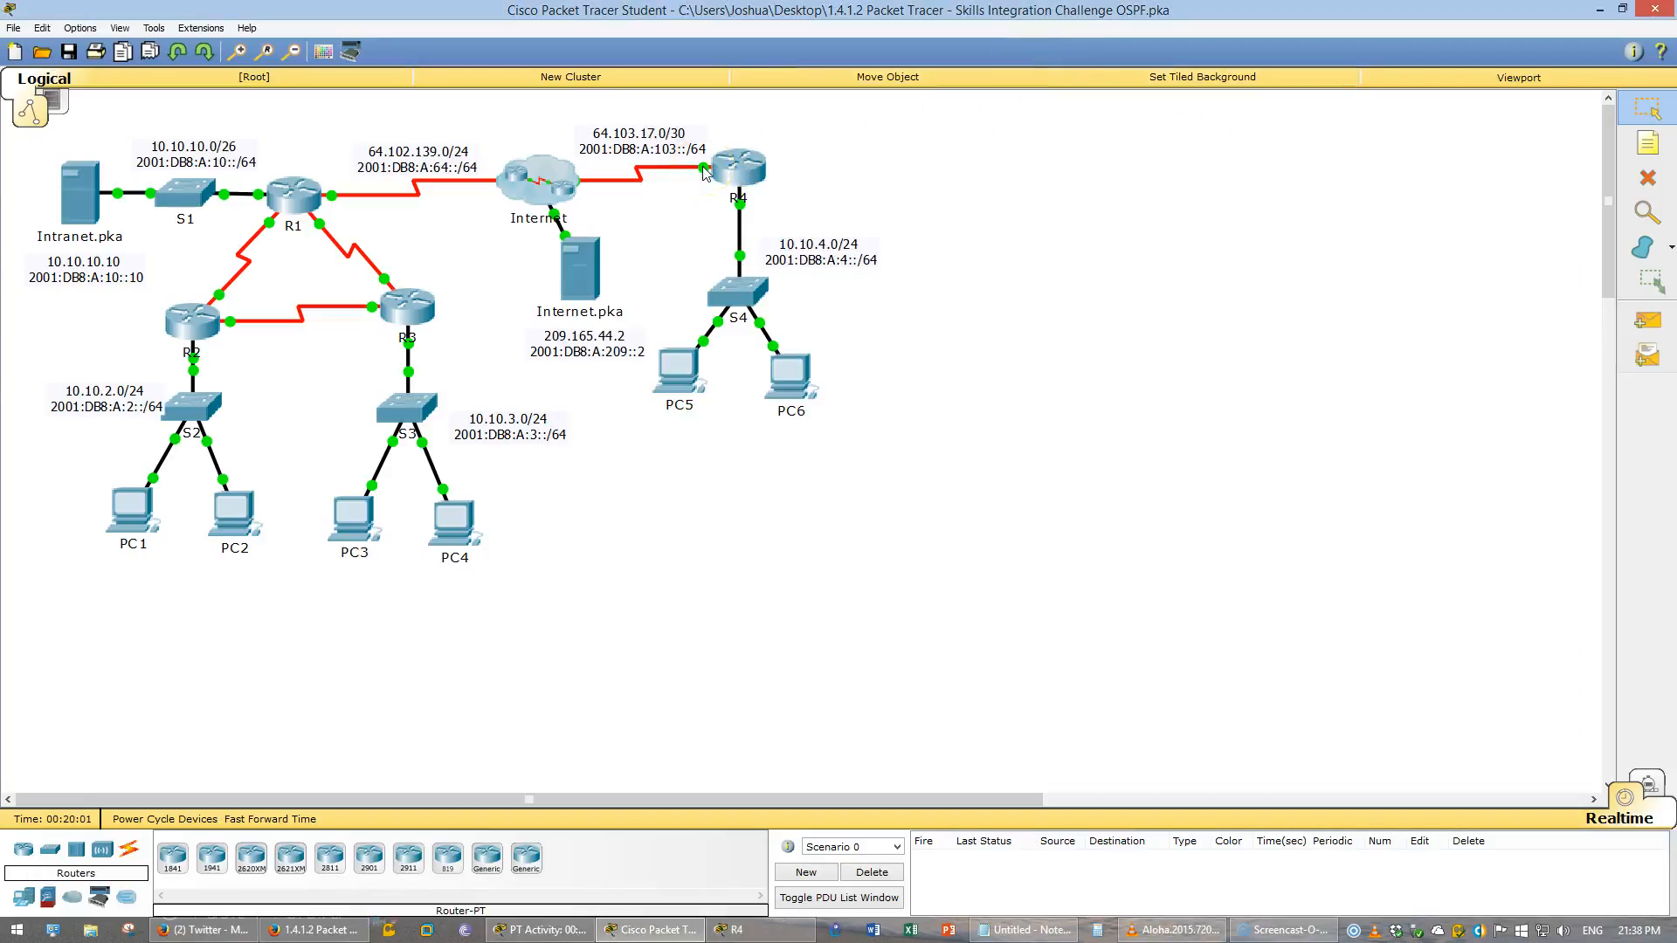
left_click(539, 930)
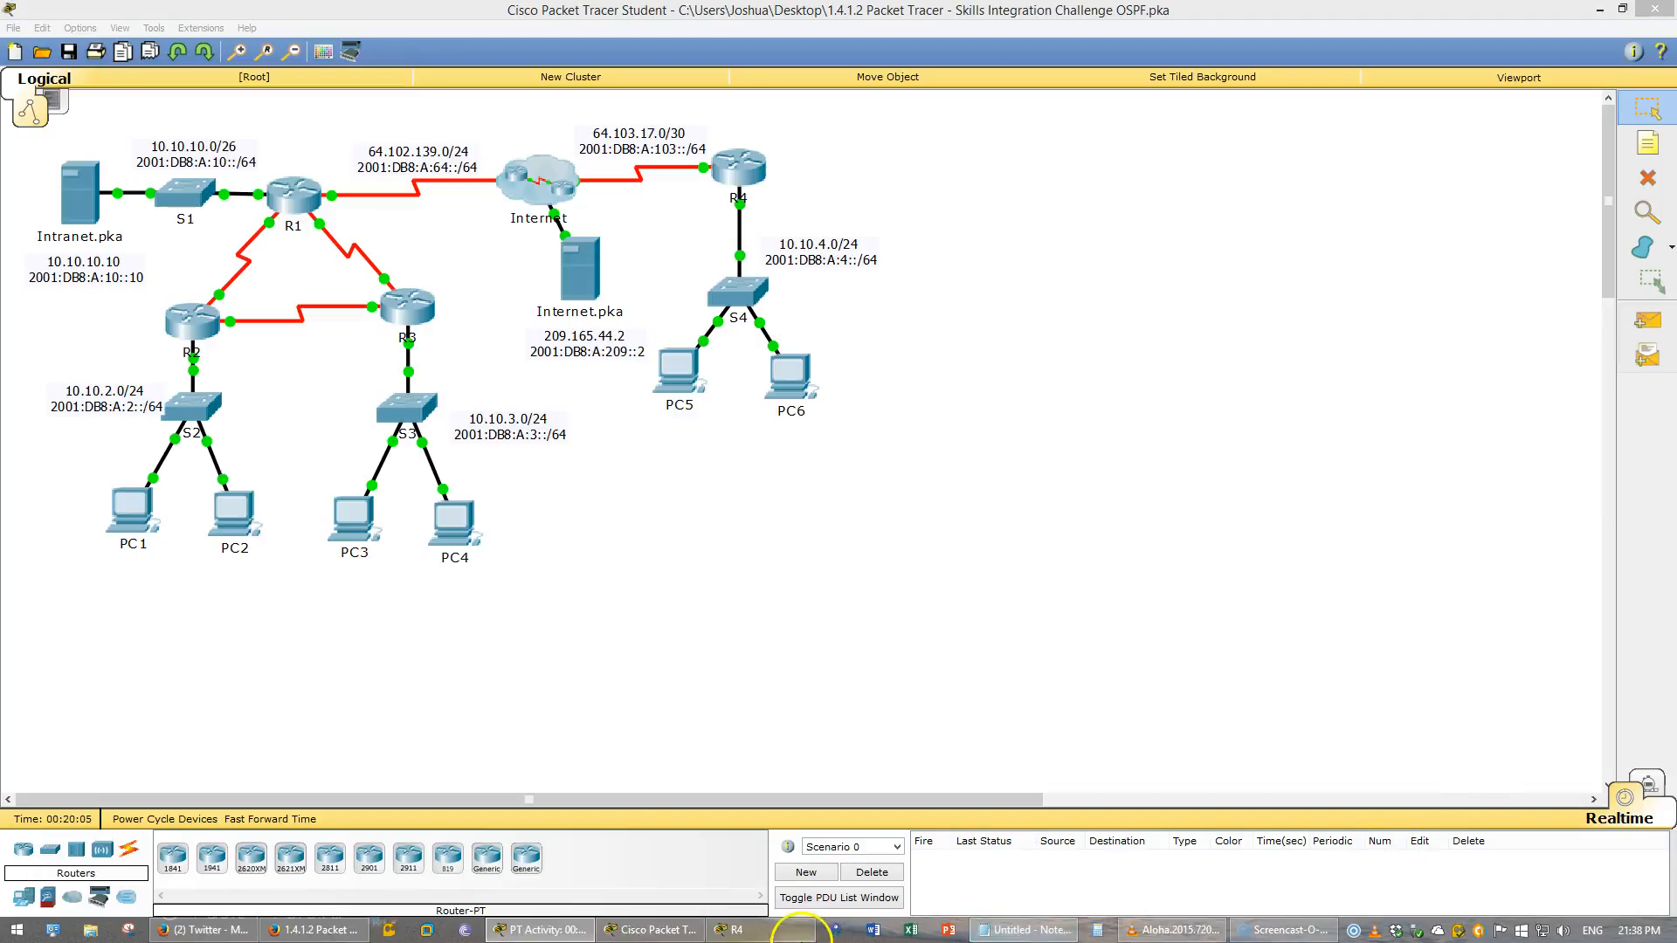
left_click(736, 930)
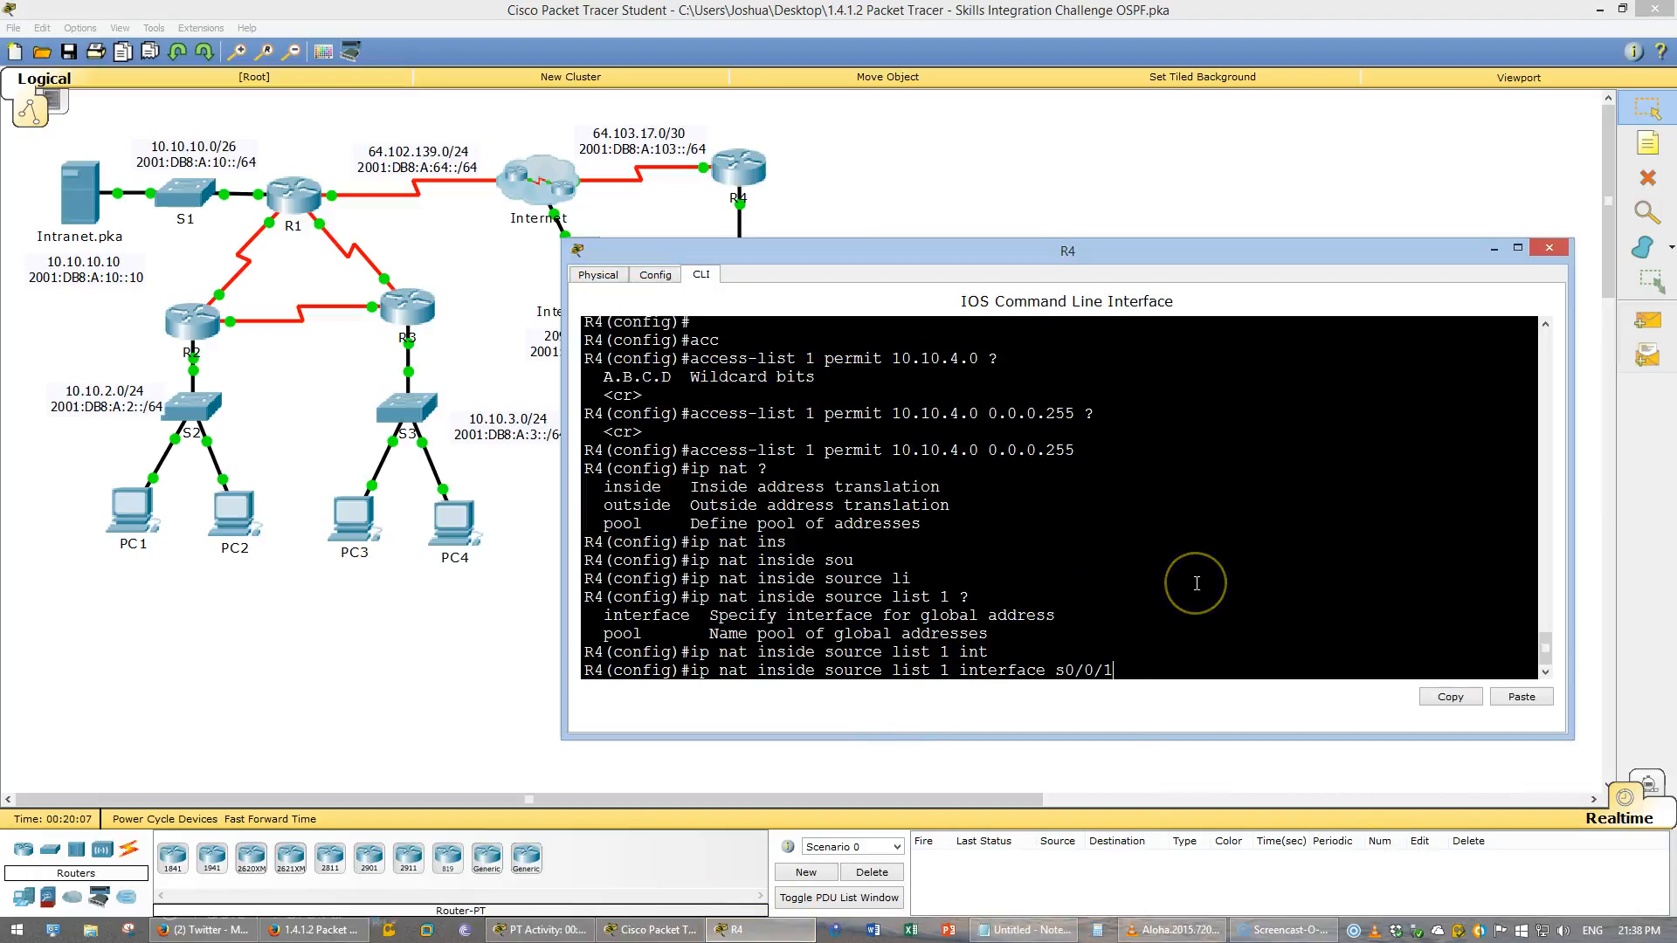
type("?")
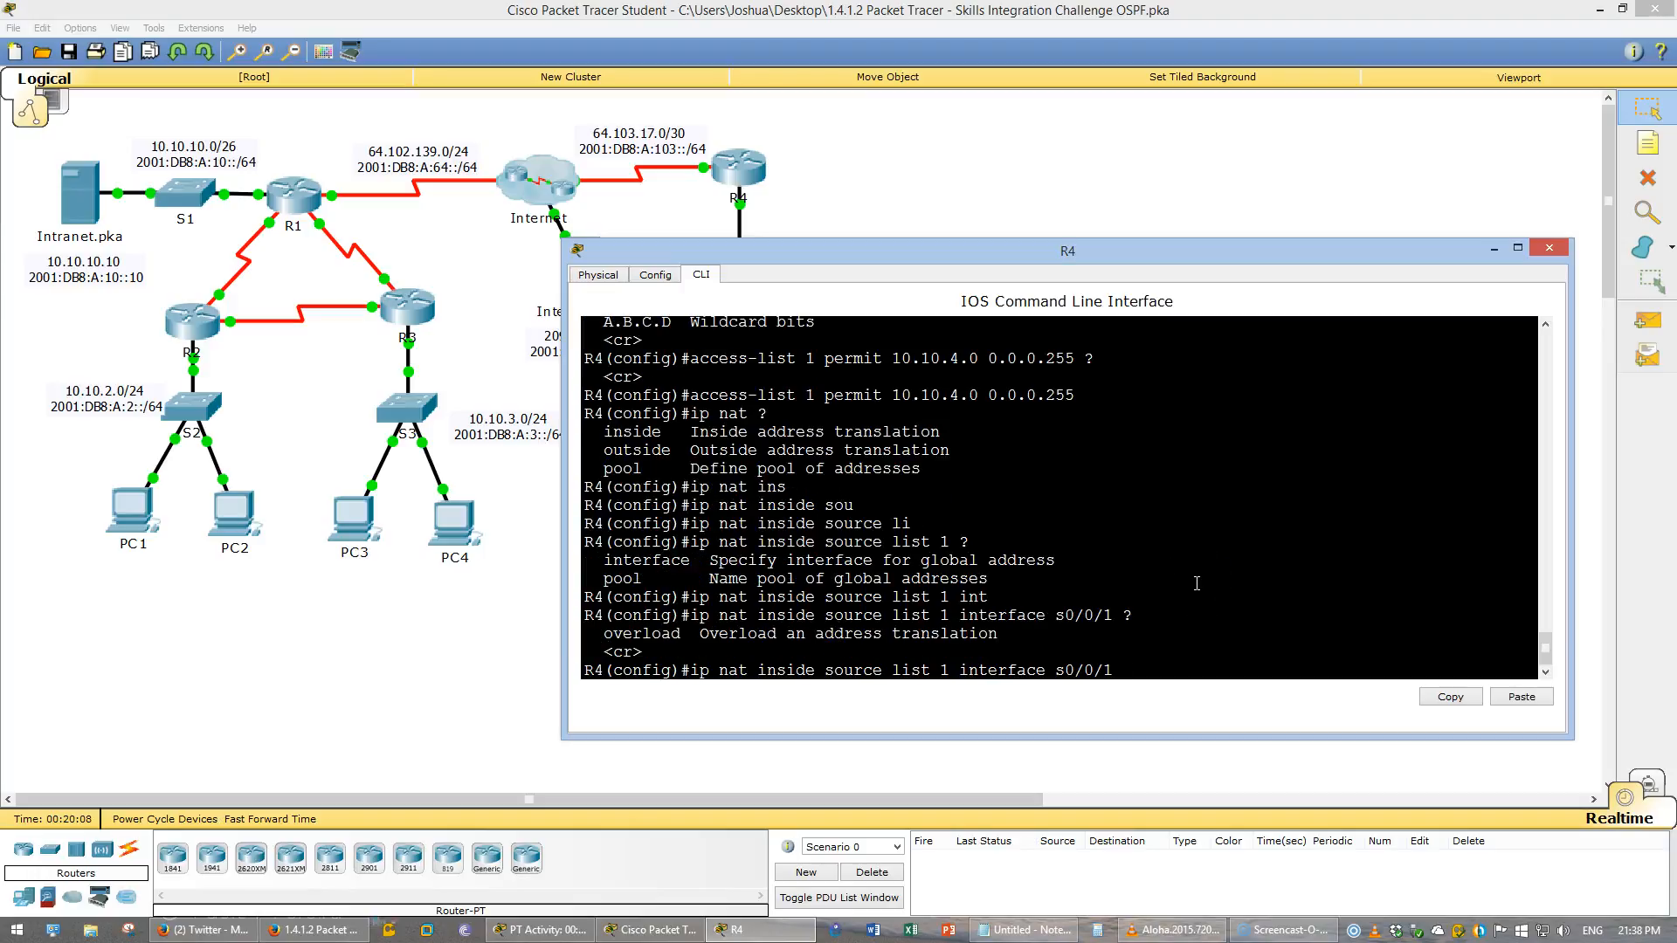
type("o")
type("ver")
key("Tab")
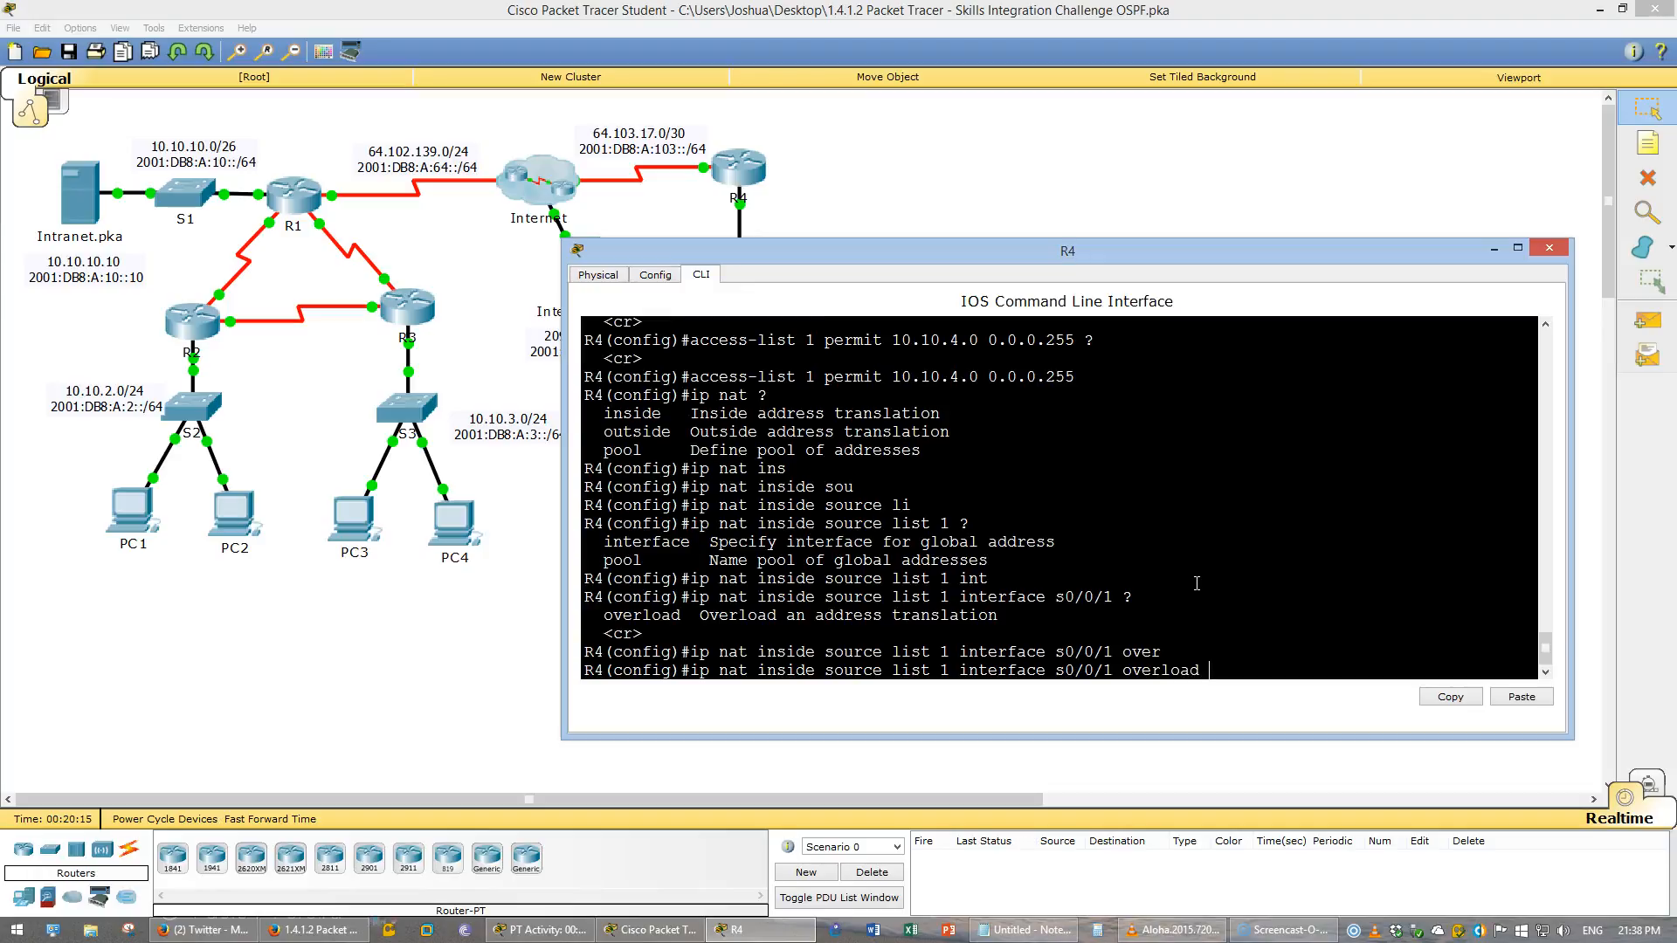
key("Return")
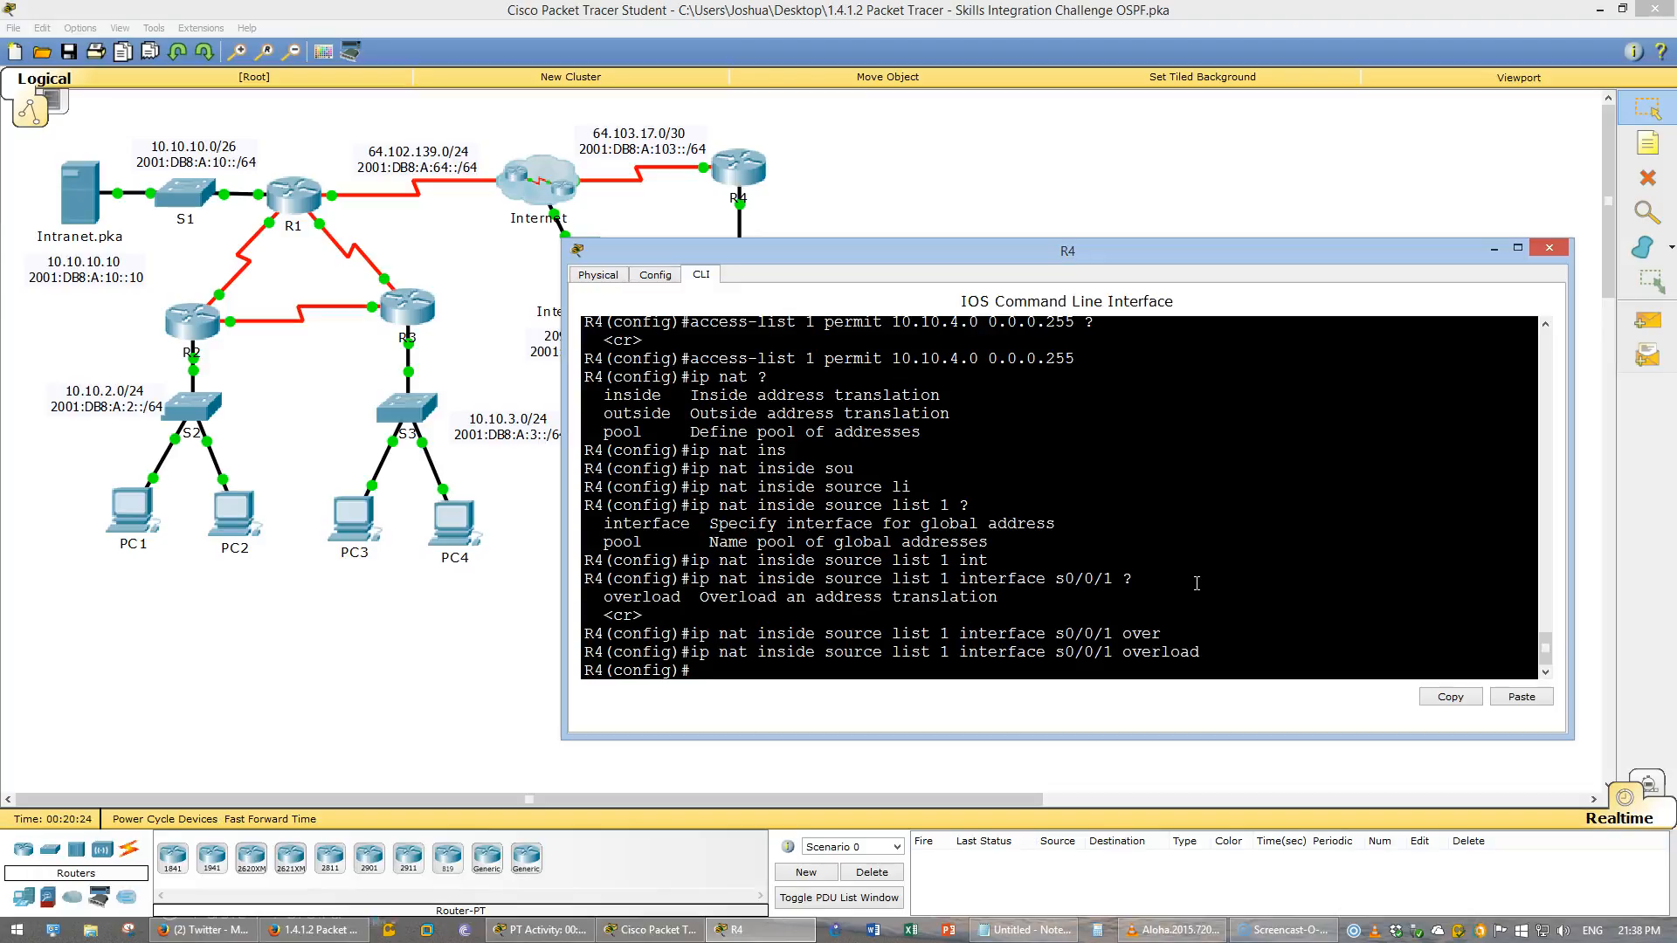
- Set interface G0/0 as NAT inside and S0/0/1 as NAT outside on R4
type("int g0/0")
key("Return")
type("ip nat inside")
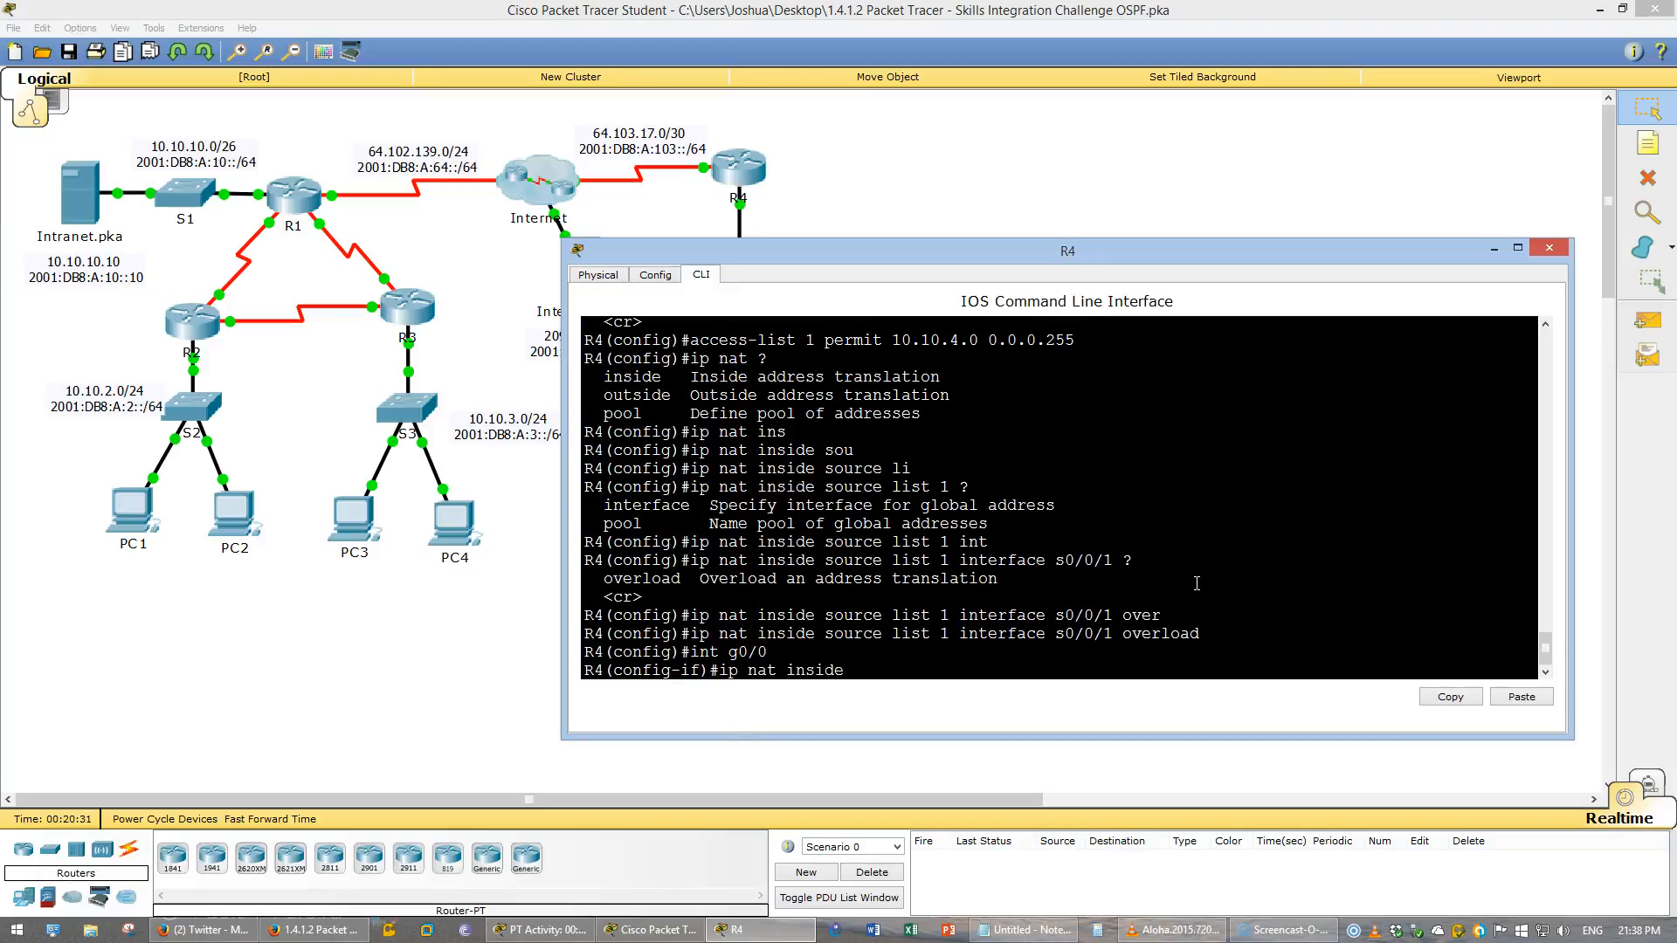
key("Return")
type("int")
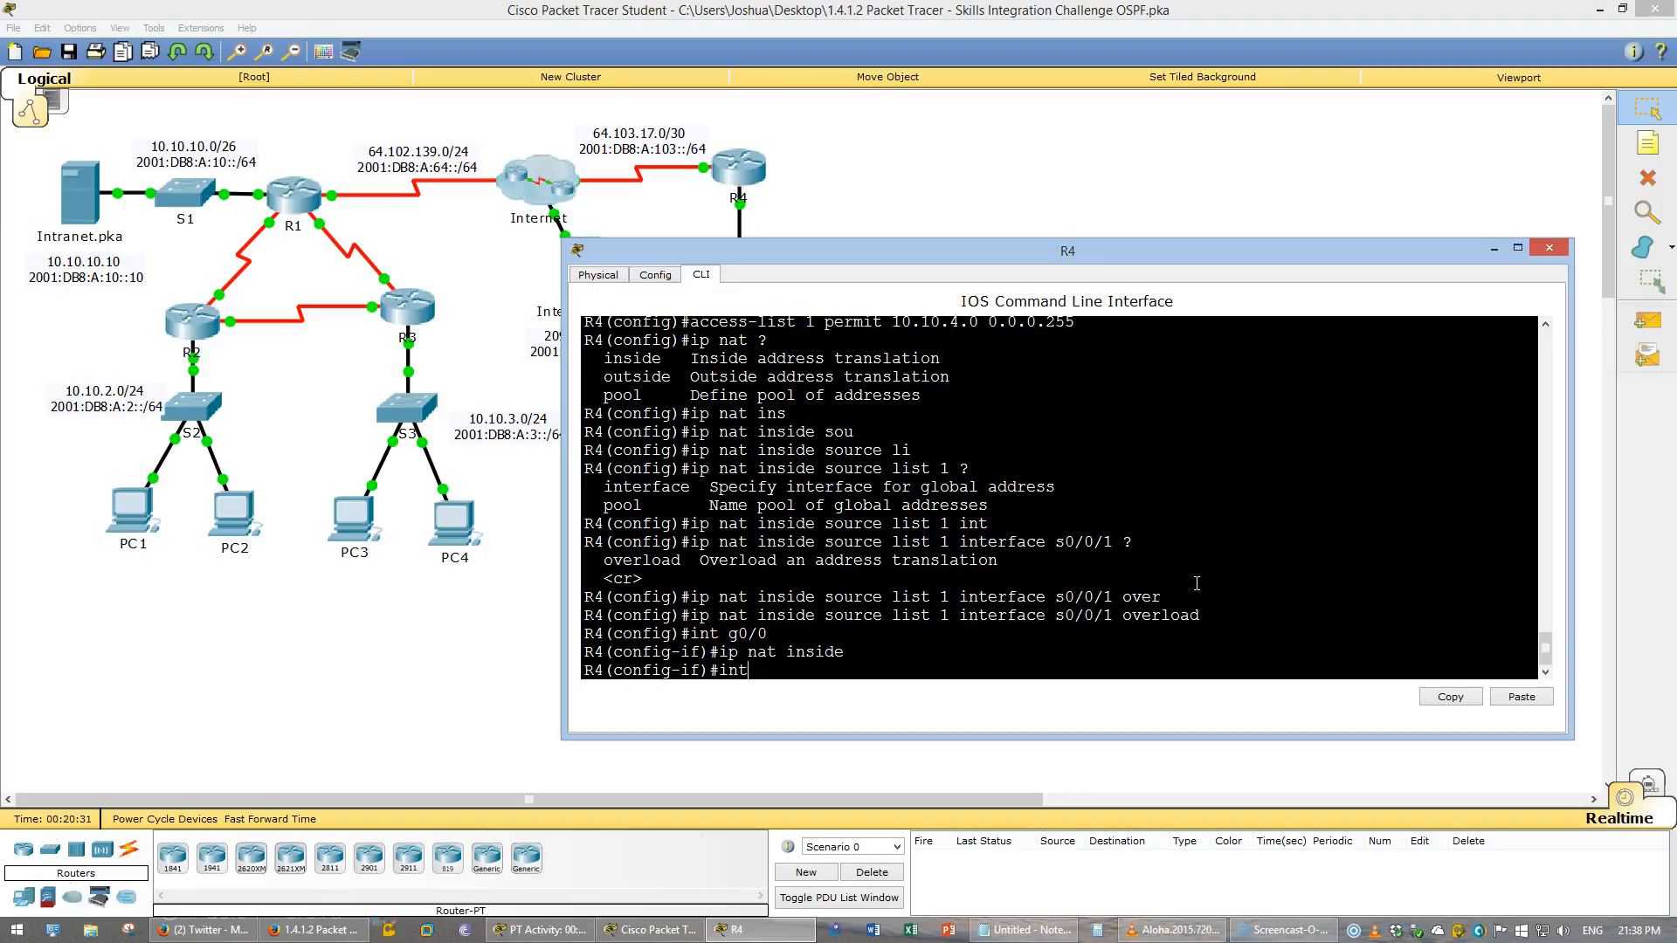
type(" s0/0/1")
key("Return")
type("ip na")
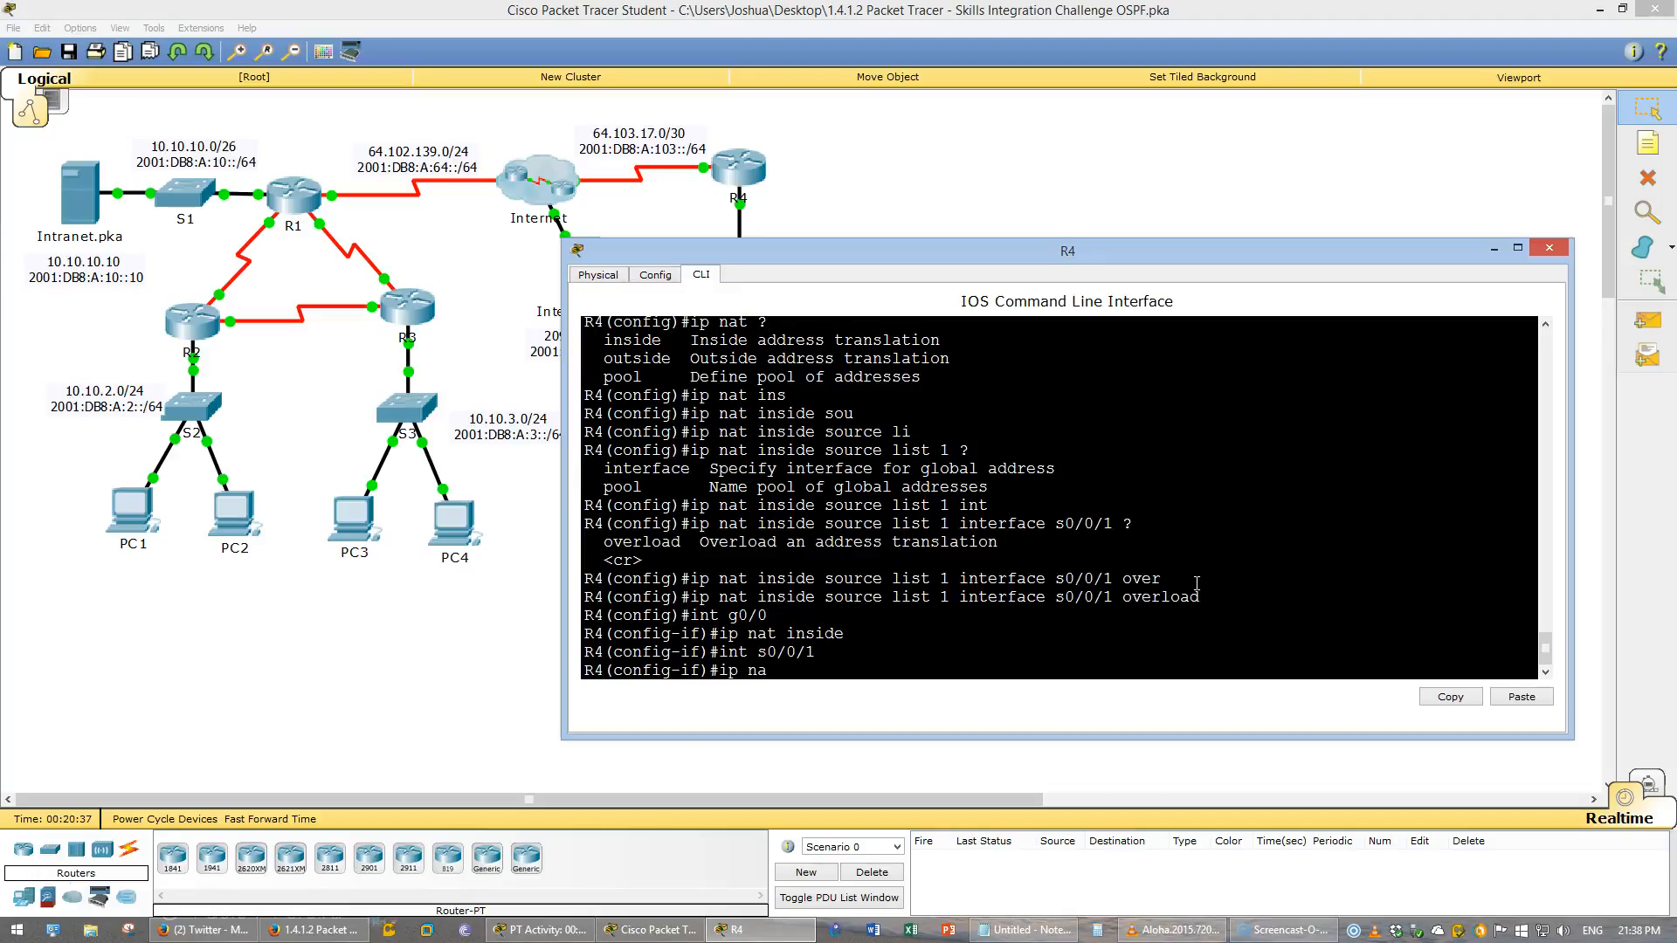
type("t outside")
key("Return")
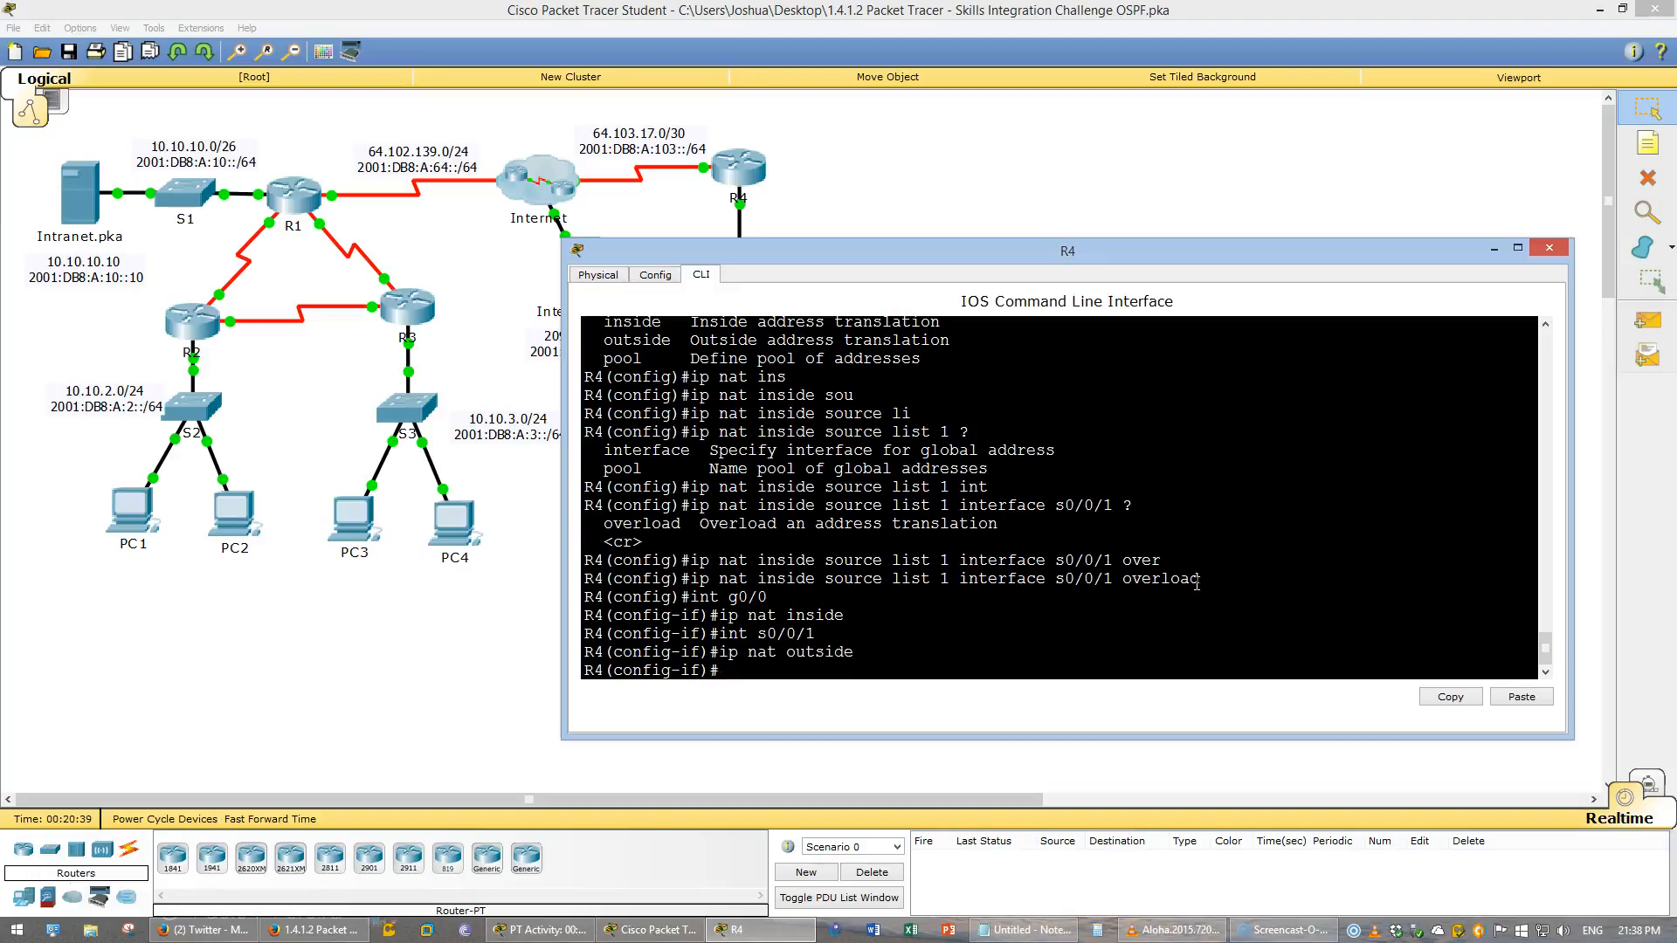
- Save R4's running configuration and close its command line window
type("do wr")
key("Return")
key("ctrl+z")
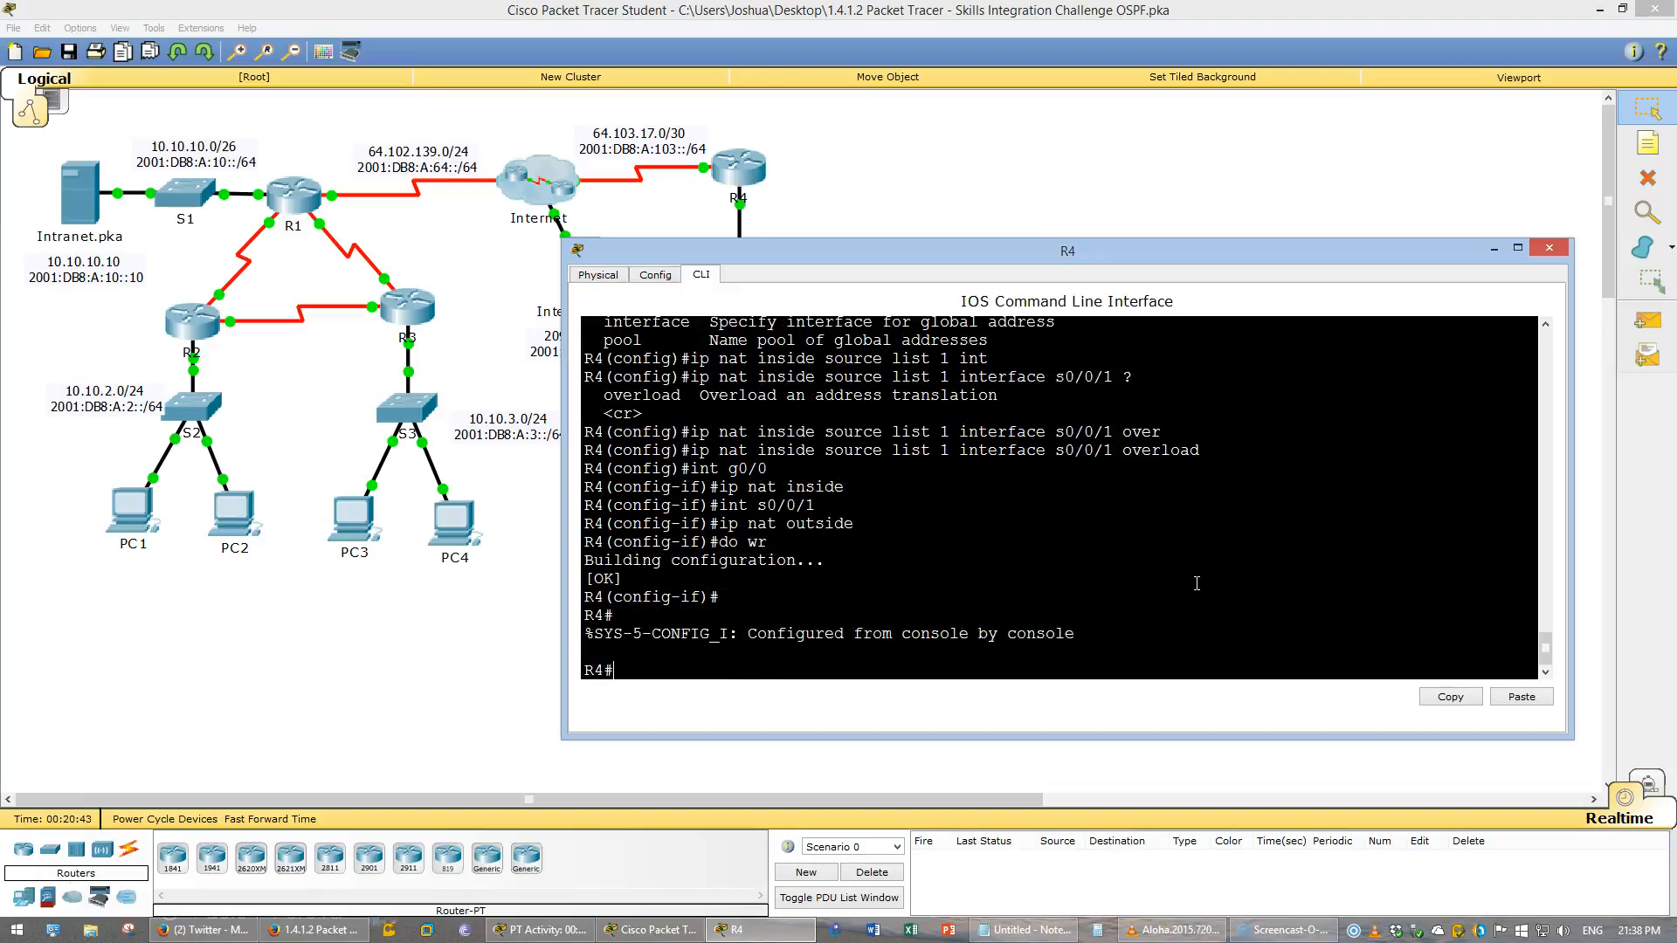
key("alt+F4")
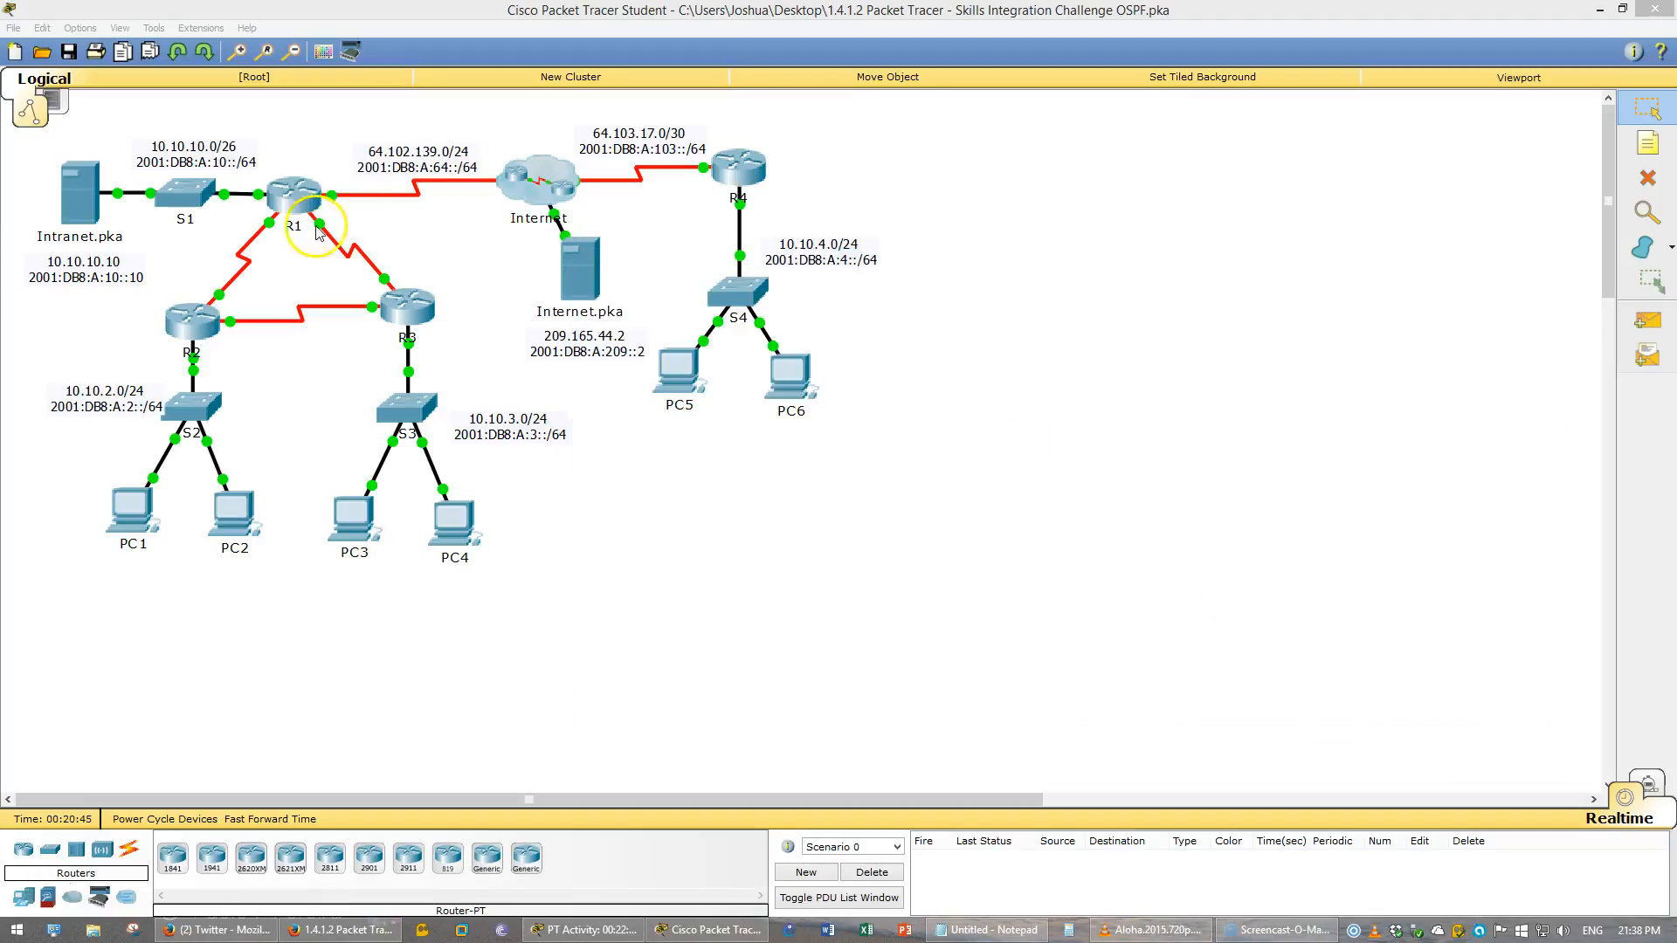
- On R1, enter global configuration and create access list 1 permitting 10.10.0.0 with wildcard 0.0.255.255
left_click(293, 197)
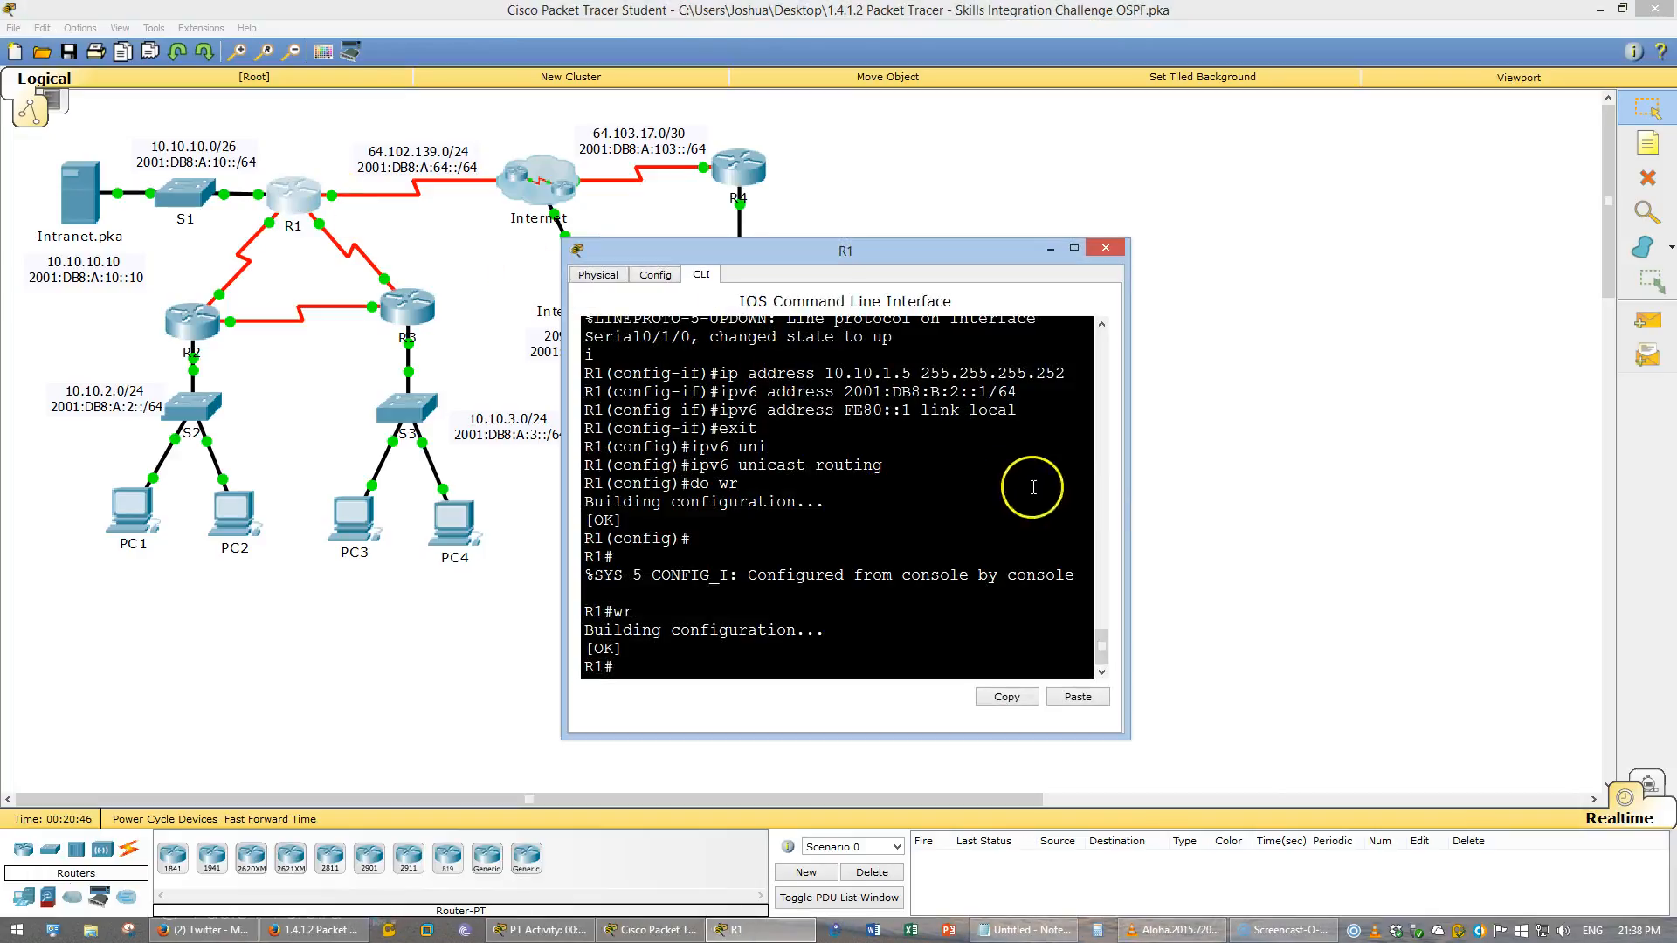
left_click_drag(1126, 450, 1516, 486)
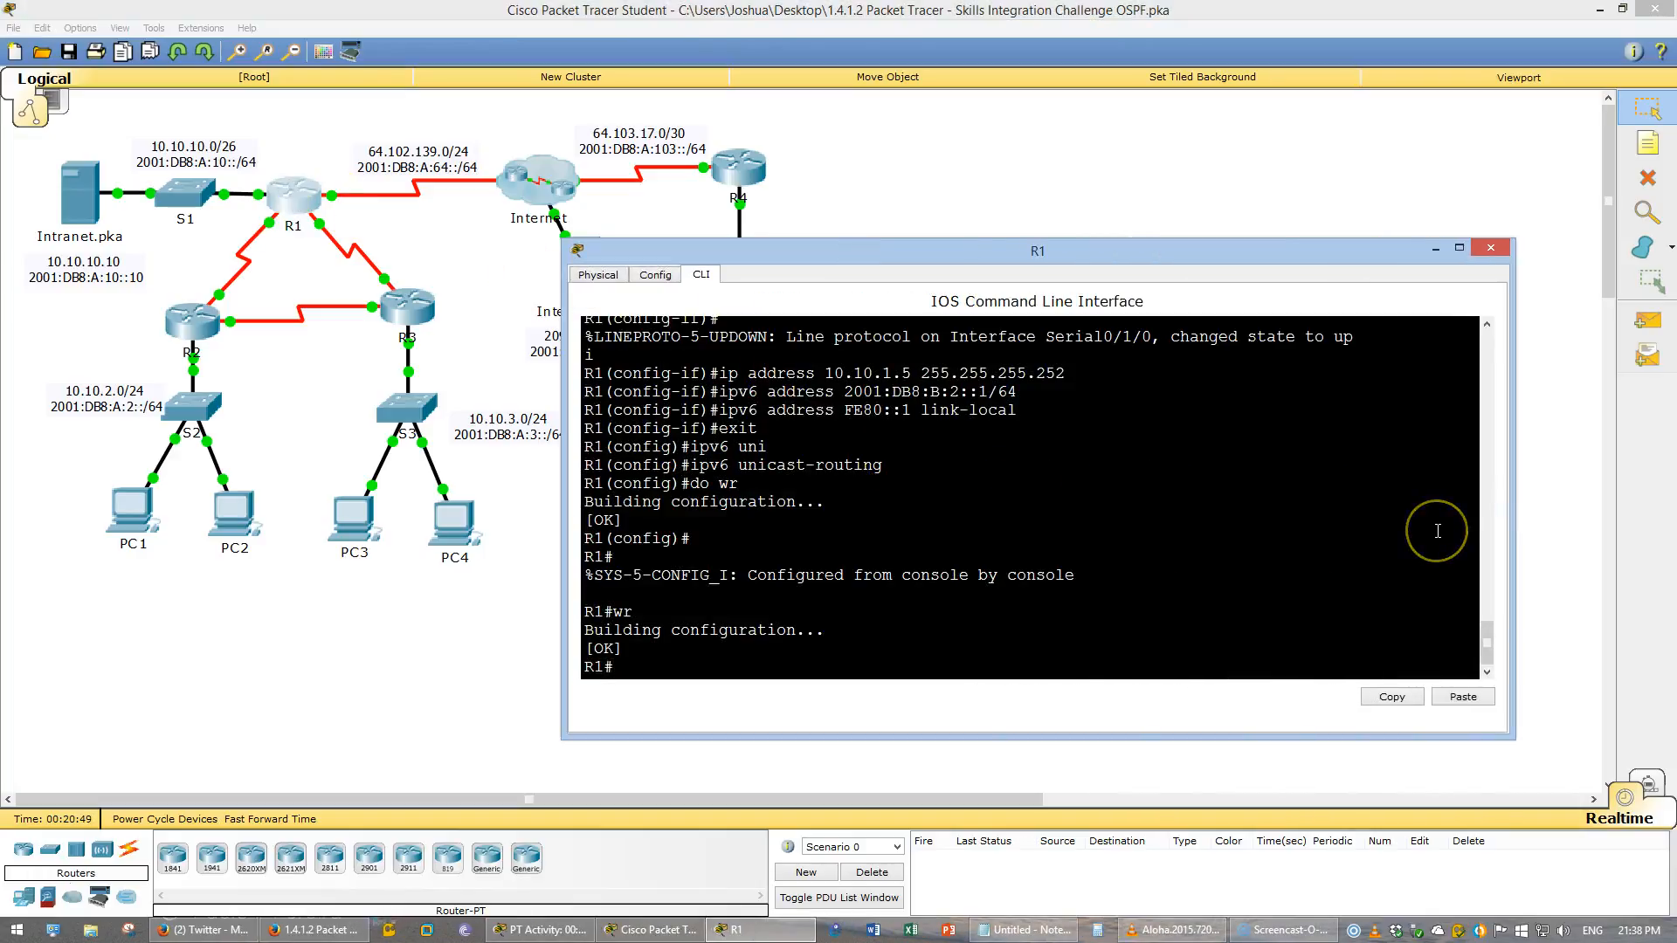
key("Return")
key("Return")
key("Return")
type("conf t")
key("Return")
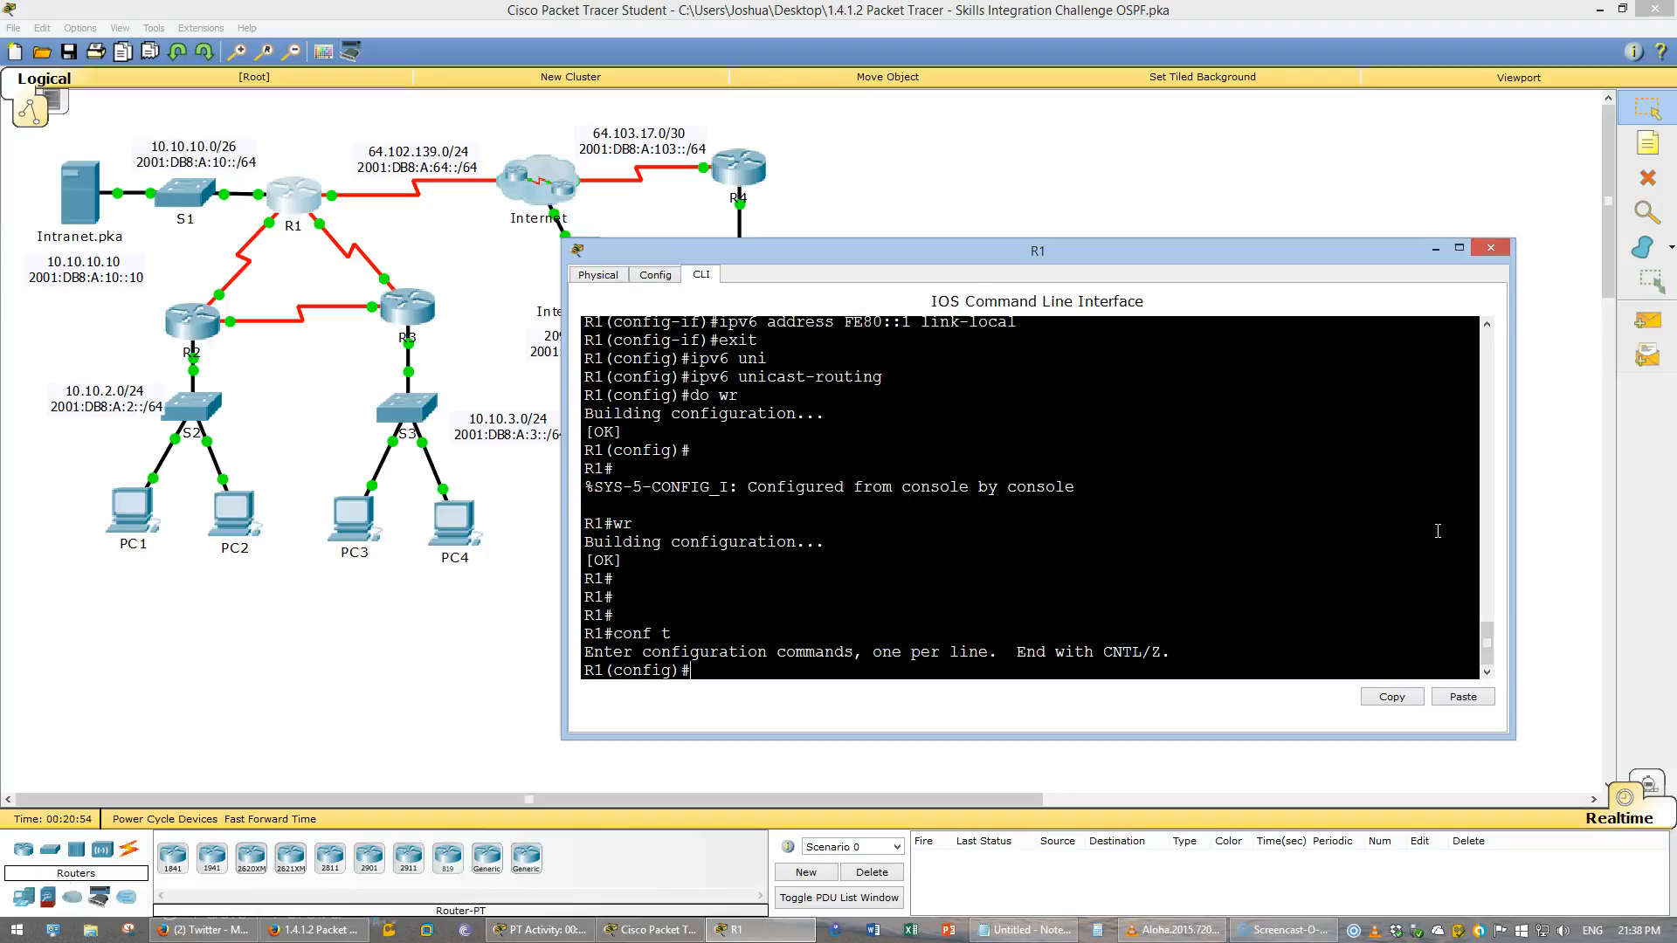
type("ac")
key("Tab")
type("1")
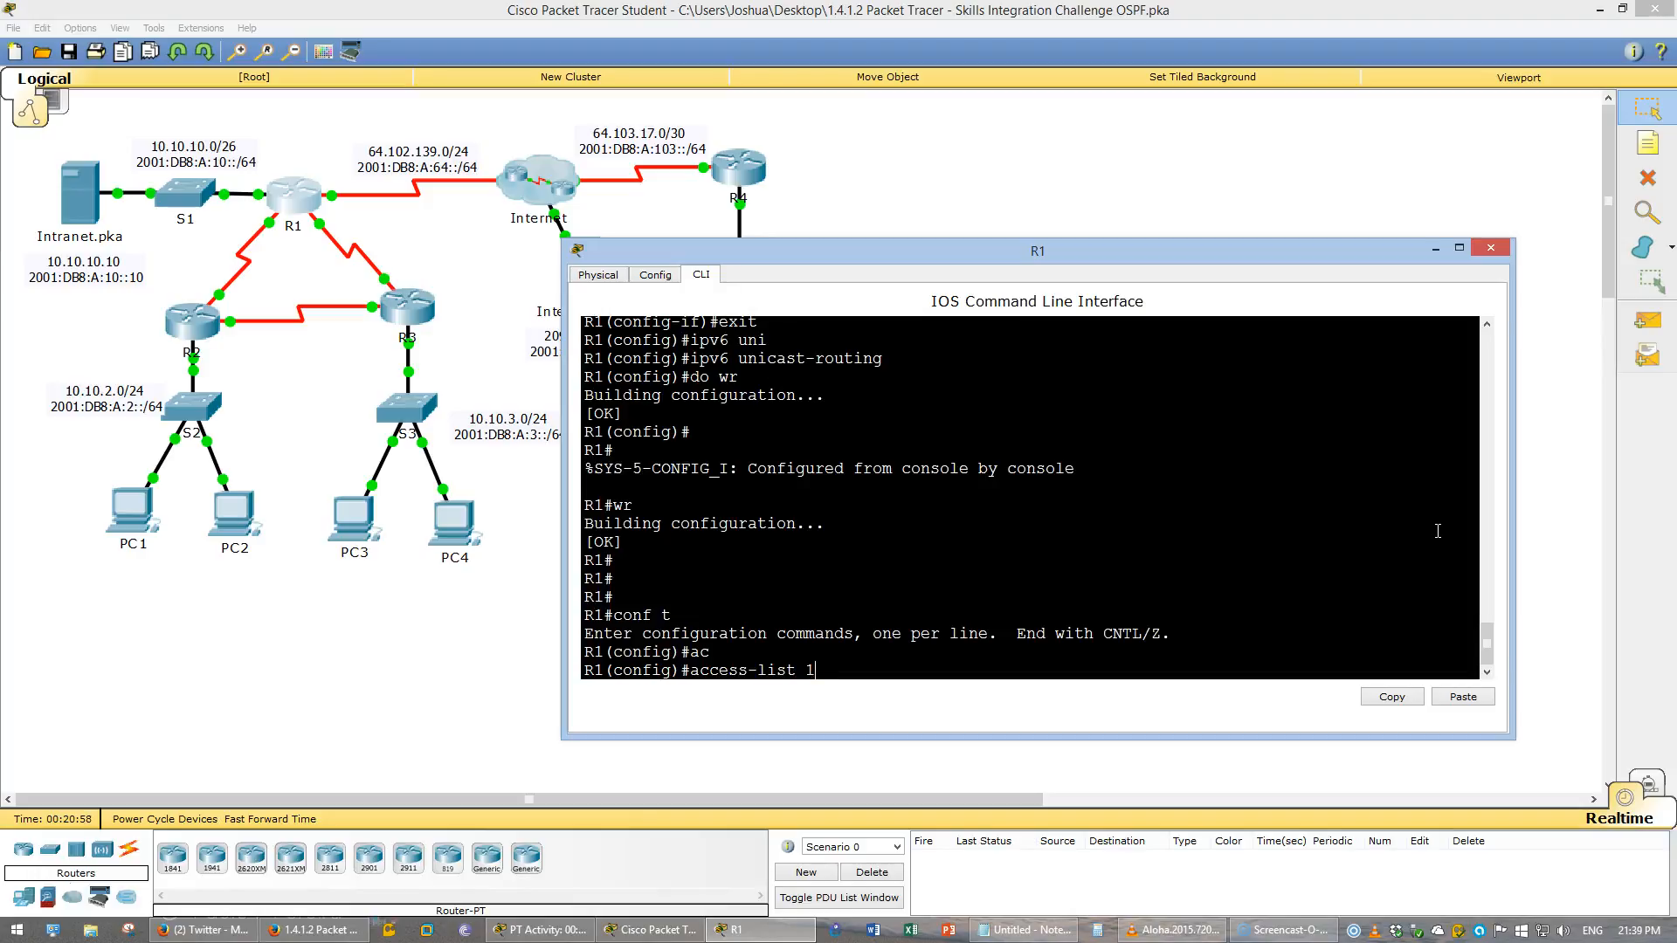
type(" permit 10.10.0.0 0.0.255.255")
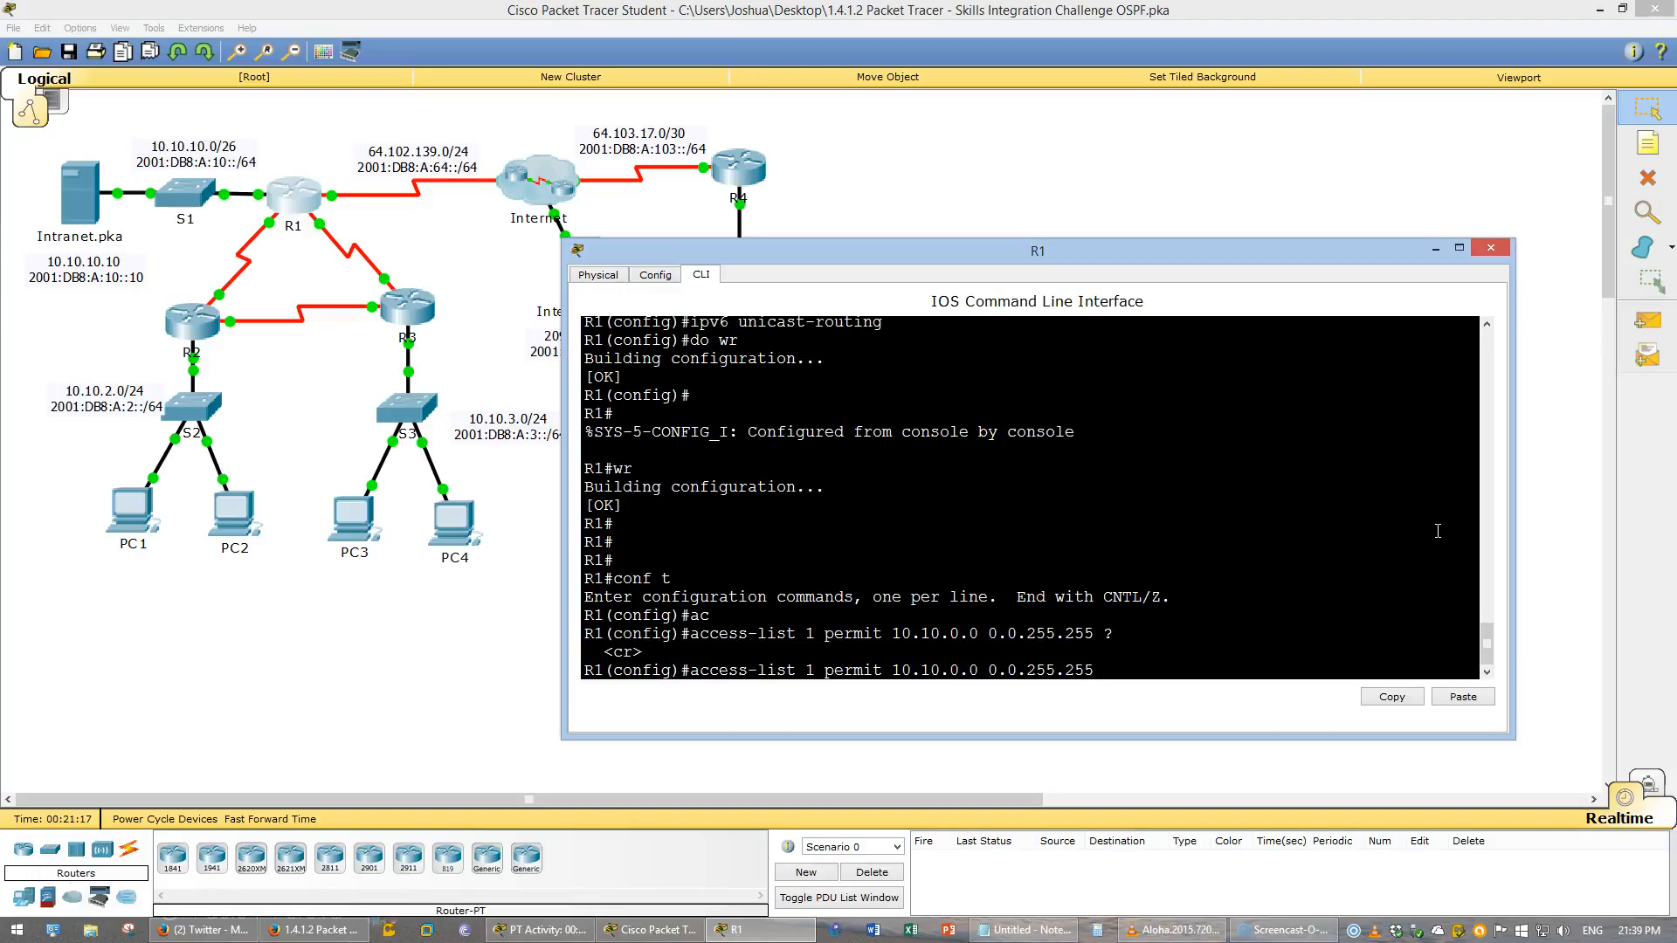
key("Return")
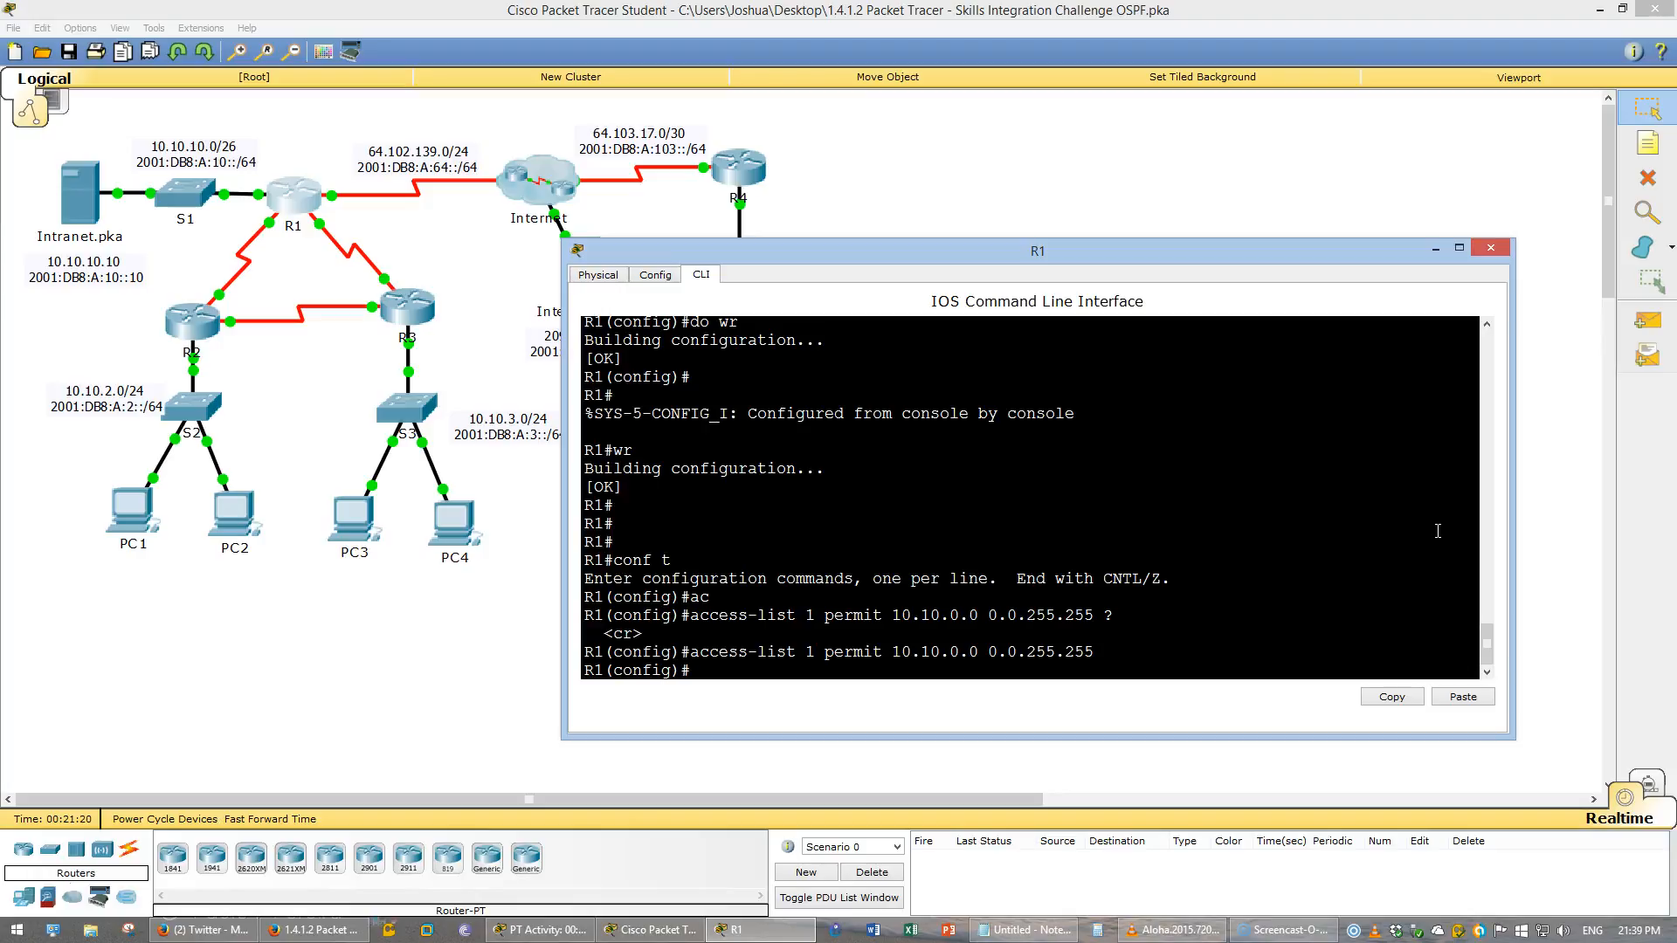
- Review the R1 PAT and static NAT requirements in the challenge instructions document
left_click(313, 929)
left_click(439, 443)
scroll(439, 442, "down", 5)
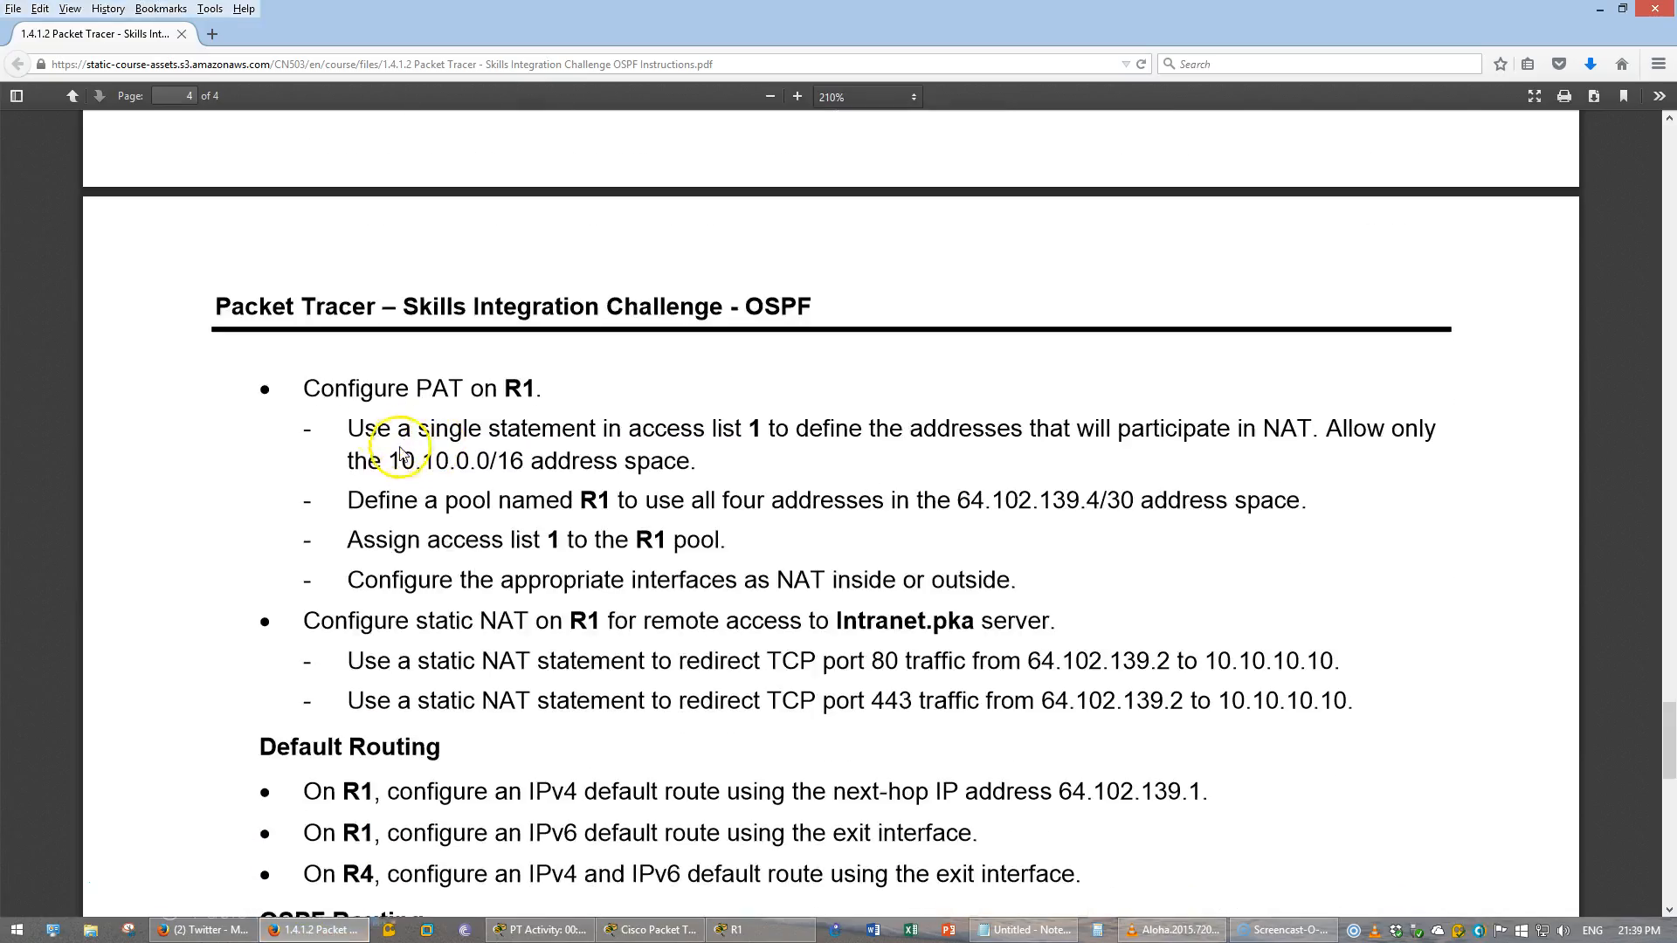
left_click_drag(303, 388, 703, 463)
left_click_drag(397, 428, 702, 463)
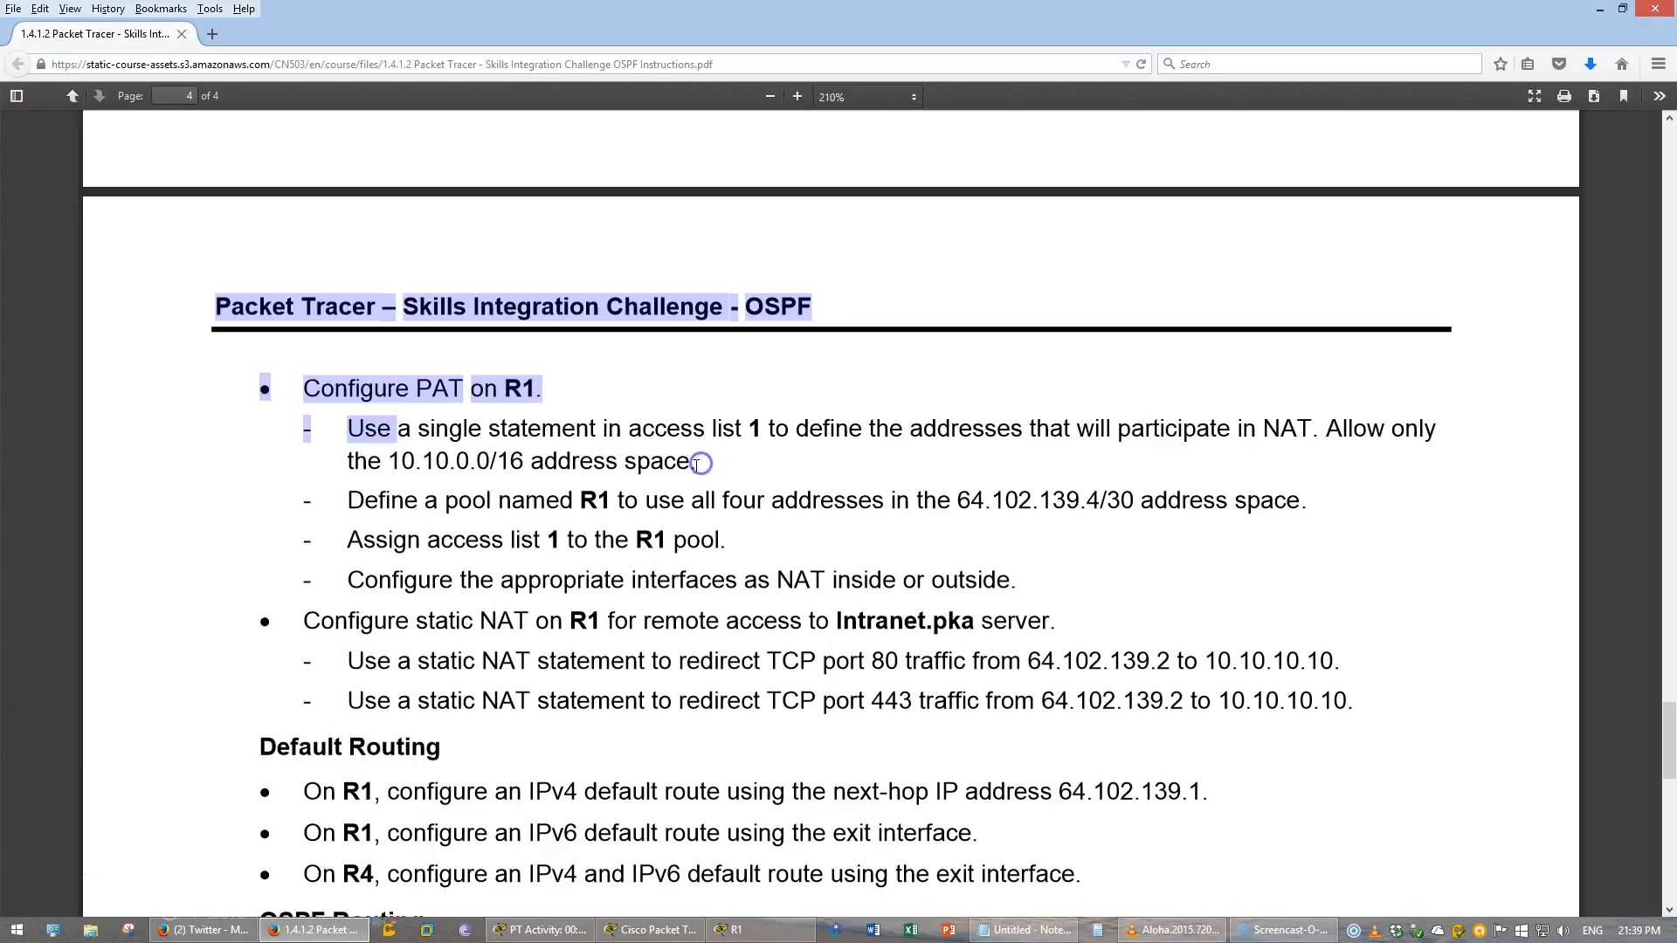
left_click(702, 463)
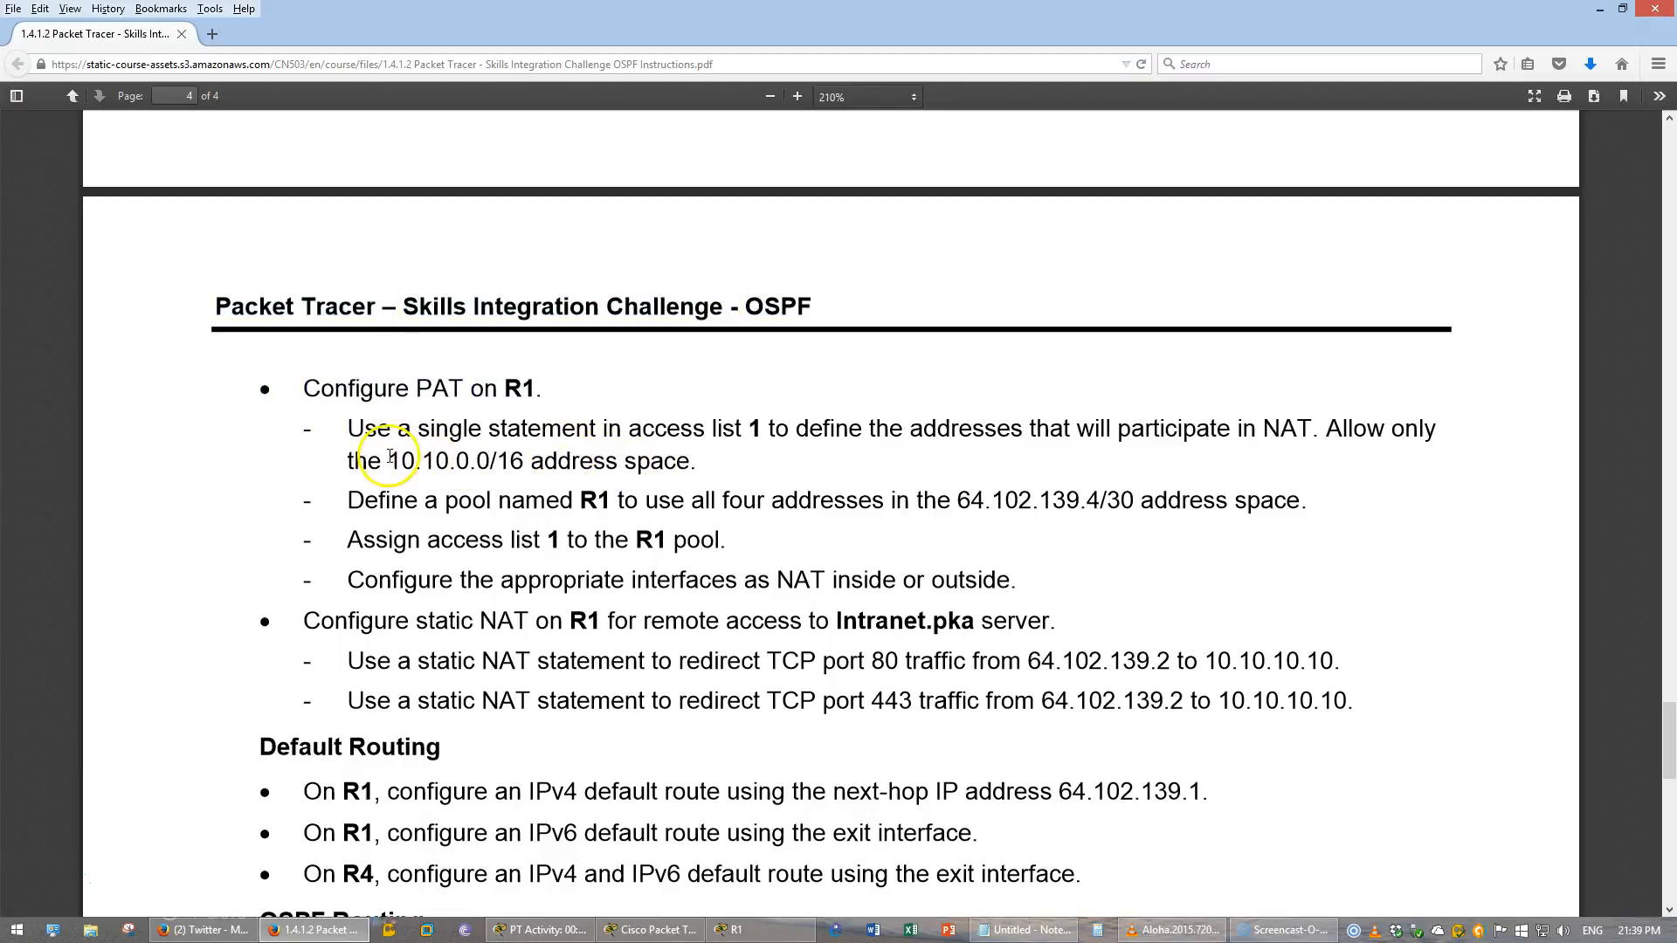
left_click(354, 500)
left_click_drag(354, 499, 683, 509)
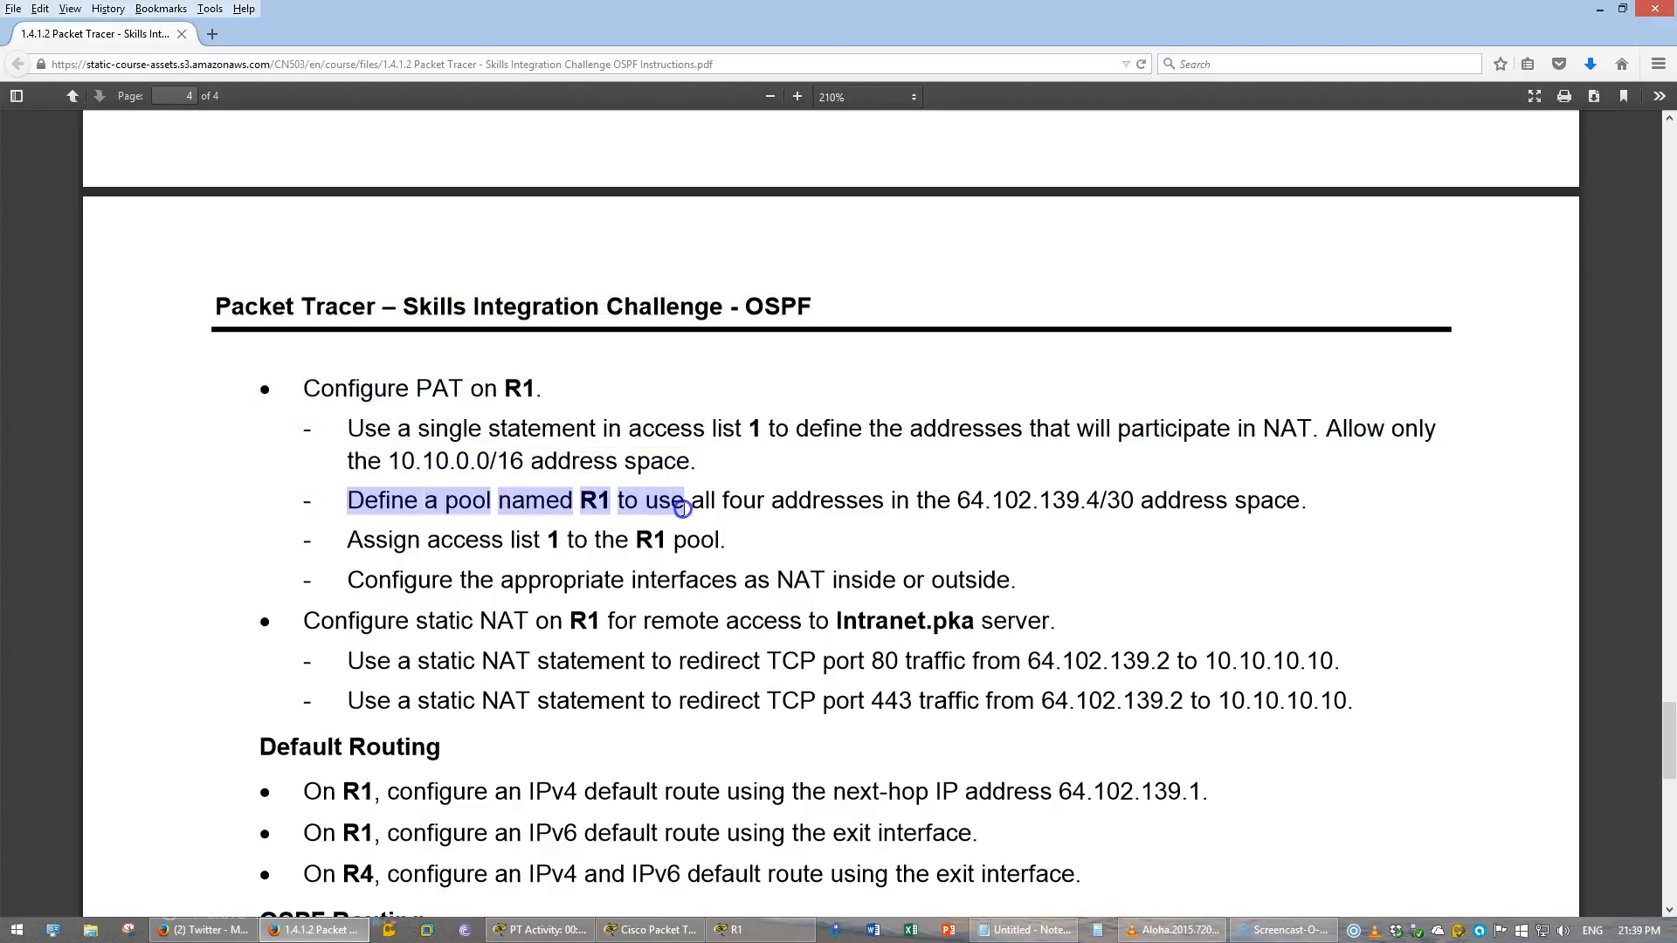
left_click(683, 508)
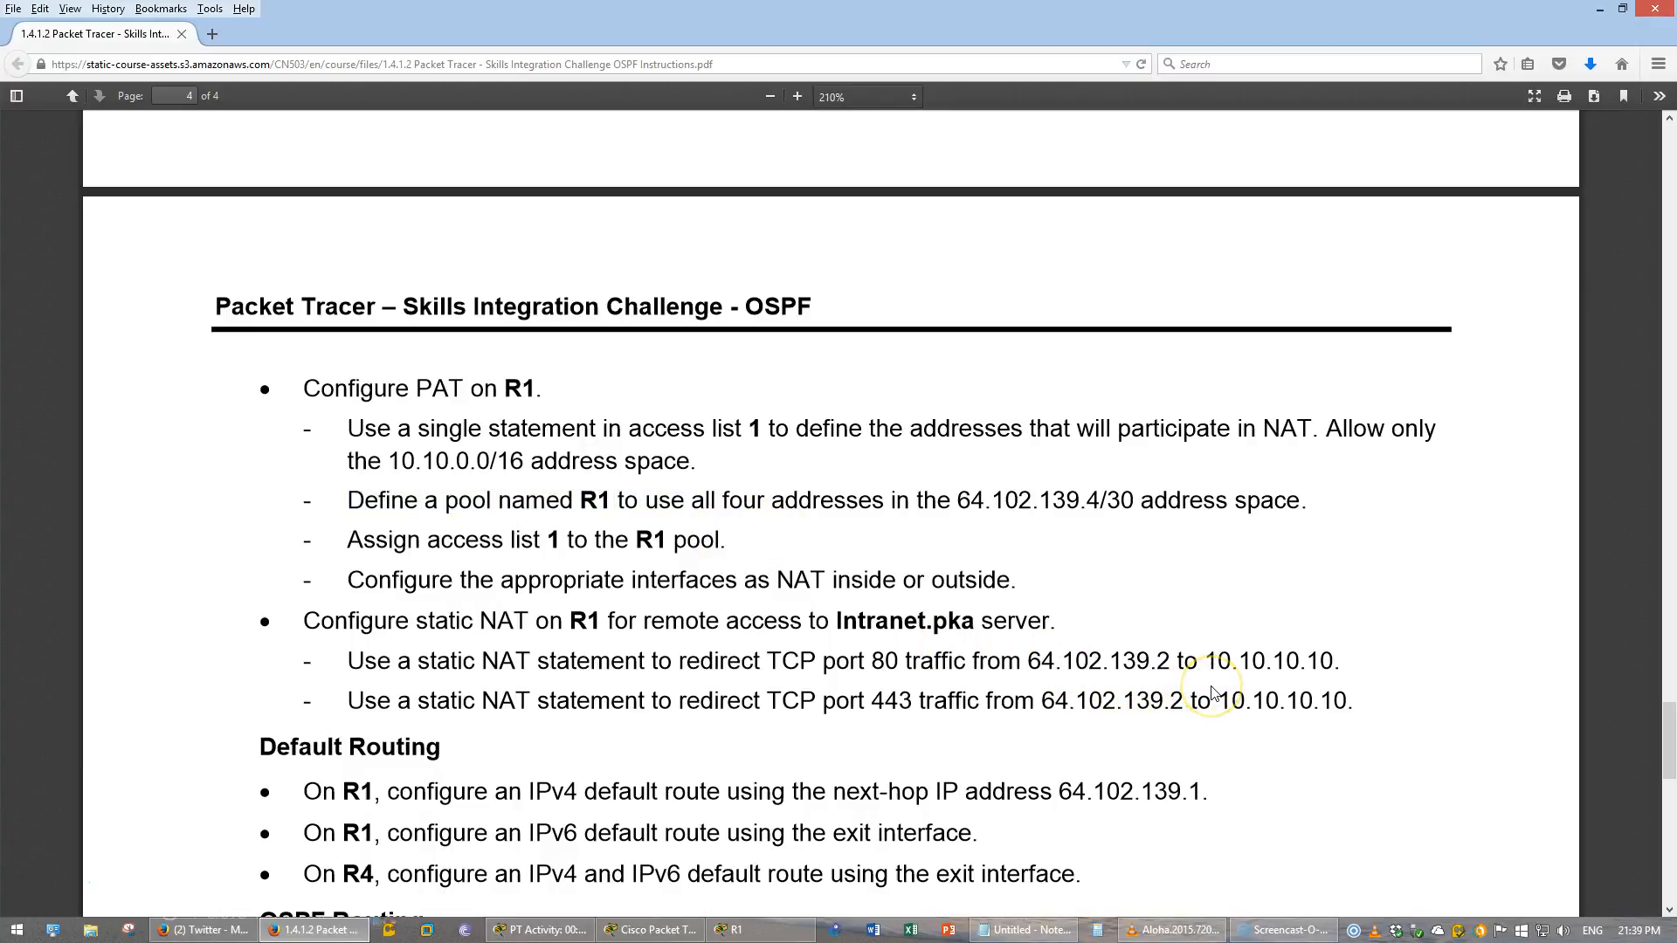
scroll(1211, 689, "up", 5)
left_click(742, 314)
left_click(985, 435)
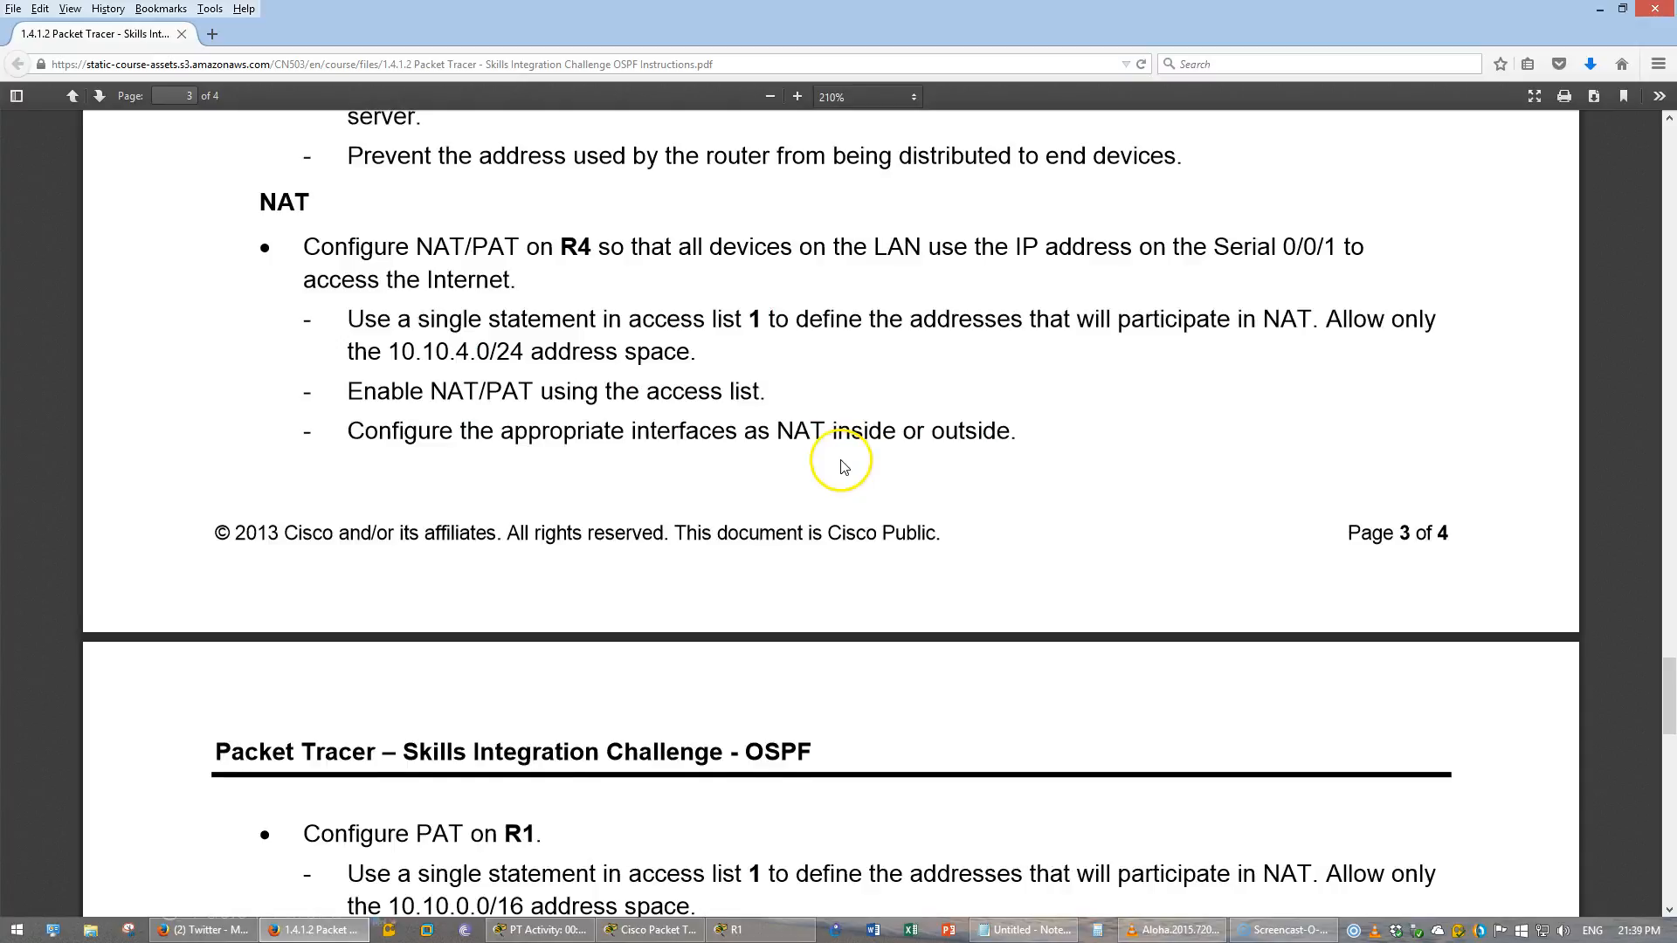
scroll(843, 466, "down", 1)
scroll(847, 464, "down", 5)
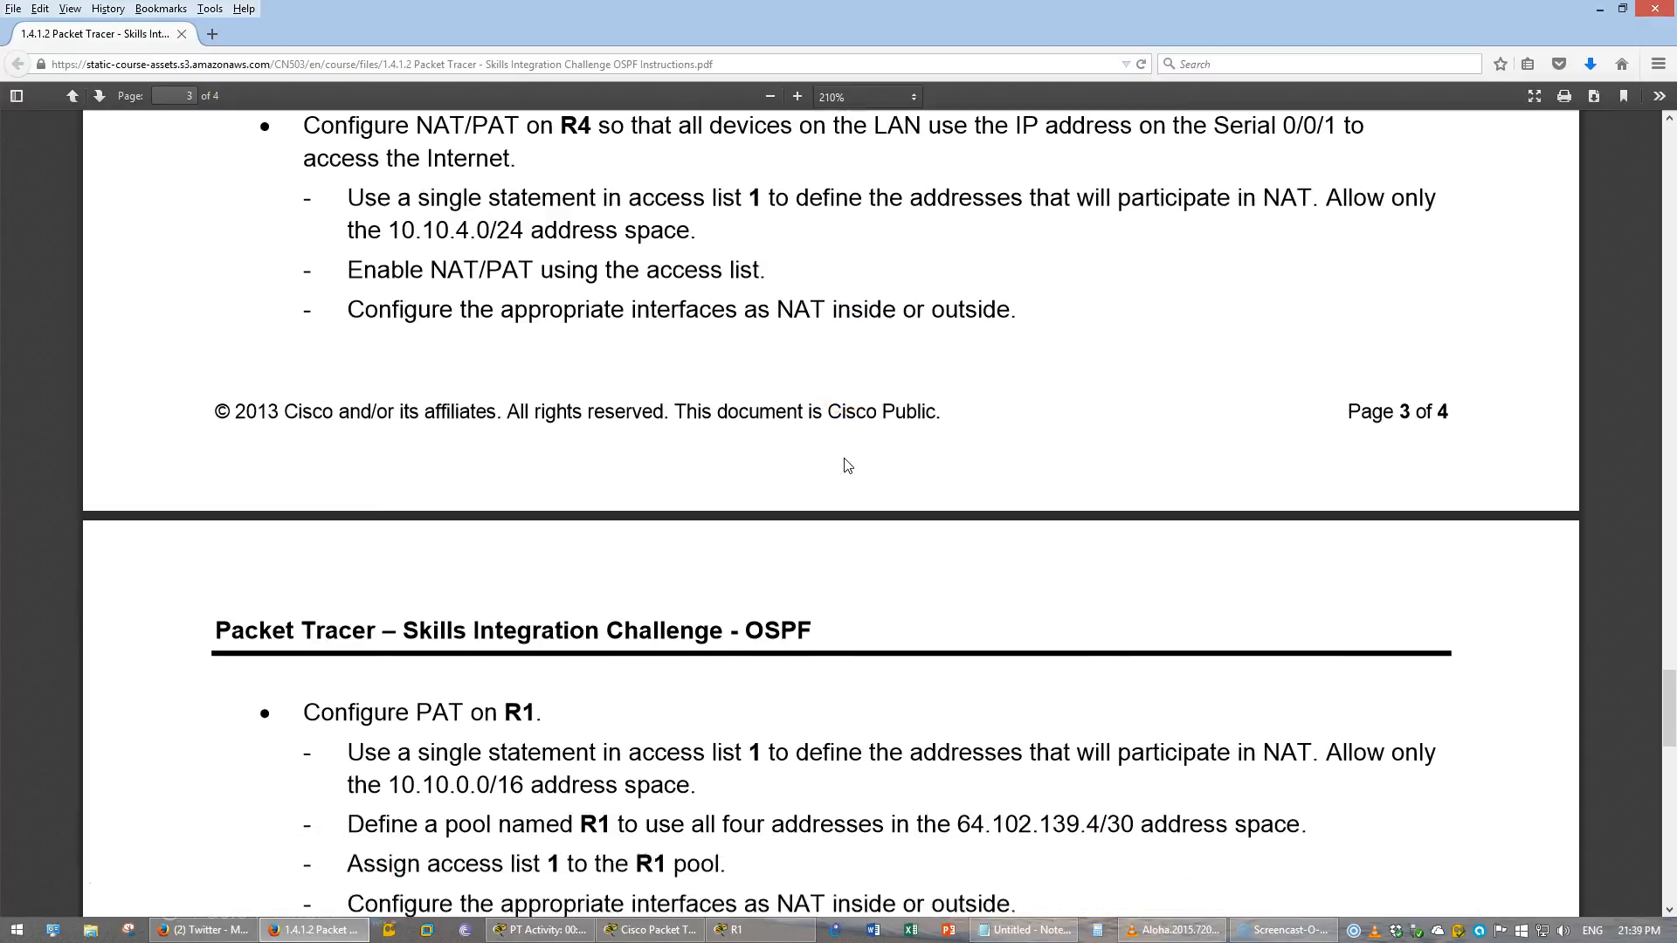
- On R1, define NAT pool R1 with addresses 64.102.139.4 to 64.102.139.7 and netmask 255.255.255.252
scroll(847, 465, "down", 4)
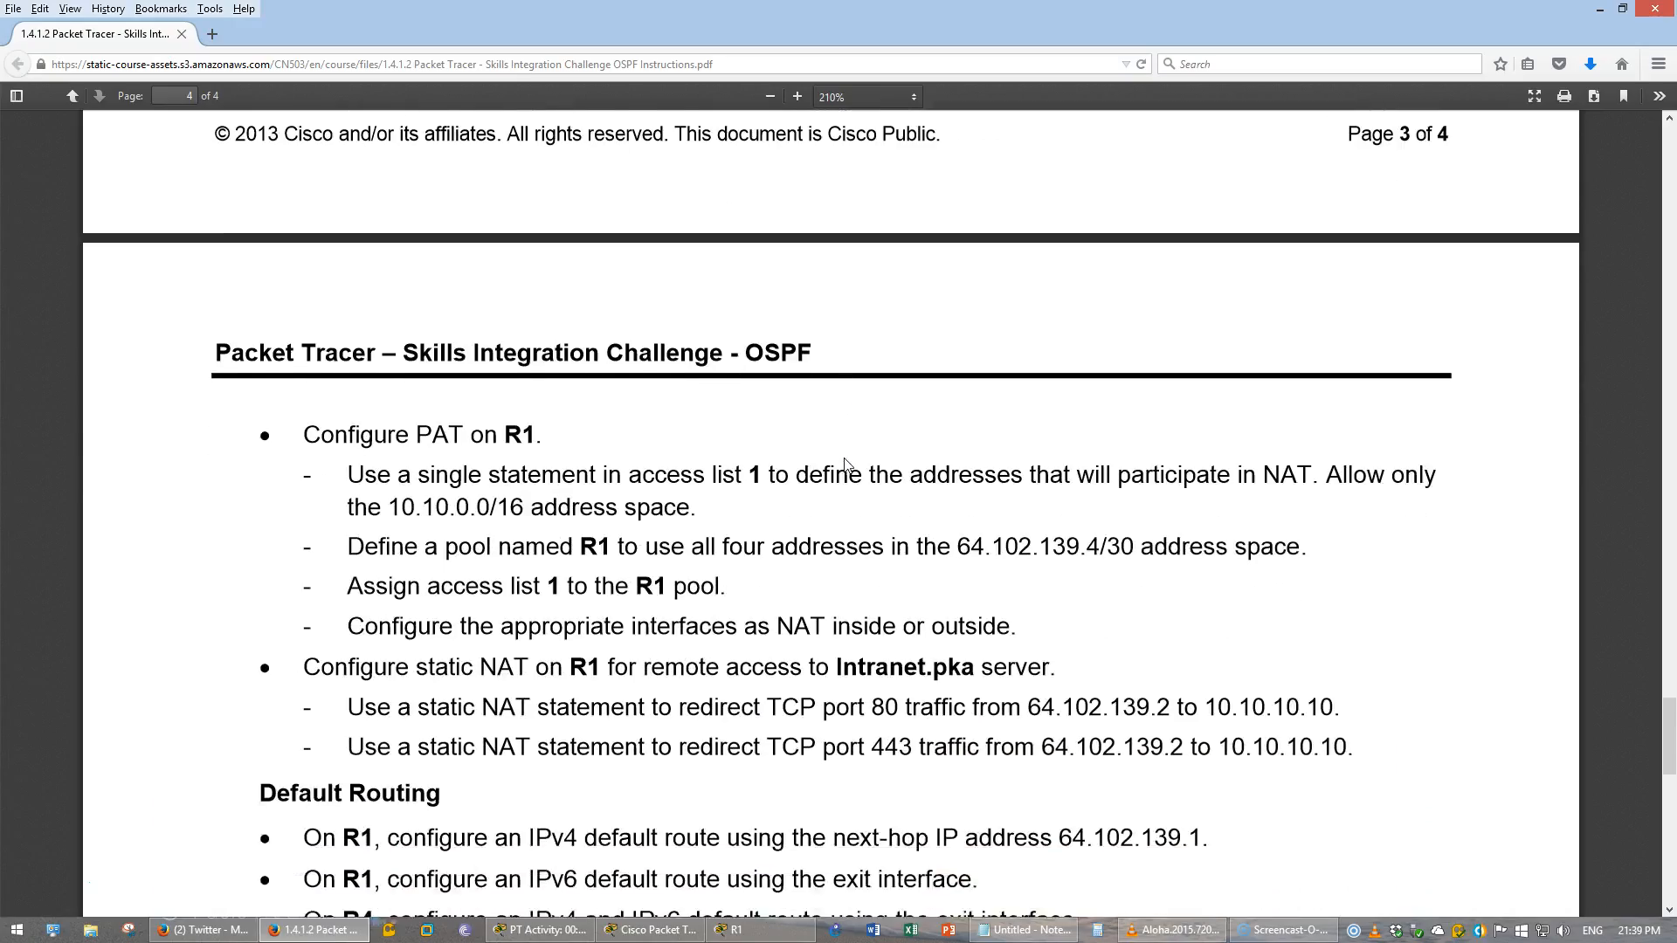
left_click(901, 655)
left_click(732, 928)
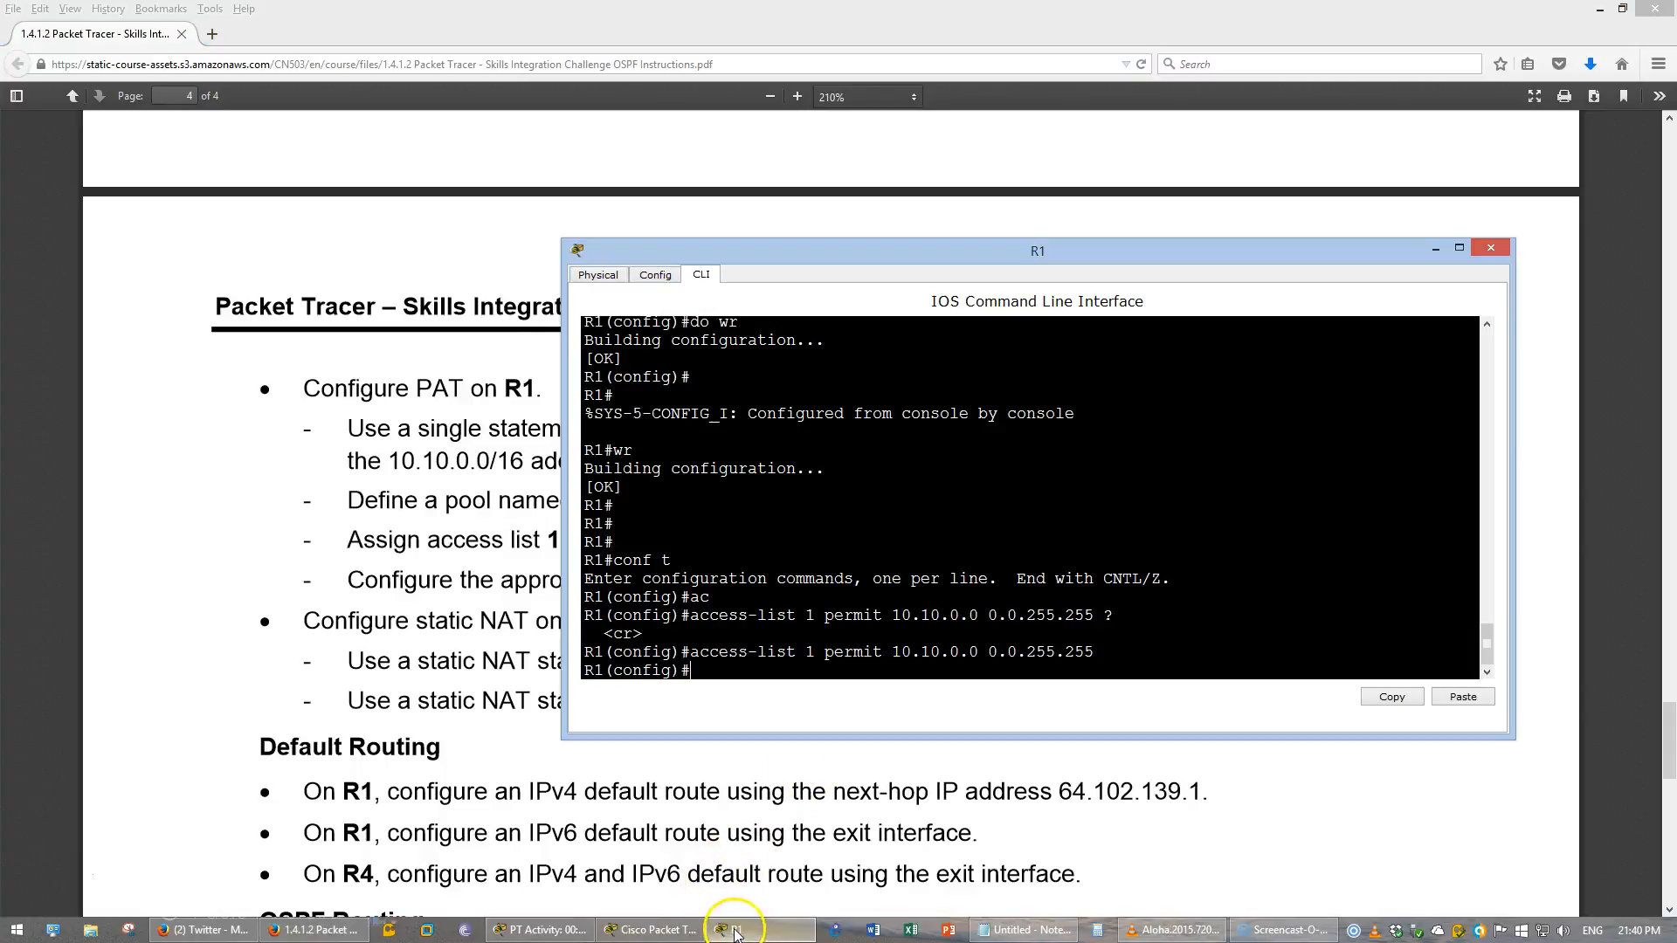
left_click(1600, 9)
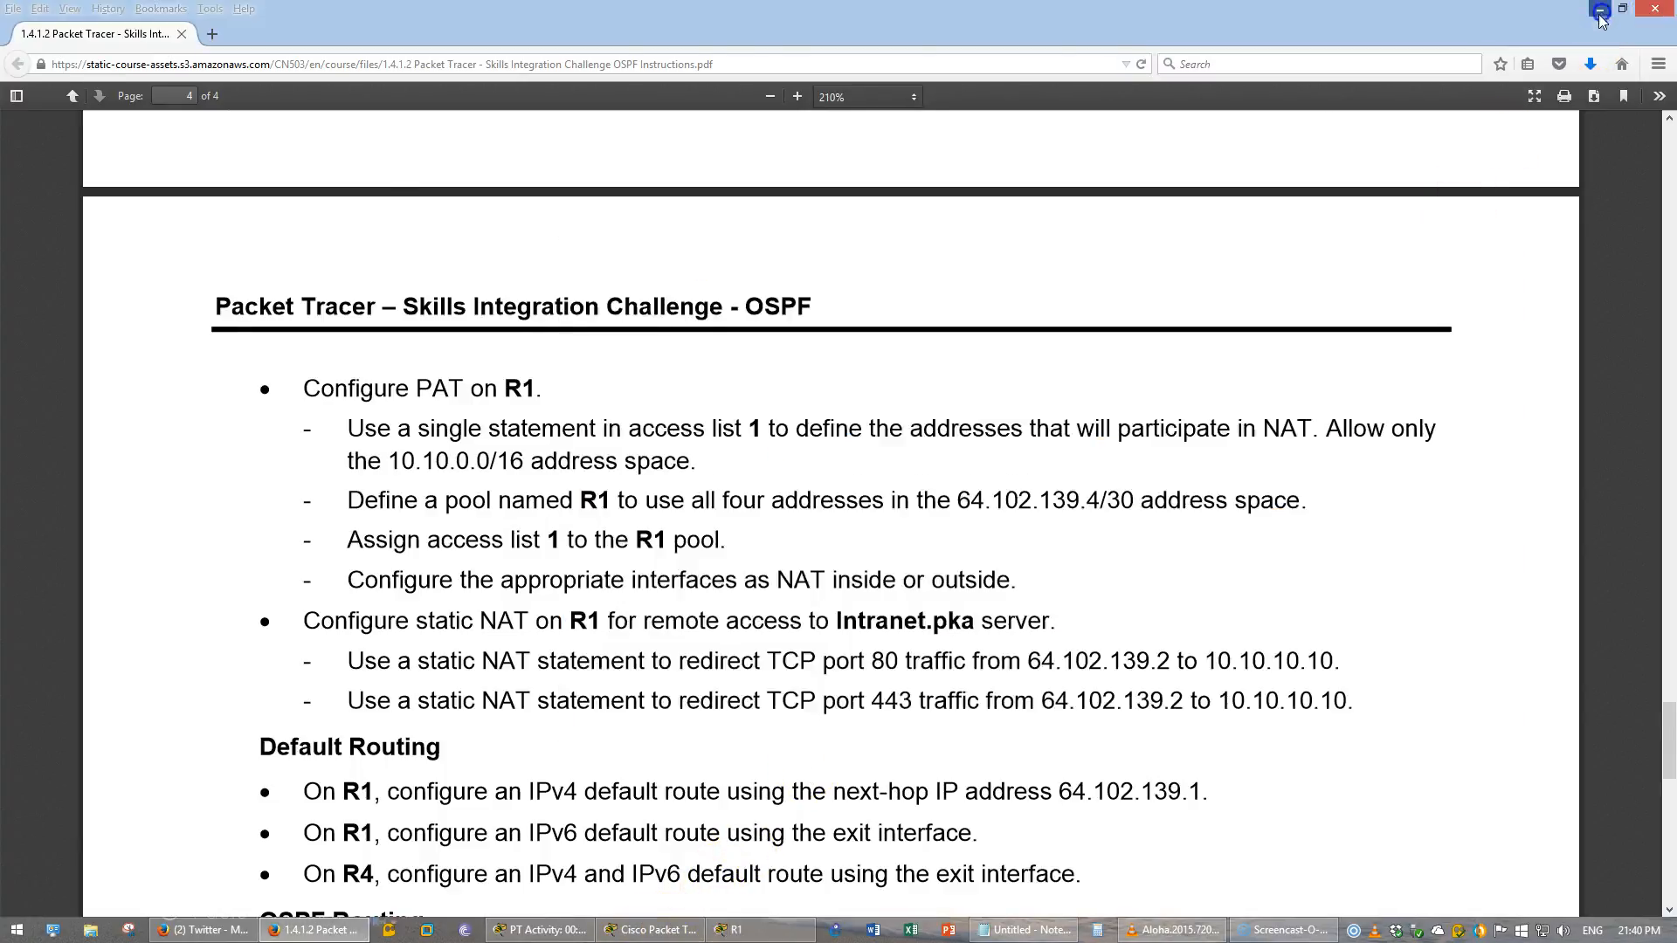
type("ip nat")
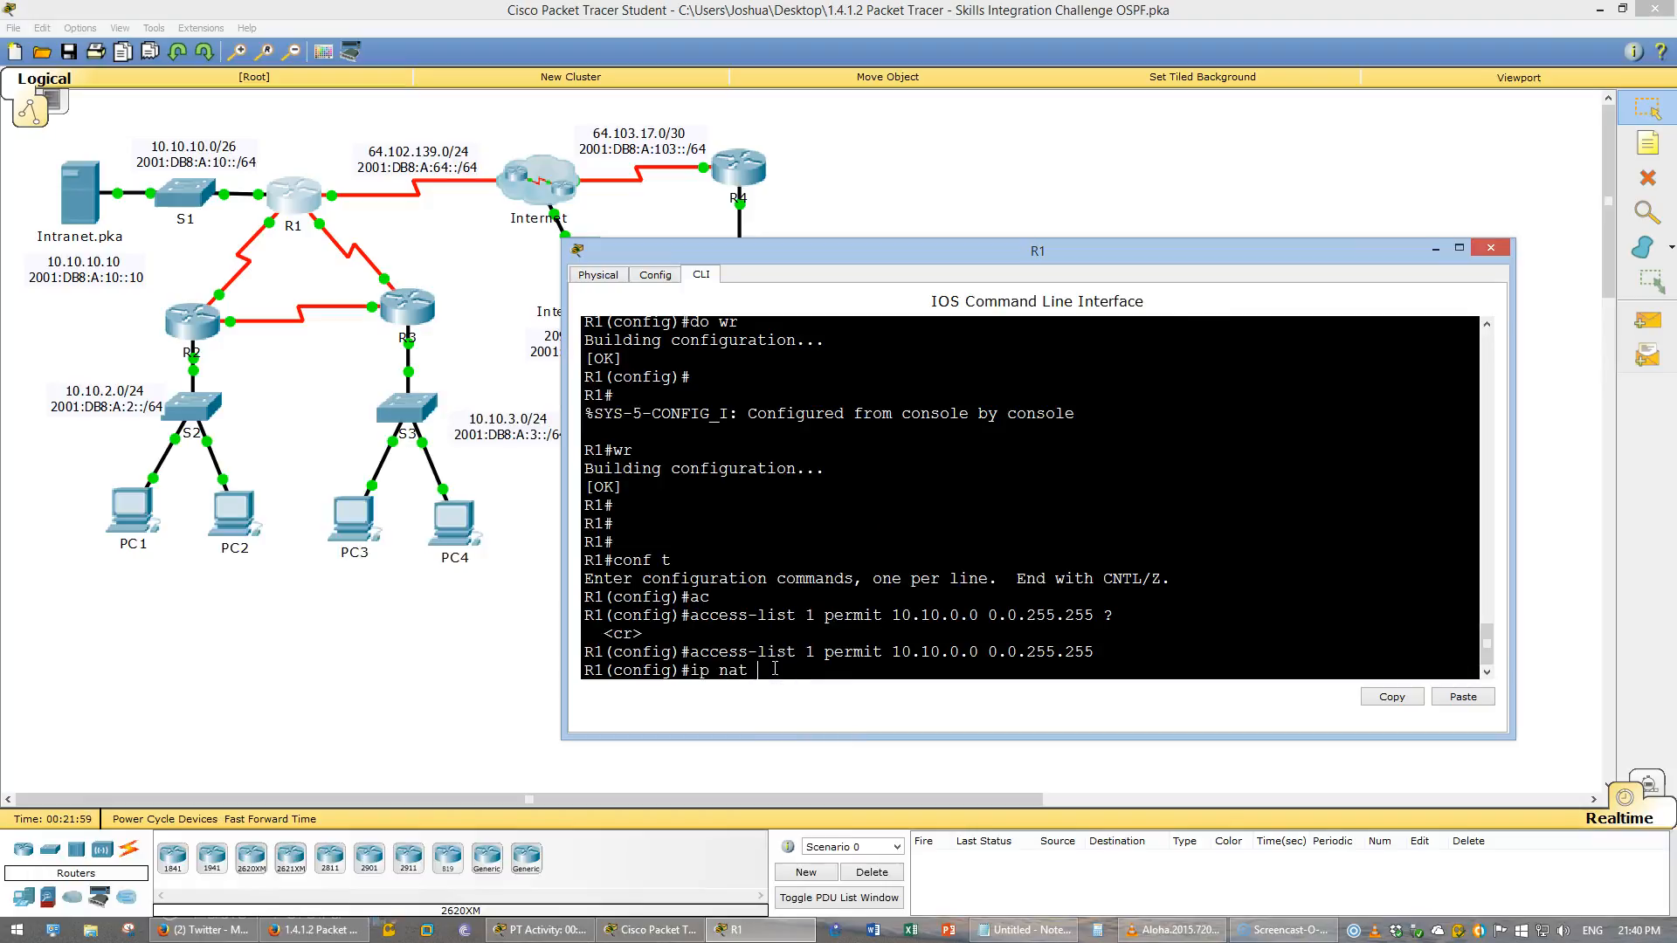
type(" ins")
key("Tab")
type("sour")
key("Tab")
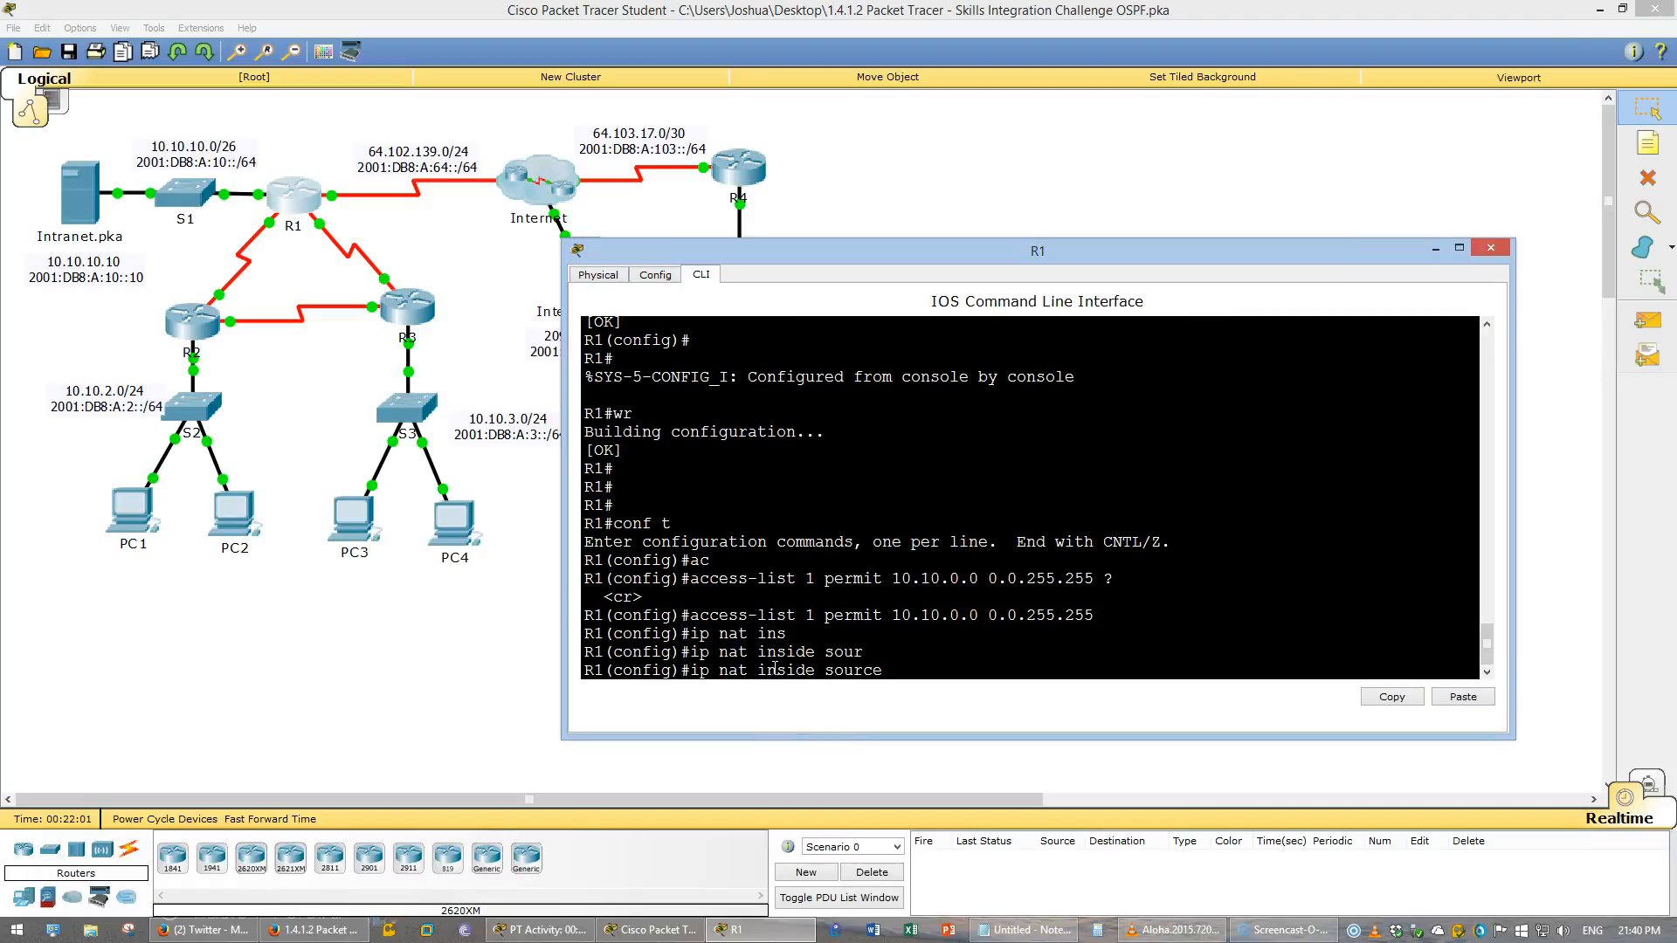
key("BackSpace")
key("BackSpace")
key("BackSpace")
key("BackSpace")
key("BackSpace")
key("BackSpace")
key("BackSpace")
key("BackSpace")
key("BackSpace")
key("BackSpace")
key("BackSpace")
key("BackSpace")
key("BackSpace")
key("BackSpace")
key("BackSpace")
type("pool ?")
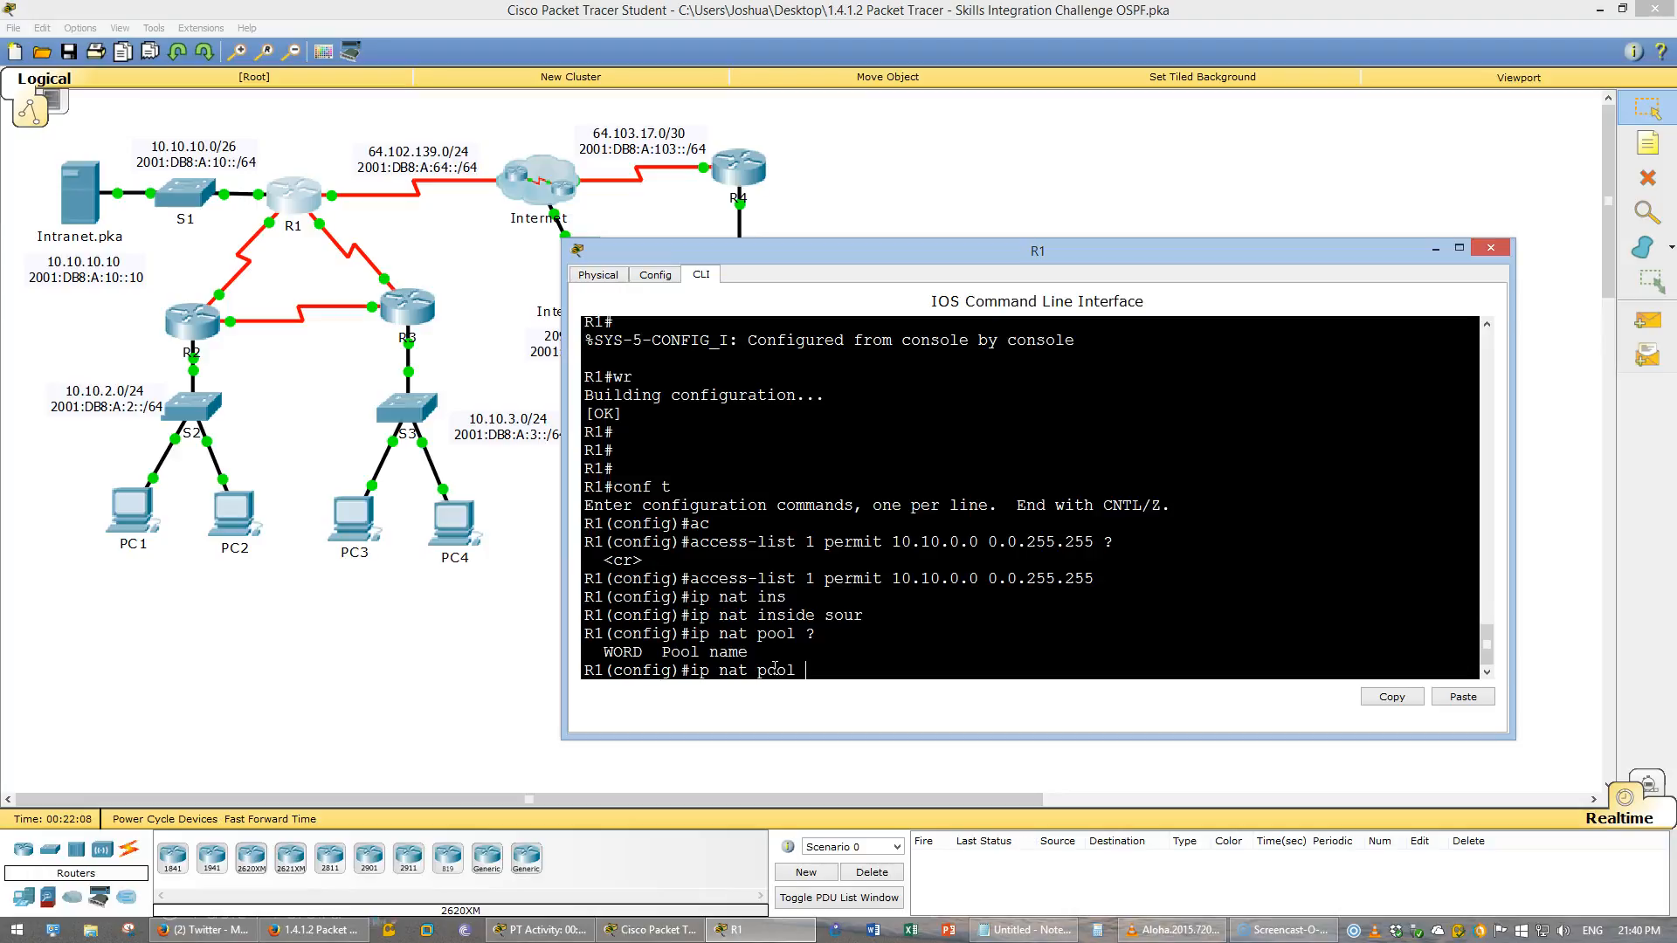
type("R1")
type(" ?")
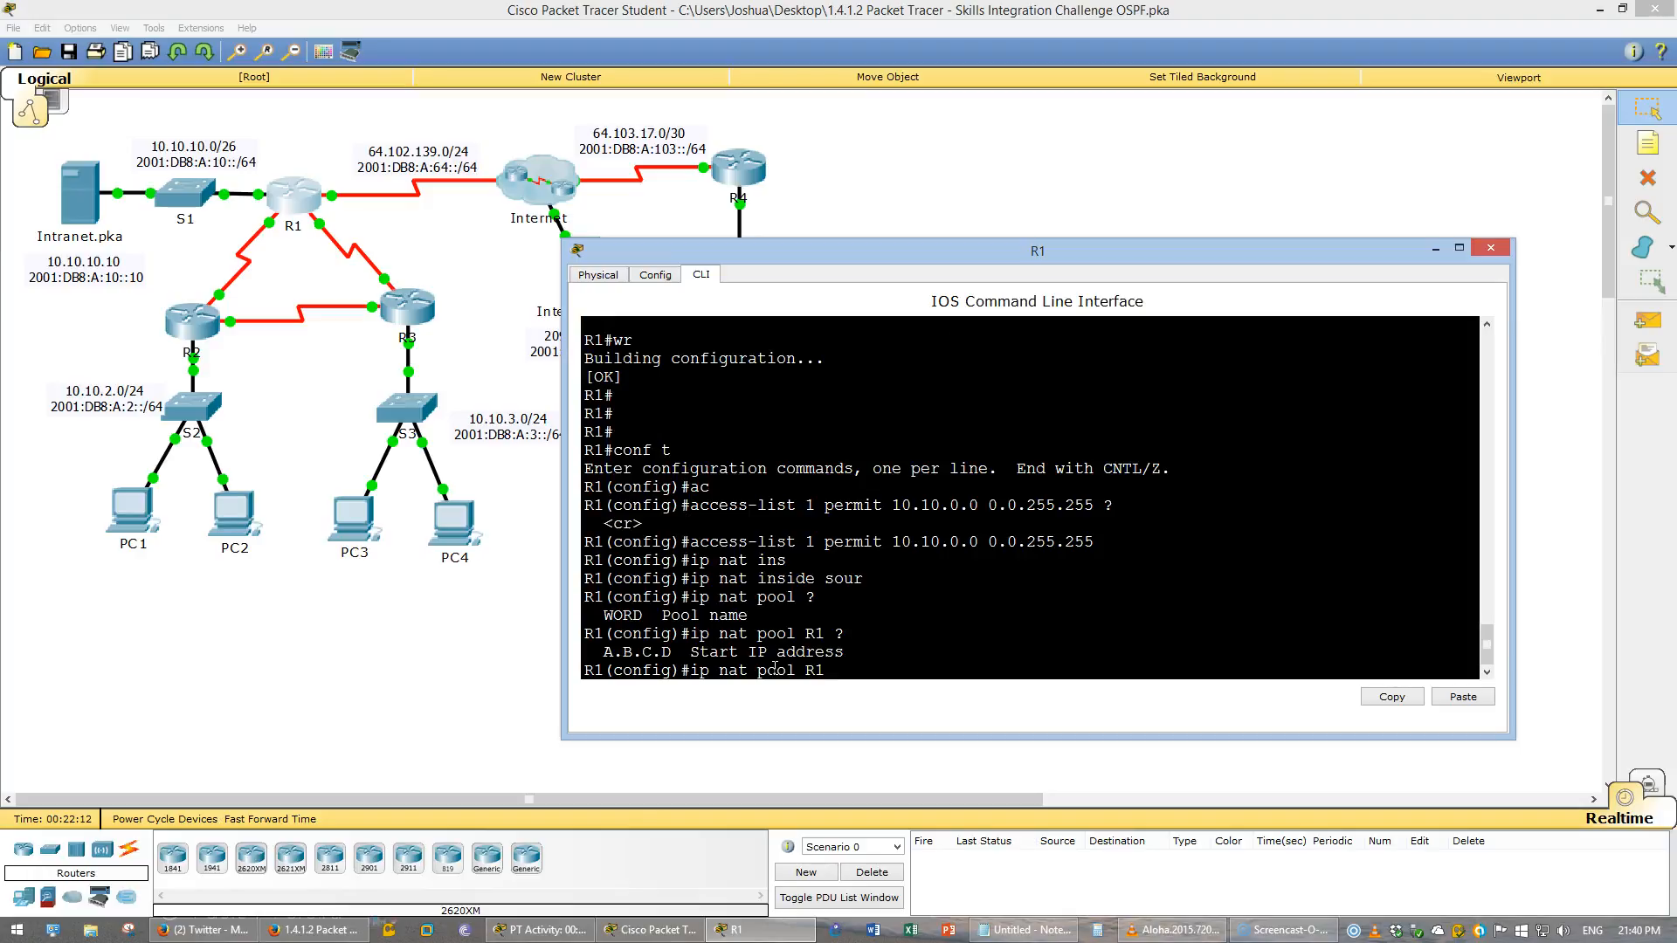
type("64")
type(".102.139")
type(".4 64.102.13")
type("9")
type(".7")
type(" ?netma")
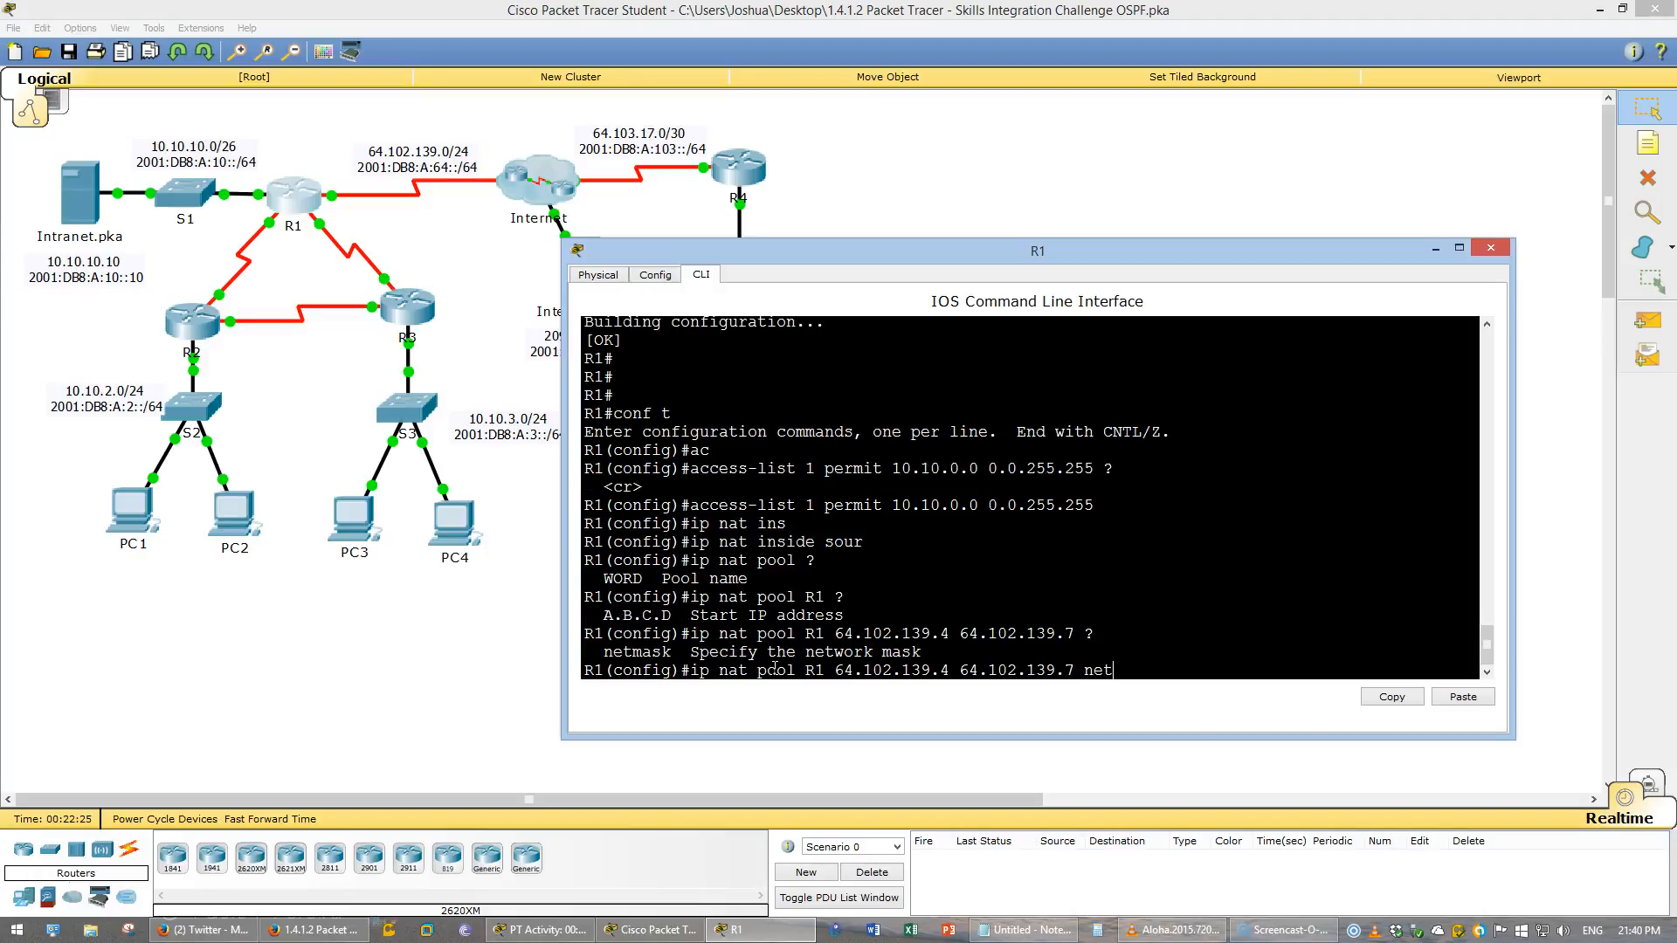
type("sk ?")
type("255.255.25")
type("5.")
type("252")
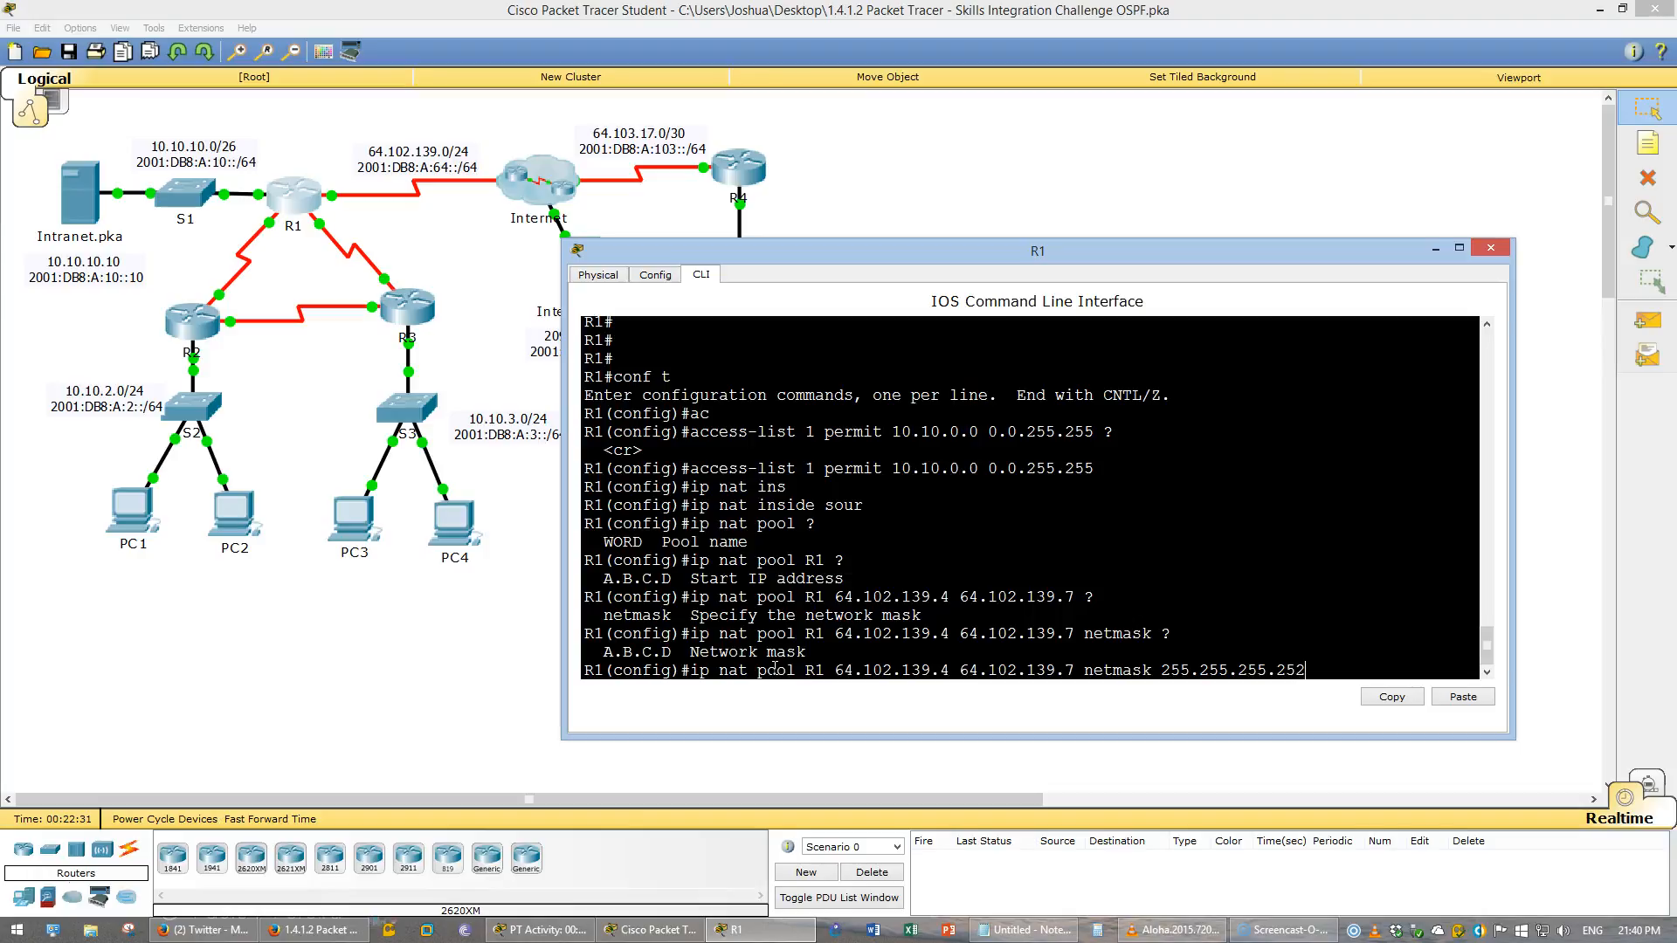
type(" ?")
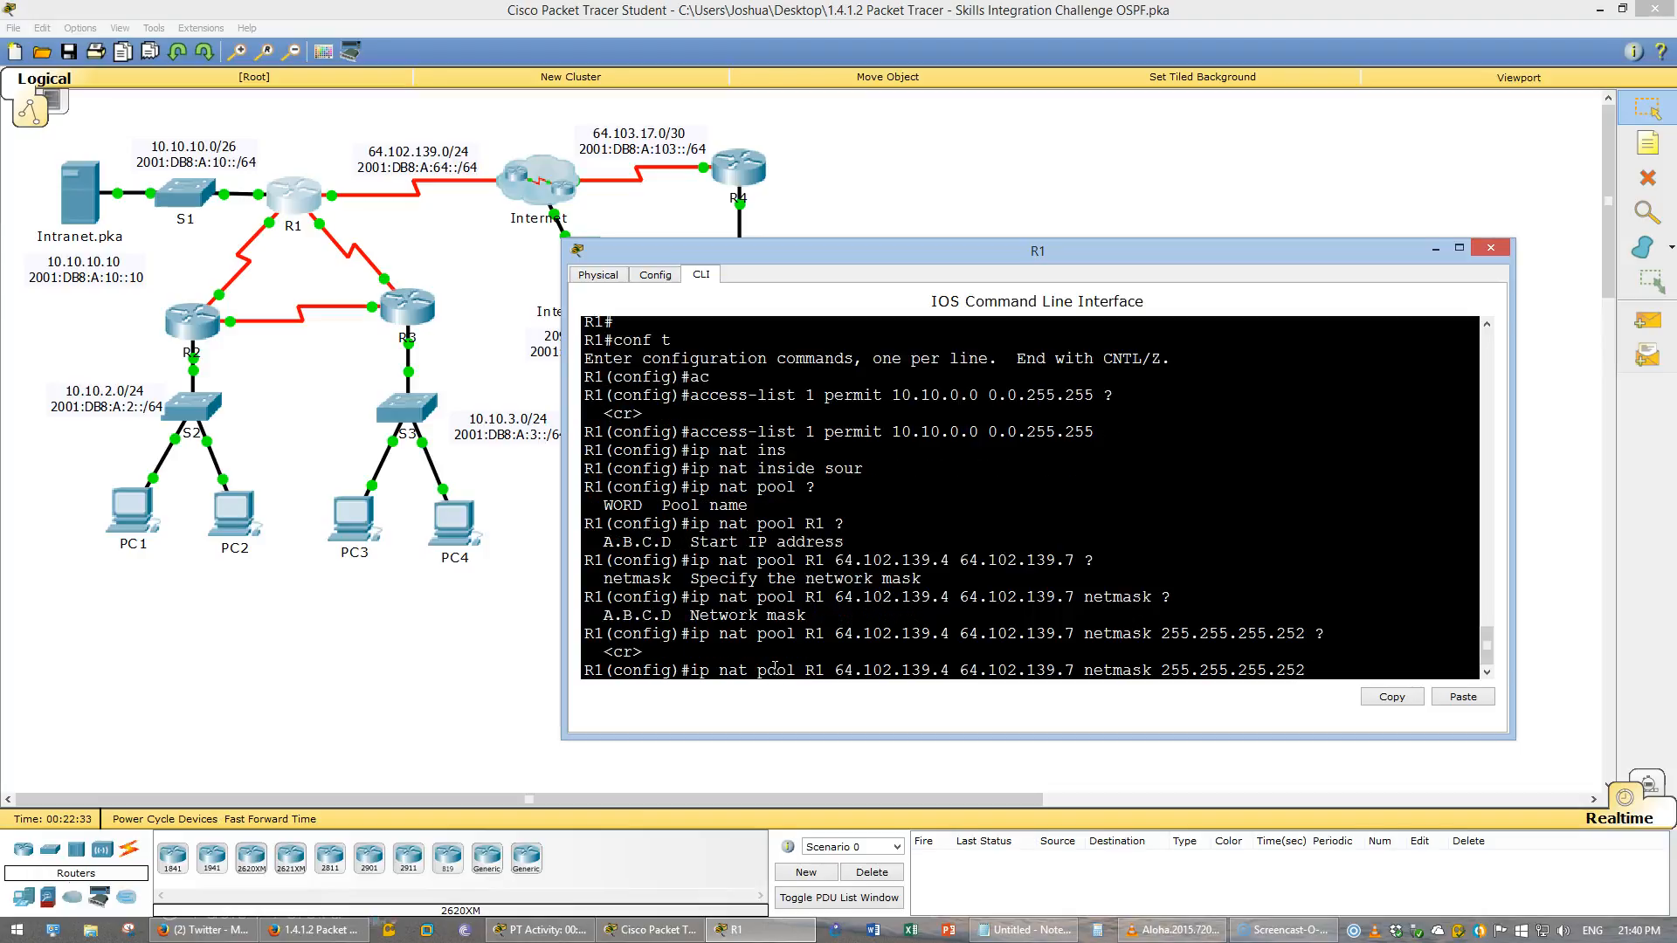
key("Return")
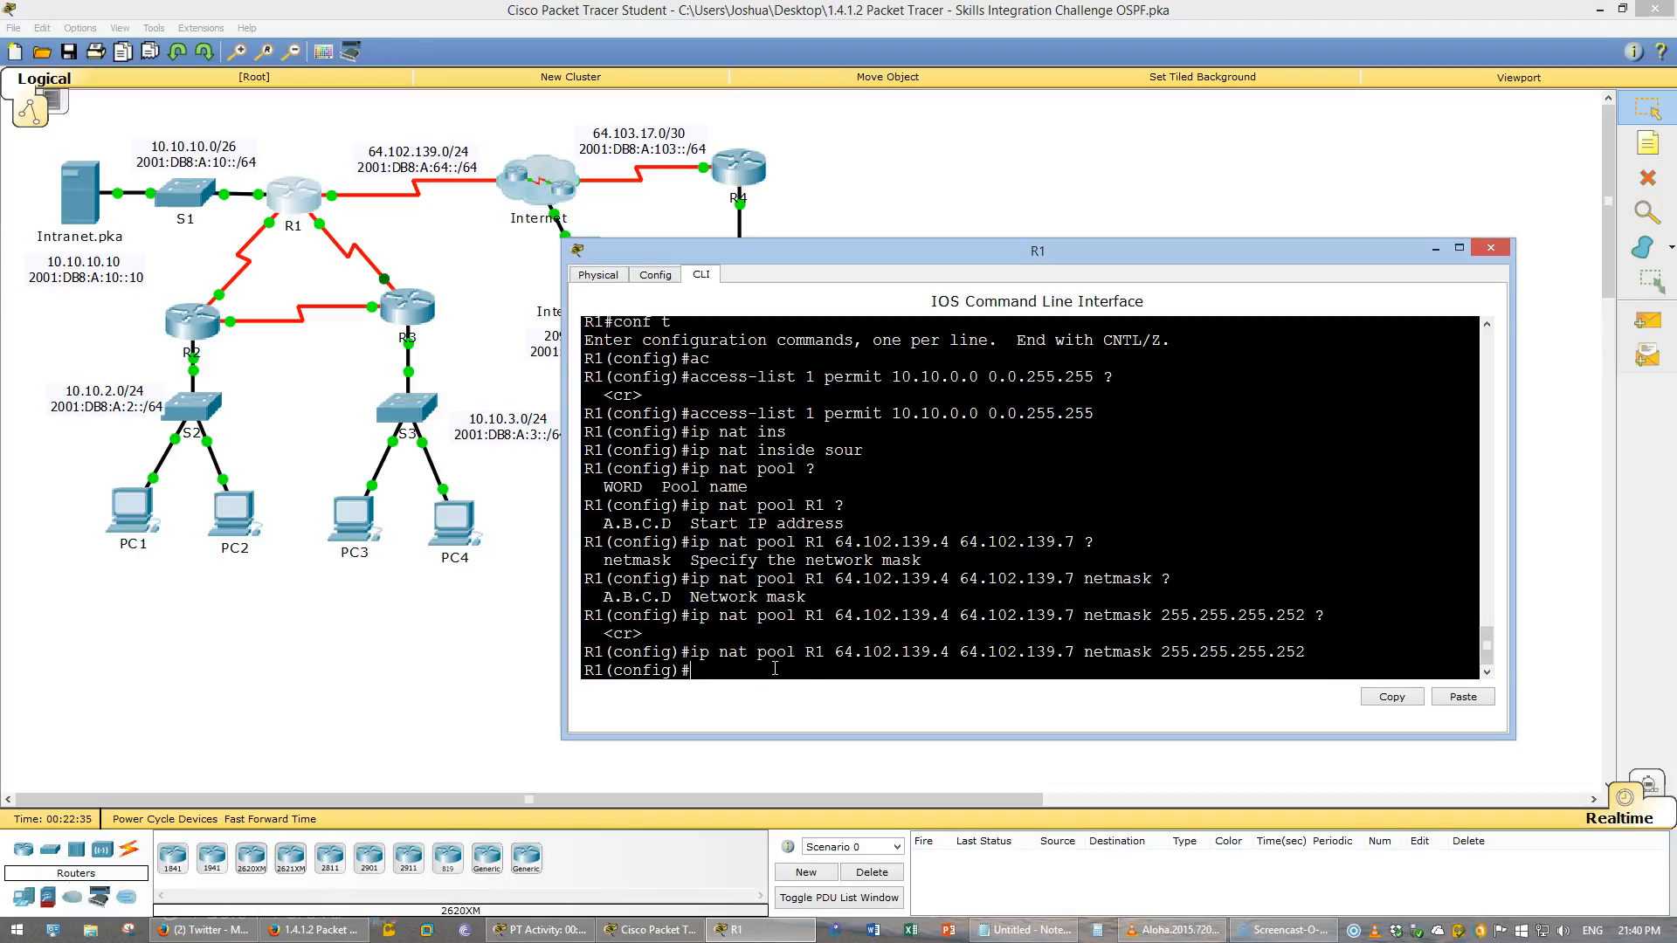
- Assign access list 1 to pool R1 as the inside source translation with overload
key("alt+Tab")
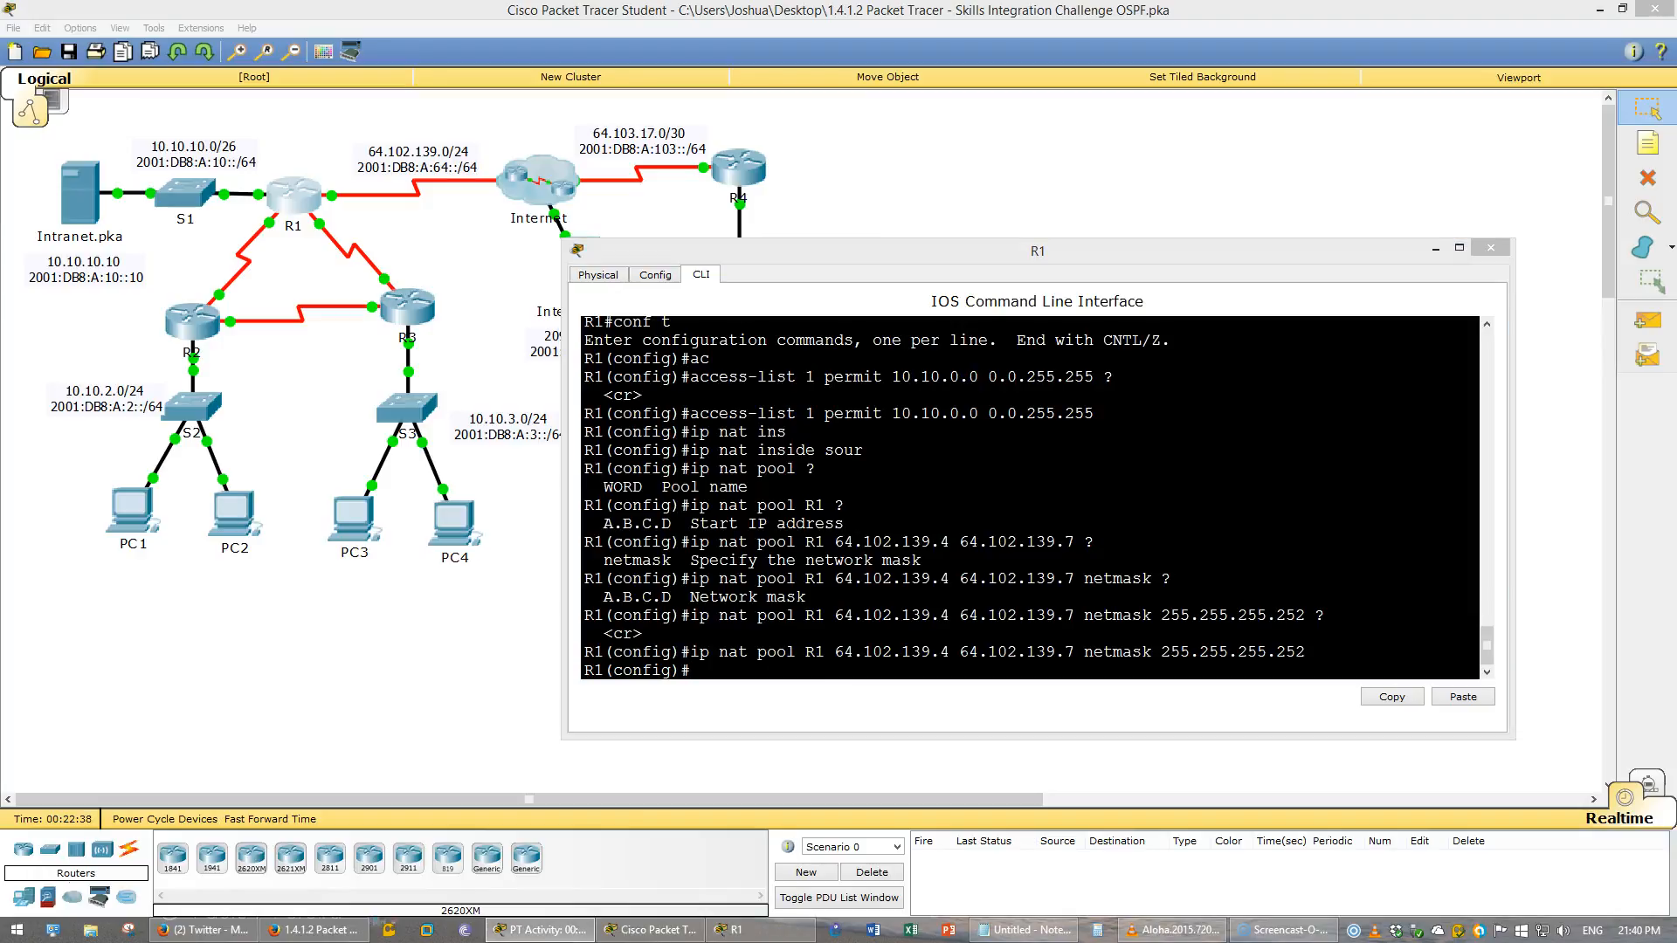
left_click(1010, 686)
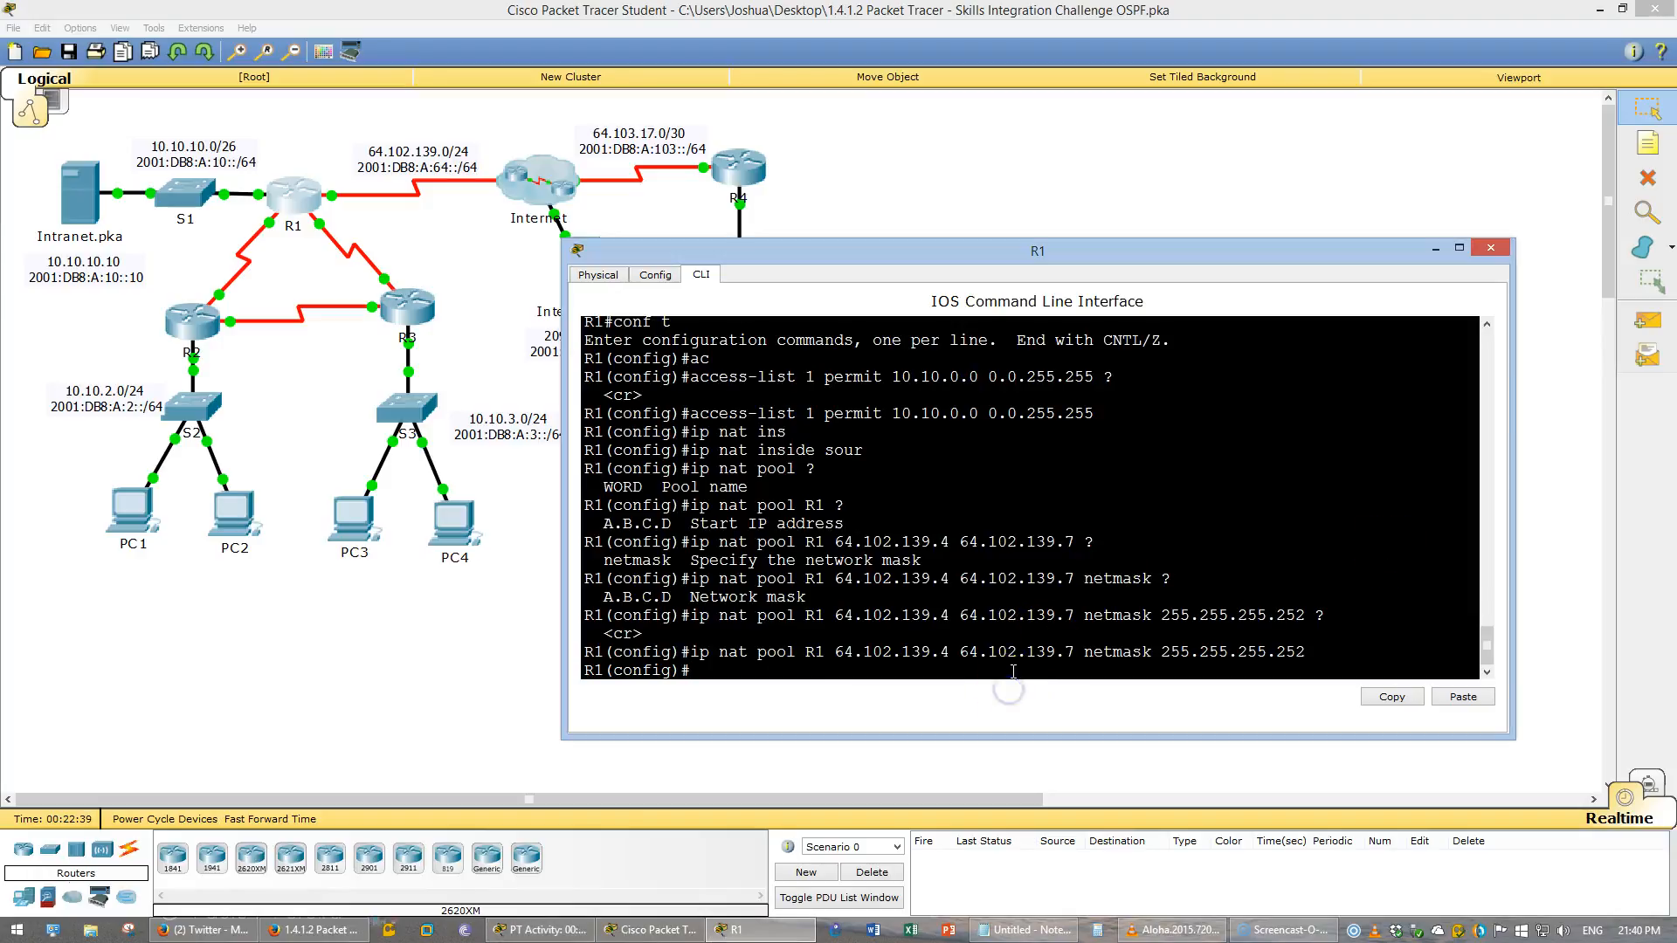
type("ip nat inside")
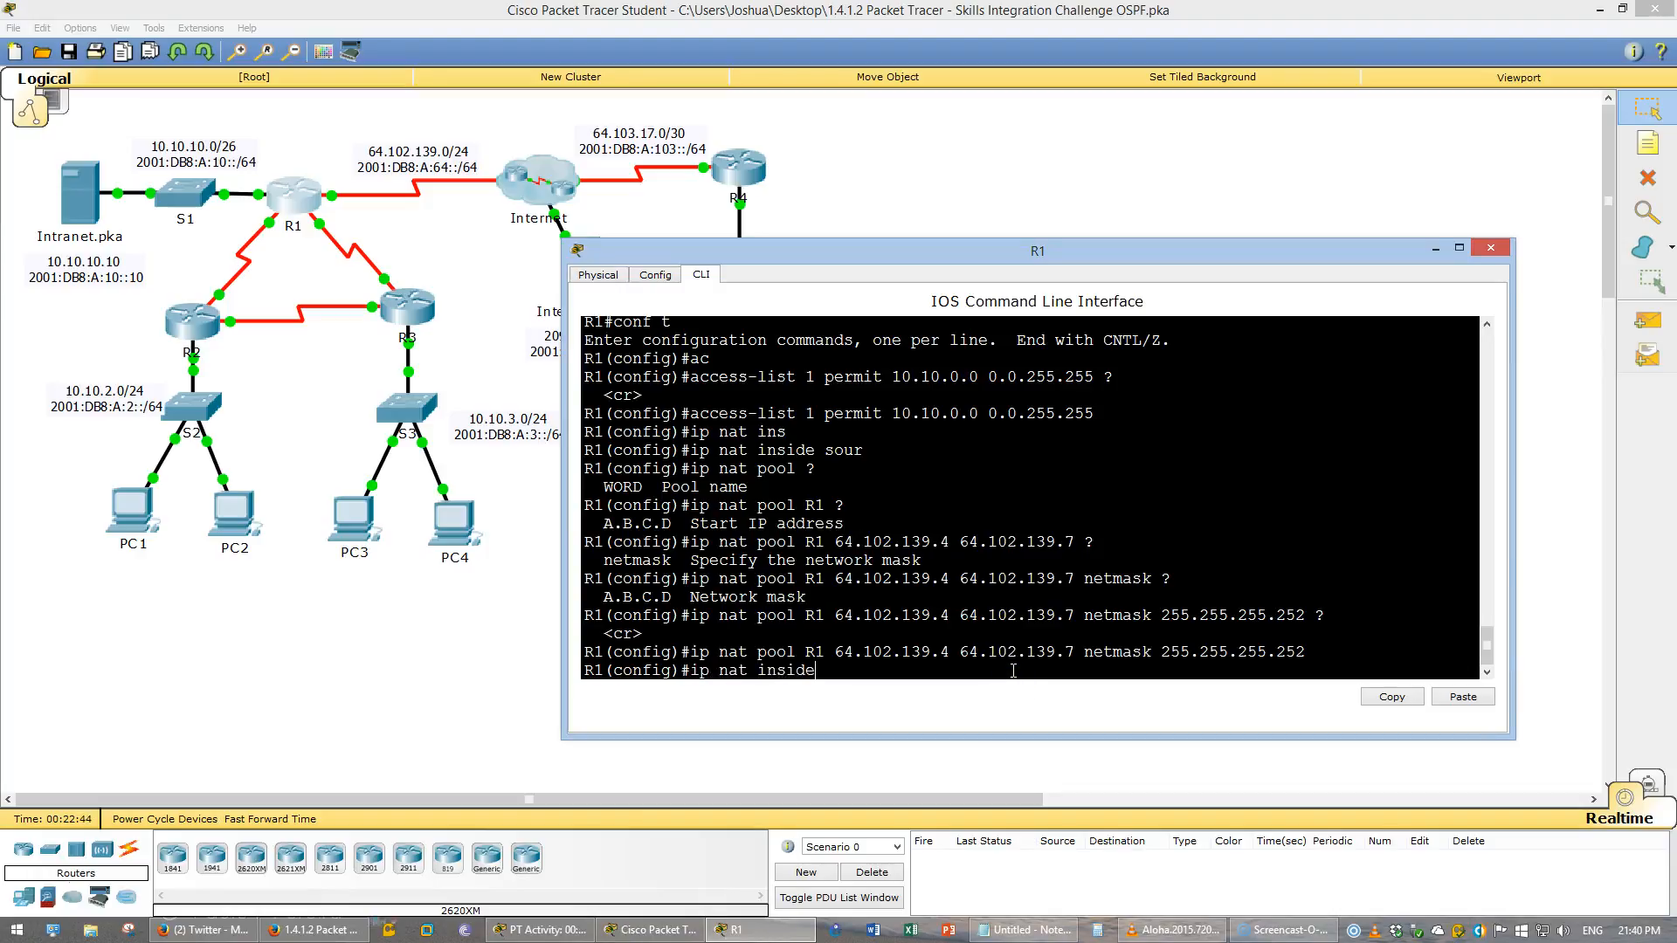
type(" list 1 pool R1 ?")
key("BackSpace")
key("BackSpace")
key("BackSpace")
key("BackSpace")
key("BackSpace")
key("BackSpace")
key("BackSpace")
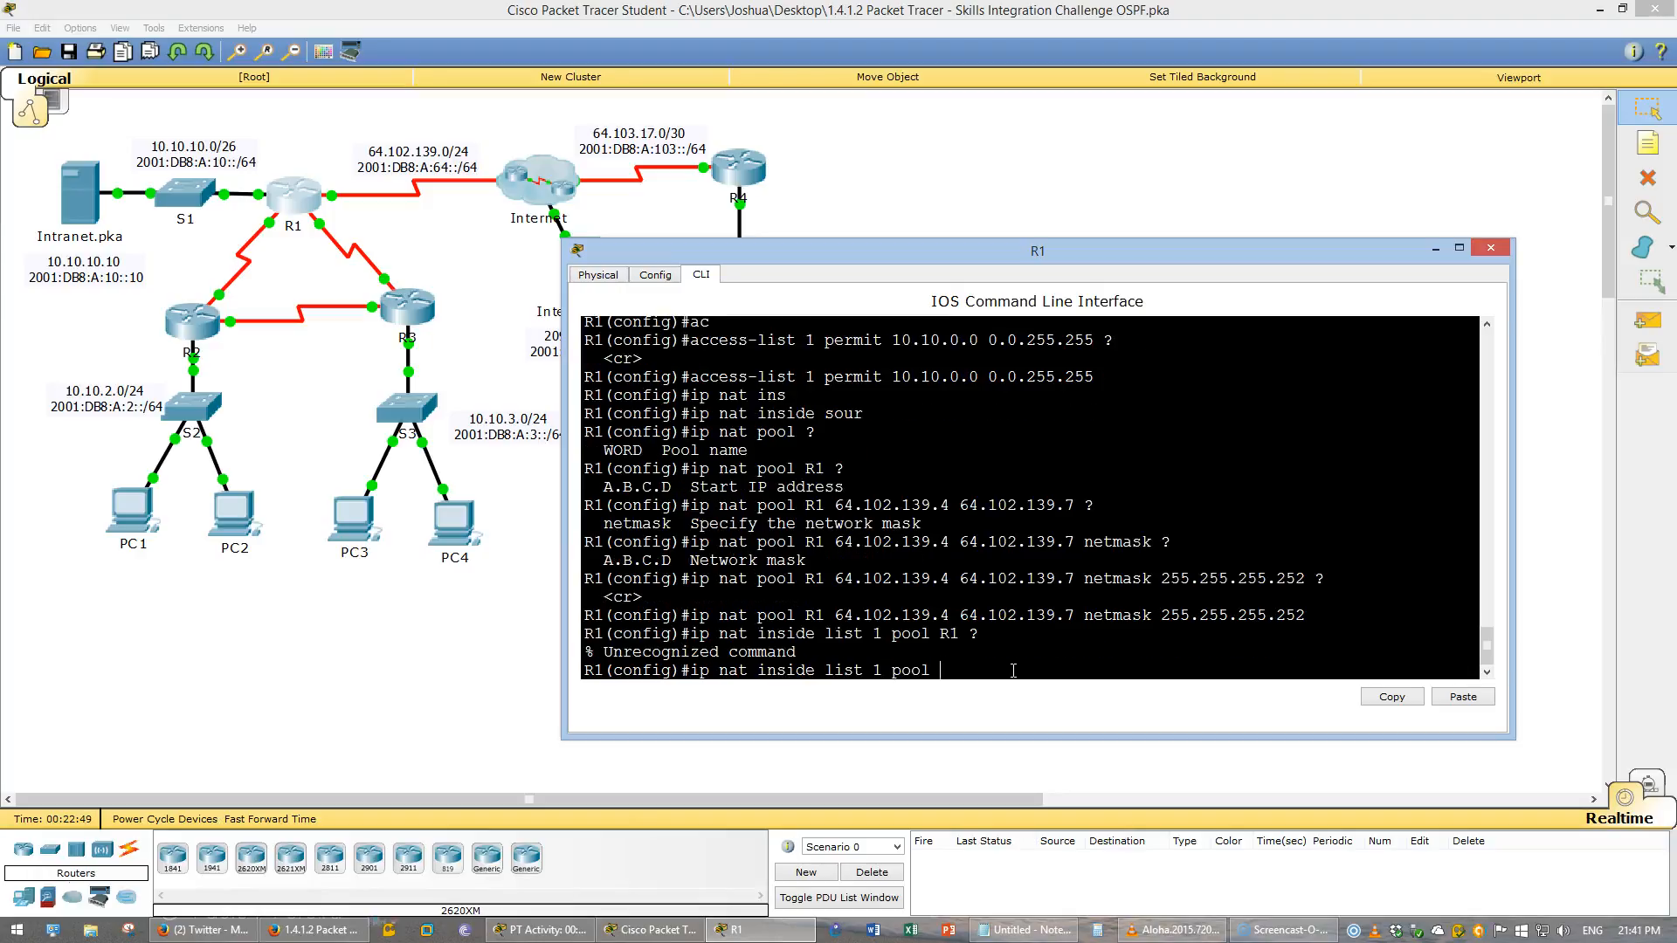
key("BackSpace")
key("BackSpace")
key("BackSpace")
type("source list 1 pool R1")
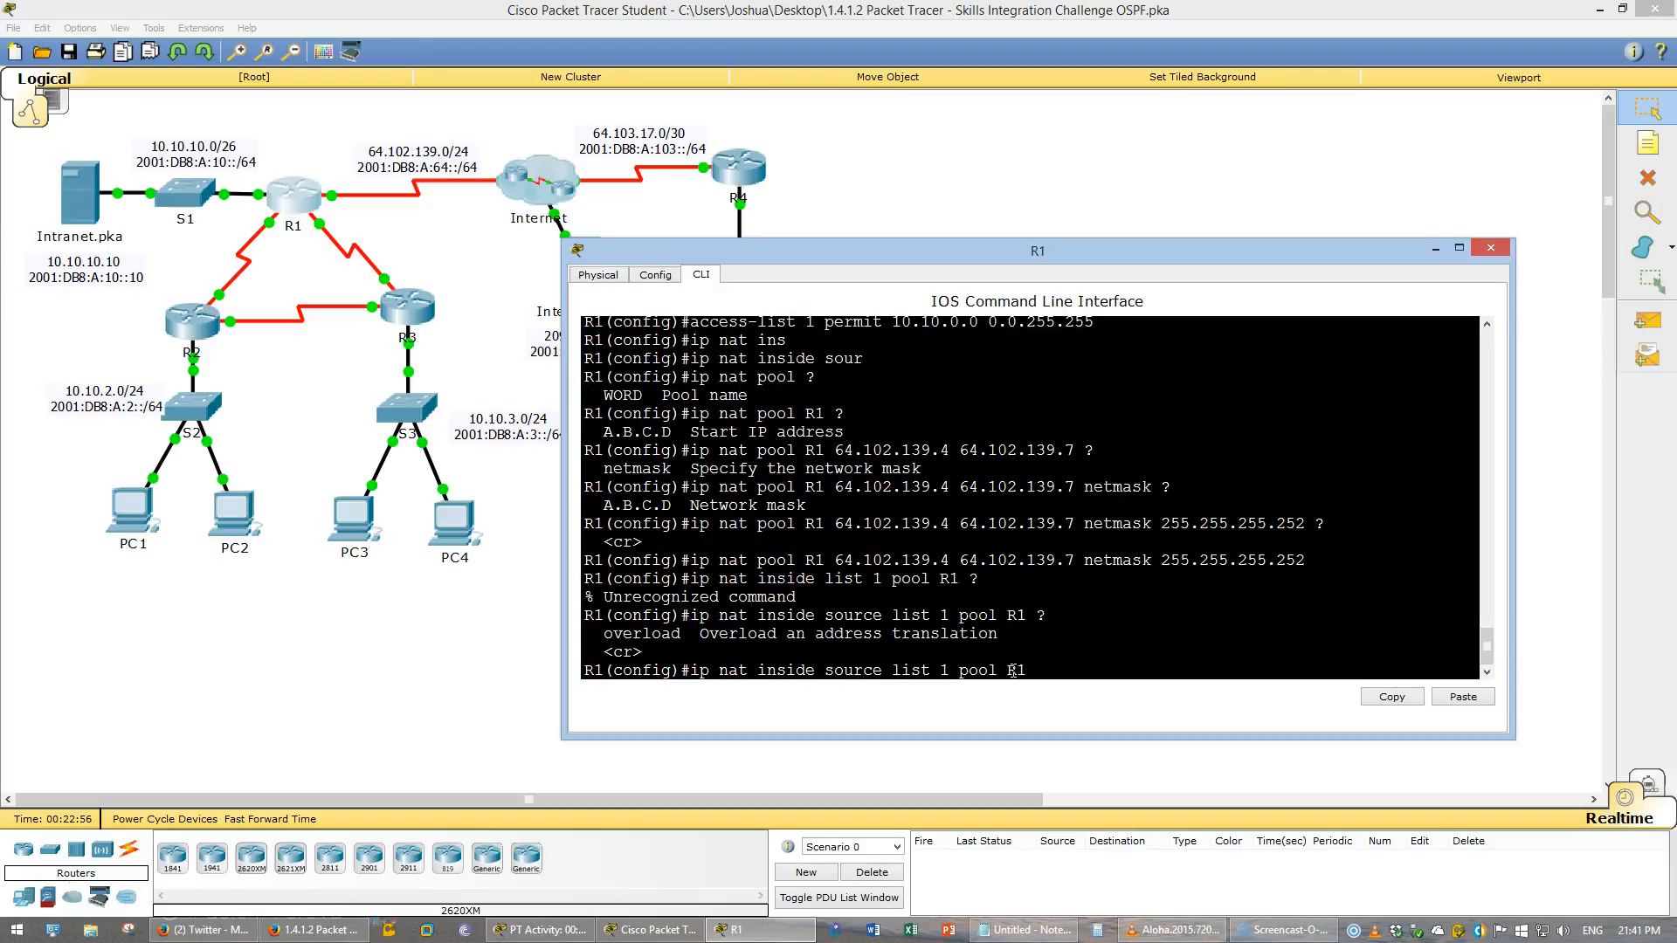
type(" ?over")
key("Tab")
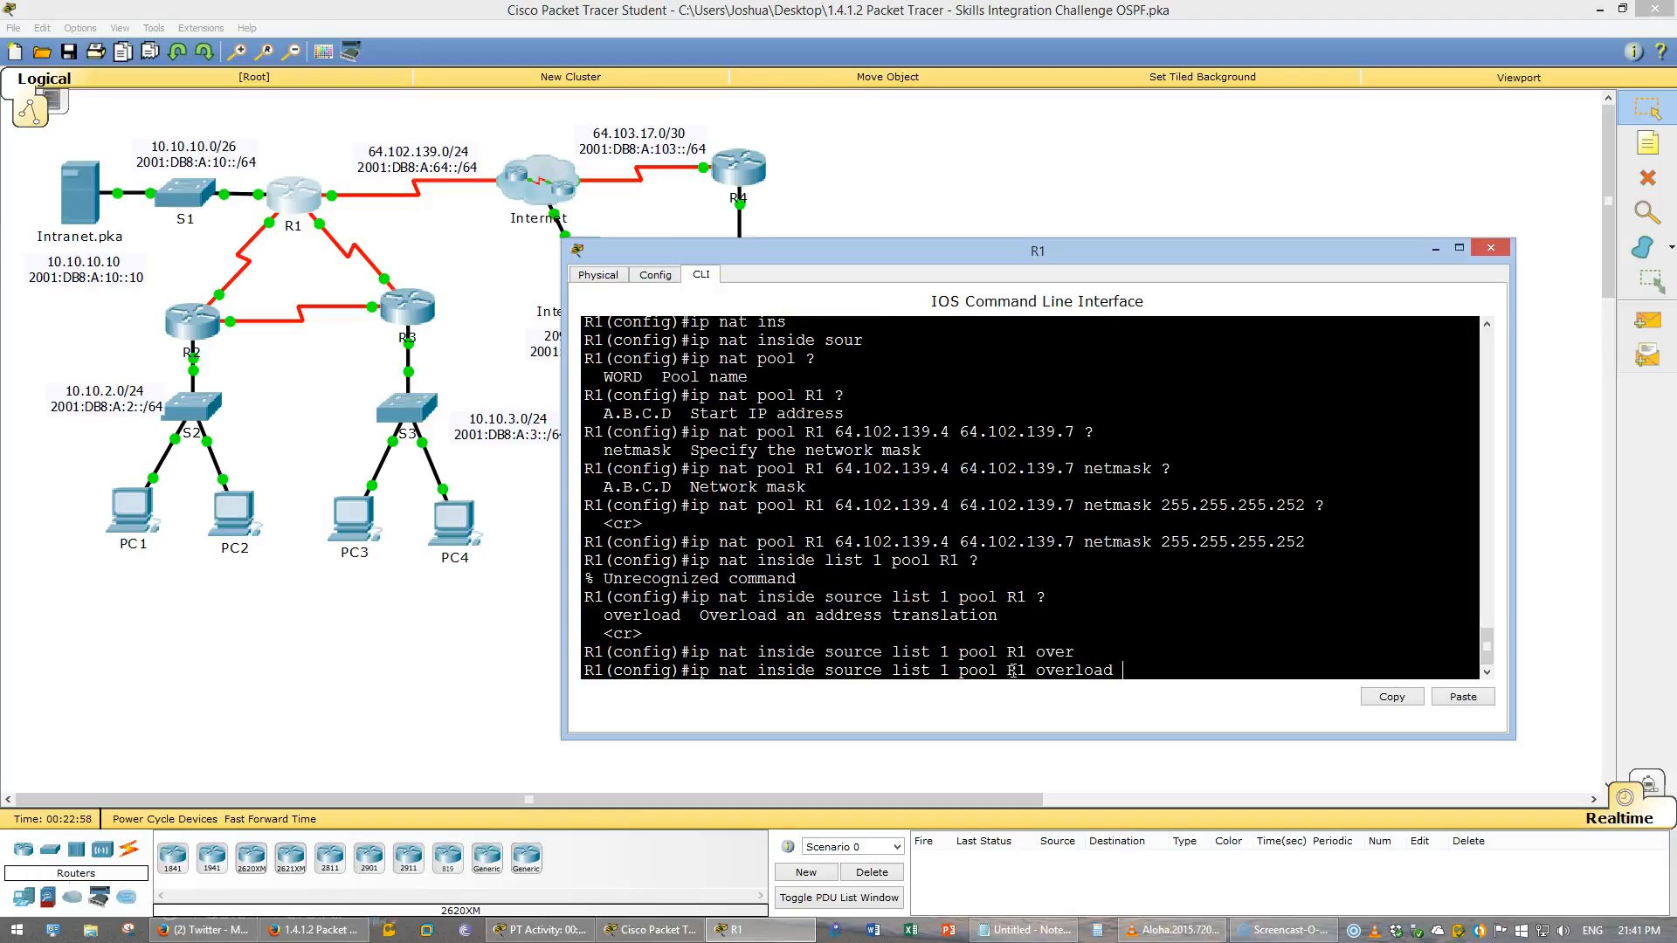
key("Return")
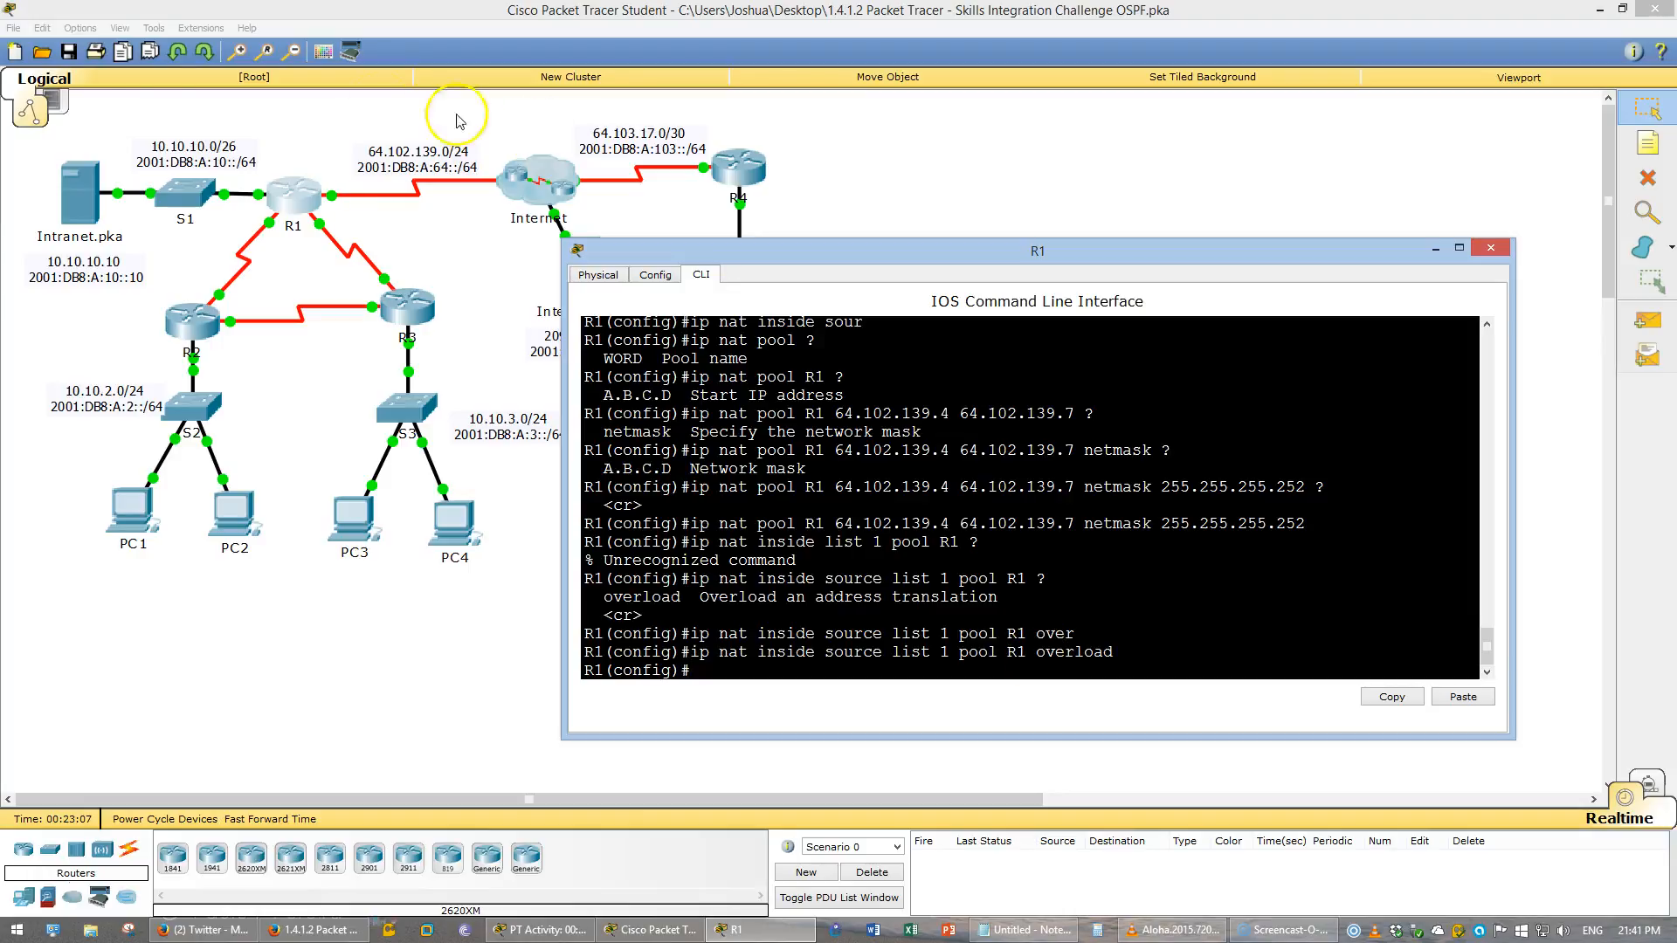
- Display a brief summary of R1's interfaces and IP addresses
left_click(332, 200)
left_click(299, 199)
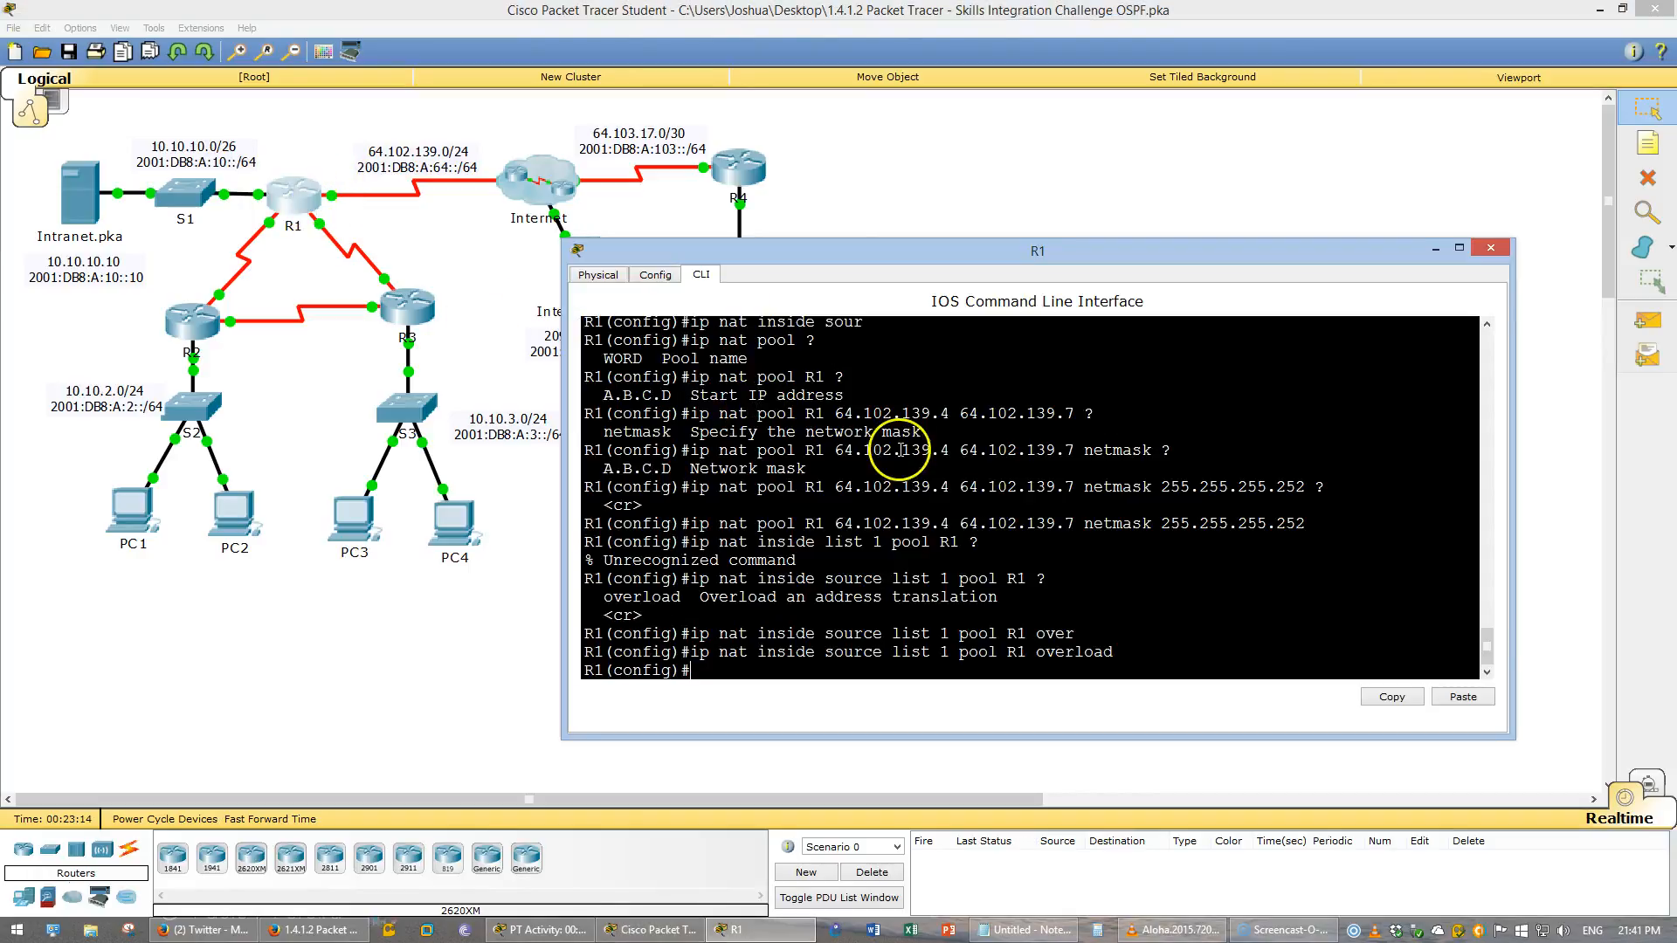
type("do show ip ")
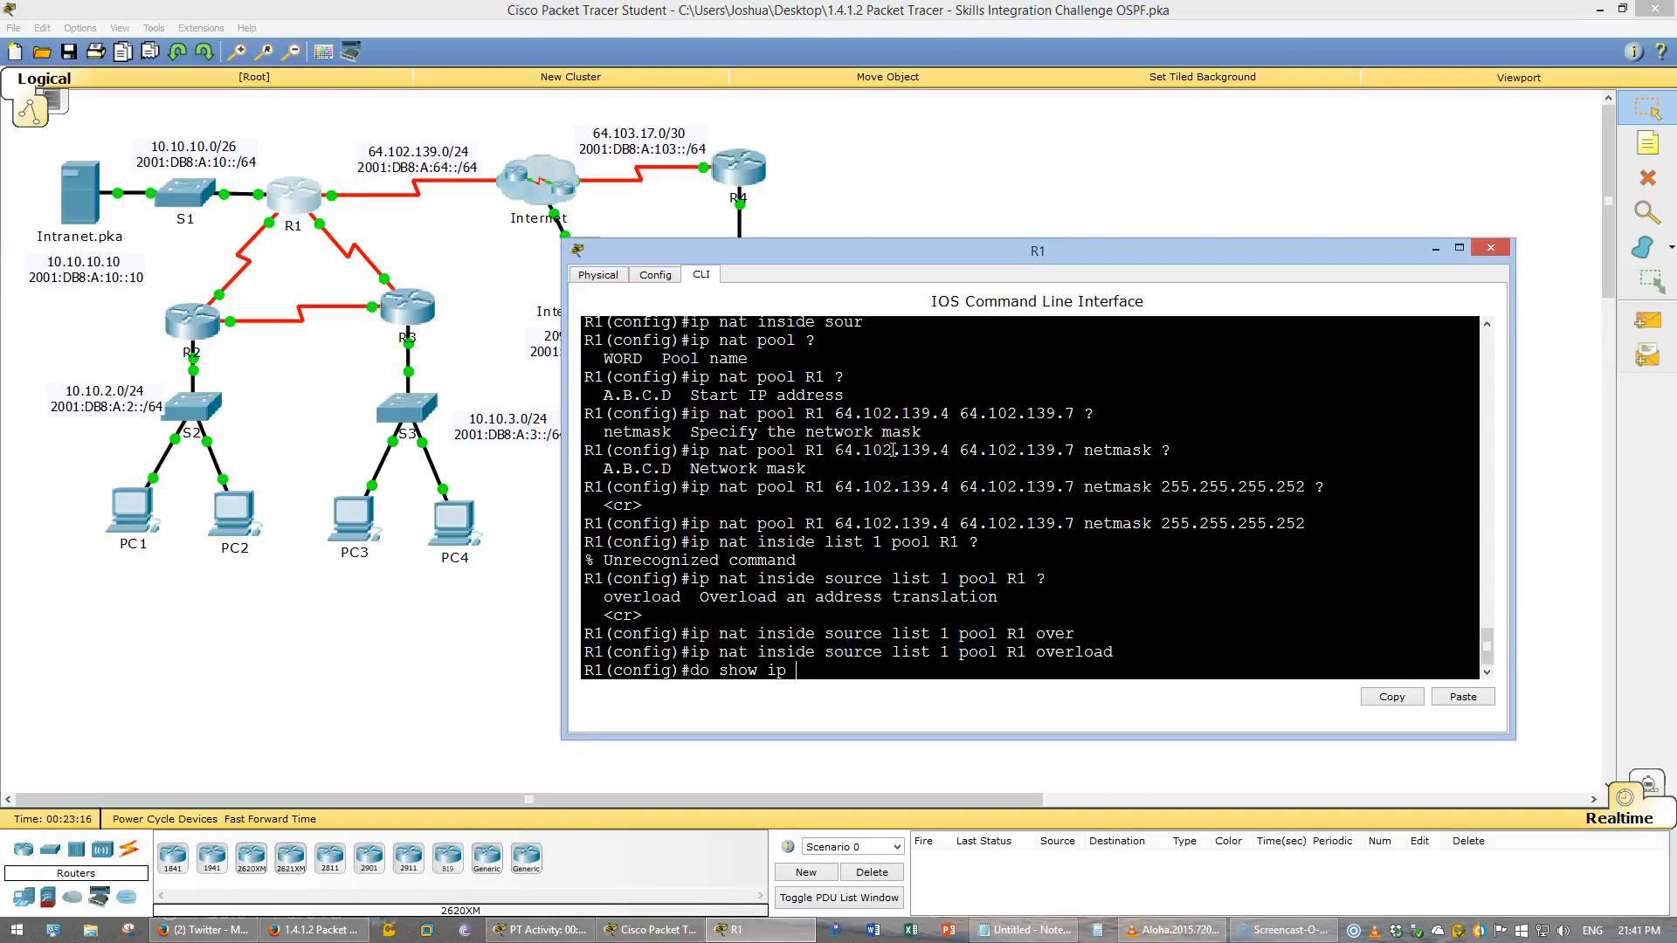
type("int b")
key("Return")
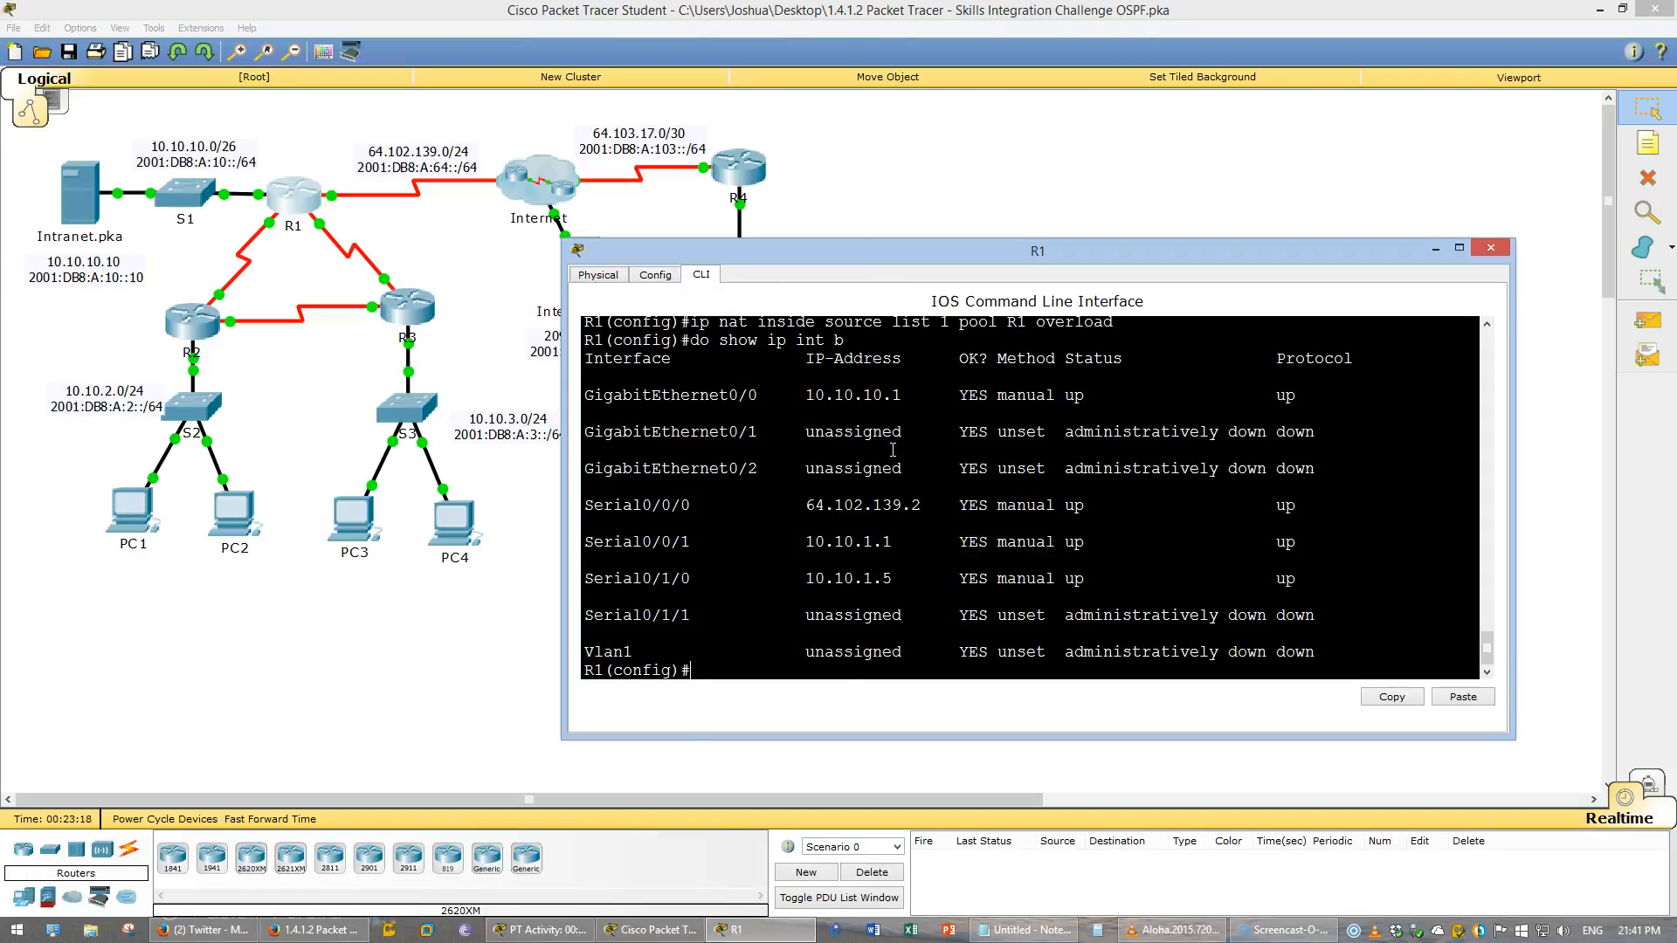
- Set R1's G0/0 as NAT inside and S0/0/0 as NAT outside
left_click_drag(562, 484, 332, 487)
left_click(869, 521)
type("i")
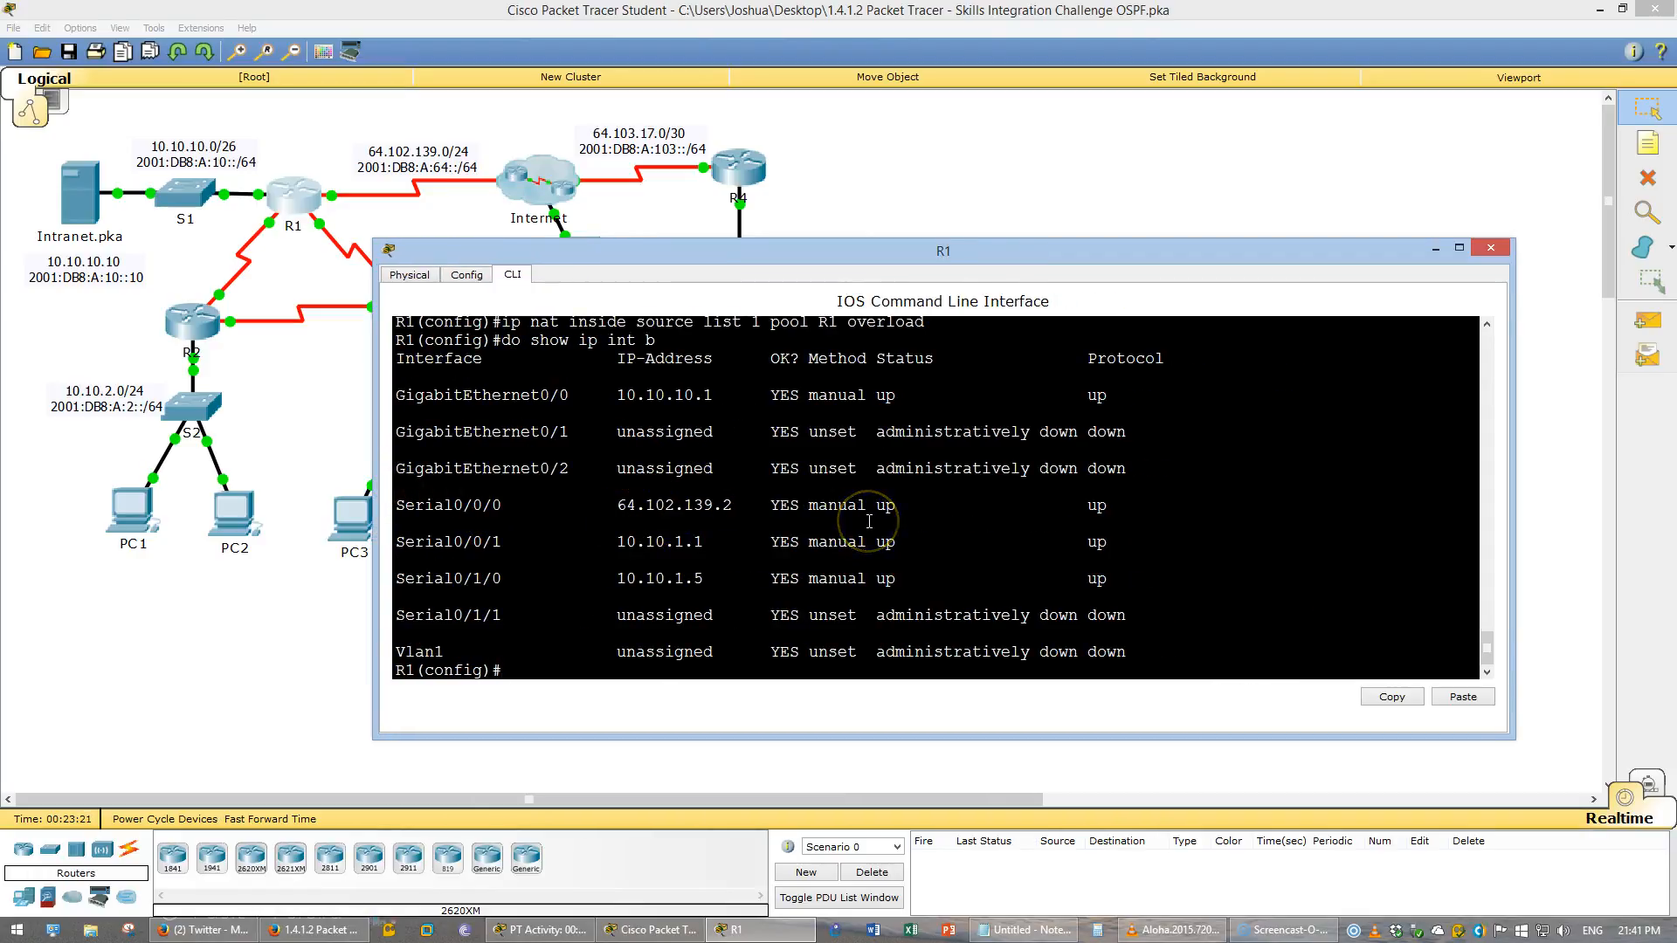
type("nt g0/0")
key("Return")
type("ip ")
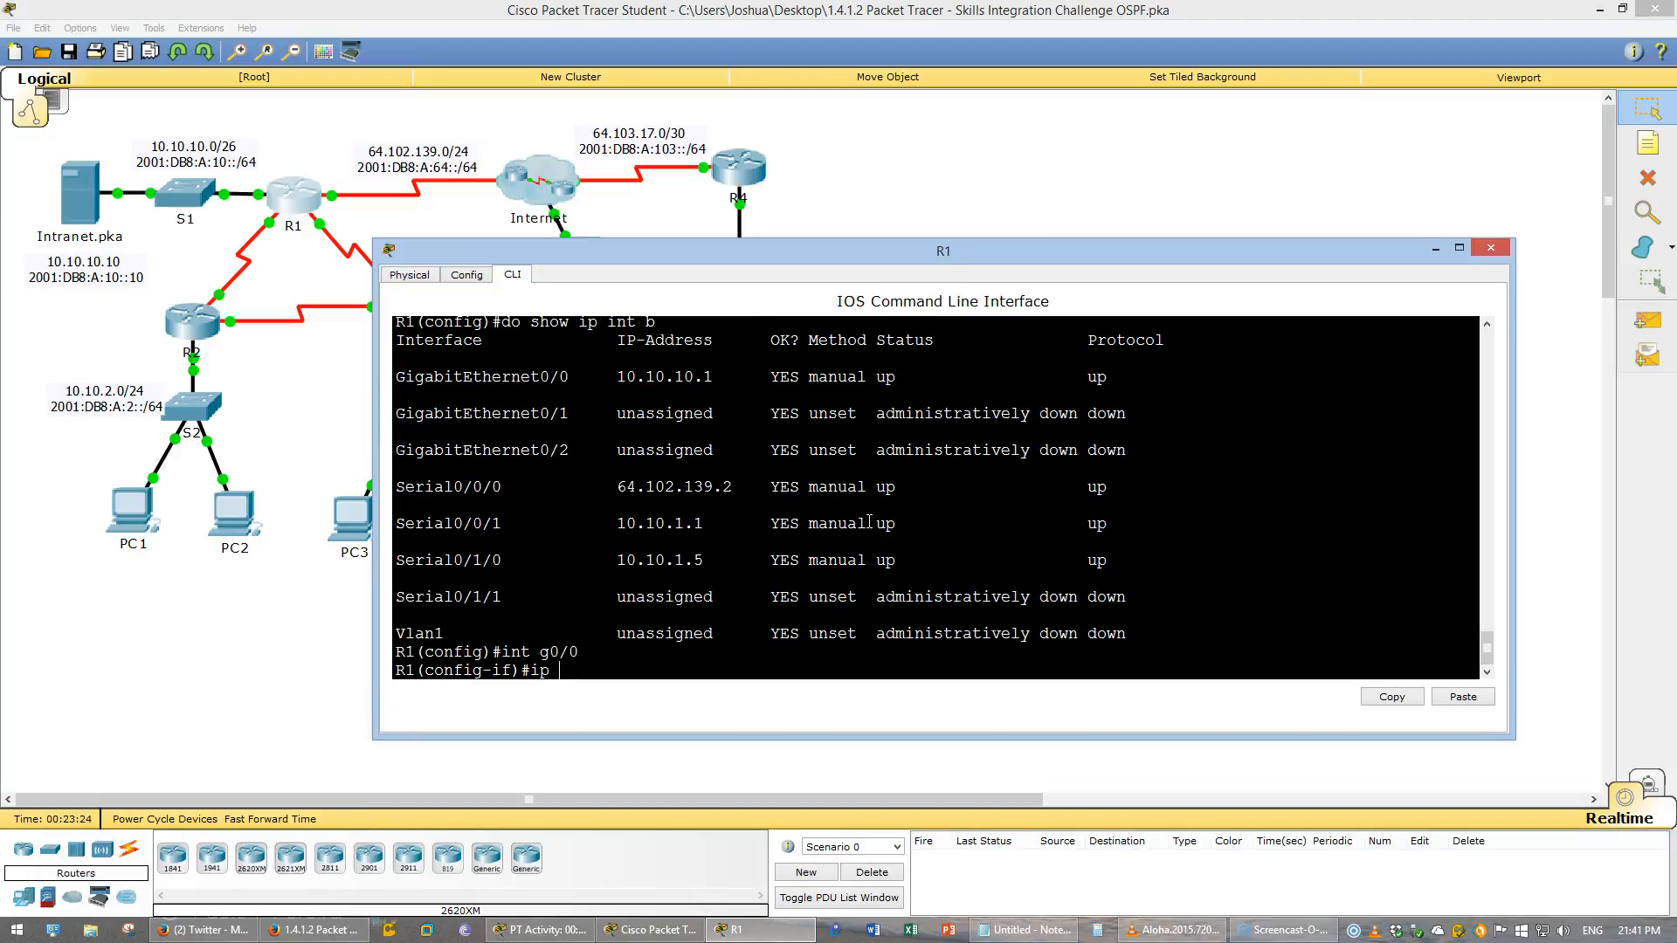
type("nat inside")
key("Return")
type("int s0/0/0")
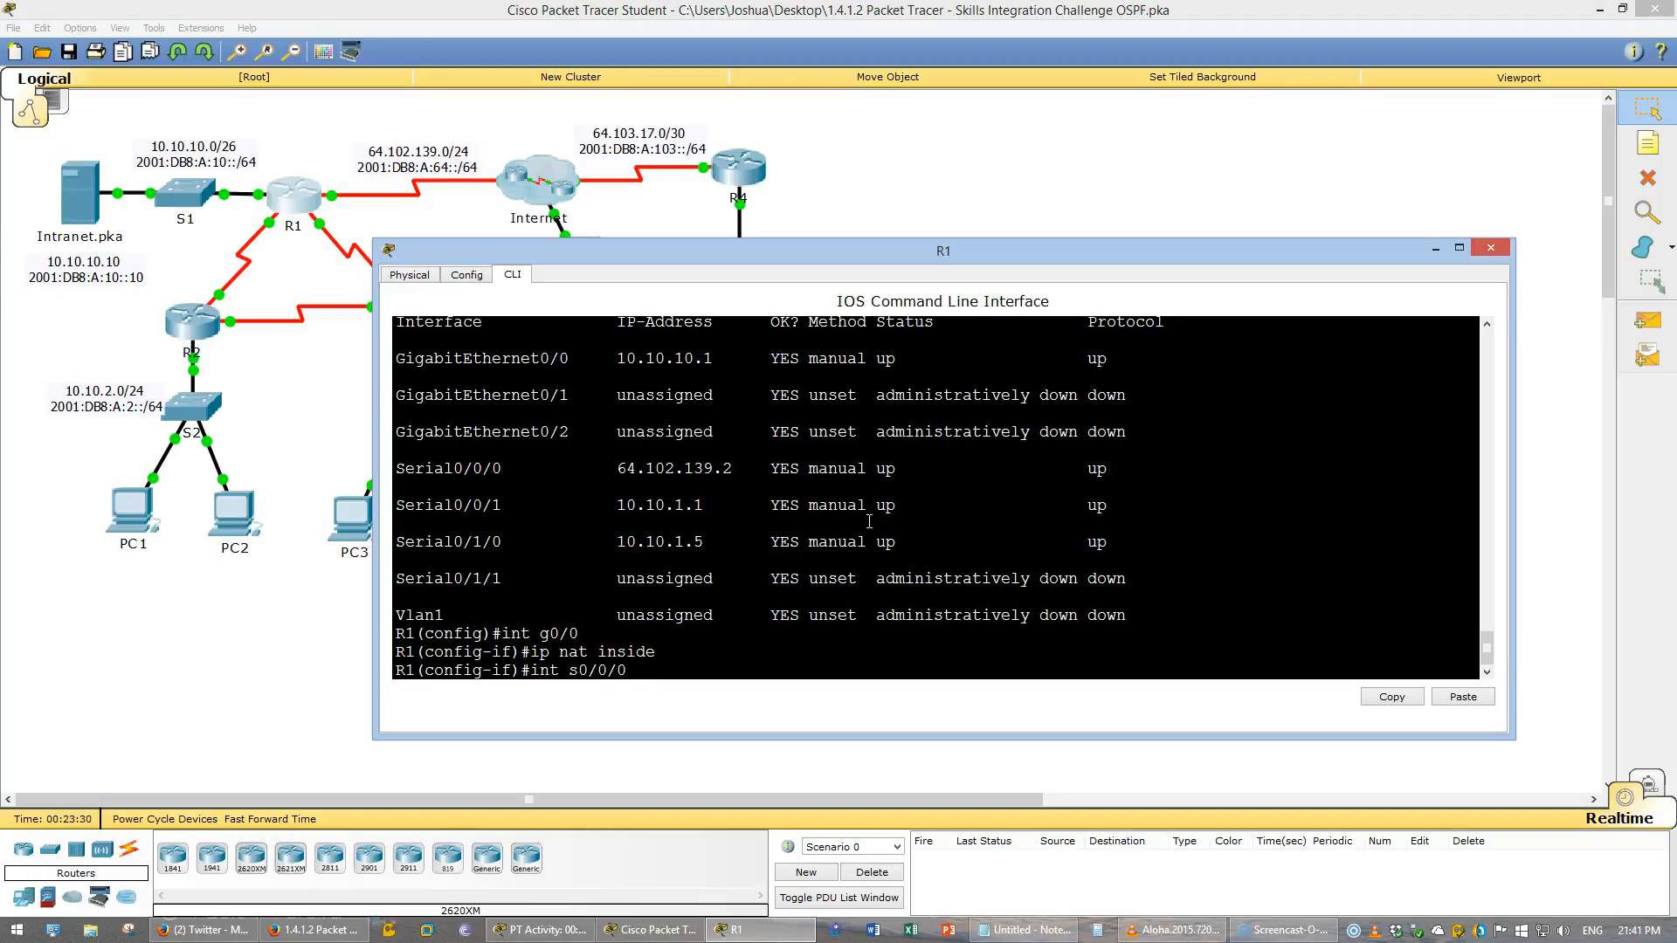
key("Return")
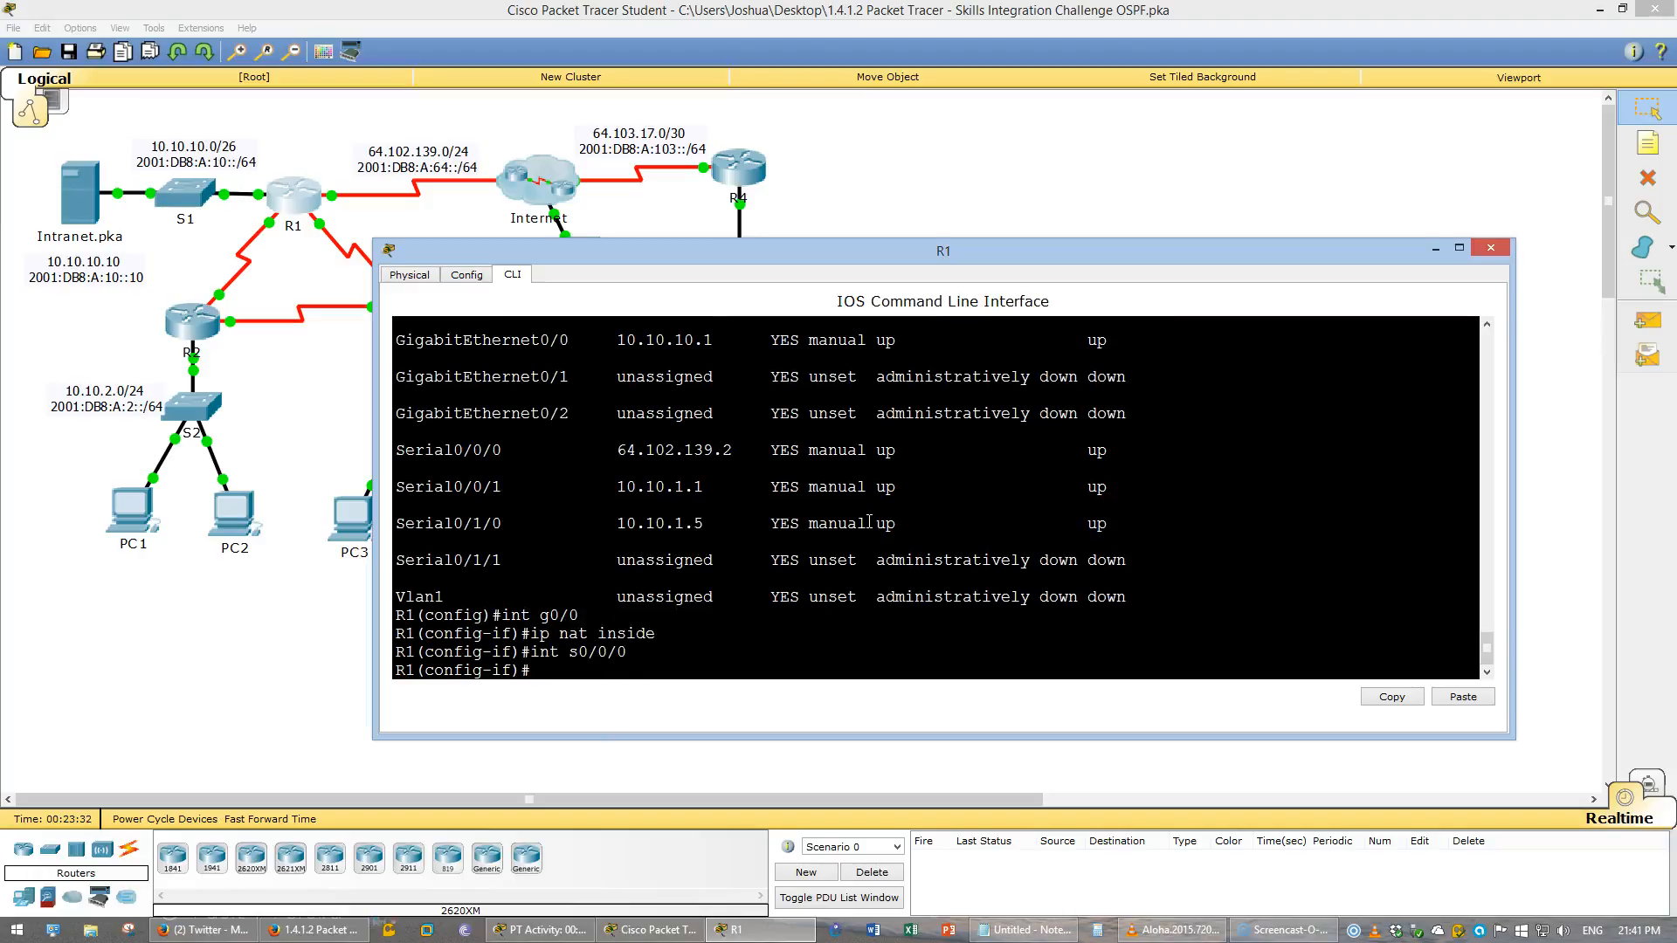
type("ip nat outside")
key("Return")
- Set R1's S0/0/1 and S0/1/0 as NAT inside, then save the running configuration
key("Up")
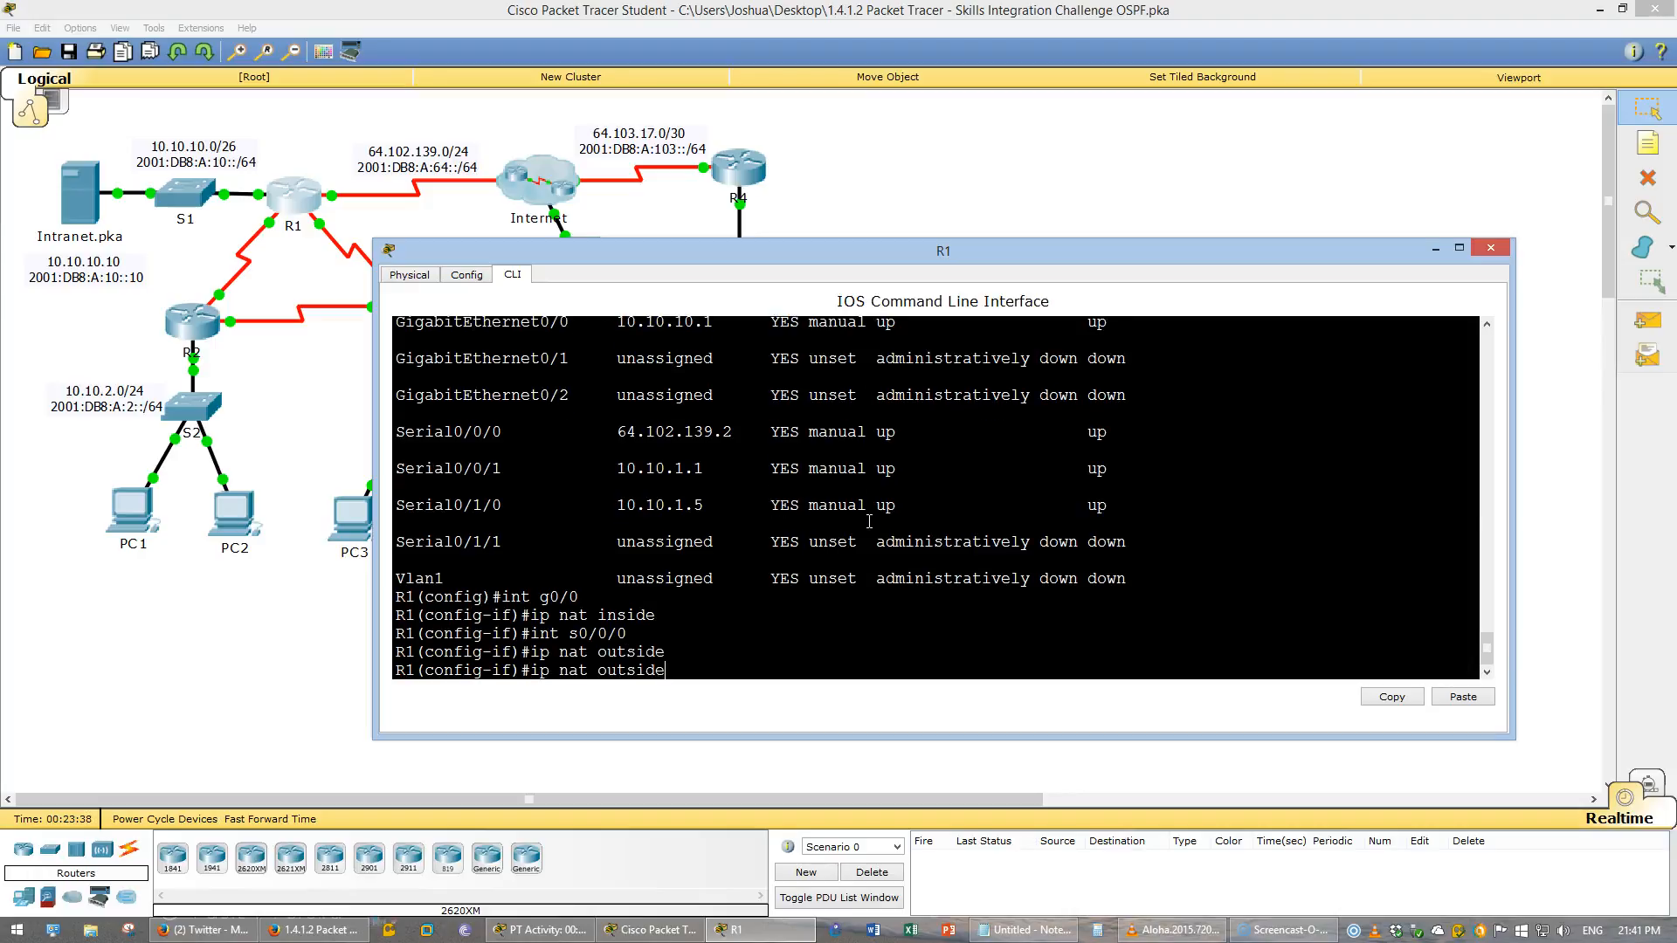
key("Up")
type("1")
key("Return")
key("Up")
key("Up")
key("Up")
key("Up")
key("Return")
key("Up")
key("Up")
key("Up")
key("Up")
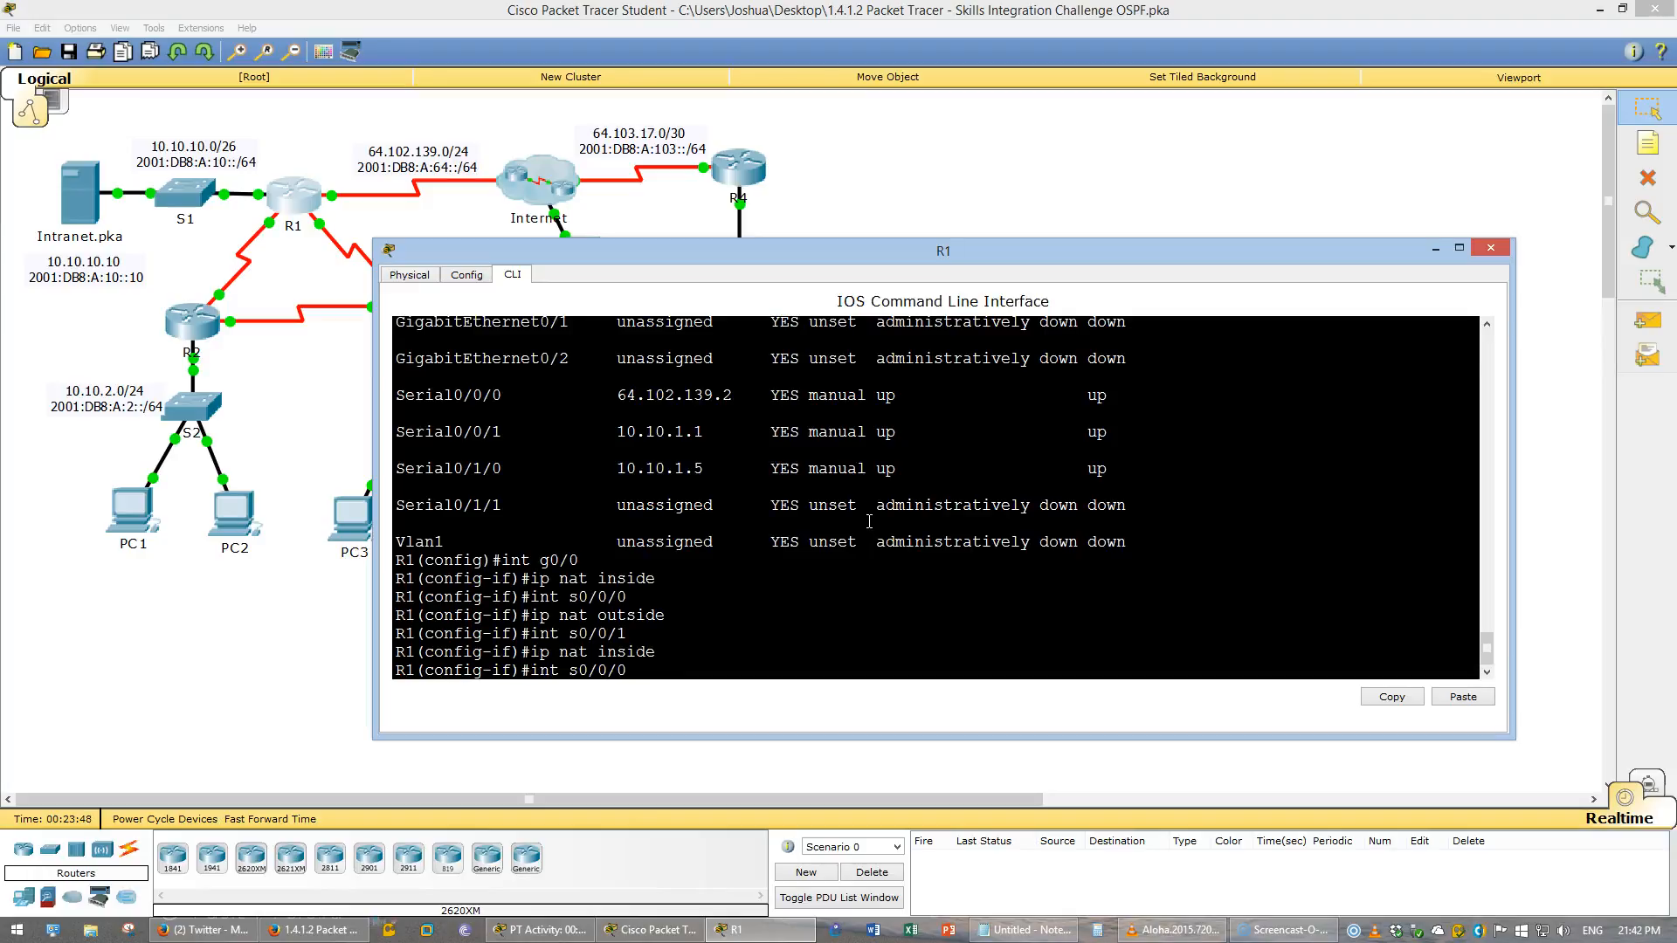
key("BackSpace")
type("1")
key("Return")
key("Up")
key("Up")
key("Return")
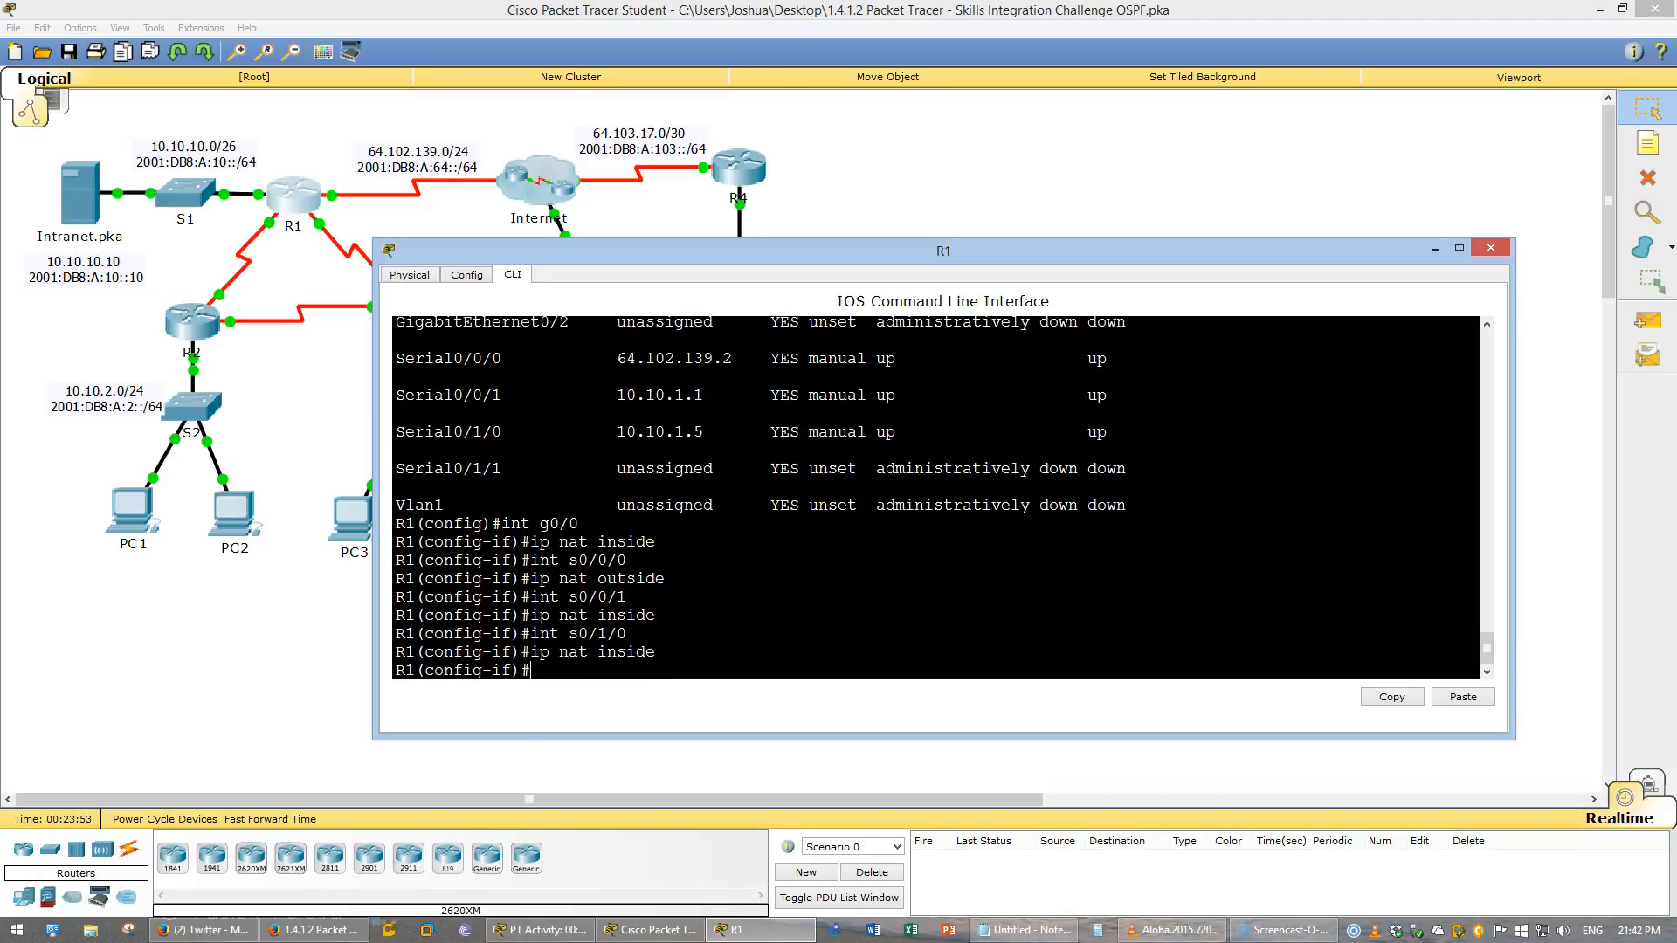
type("do wr")
key("Return")
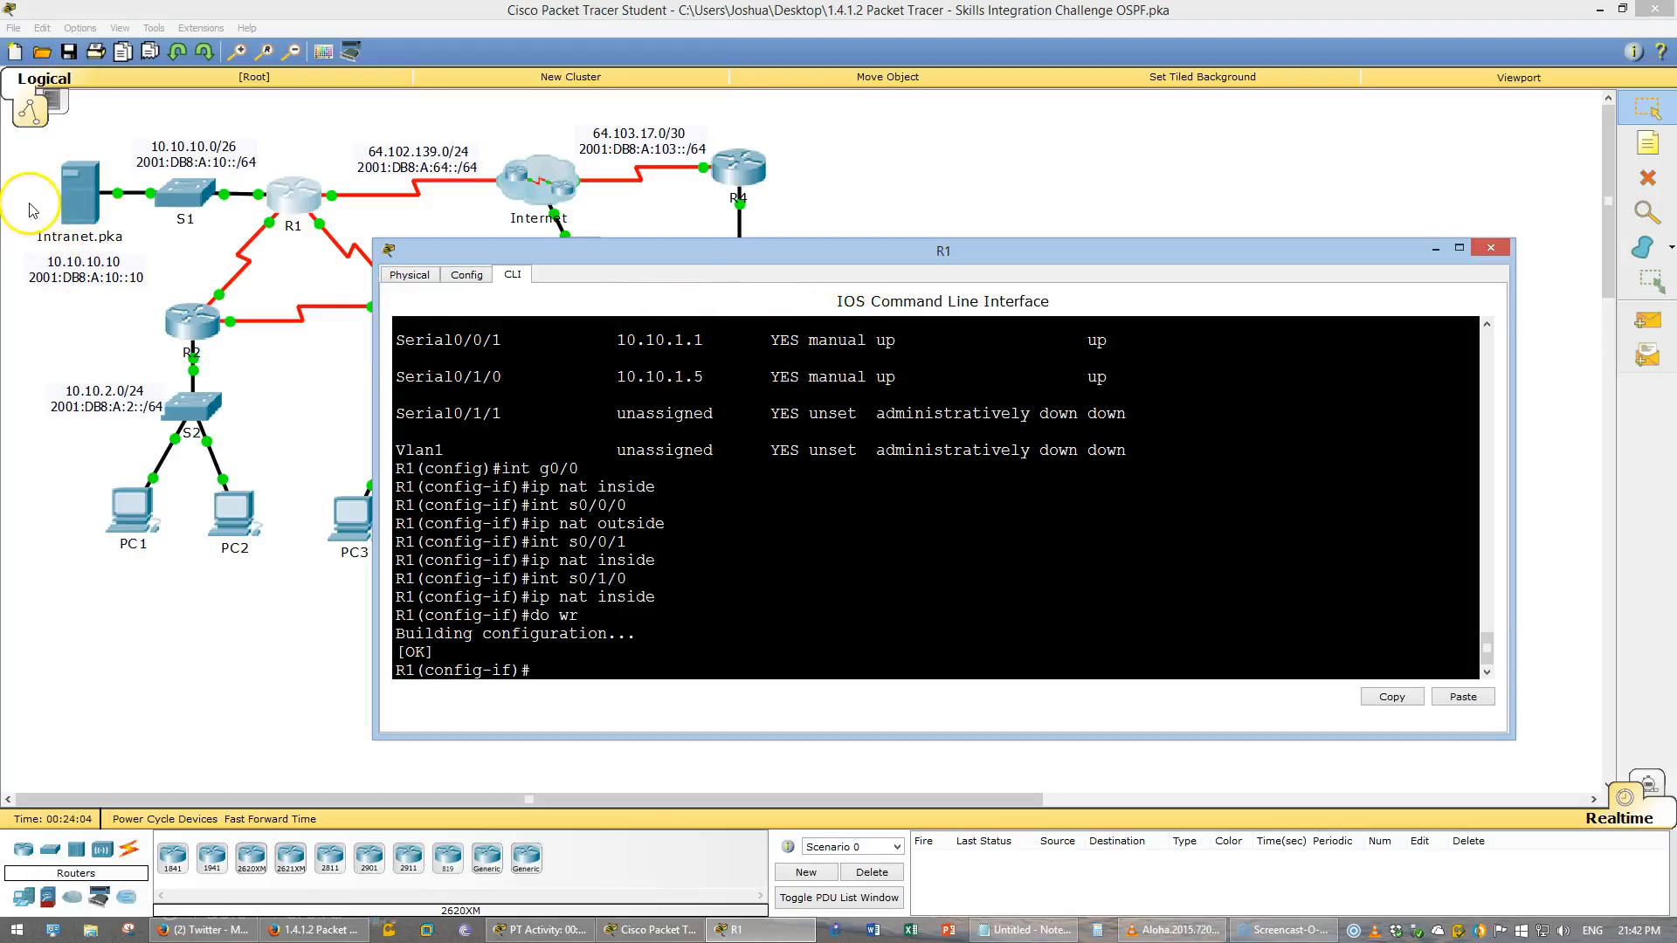
- Reopen R1's CLI, leave interface configuration, and start a static TCP NAT statement mapping 10.10.10.10 port 80 to 64.102.139.2
left_click(74, 197)
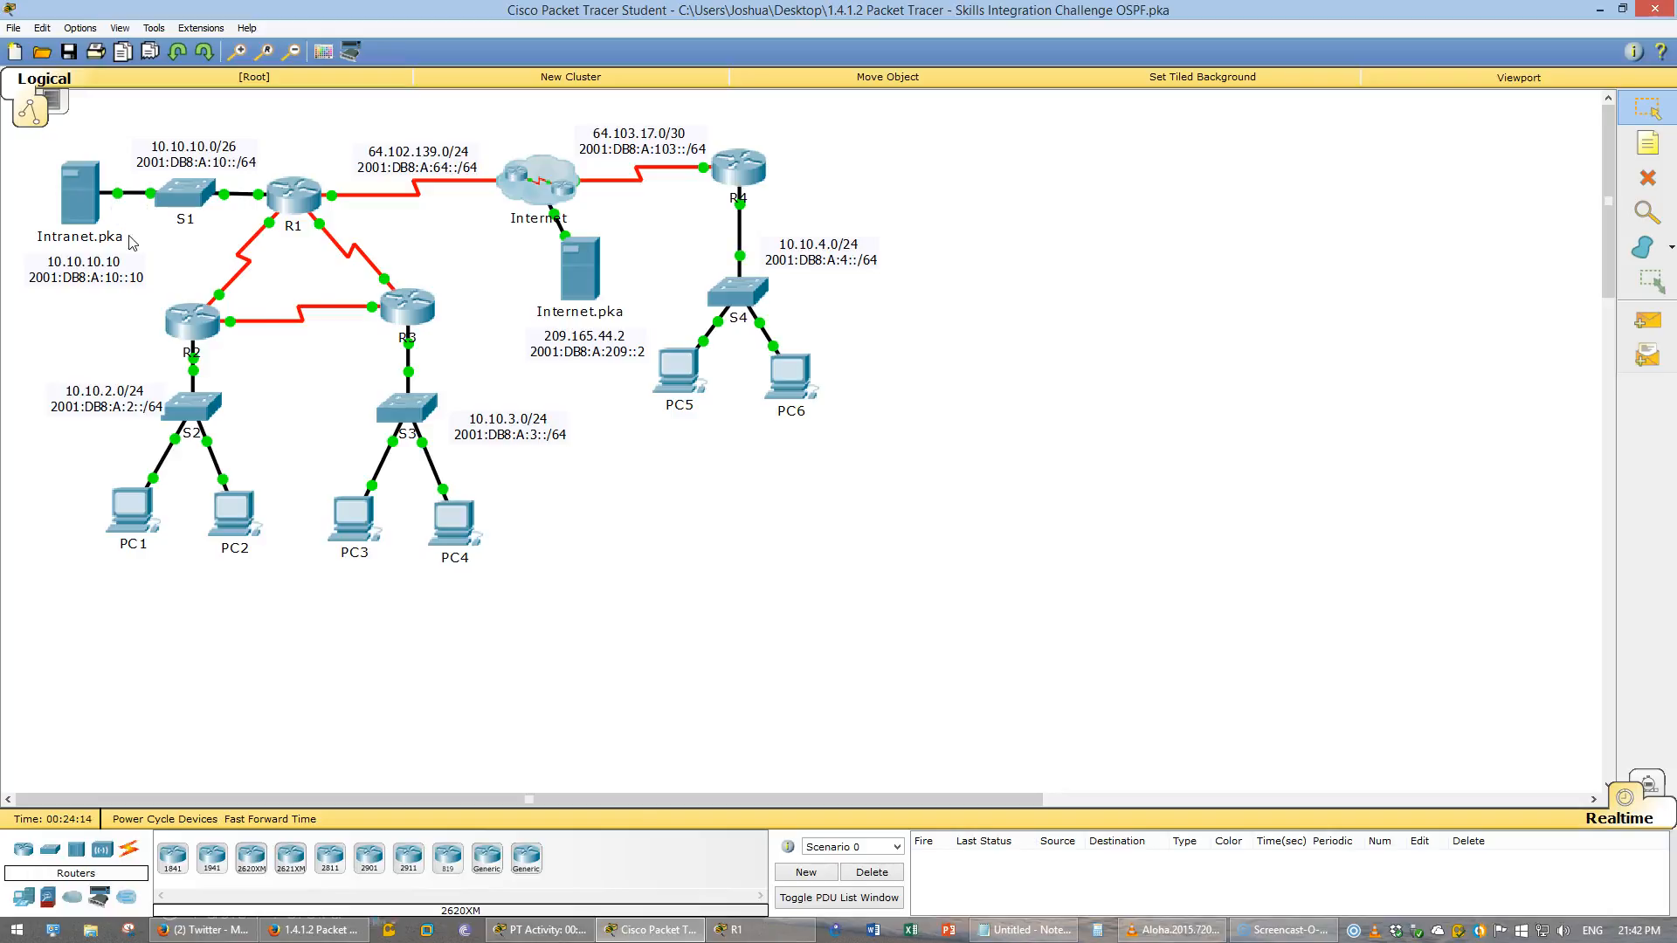
left_click(860, 598)
left_click(291, 190)
type("exit")
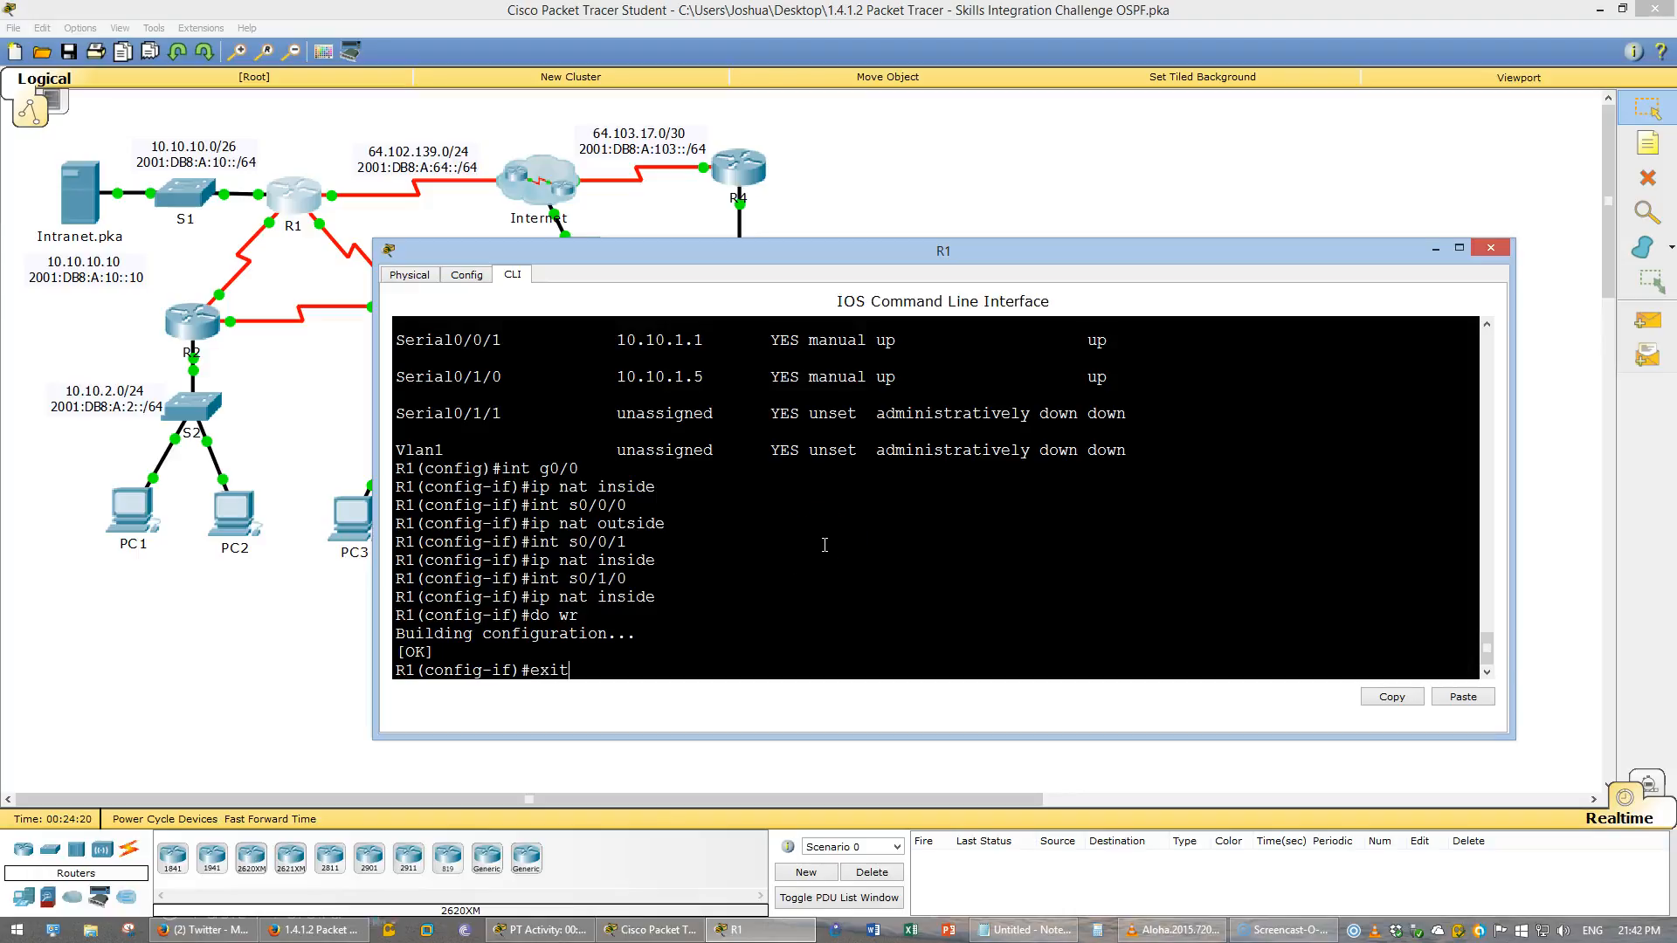
key("Return")
type("ip nat")
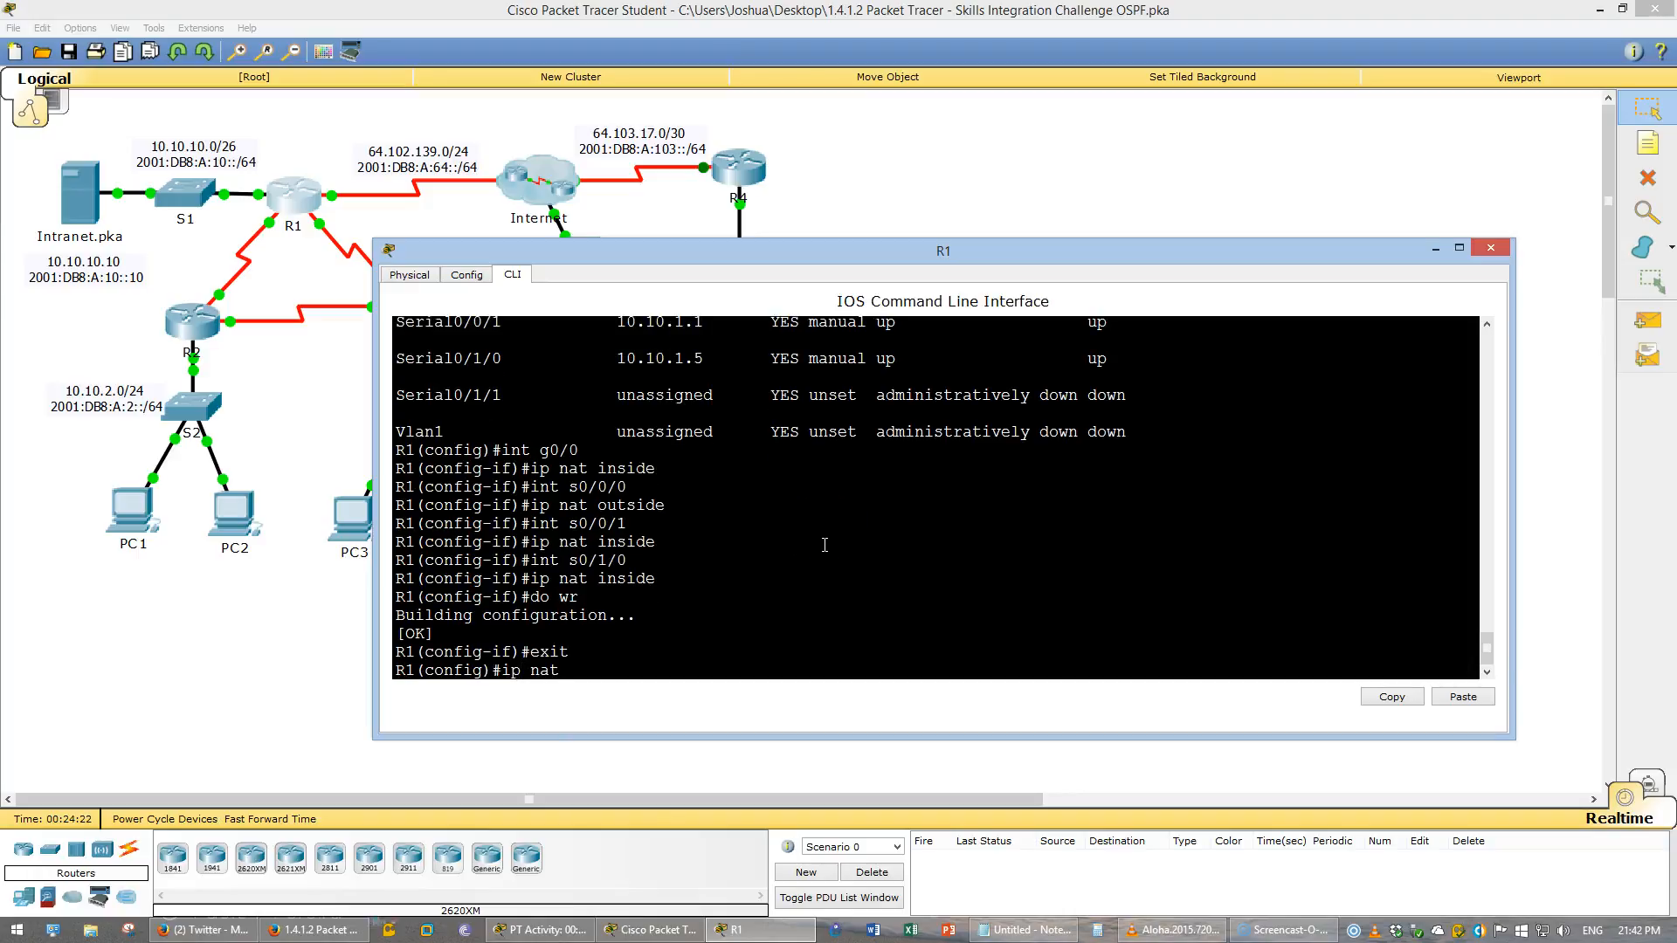
key("Tab")
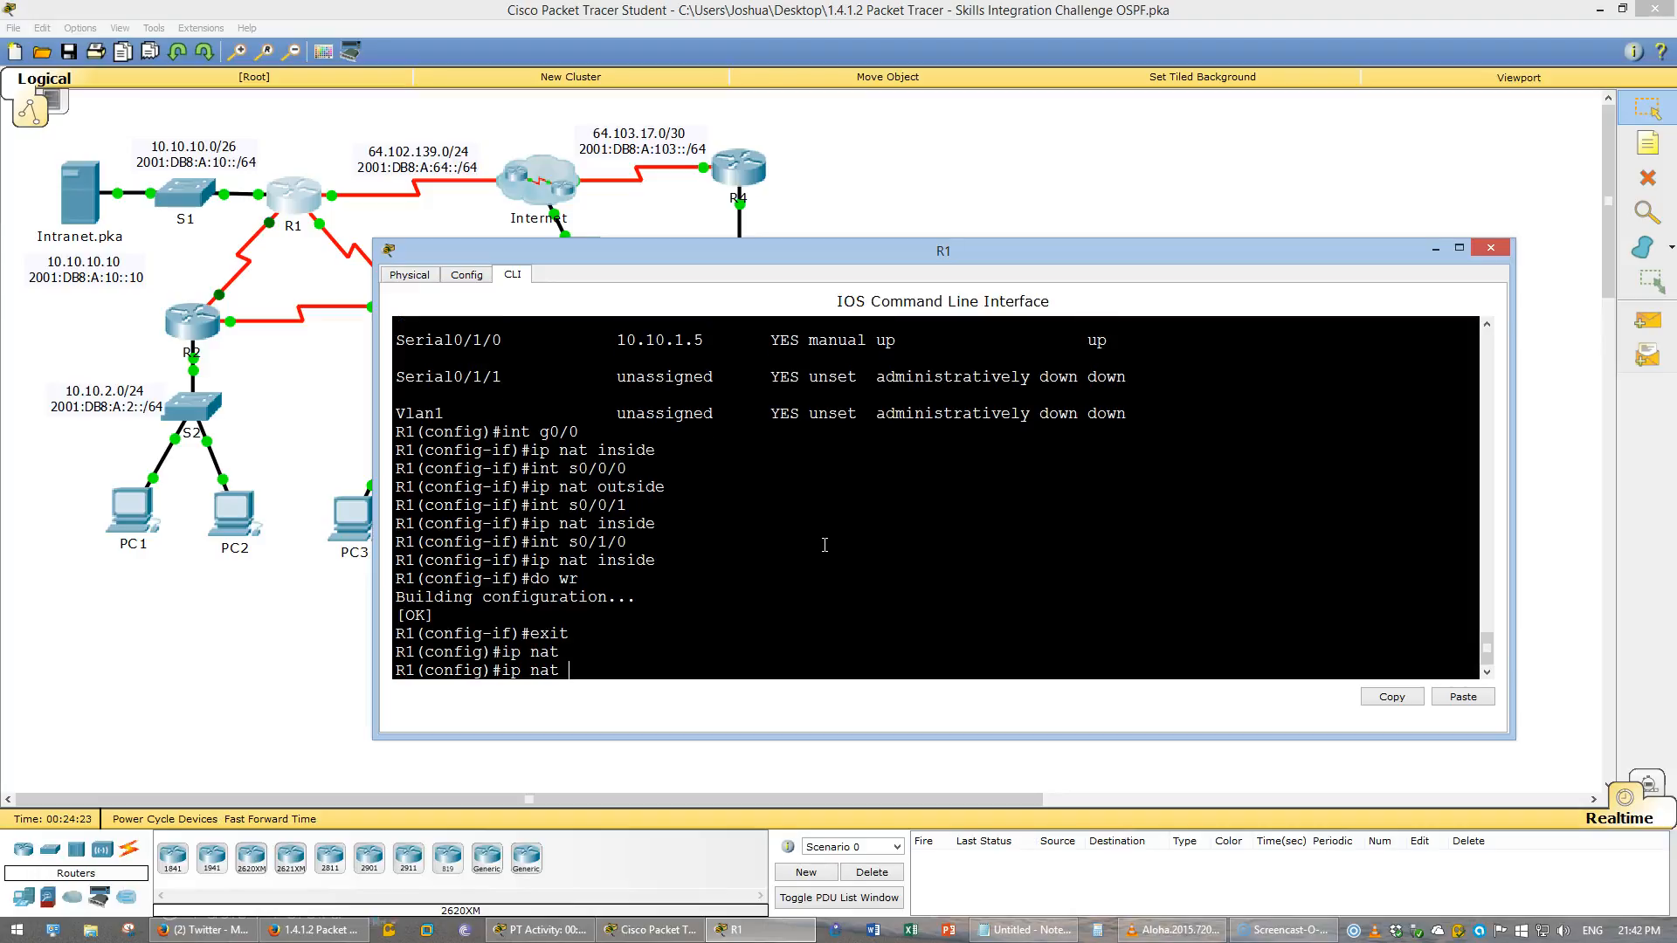
type("ins")
key("Tab")
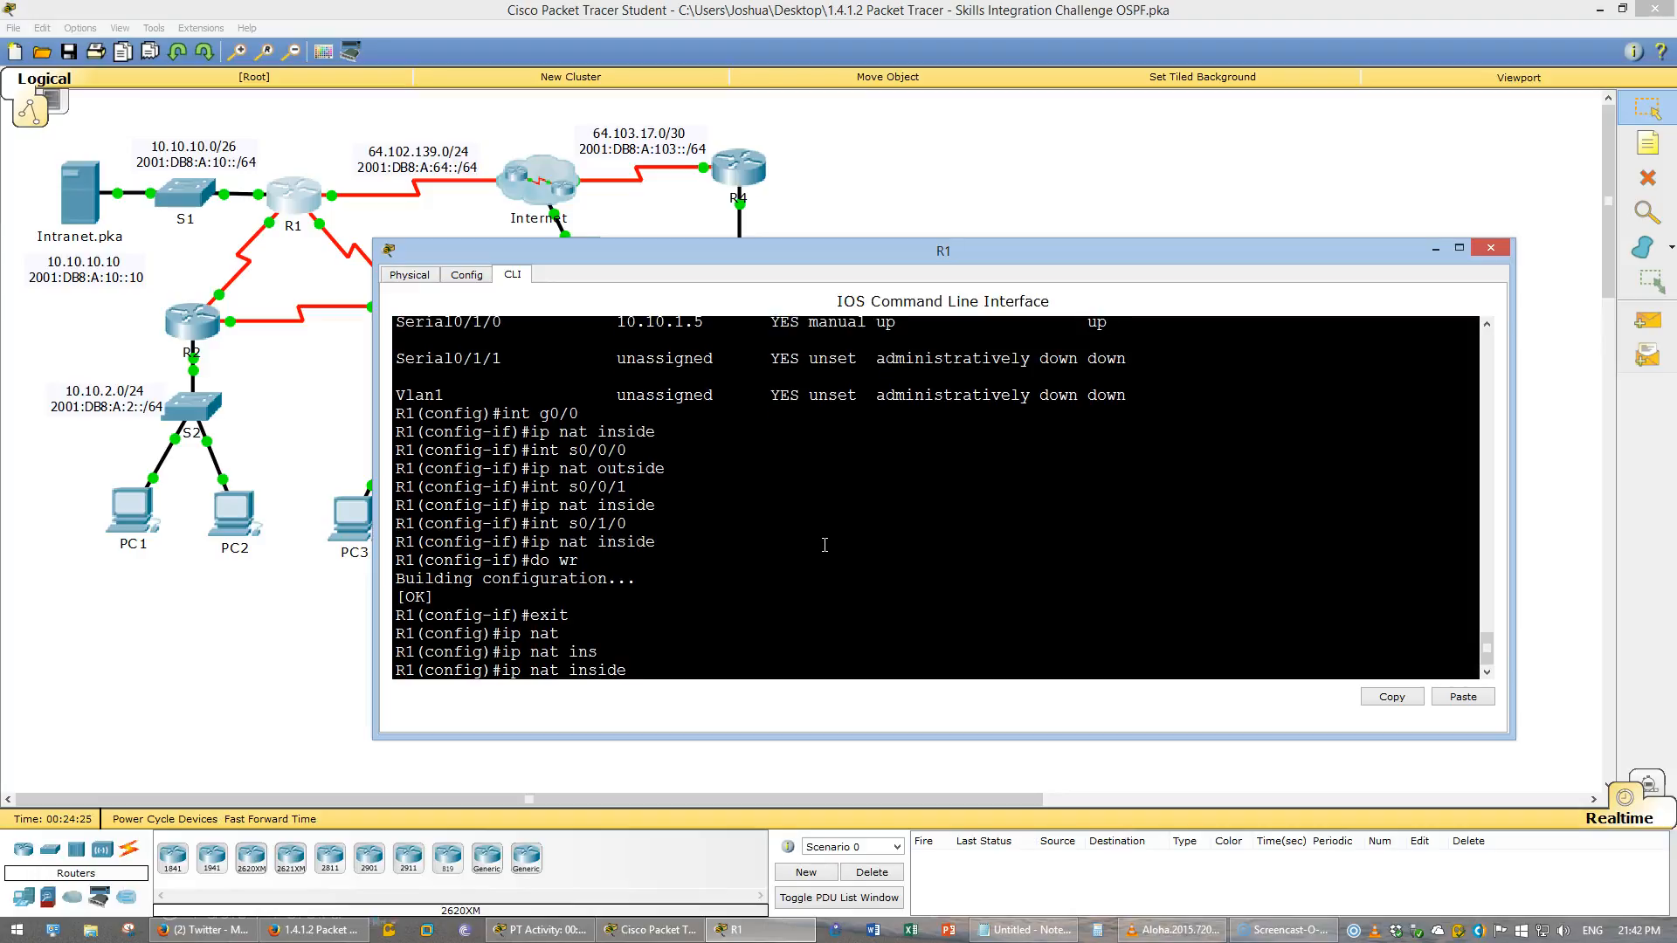
type("sour")
key("Tab")
type("st")
key("Tab")
type("?")
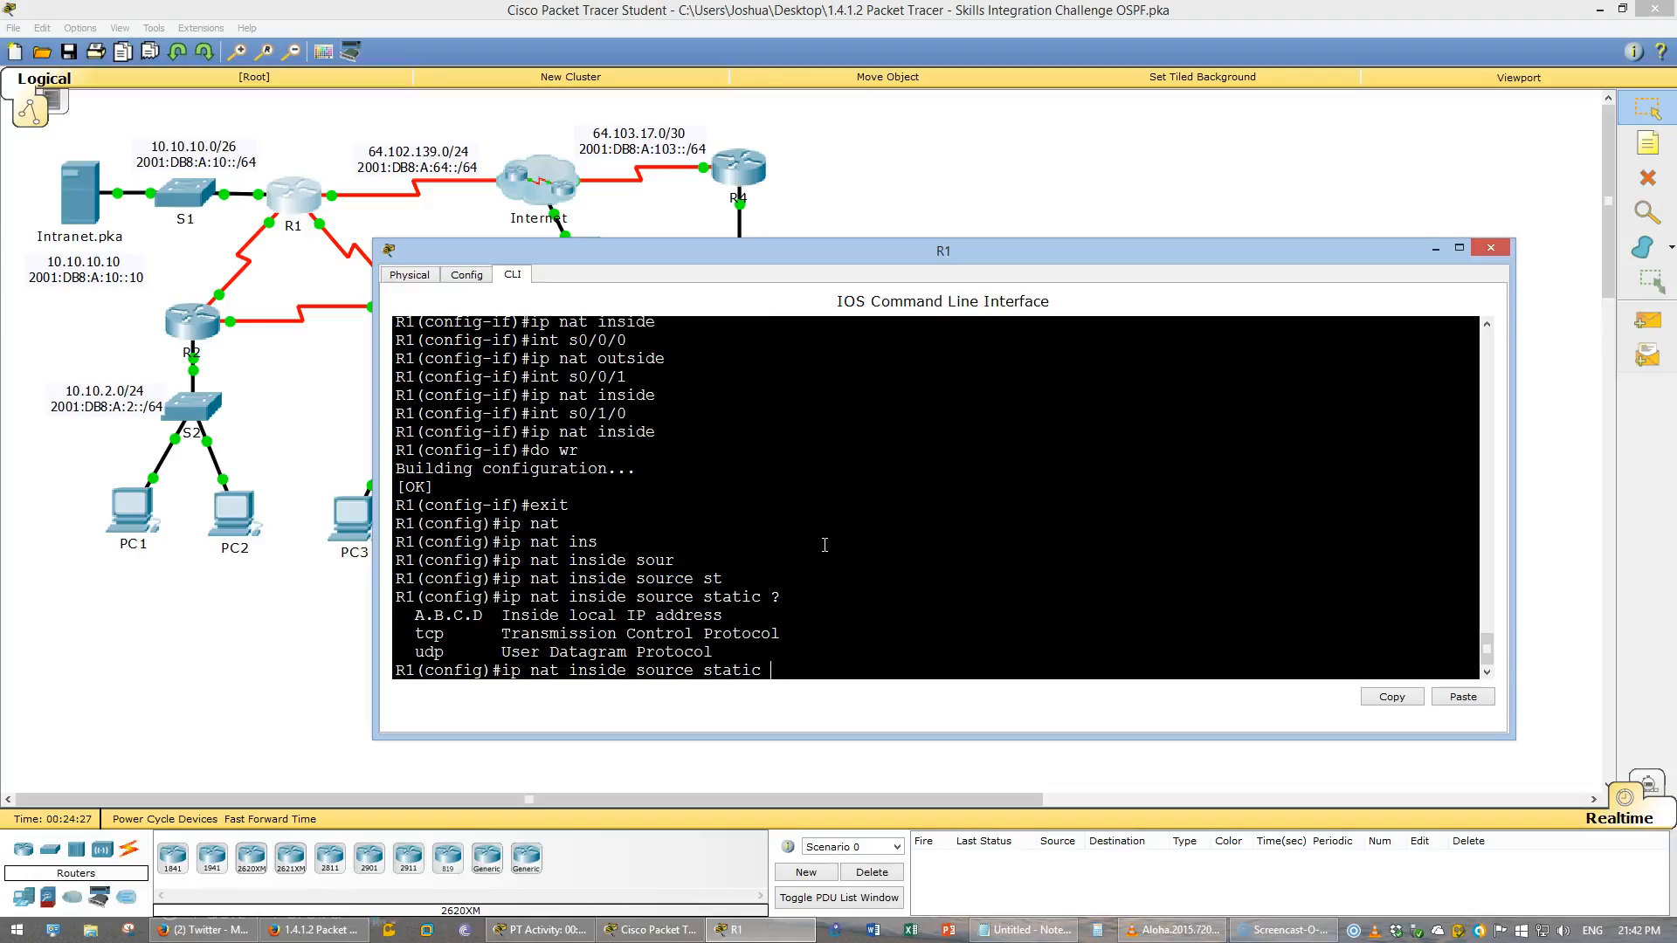
type("tcp ")
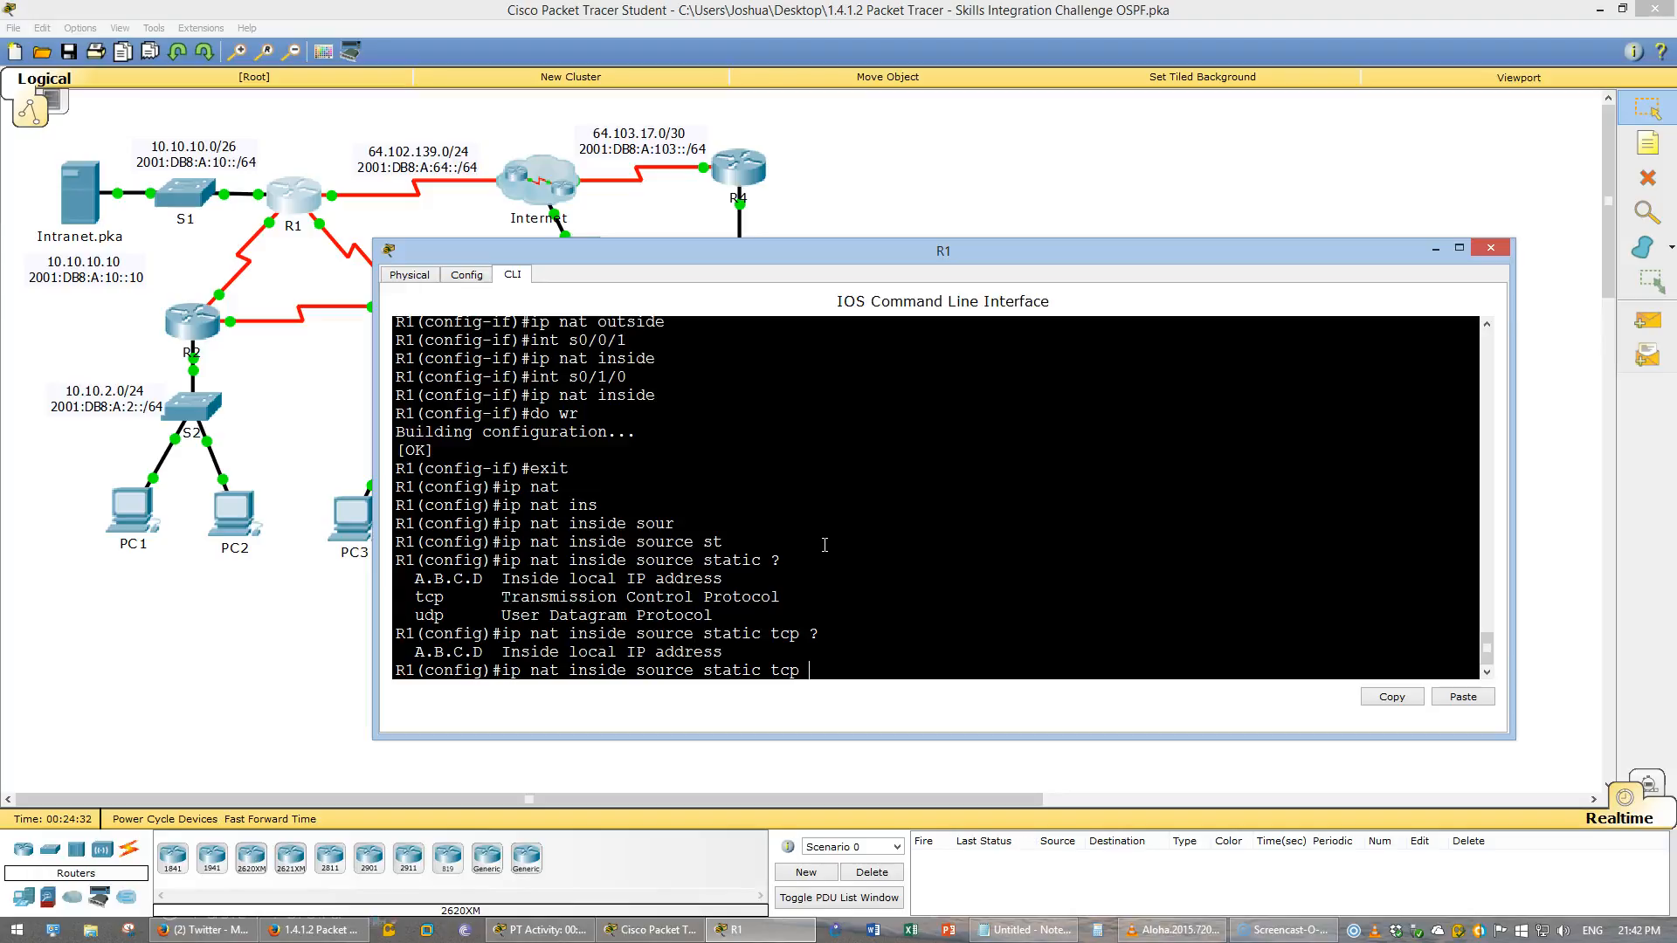
type("?10.10.10.")
type("10")
type(" ?")
type("80")
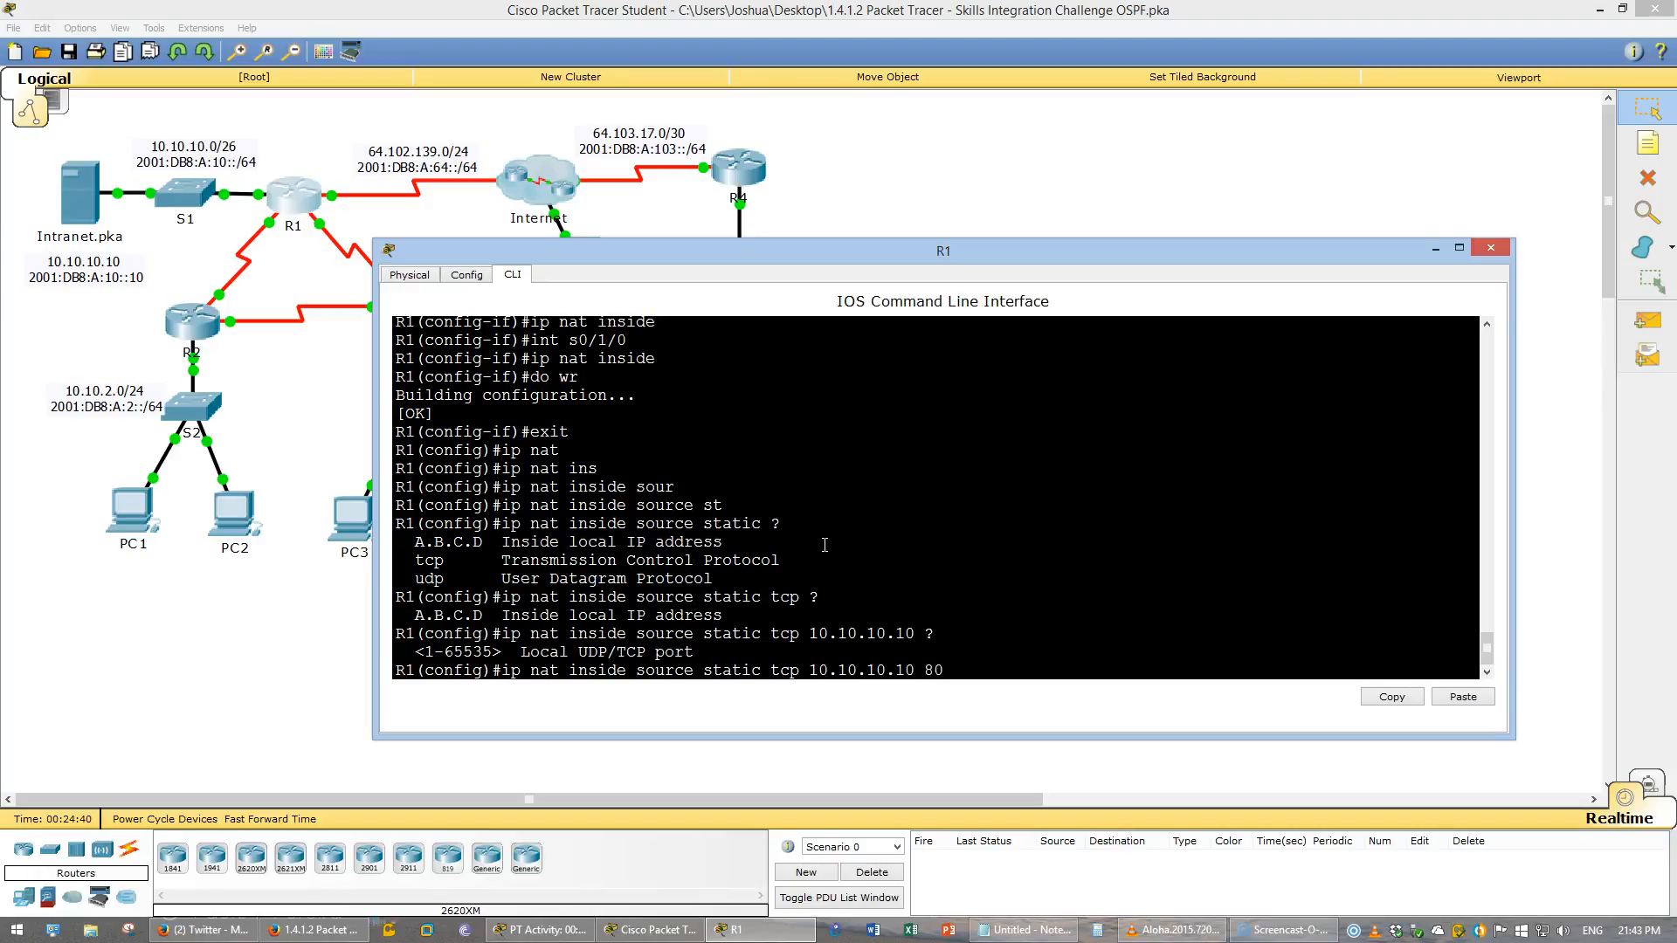
type(" ?")
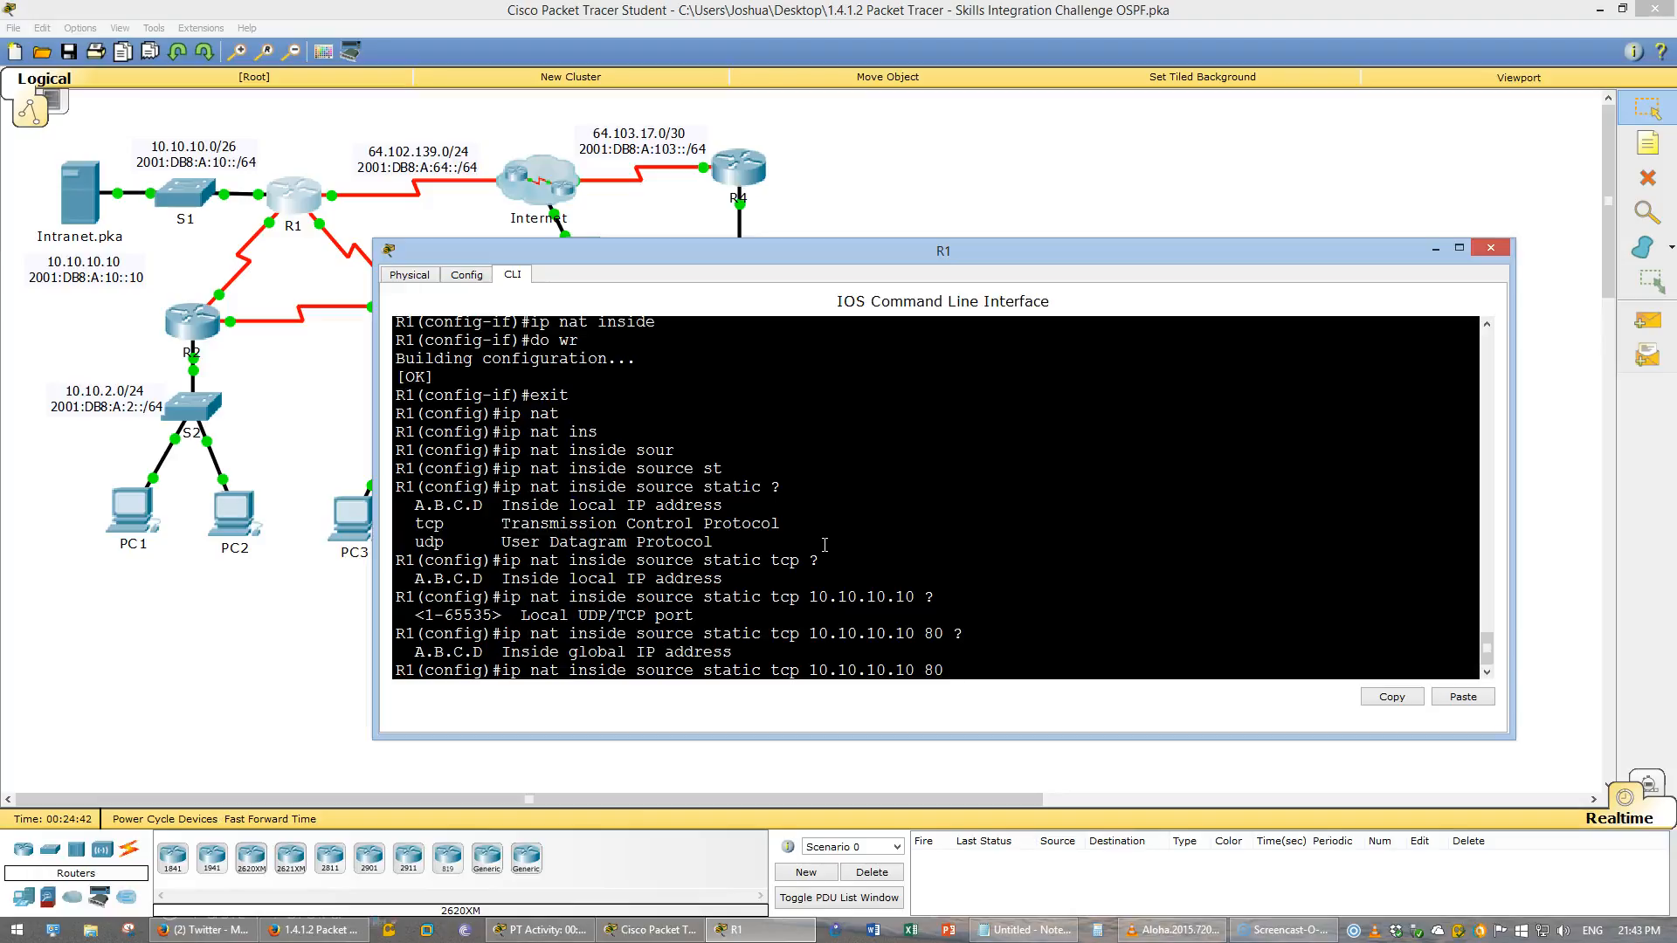
type("64.102.139.2")
- Review the instructions for R1's static NAT and default routing requirements
left_click(349, 931)
scroll(594, 687, "down", 3)
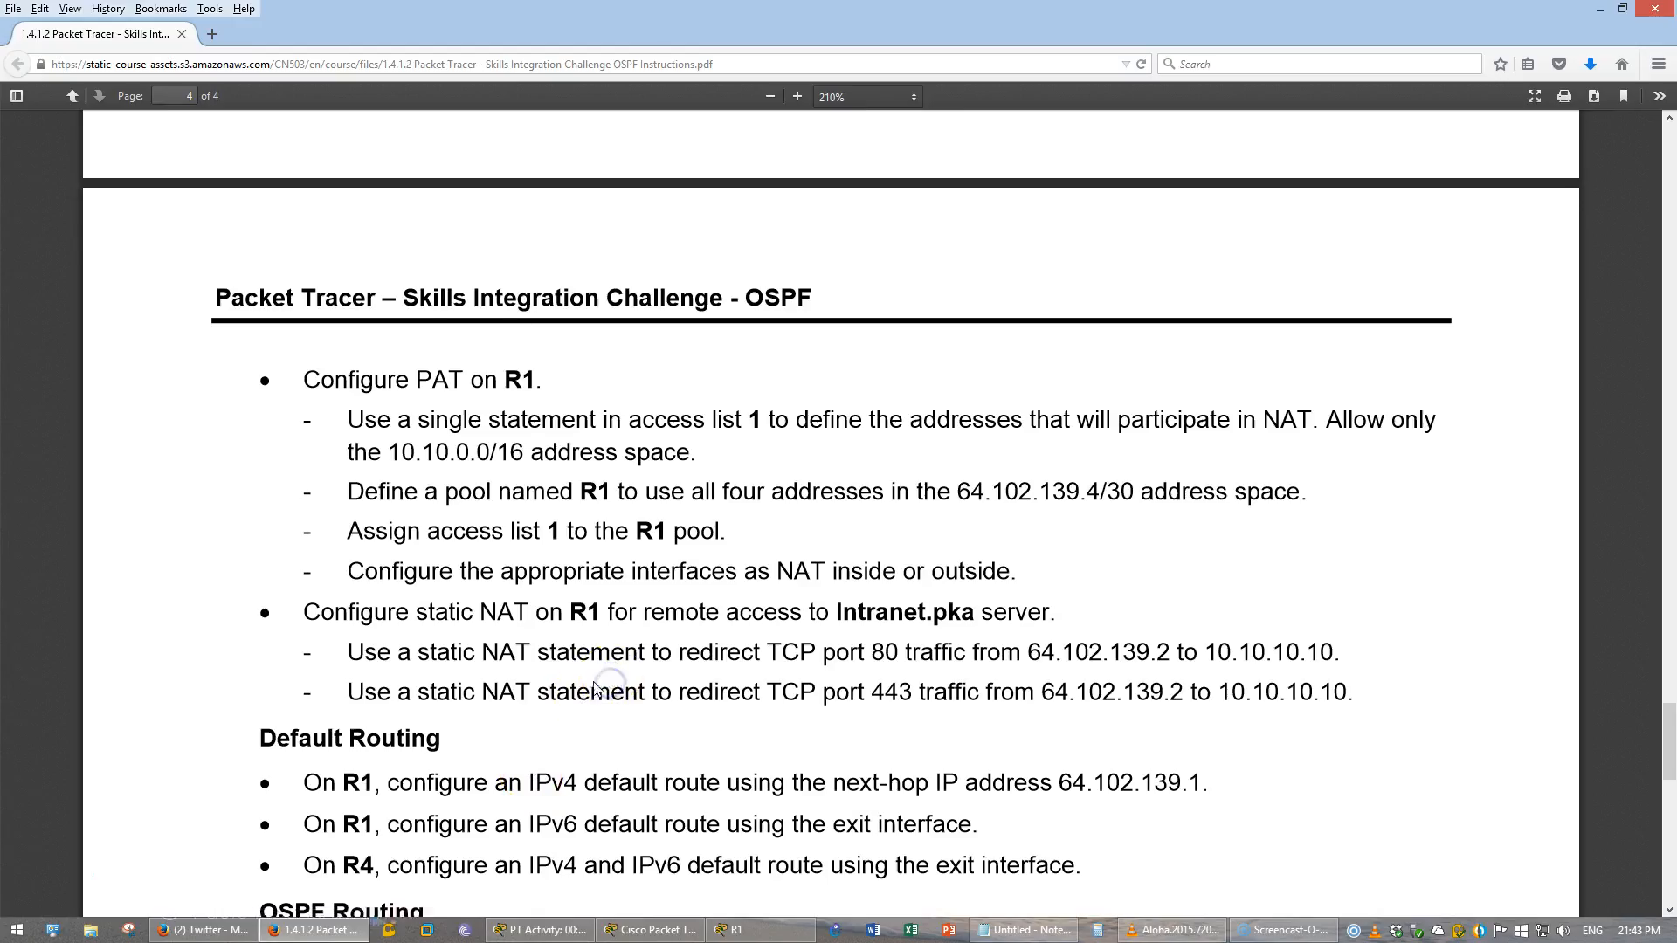
scroll(595, 689, "down", 2)
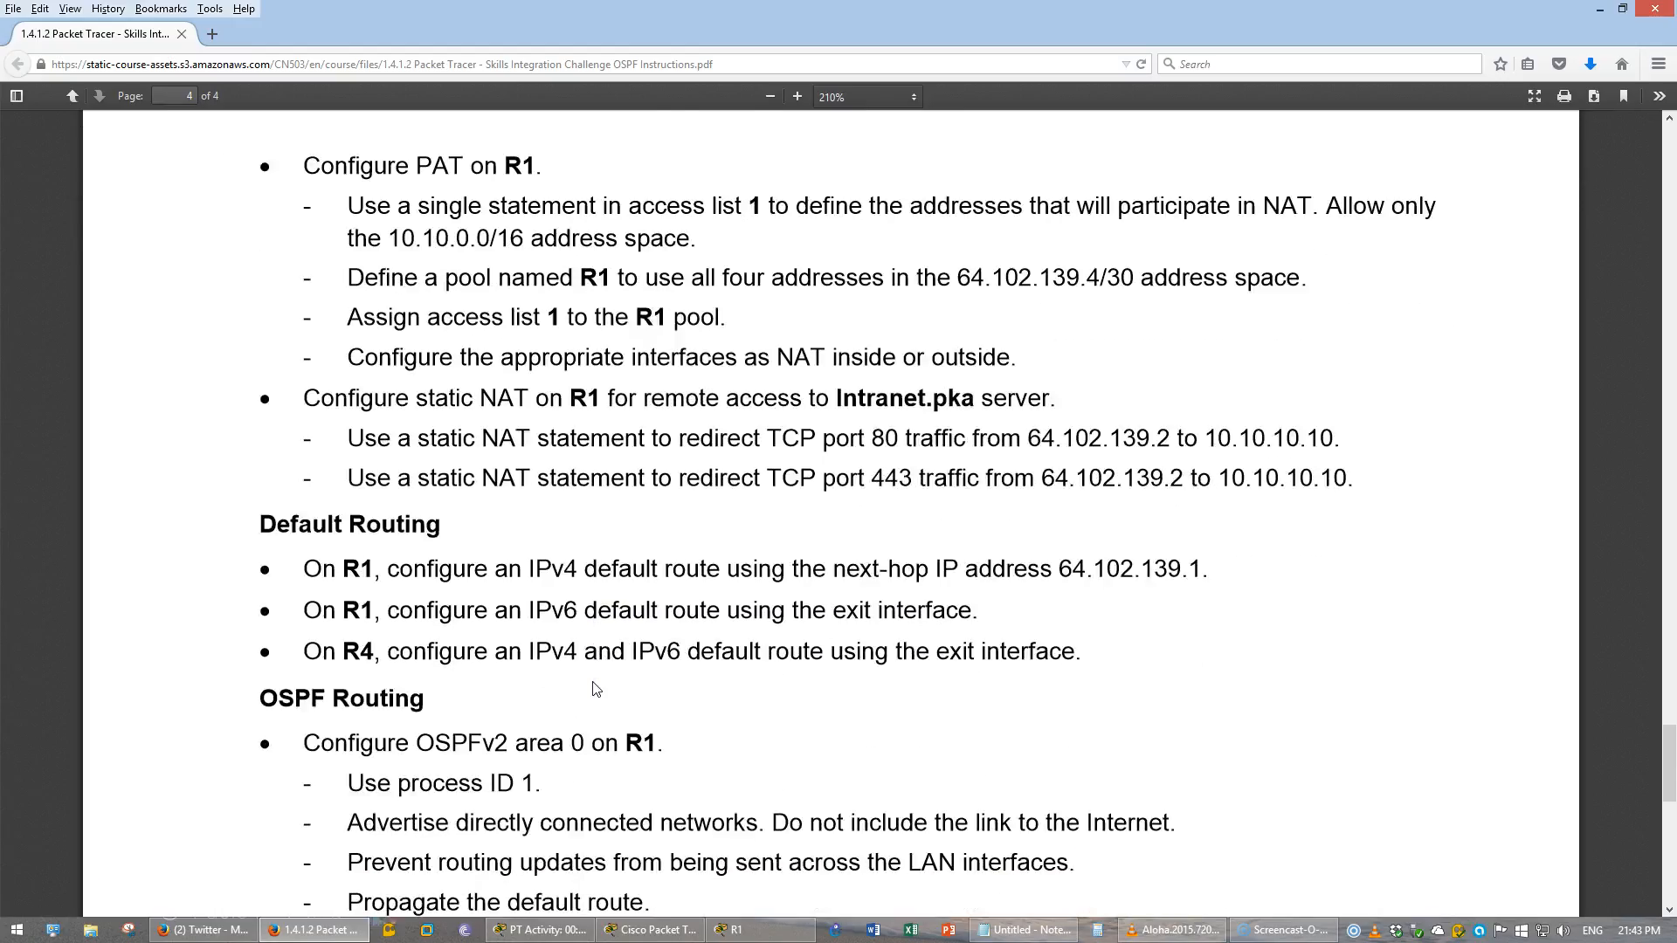
scroll(594, 688, "down", 1)
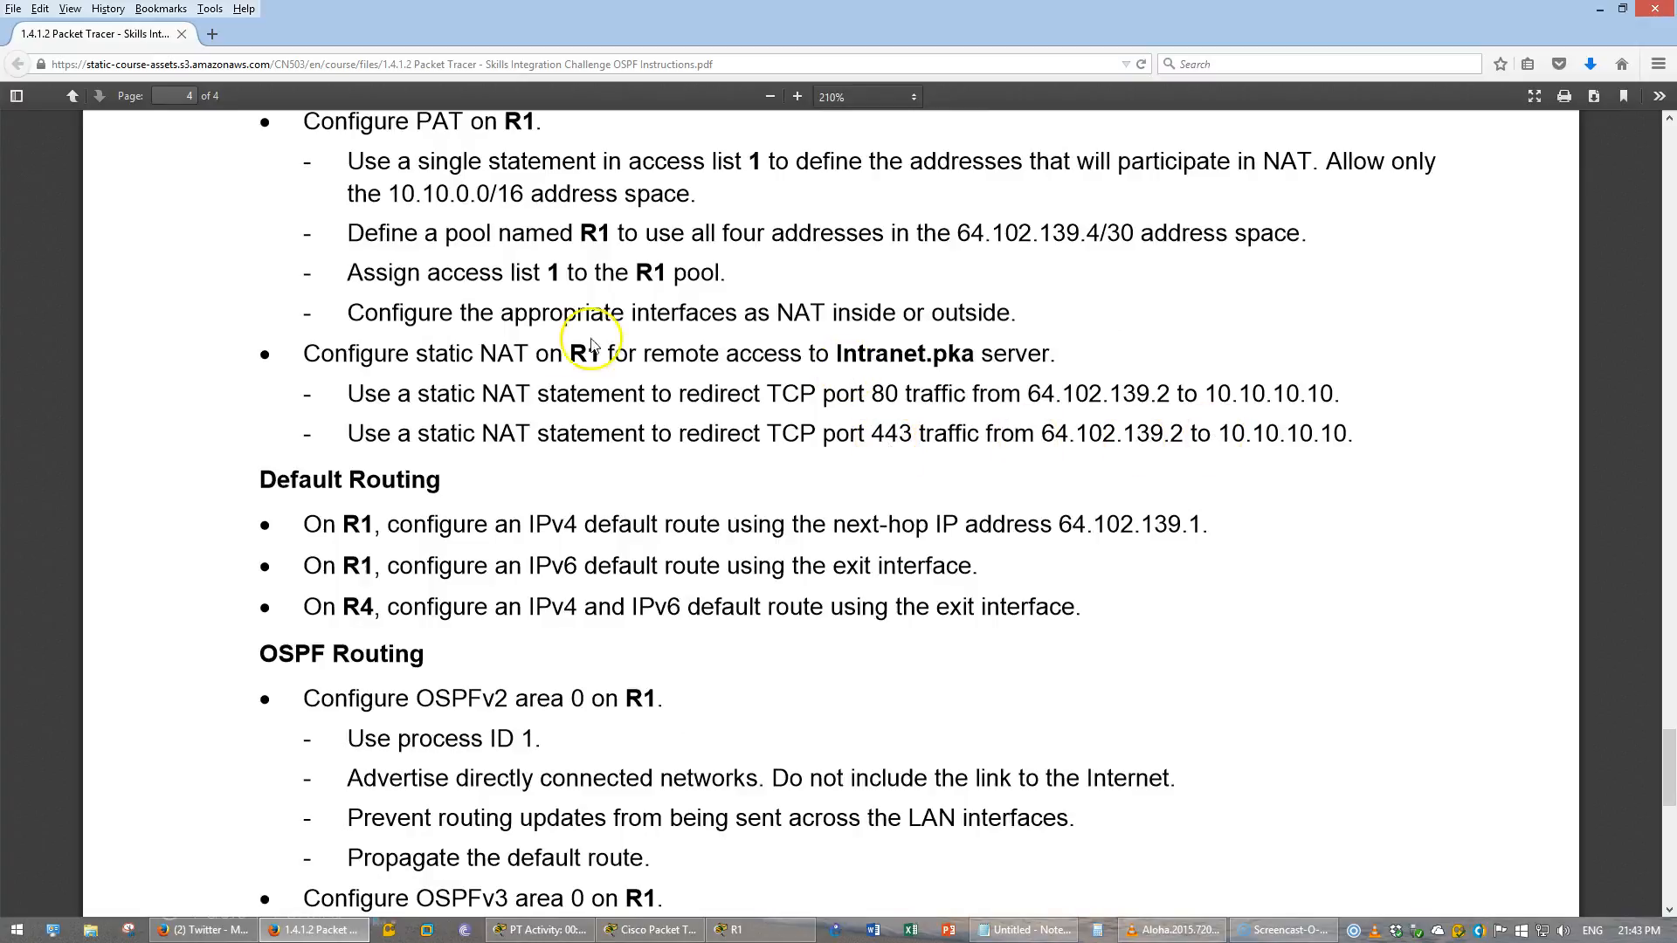
left_click_drag(317, 352, 1343, 432)
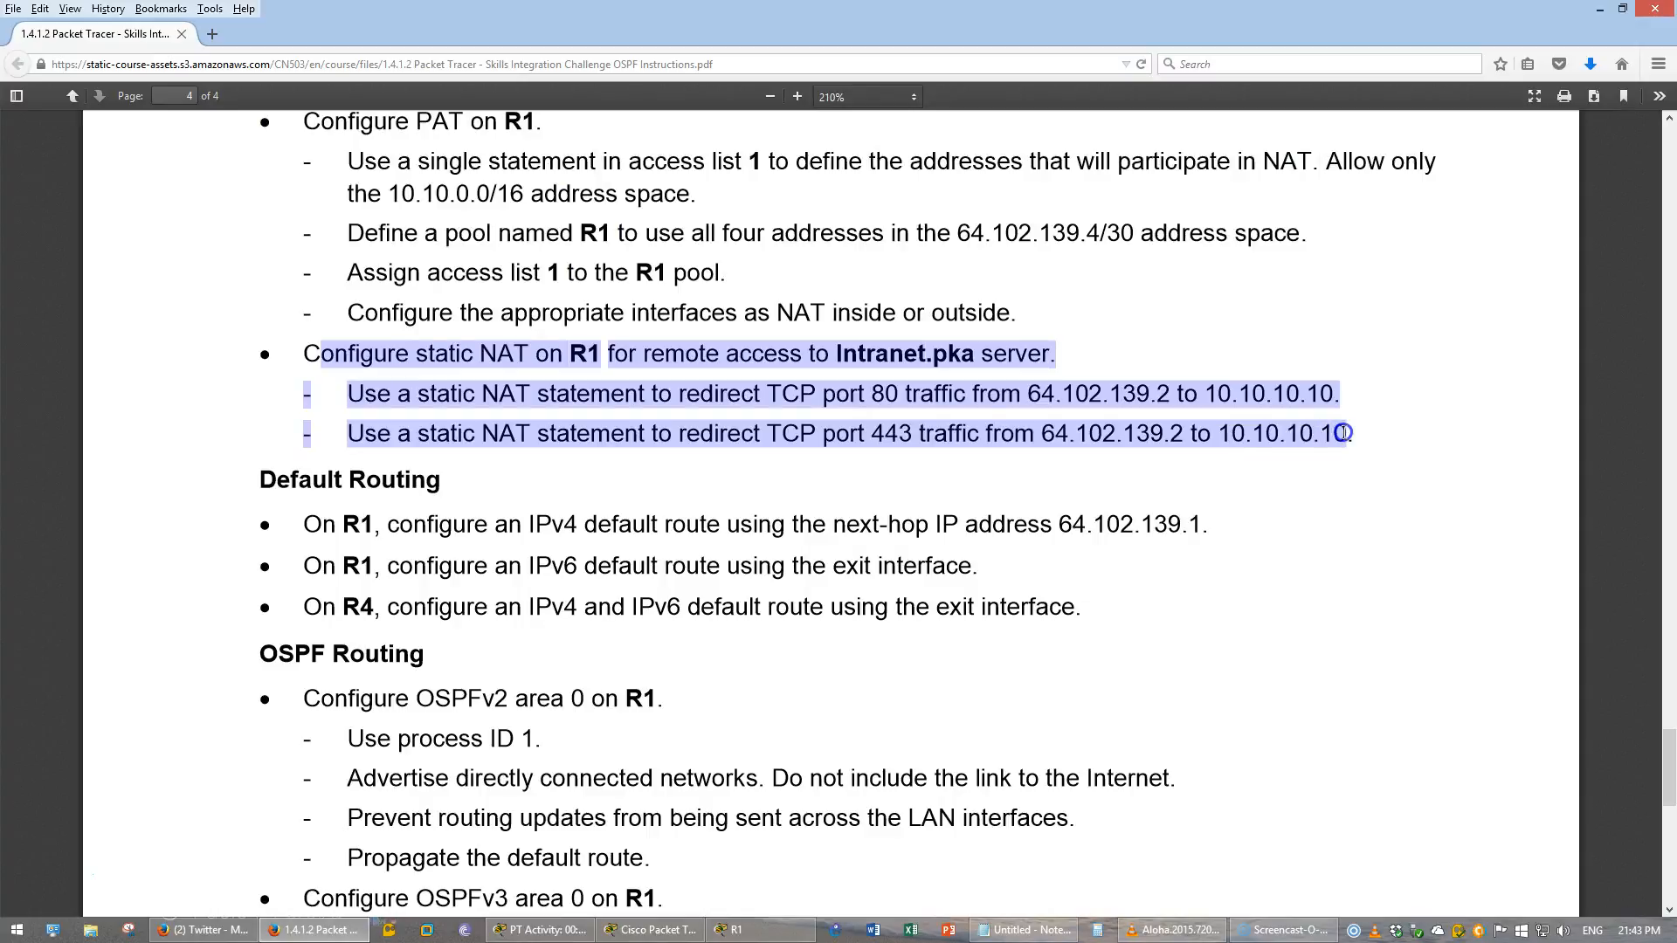
left_click(1343, 432)
scroll(1328, 436, "down", 2)
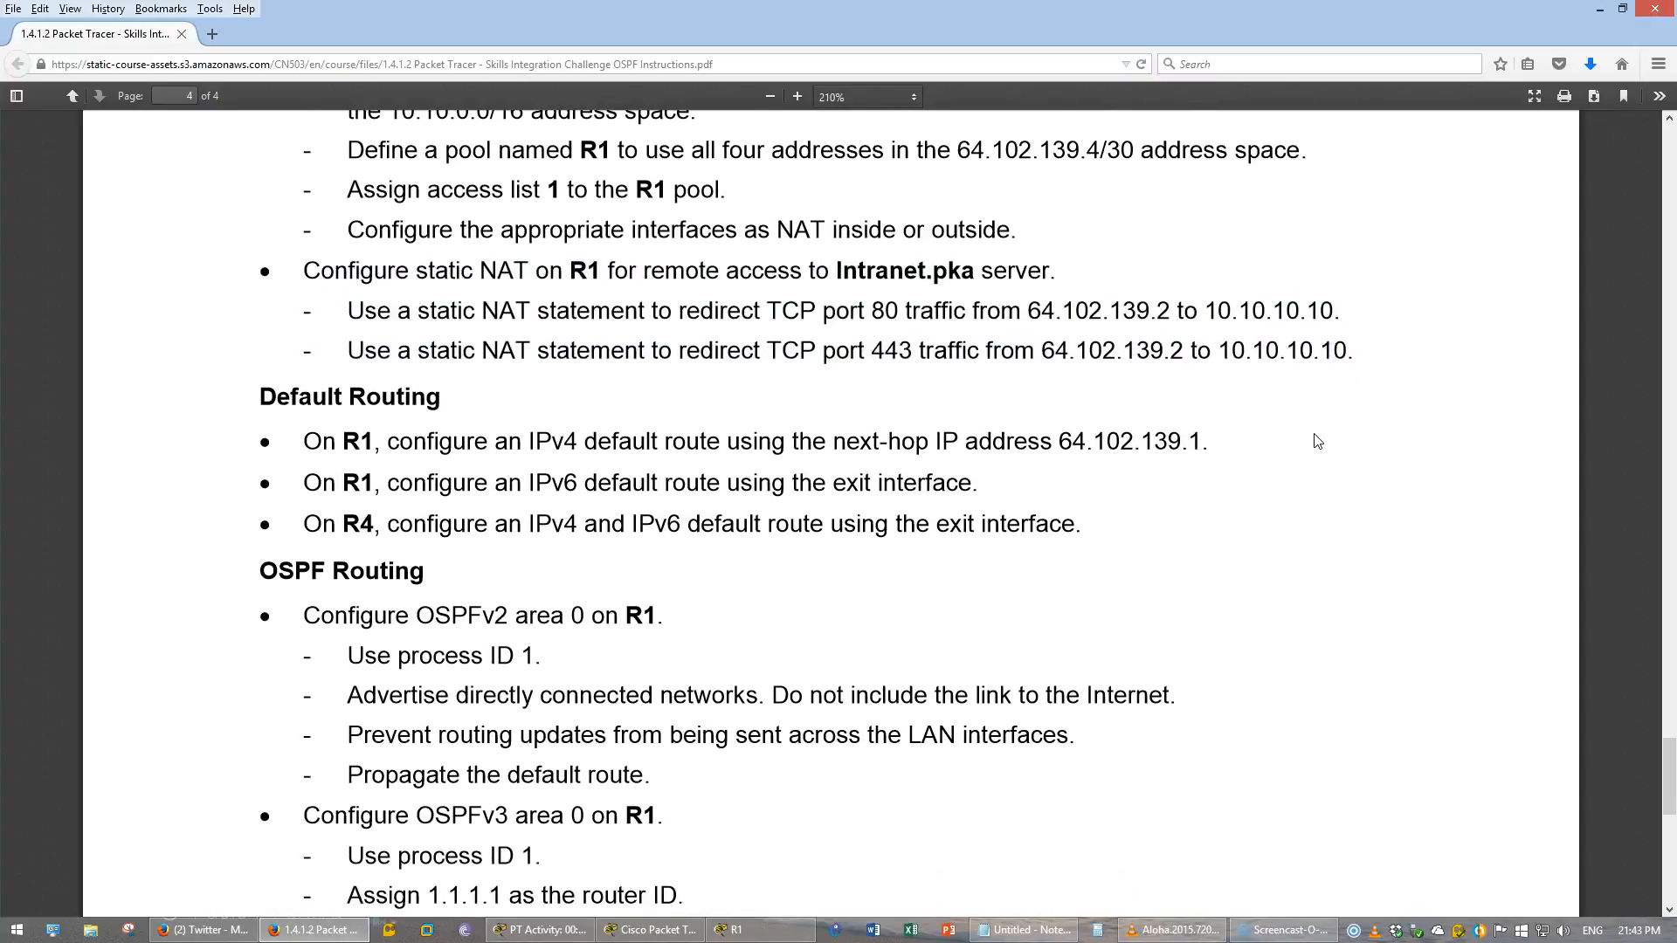
scroll(1317, 441, "down", 1)
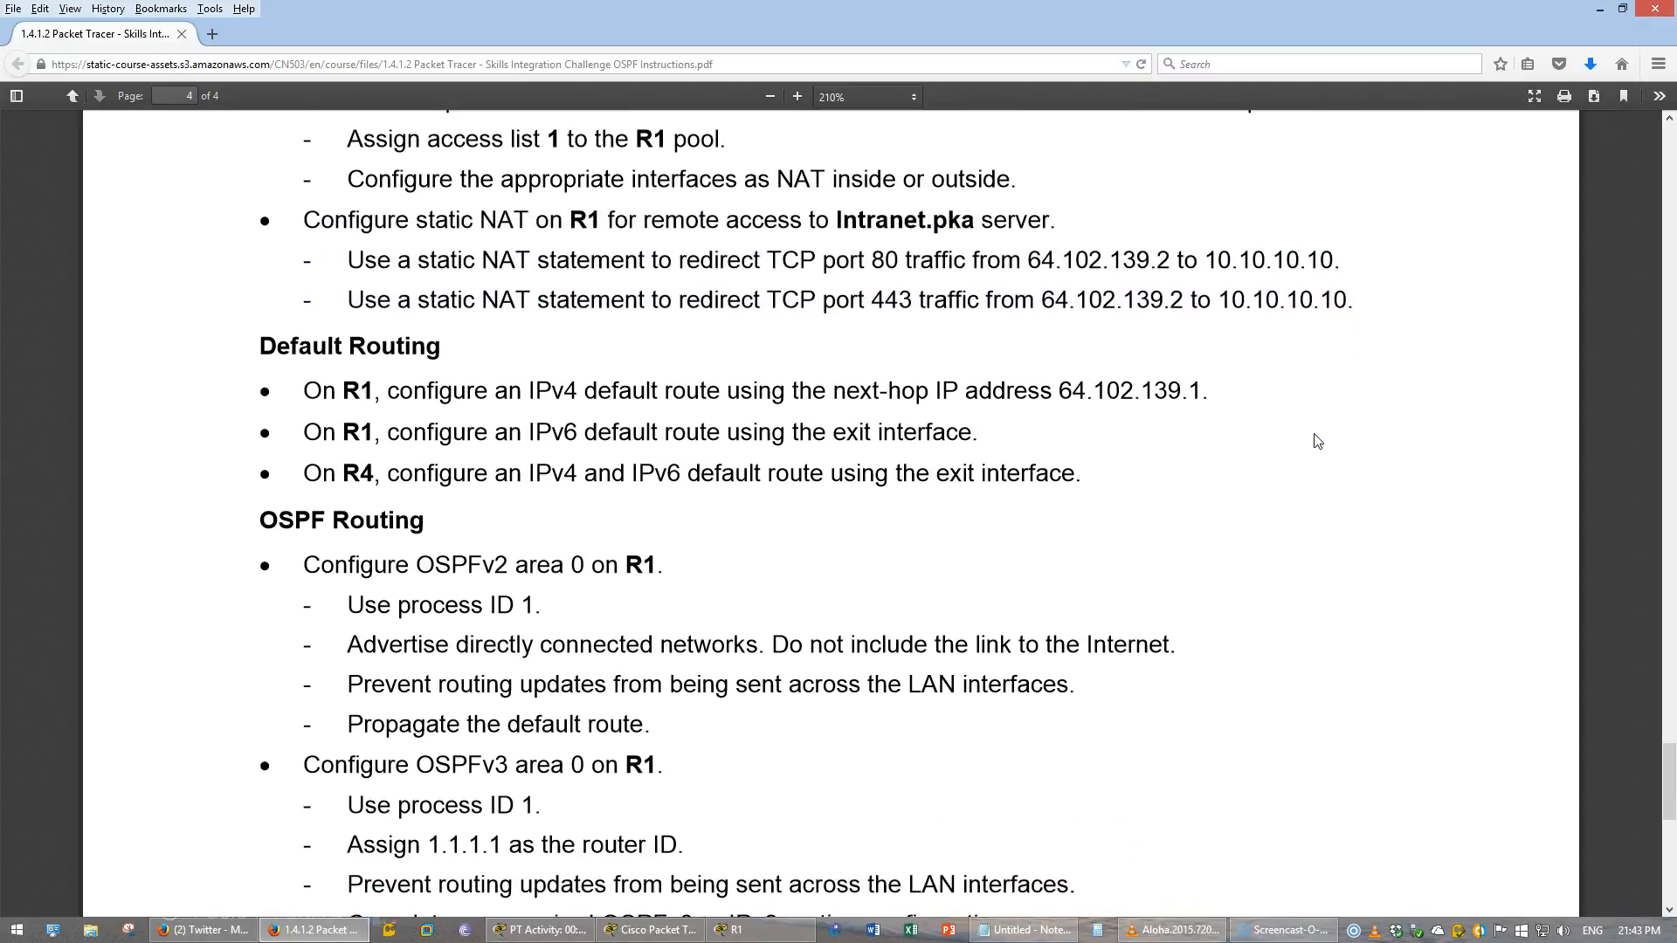
left_click(765, 931)
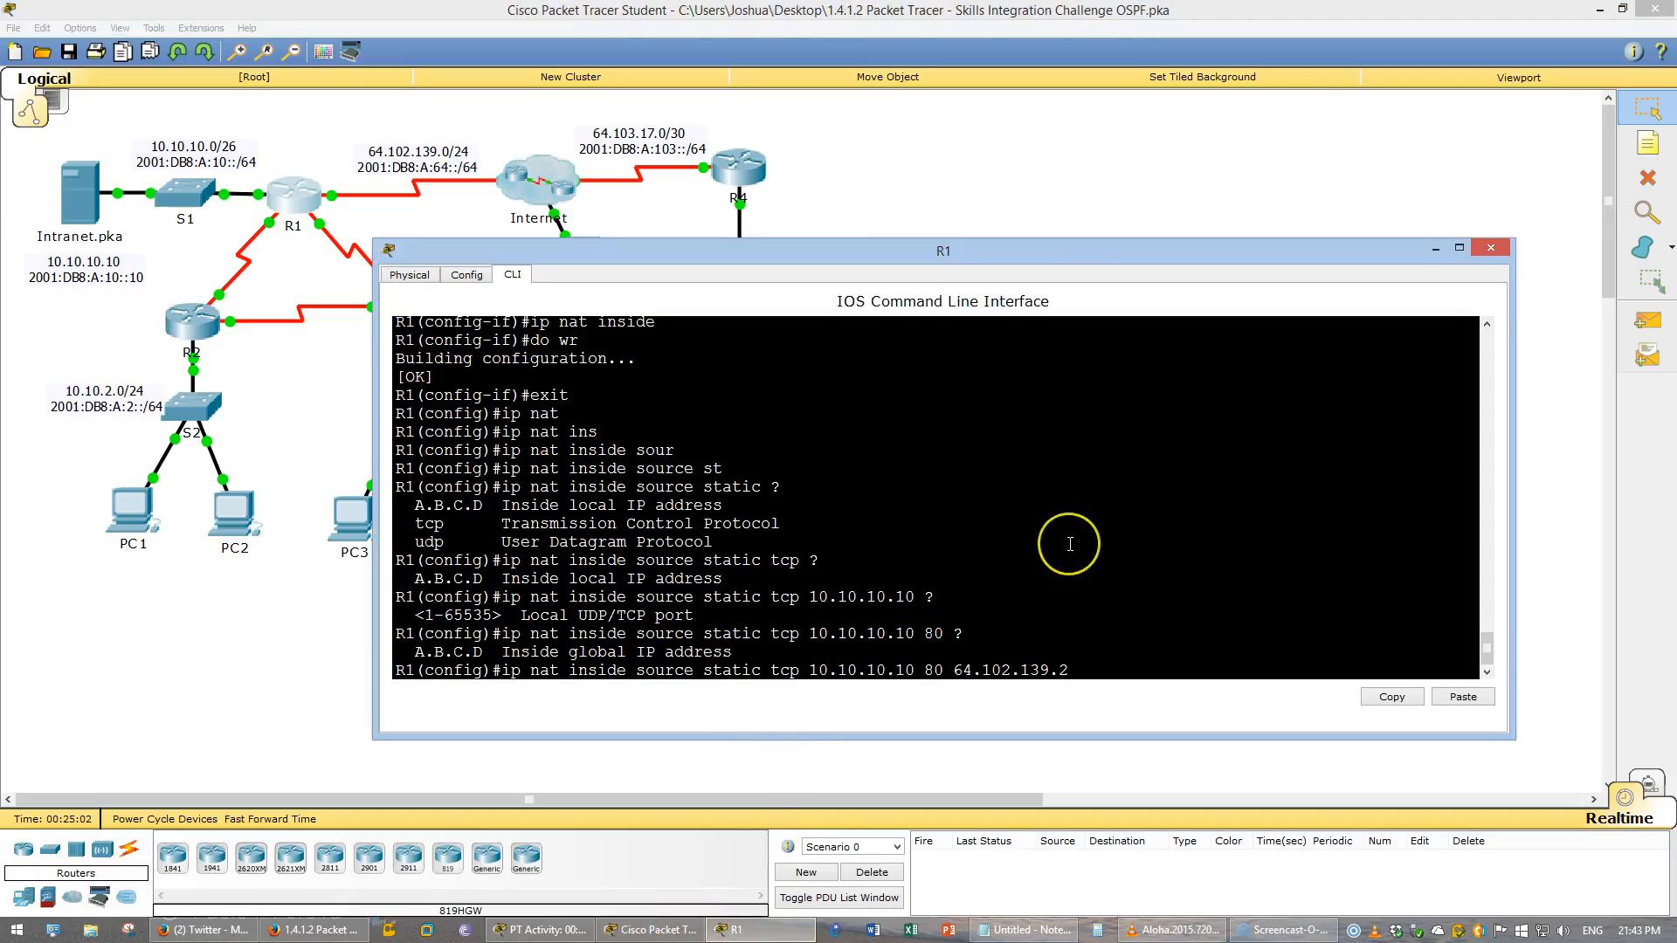
- Complete the static NAT statement with global port 80
type("?")
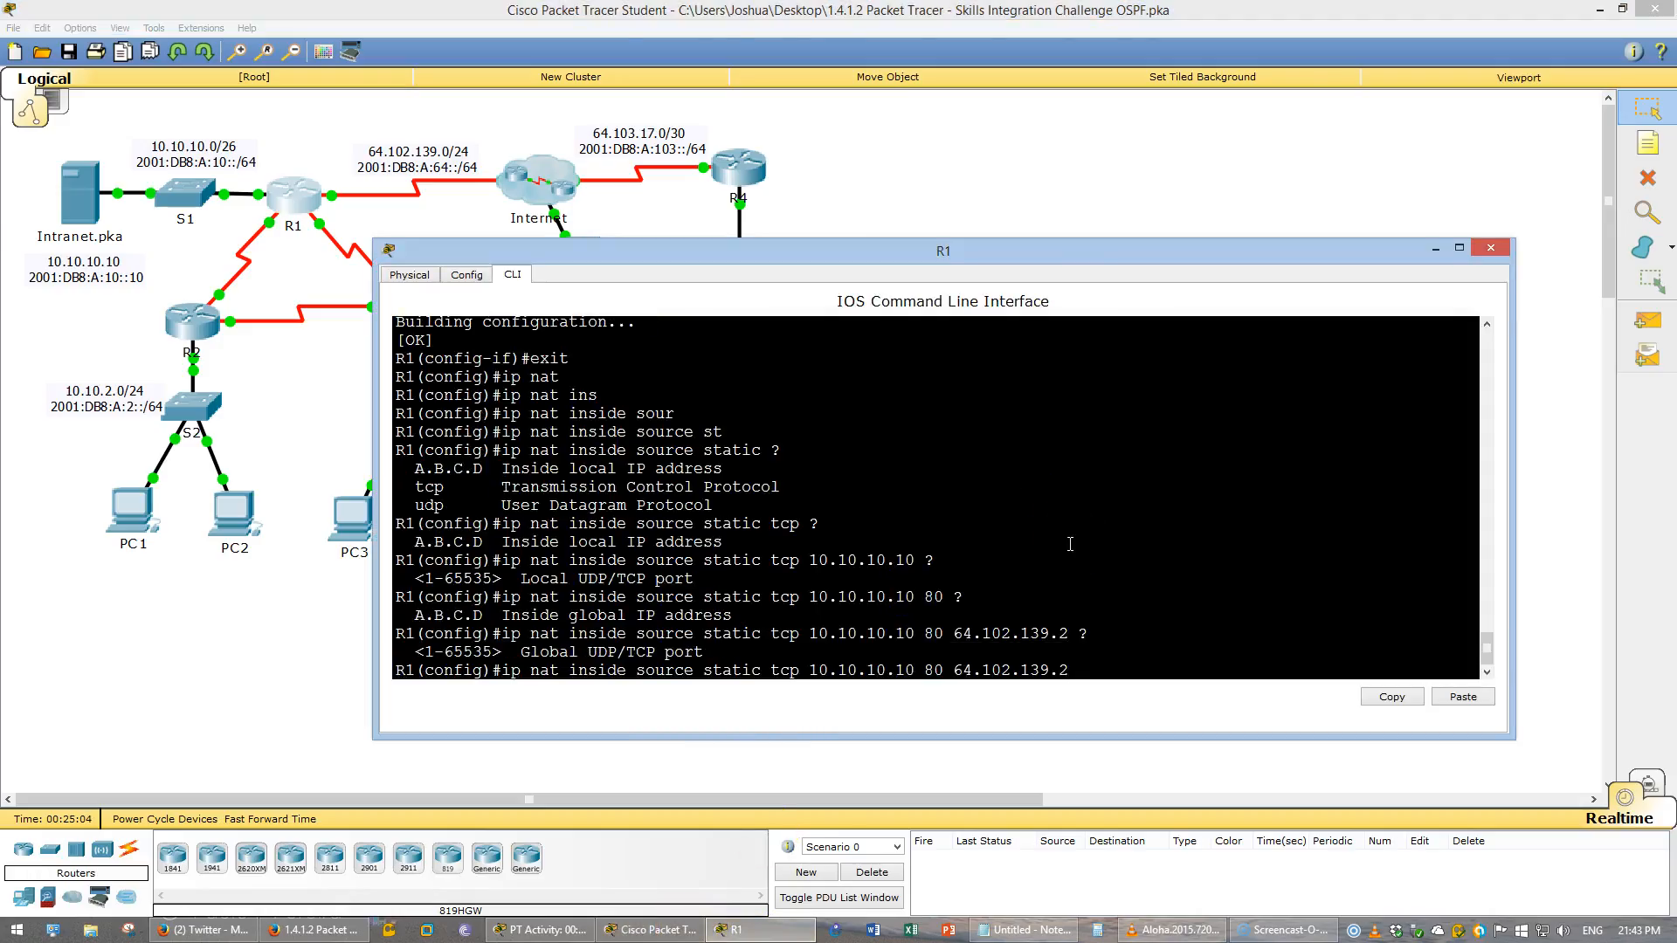
type("80 ?")
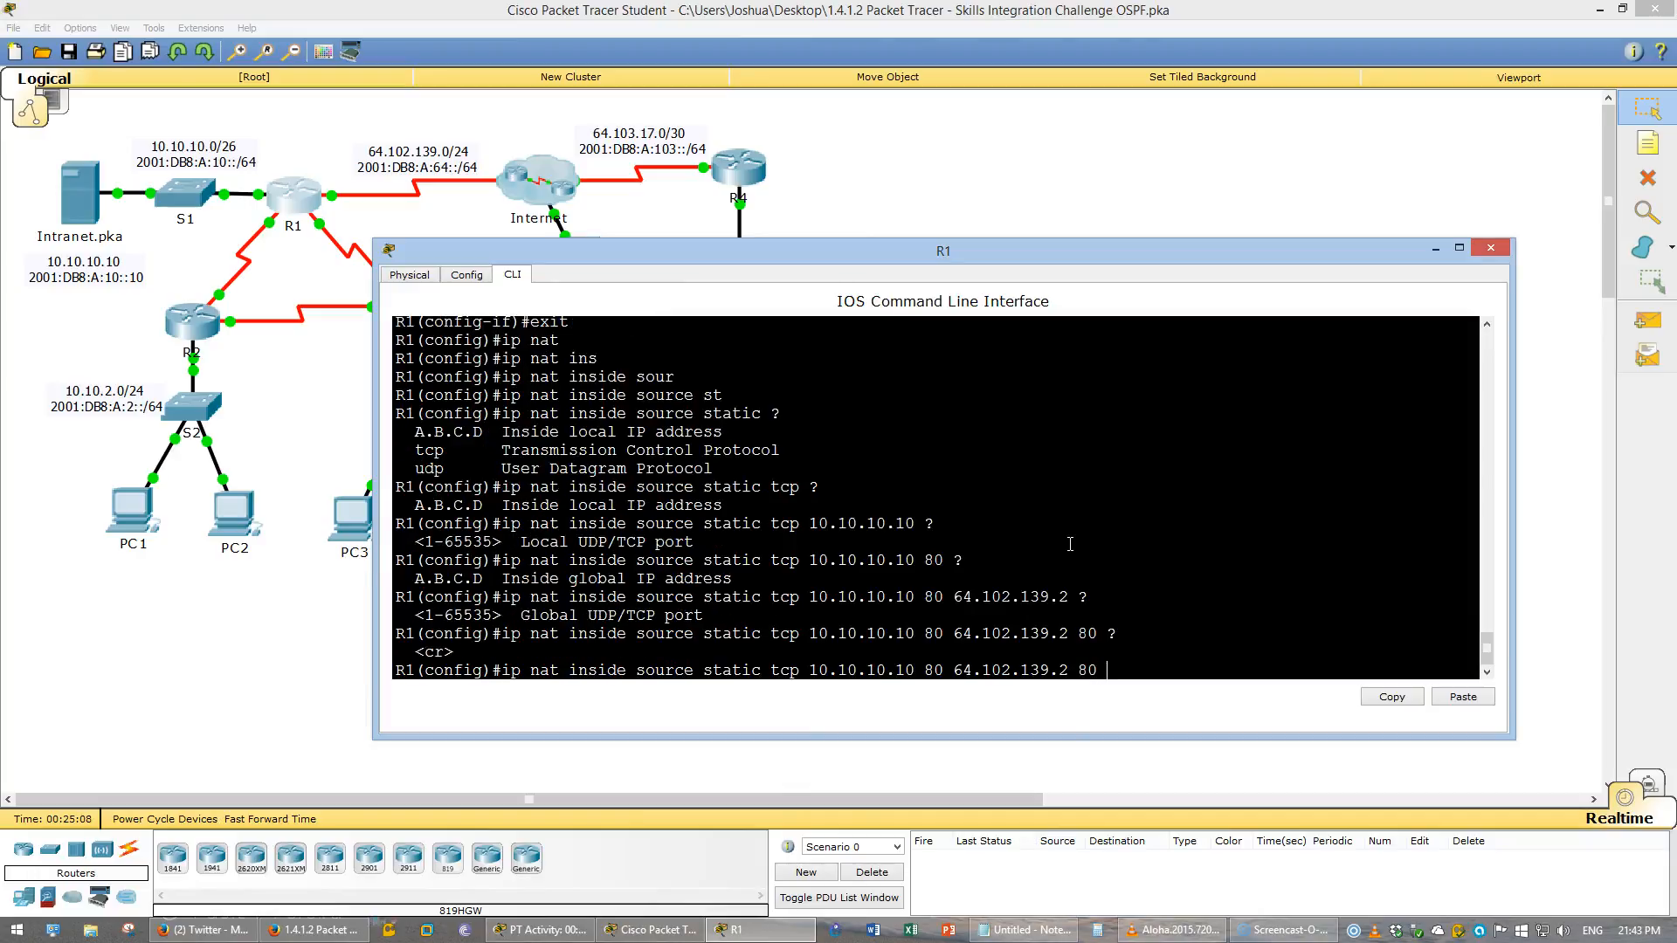
key("Return")
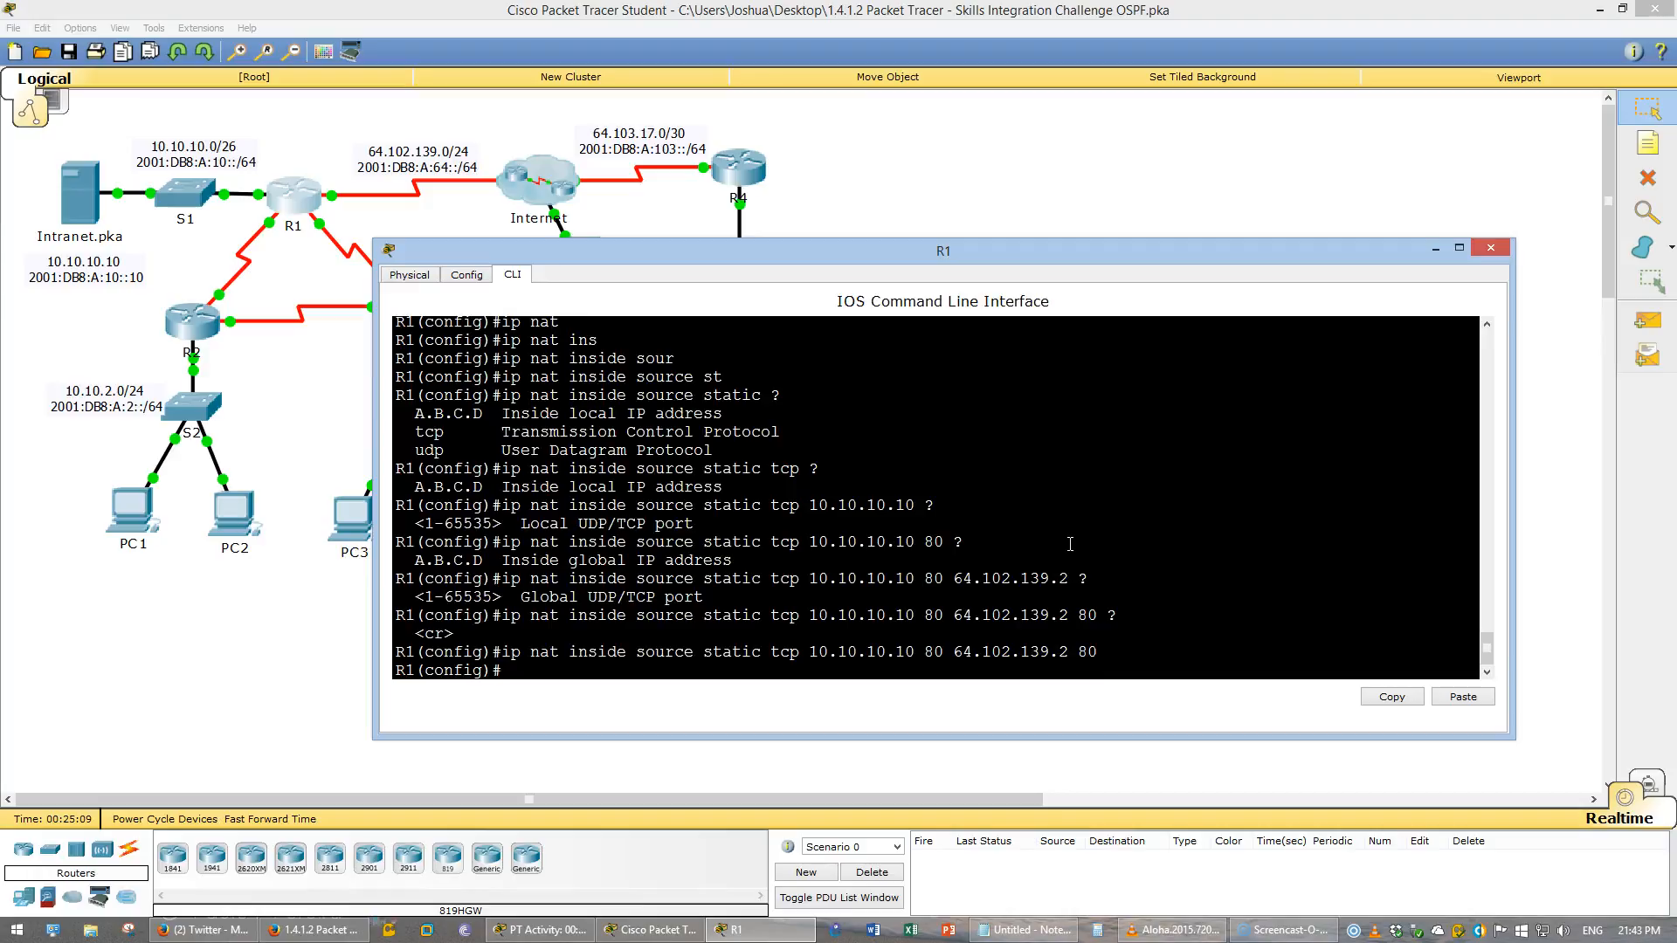
- Add a matching static NAT entry for TCP port 443 from 10.10.10.10 to 64.102.139.2, then save the configuration
key("Up")
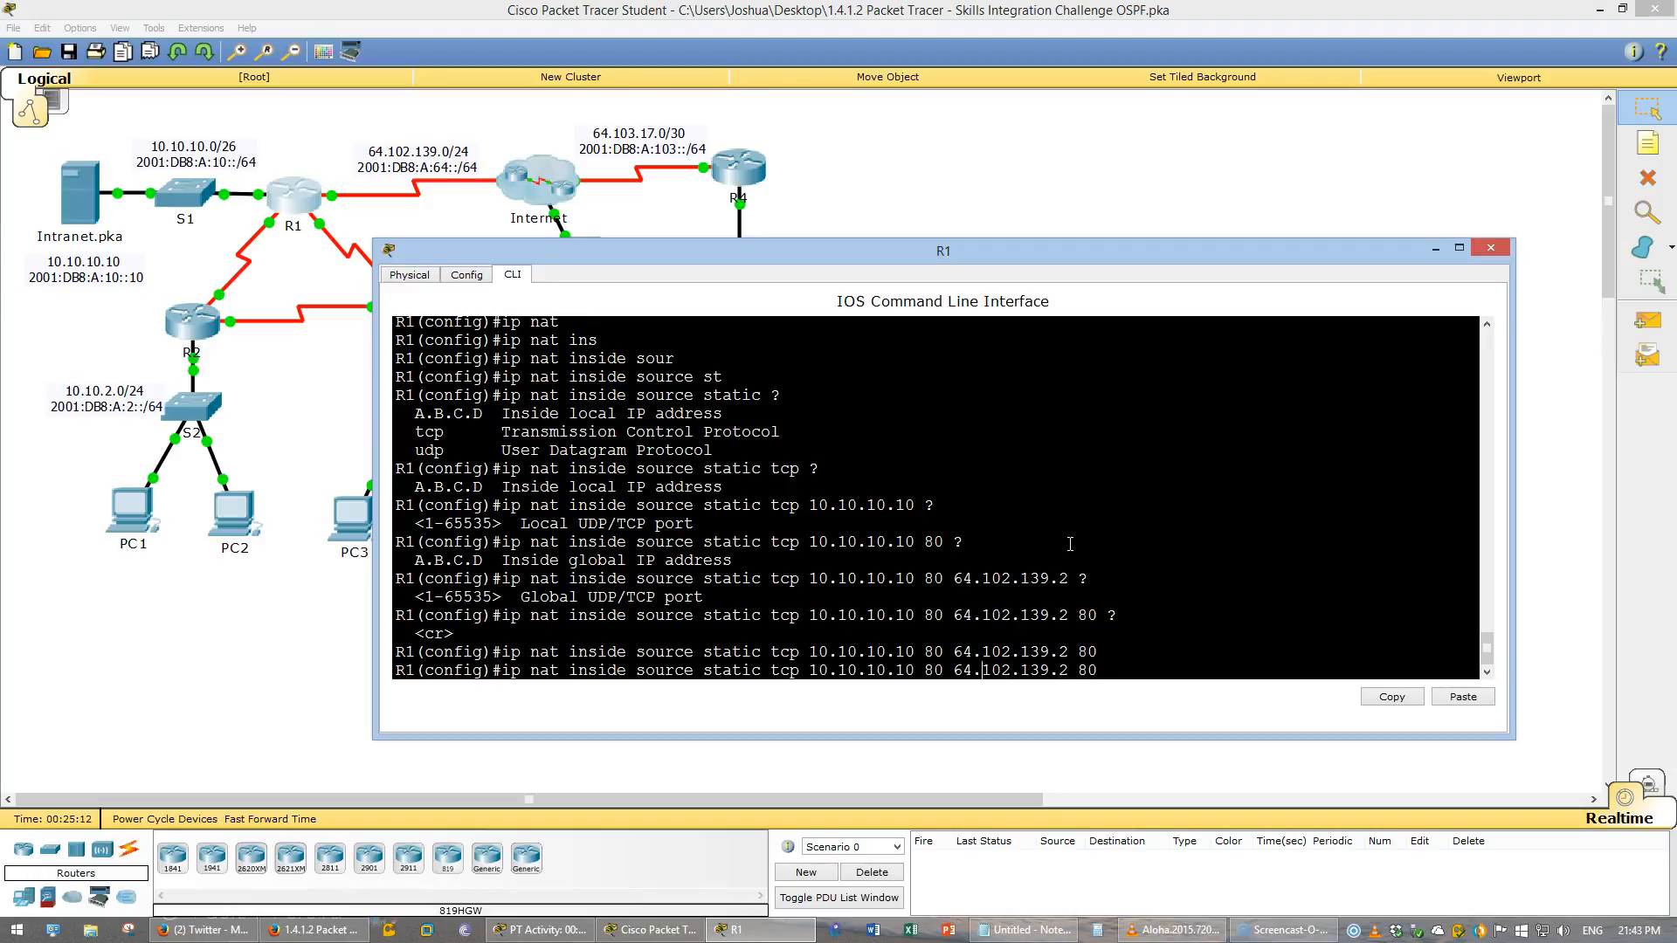
key("BackSpace")
key("BackSpace")
type("443")
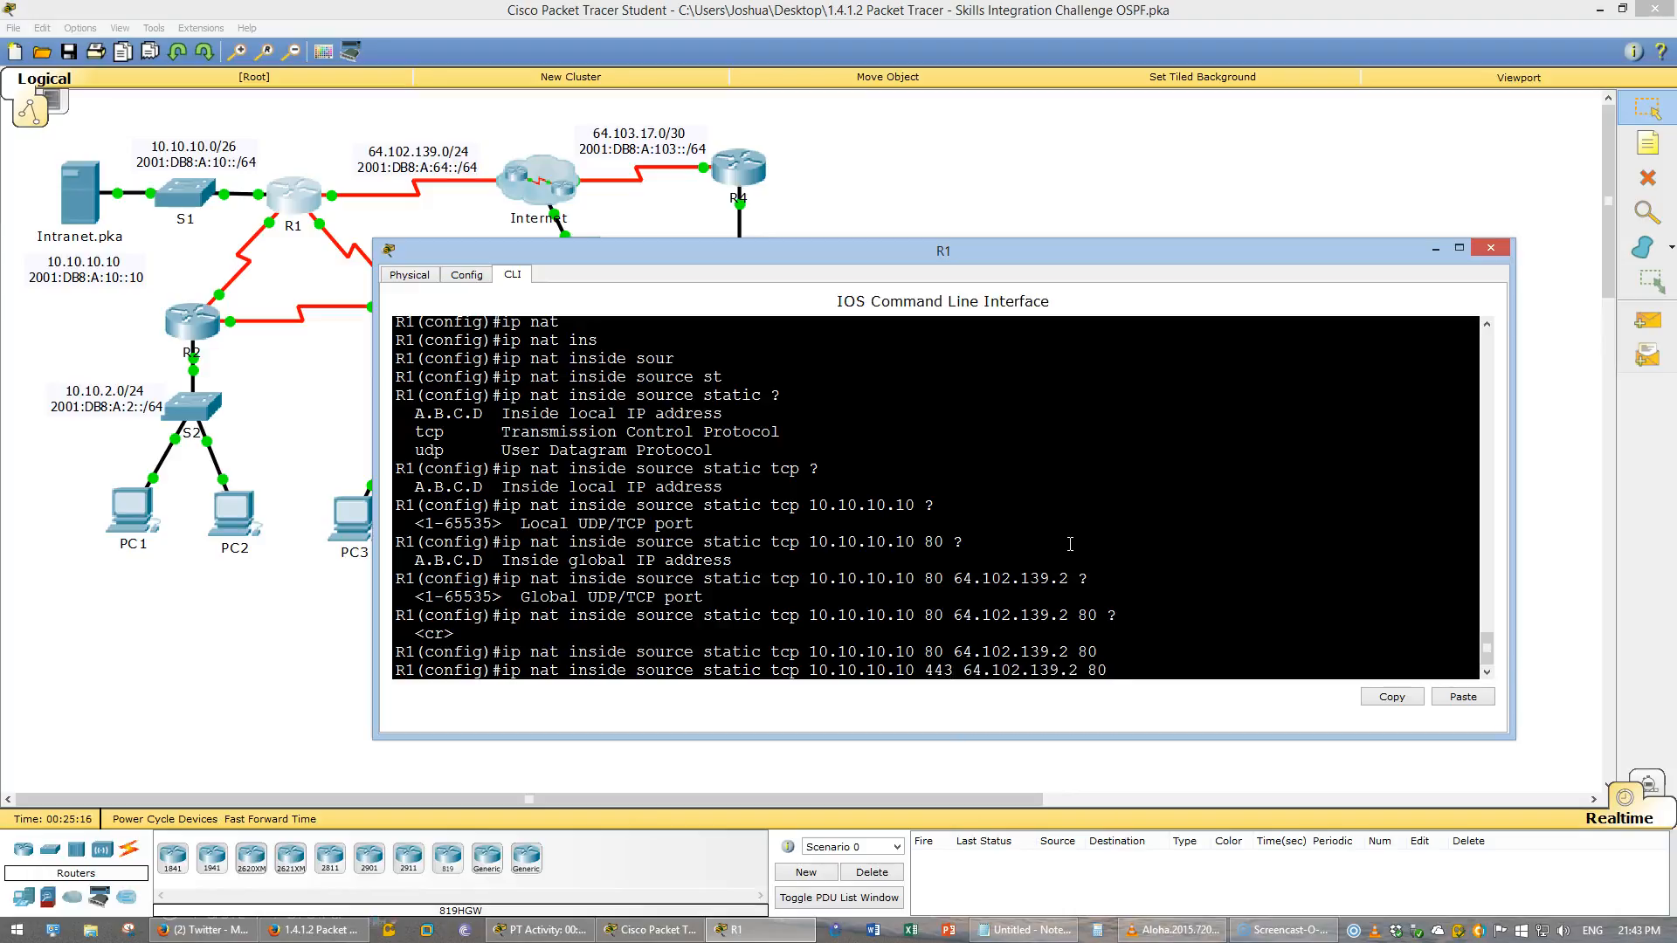
key("BackSpace")
key("BackSpace")
type("443")
key("Return")
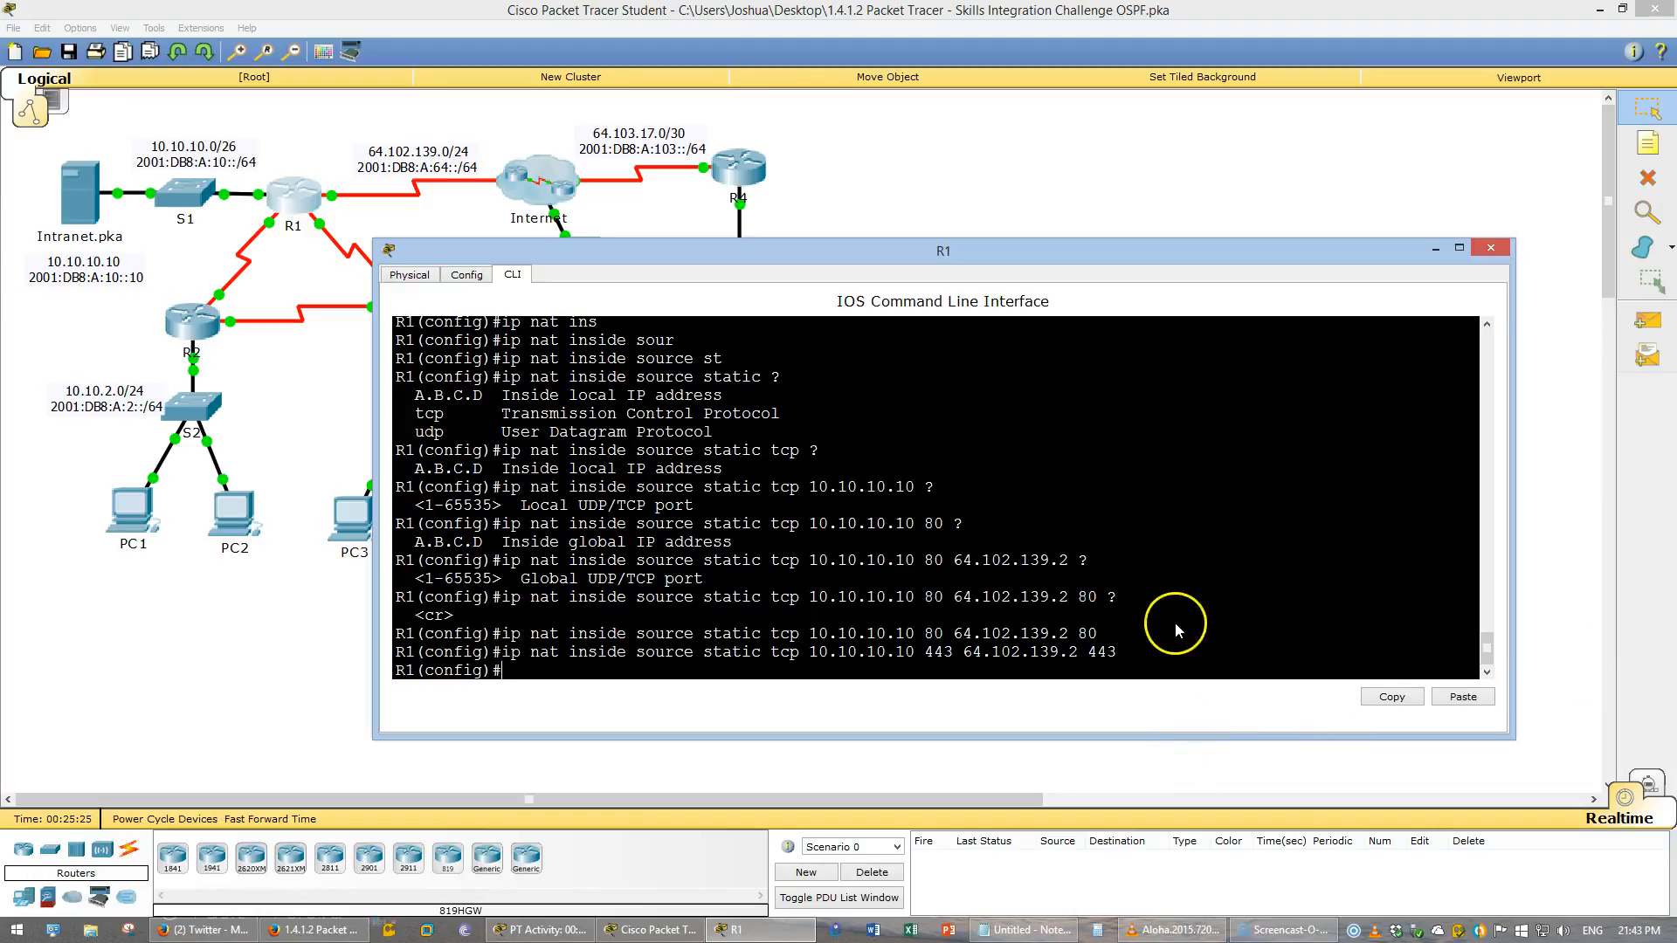
type("do wre")
key("BackSpace")
key("Return")
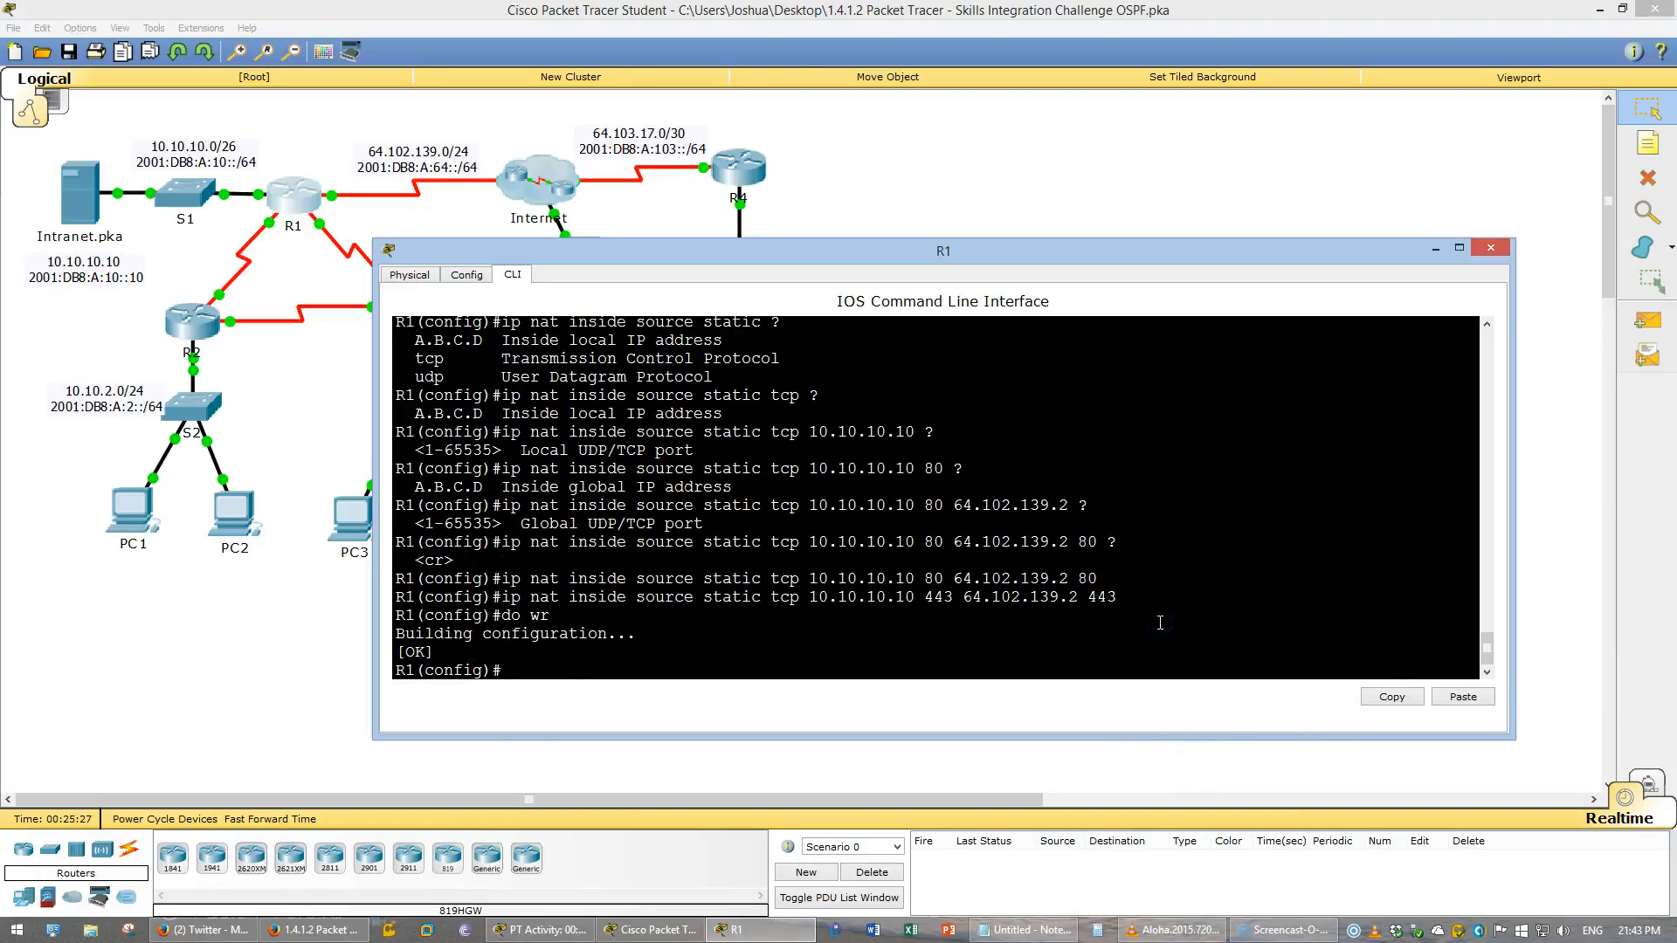
- Review the default routing requirements for R1 in the instructions
left_click(277, 931)
scroll(436, 588, "down", 2)
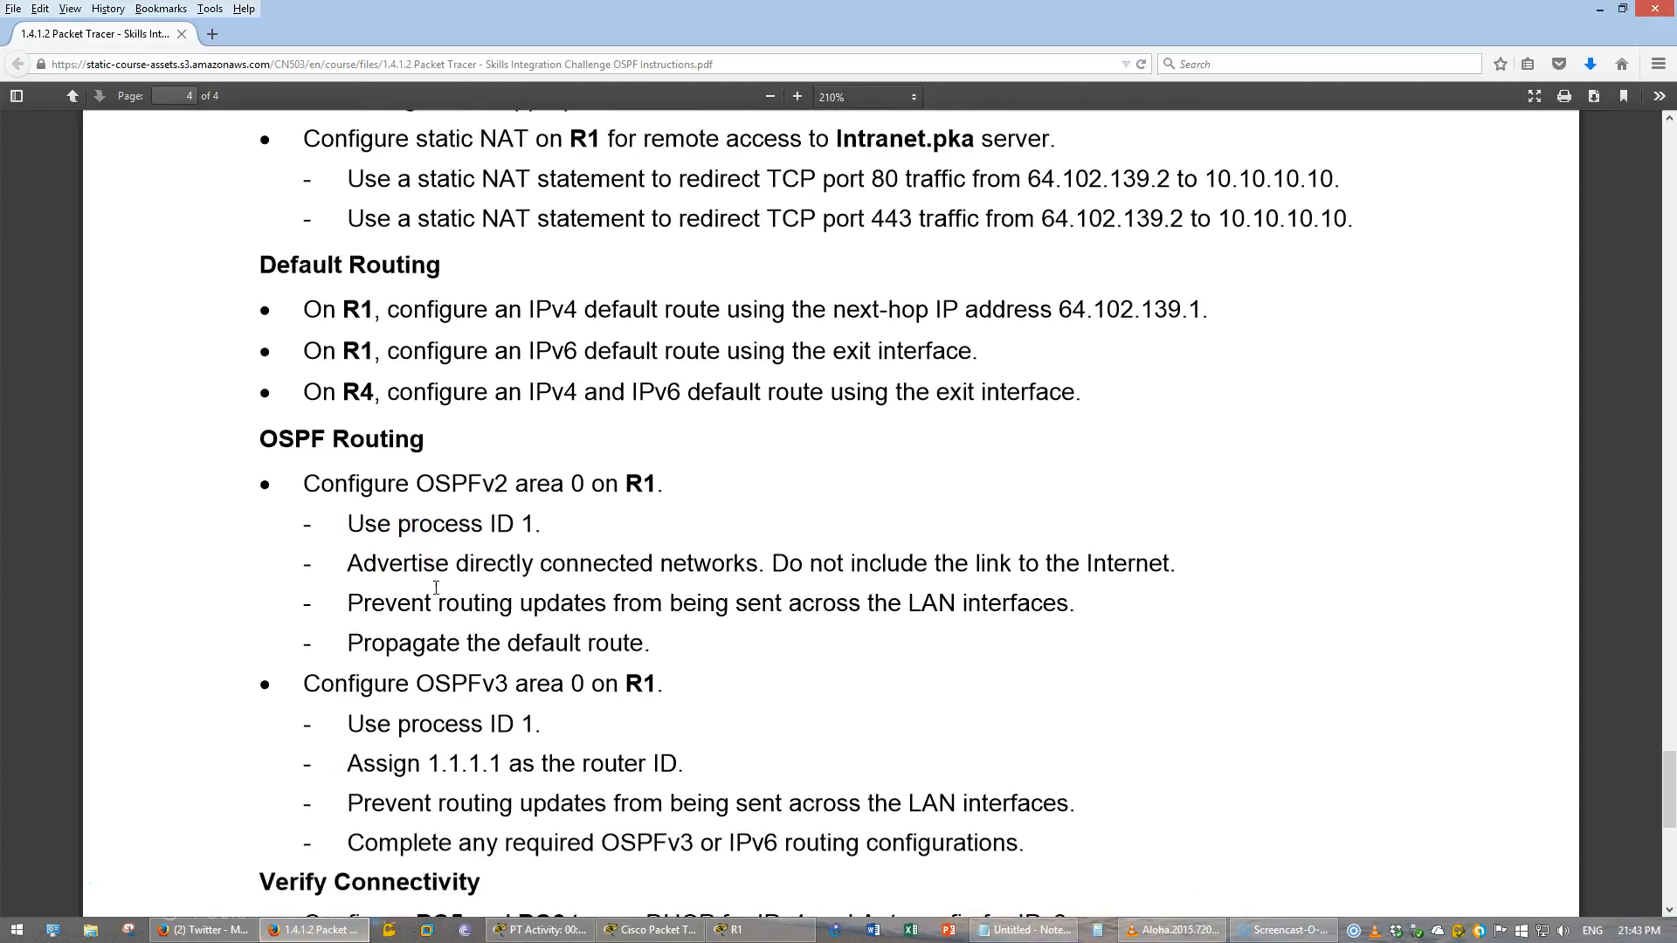
scroll(435, 587, "down", 1)
left_click_drag(259, 213, 908, 373)
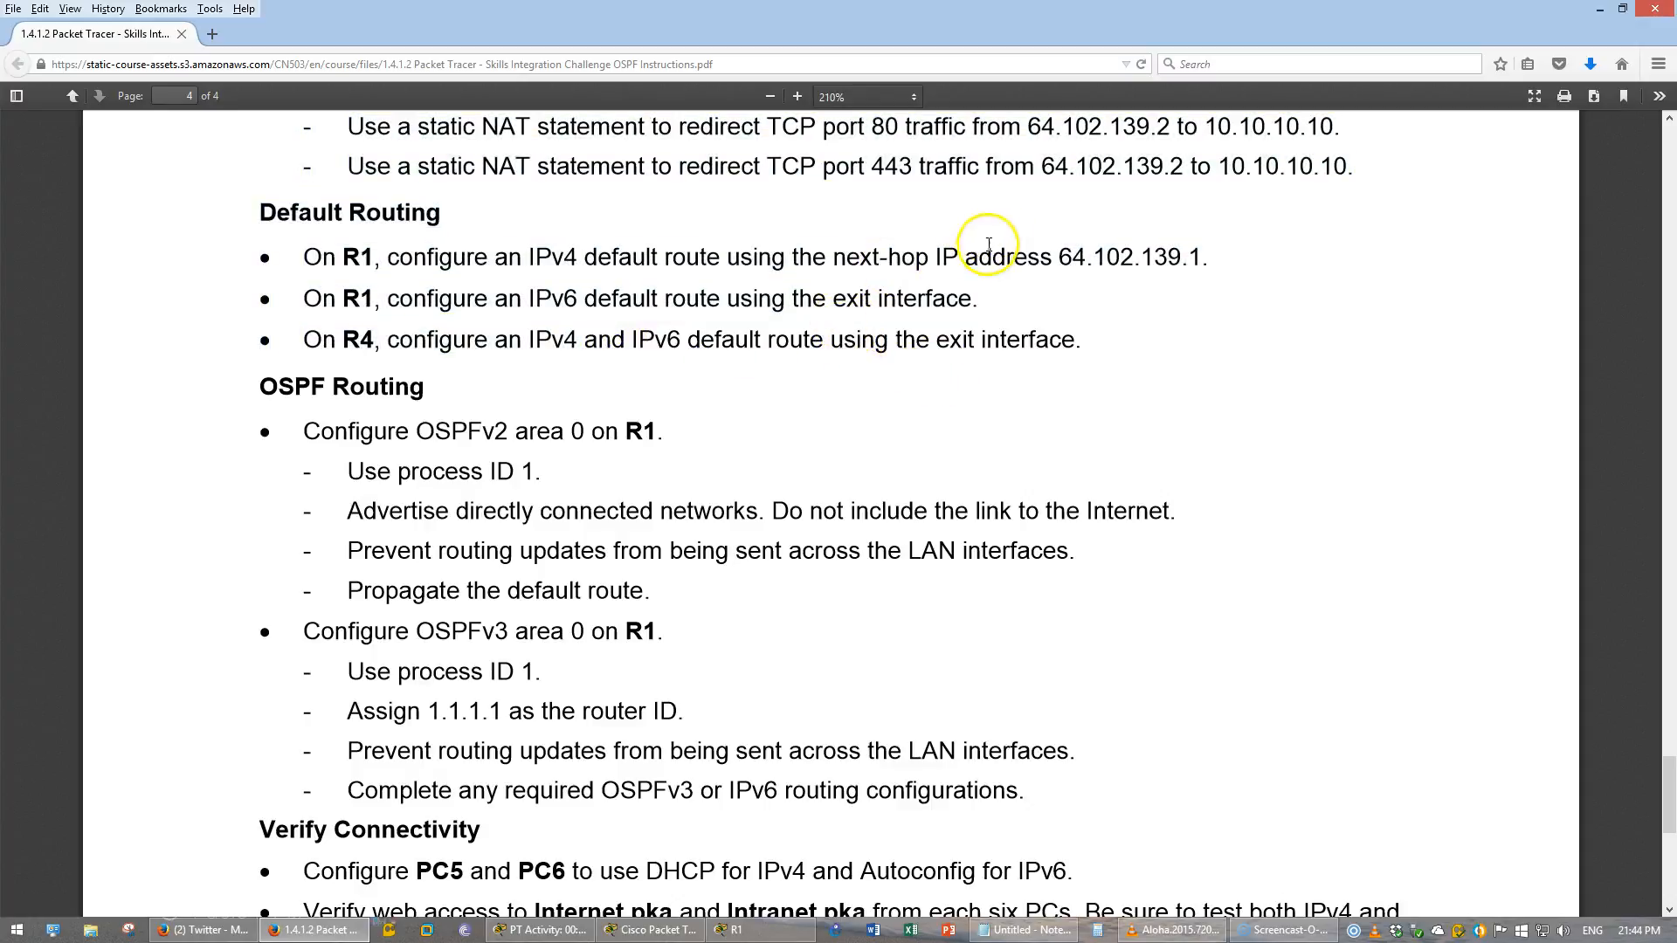
left_click_drag(833, 257, 994, 260)
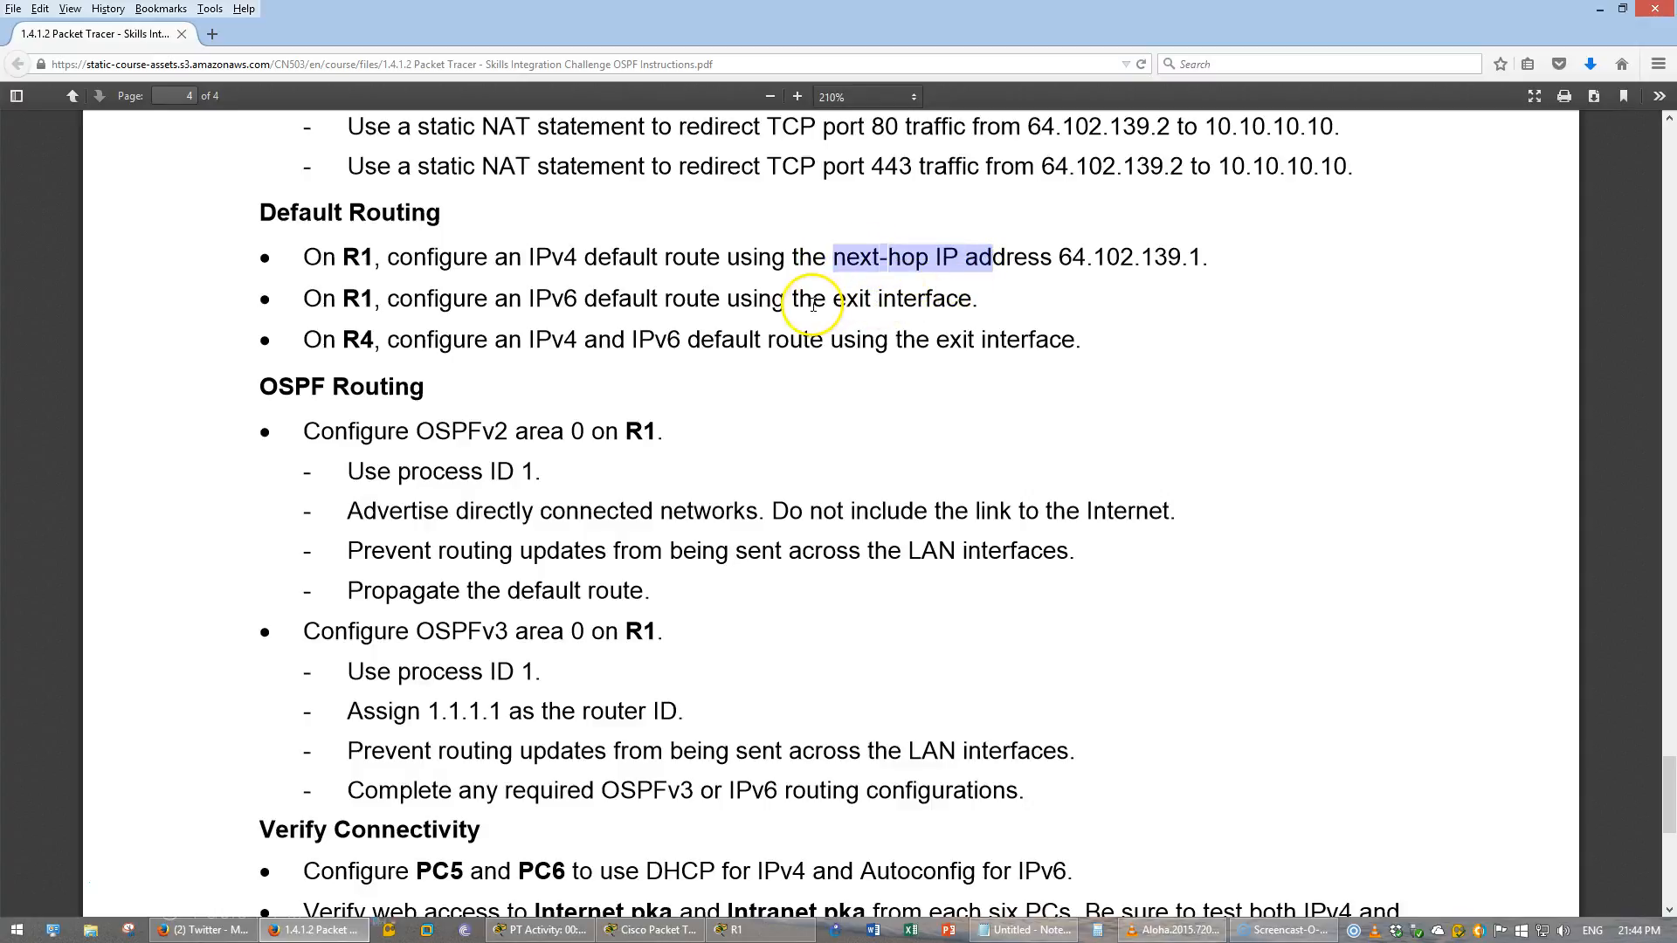
left_click_drag(814, 299, 967, 302)
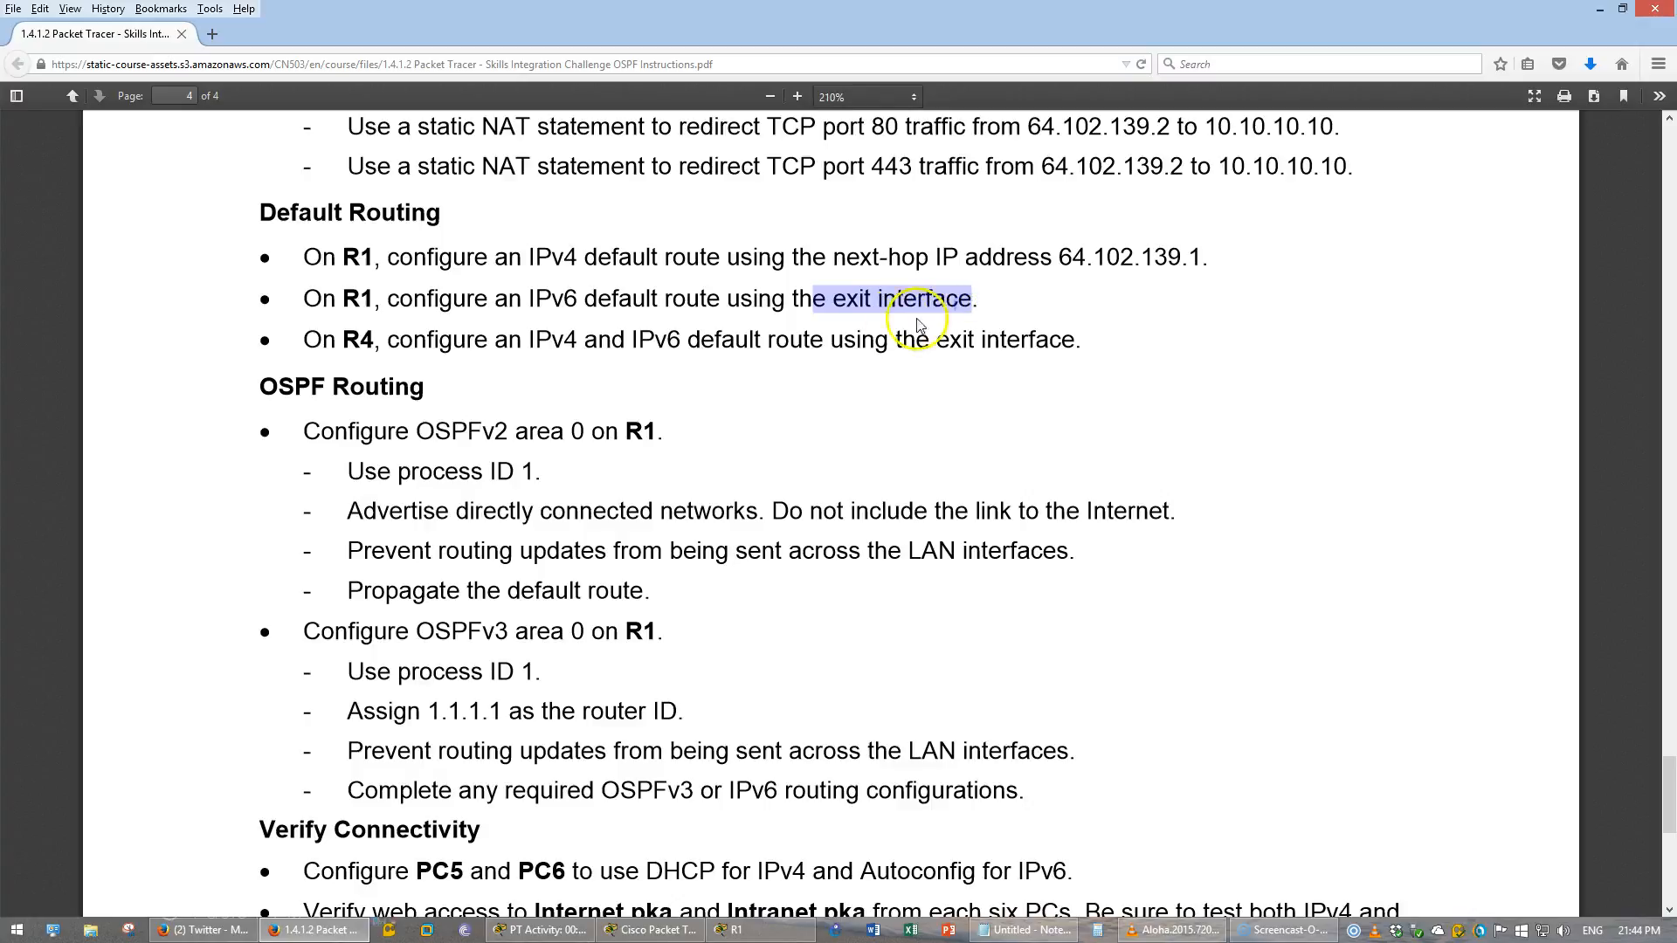
- Configure an IPv4 default route on R1 using next hop 64.102.139.1
left_click(728, 930)
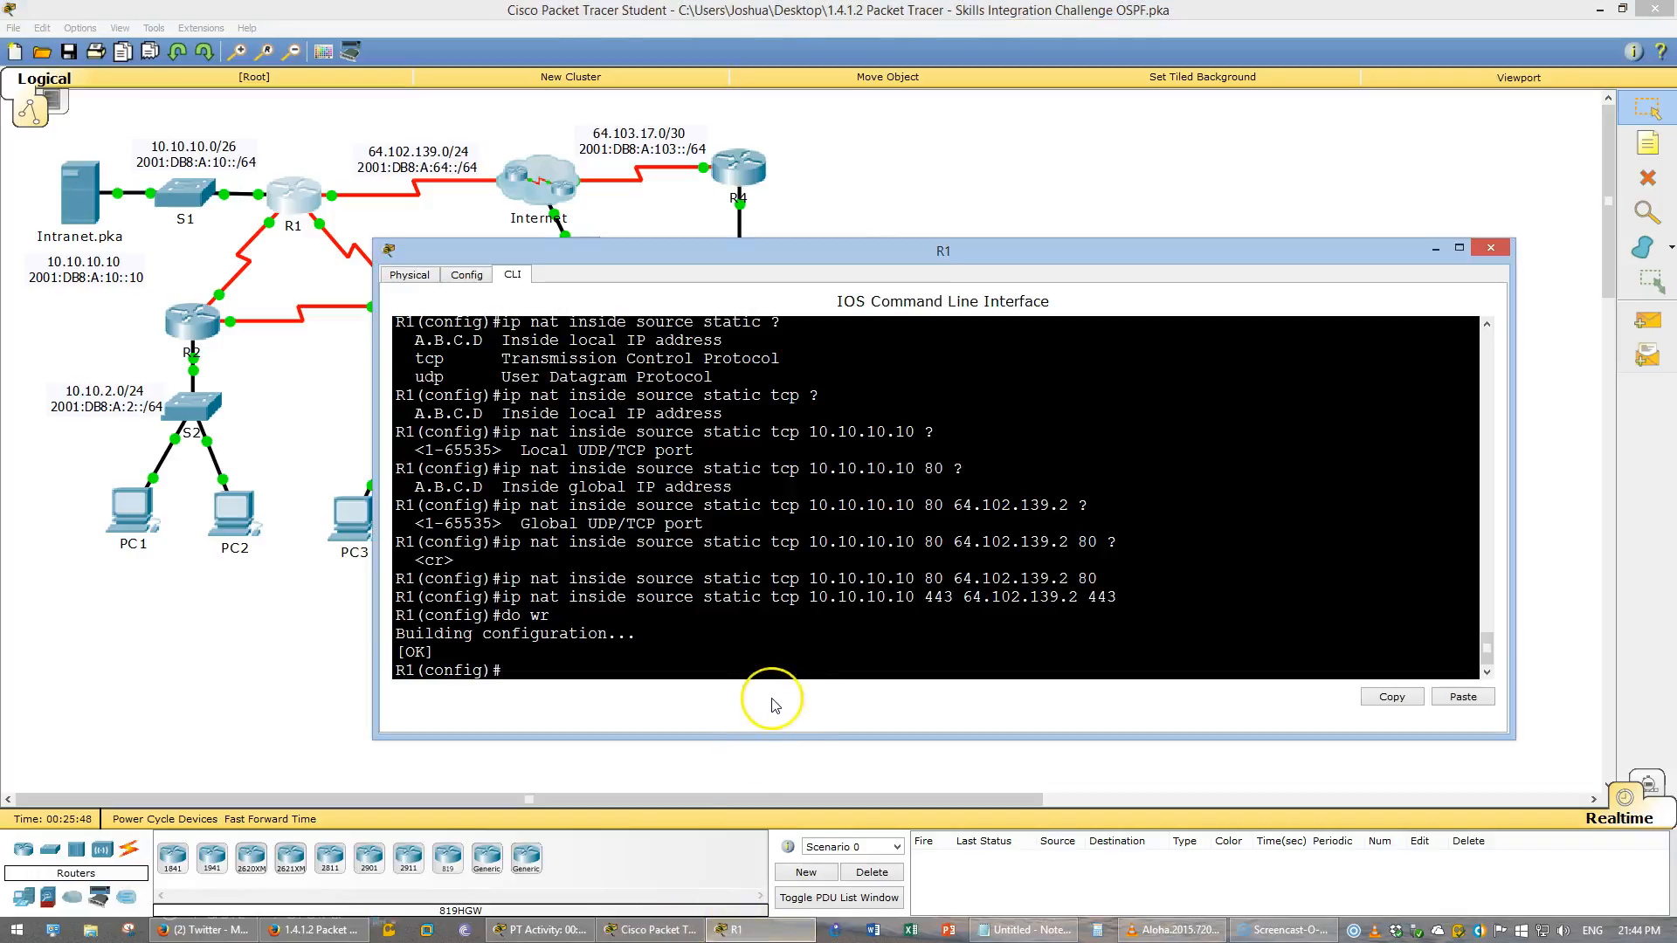
type("ip route")
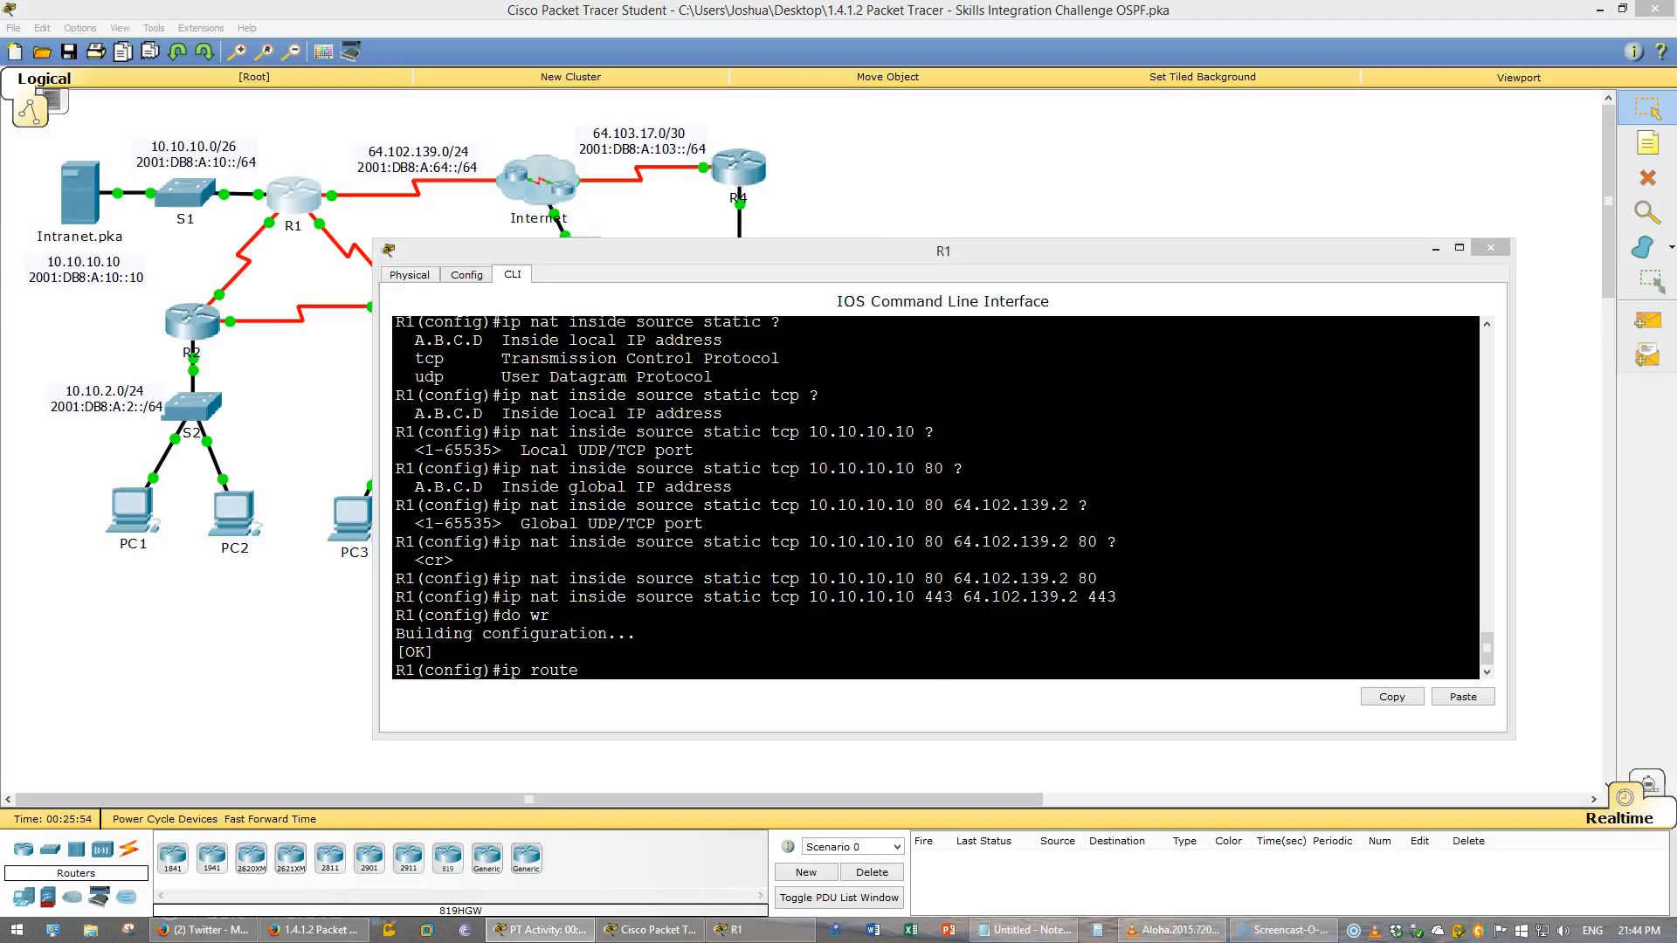
left_click(932, 671)
type("0.0.0.0 0.0.0.0")
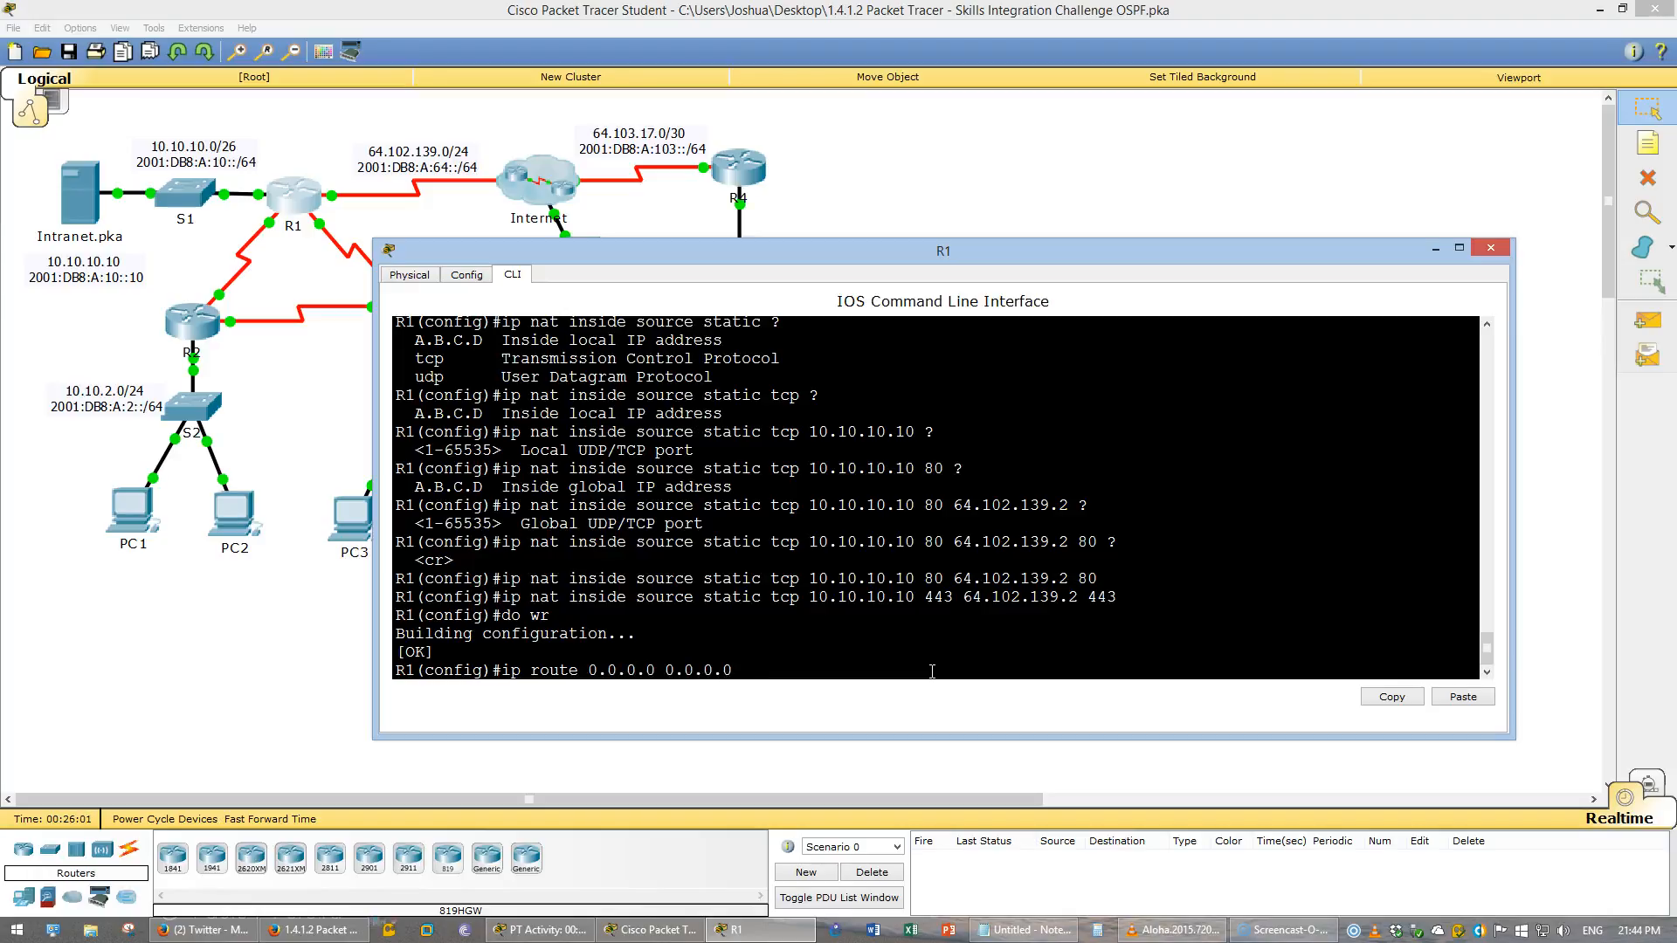
type(" 64.102.139.1 ?")
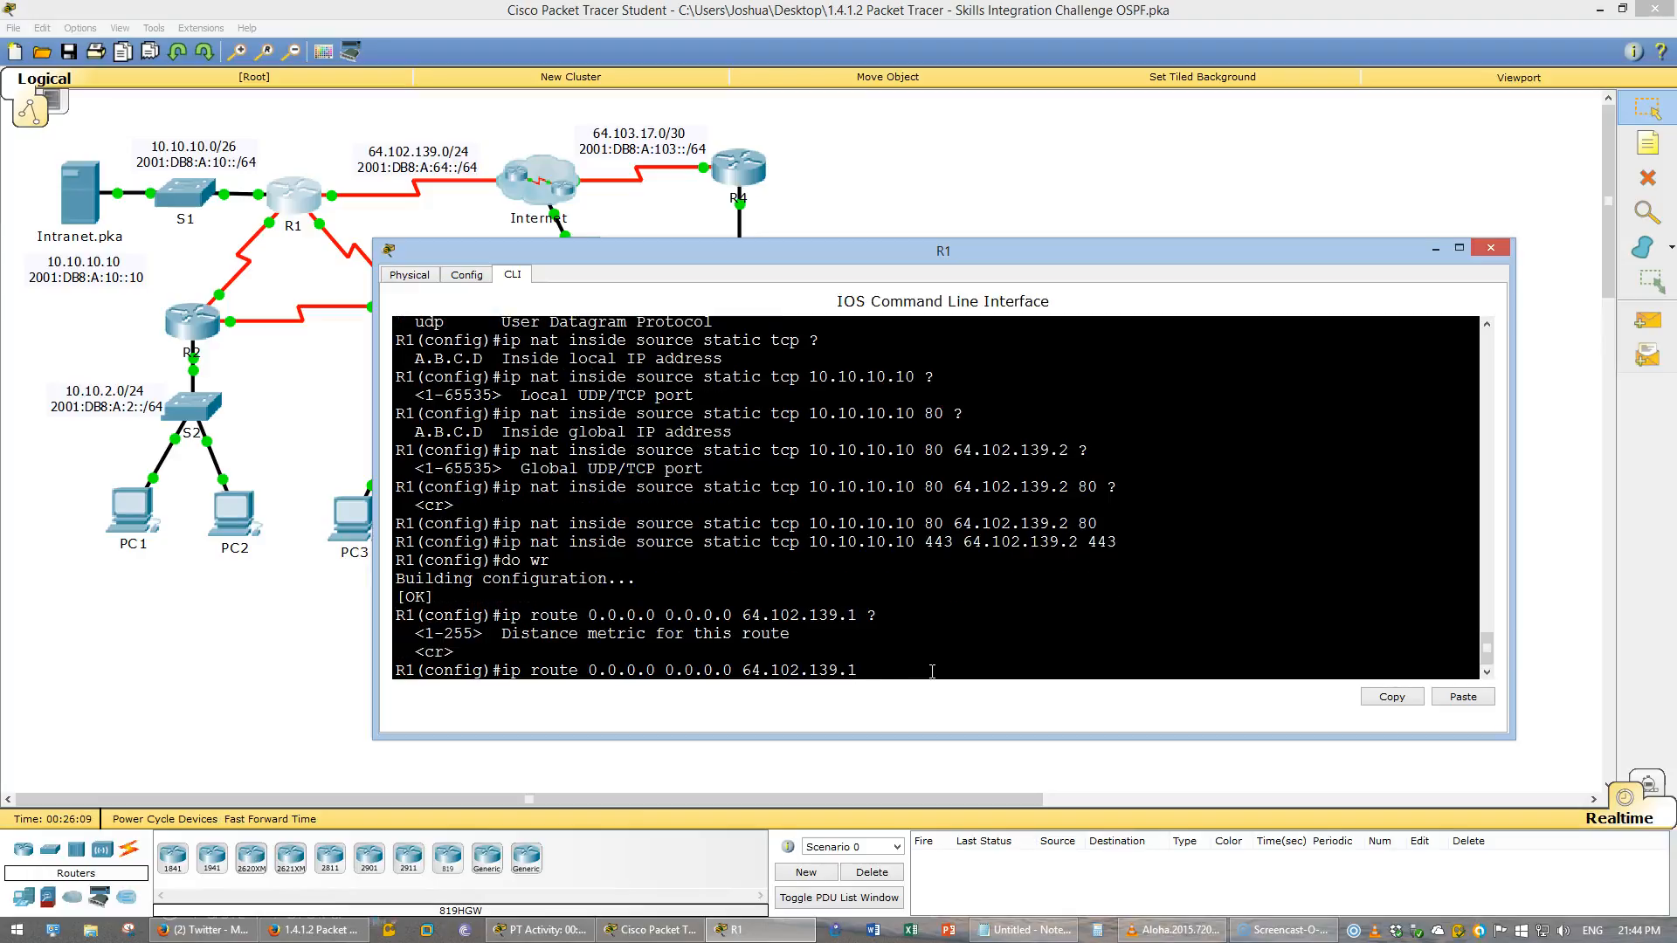
key("Return")
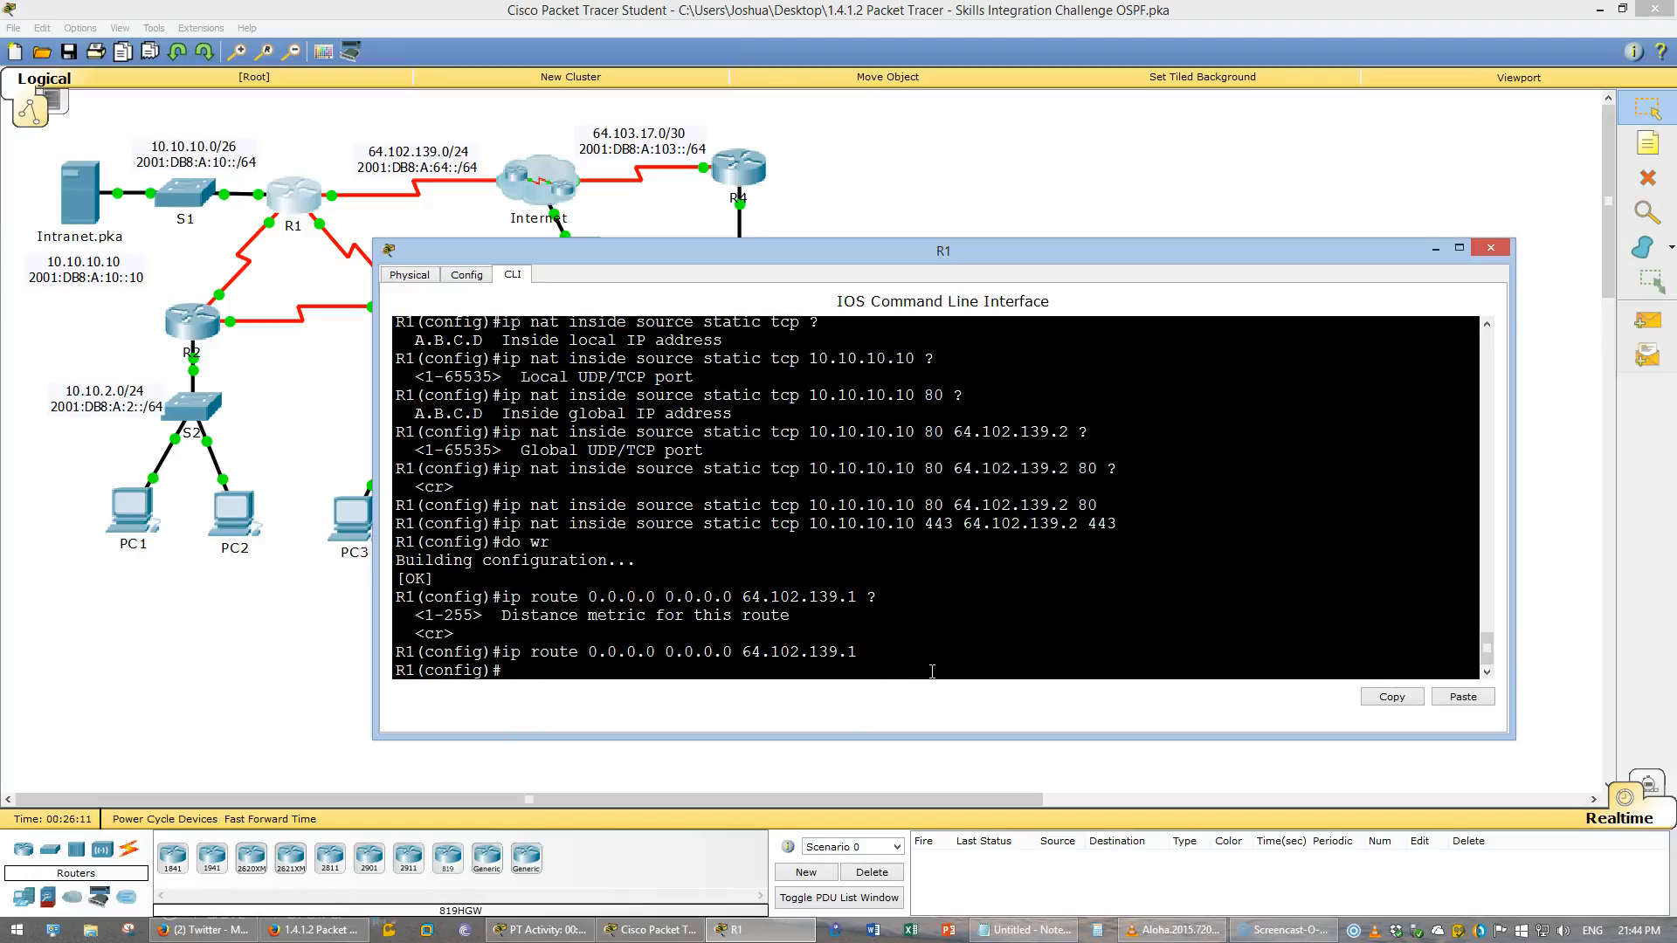
- Configure an IPv6 default route 0::/0 on R1 using exit interface S0/0/0
type("ip route")
key("BackSpace")
key("BackSpace")
key("BackSpace")
key("BackSpace")
key("BackSpace")
key("BackSpace")
type("v6 route 0")
type("0")
key("alt+Tab")
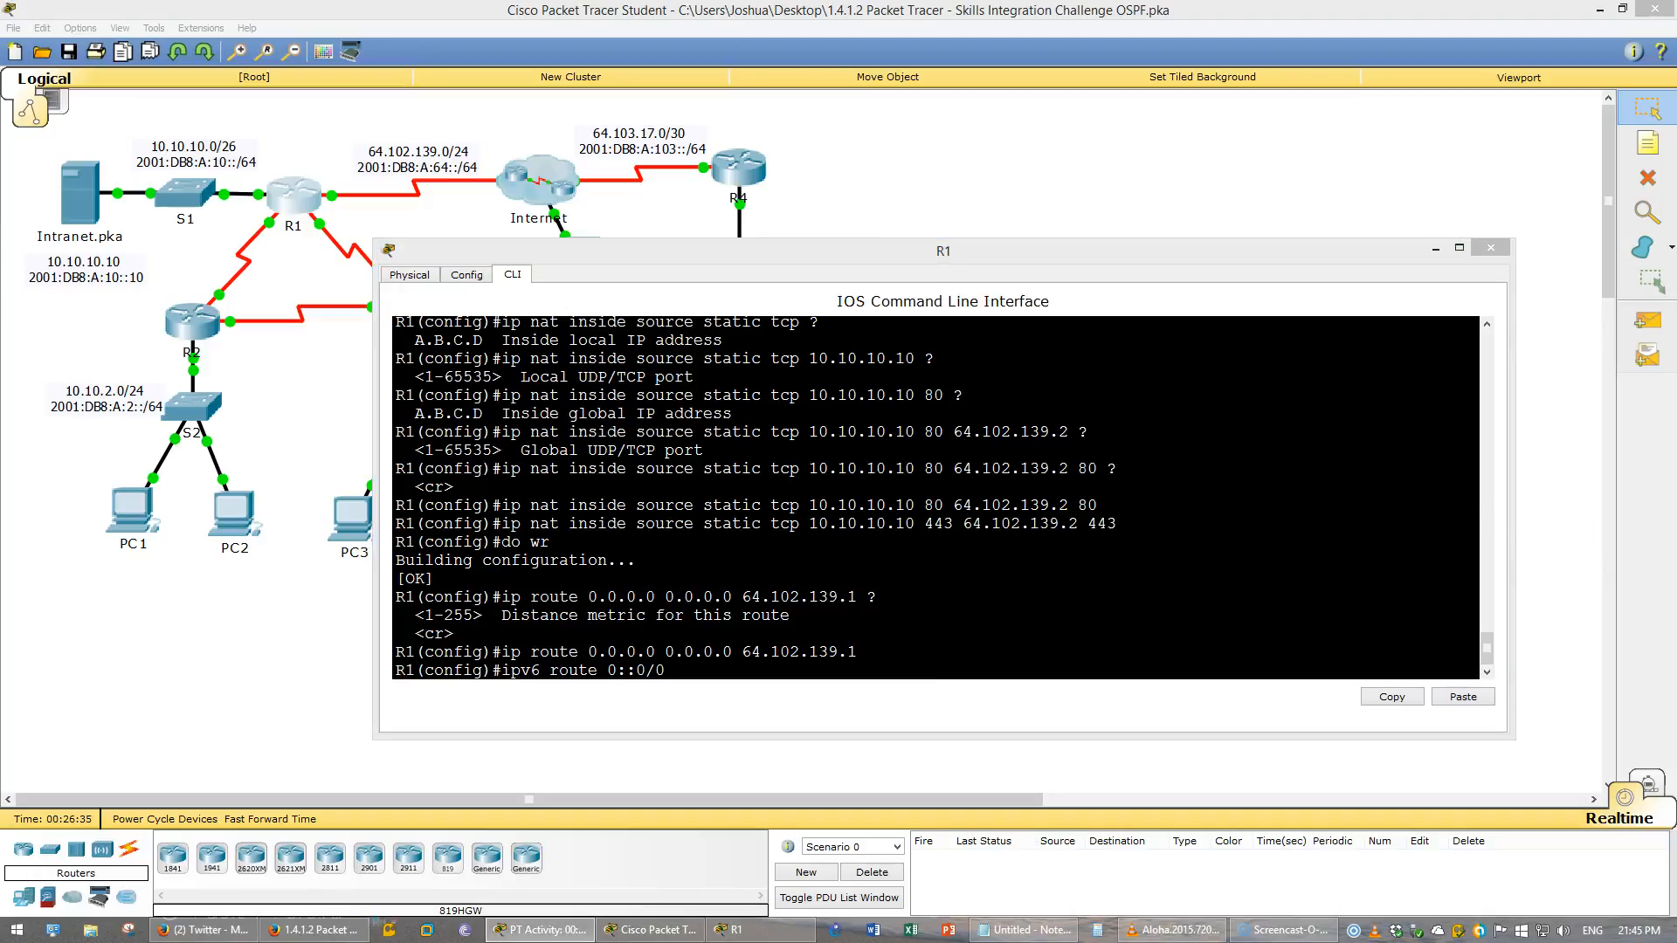
left_click(919, 649)
key("BackSpace")
type("s0/0/0")
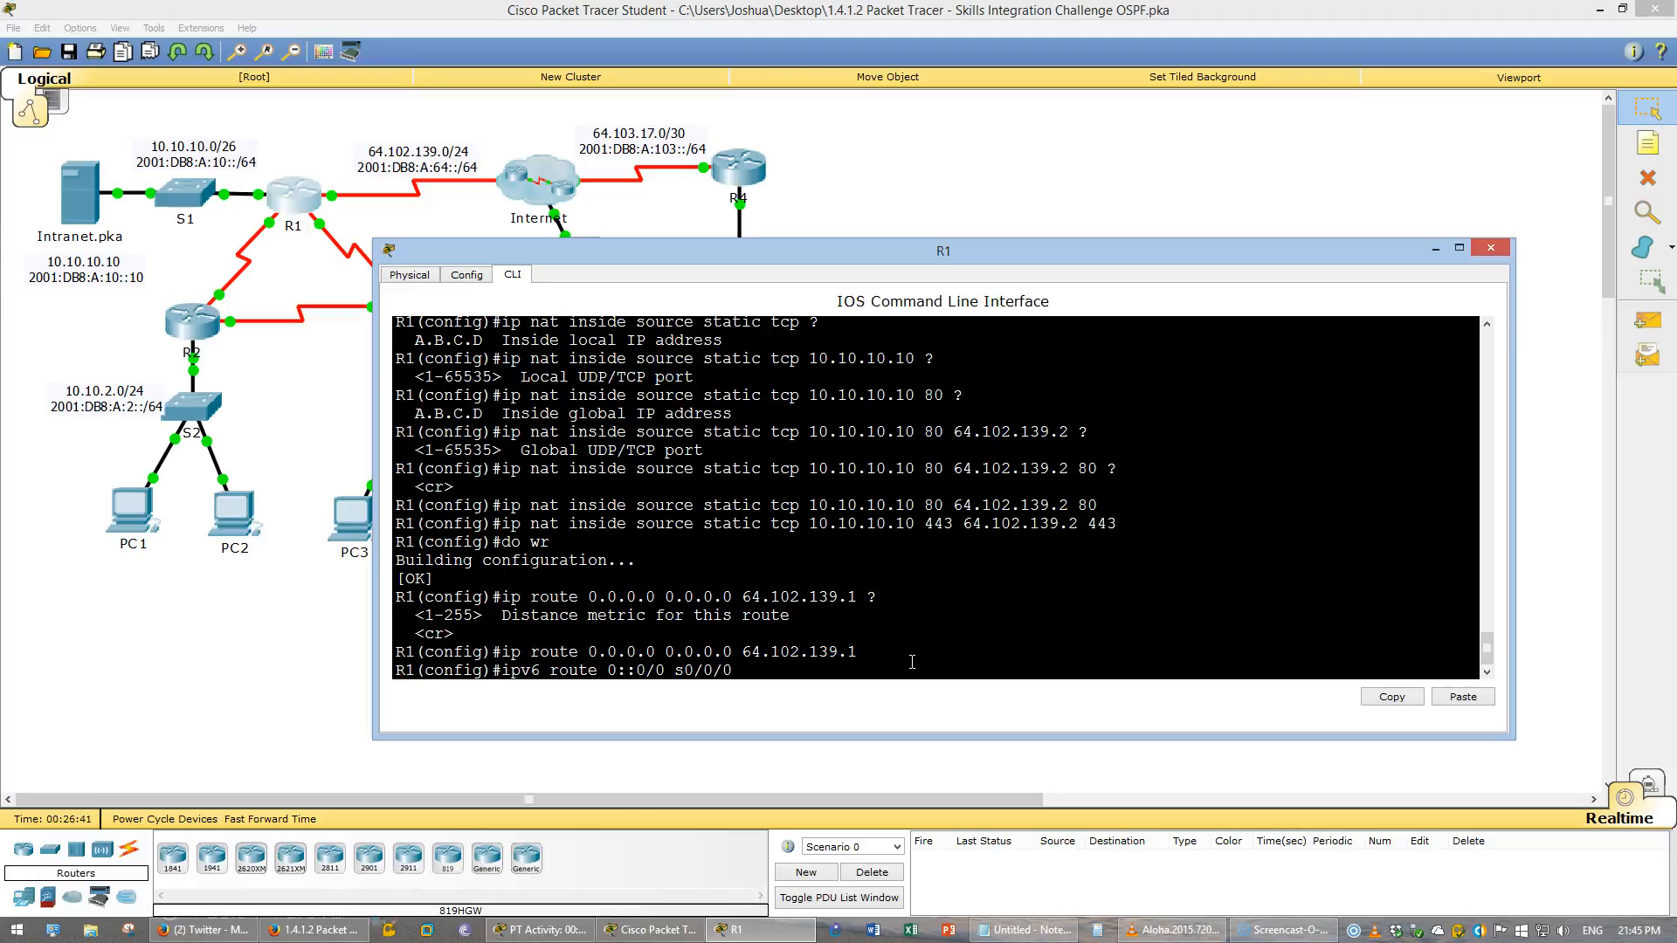
key("Return")
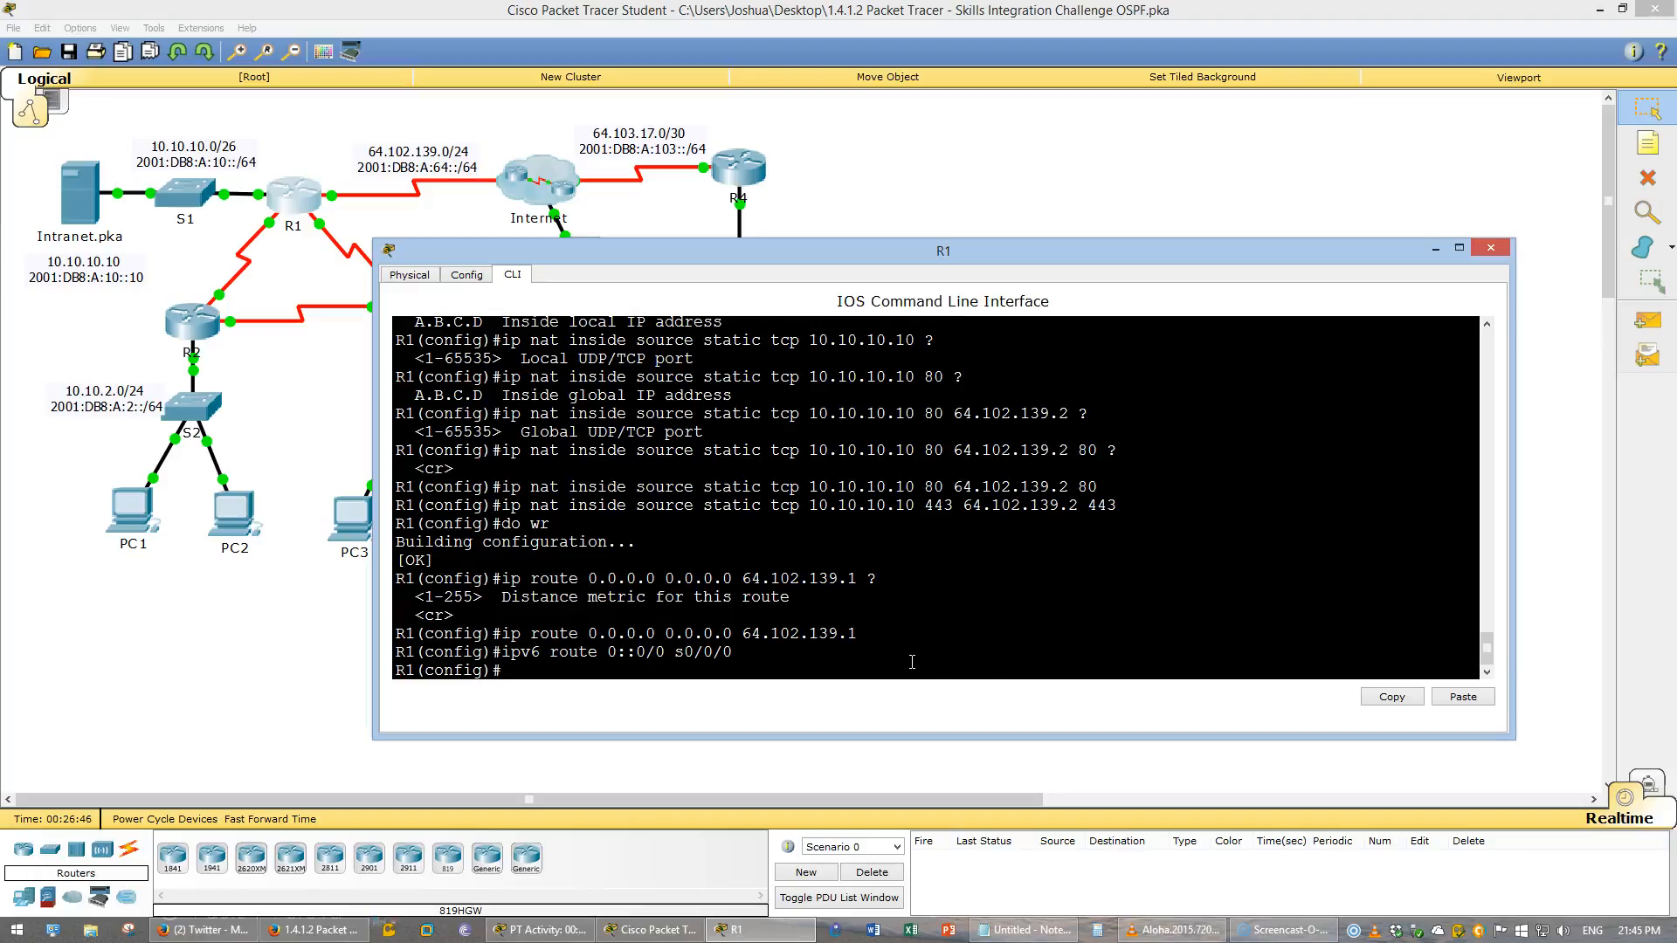
- Save R1's running configuration to startup
left_click(799, 580)
type("do wr")
key("Return")
- Open R4's command line and review the R4 default routing requirement in the instructions
left_click(812, 376)
left_click(738, 166)
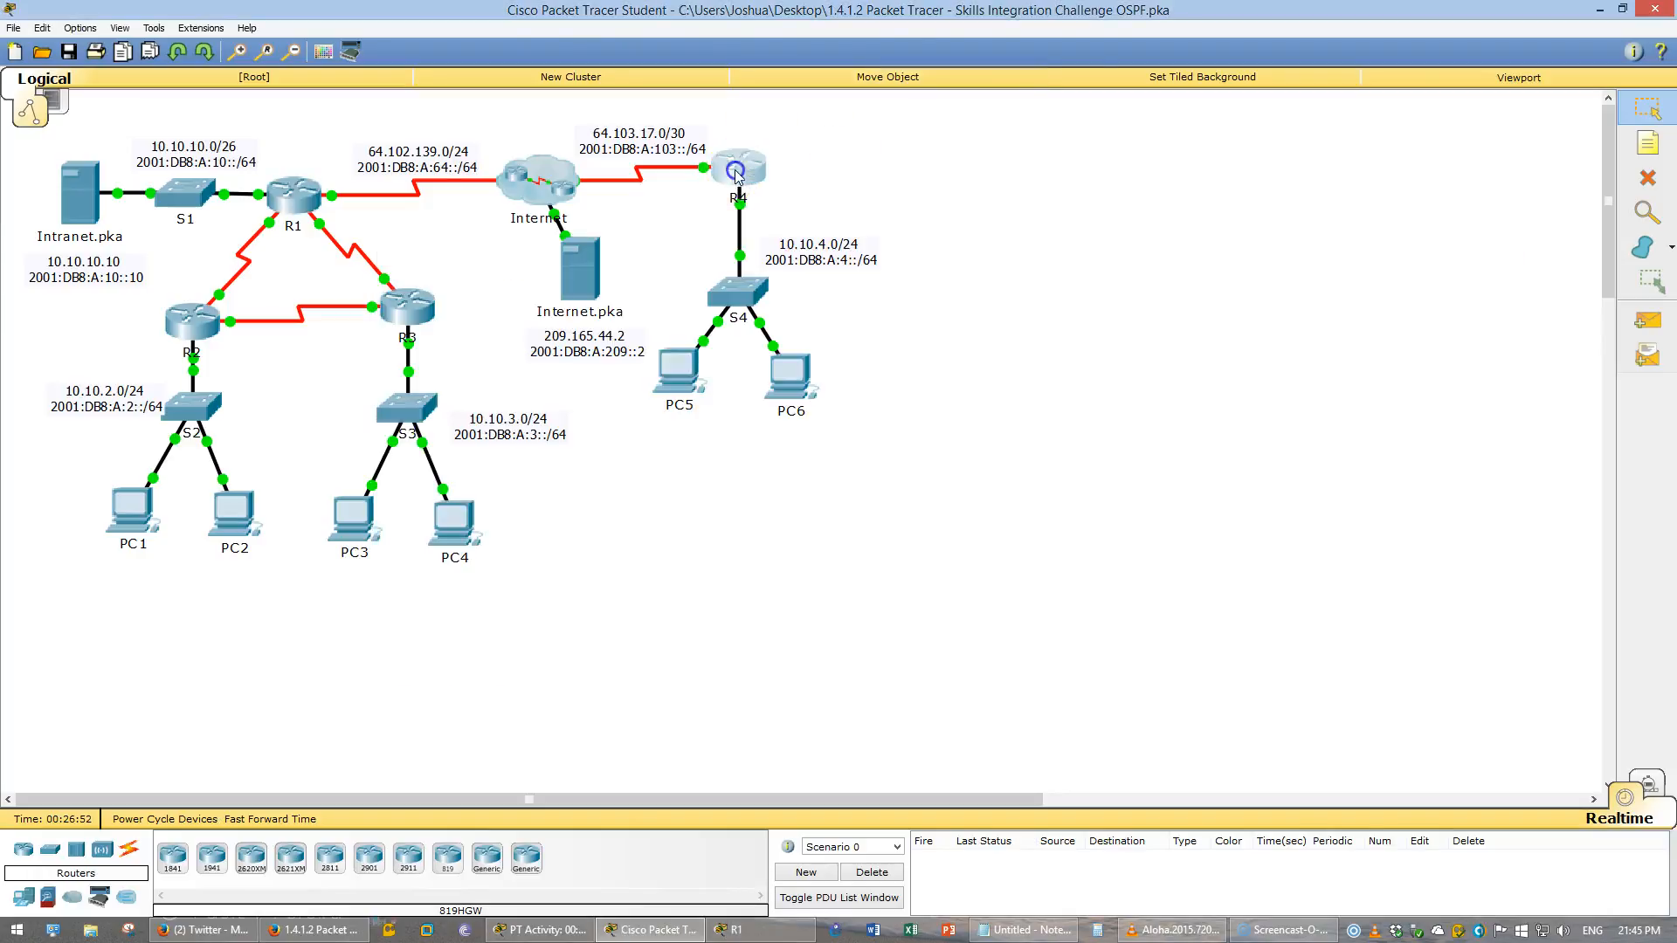
left_click(321, 931)
left_click_drag(322, 341, 1061, 340)
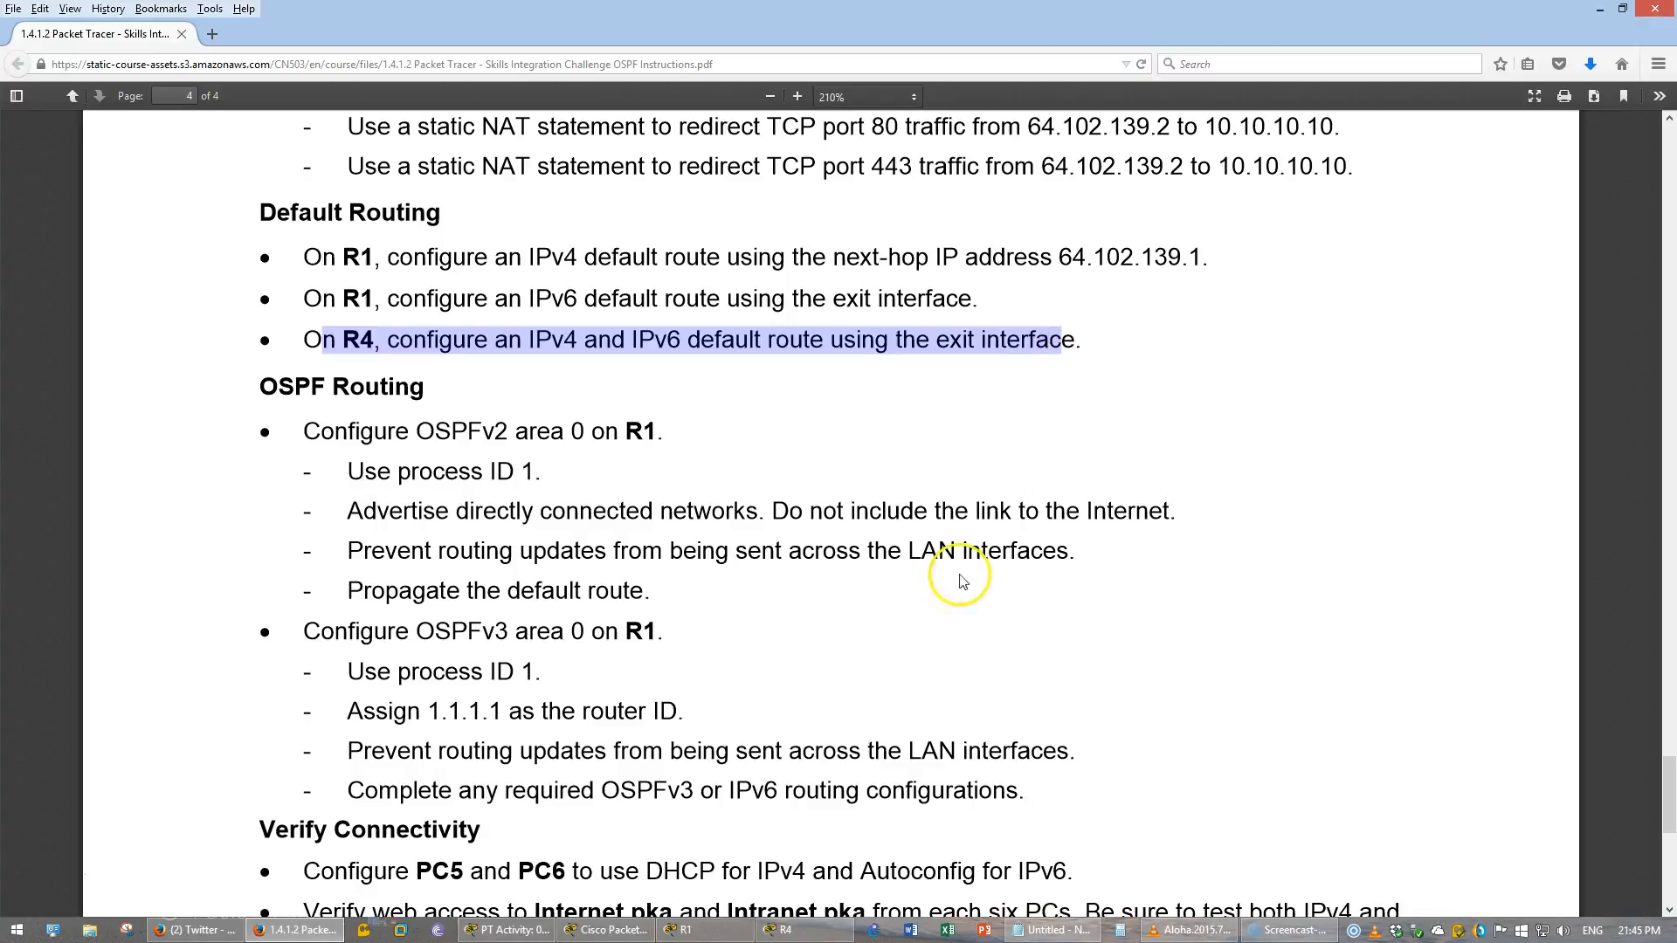
- Configure an IPv4 default route 0.0.0.0 0.0.0.0 on R4 using exit interface s0/0/1
left_click(786, 929)
left_click(645, 932)
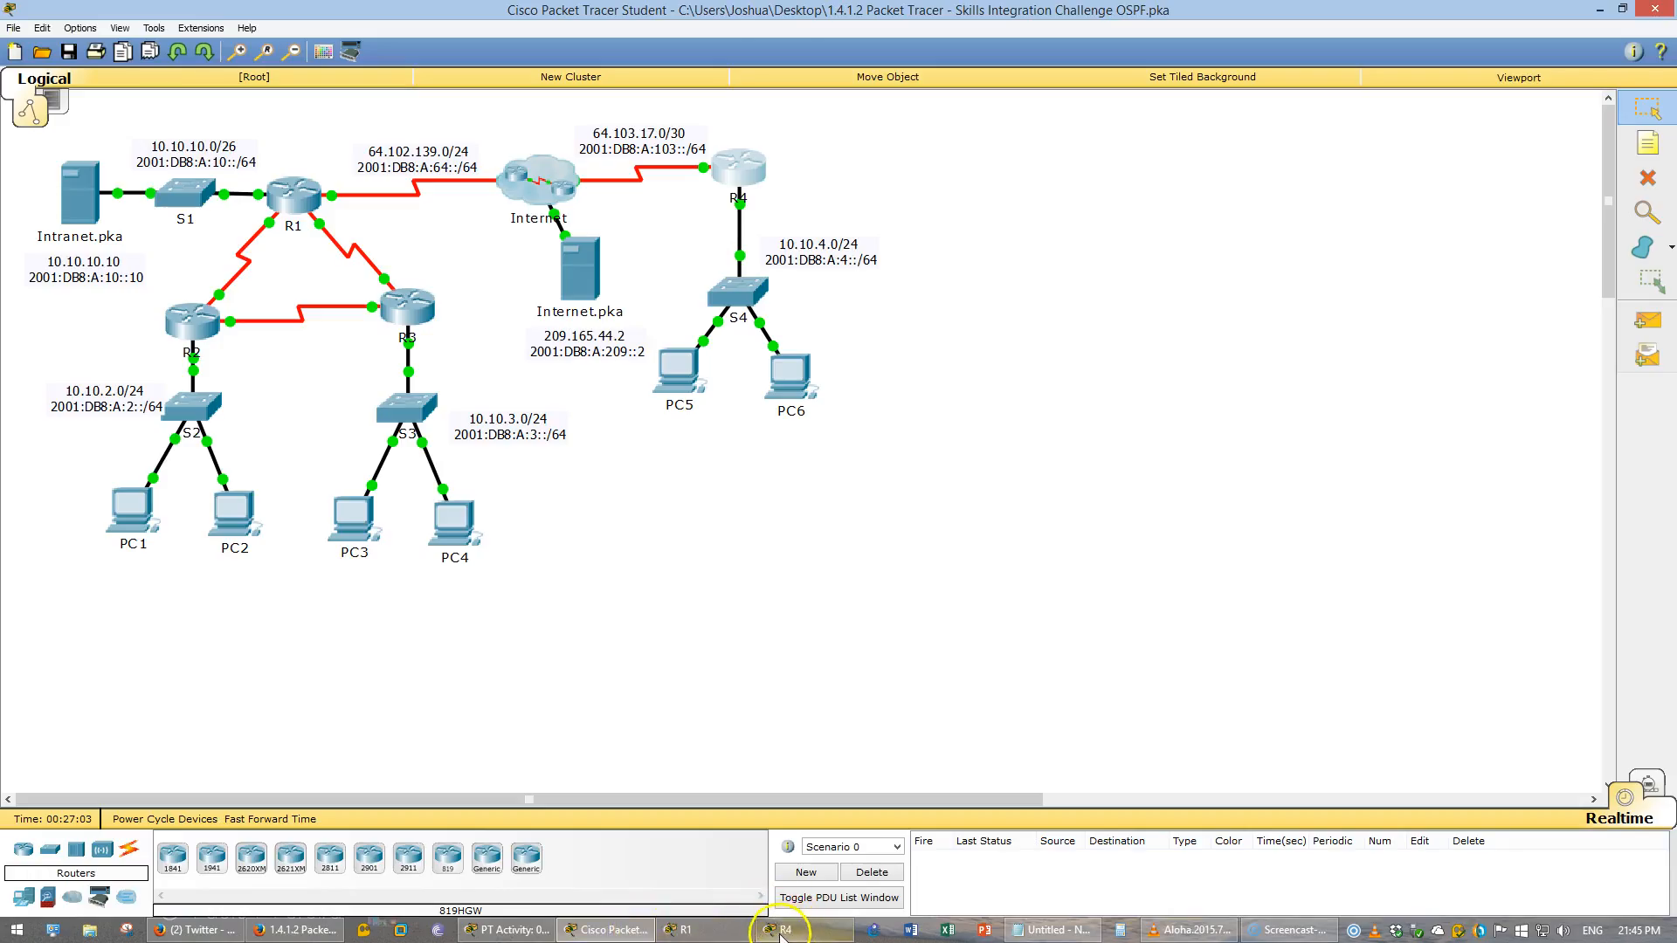
left_click(790, 924)
type("conf t")
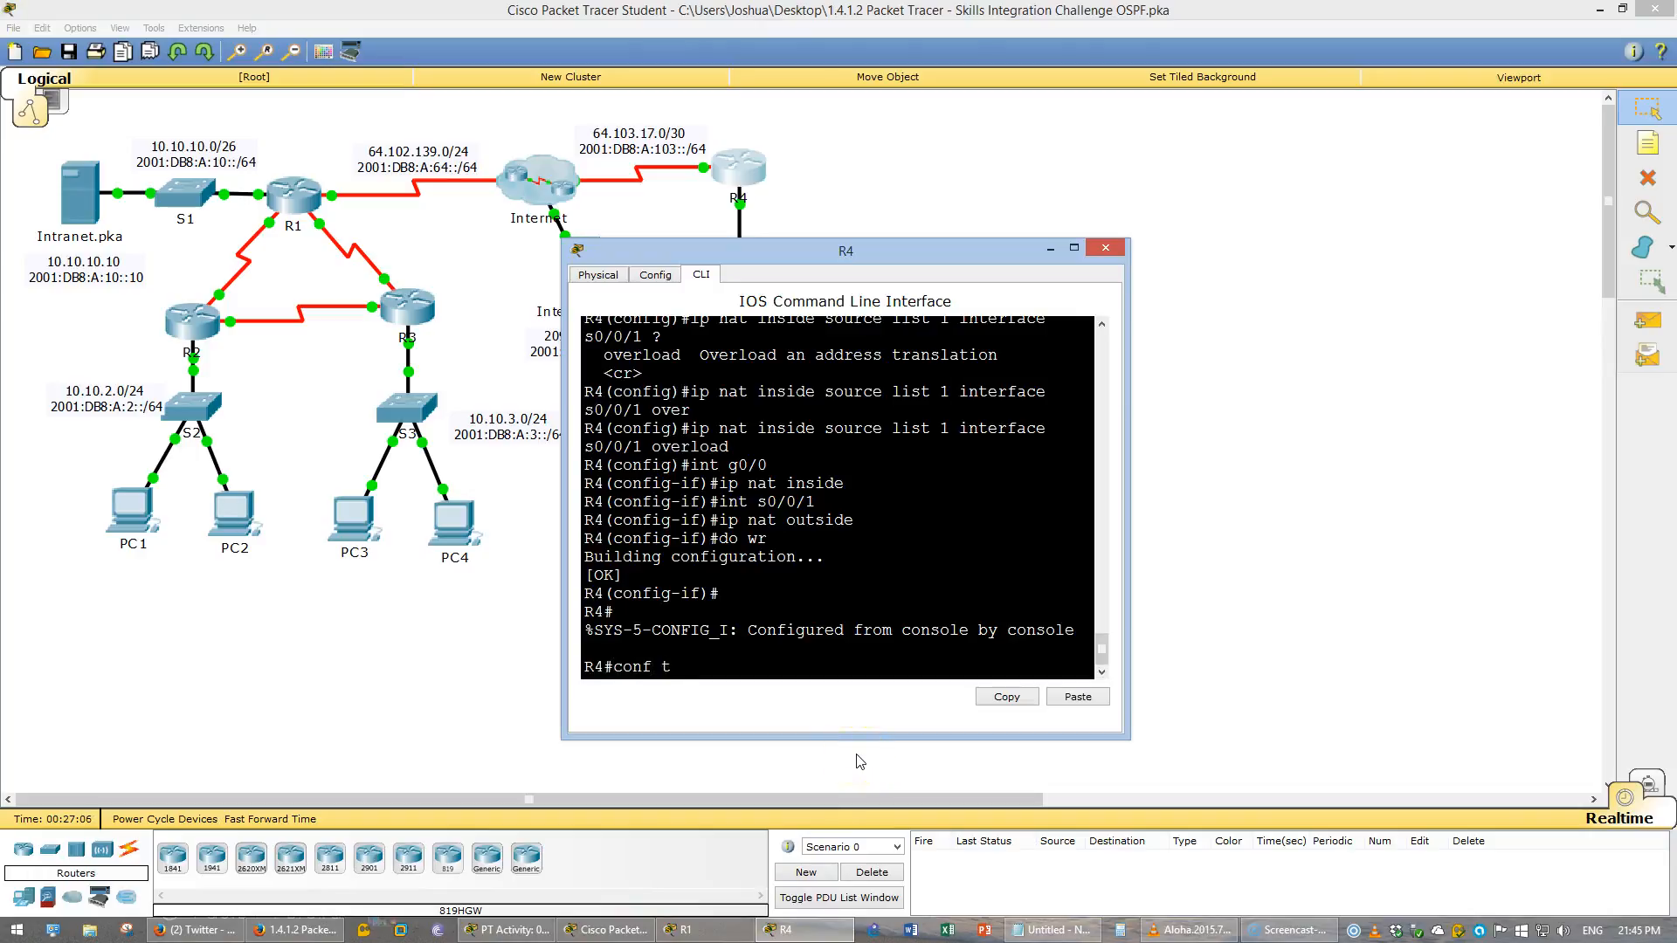
key("Return")
type("ip")
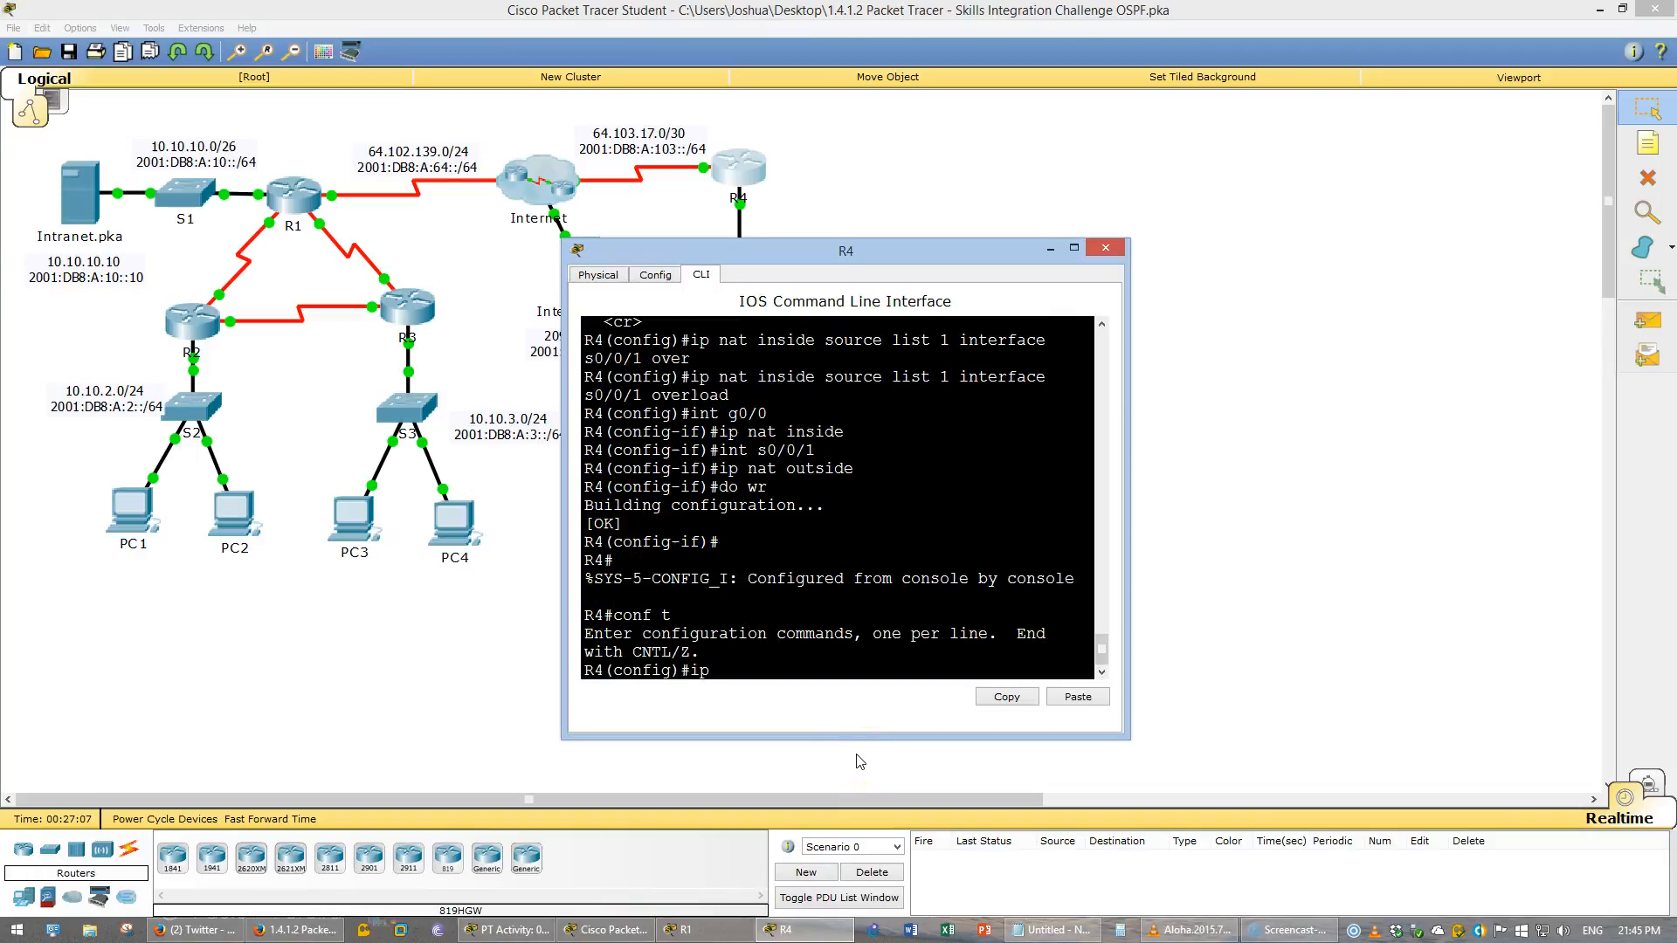
type(" route 0.0.0.0 0.0.0.0 s0/0/1")
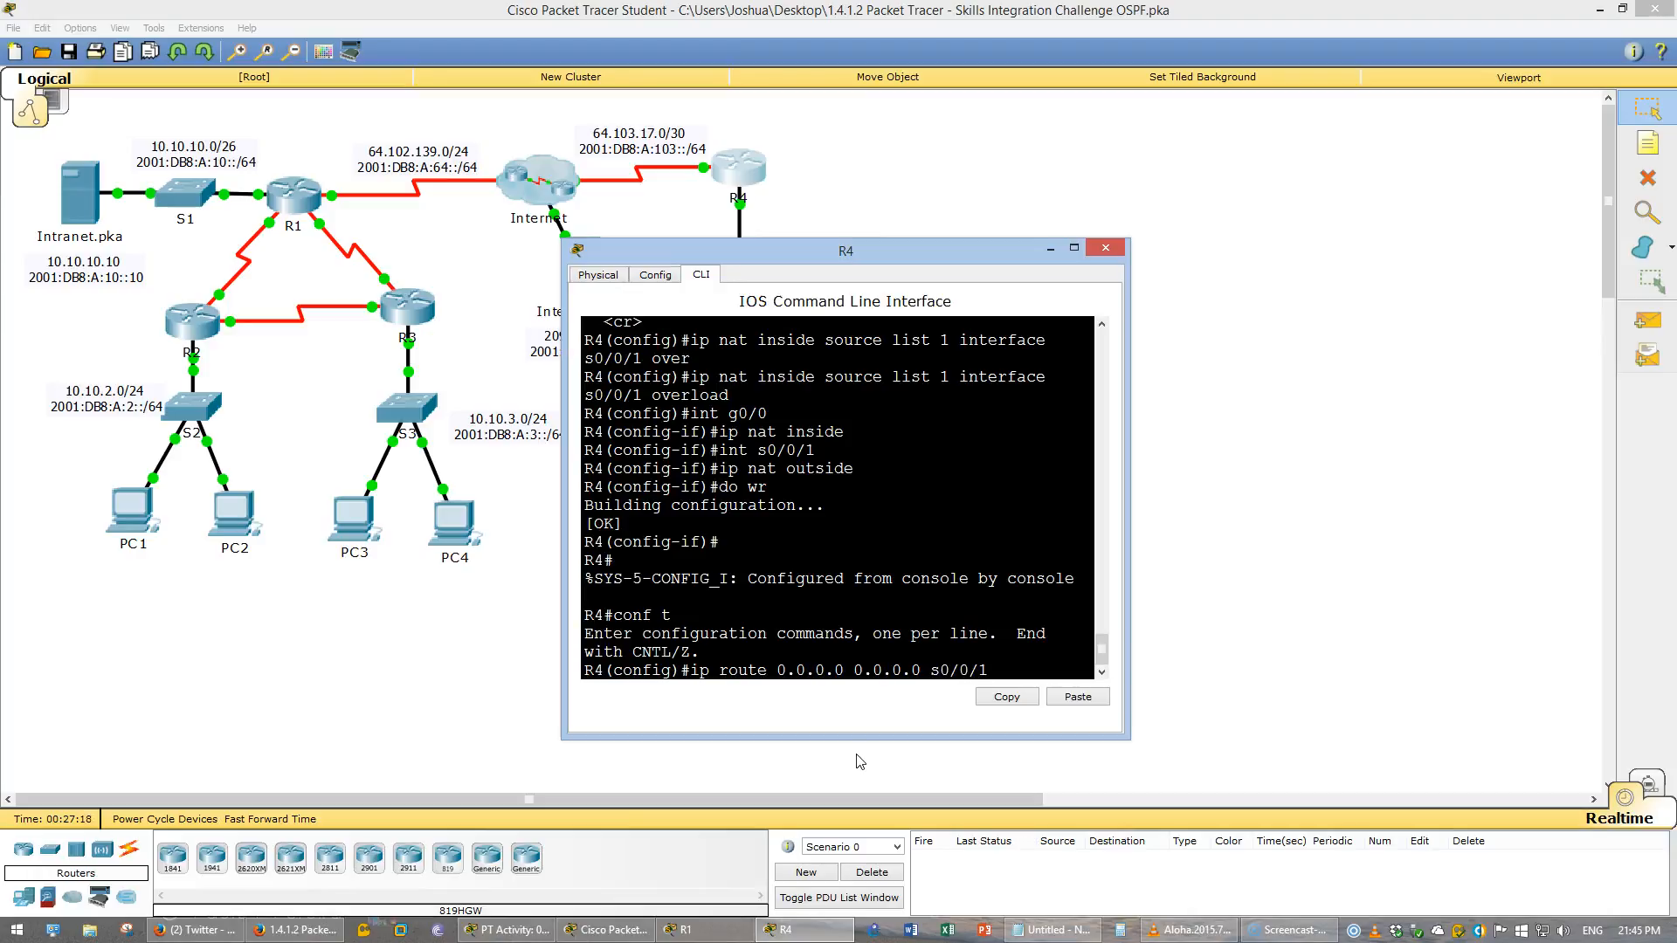
key("Return")
- Configure an IPv6 default route 0::/0 on R4 using exit interface s0/0/1
type("ipv6 ro")
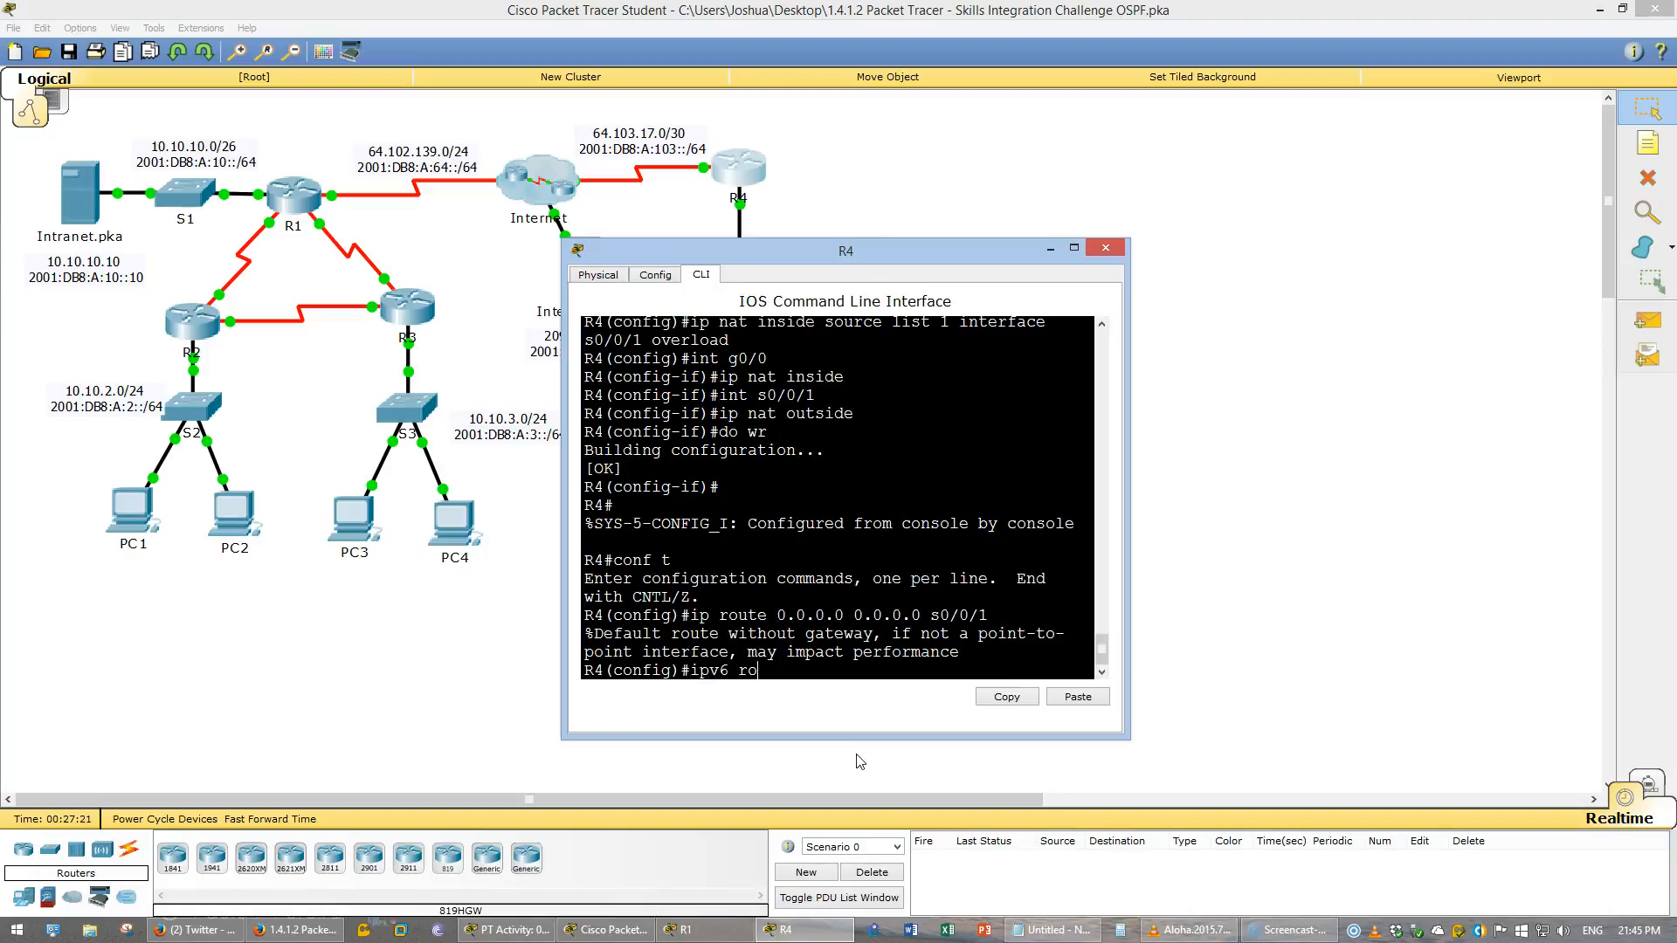
type("ute 0::0/")
type("s0/0/1")
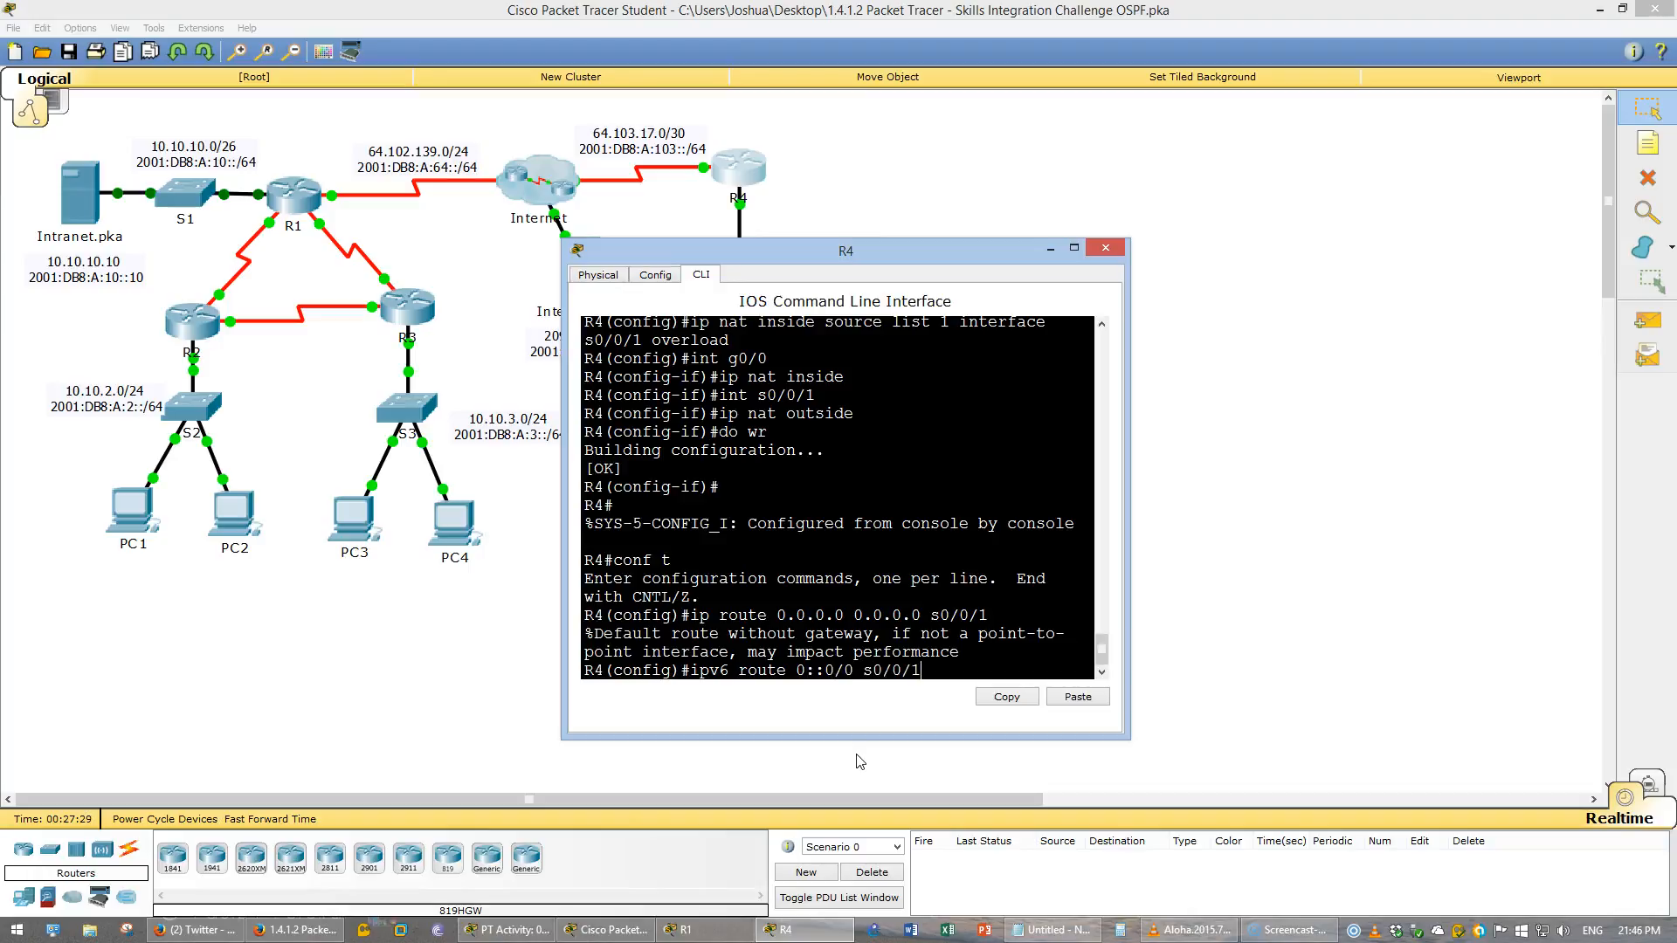
key("Return")
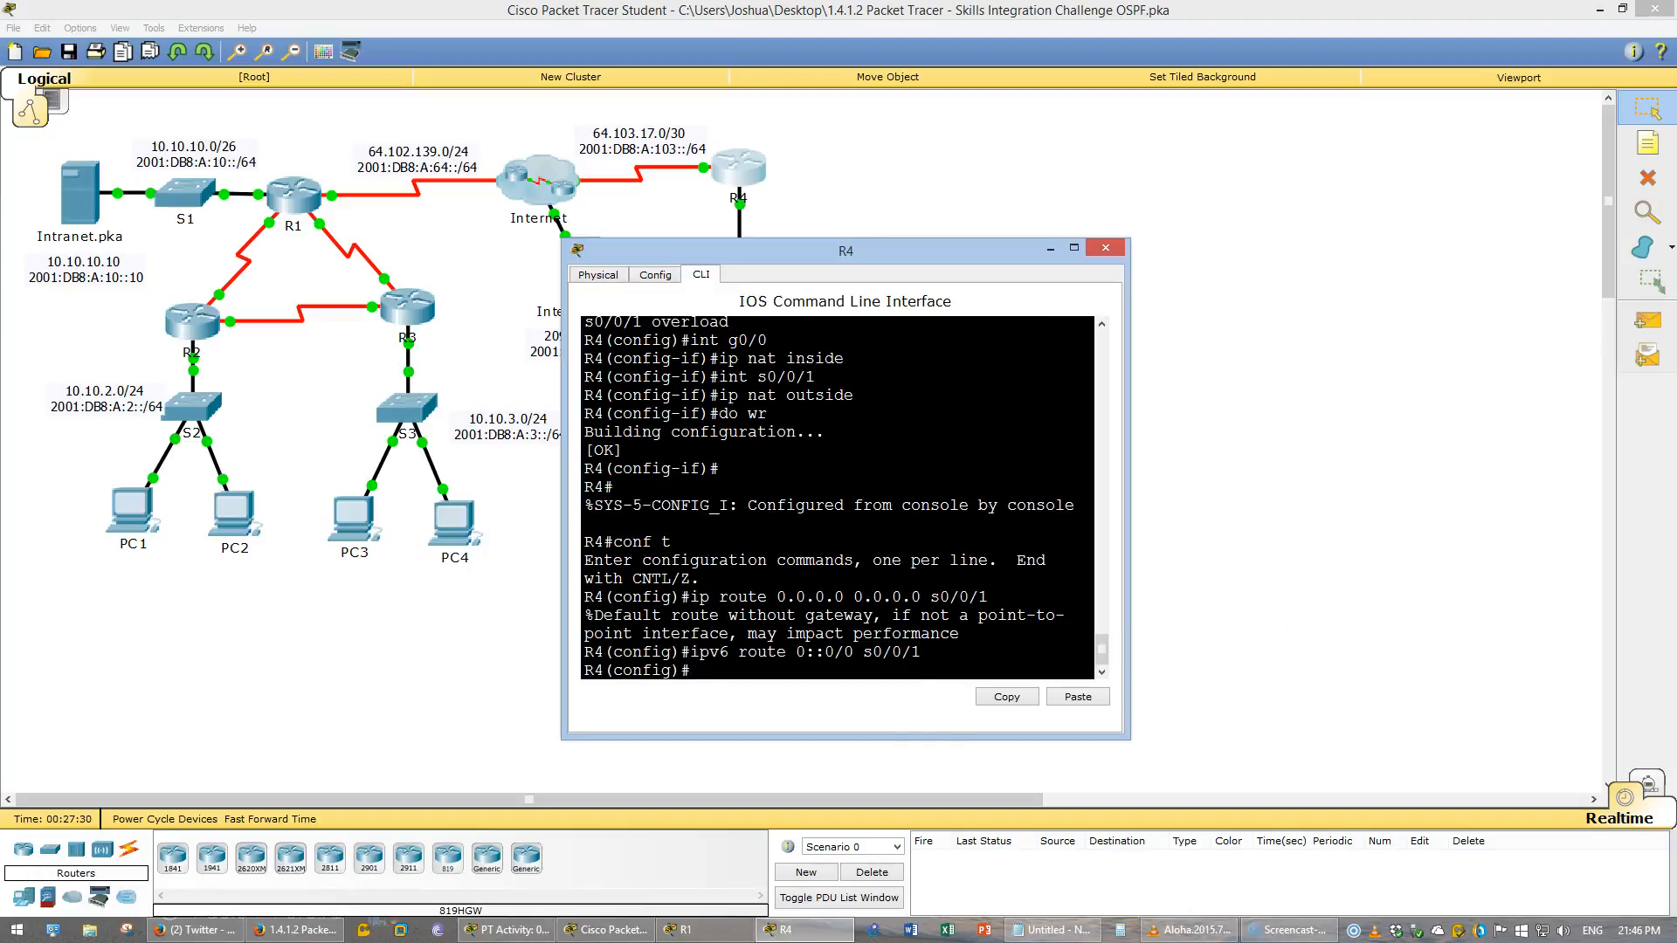
- Save R4's configuration and close its window
left_click(507, 930)
left_click(852, 603)
type("do wr")
key("Return")
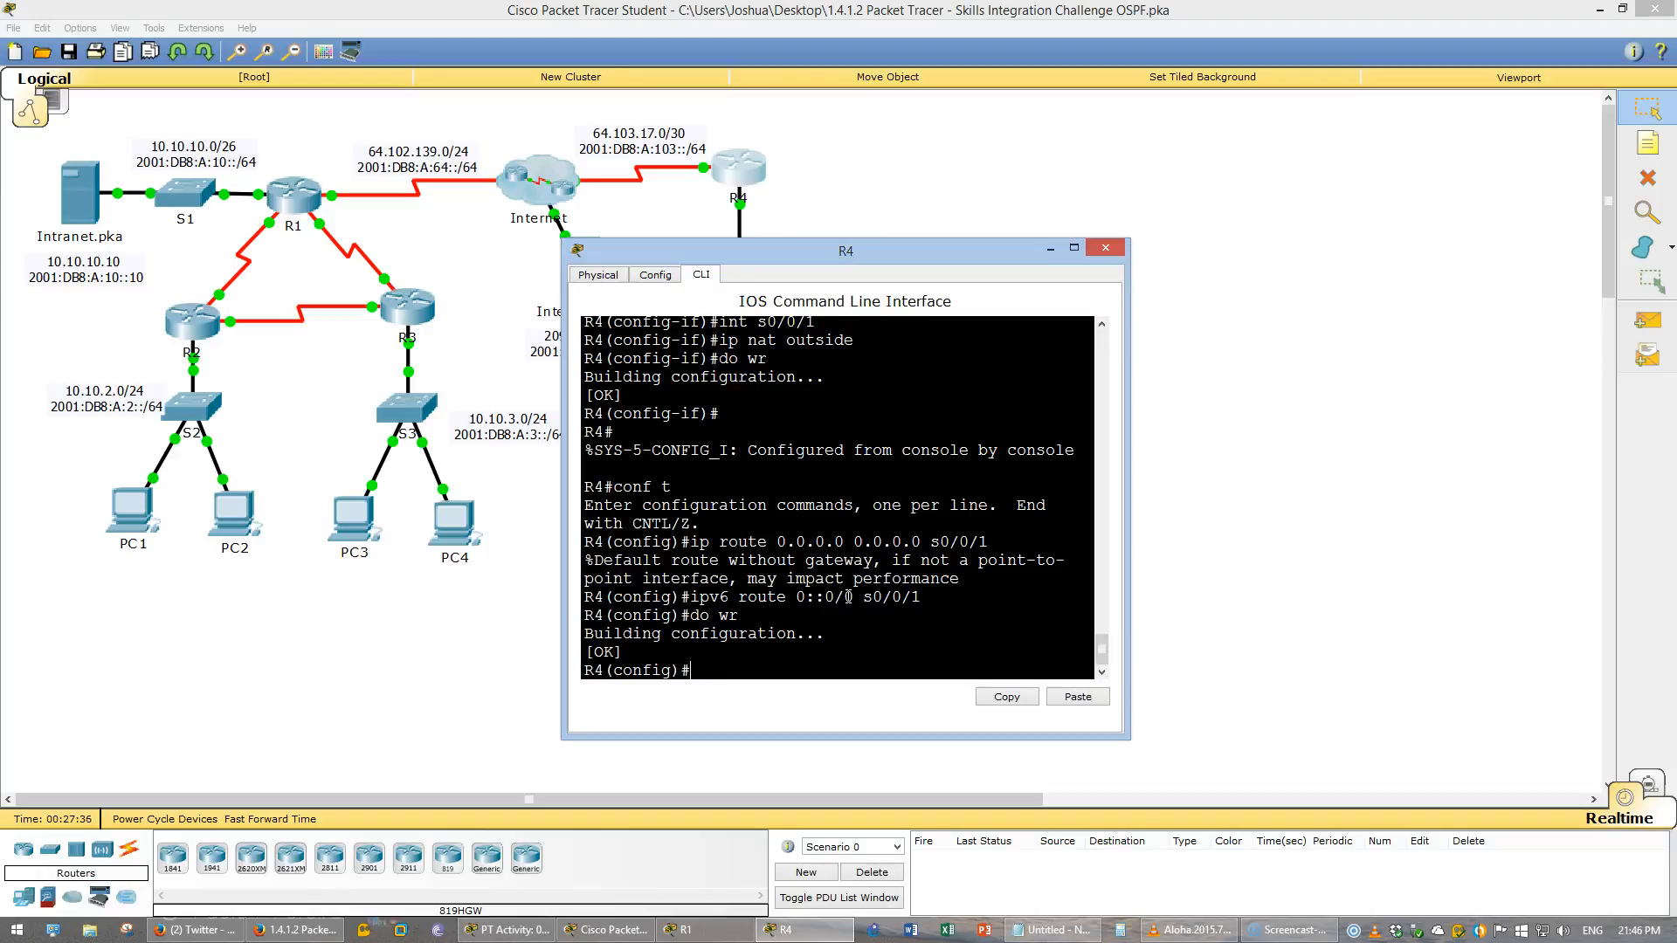
key("alt+F4")
- Review the OSPFv2 and OSPFv3 routing requirements for R1 in the instructions
left_click(311, 201)
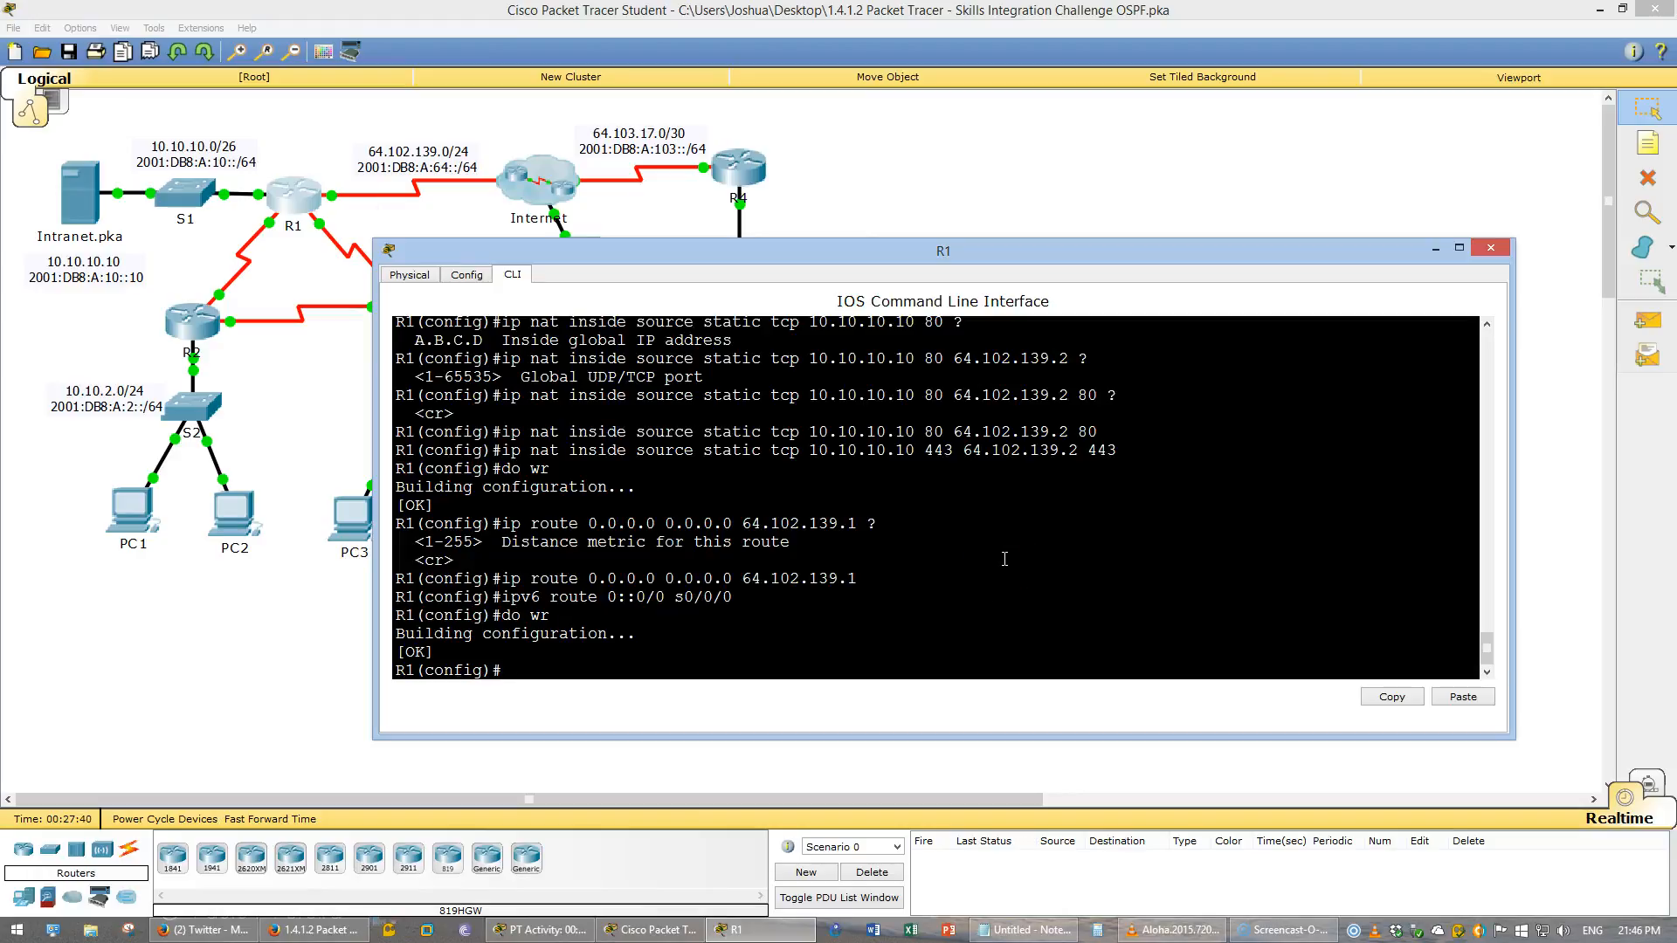
left_click(314, 929)
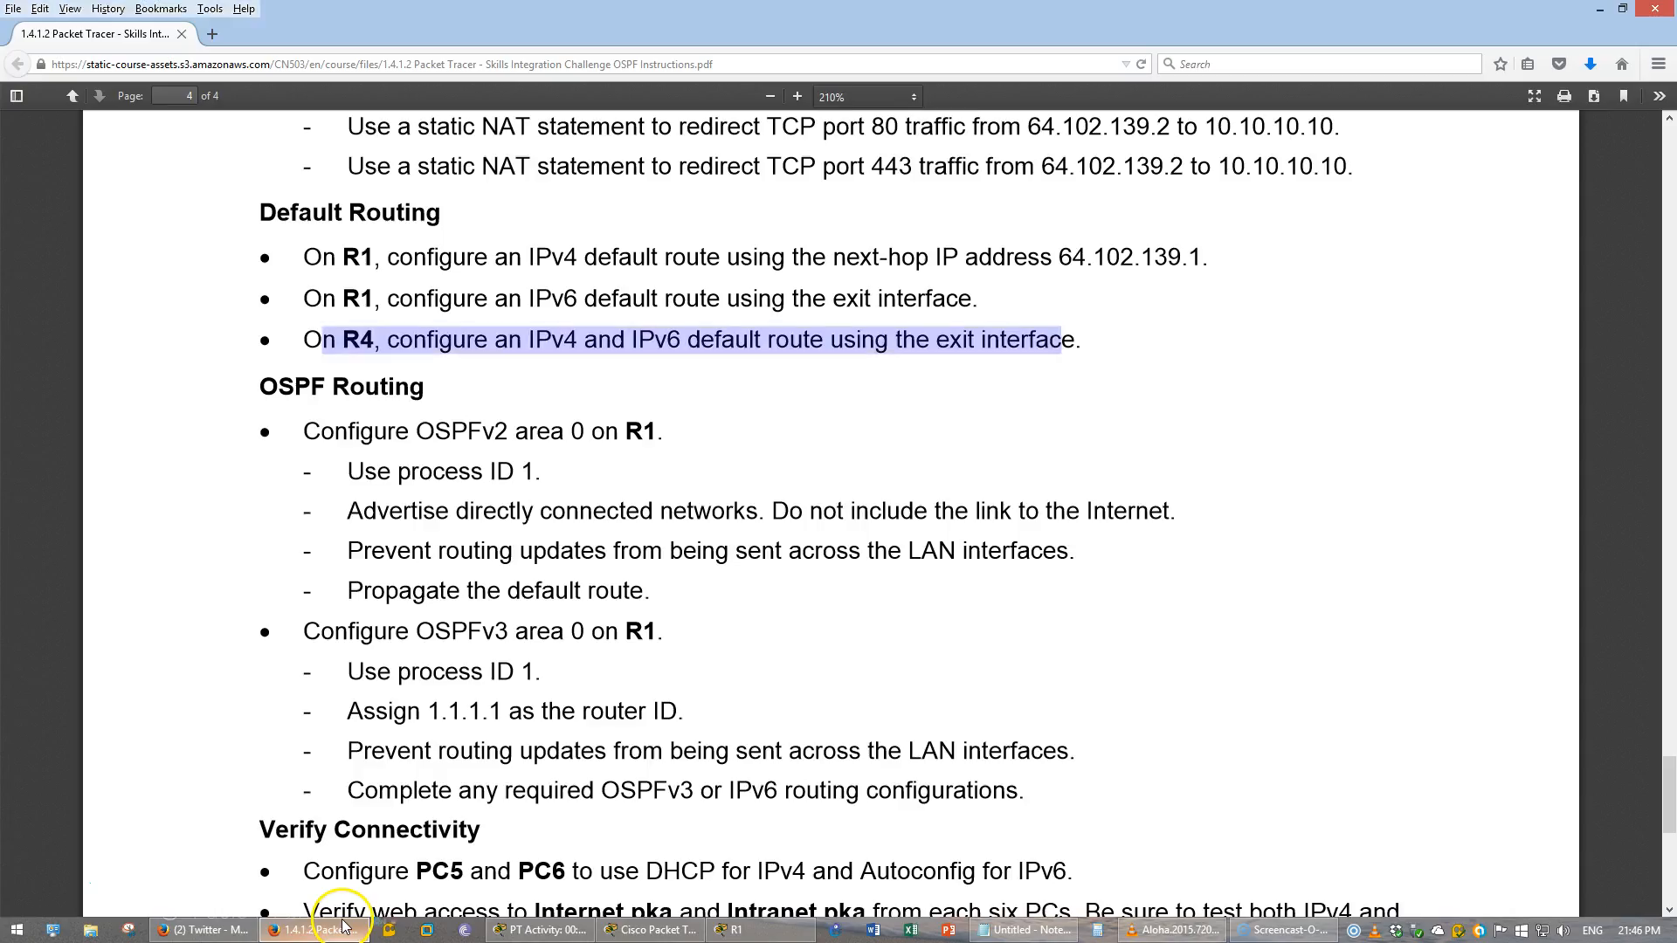
left_click(685, 537)
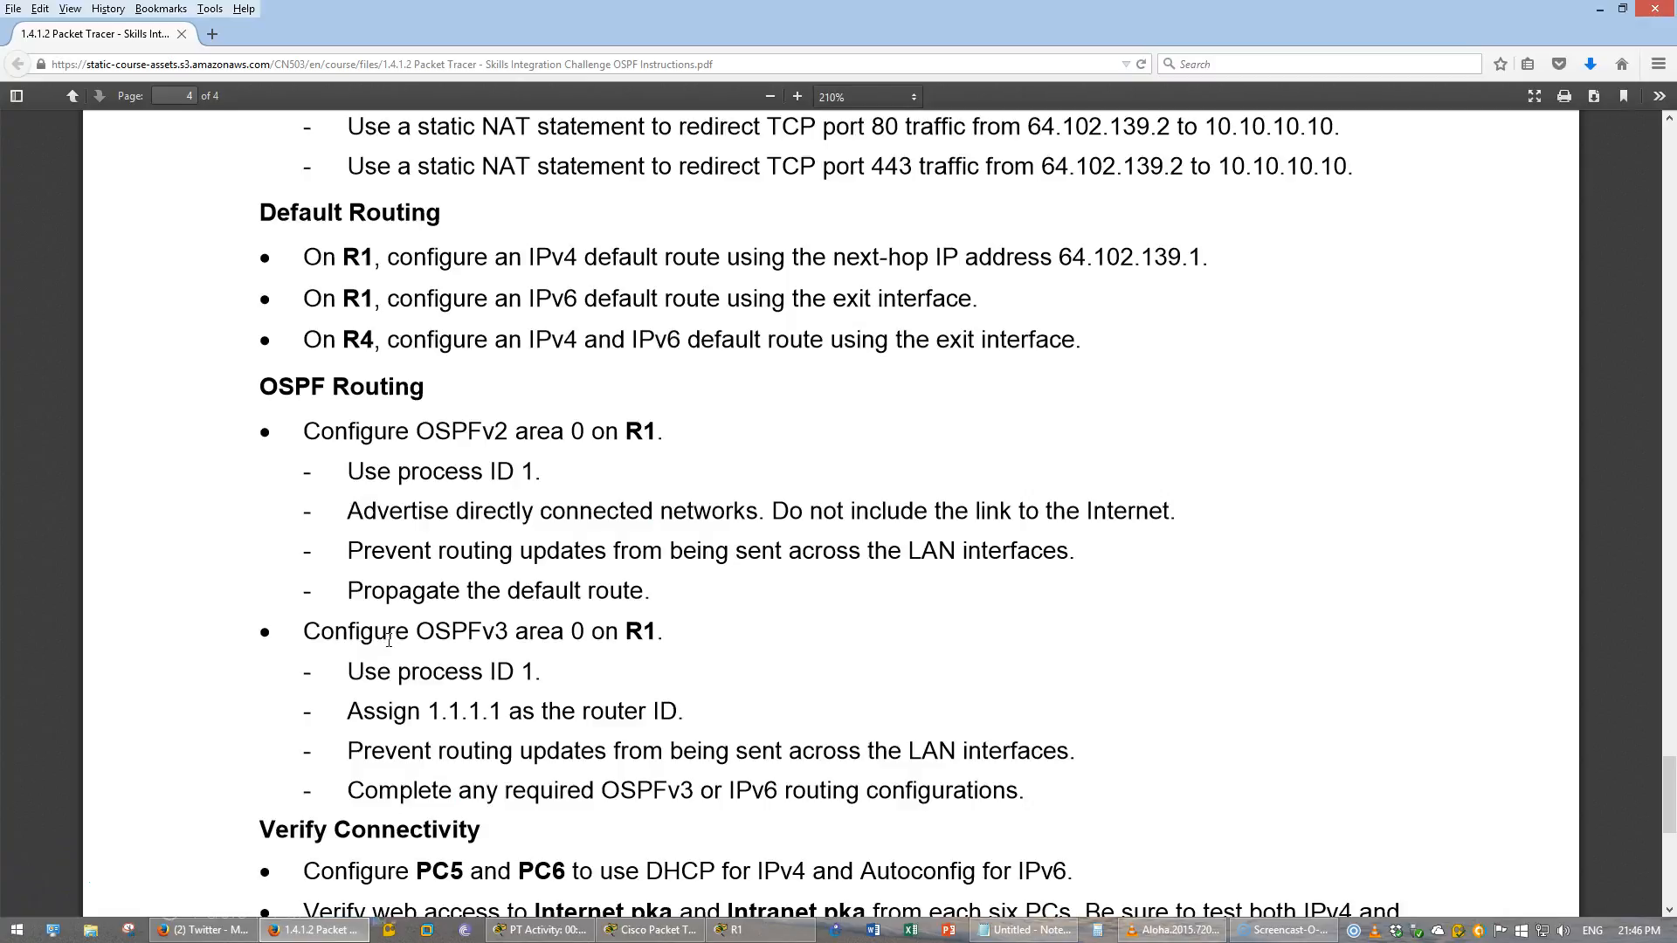
scroll(398, 577, "down", 3)
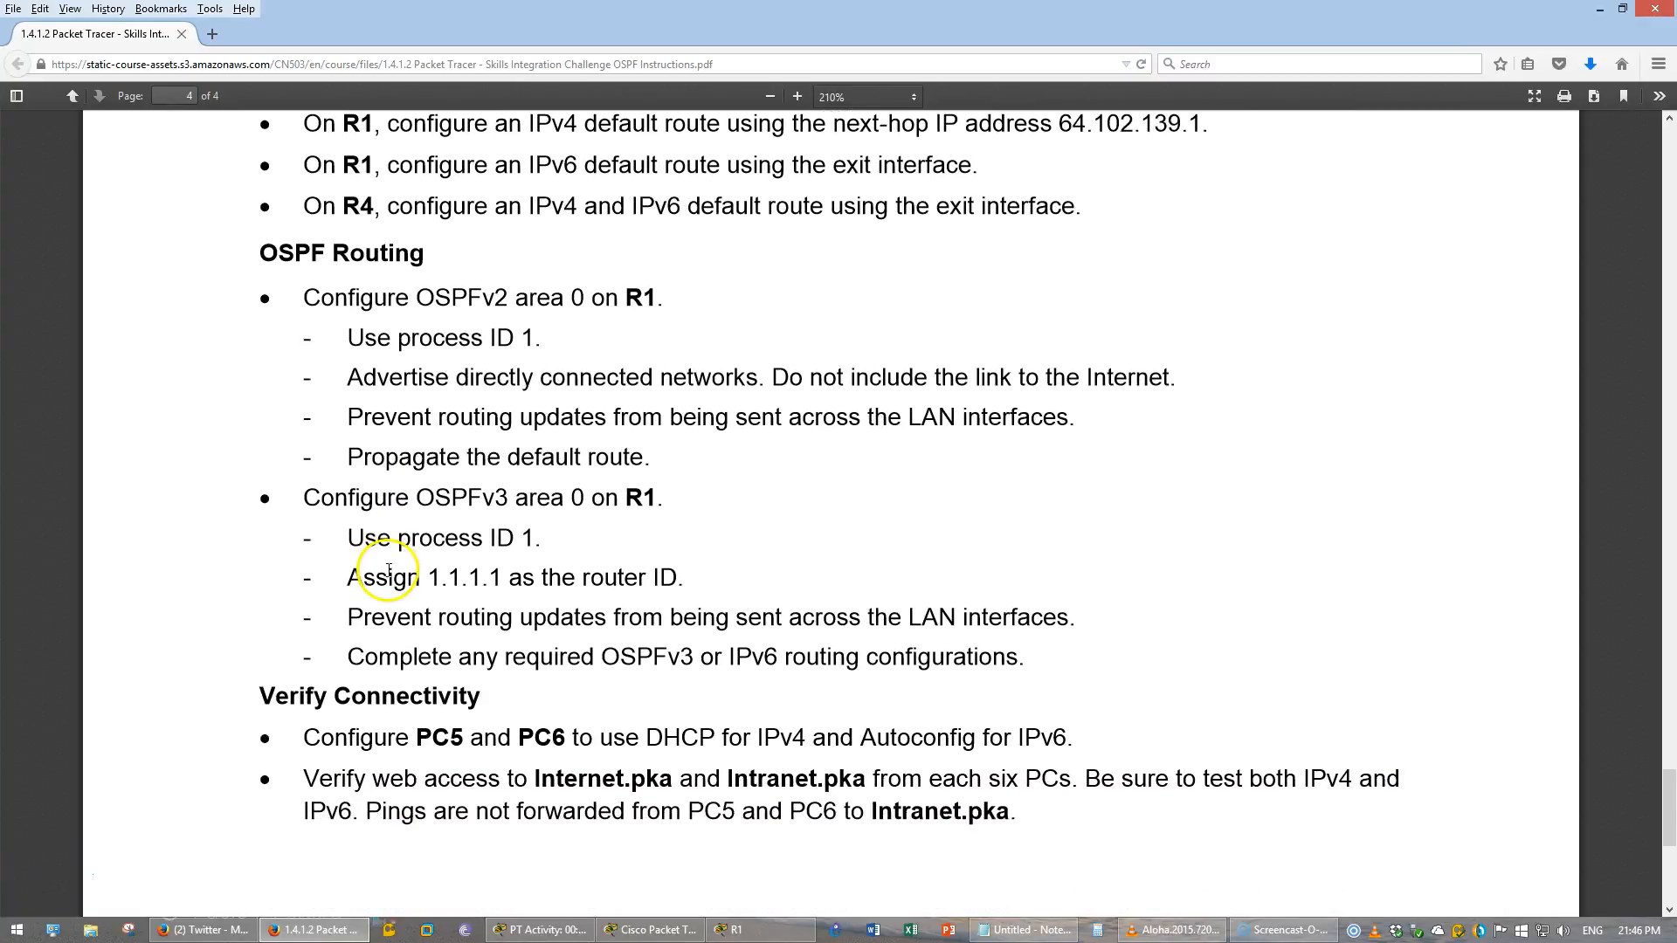
left_click_drag(261, 253, 509, 310)
left_click(356, 291)
left_click(511, 312)
left_click_drag(418, 500, 505, 500)
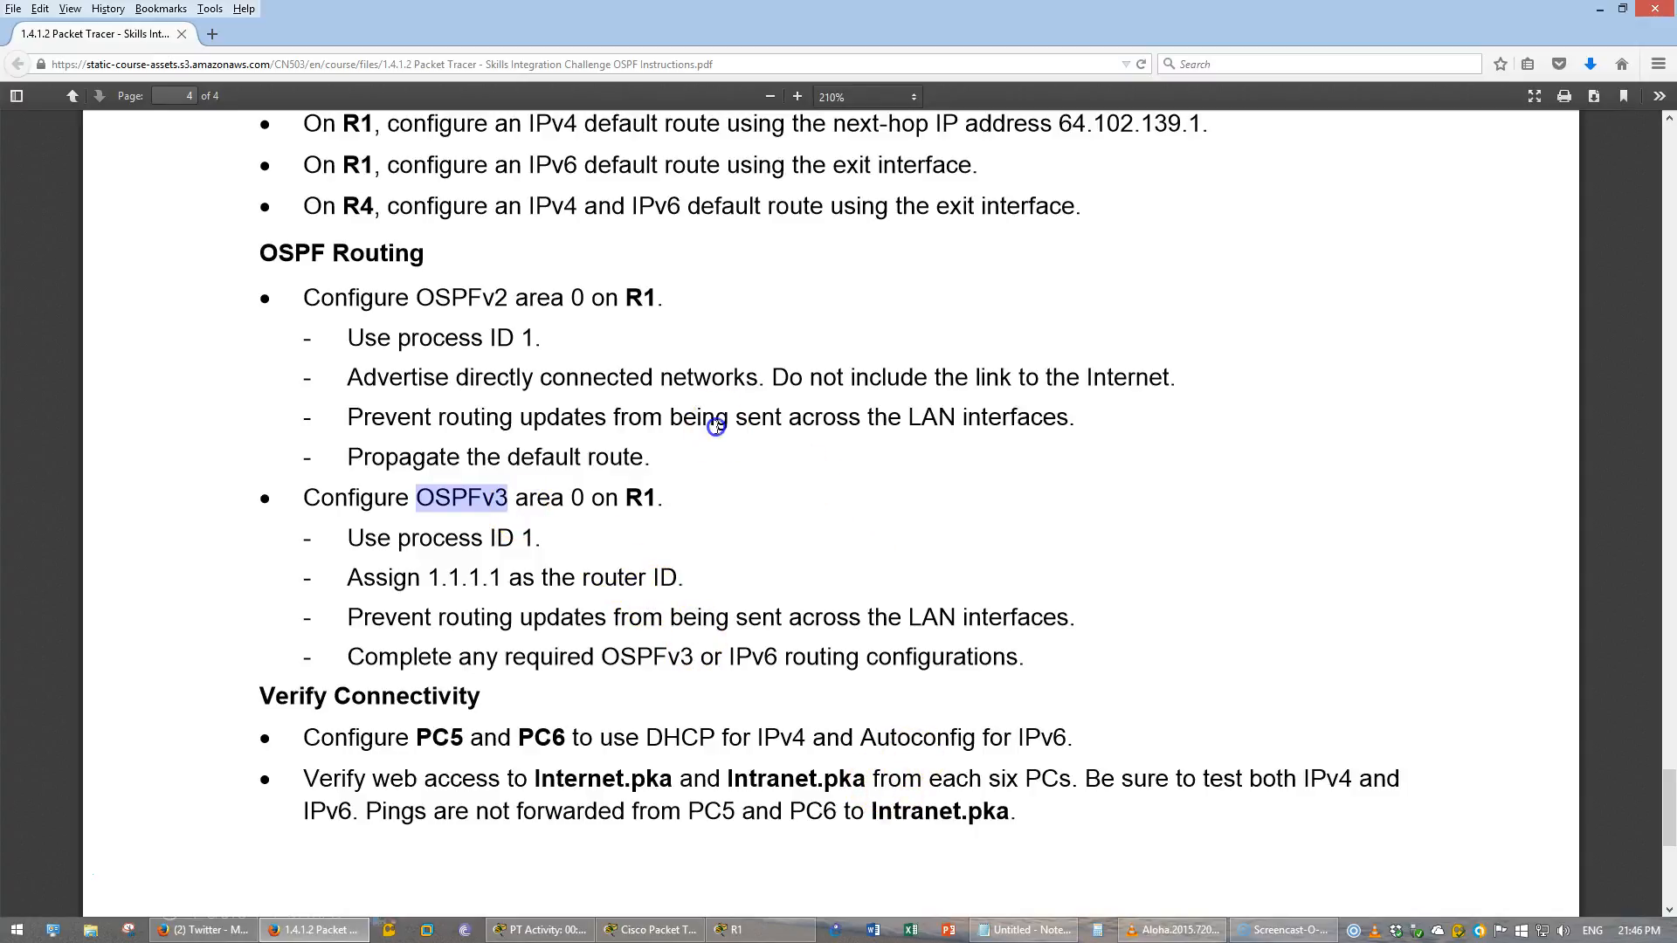
- Start OSPF process 1 on R1
left_click(759, 931)
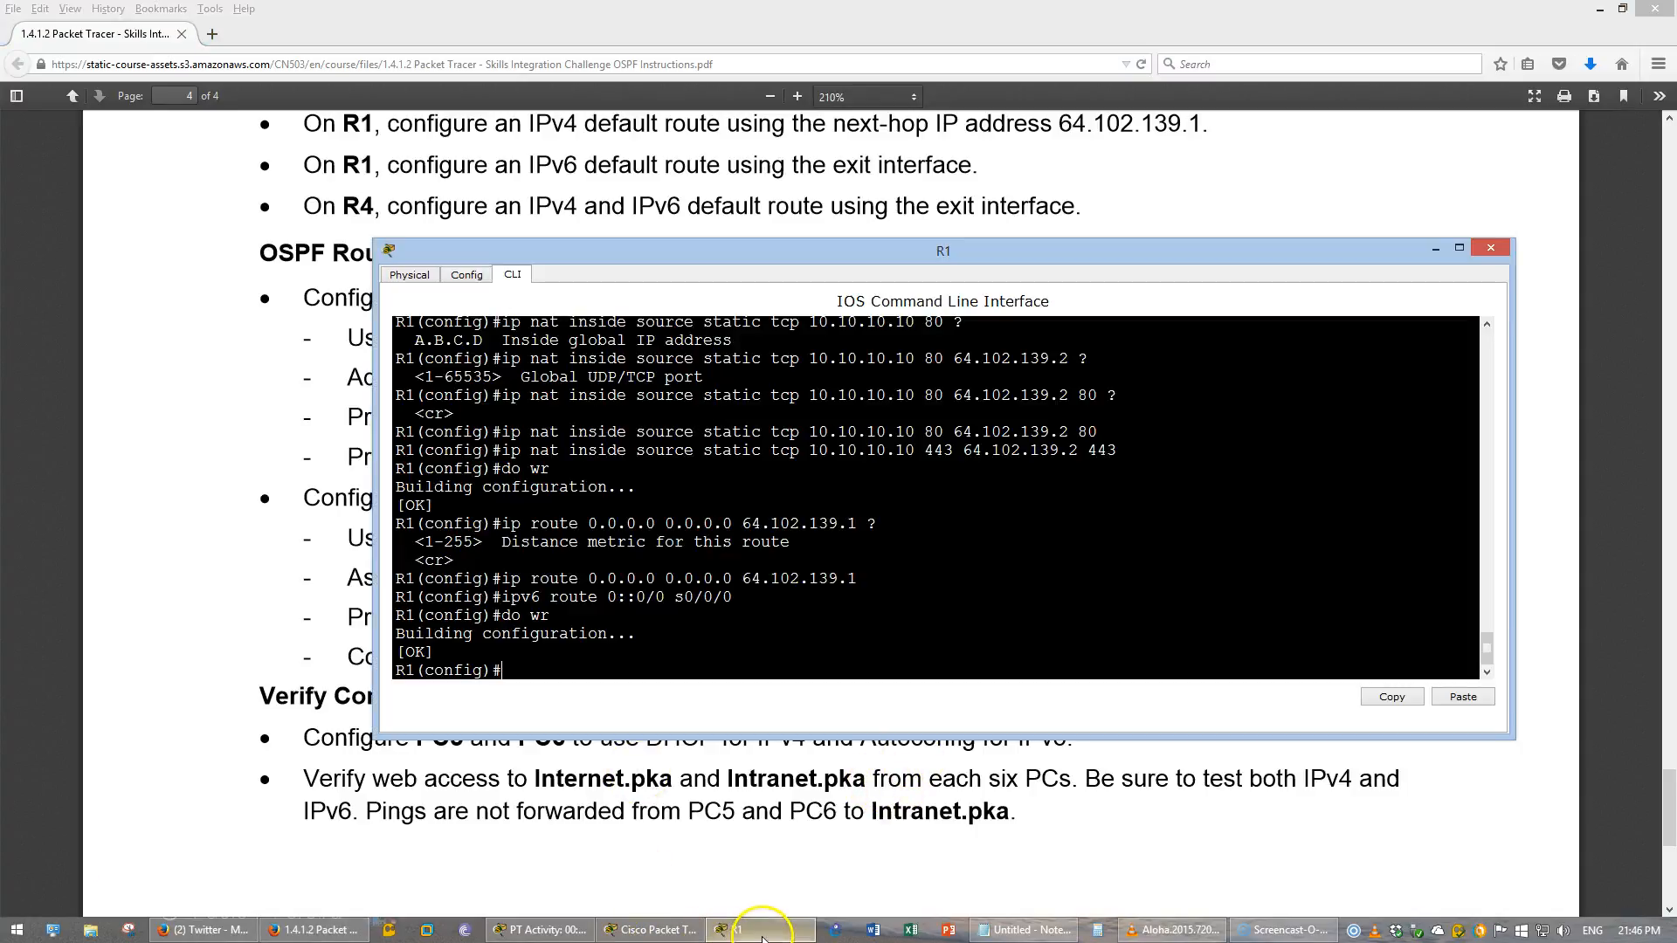
left_click(718, 931)
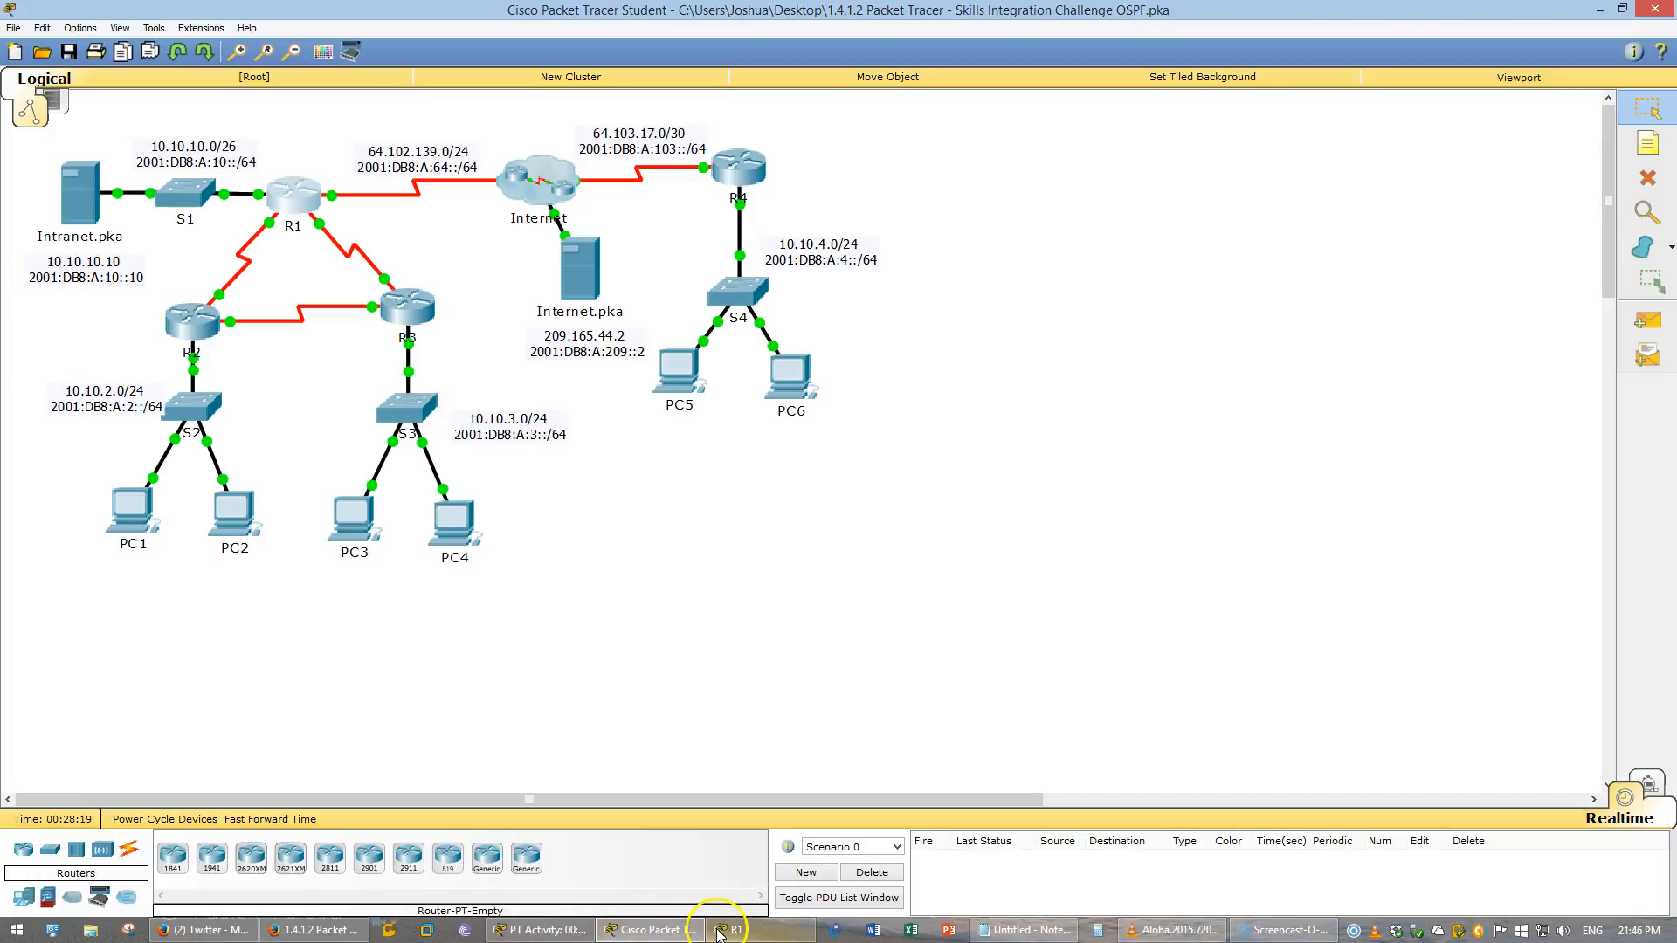
left_click(718, 931)
left_click(293, 206)
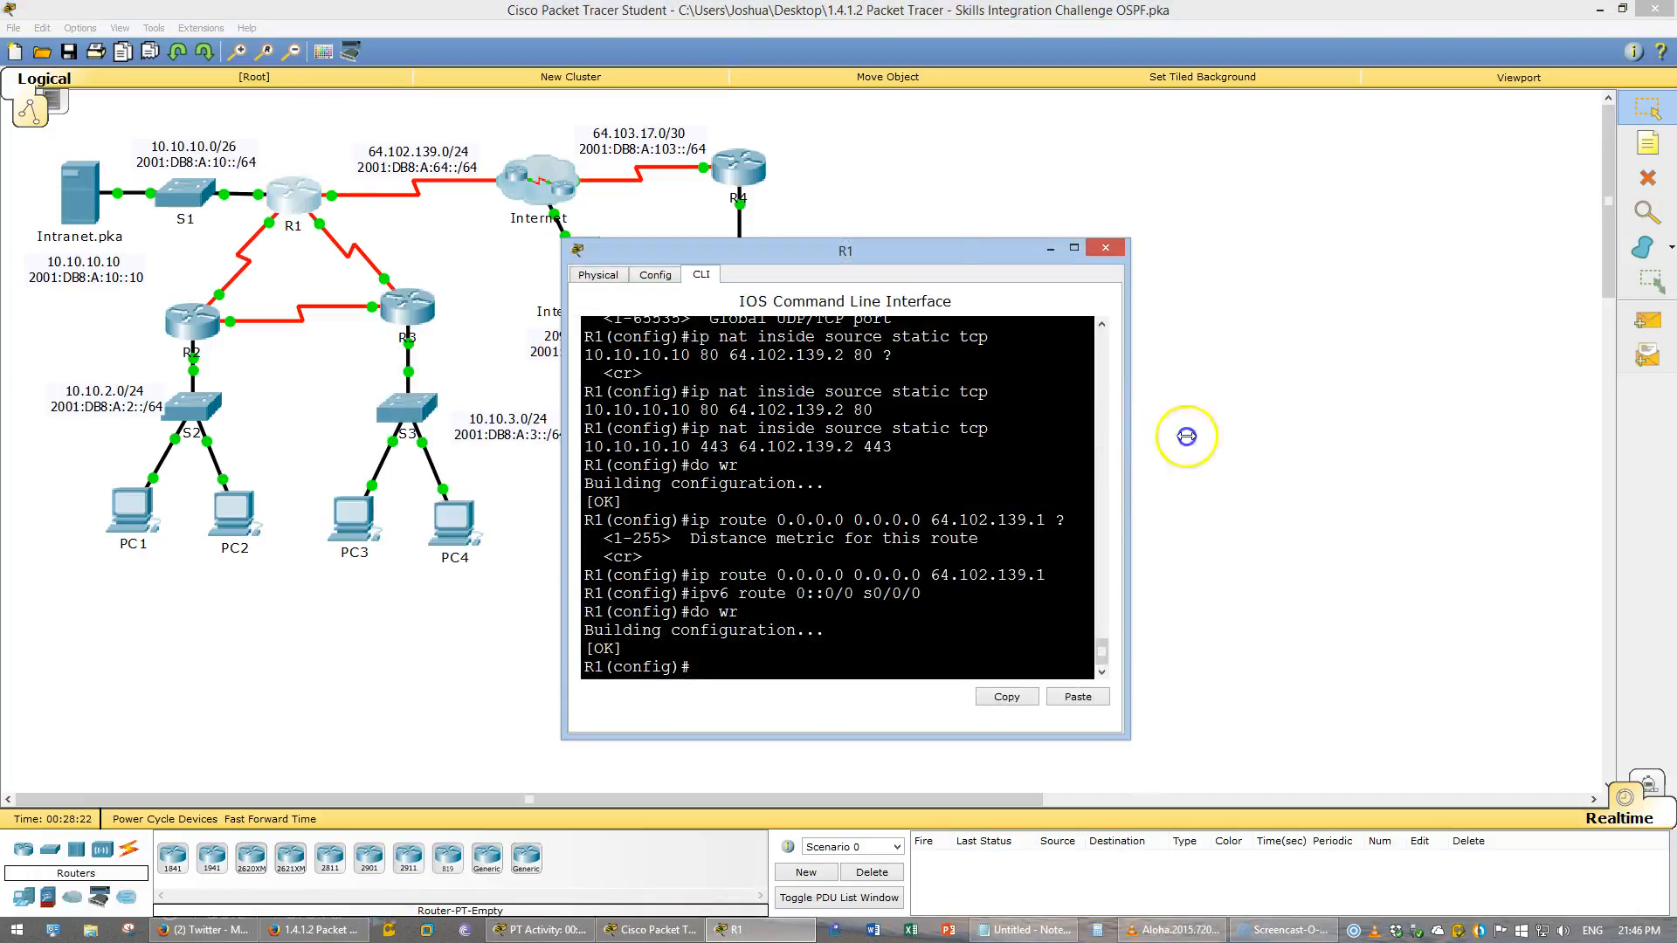
left_click_drag(1186, 435, 1585, 436)
left_click(1101, 614)
type("rout")
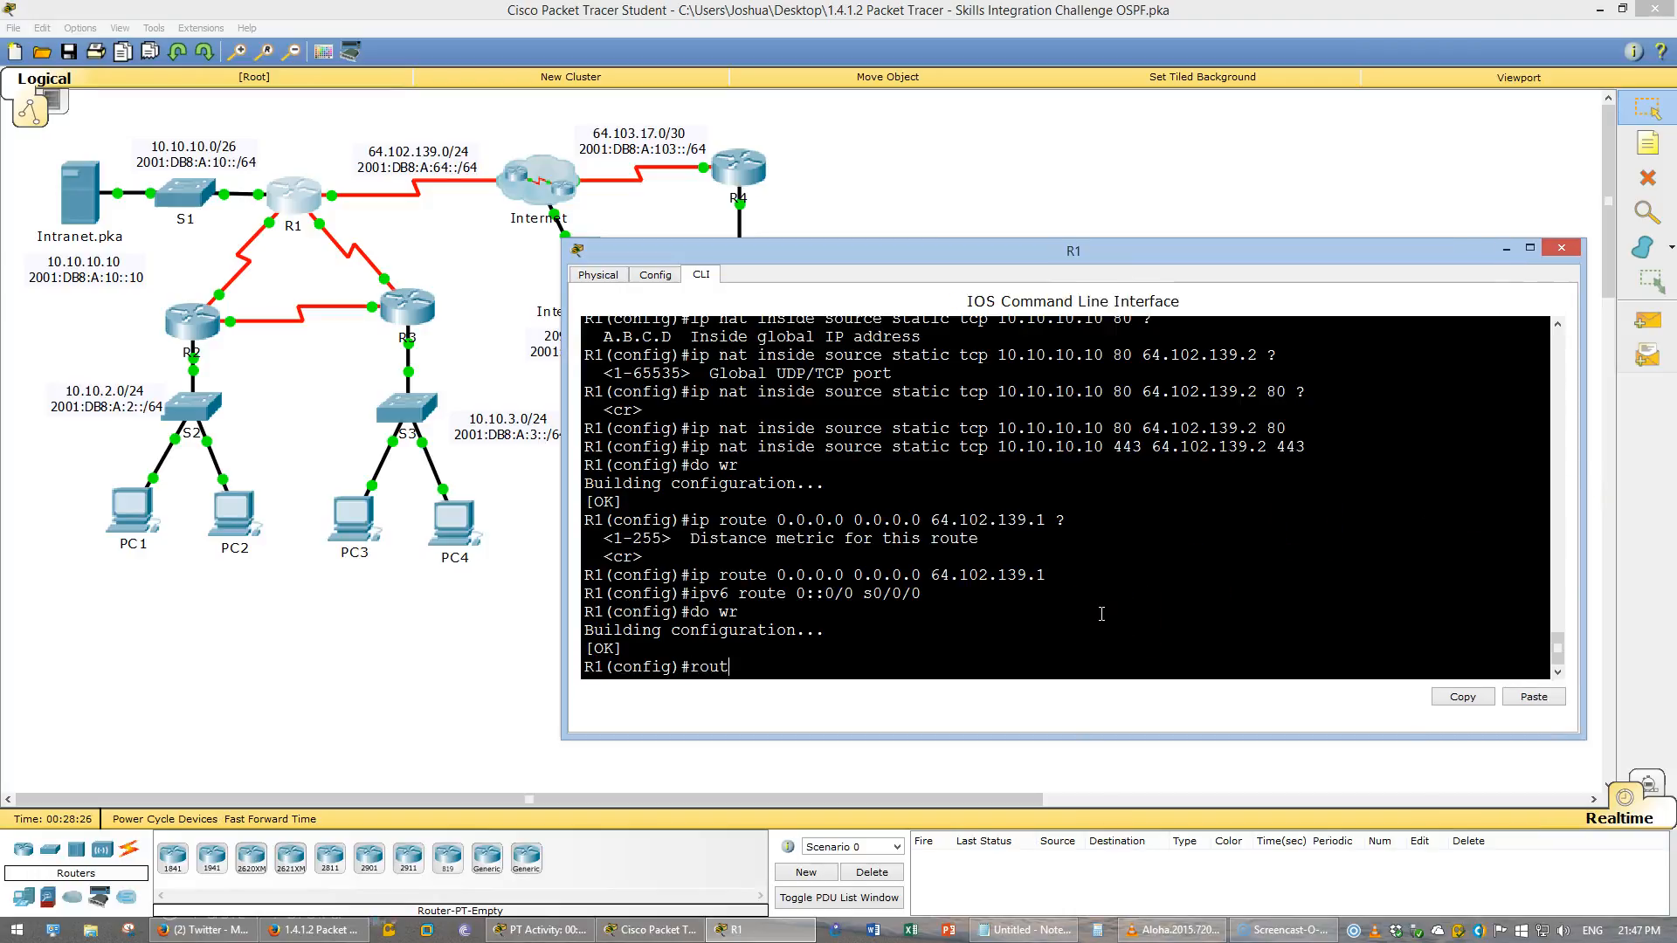
type("er ospf 1")
key("Return")
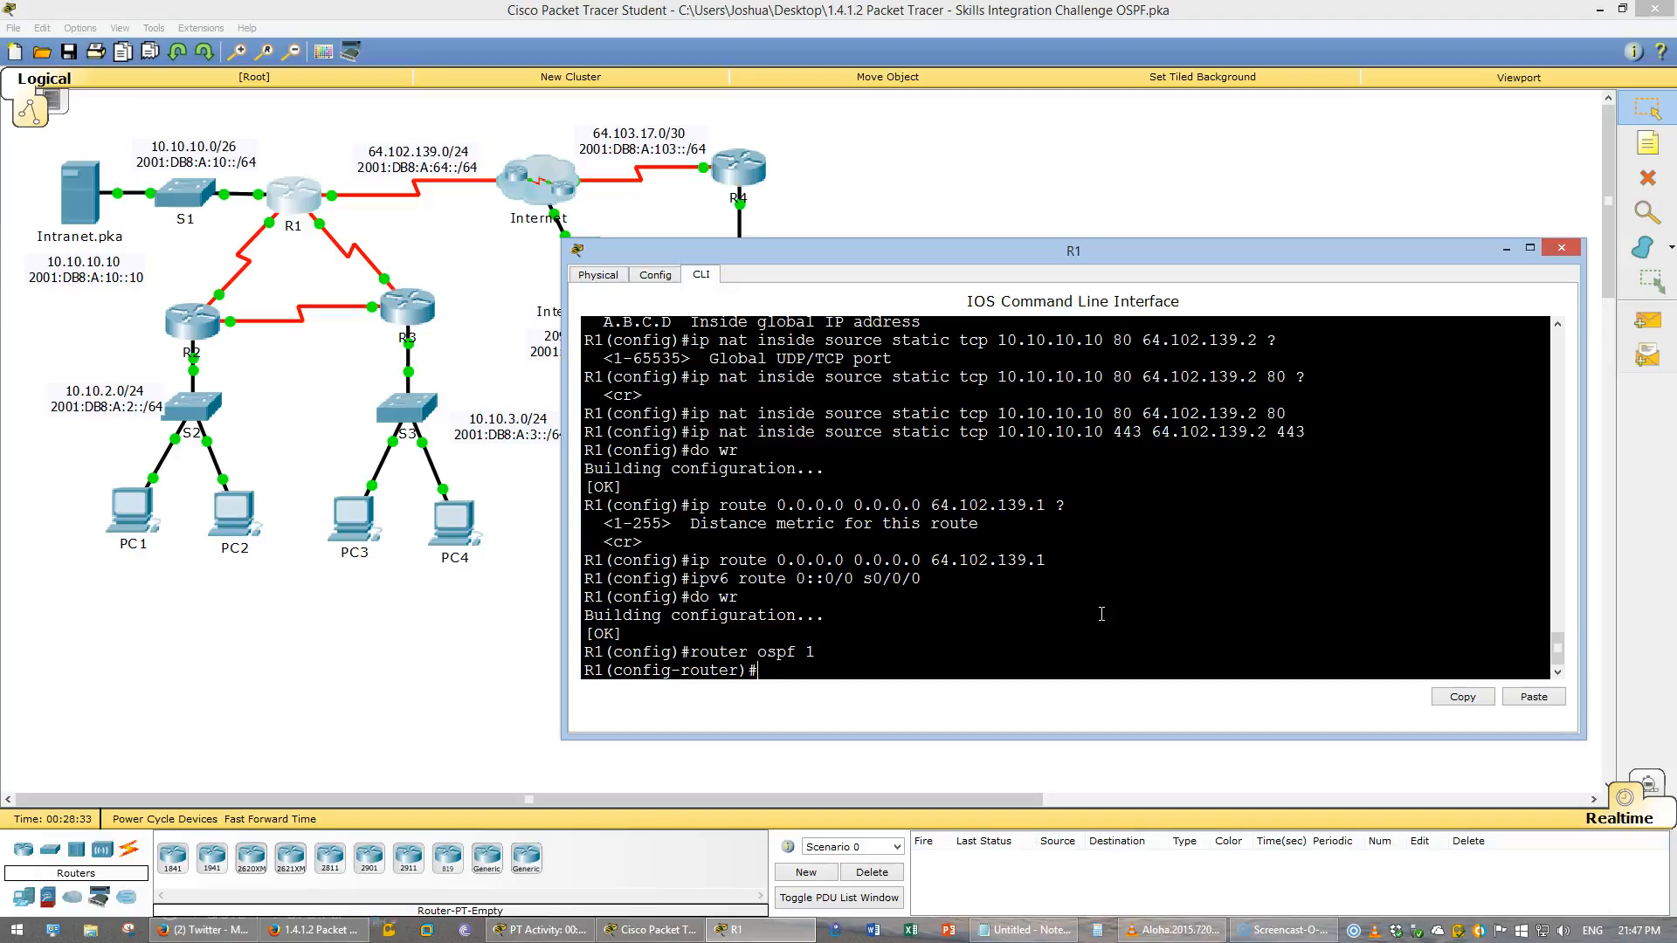
- Display R1's directly connected IPv4 routes
type("do show ip route connected")
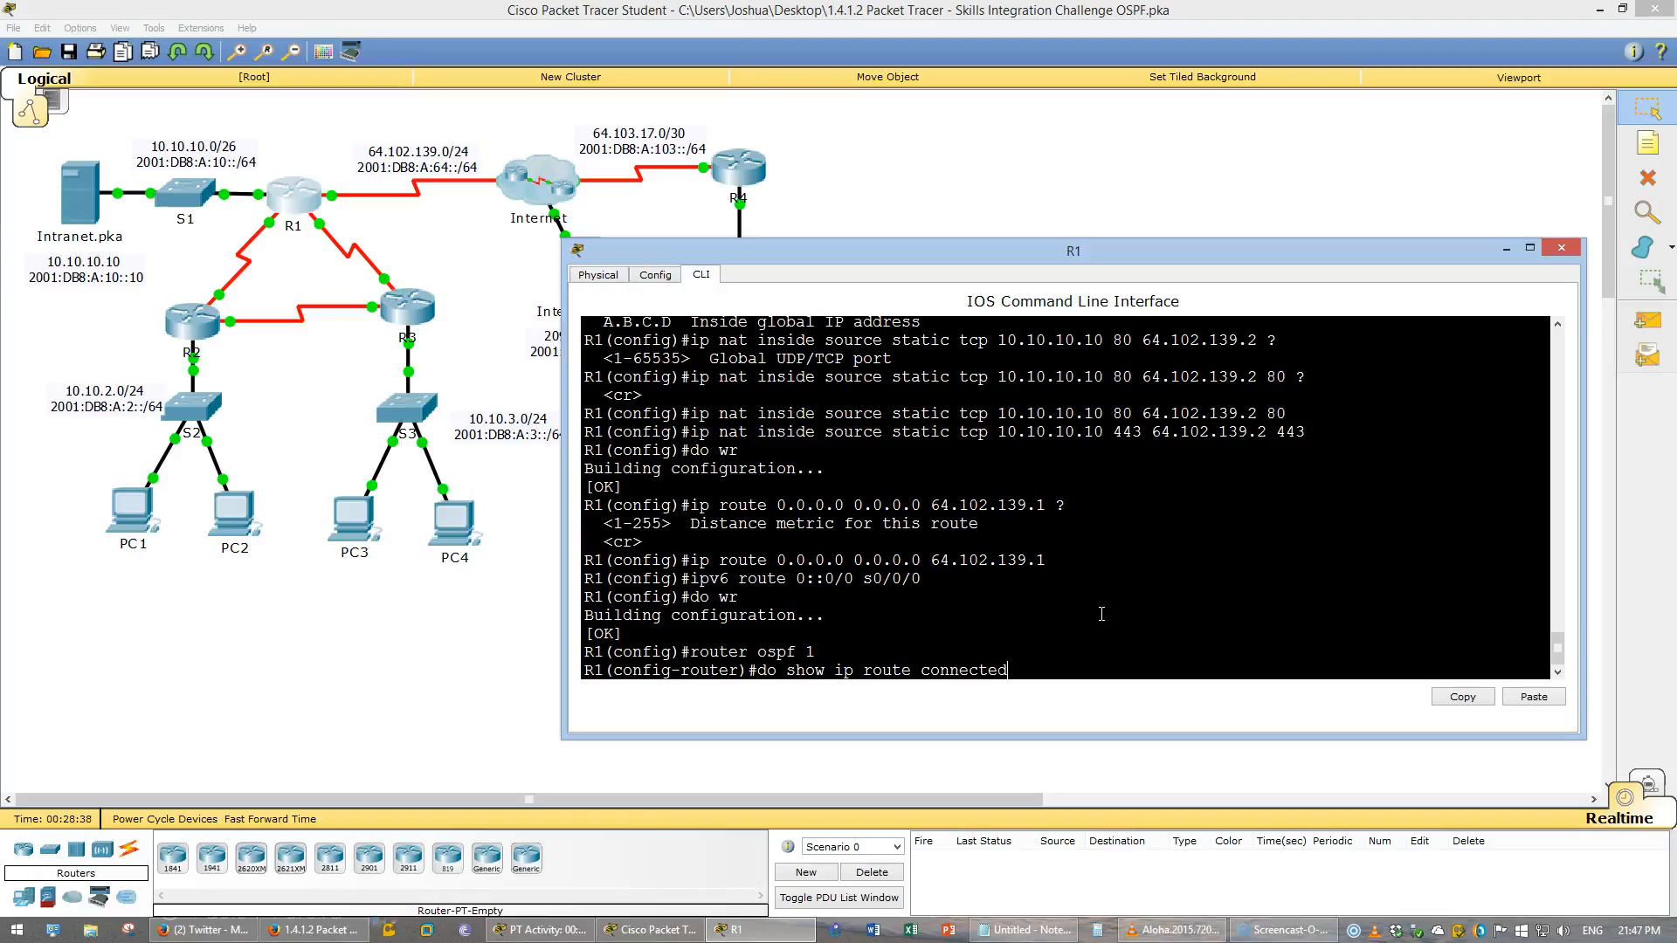
key("Return")
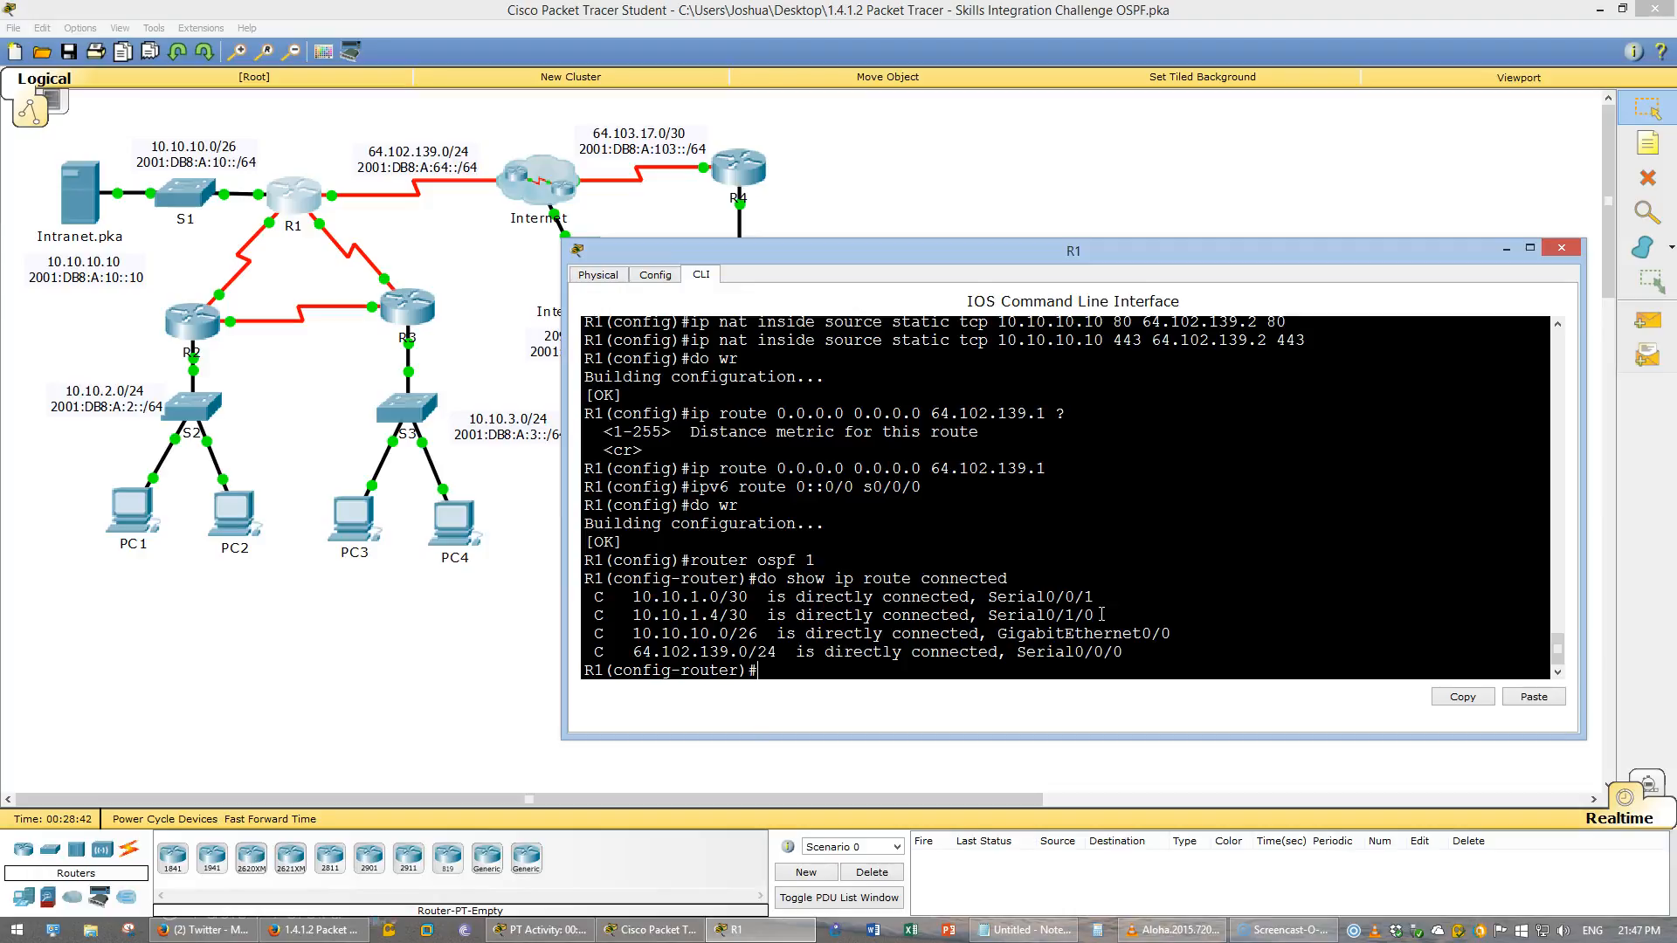
left_click_drag(786, 651, 641, 651)
- Advertise network 10.10.1.0 with wildcard 0.0.0.3 in OSPF area 0
left_click(816, 663)
type("network 10.10.10")
key("BackSpace")
type(".0 ?")
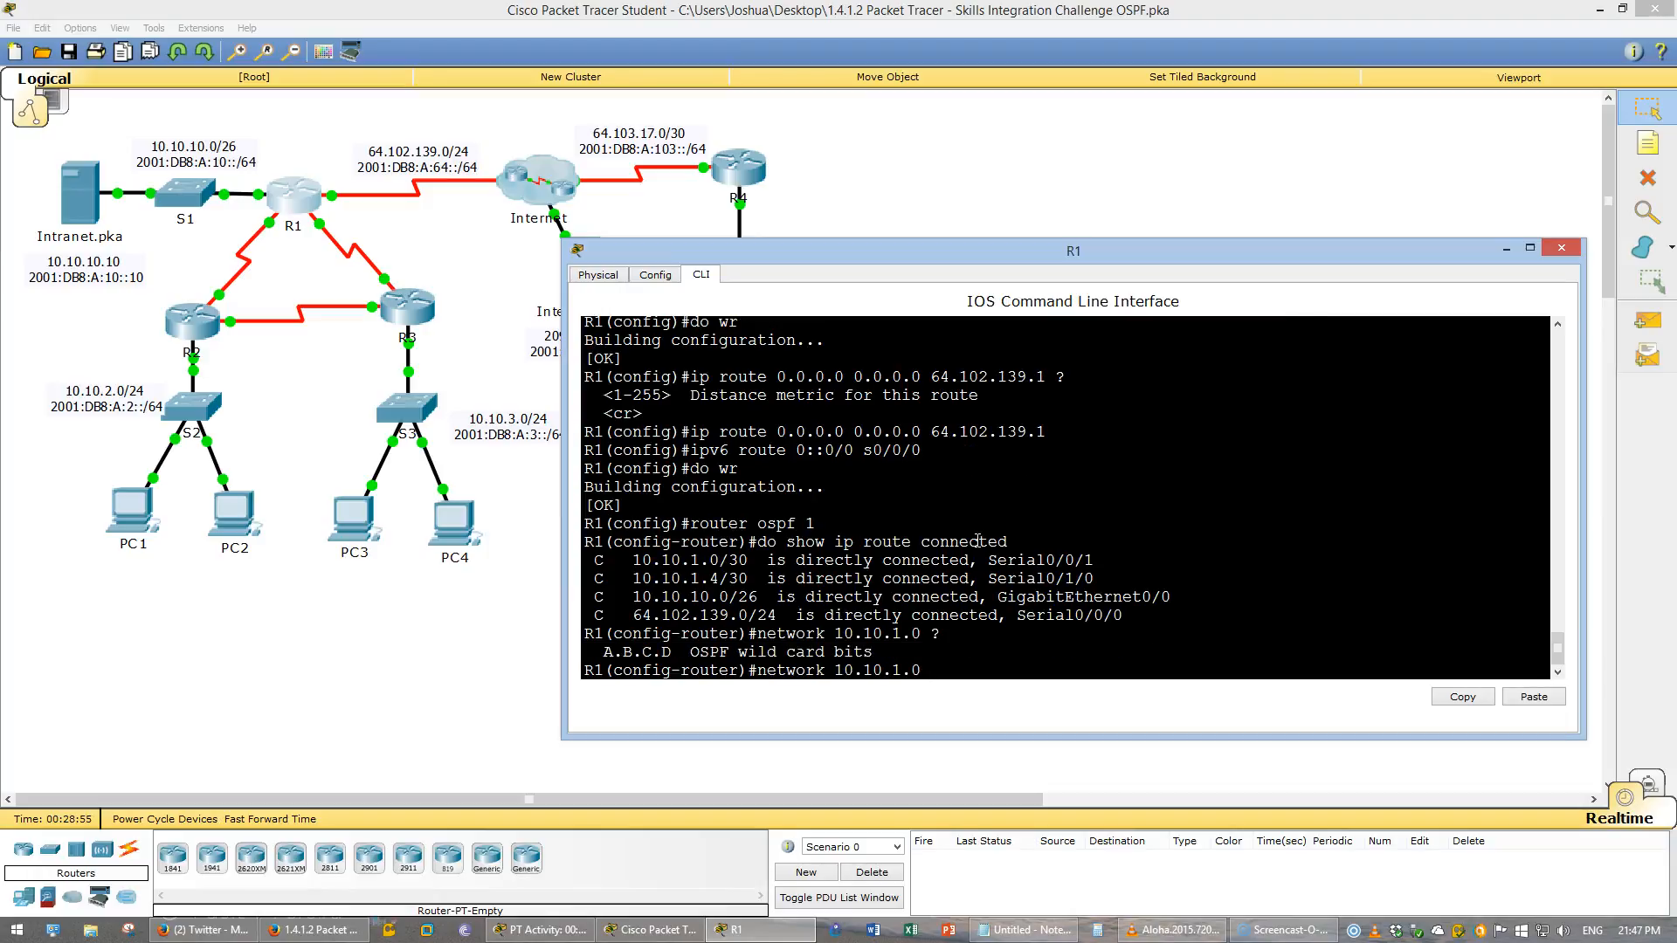
type("0.0.0.3")
type(" area")
type(" 0")
key("Return")
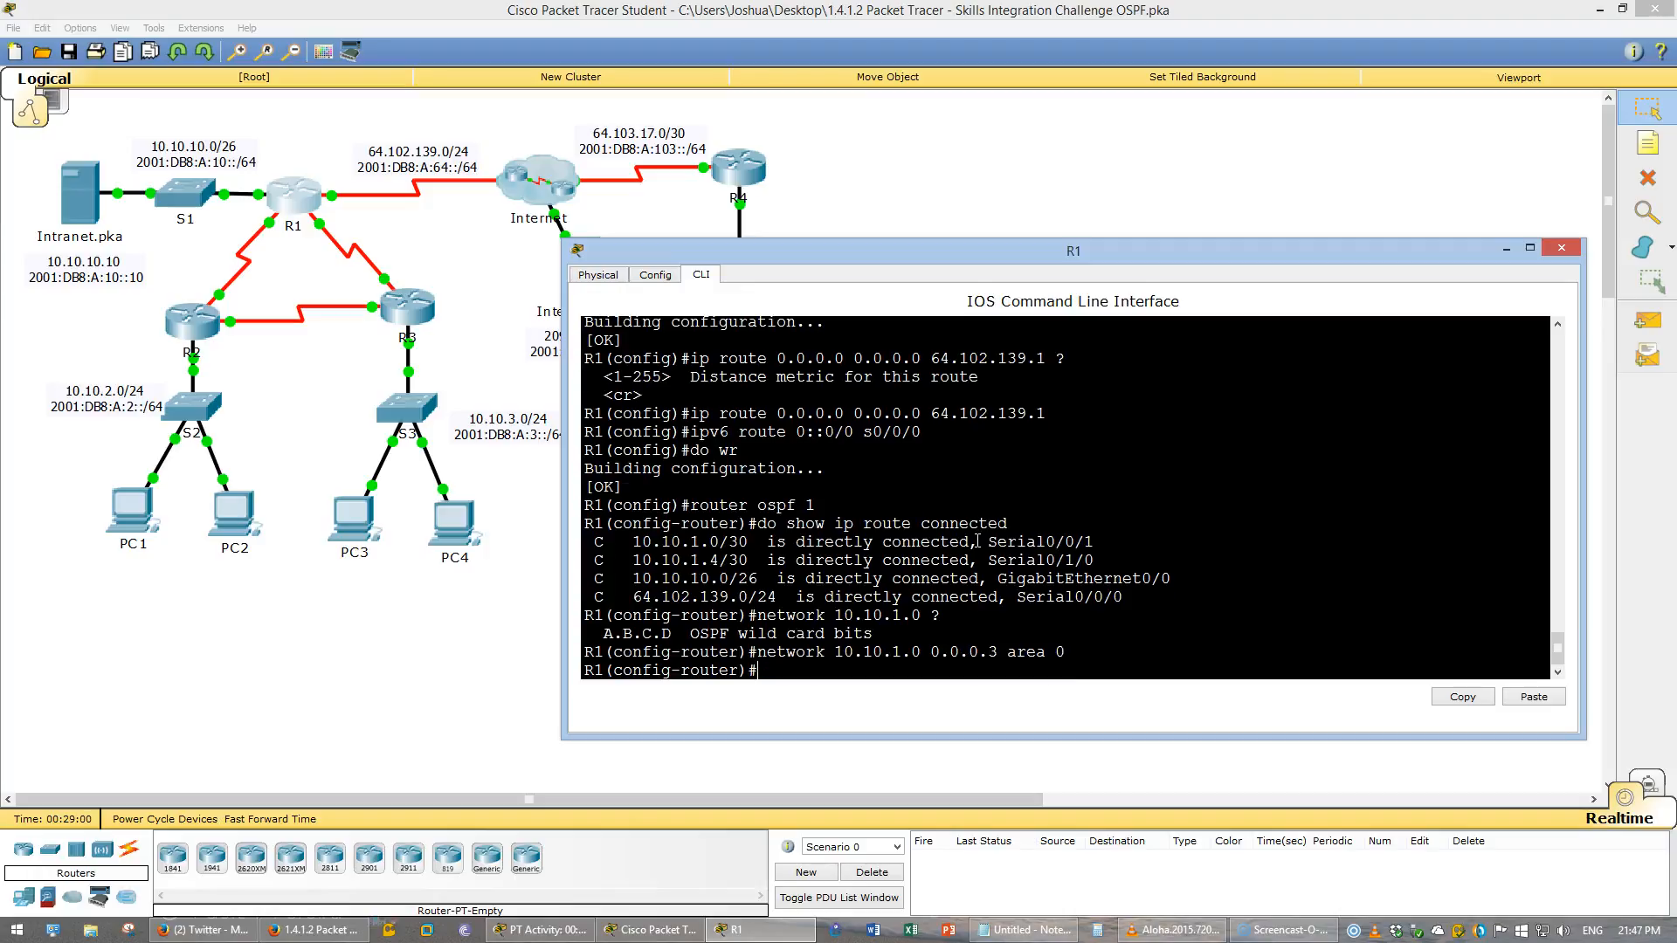
- Advertise network 10.10.1.4 with wildcard 0.0.0.3 in OSPF area 0
key("Up")
key("Return")
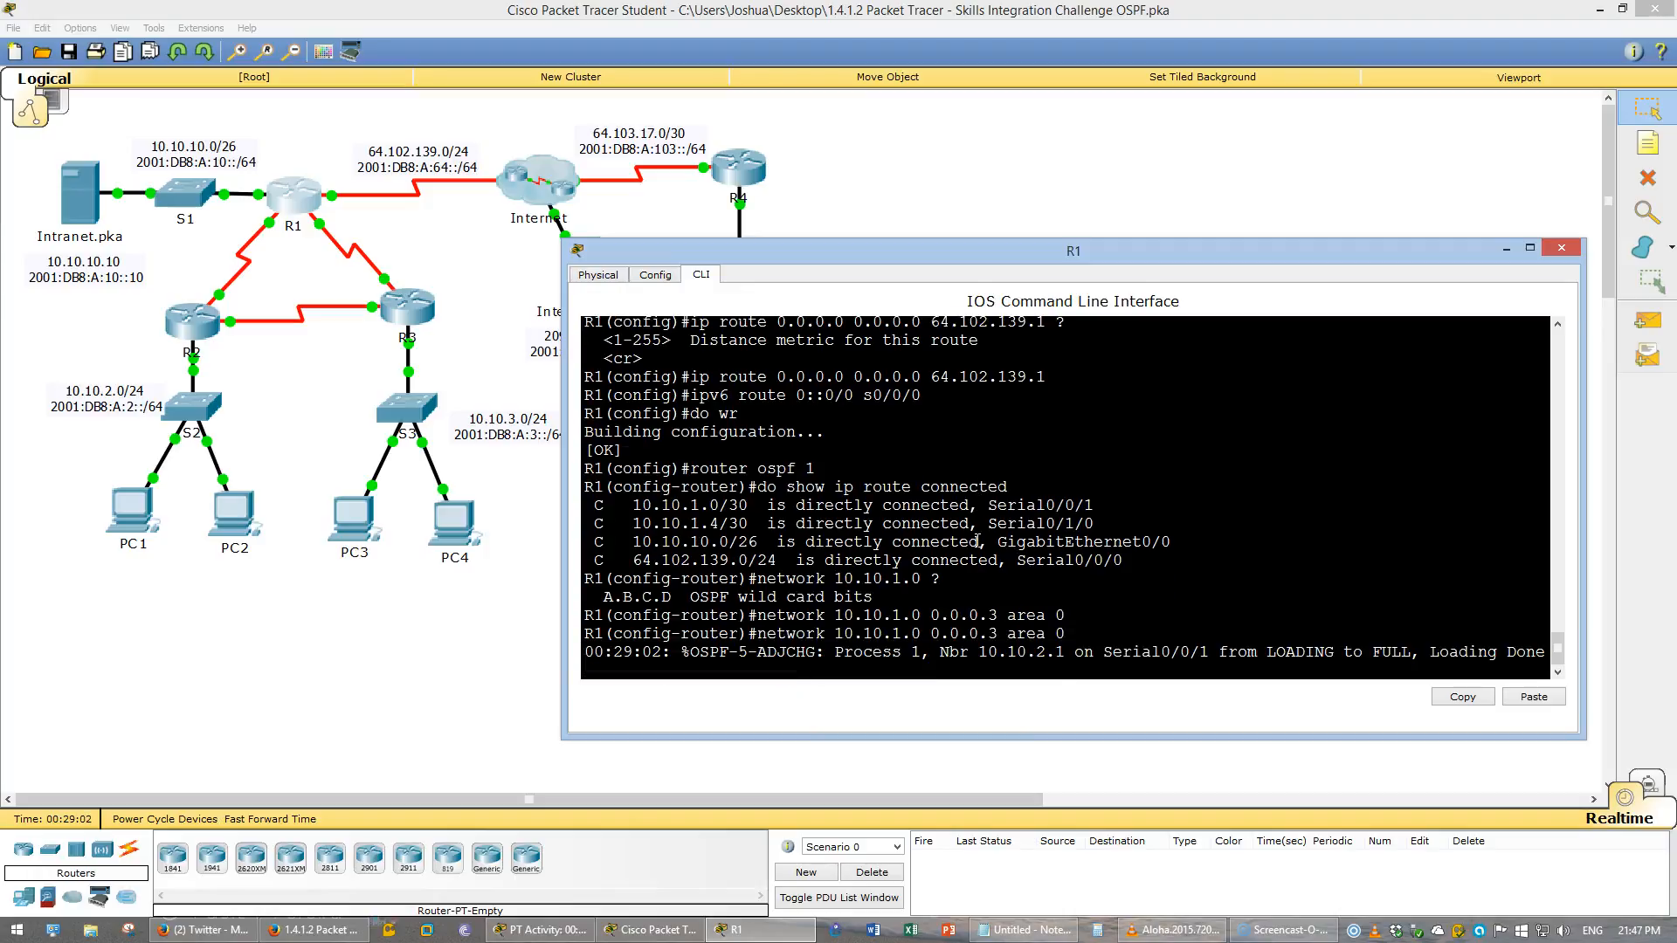
key("Up")
key("Up")
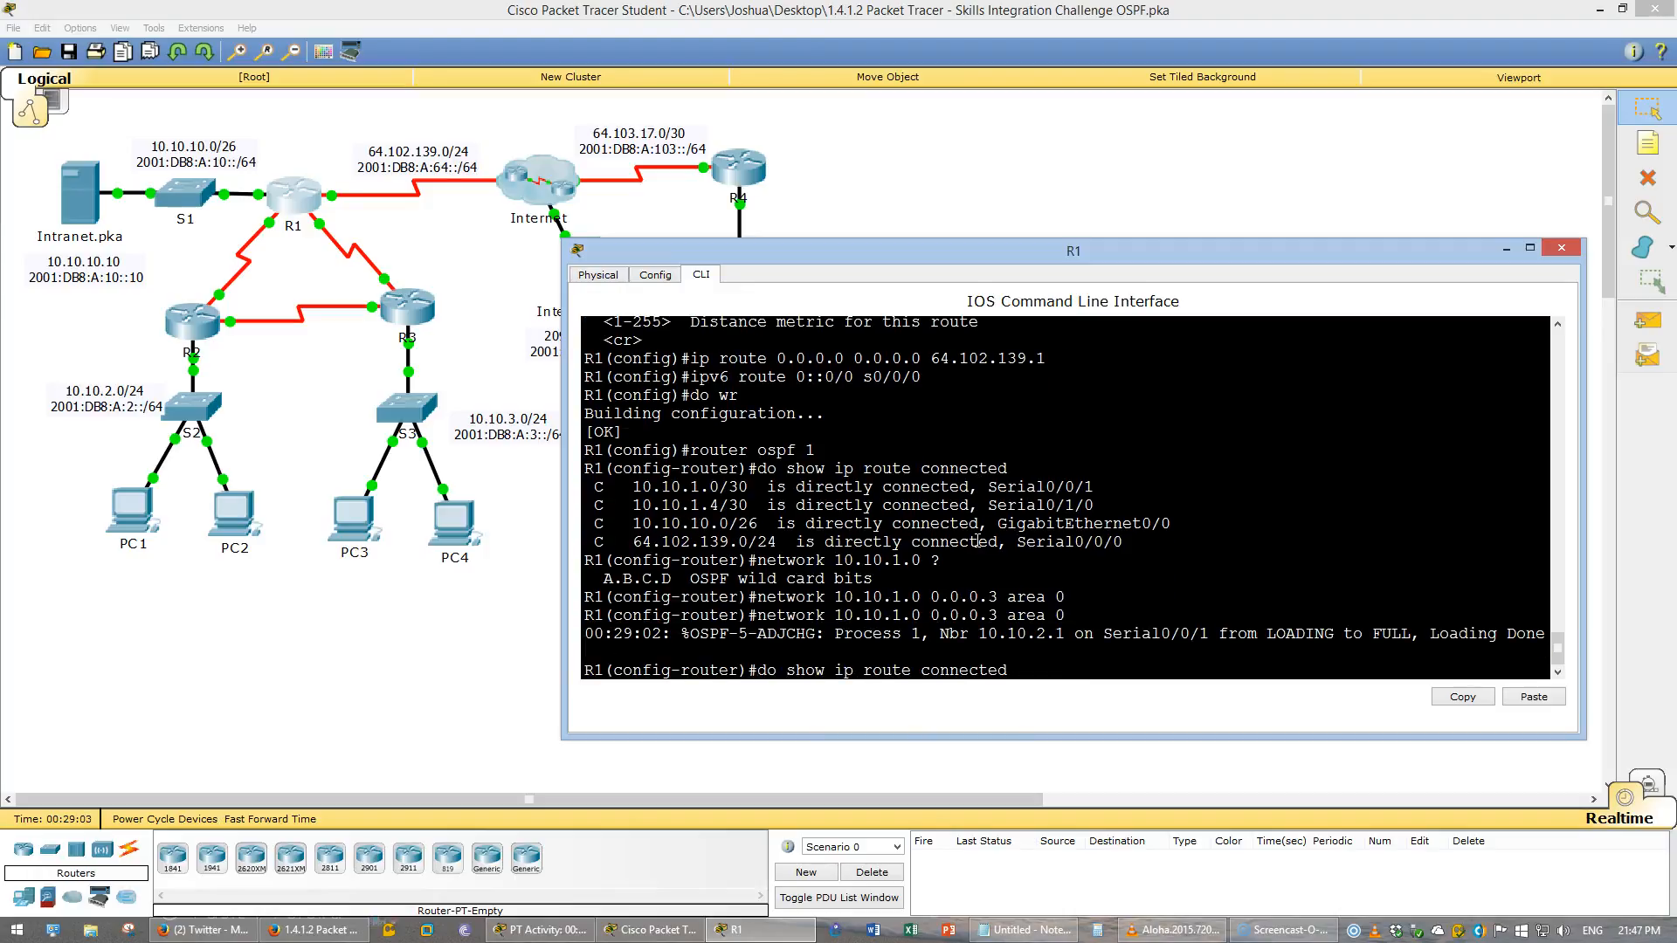
key("Up")
key("Down")
key("Down")
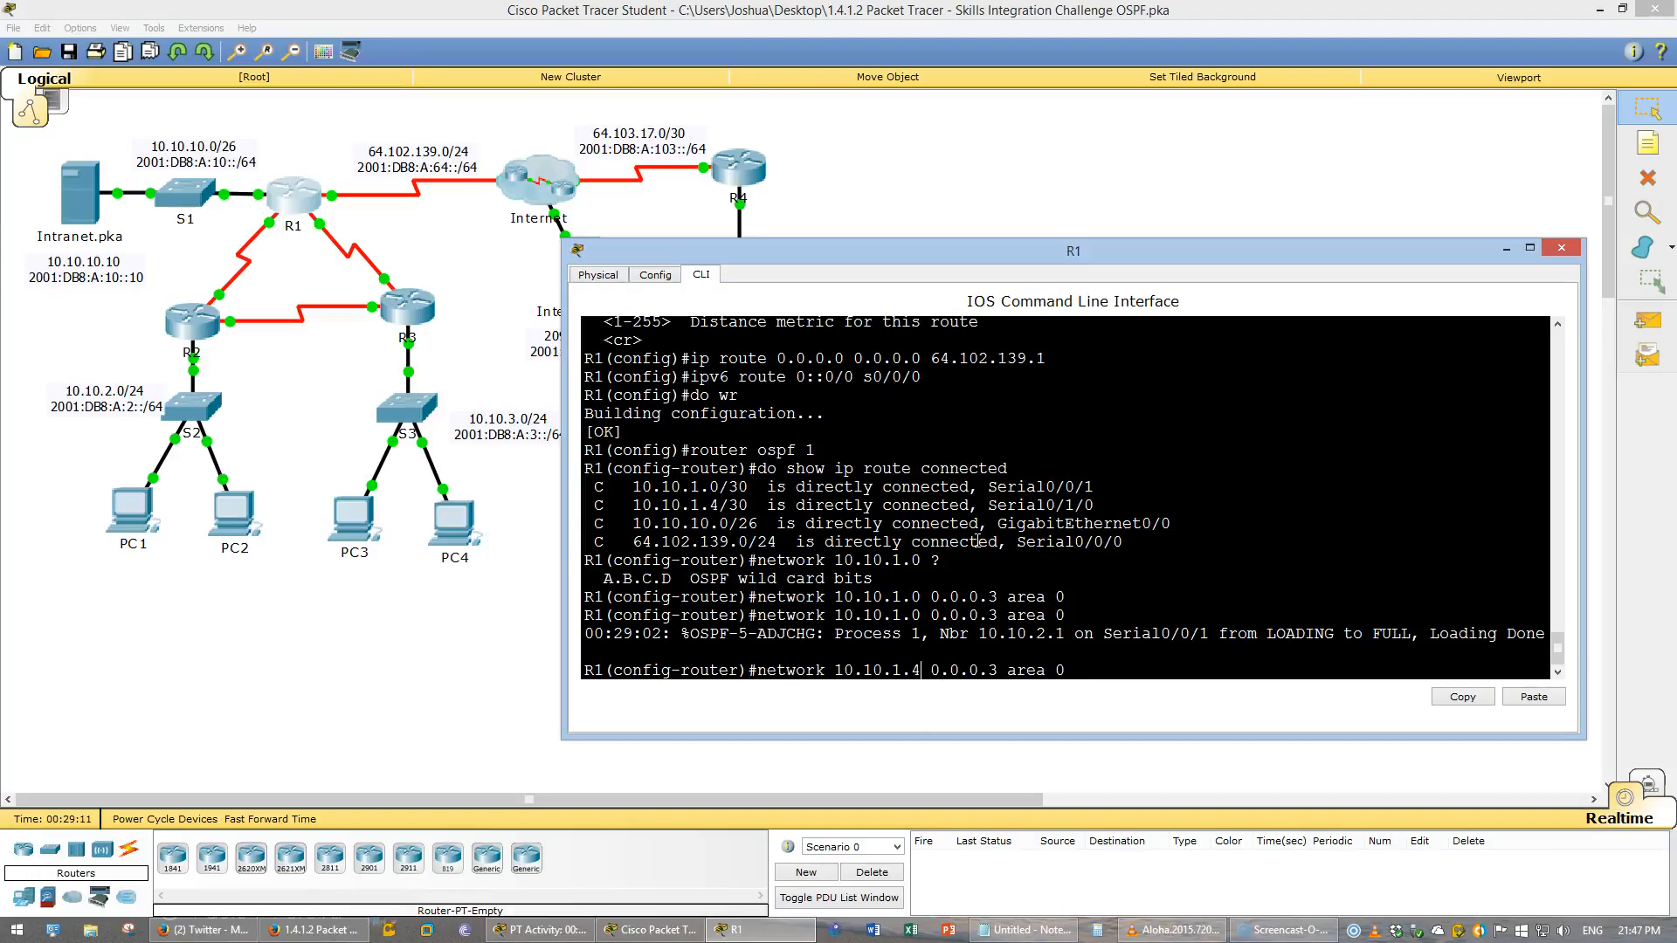
key("Return")
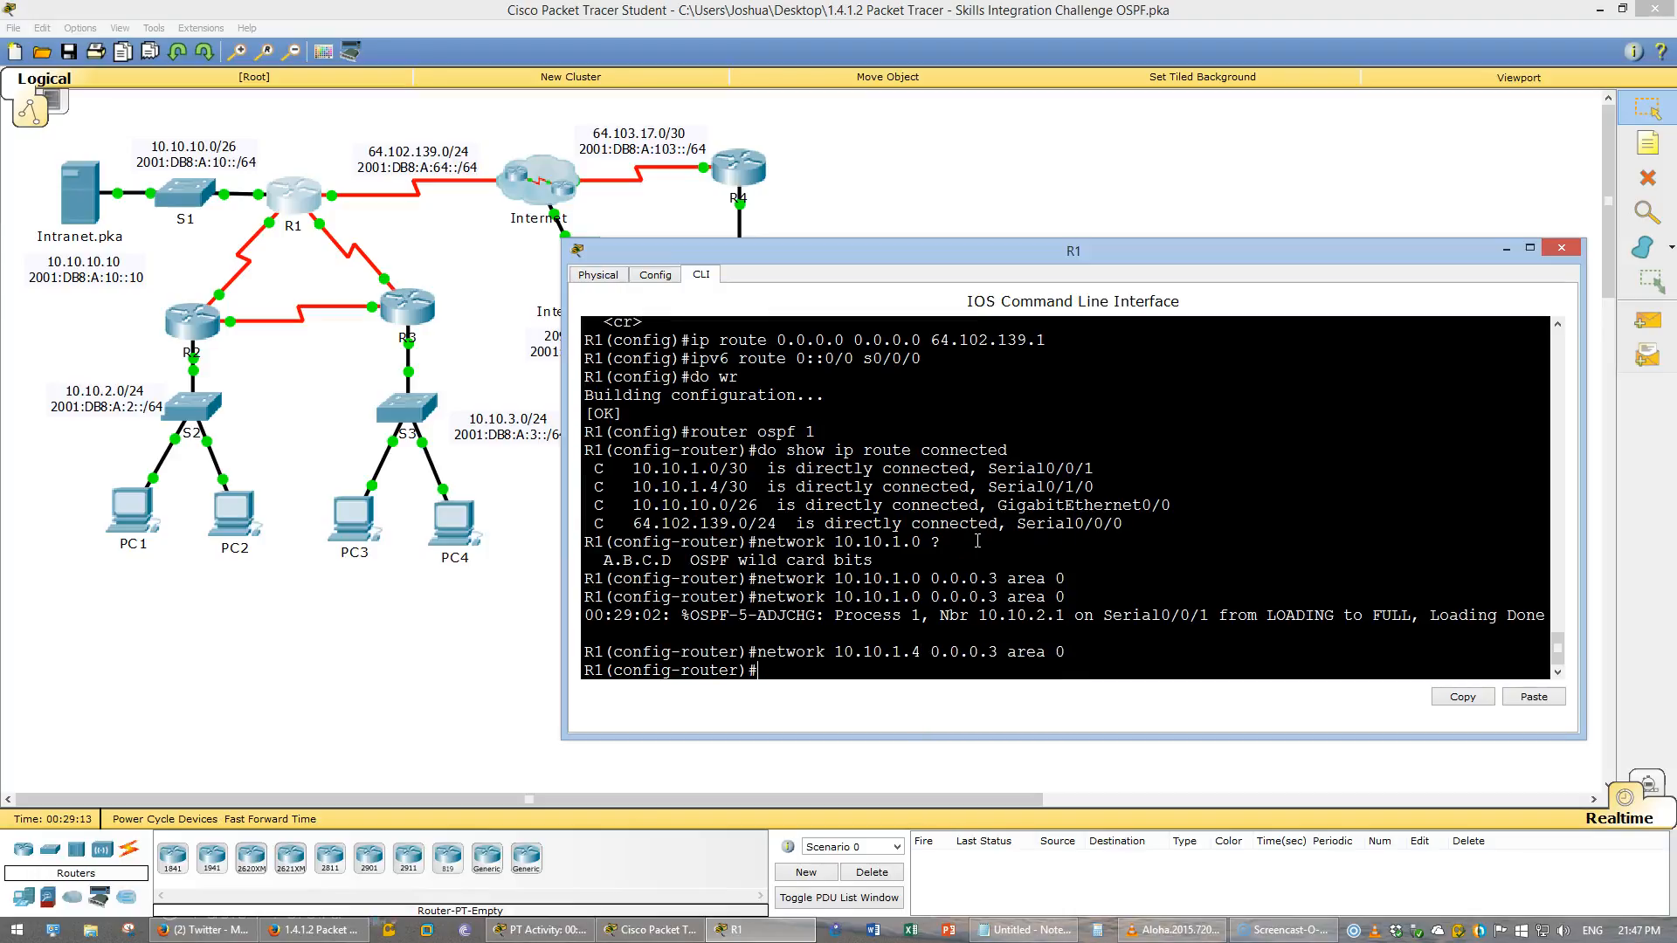
- Advertise network 10.10.10.0 with wildcard 0.0.0.63 in OSPF area 0
type("network 10.10.10.0 0.0.0.")
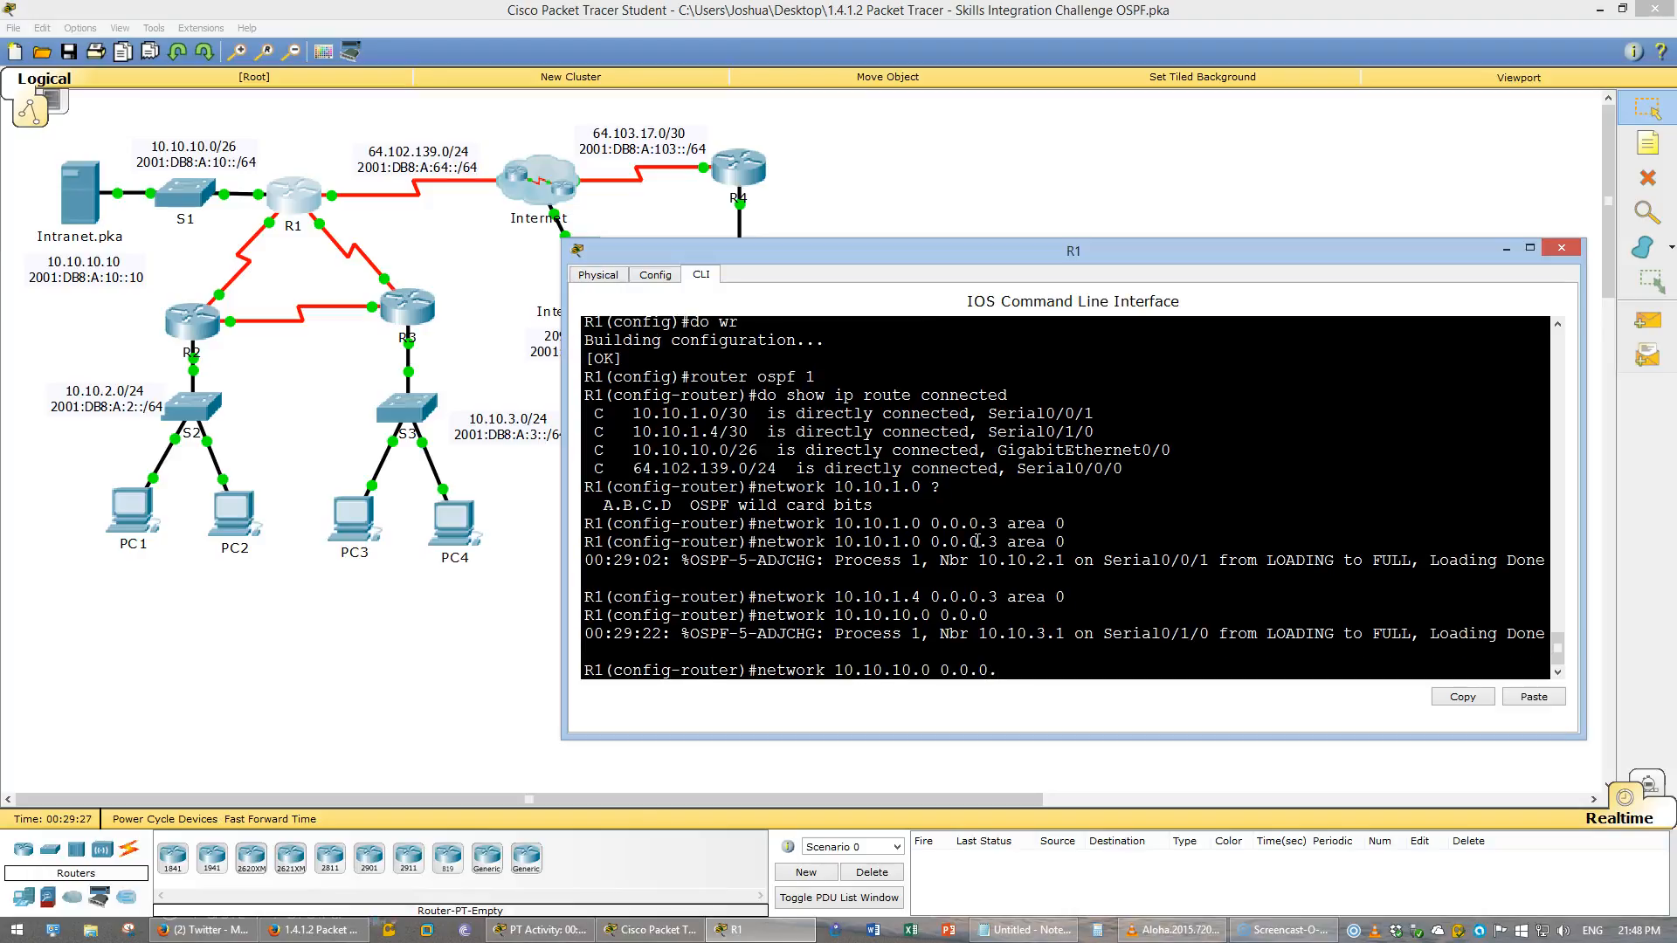
type("63 area 0")
key("Return")
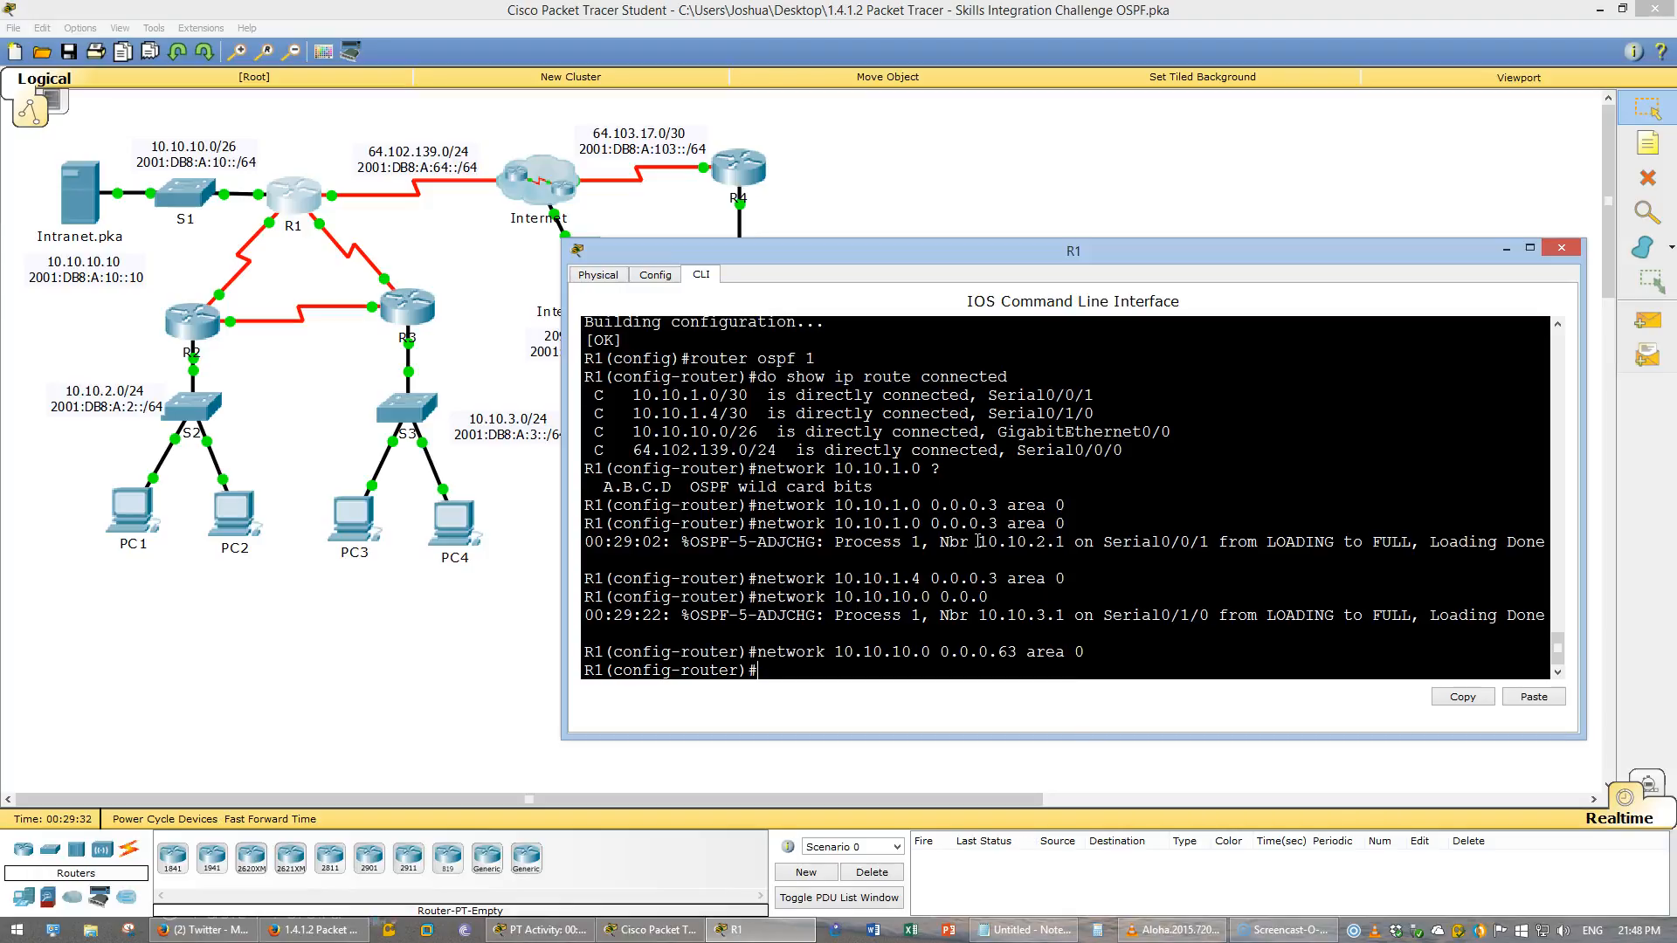
- Propagate the default route into OSPF with default-information originate
left_click_drag(1353, 542, 1426, 543)
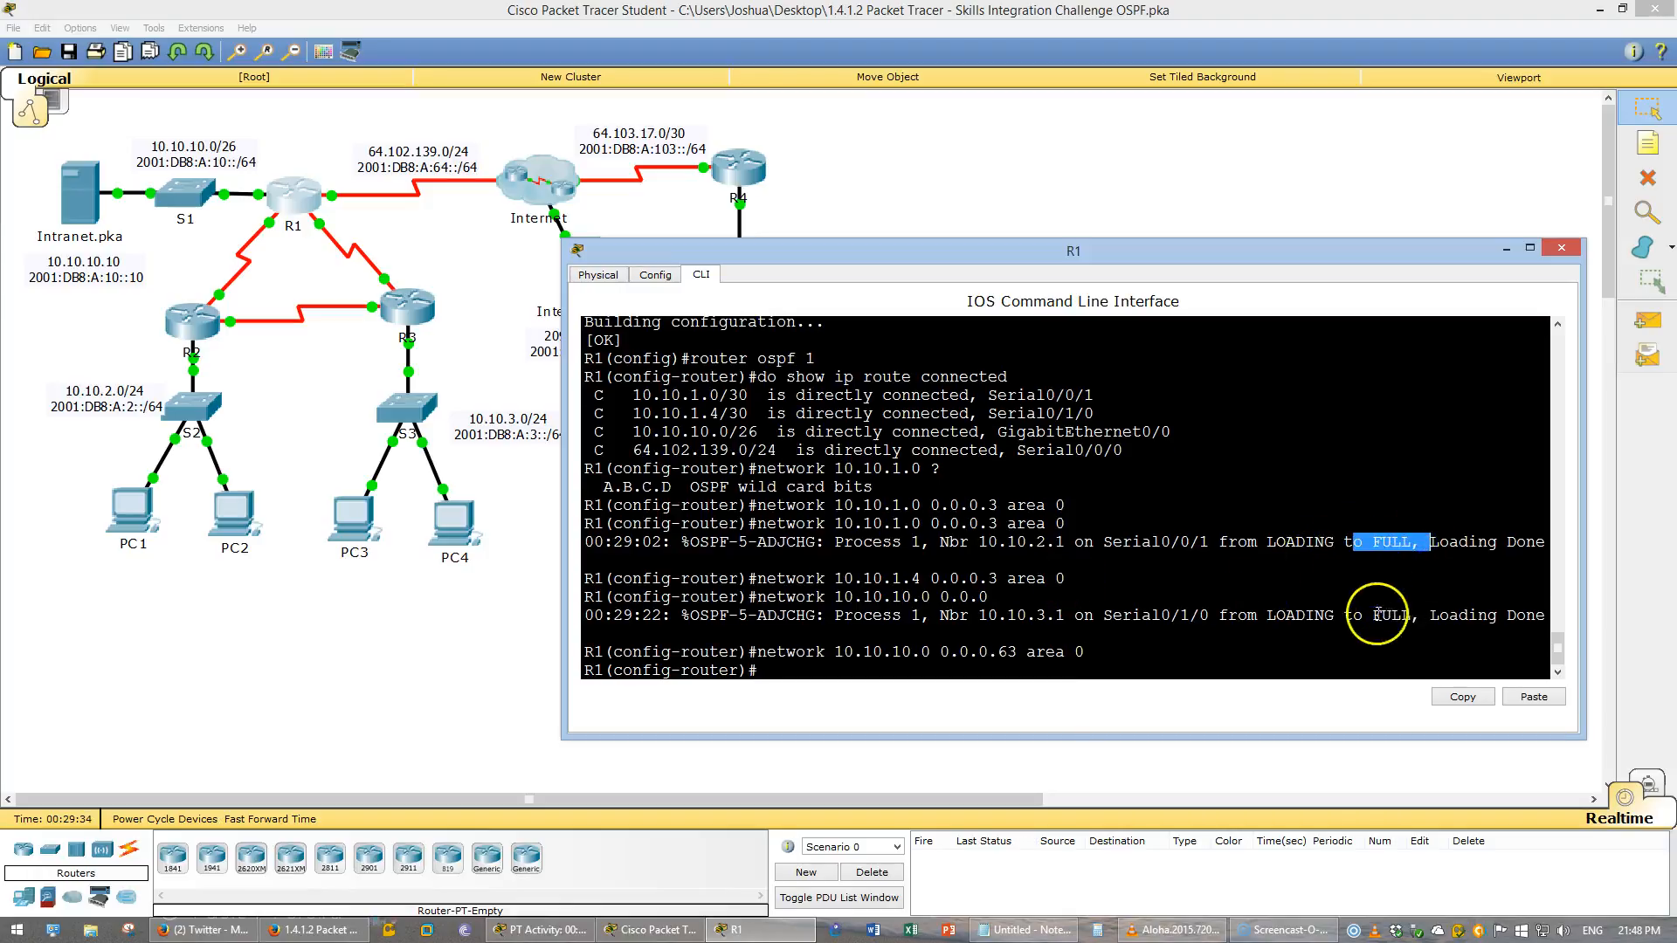
left_click_drag(1376, 615, 1478, 646)
left_click(1289, 666)
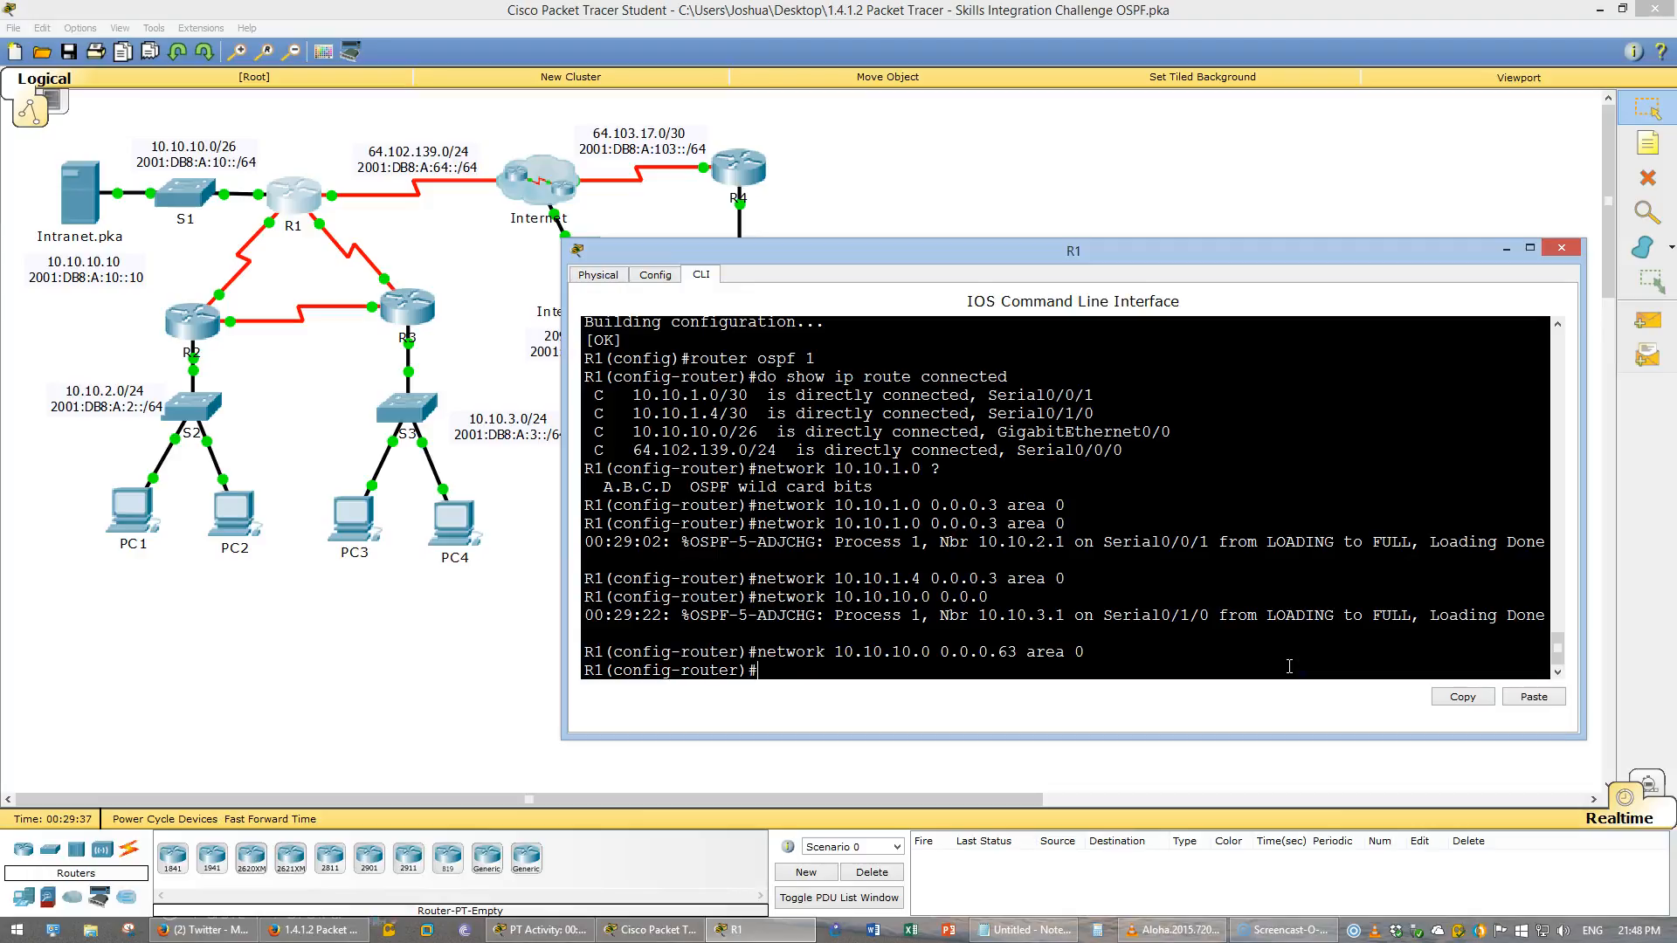
type("de")
key("Tab")
type("or")
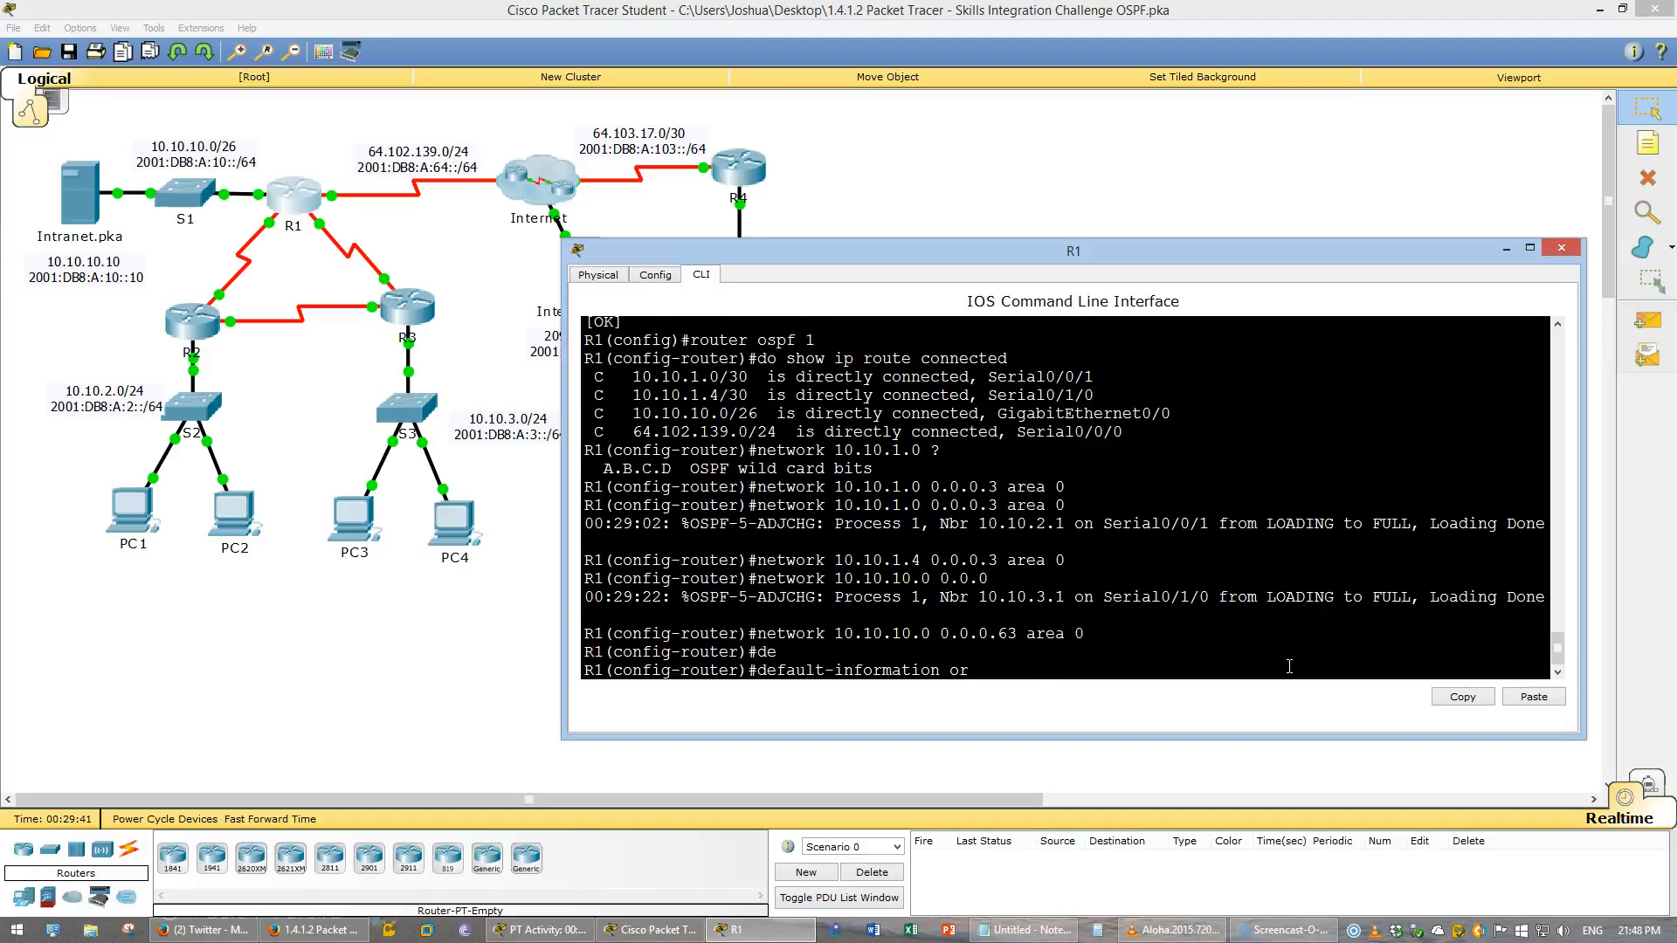
key("Tab")
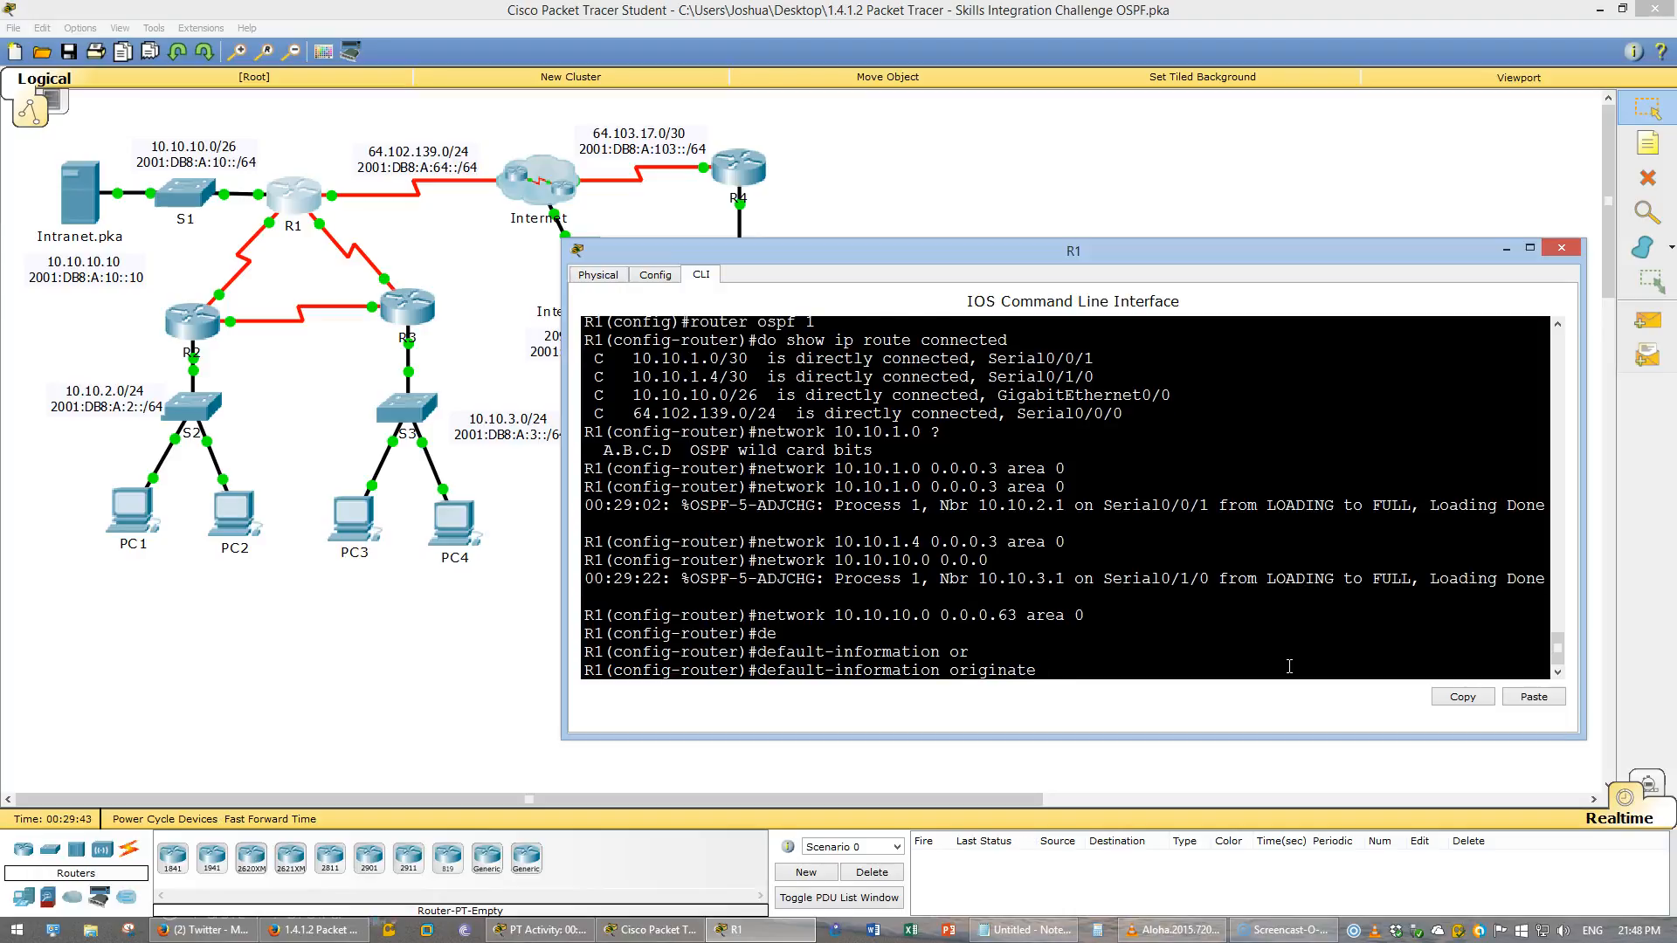
key("Return")
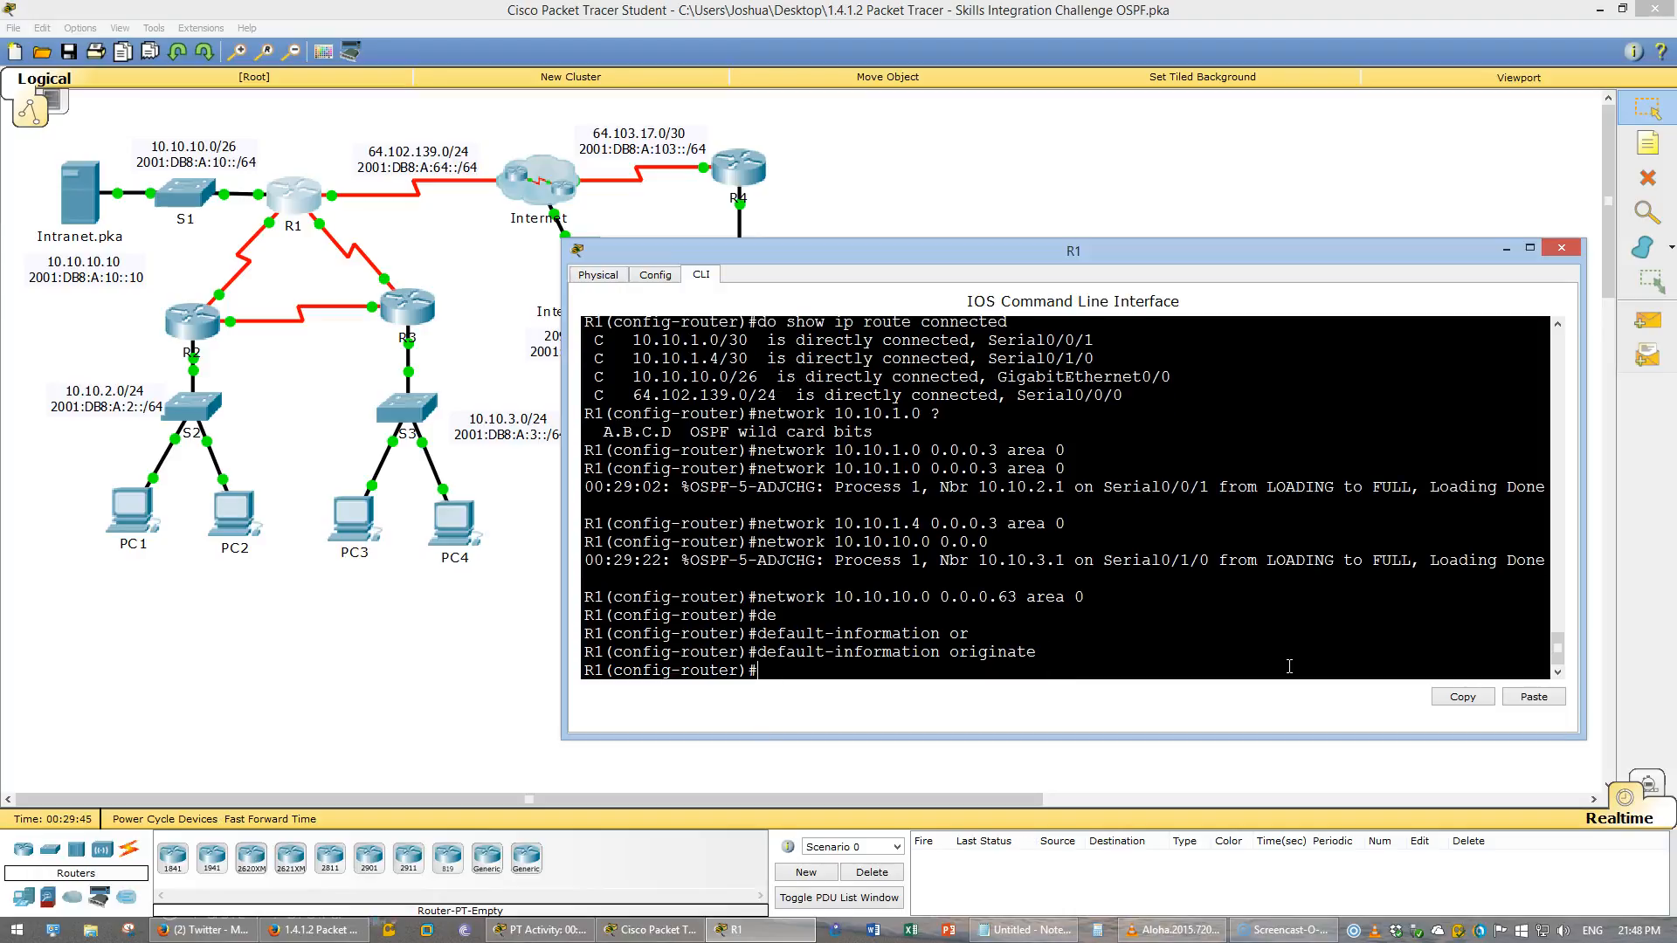
- Review the OSPF routing requirements in the instructions PDF, then return to R1's command line
left_click(349, 927)
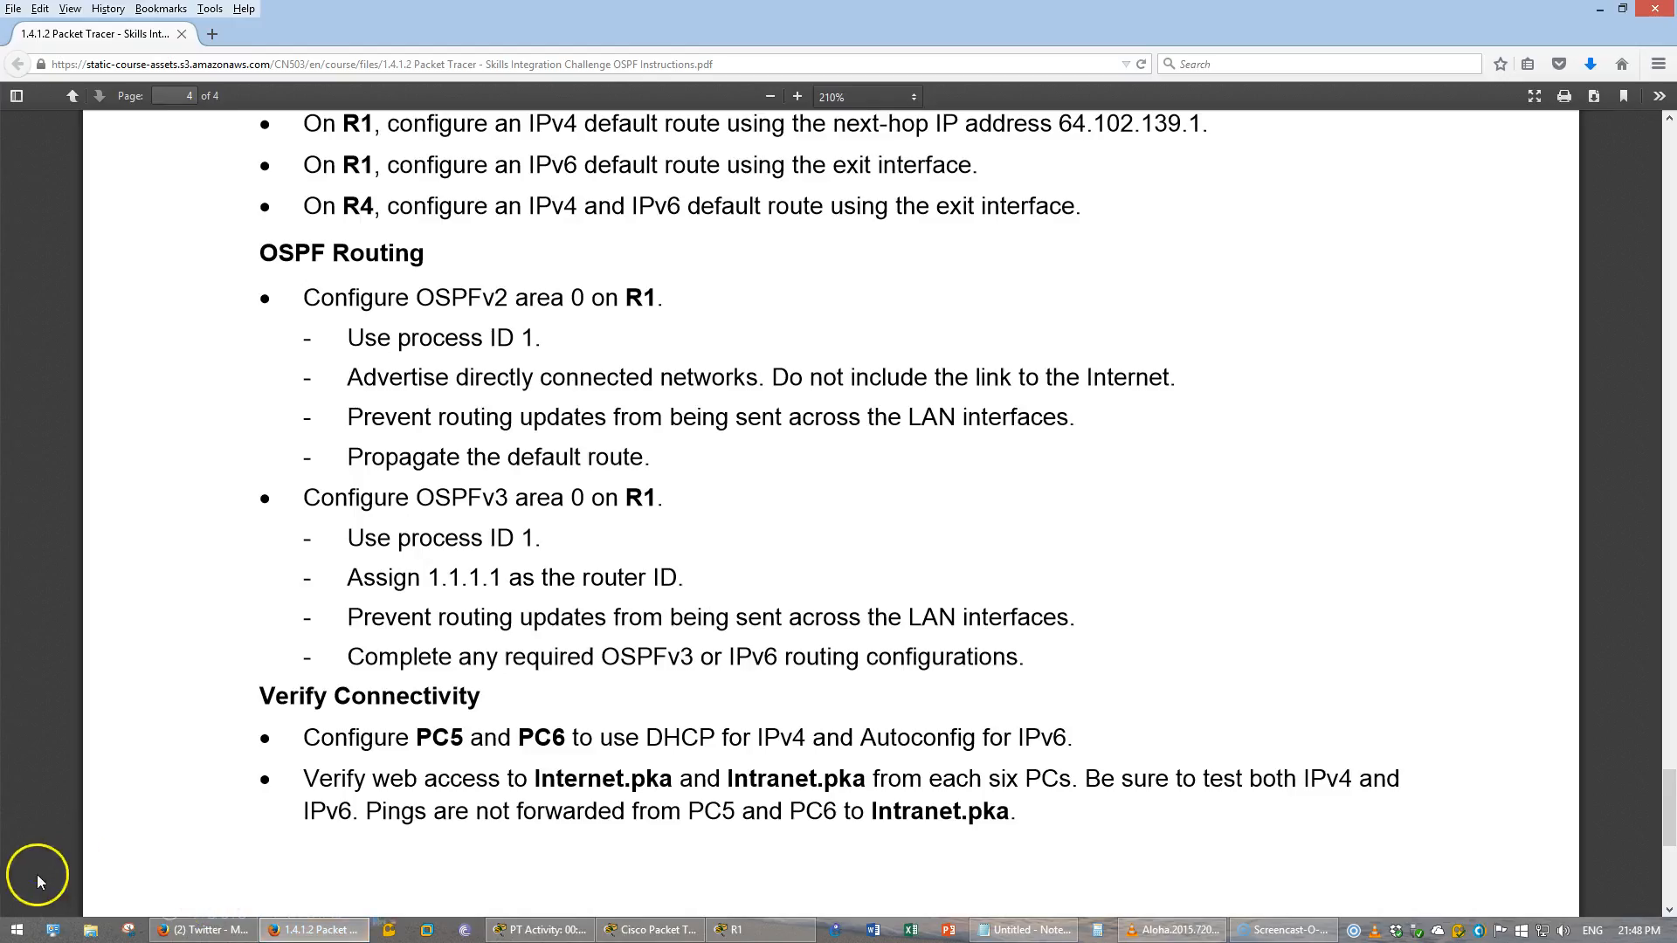
left_click_drag(482, 496, 556, 493)
left_click(556, 493)
left_click(732, 927)
left_click(673, 931)
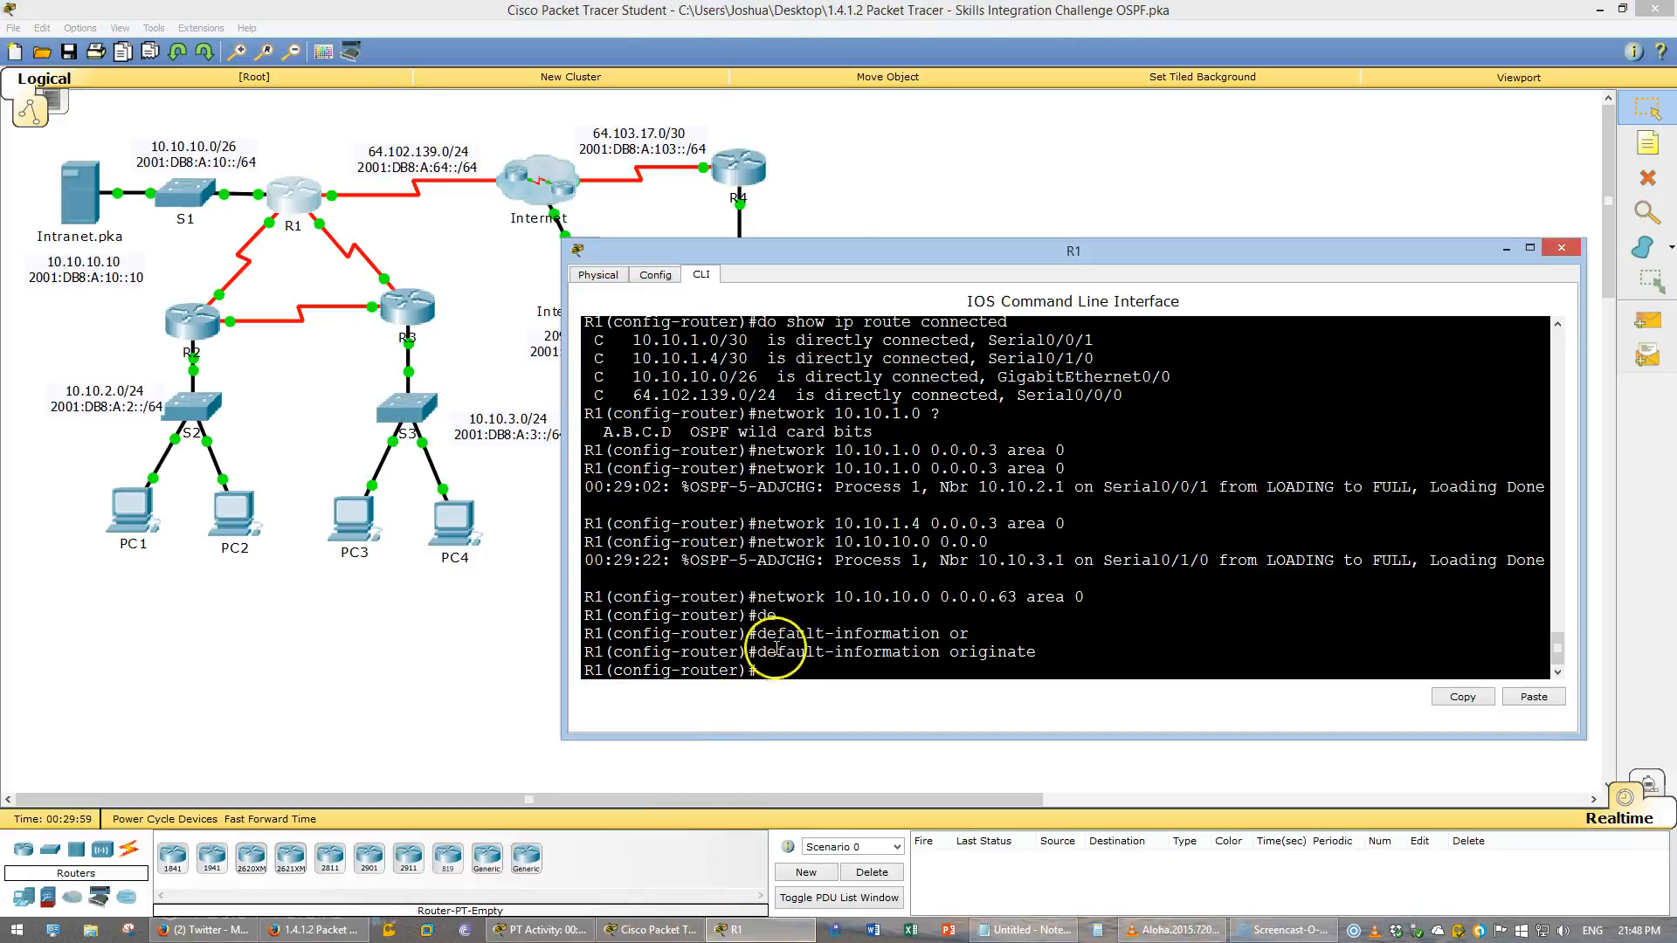
scroll(832, 605, "down", 1)
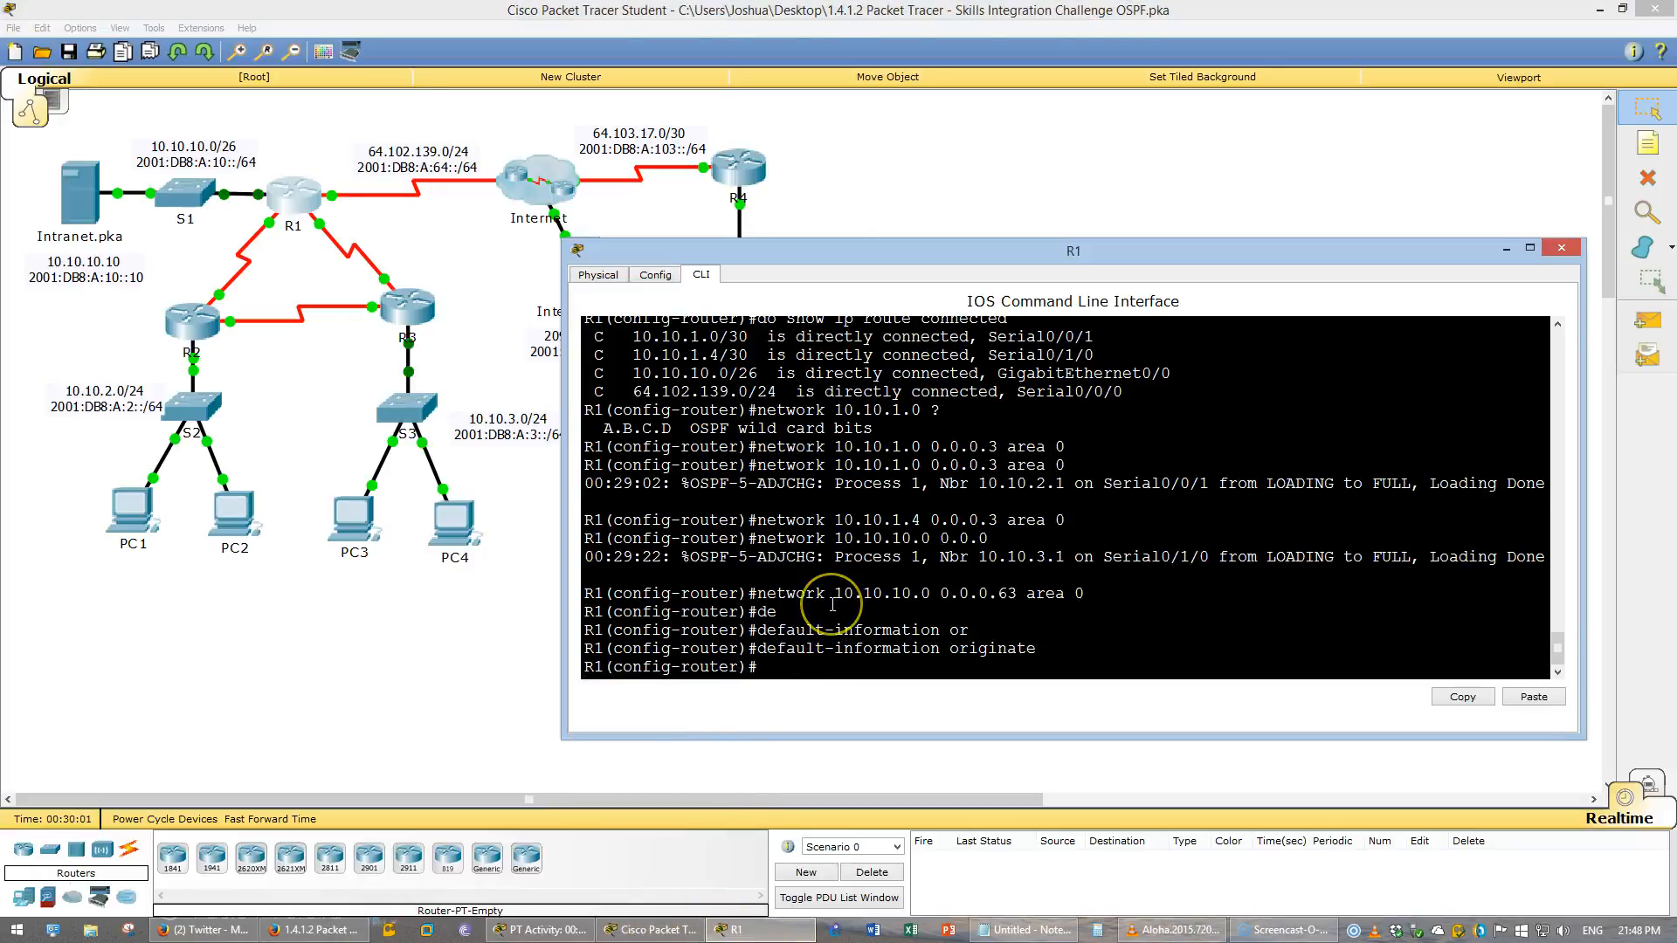
key("Return")
key("Return")
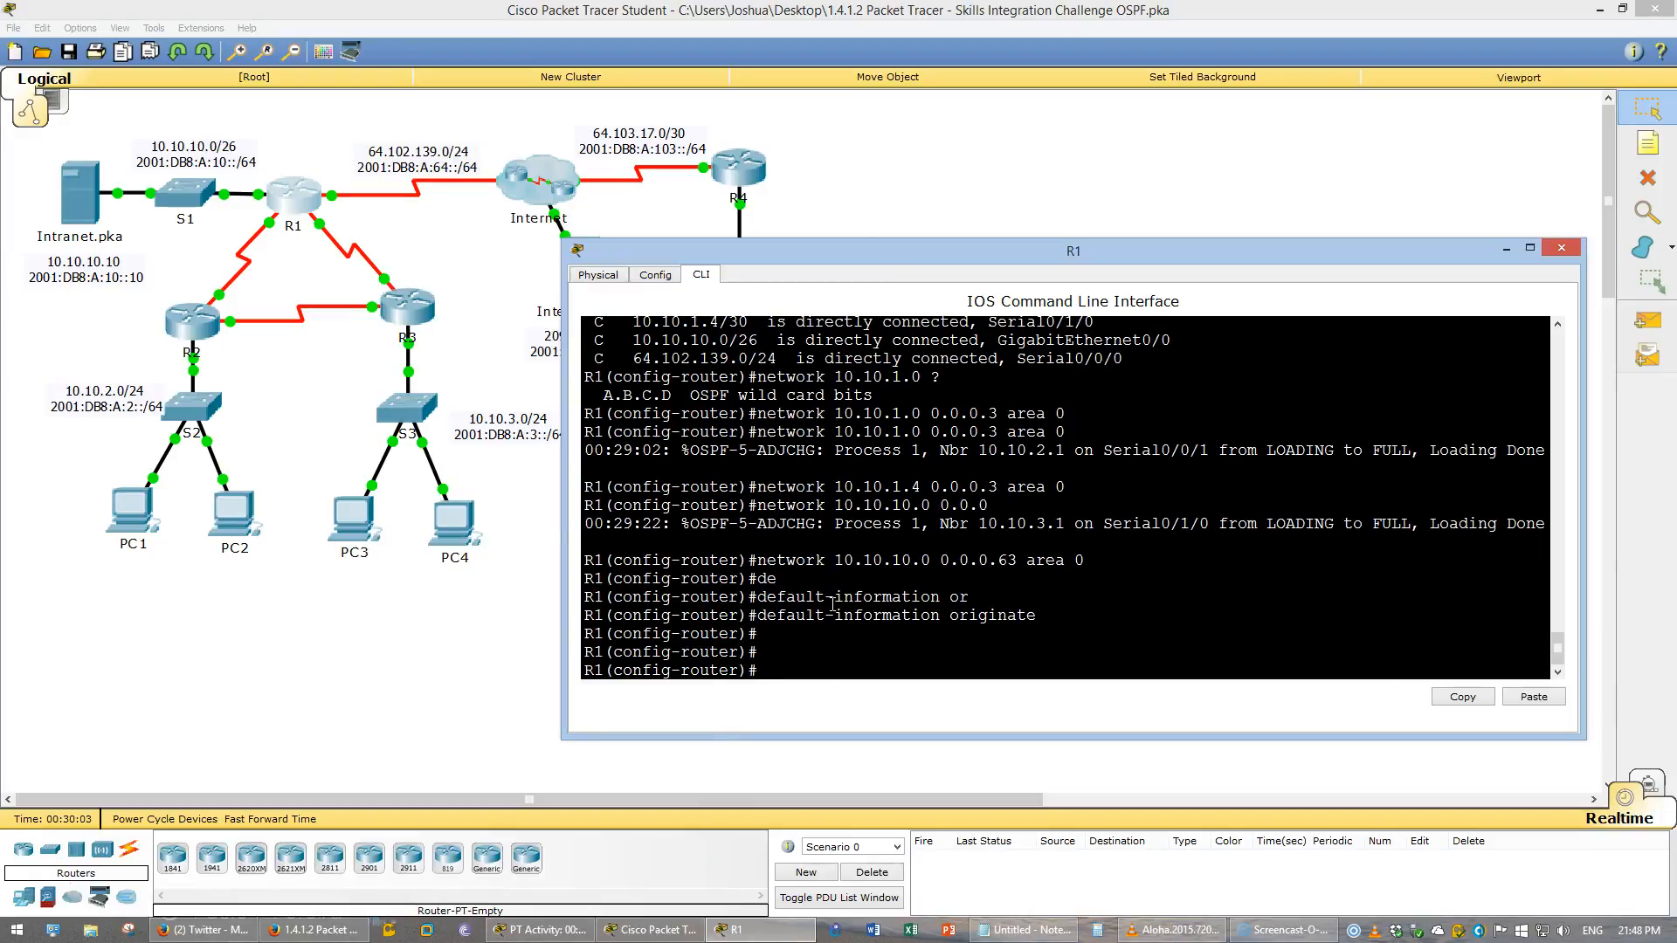
- Leave OSPFv2 configuration, start IPv6 OSPF process 1 on R1 and assign router ID 1.1.1.1
type("exit")
key("Return")
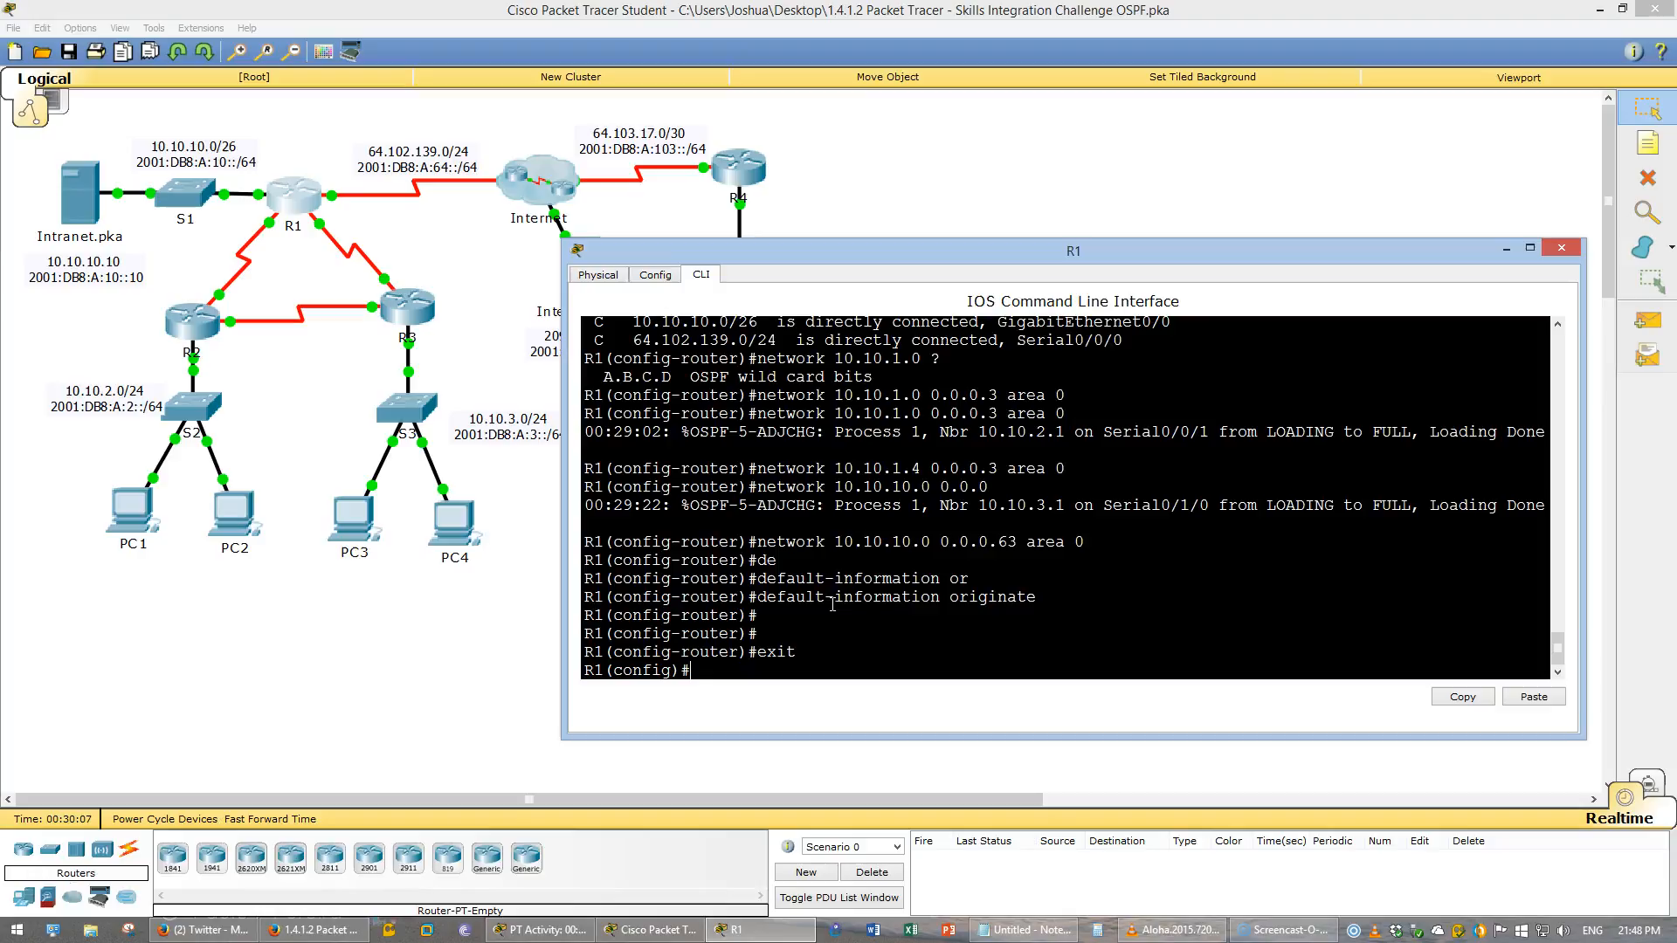
type("ipv6 router ospf 1")
key("Return")
type("rou")
key("Tab")
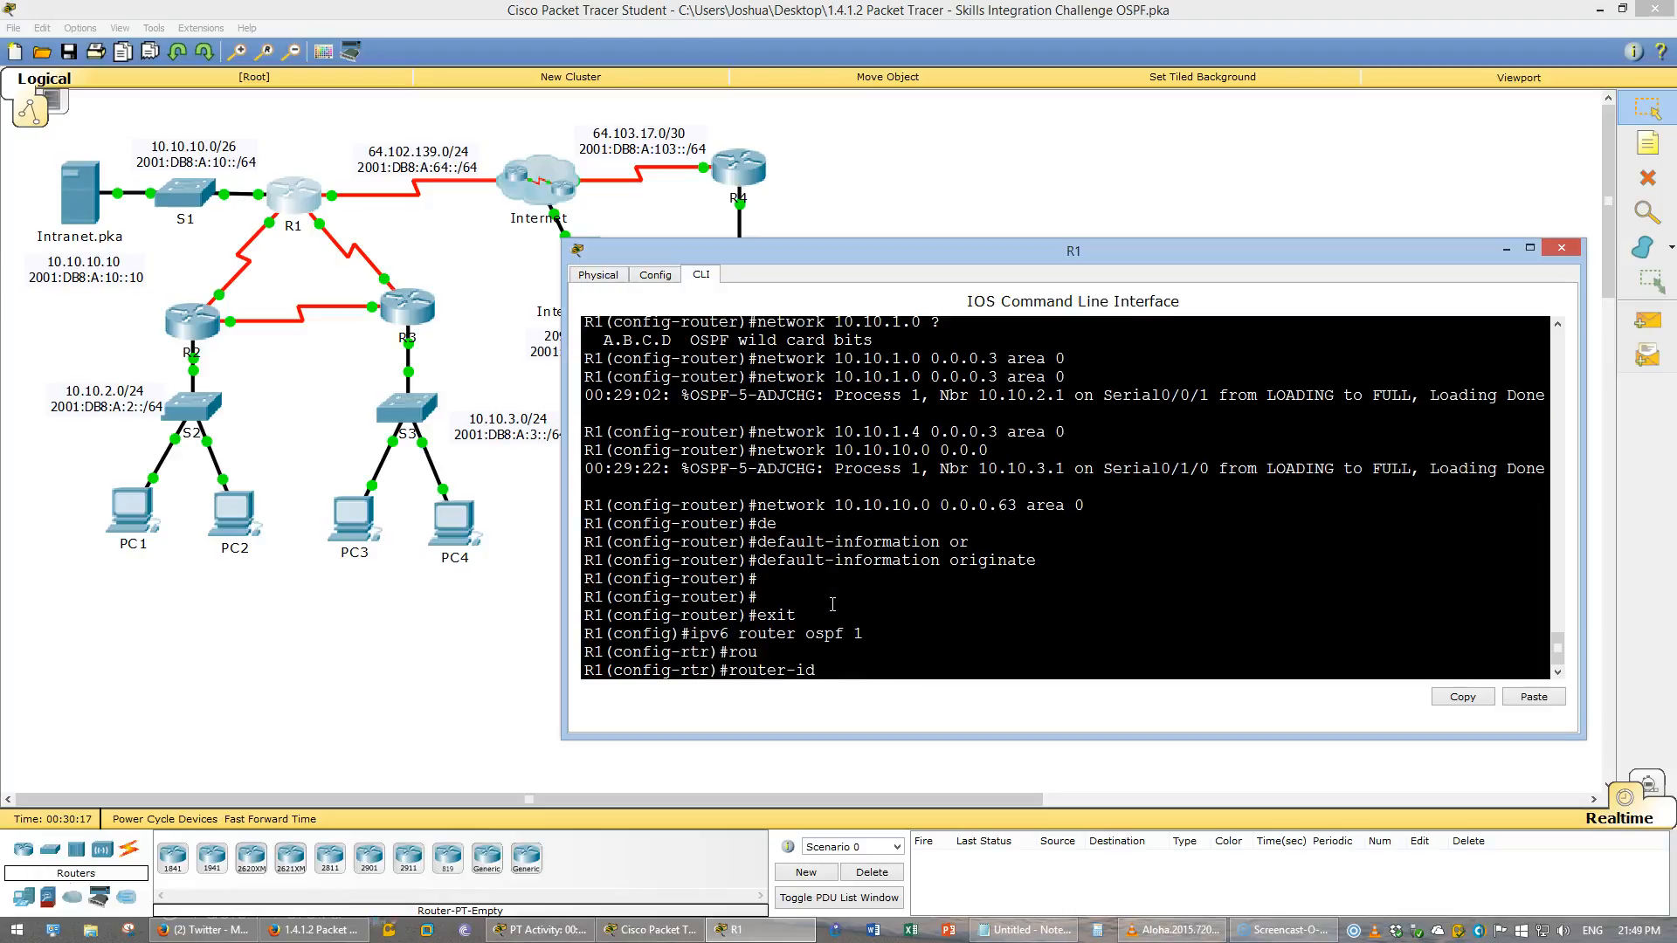
type("1.1.1.1")
key("Return")
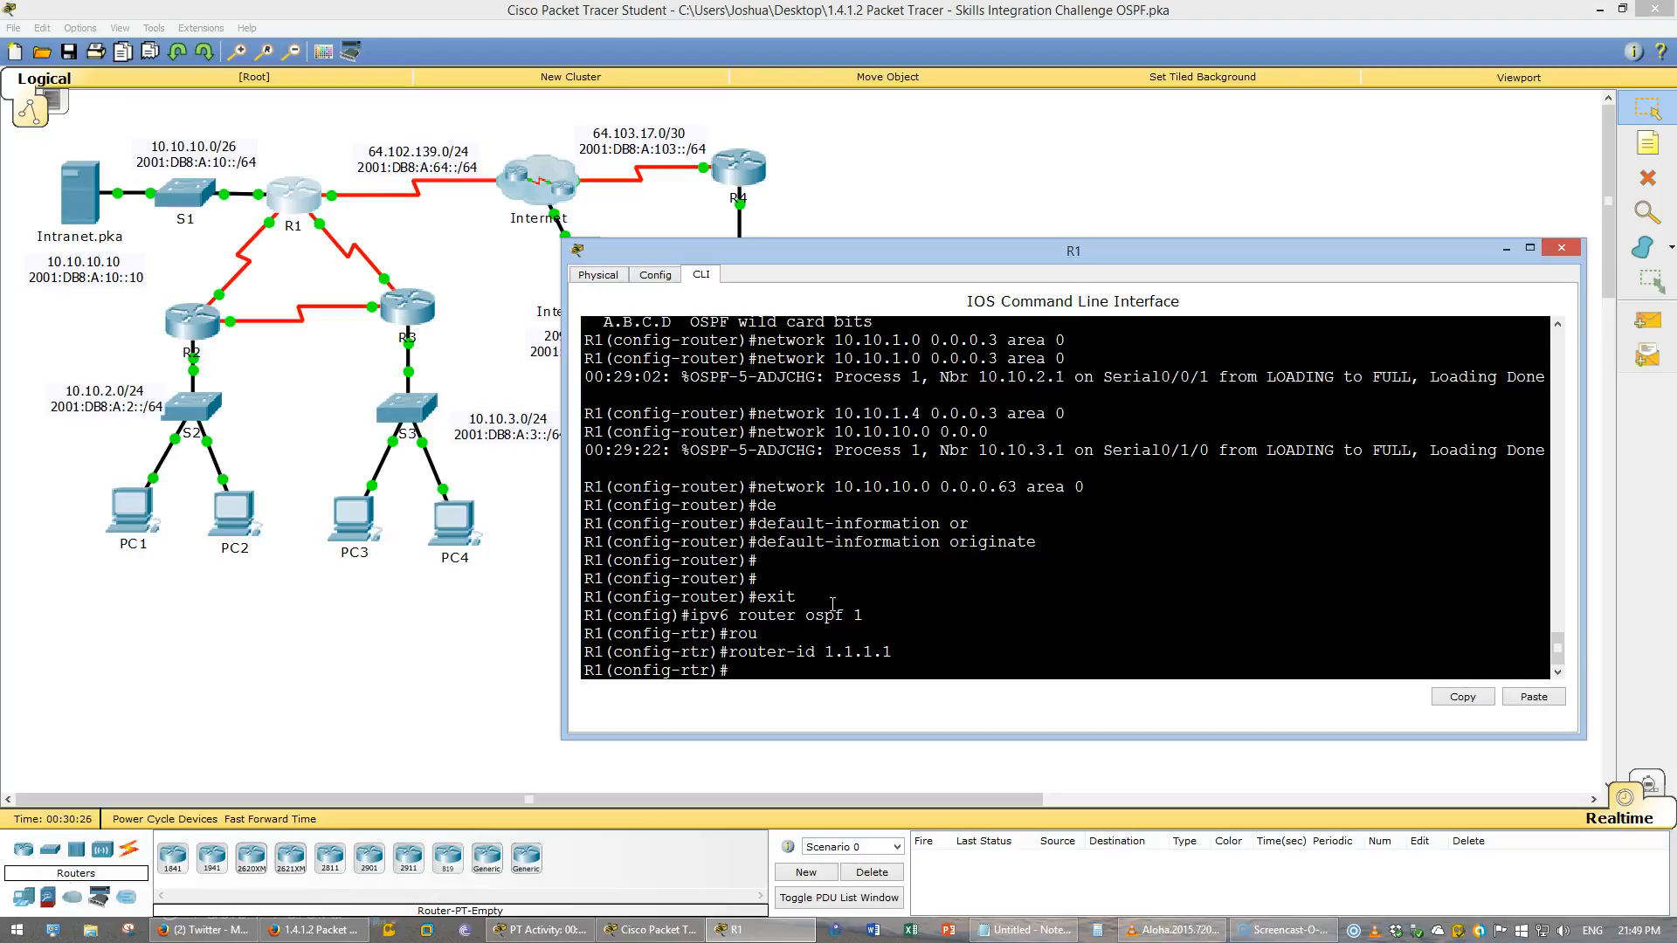
- Make GigabitEthernet0/0 a passive interface in the OSPFv3 process
type("pas")
key("Tab")
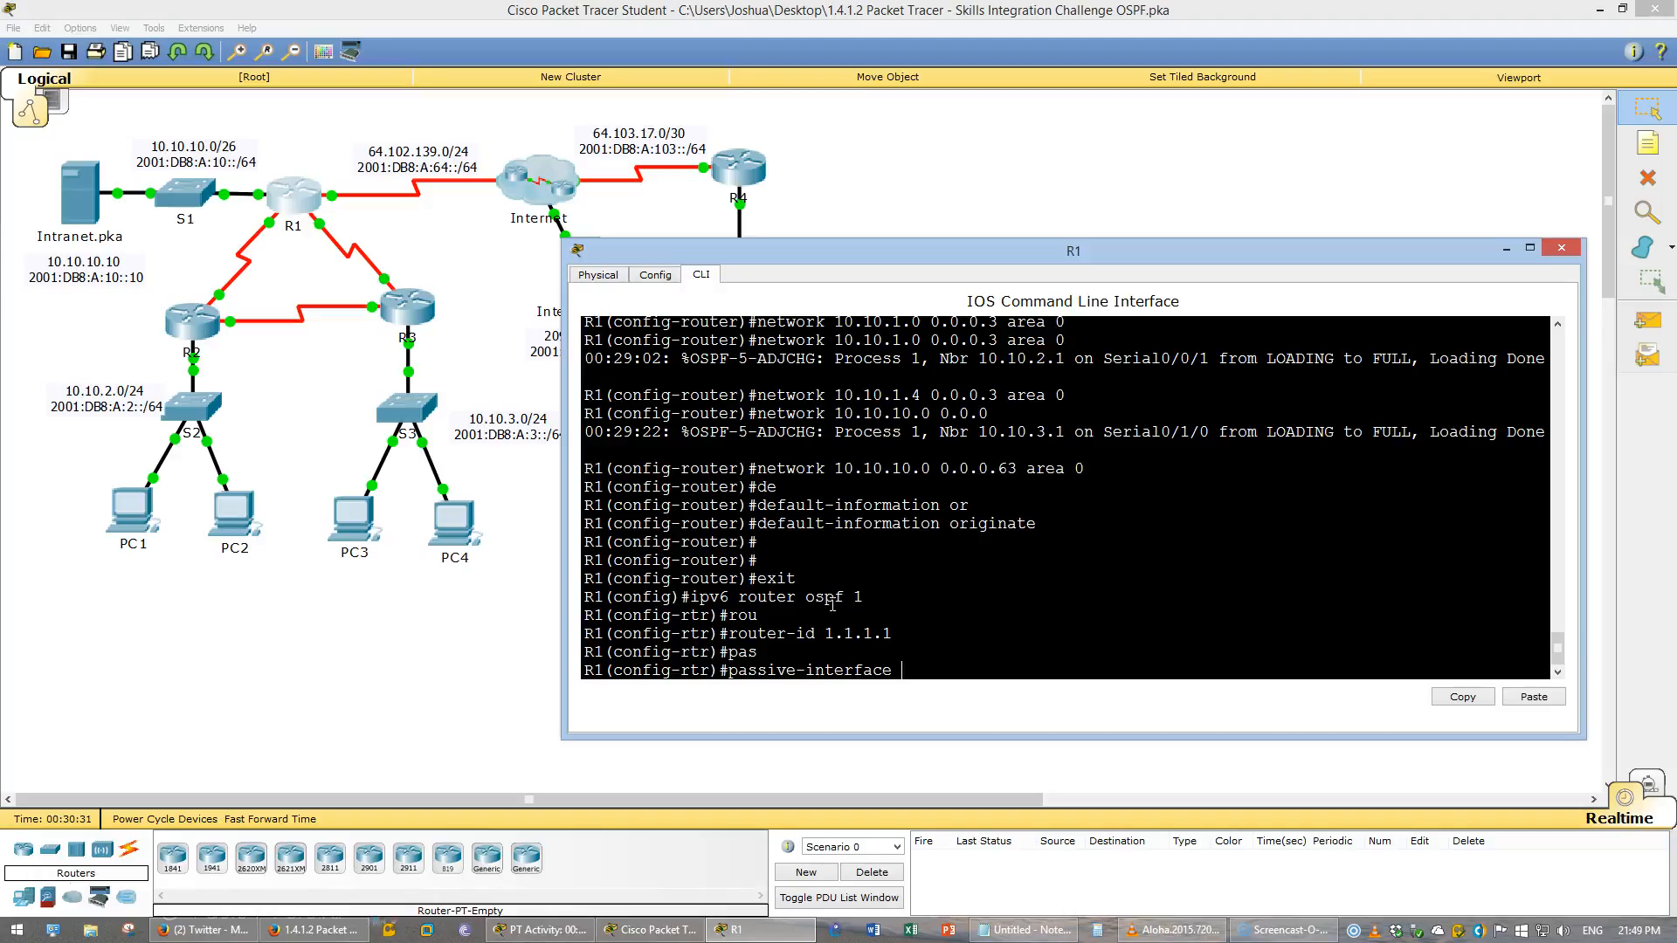
left_click(1012, 650)
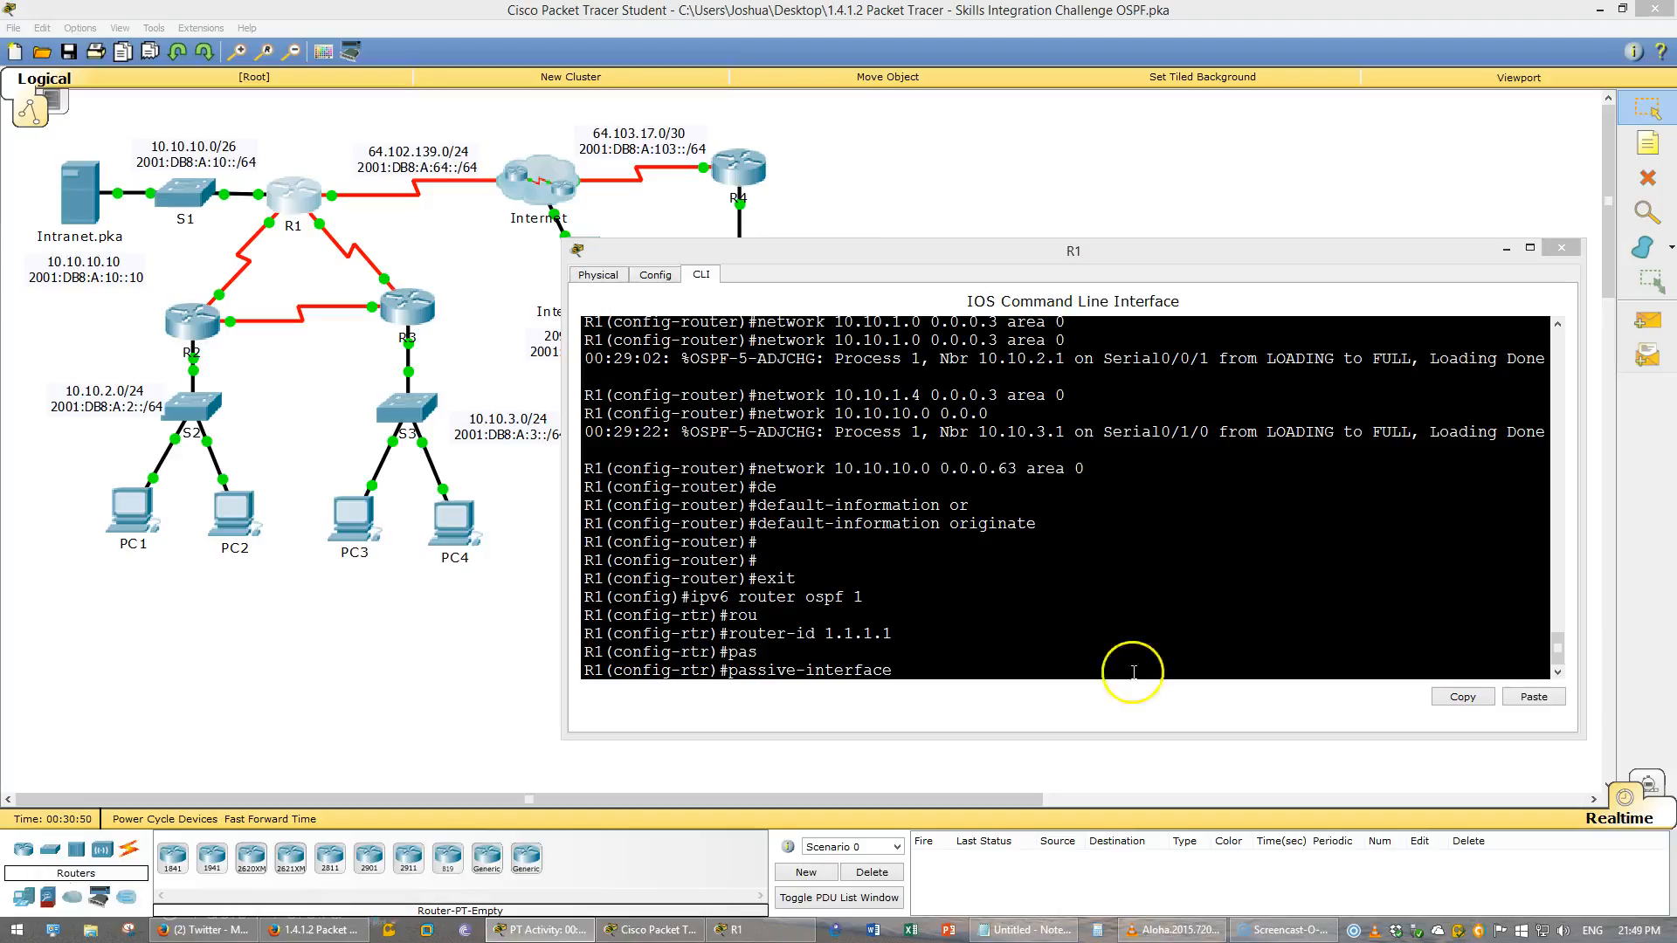
left_click(1046, 670)
type("g0")
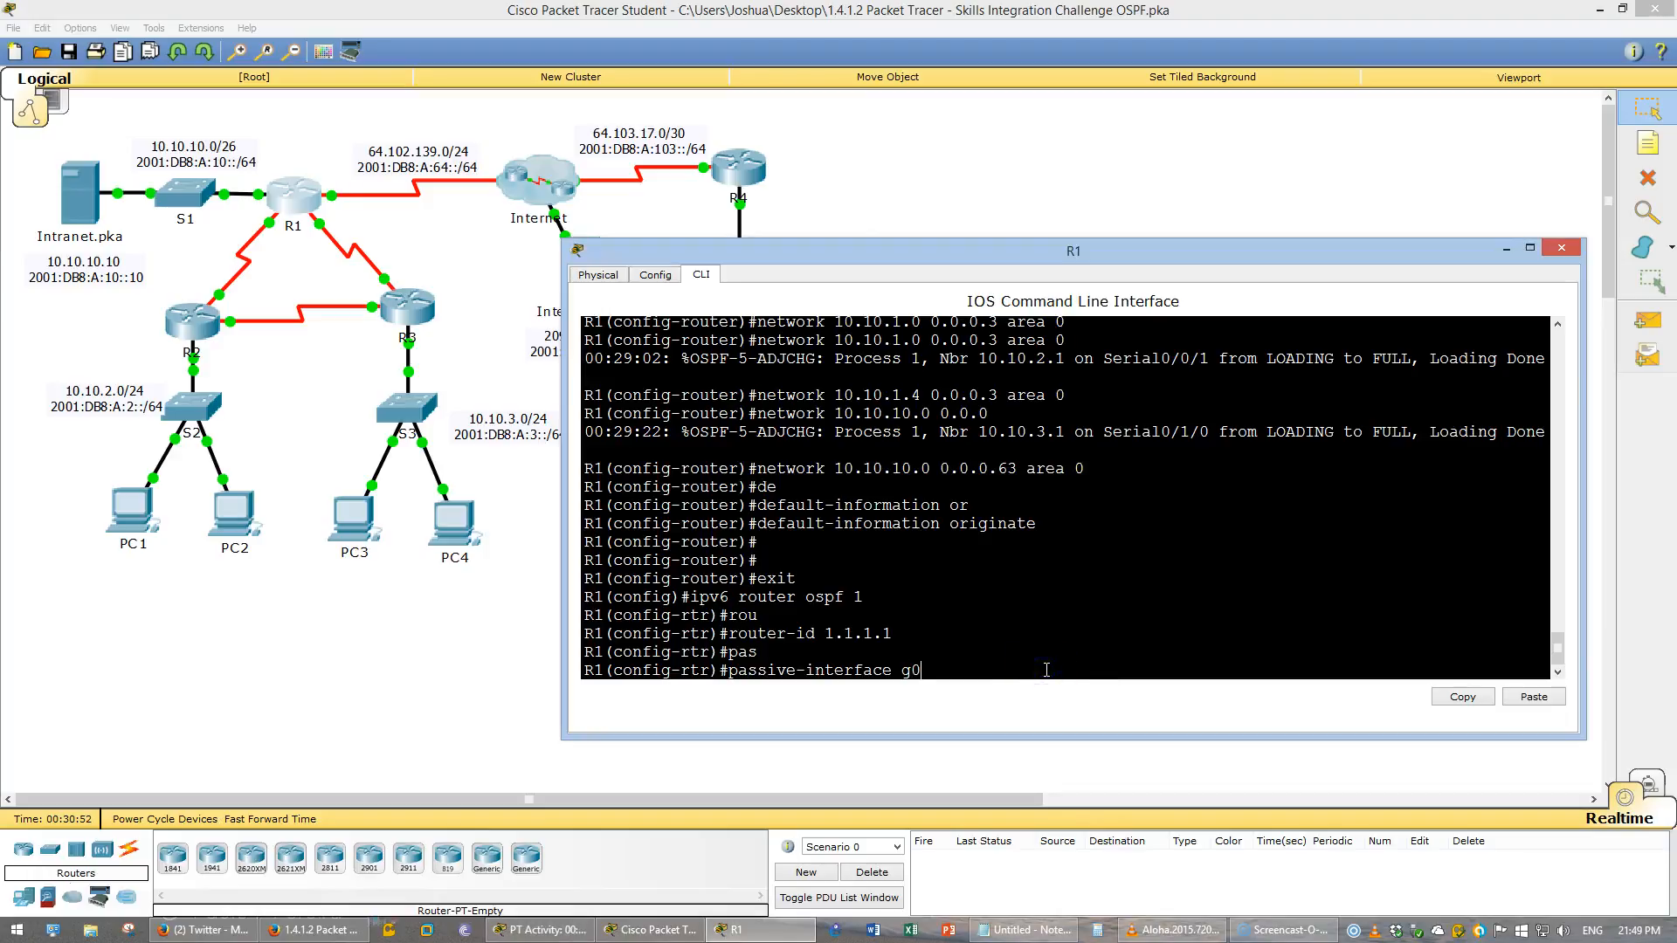
type("/0")
key("Return")
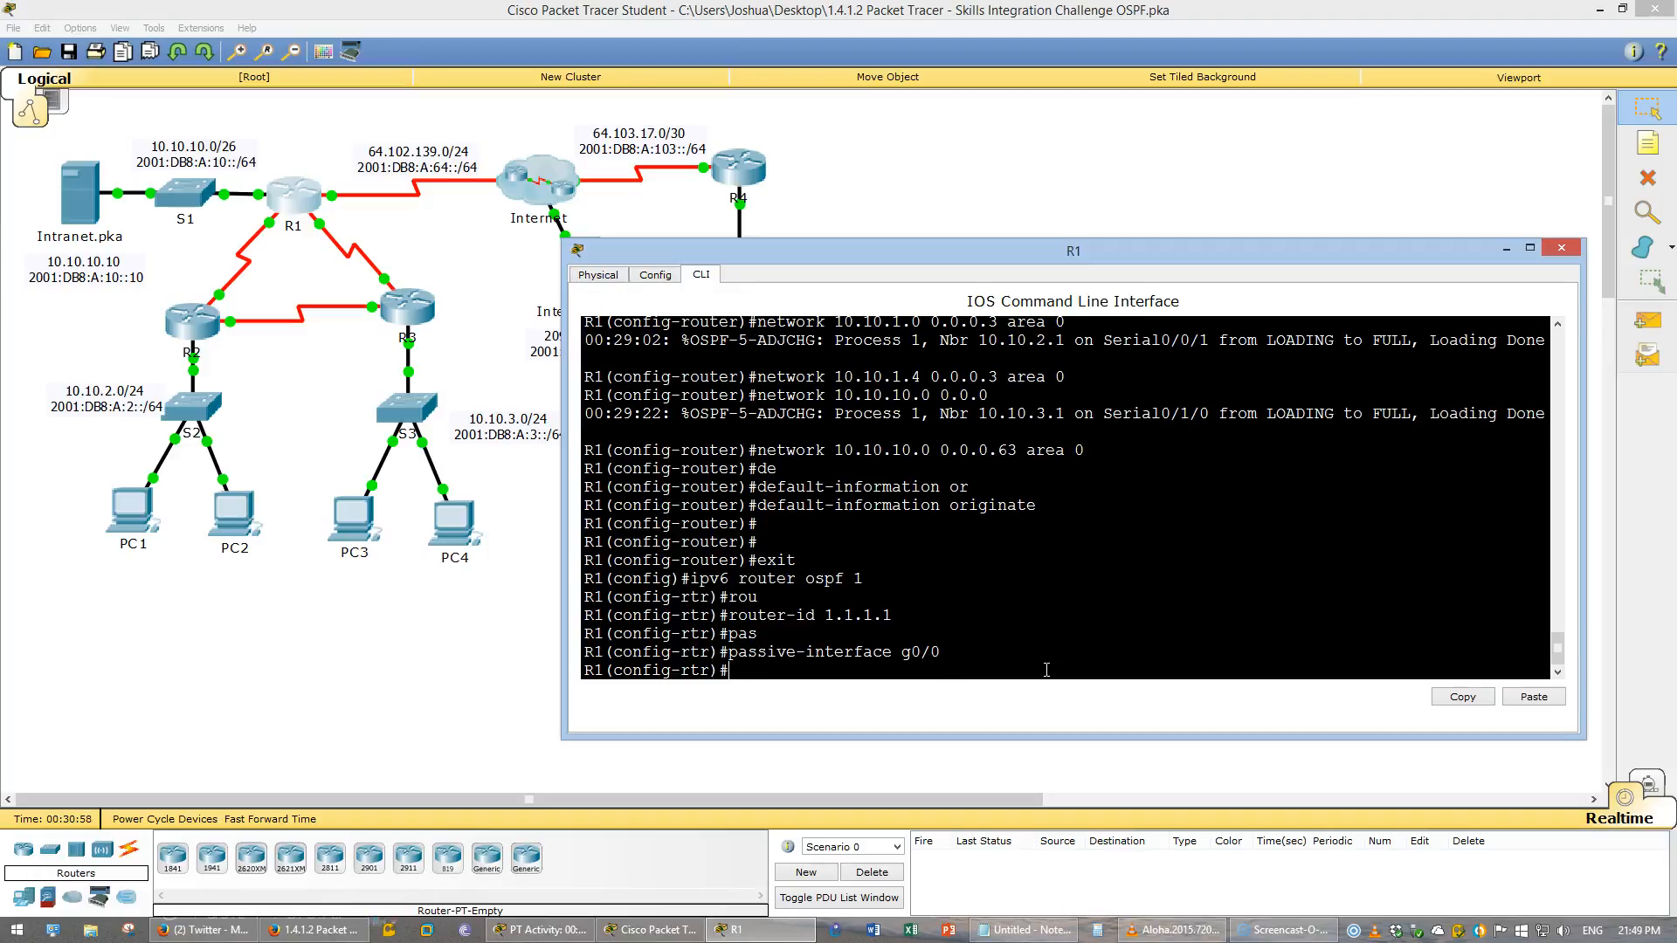
- Return to OSPFv2 process 1 and make GigabitEthernet0/0 a passive interface there too
type("exit")
key("Return")
type("rou")
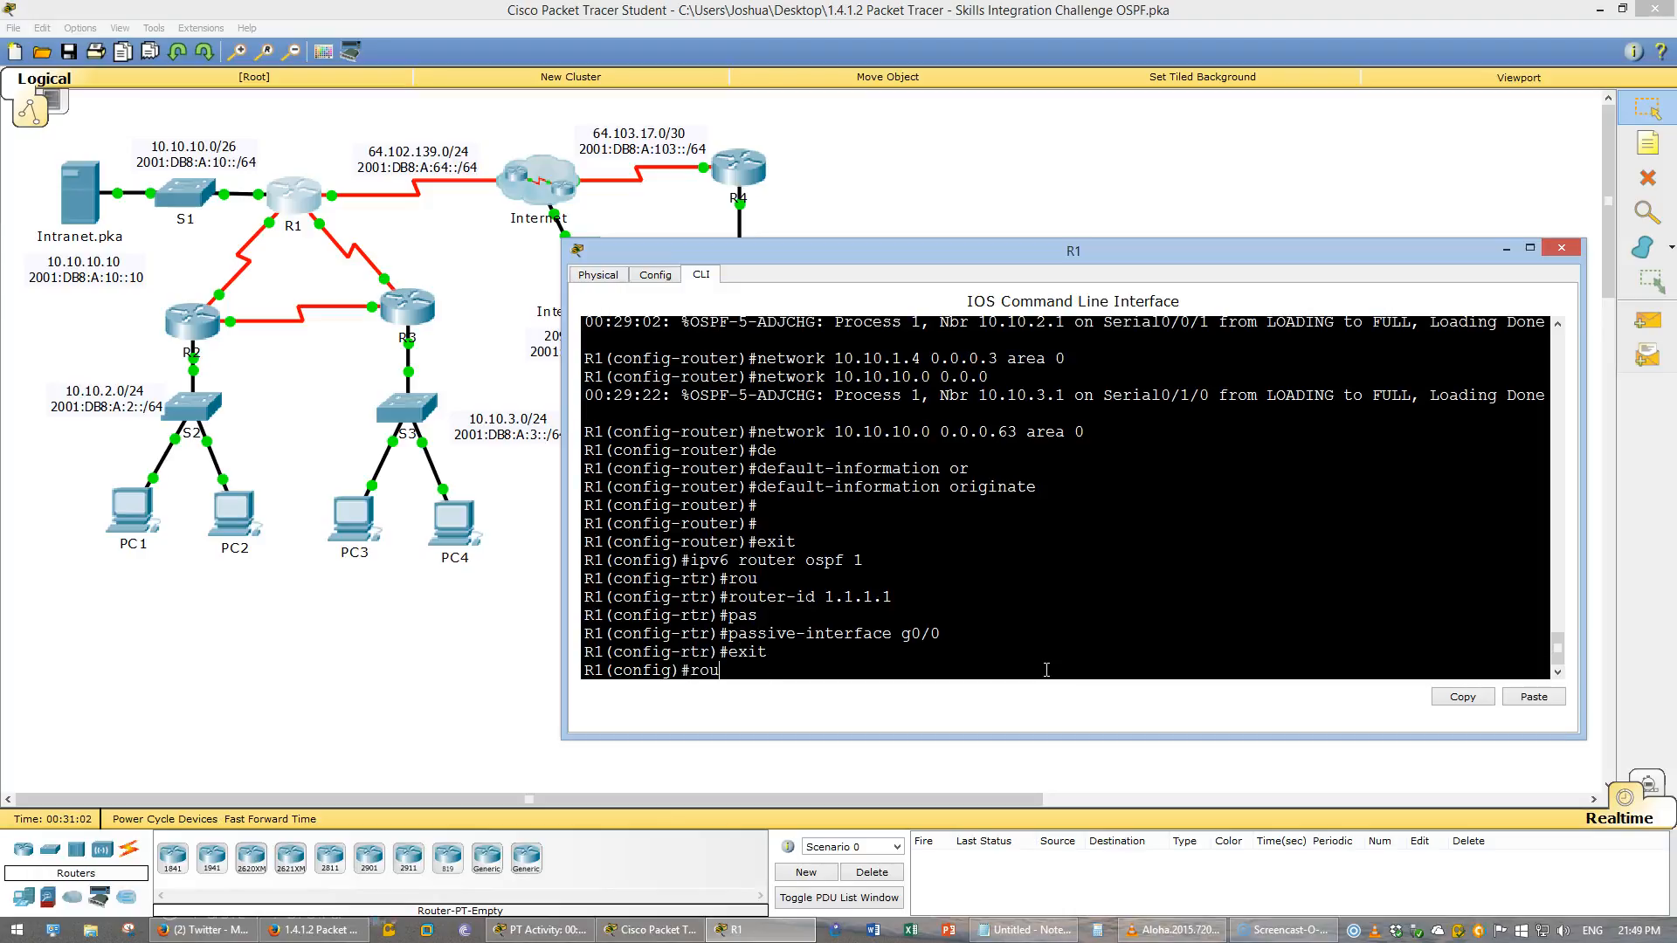
type("ter ospf 1")
key("Return")
type("pa")
key("Tab")
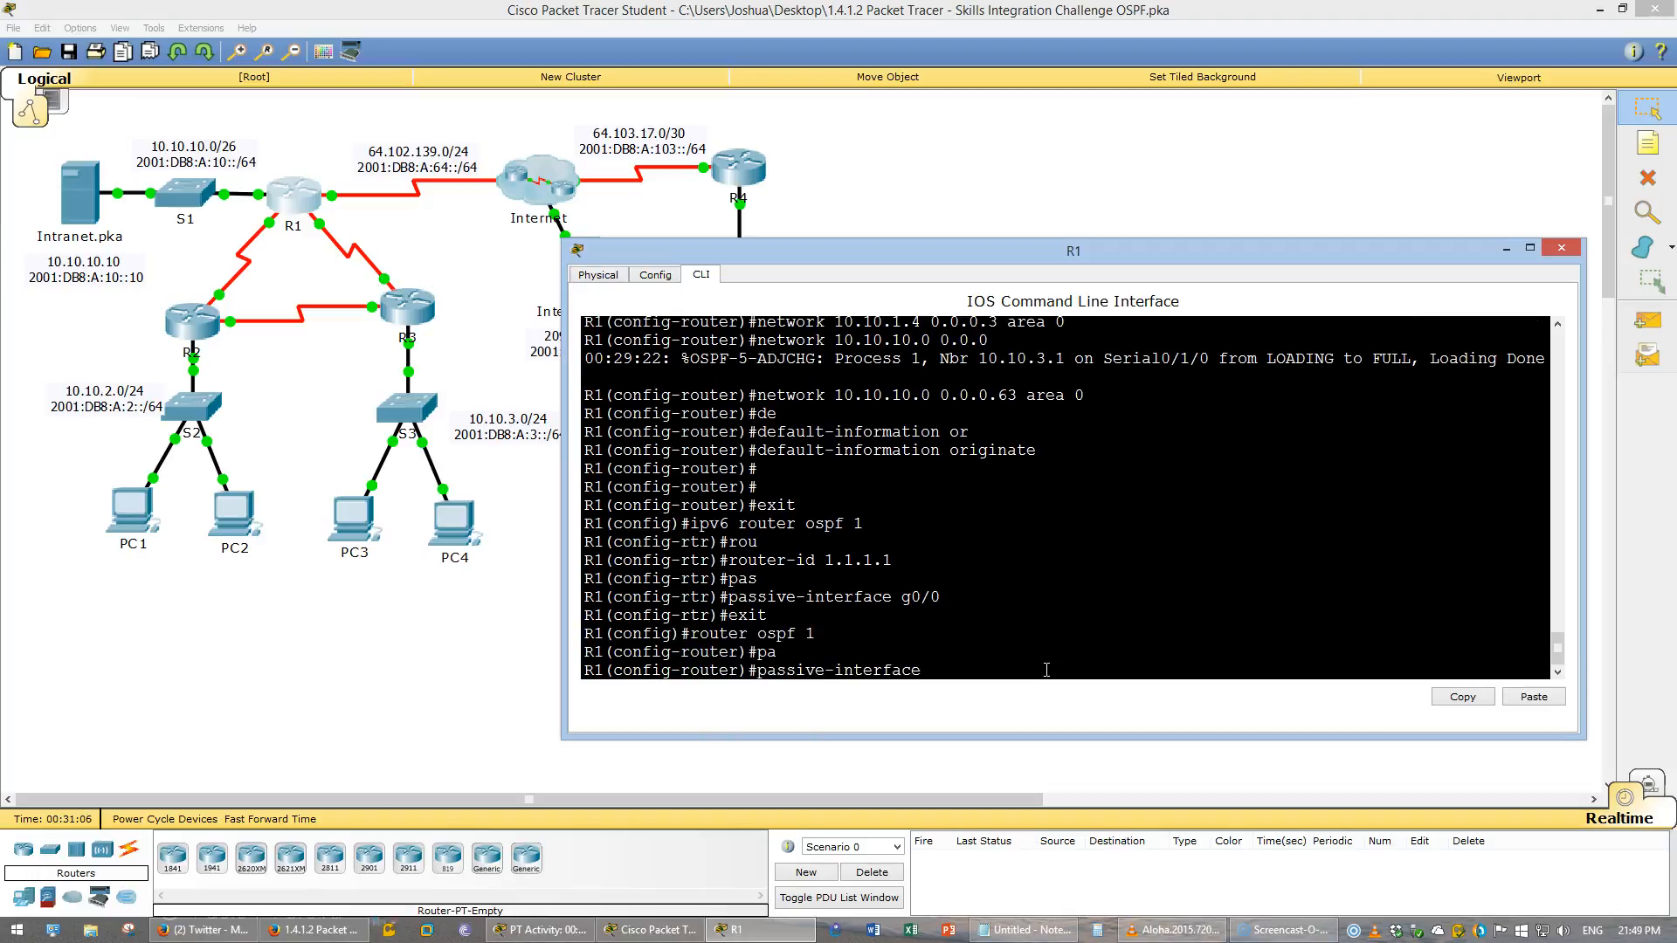
type("g0/0/")
key("Return")
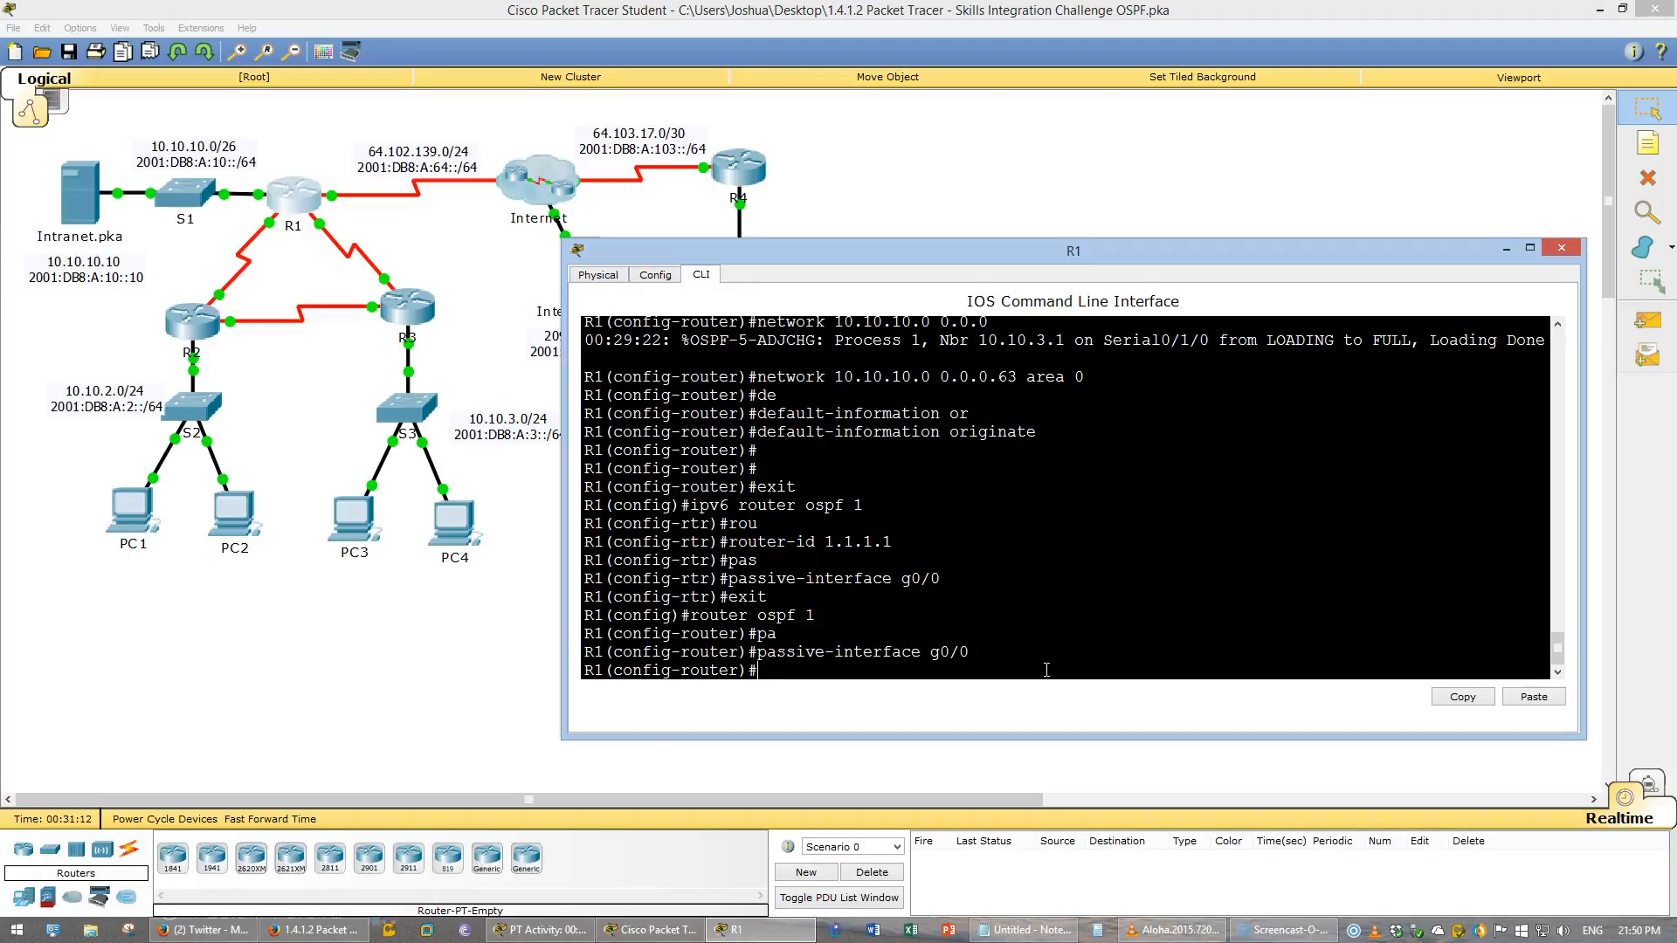
- Check the interface summary, then enable OSPFv3 process 1 area 0 on GigabitEthernet0/0
type("int")
key("BackSpace")
key("BackSpace")
key("BackSpace")
type("do show ip int b")
key("Return")
type("int")
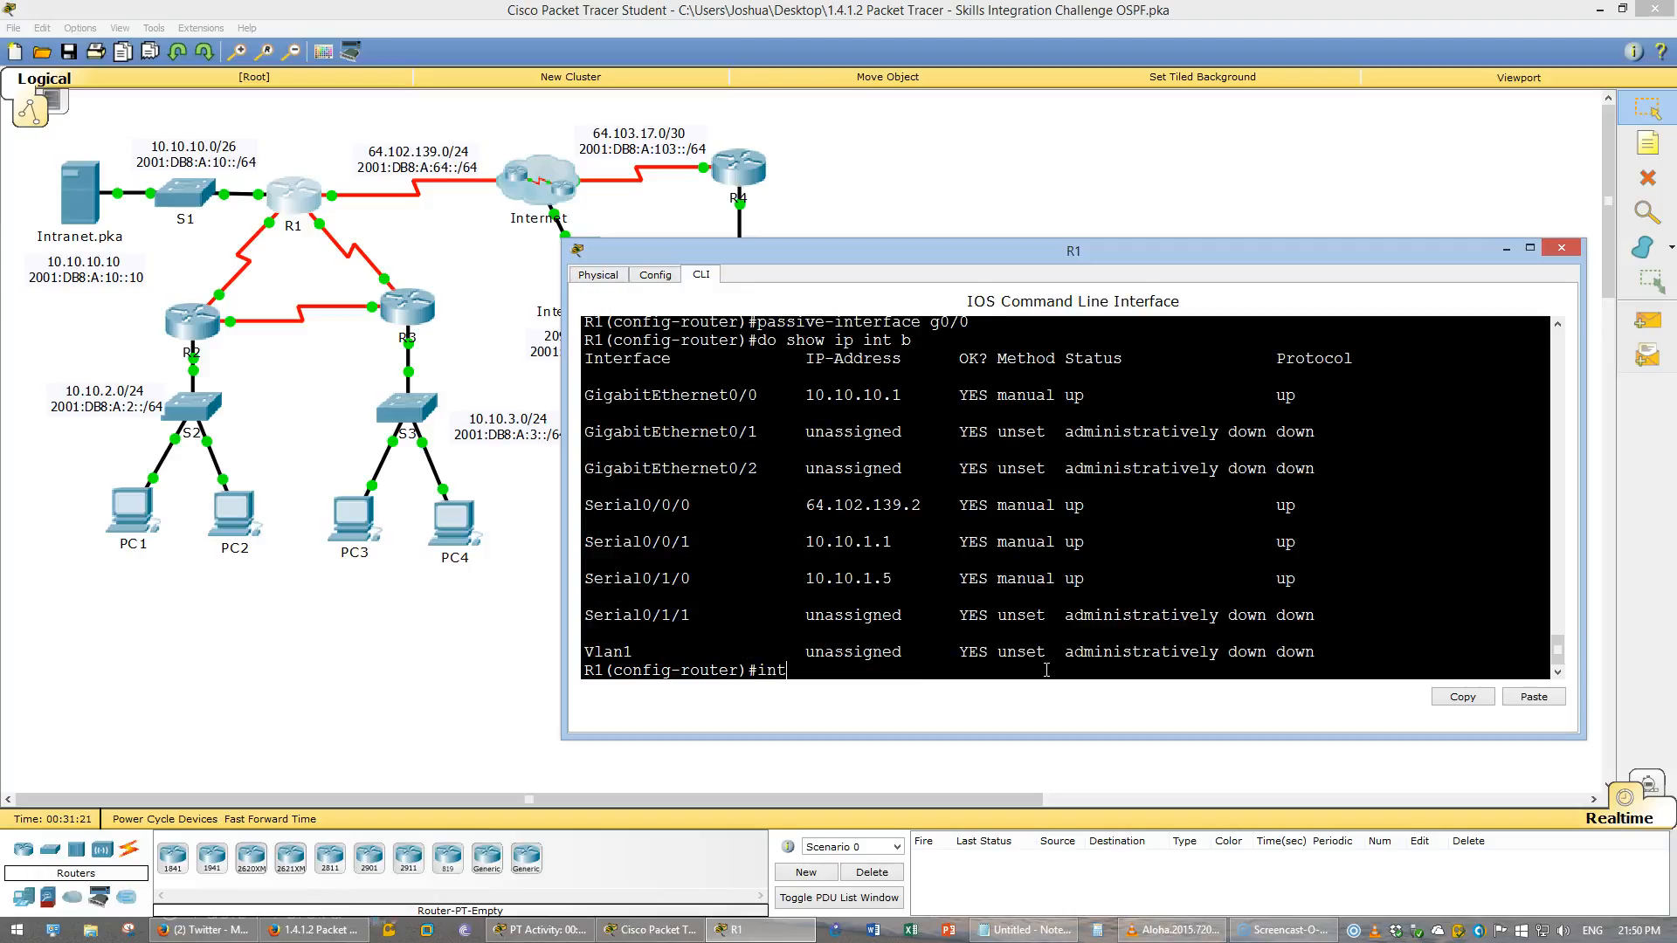
type(" g0/0")
key("Return")
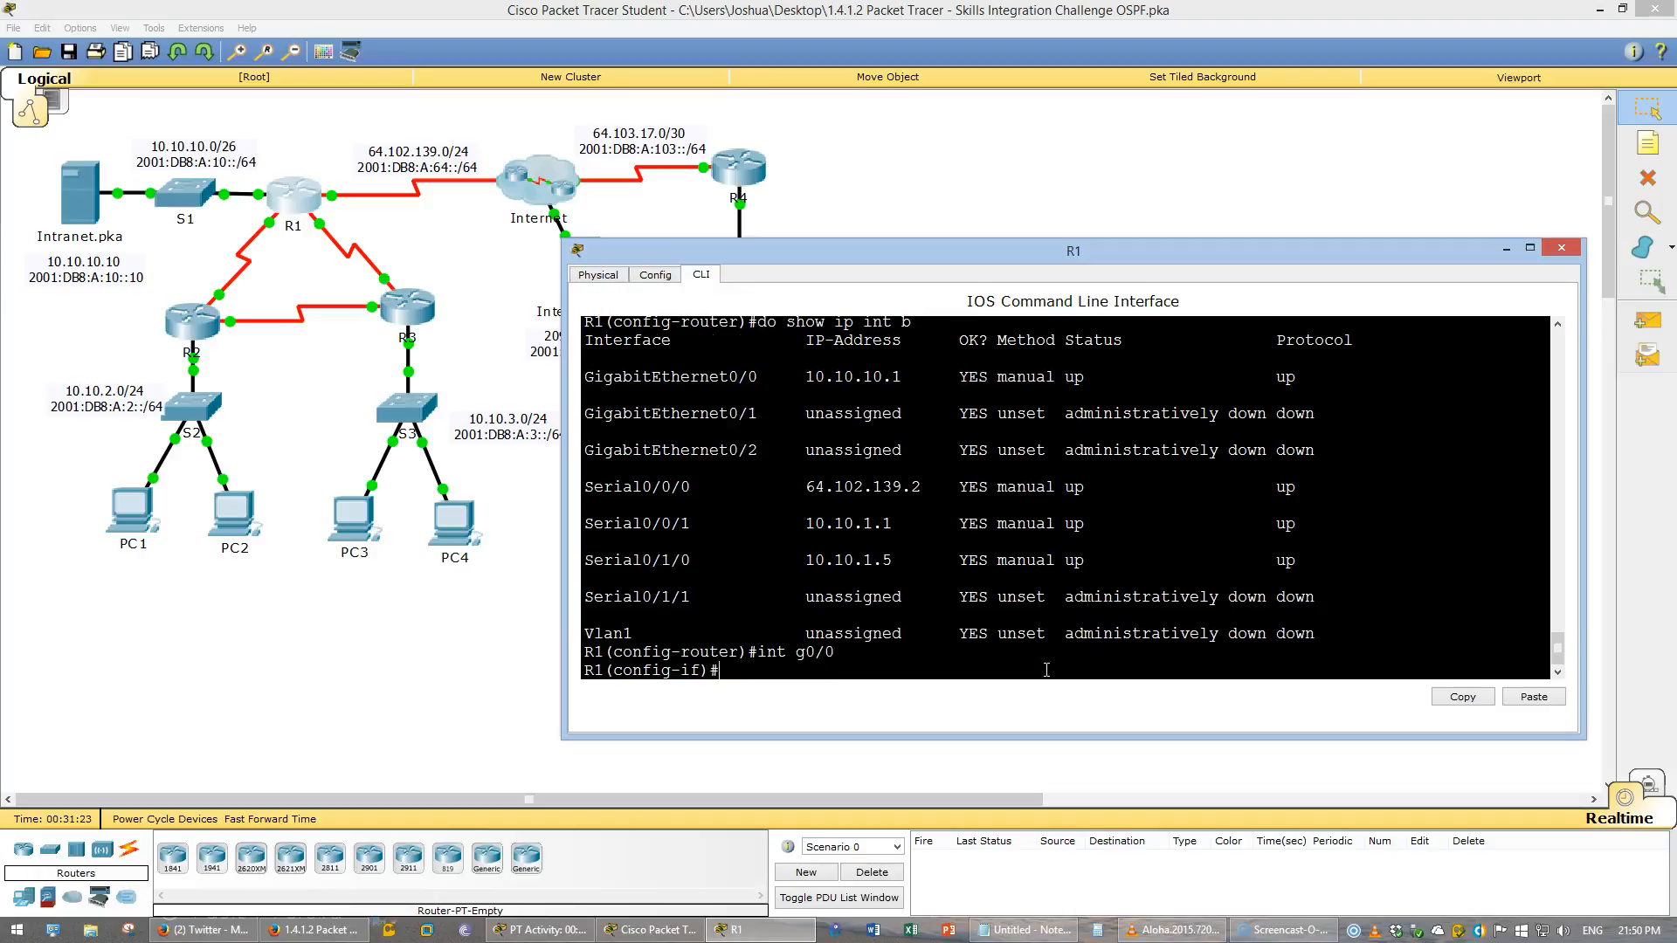
type("ipv6 osp")
type("f ?")
type("1")
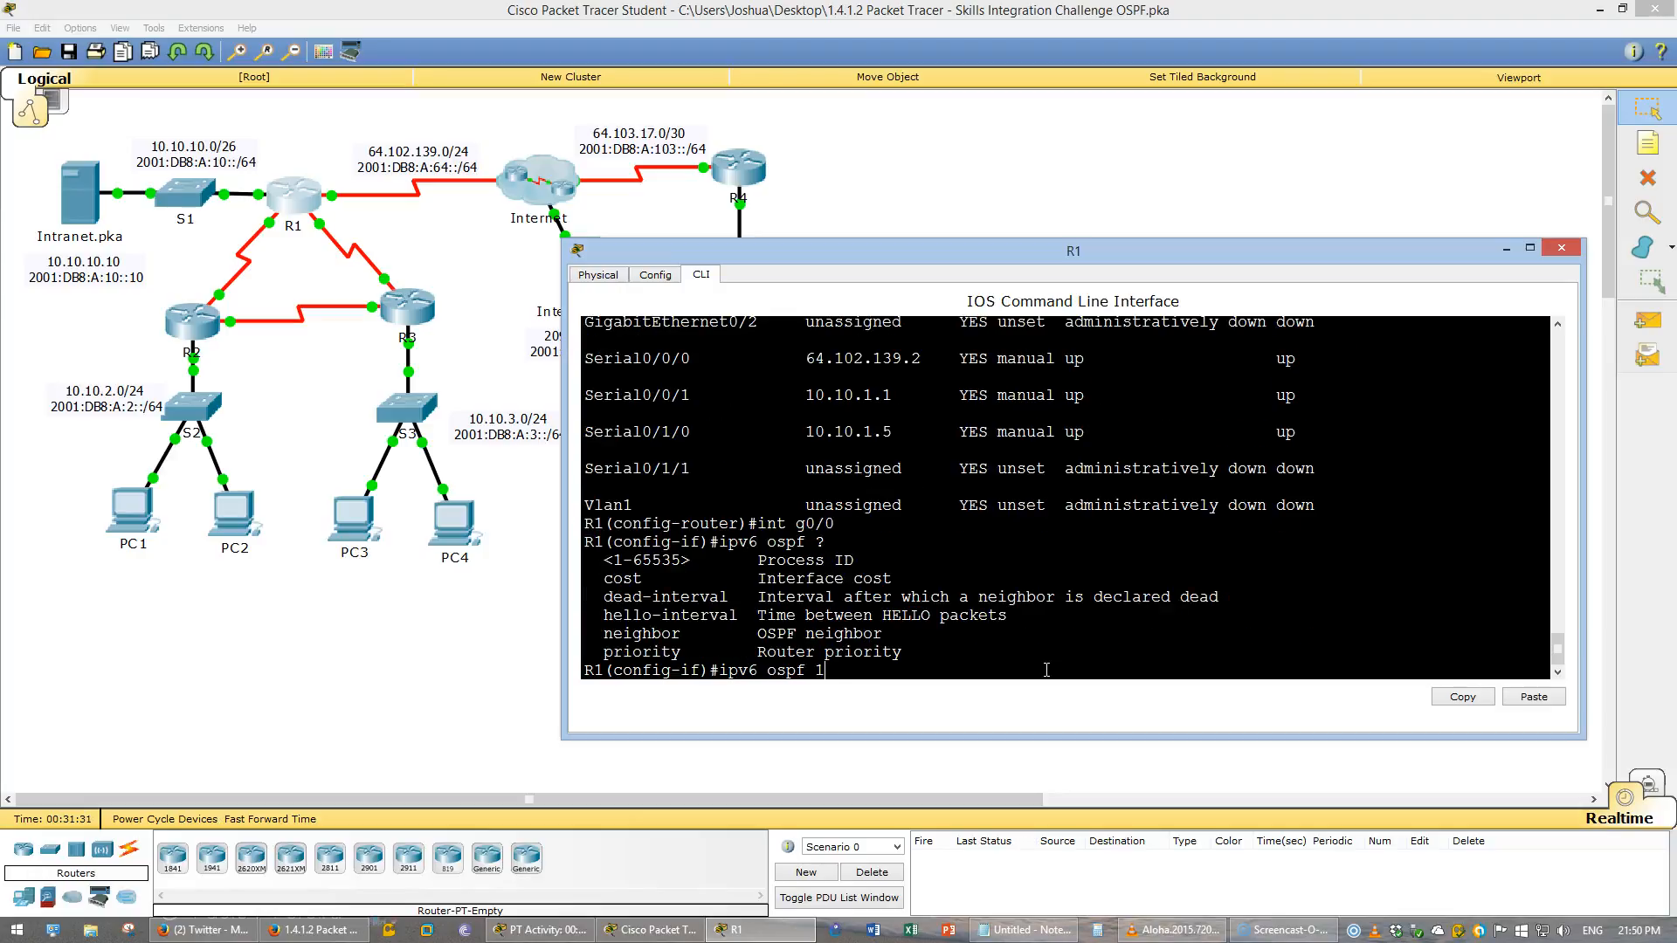
type(" area 0")
key("Return")
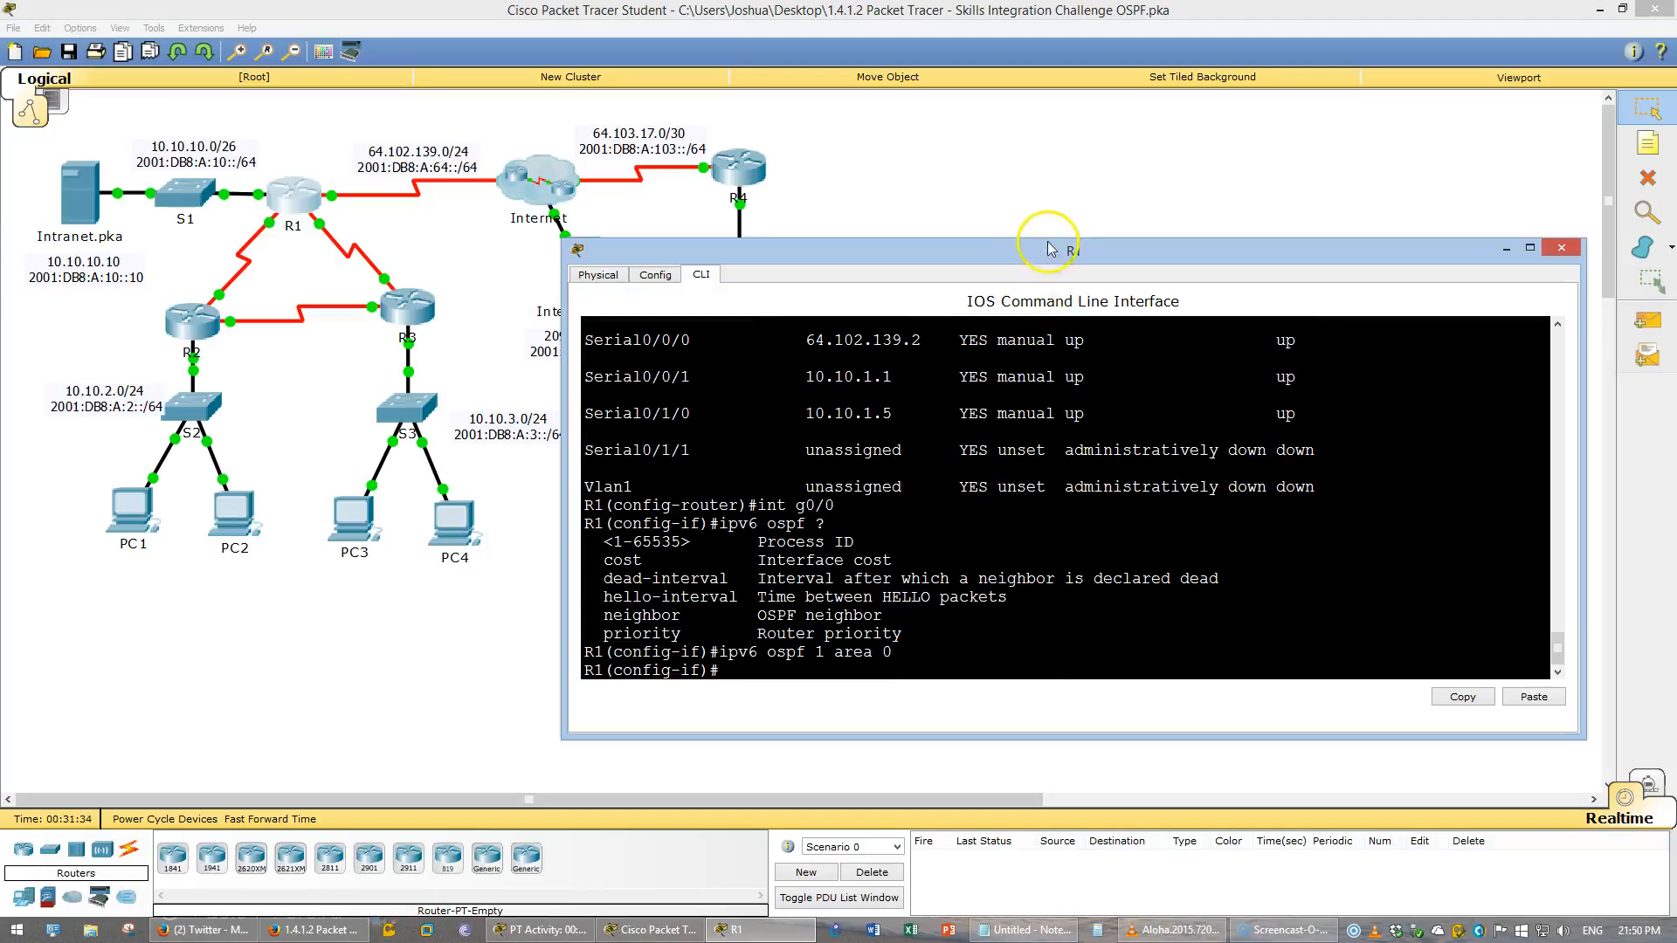
- Enable OSPFv3 process 1 area 0 on interface Serial0/0/1
left_click_drag(1051, 249, 1051, 129)
left_click(1197, 344)
type("int s0/0/0")
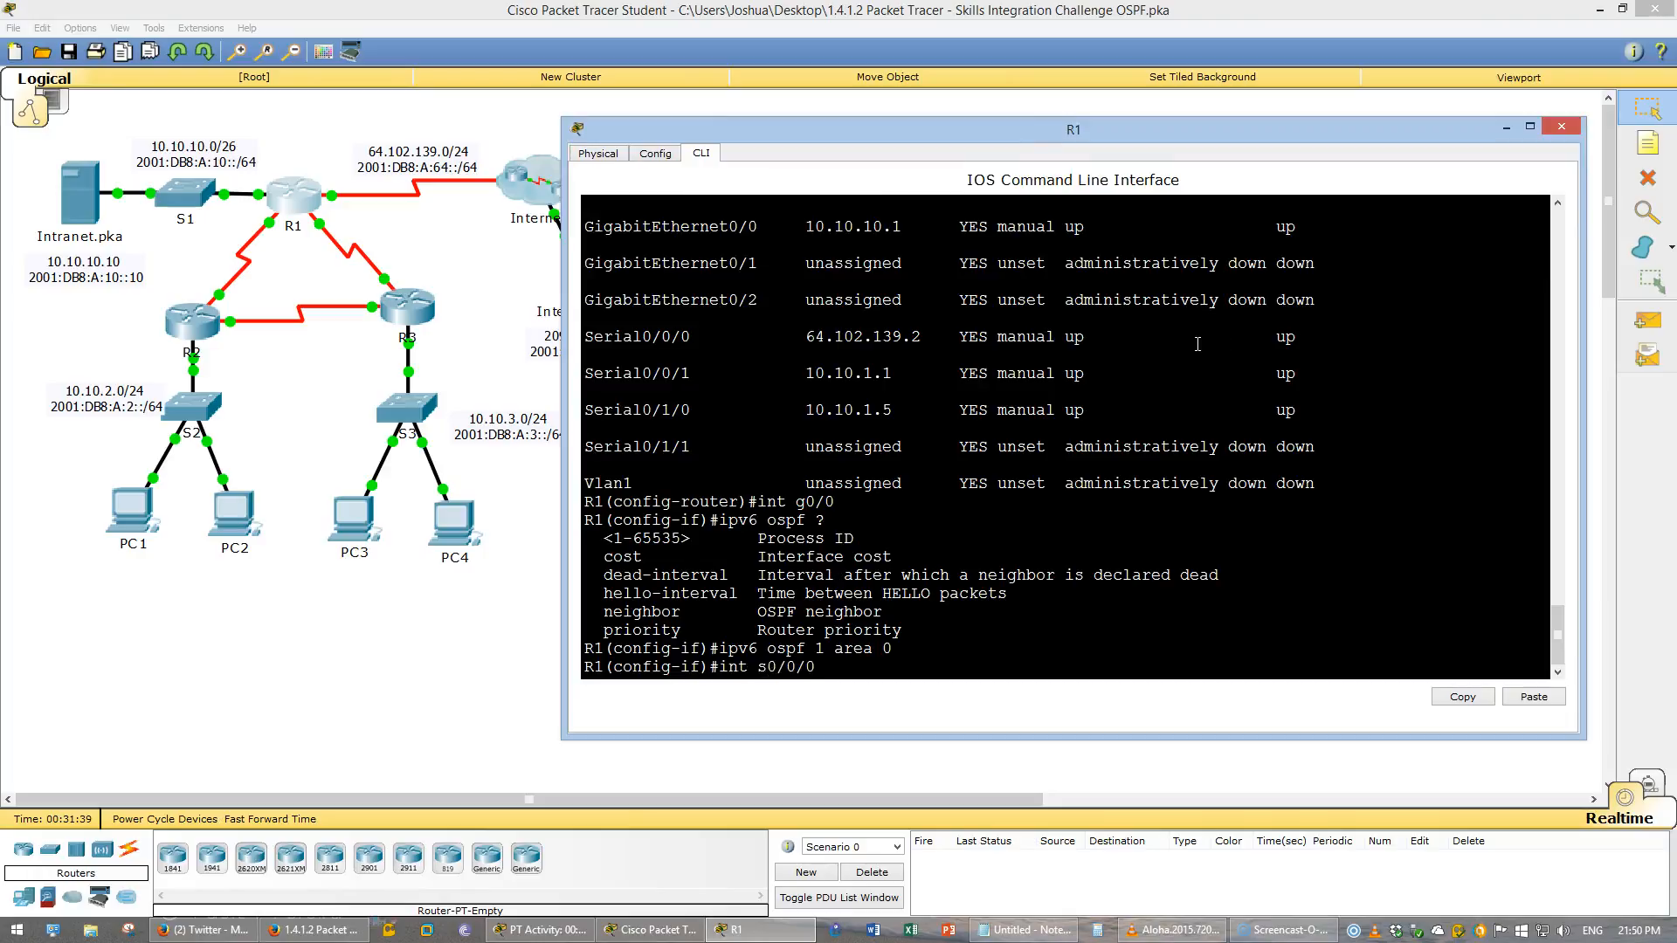
key("BackSpace")
key("BackSpace")
key("BackSpace")
key("BackSpace")
key("BackSpace")
type("s0/0/1")
key("Return")
key("Up")
key("Up")
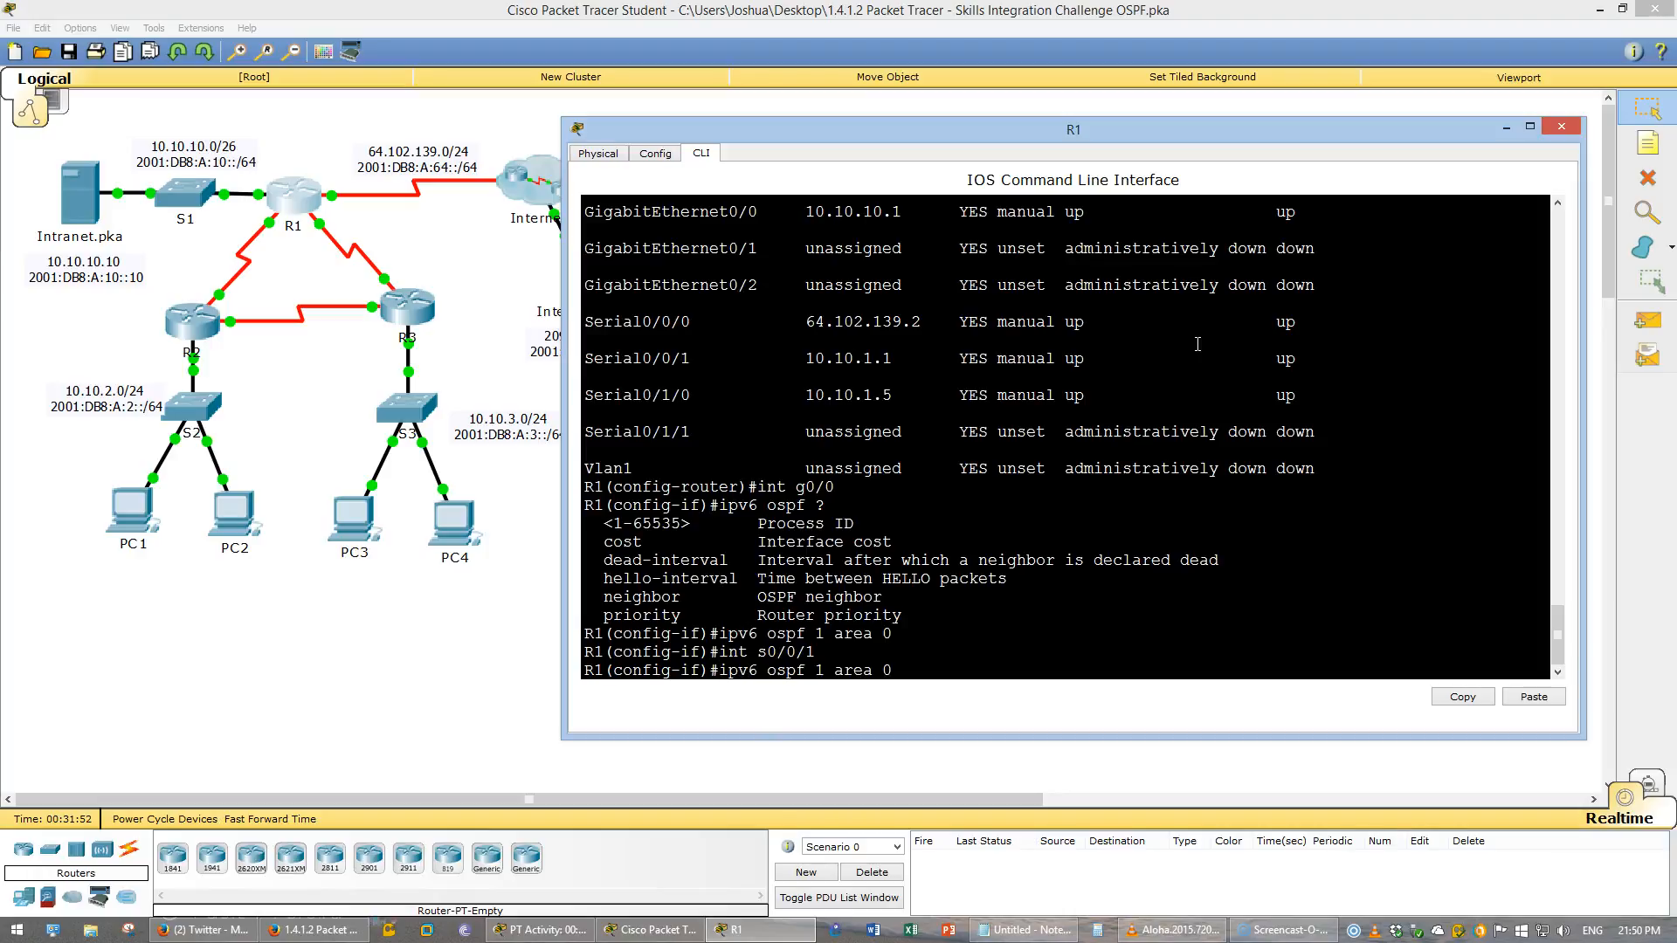
key("Return")
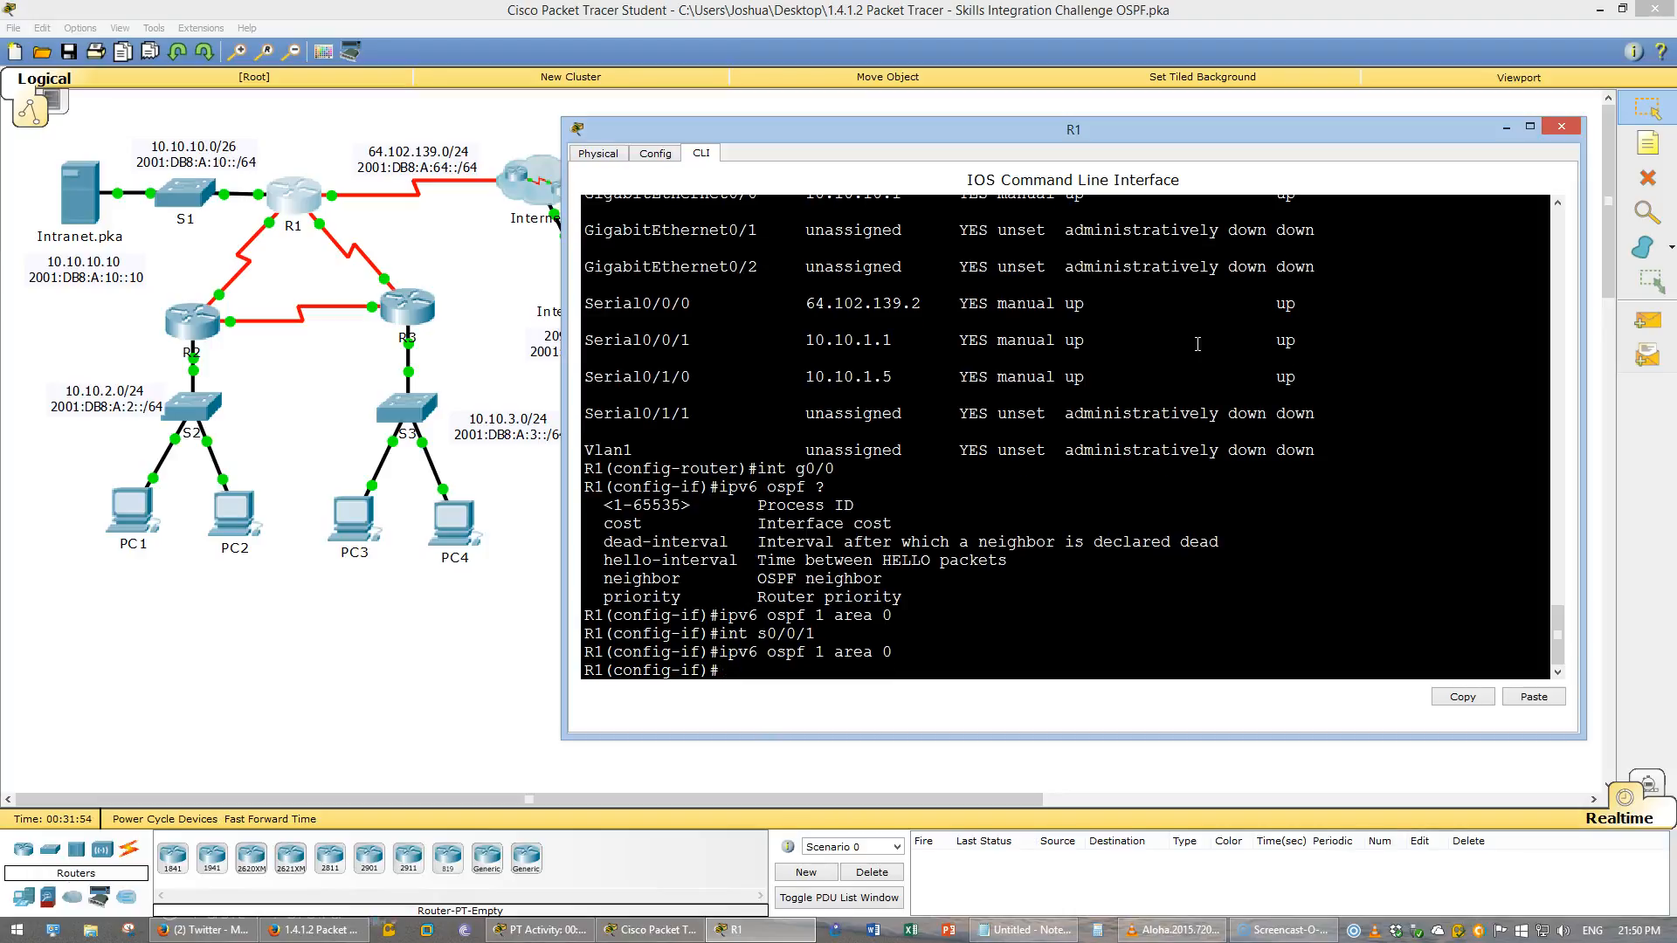
- Enable OSPFv3 process 1 area 0 on interface Serial0/1/0
key("Up")
key("Up")
key("BackSpace")
type("0/0/0")
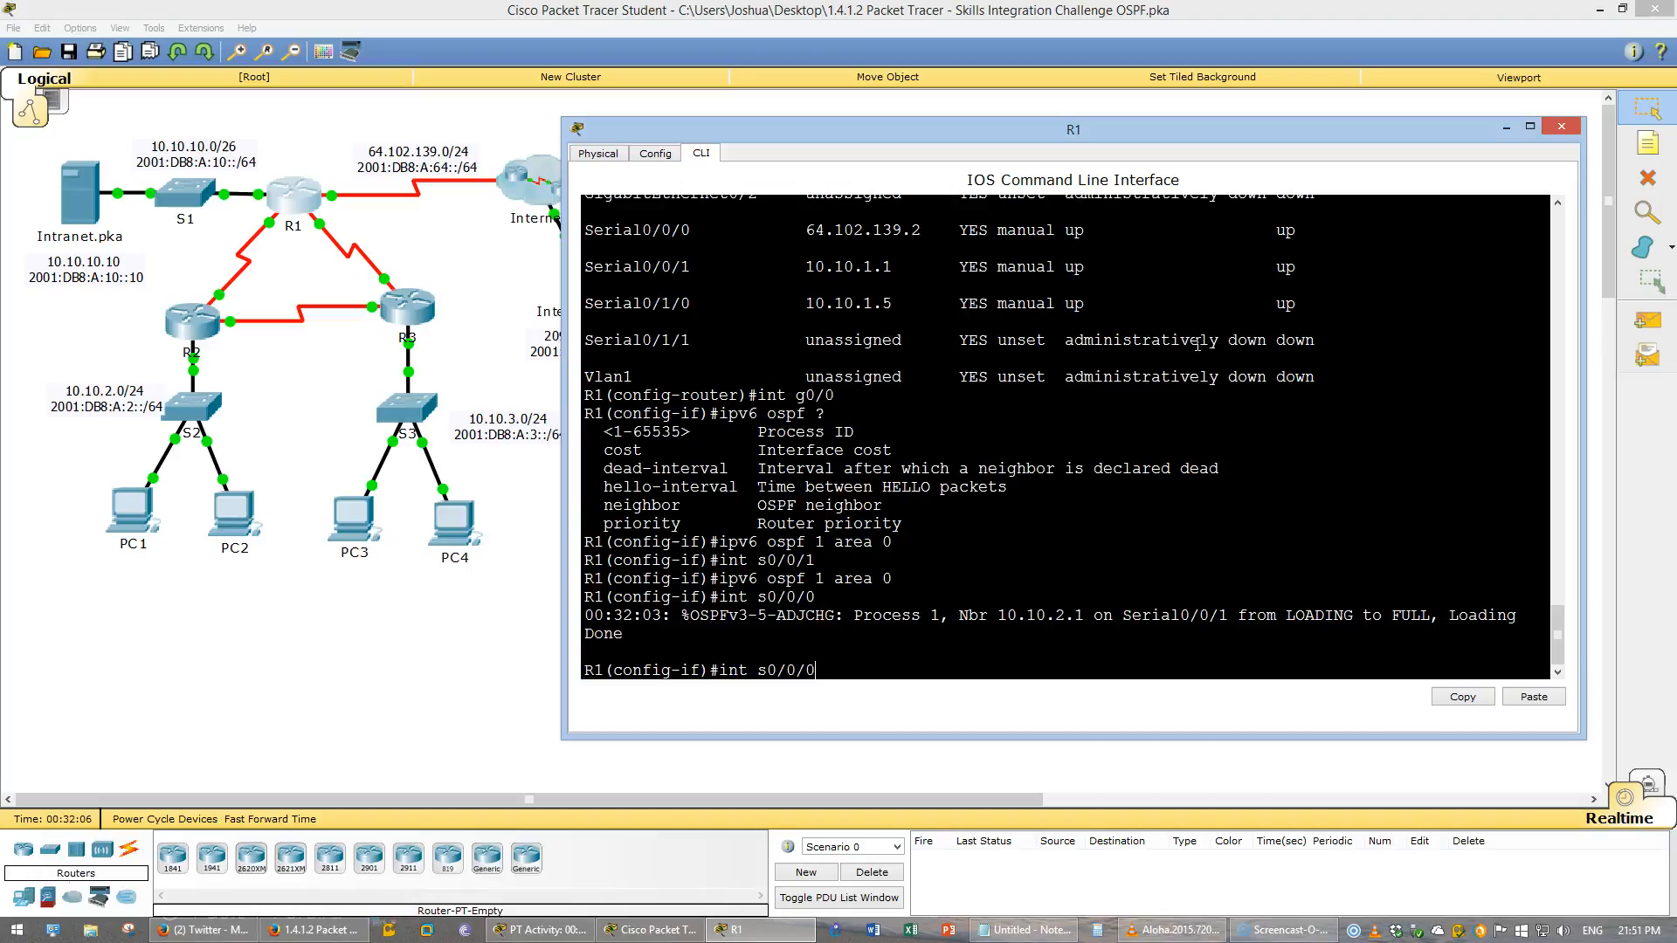
key("Left")
key("Left")
key("BackSpace")
type("1")
key("Return")
key("Up")
key("Up")
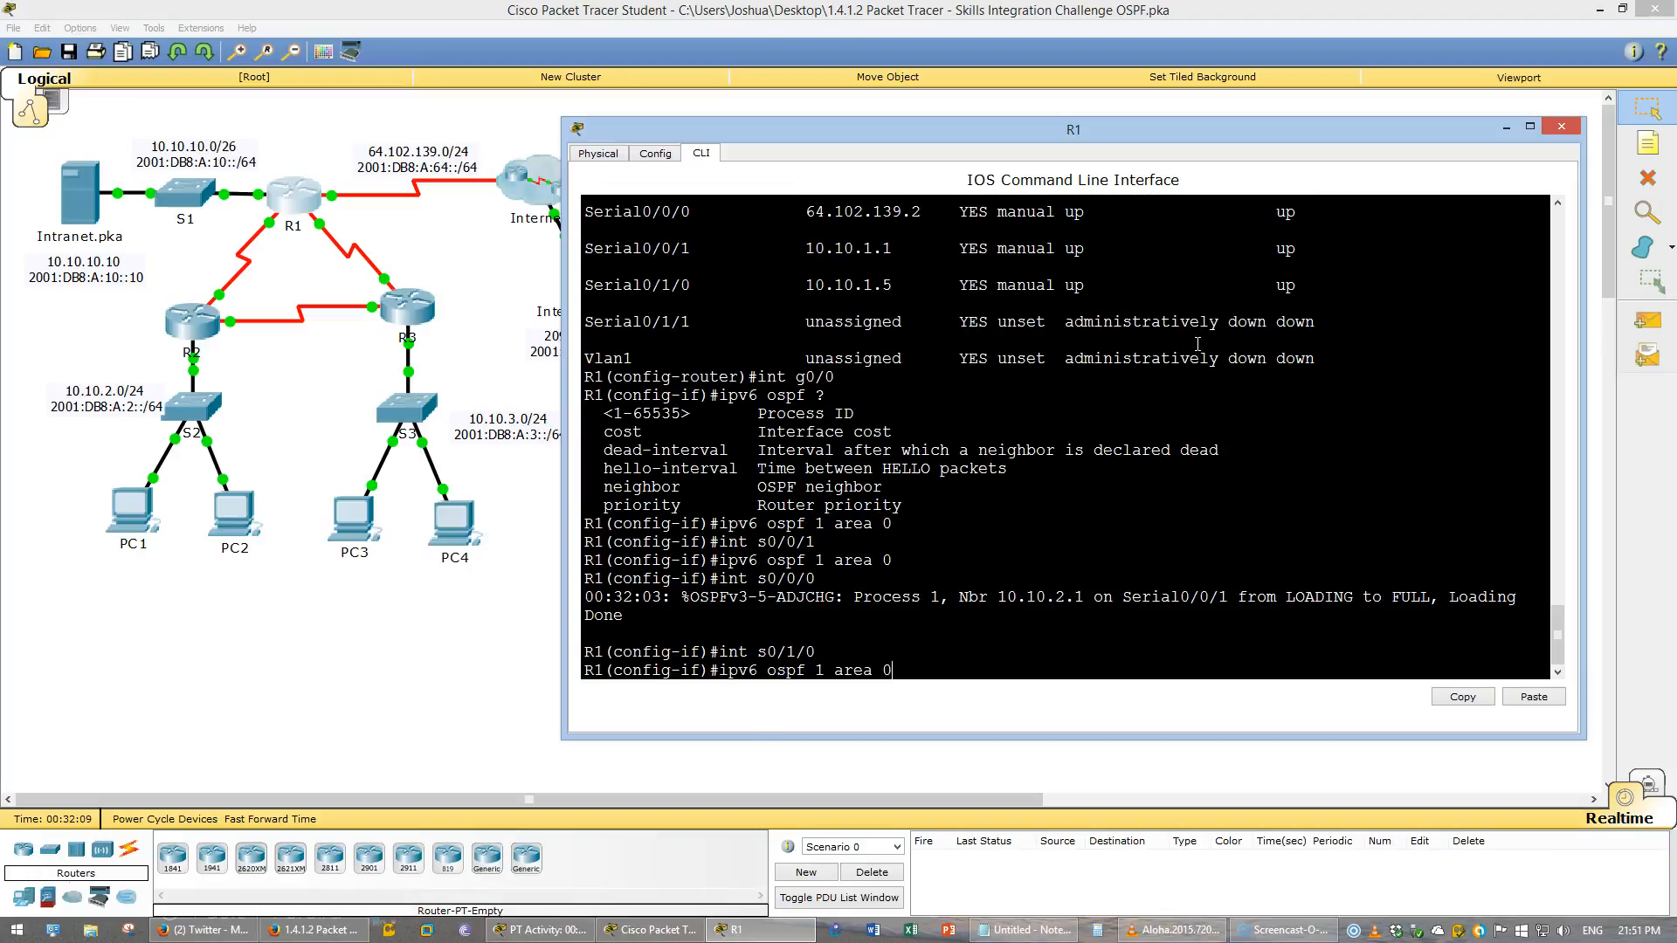
key("Return")
- Save R1's running configuration with do wr
scroll(1026, 406, "up", 2)
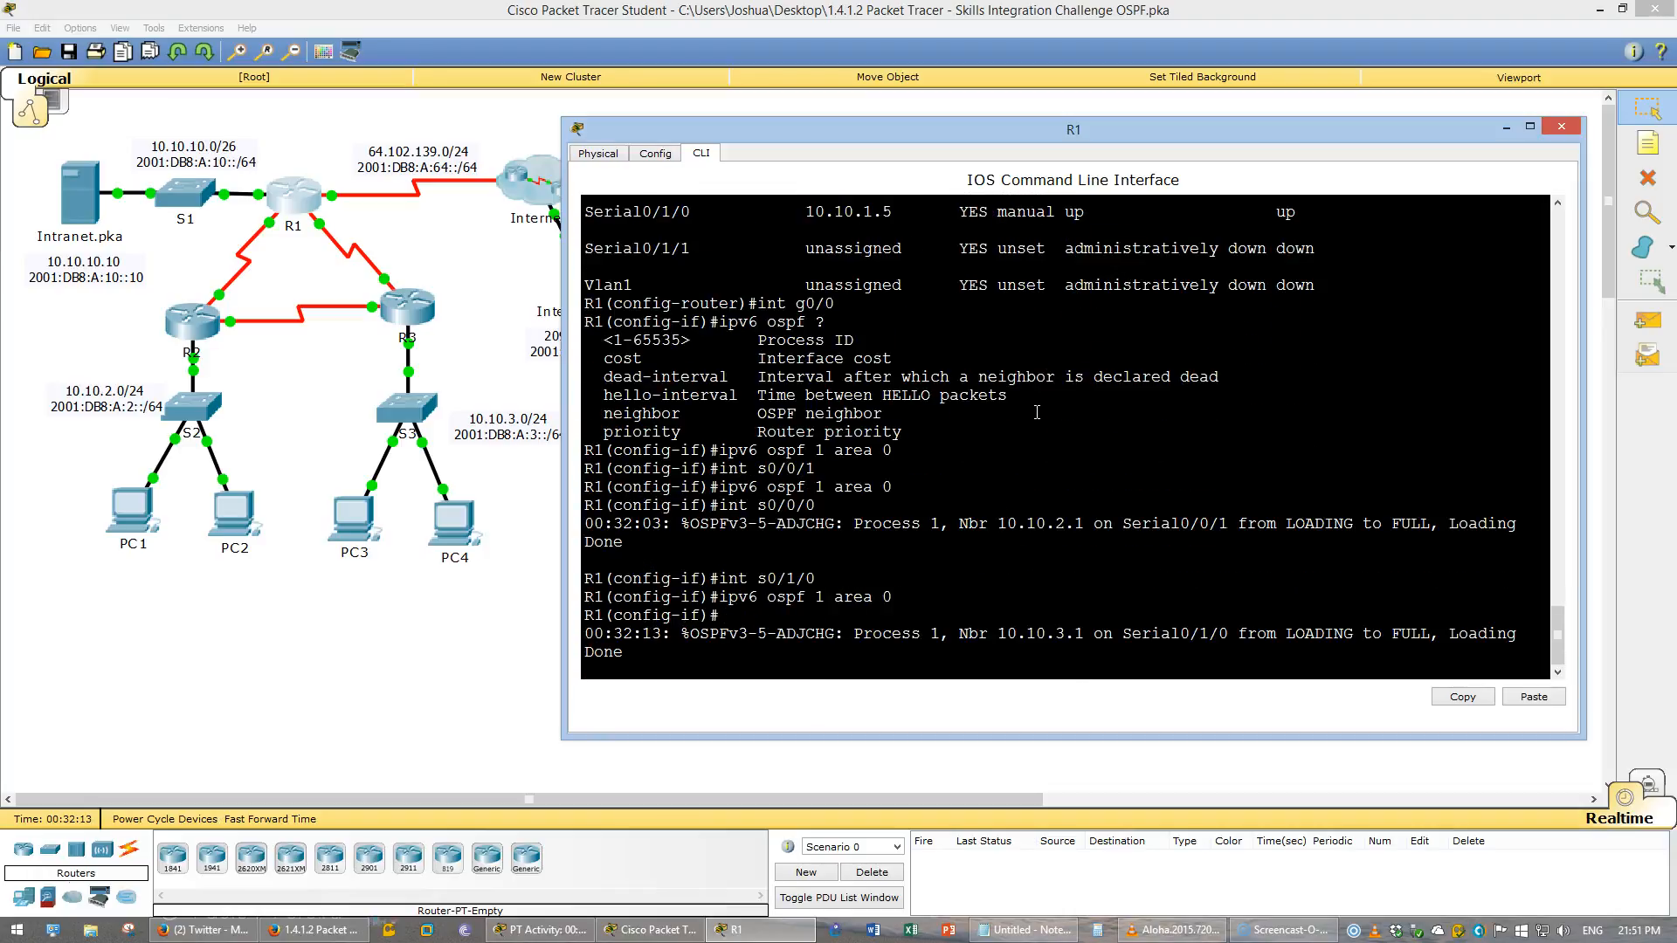
scroll(1037, 412, "up", 1)
scroll(1037, 412, "up", 2)
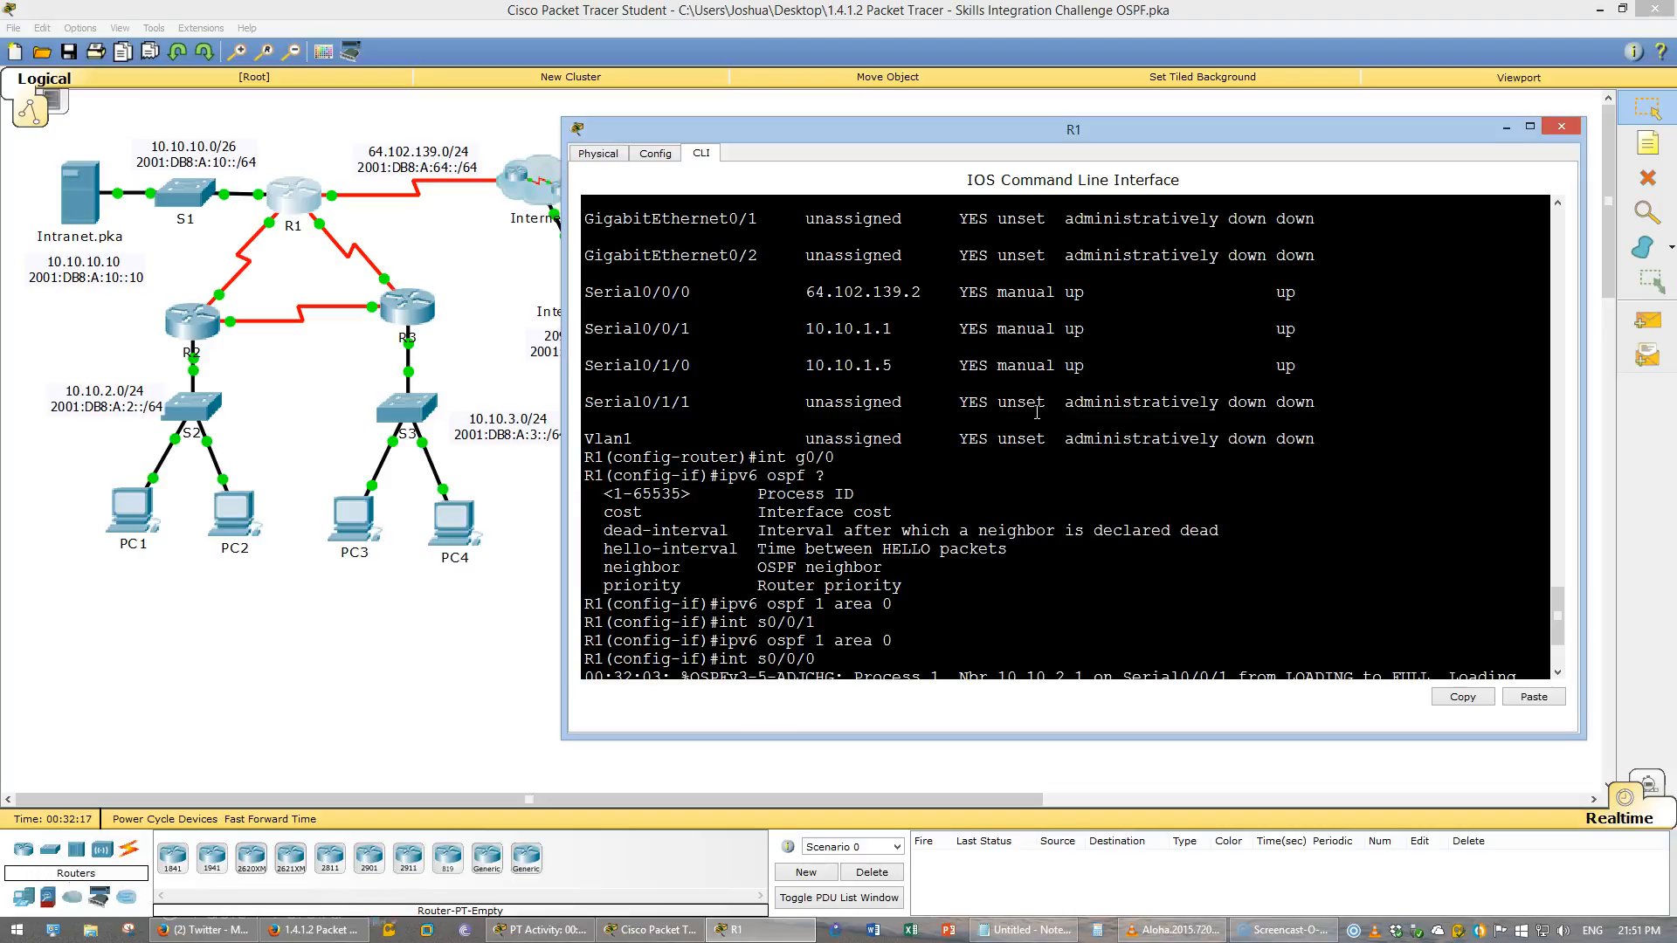
scroll(1037, 412, "down", 3)
scroll(1036, 413, "up", 3)
scroll(1037, 412, "down", 3)
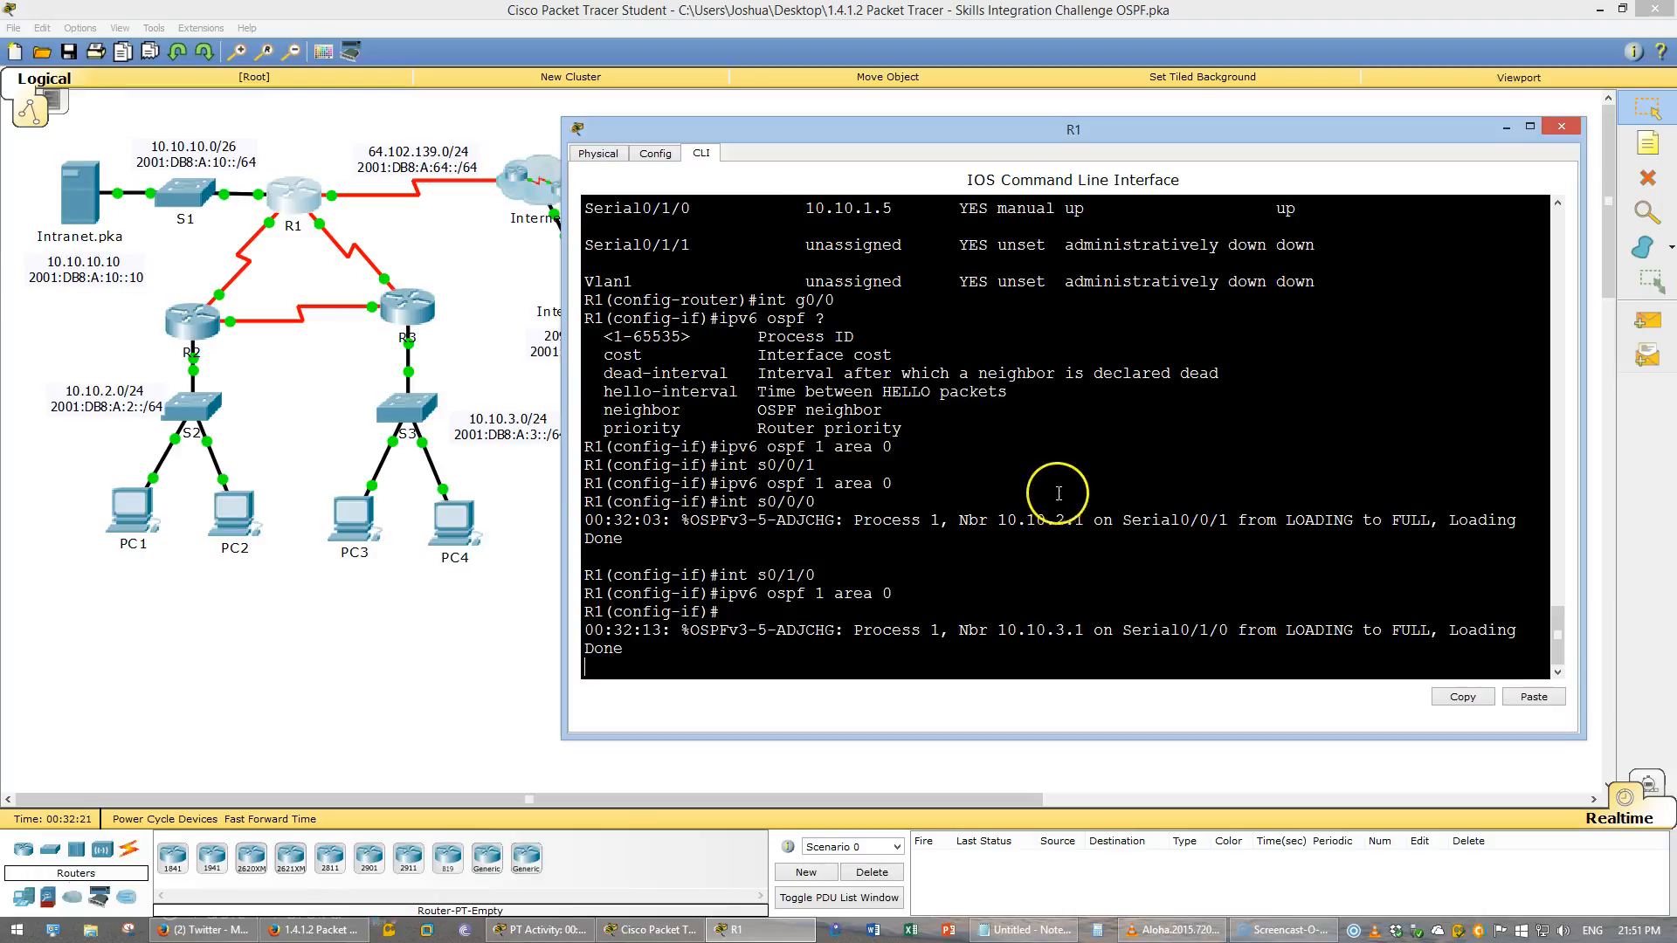
key("alt+Tab")
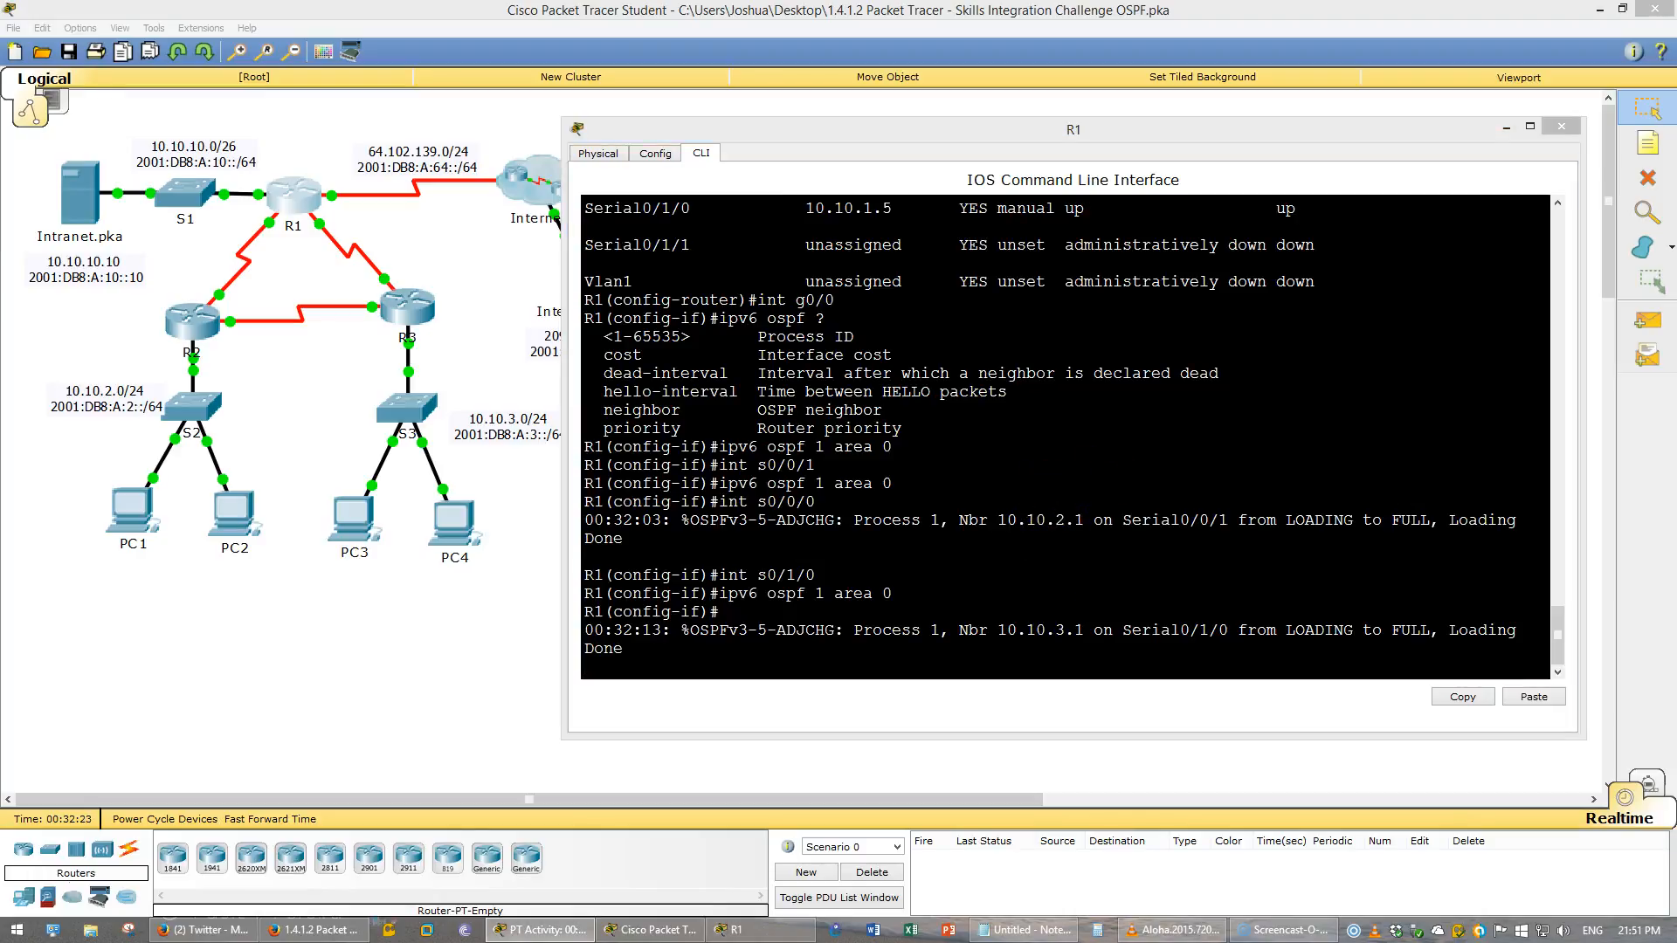
left_click(1077, 502)
type("do wr")
key("Return")
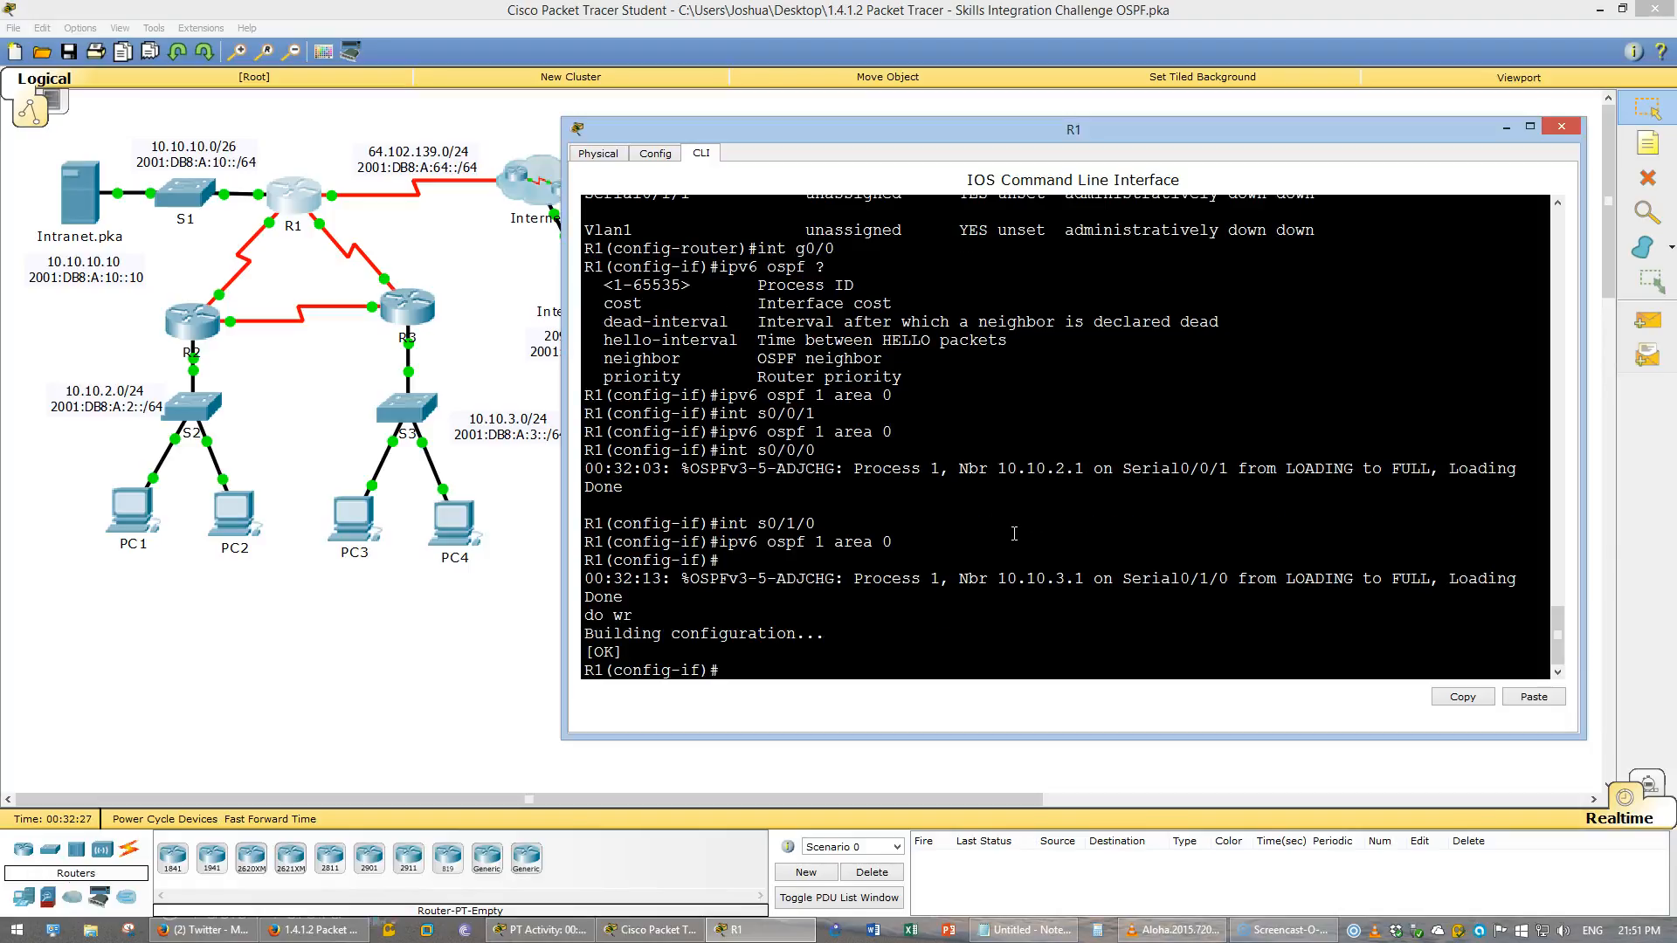
key("Return")
key("Return")
key("Return")
key("Return")
key("Return")
key("Return")
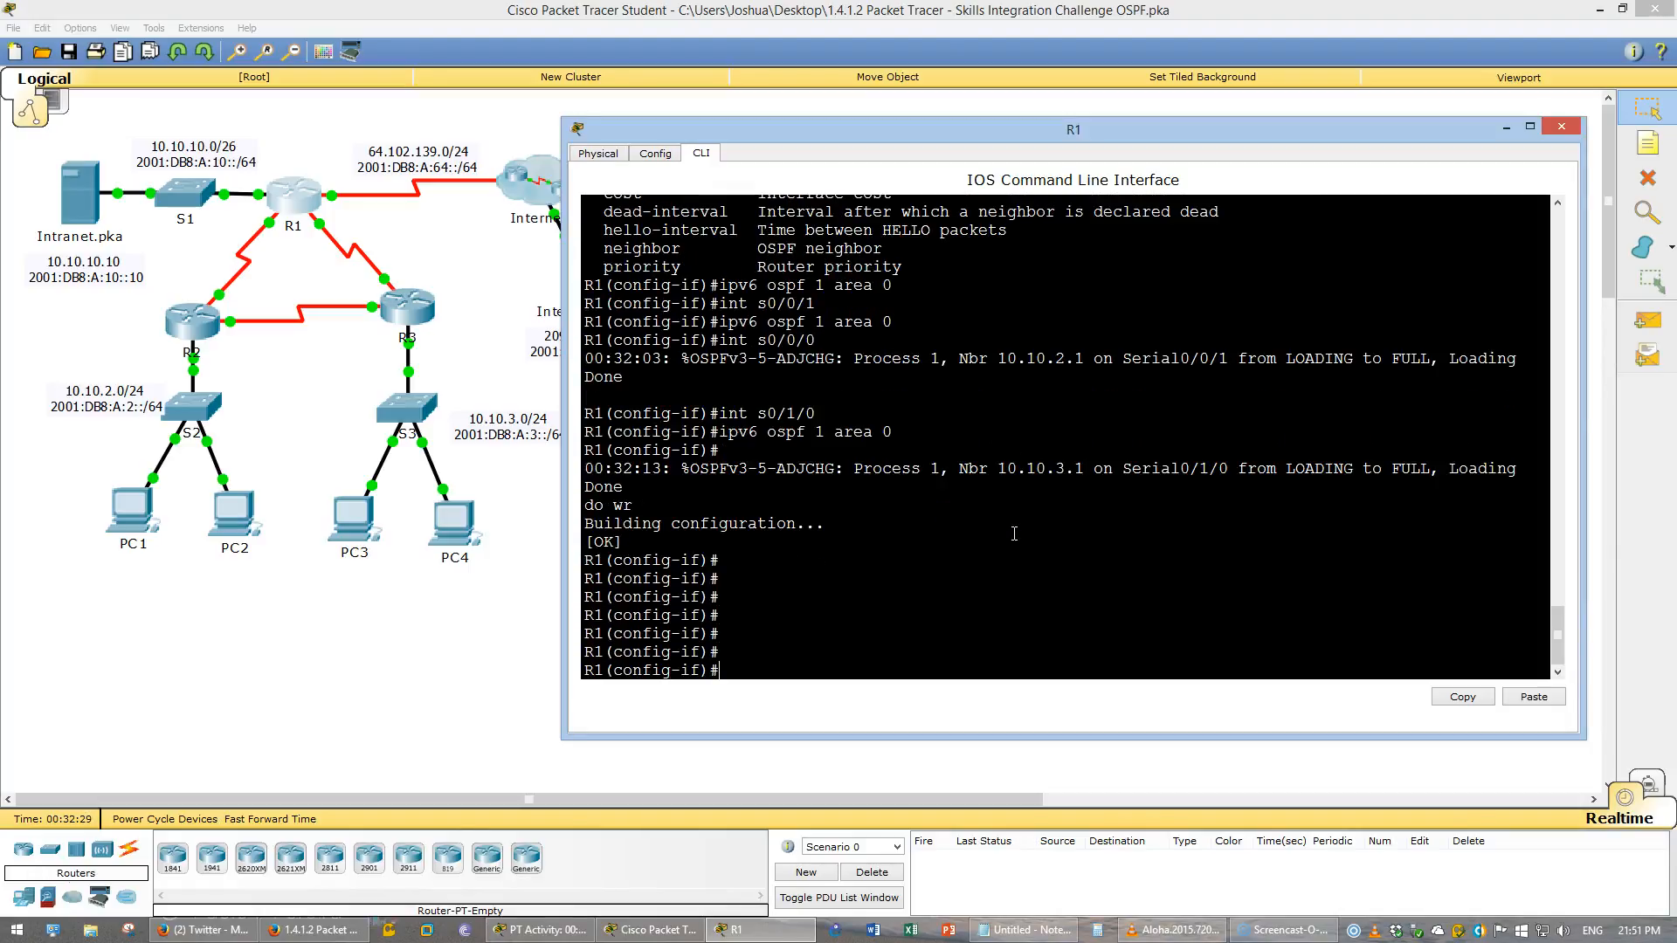
- Close the R1 window and review the remaining OSPFv3 and Verify Connectivity instructions in the PDF
key("alt+F4")
left_click(392, 933)
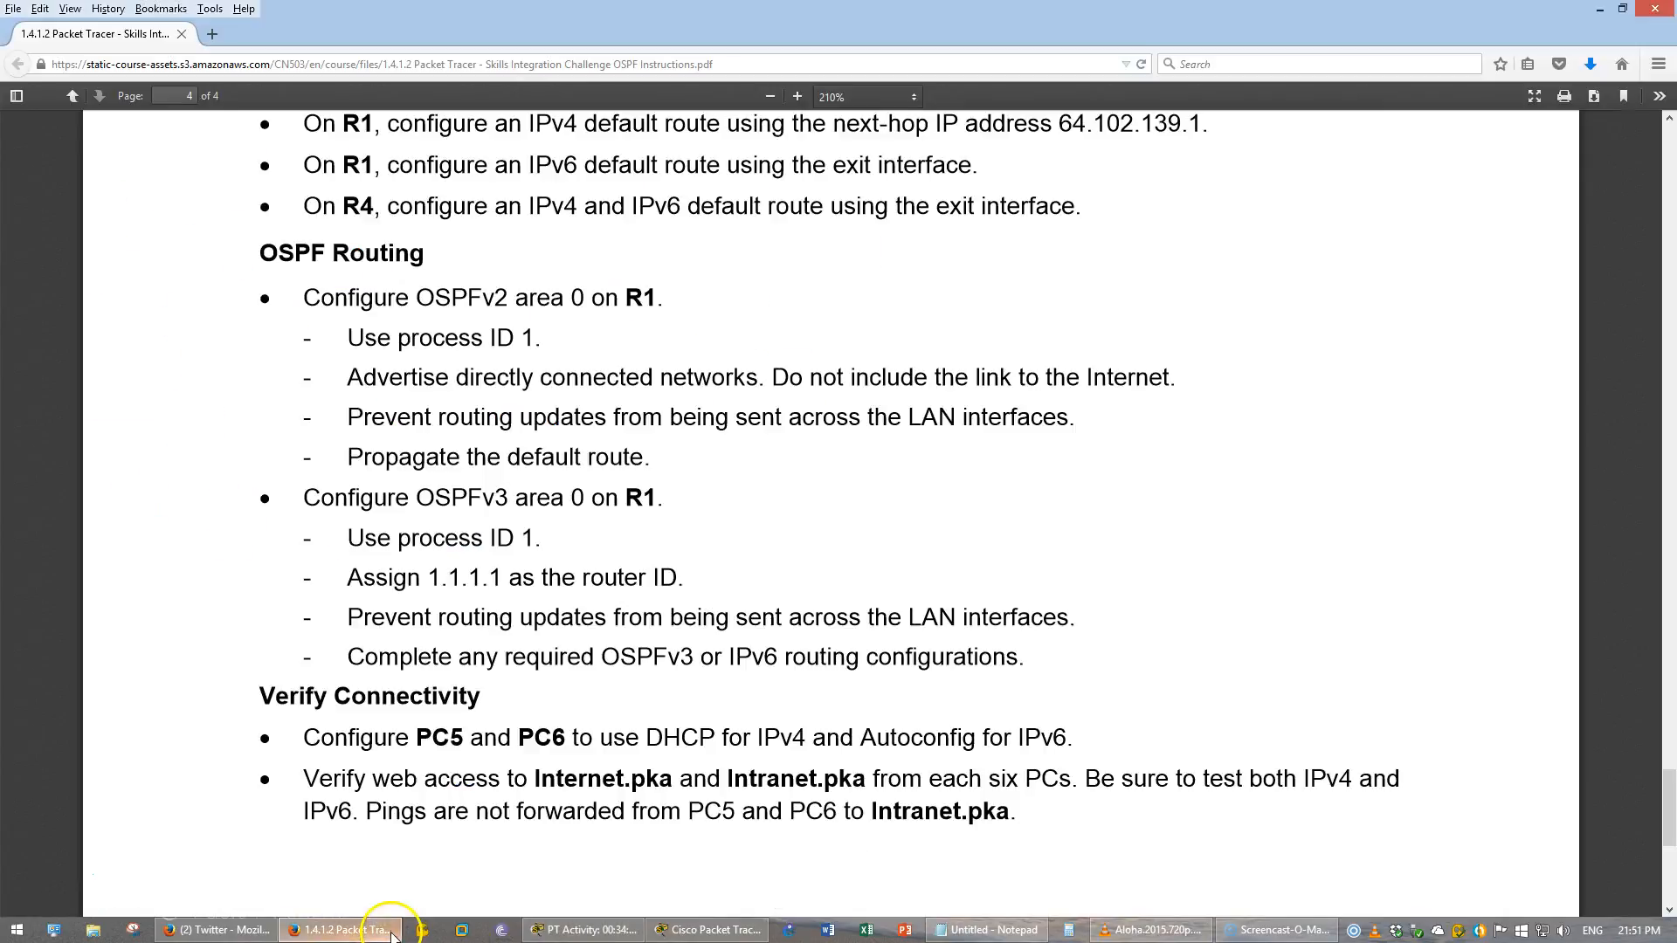
scroll(480, 725, "down", 3)
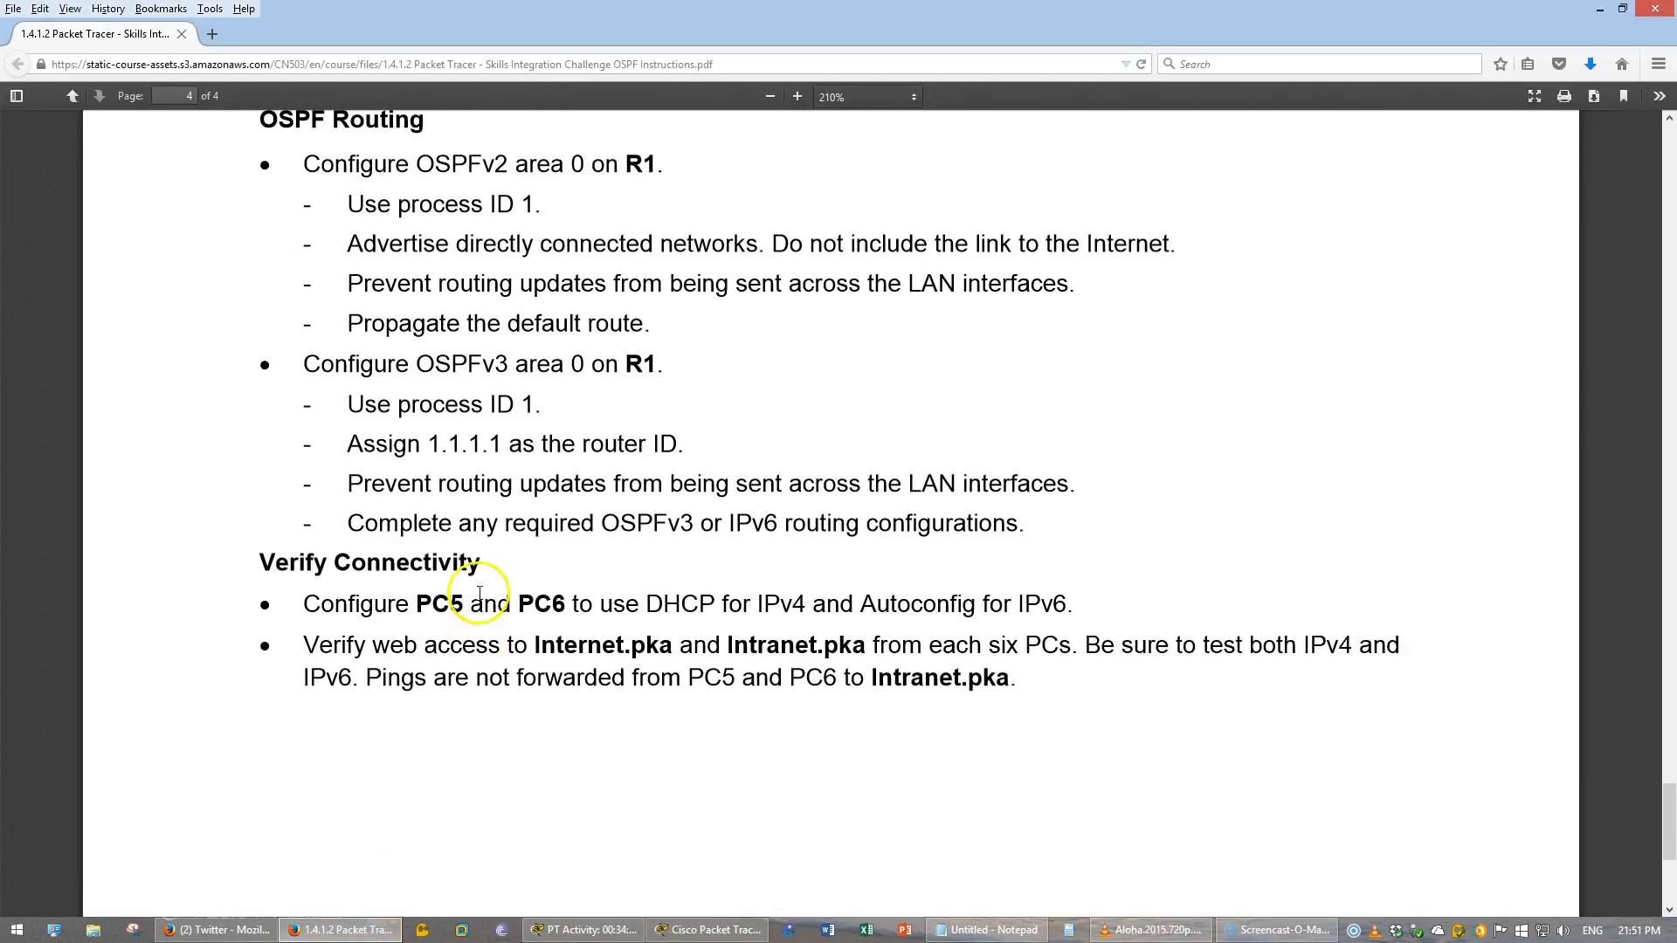
left_click_drag(365, 524, 936, 540)
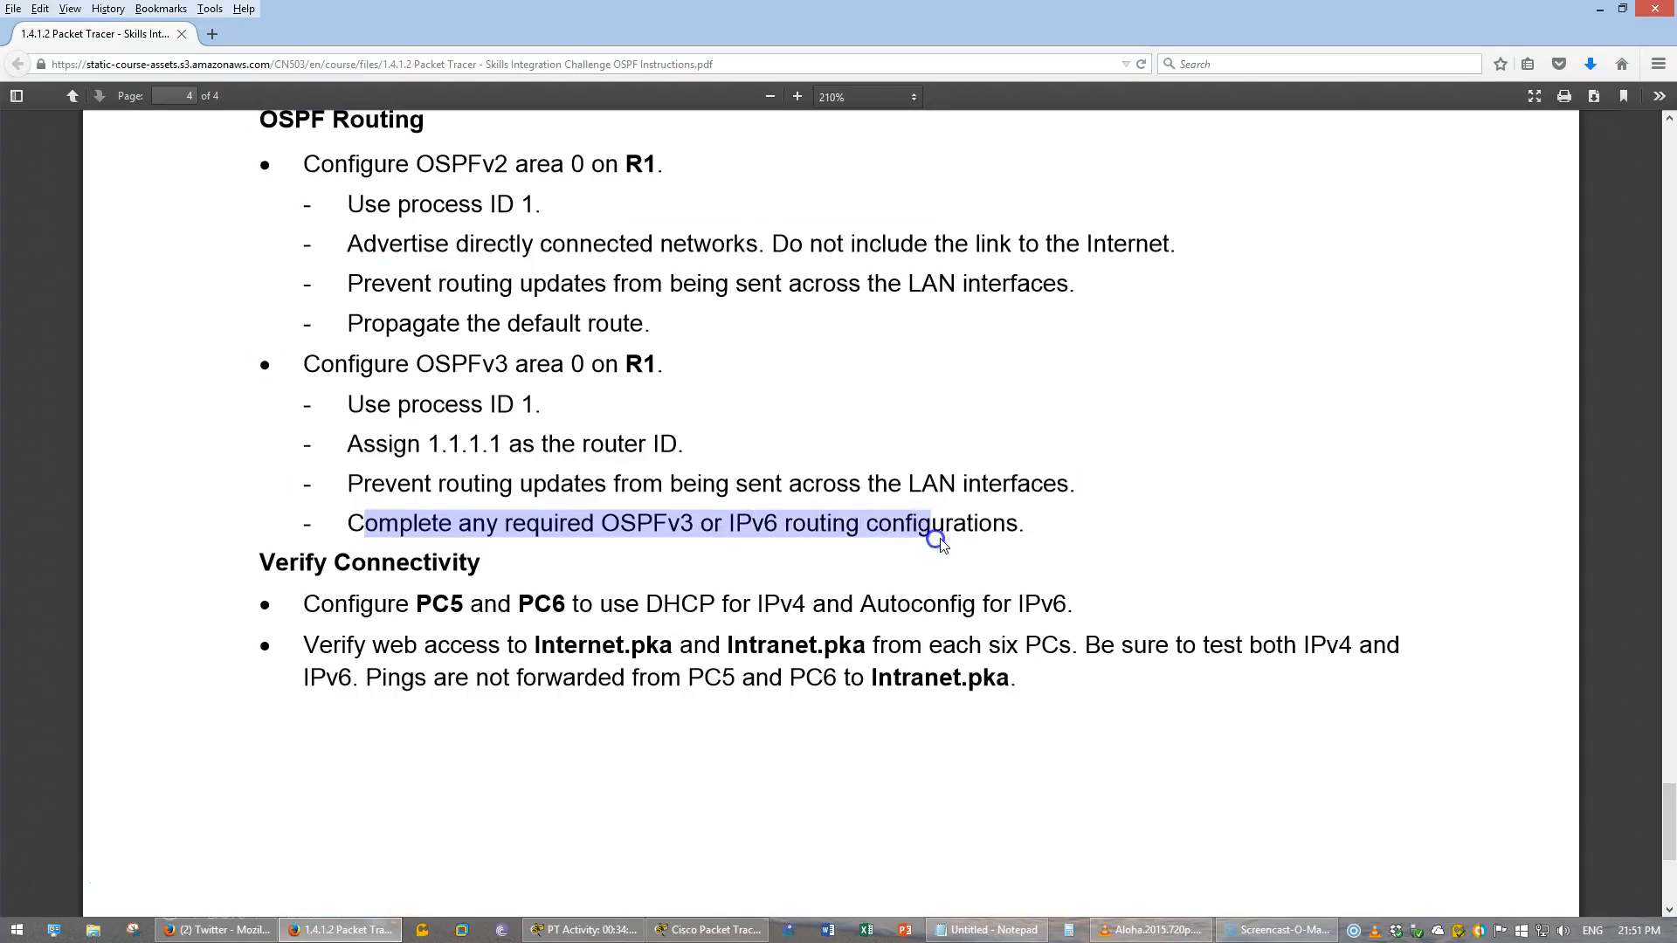
left_click(936, 540)
scroll(753, 520, "down", 3)
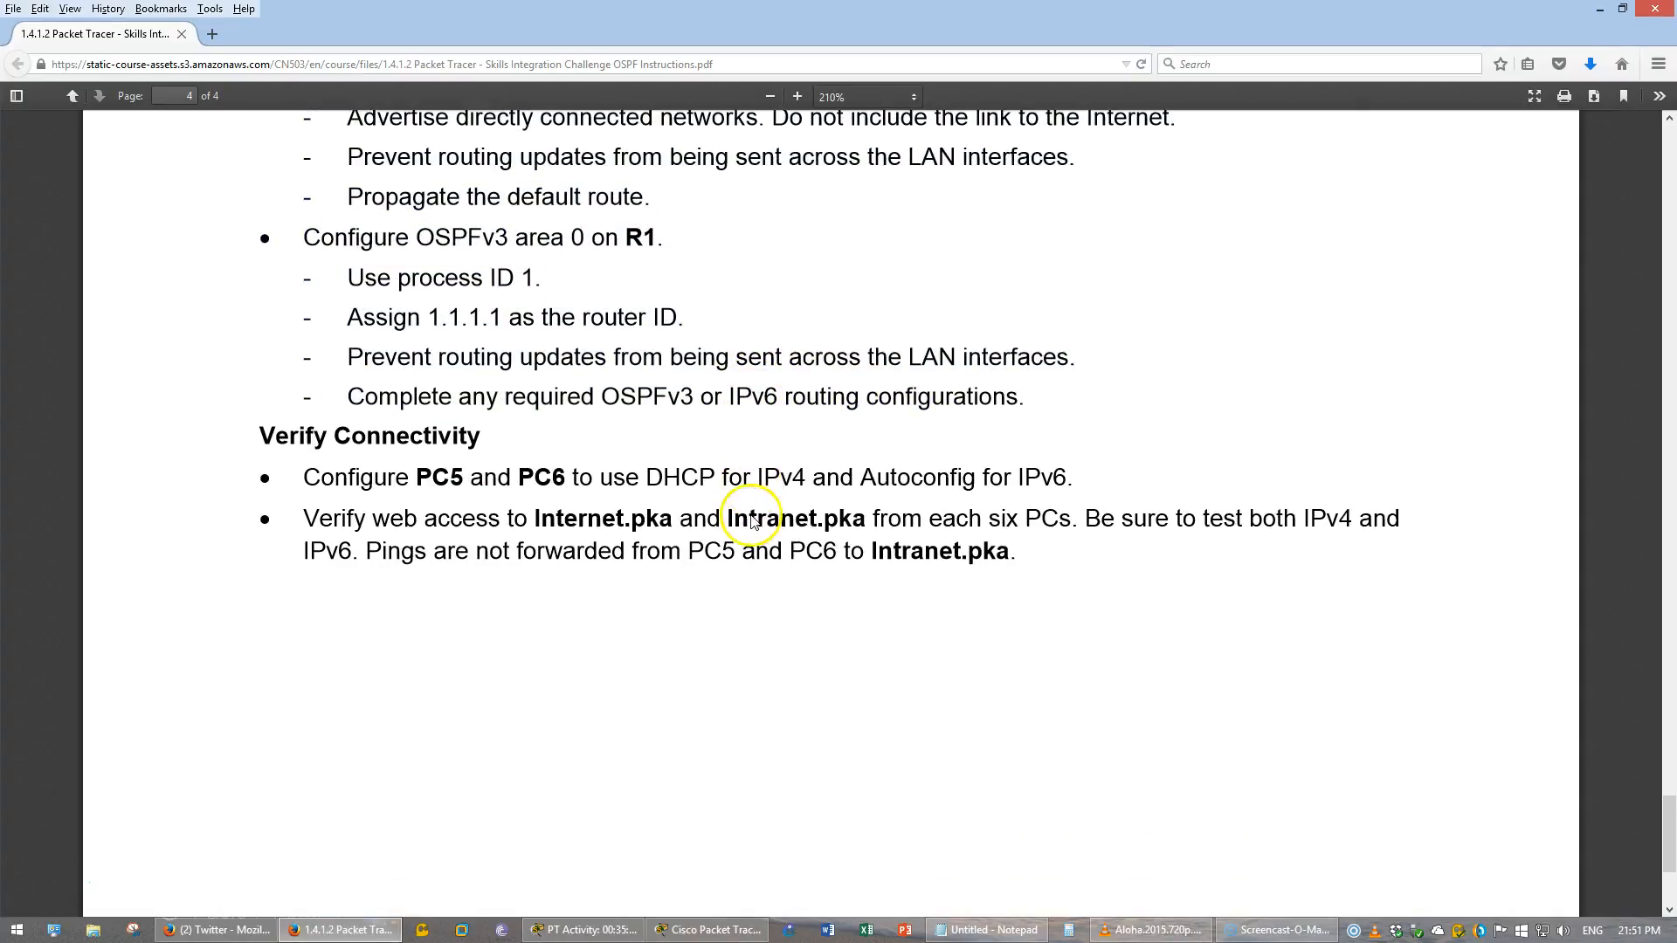
left_click(727, 431)
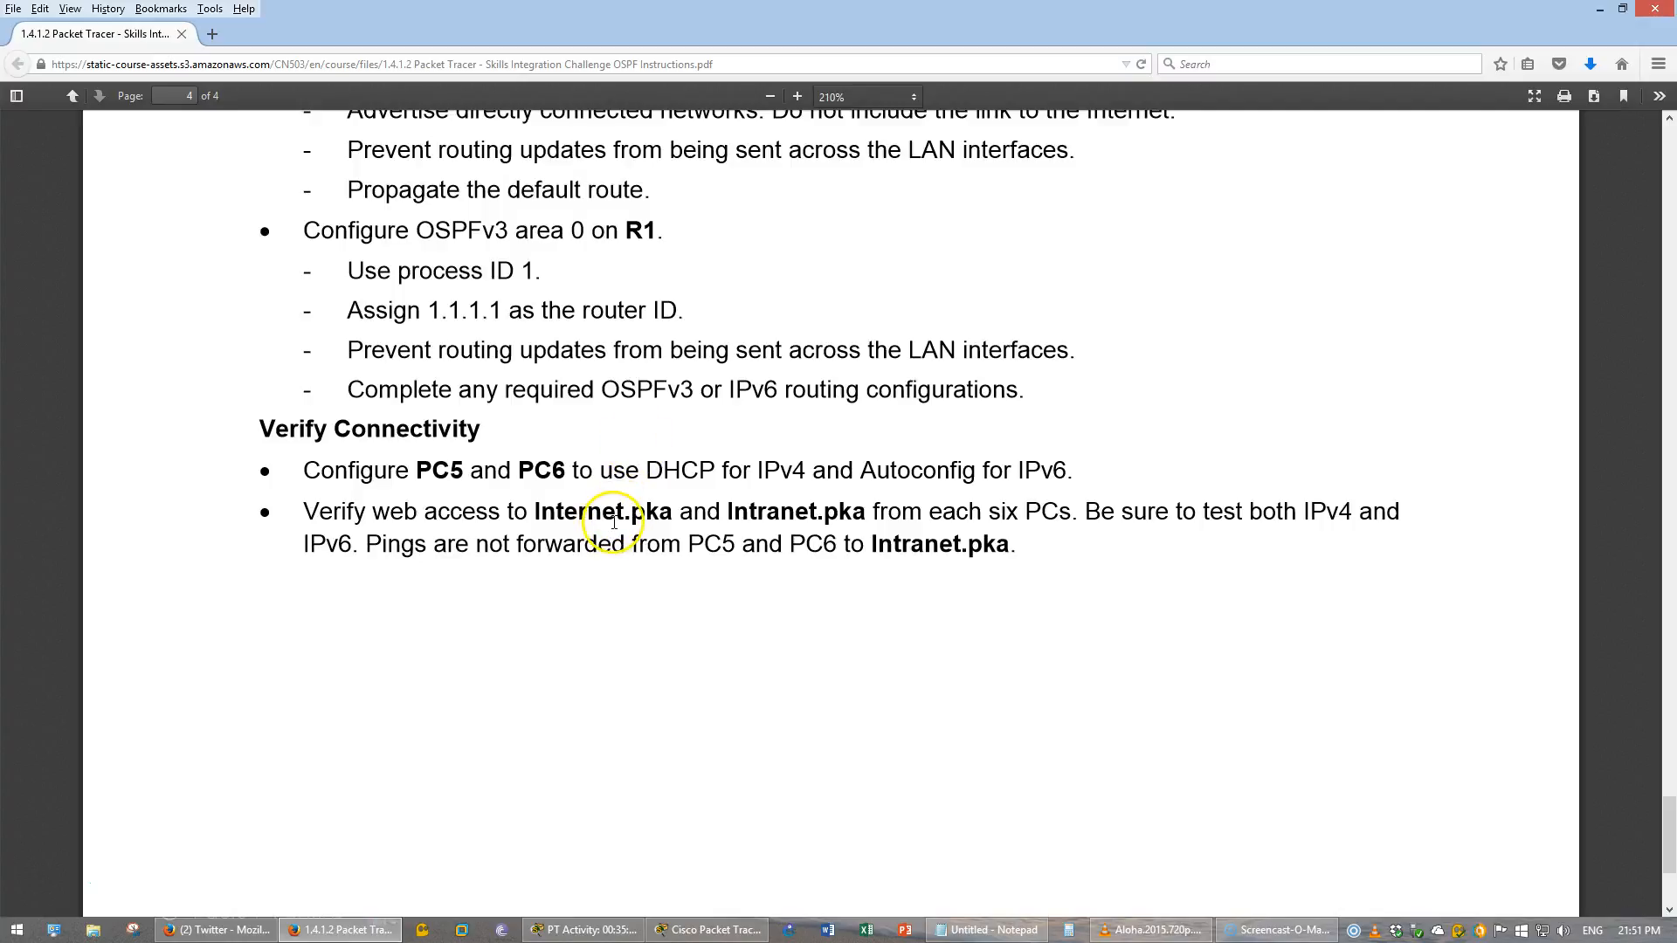
scroll(614, 520, "down", 3)
scroll(608, 509, "down", 1)
left_click_drag(415, 291, 876, 293)
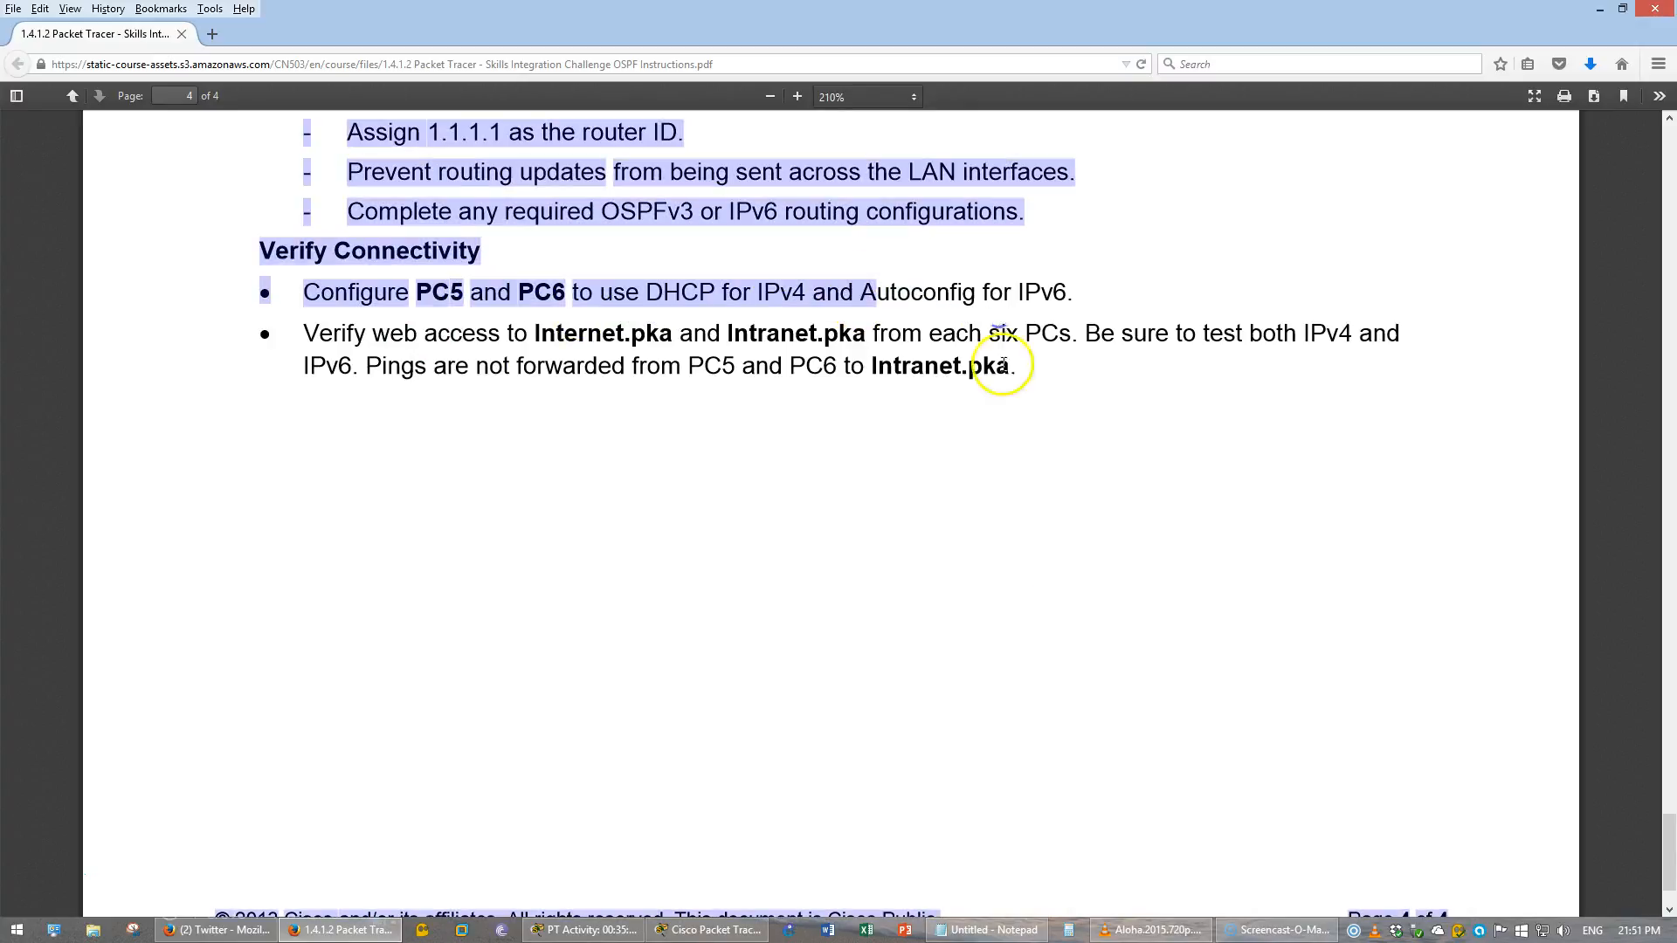
- Switch to Packet Tracer and configure PC5 to obtain IPv4 by DHCP and IPv6 by Auto Config
left_click(709, 929)
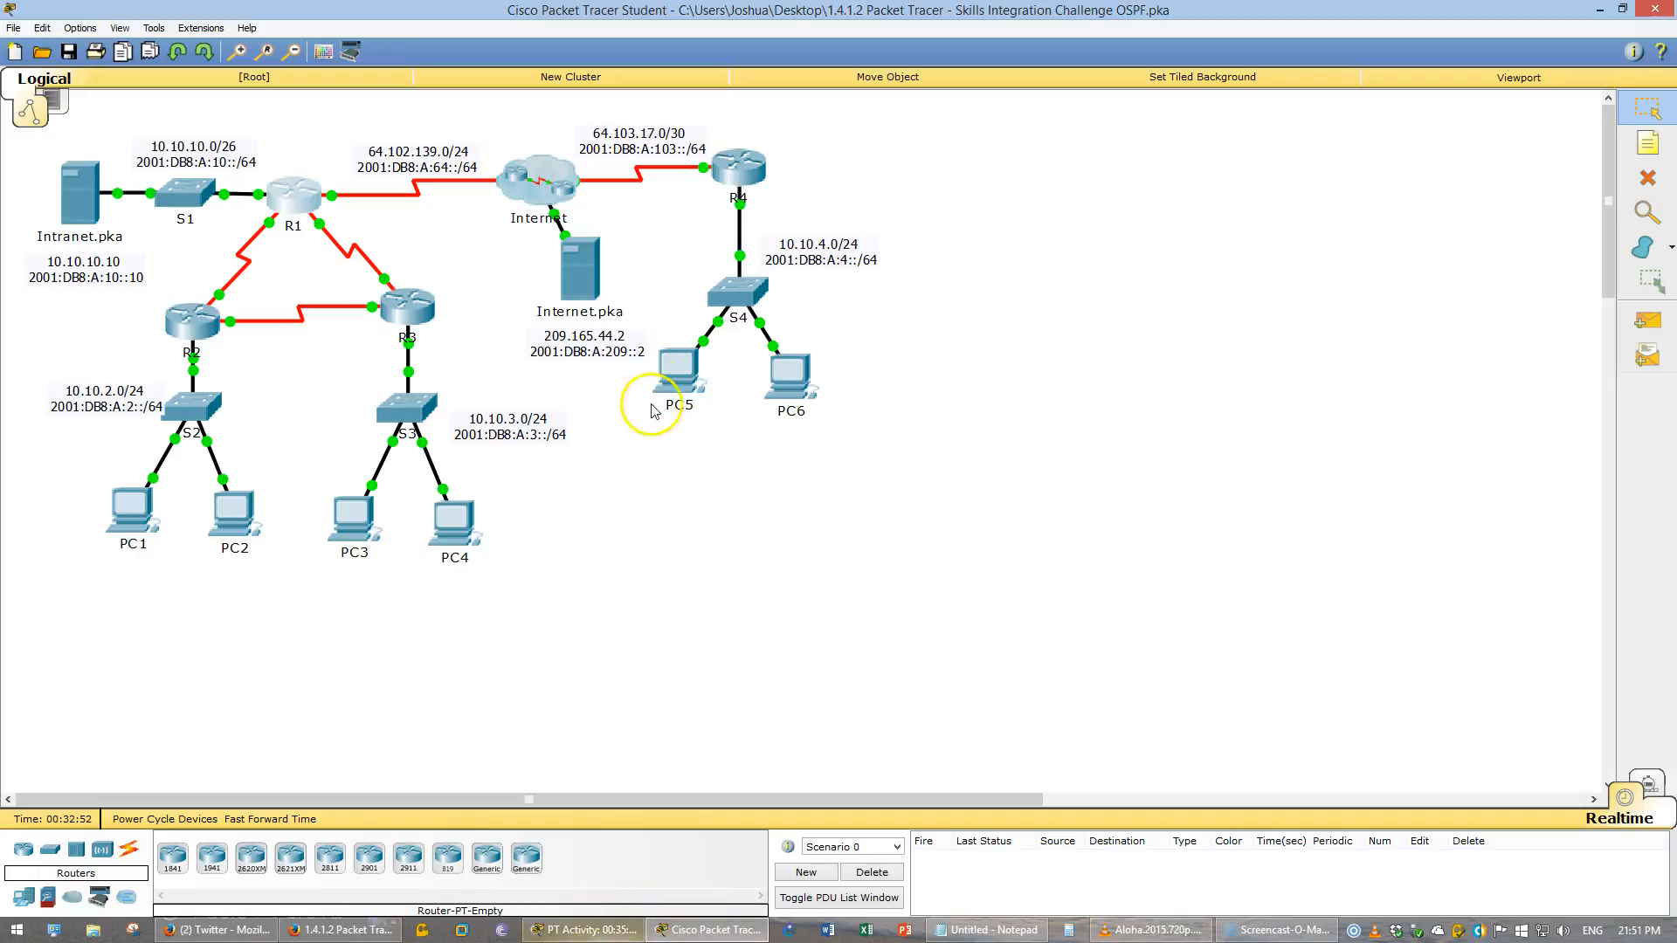
left_click(677, 370)
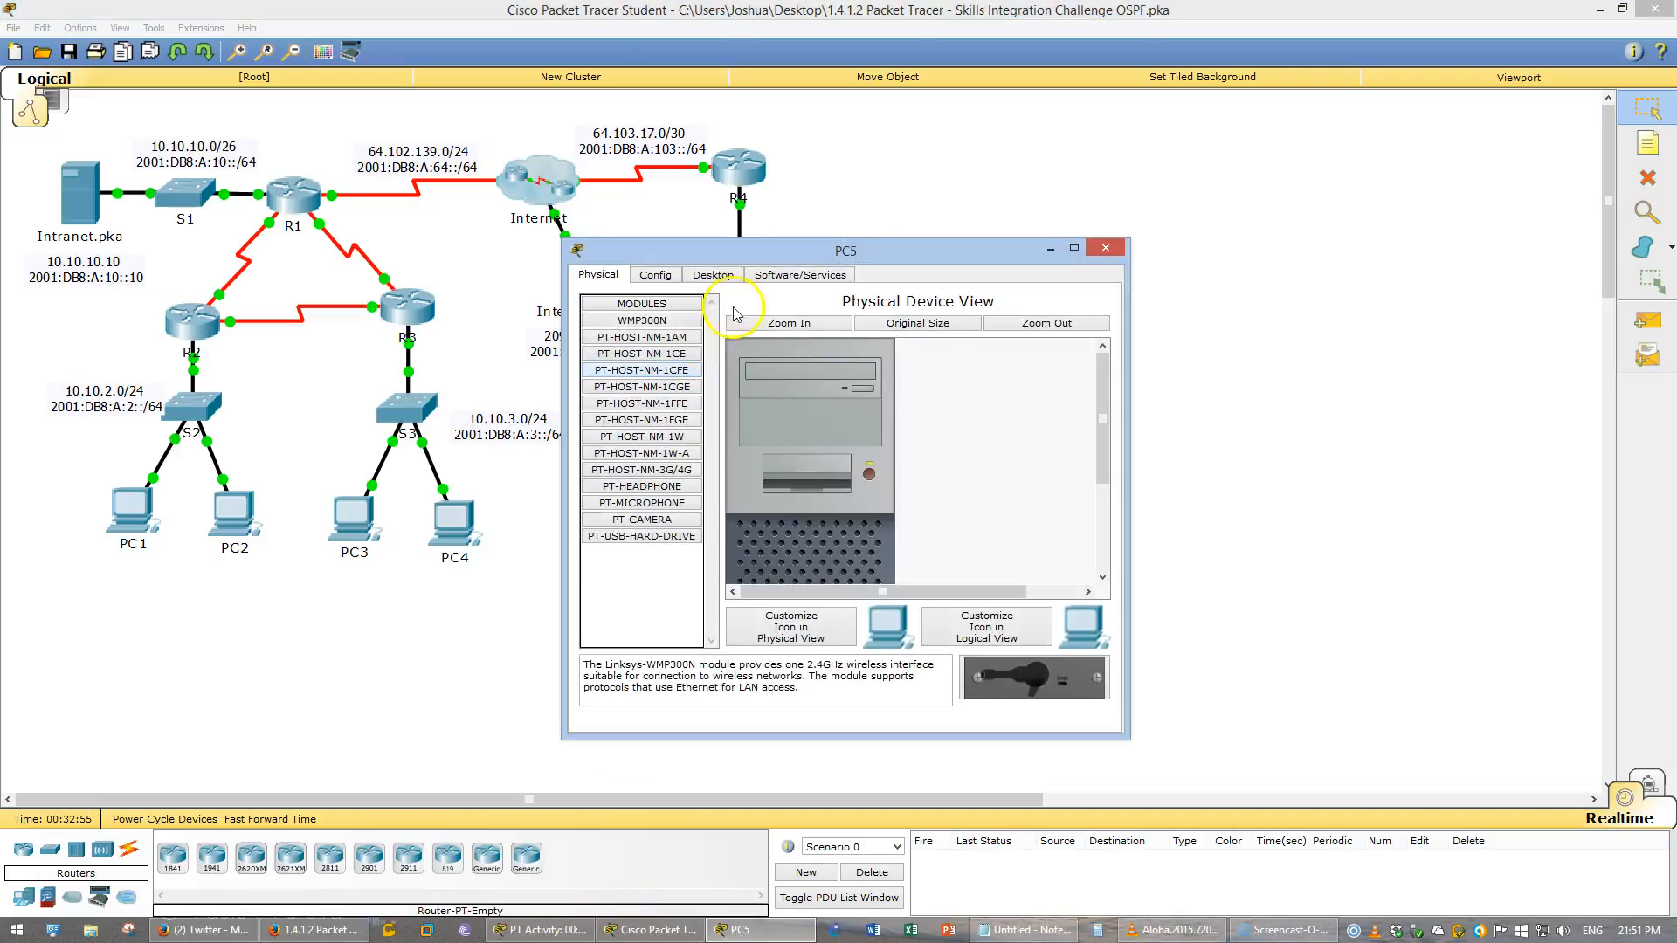
left_click(713, 274)
left_click(634, 349)
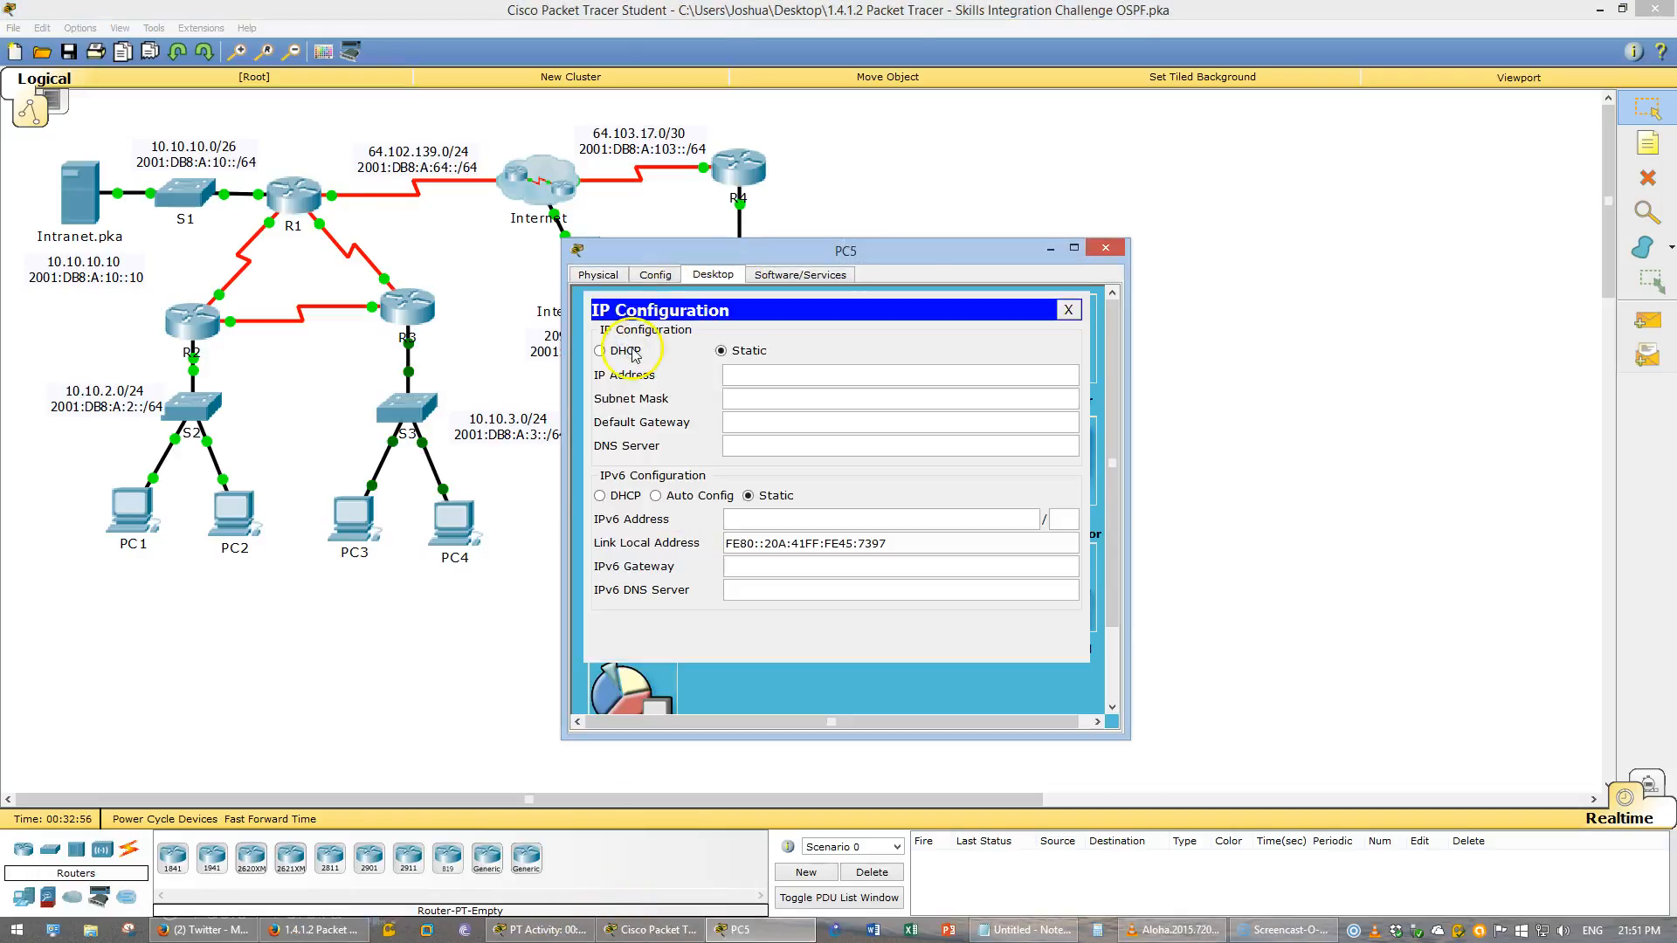
left_click(635, 352)
left_click(679, 496)
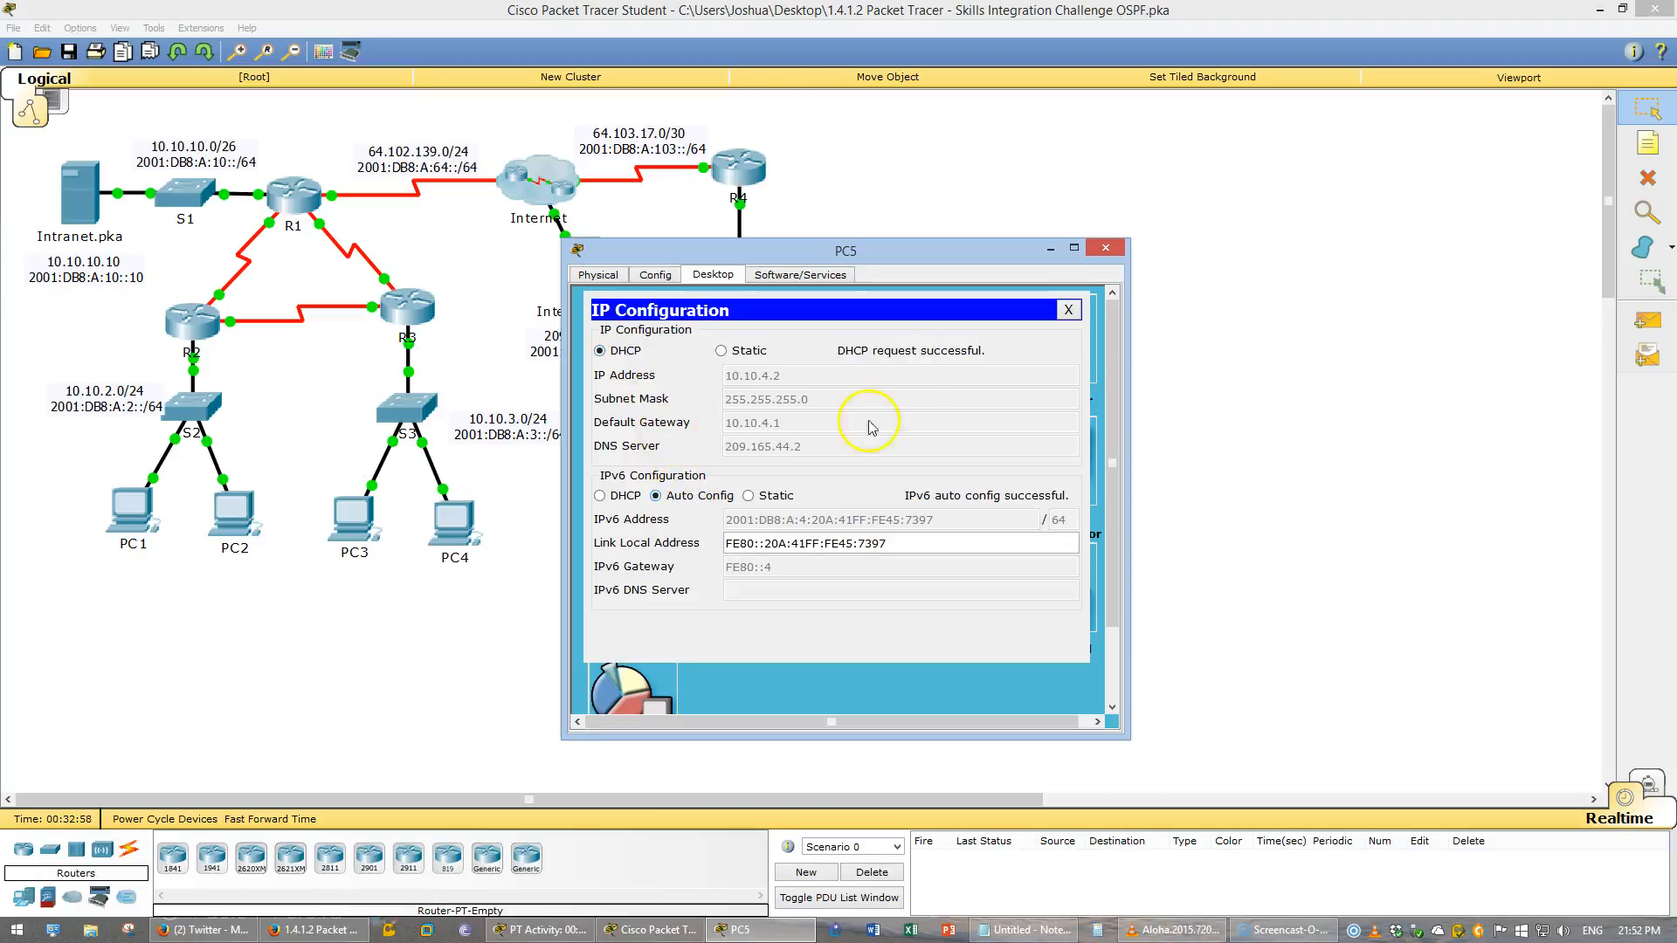
left_click(1067, 311)
left_click(1106, 248)
- Configure PC6 to obtain IPv4 by DHCP and IPv6 by Auto Config
left_click(794, 393)
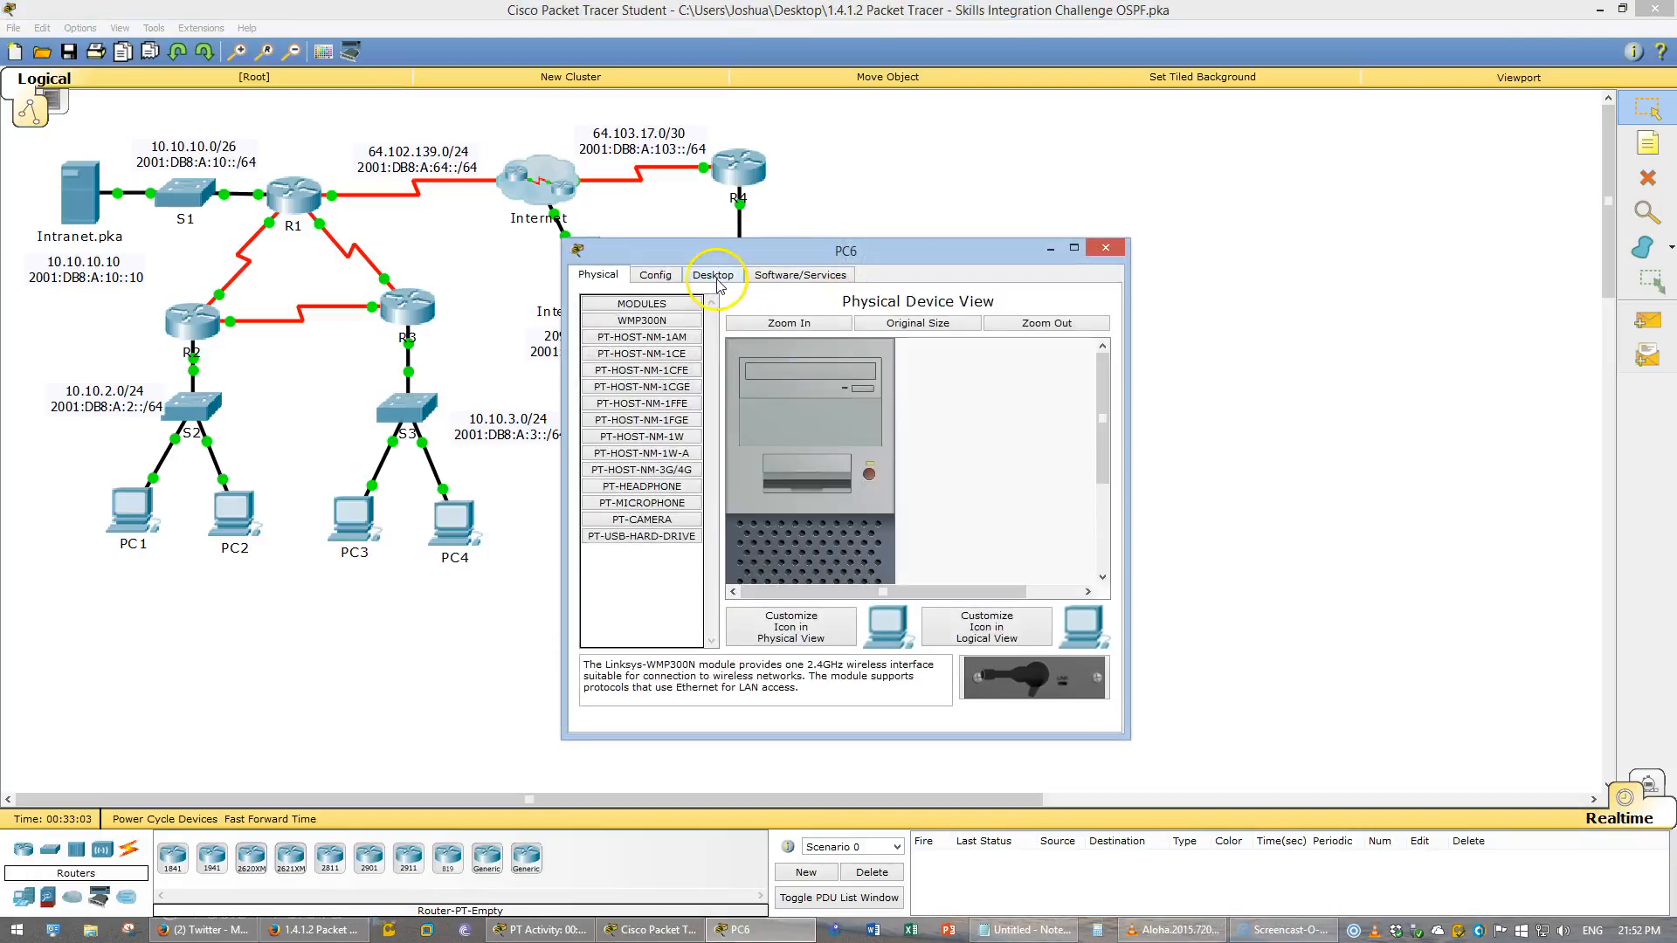
left_click(716, 278)
left_click(647, 385)
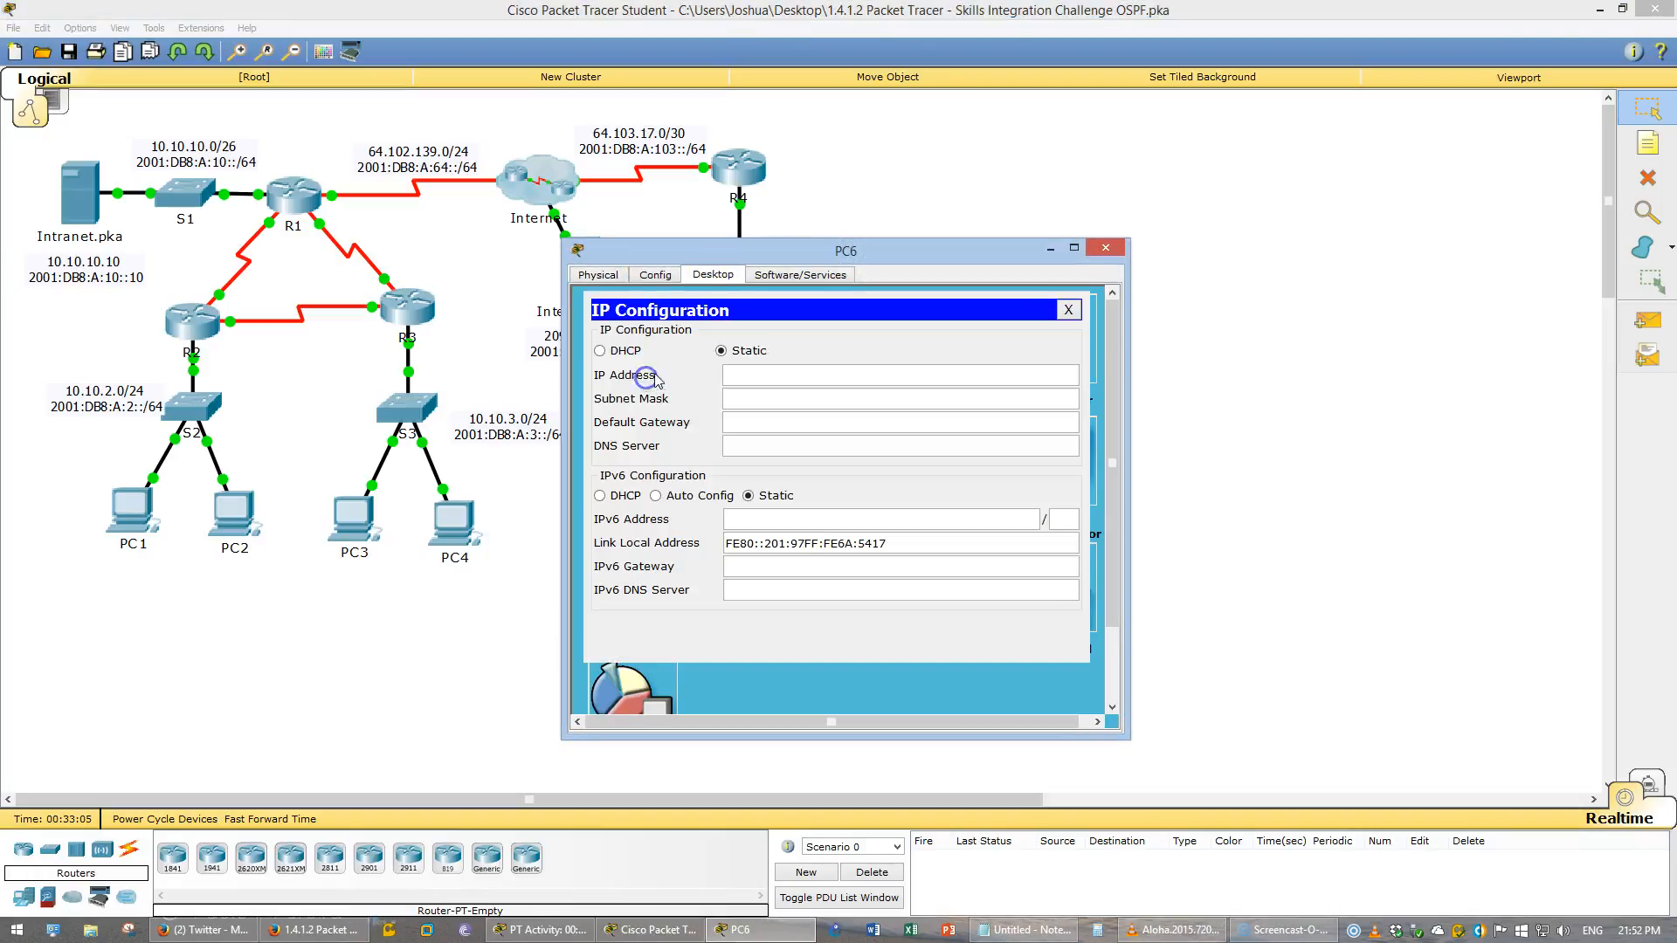
left_click(622, 350)
left_click(722, 493)
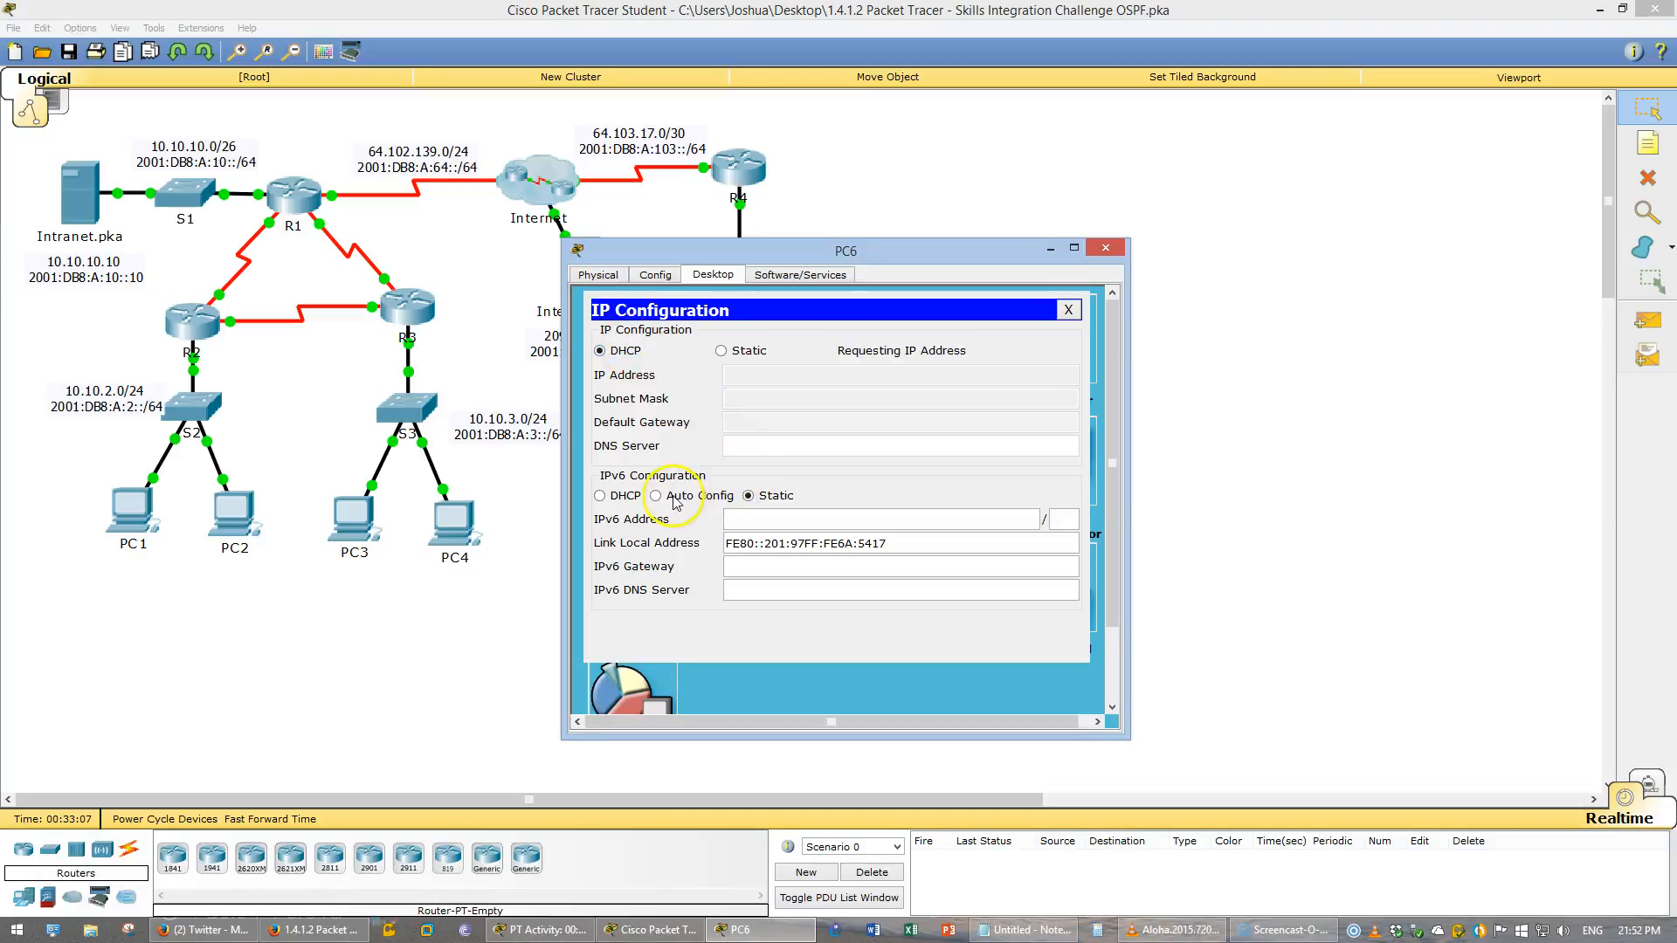
left_click(1068, 311)
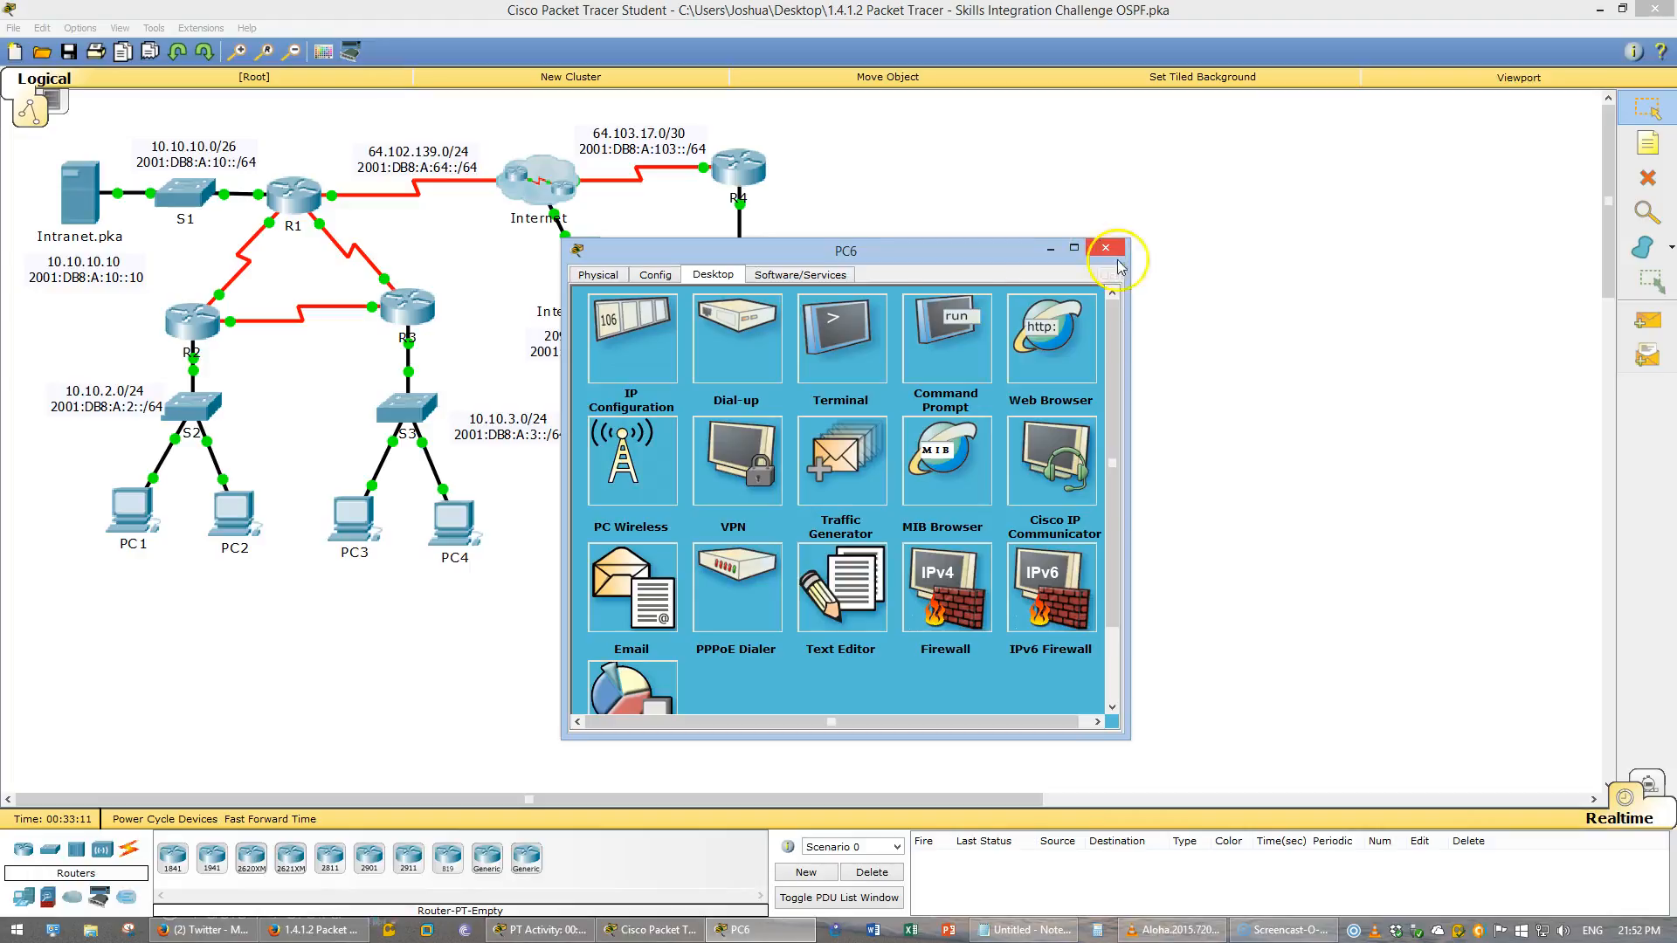
left_click(1103, 252)
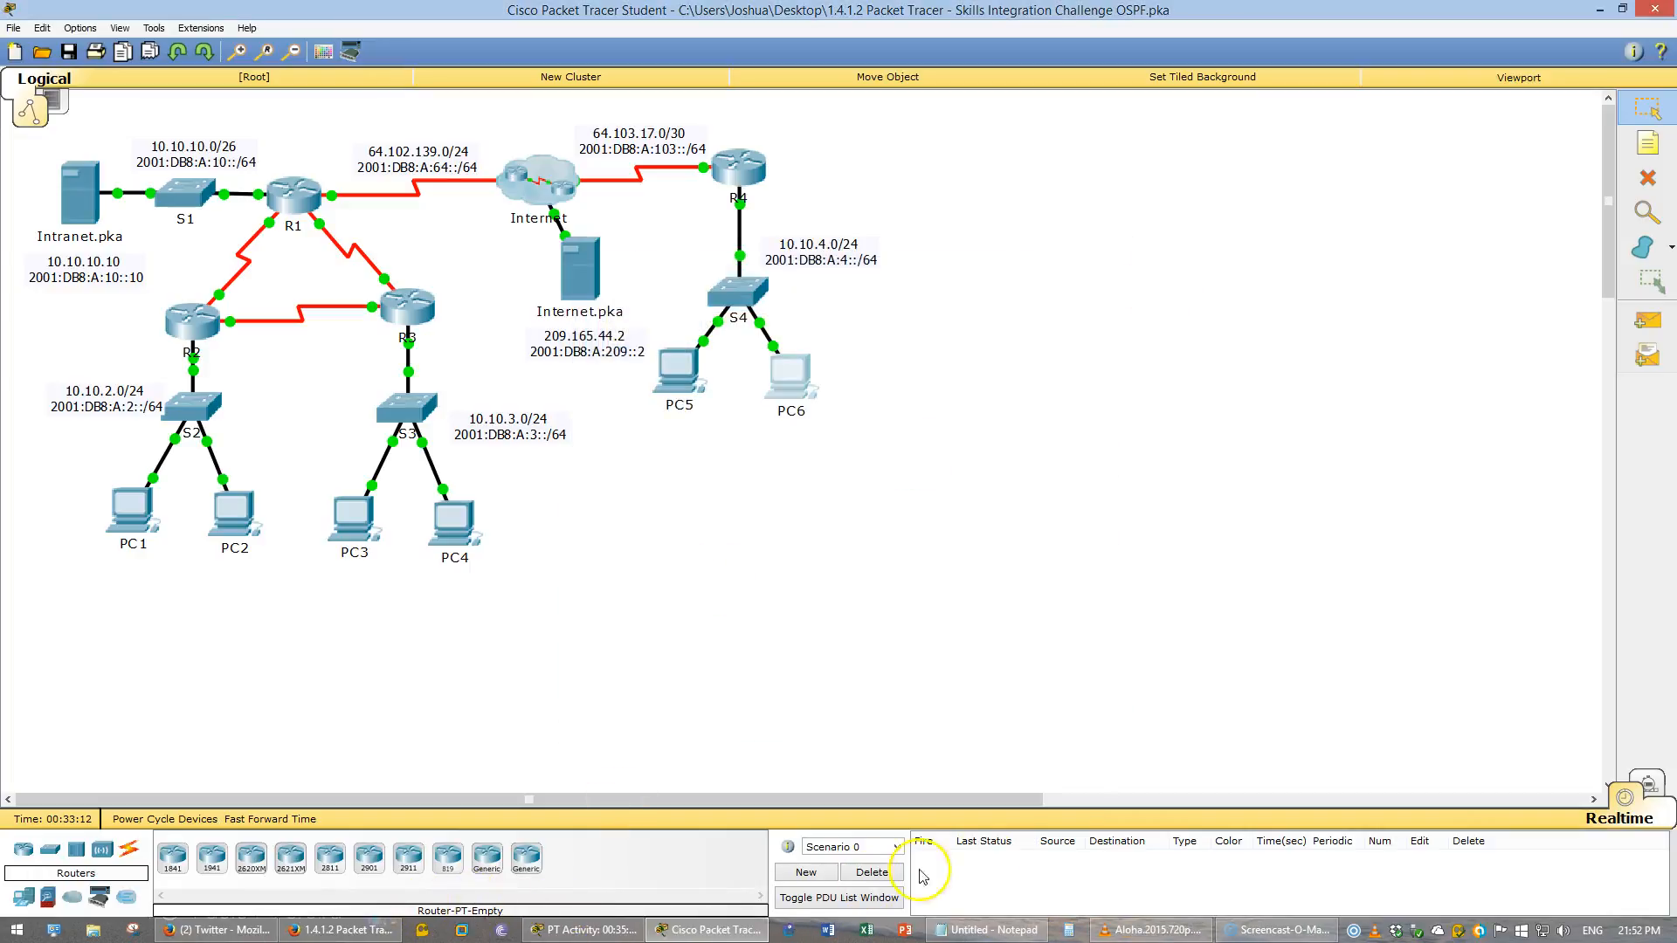
- Switch to the Notepad window
left_click(987, 930)
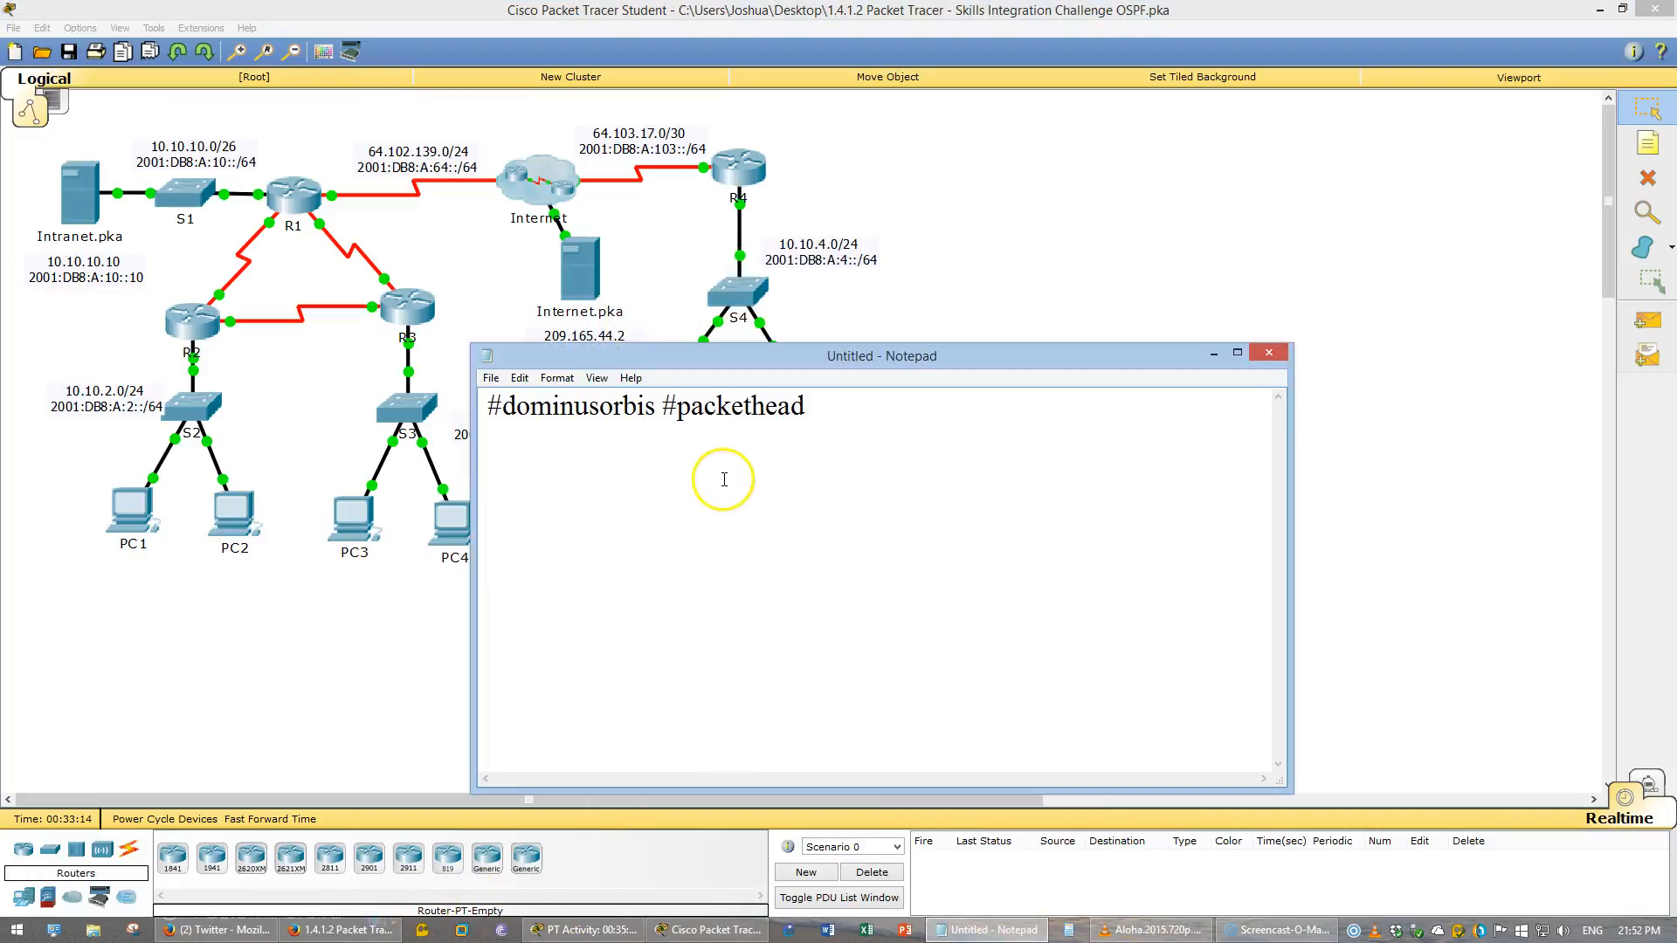